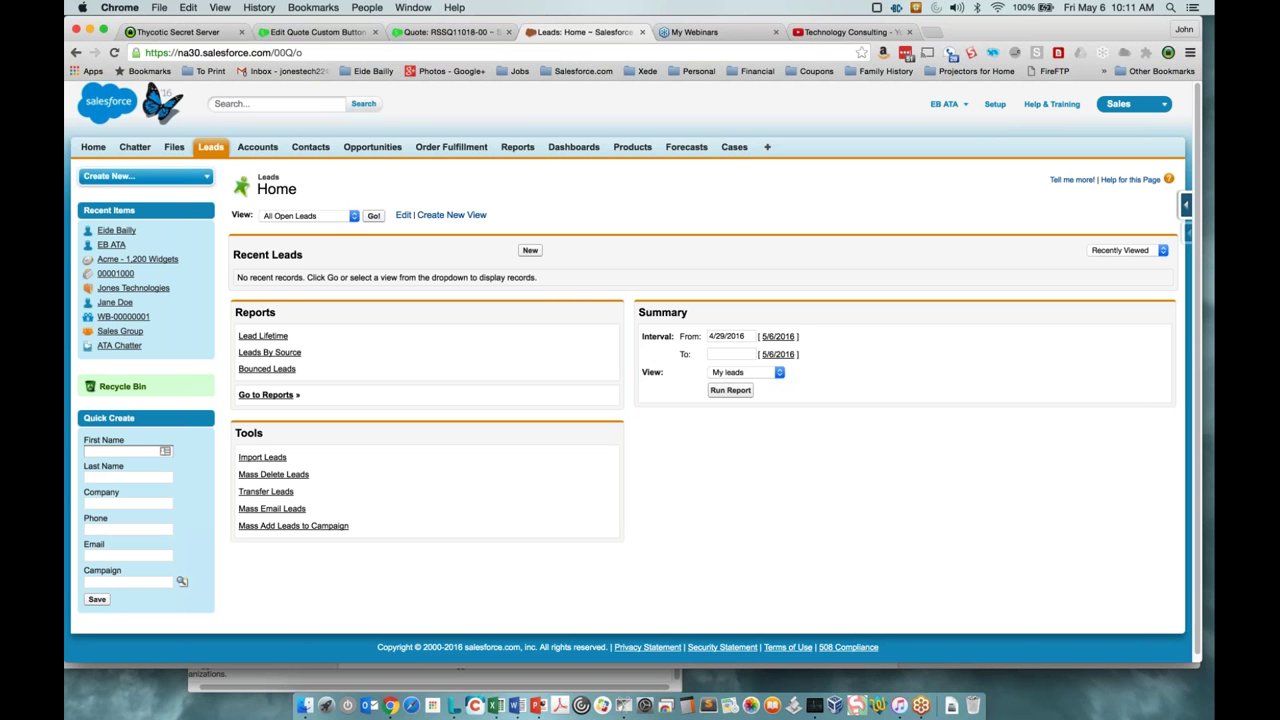
Step: Display the All Open Leads list view
click(350, 216)
click(300, 215)
key(Return)
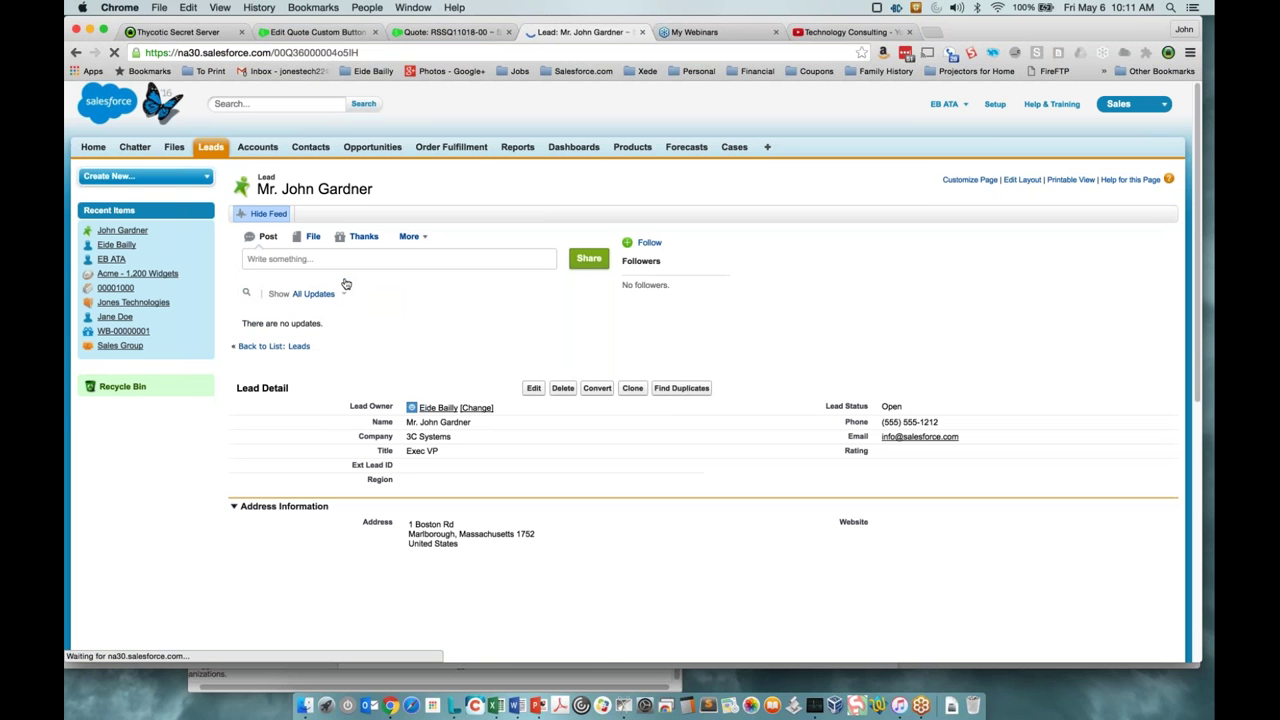
Step: Review the lead's Region options (NW, SW, NE, SE) and cancel, leaving Region blank
click(430, 478)
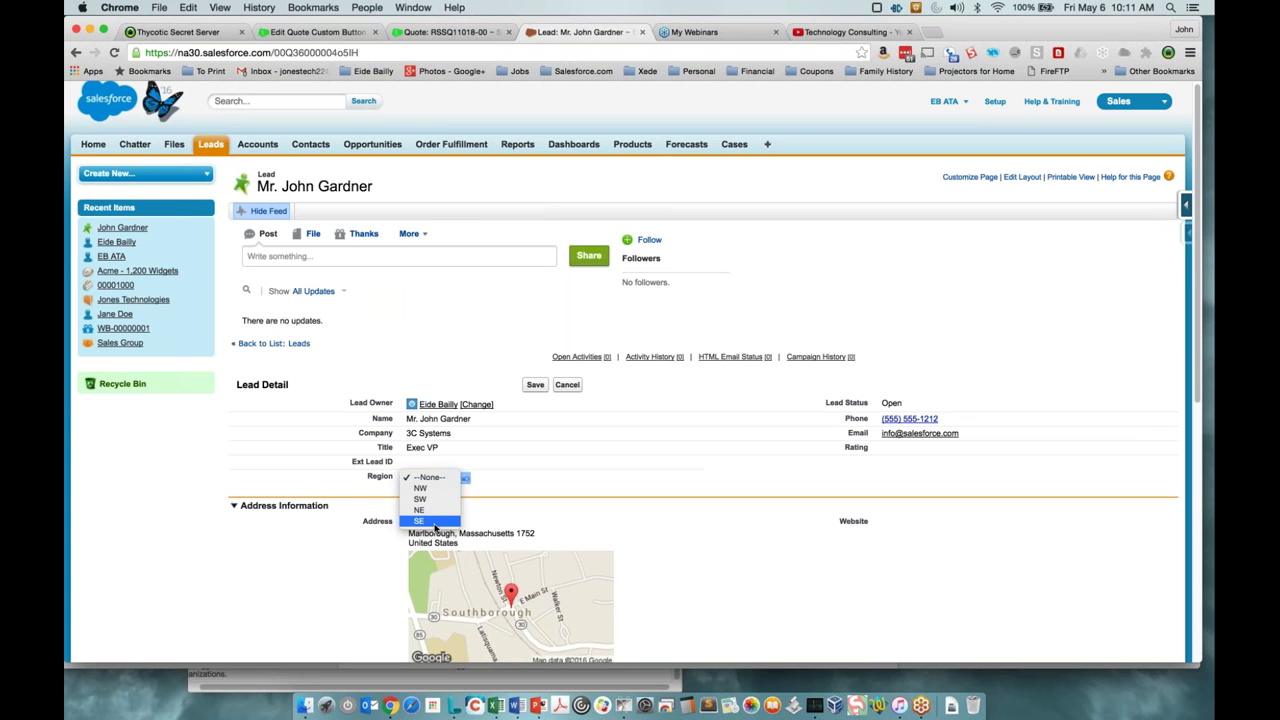
click(343, 487)
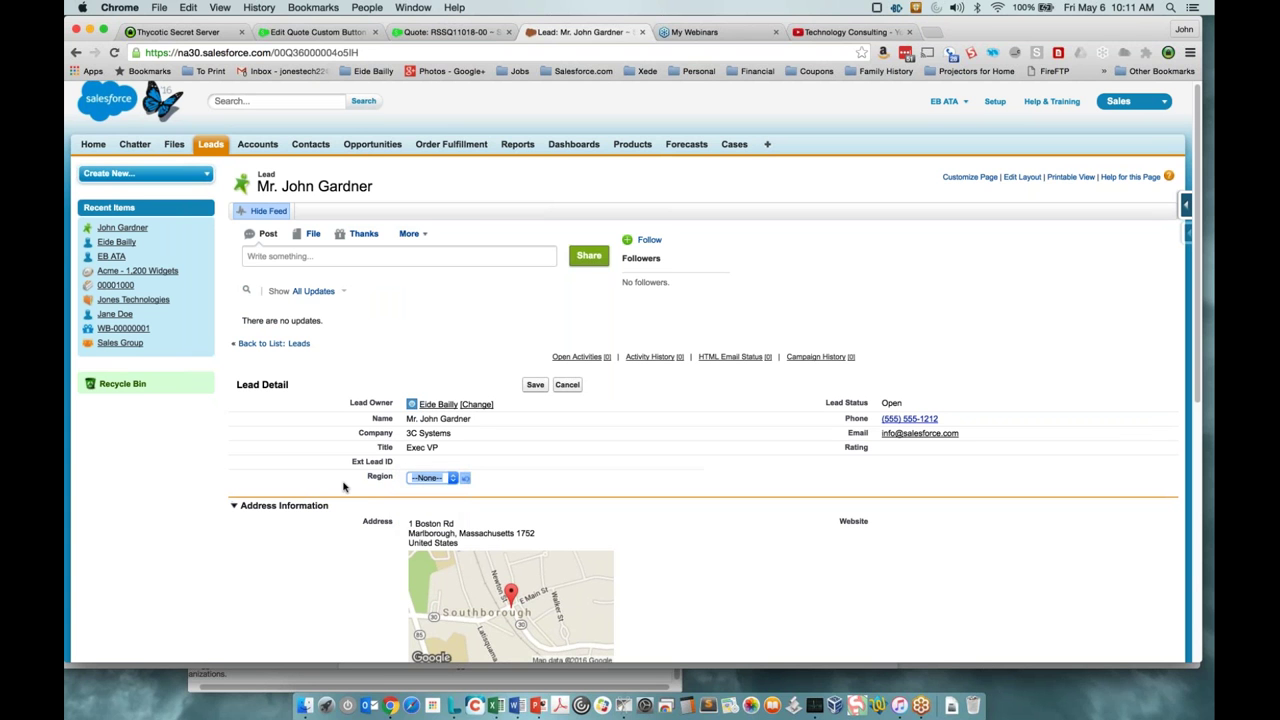
click(343, 487)
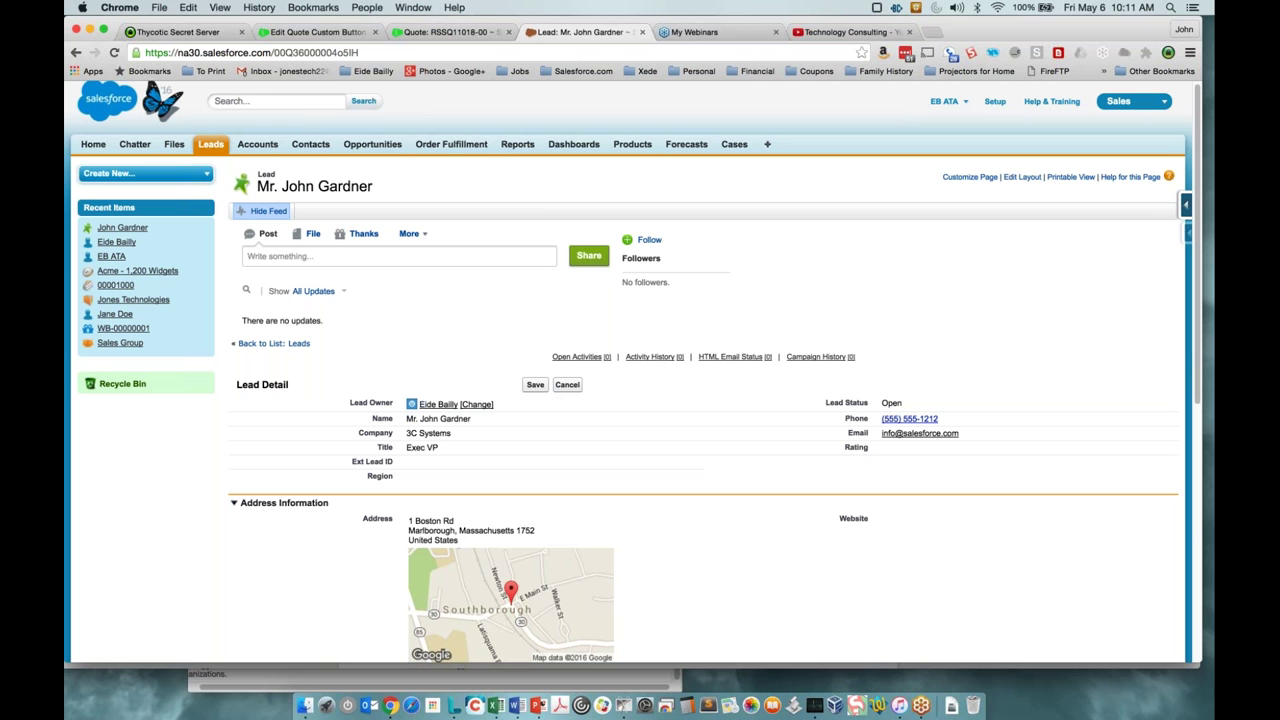
click(567, 386)
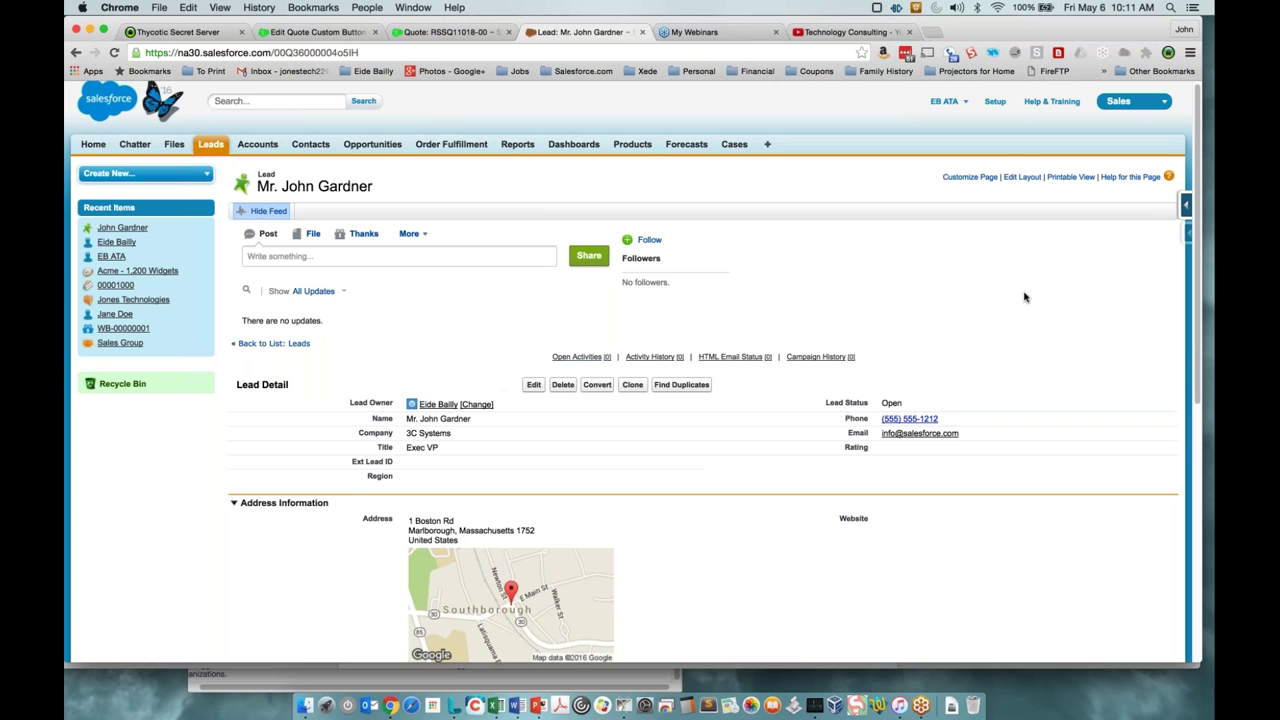
Step: Search Setup for 'Assign' and go to the Lead Assignment Rules page
click(996, 103)
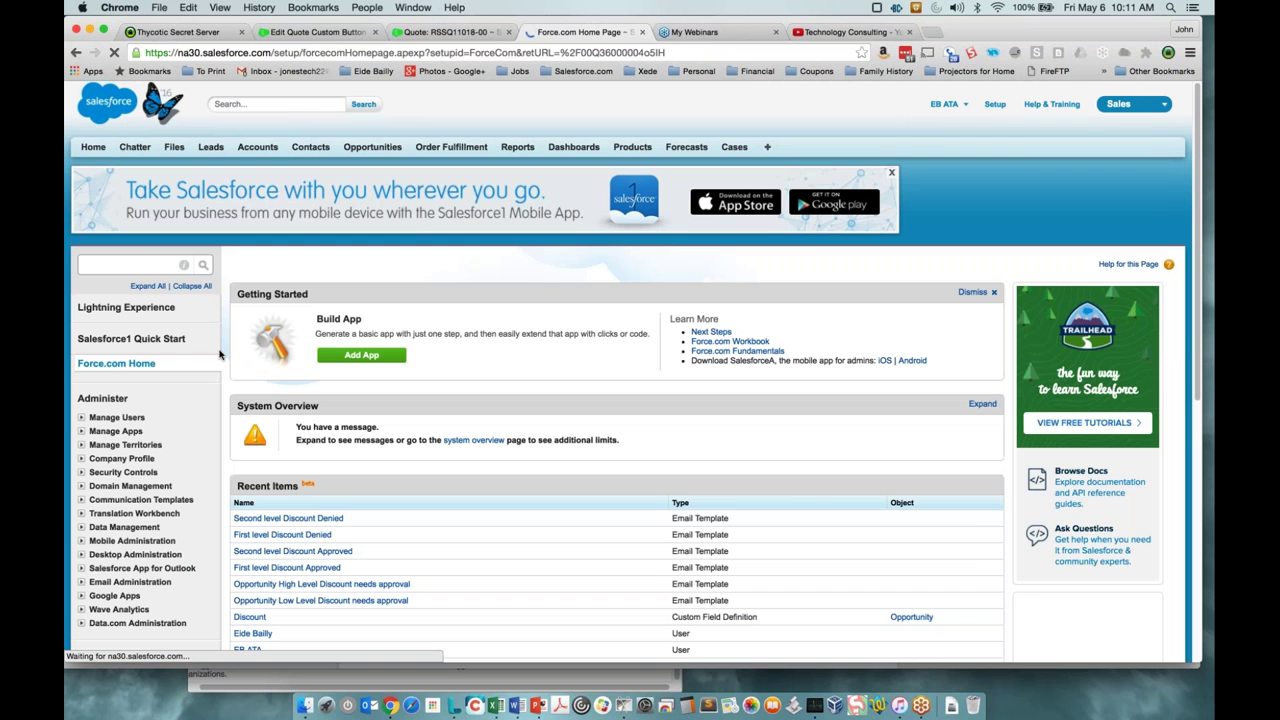
click(141, 265)
text(Assign)
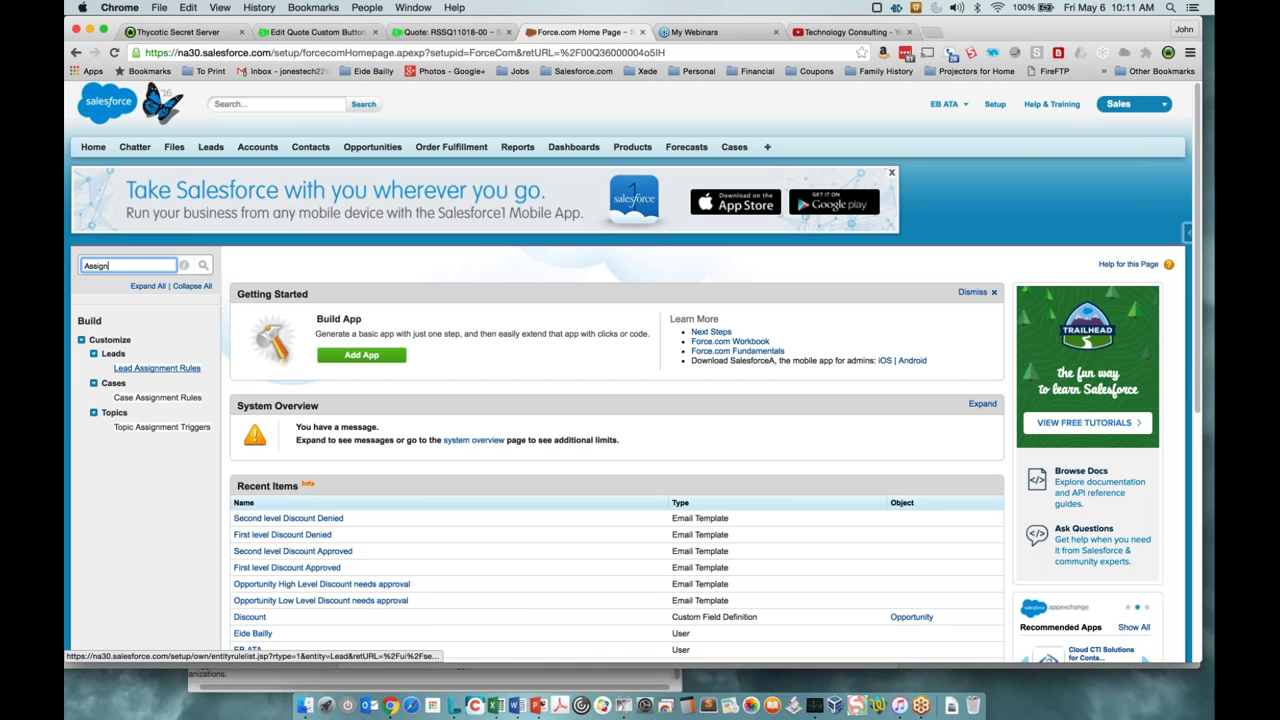
click(150, 368)
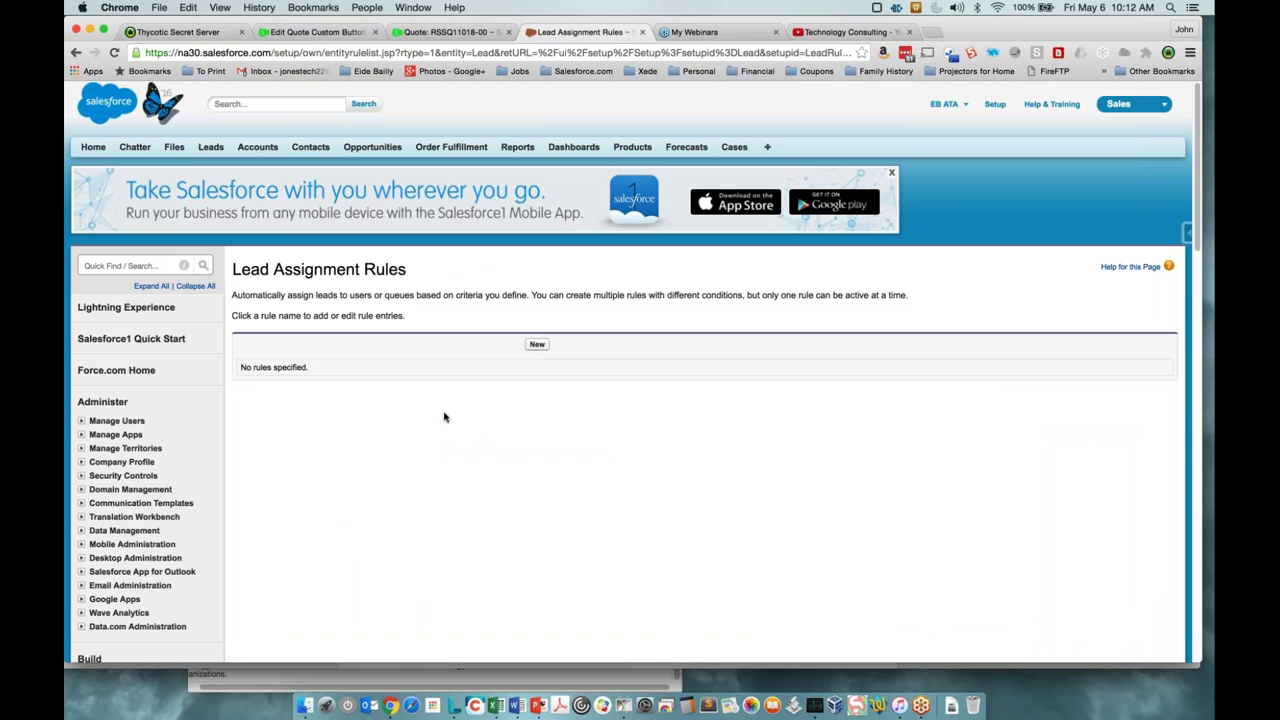
Step: Save a new active rule named 'Lead Assignments based on Region' and open its detail page
click(537, 345)
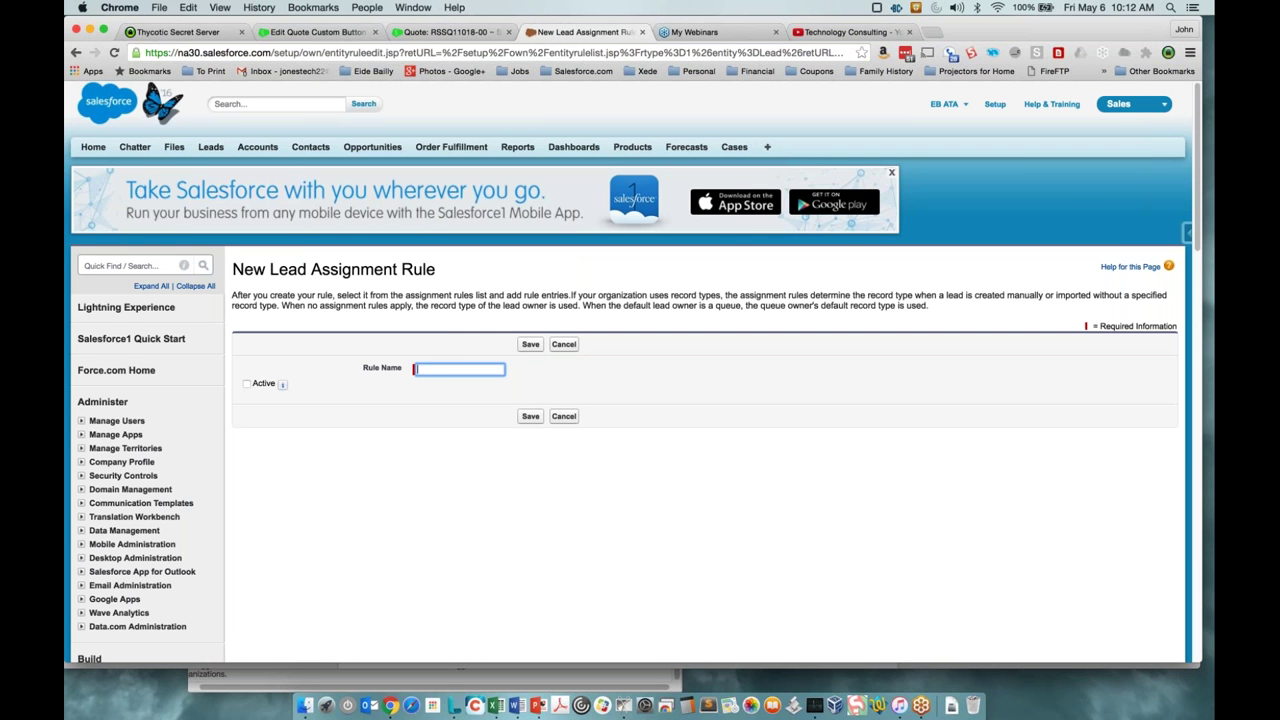
text(Lead Assignments based on Region)
click(247, 385)
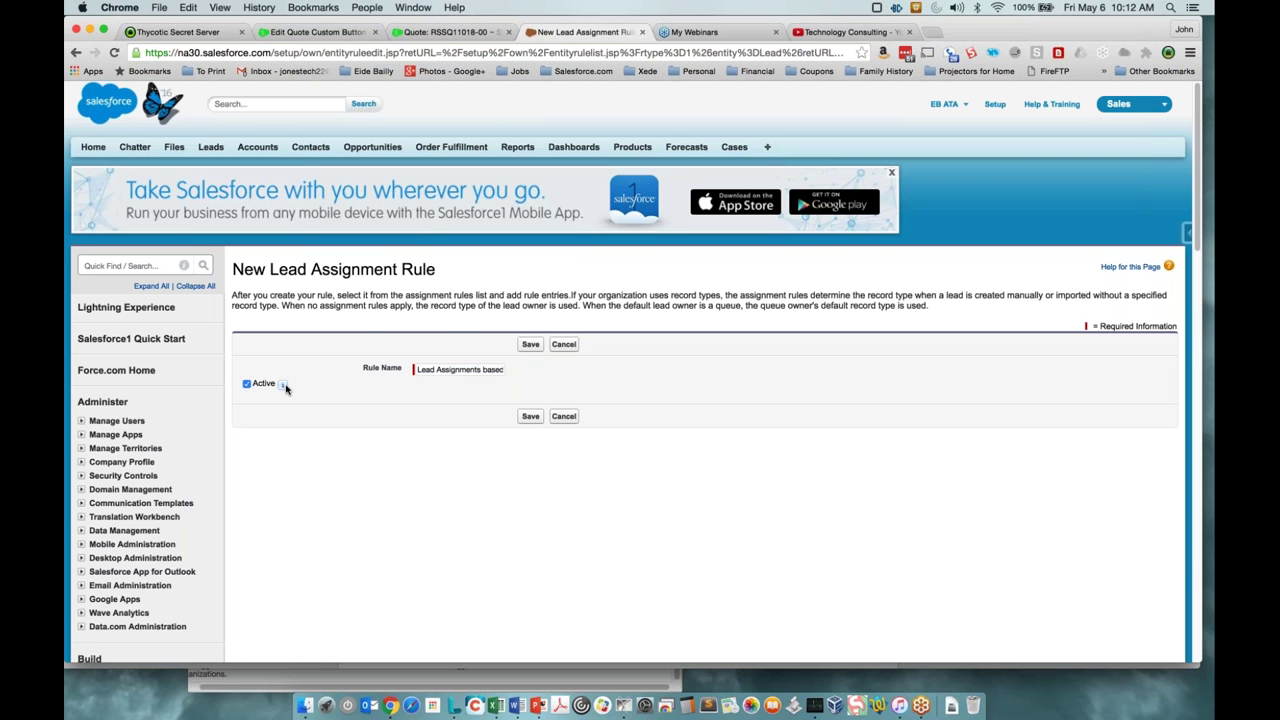
mouse_move(285, 388)
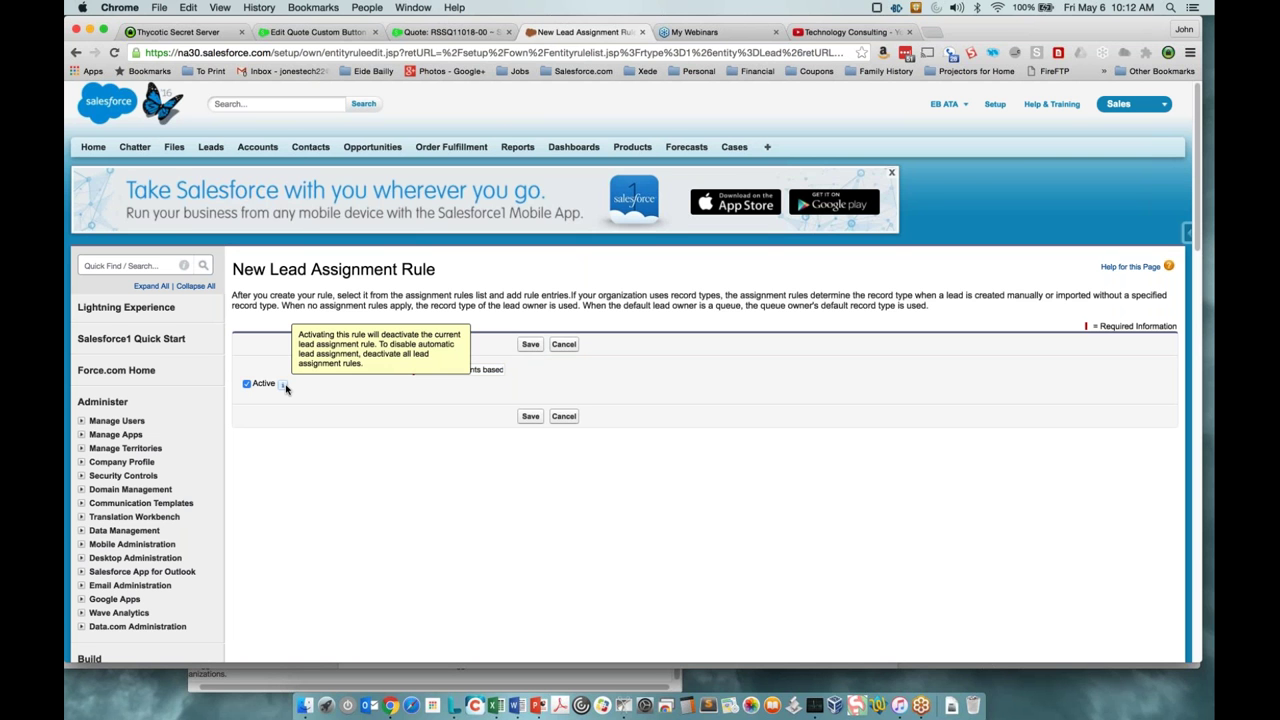
click(531, 344)
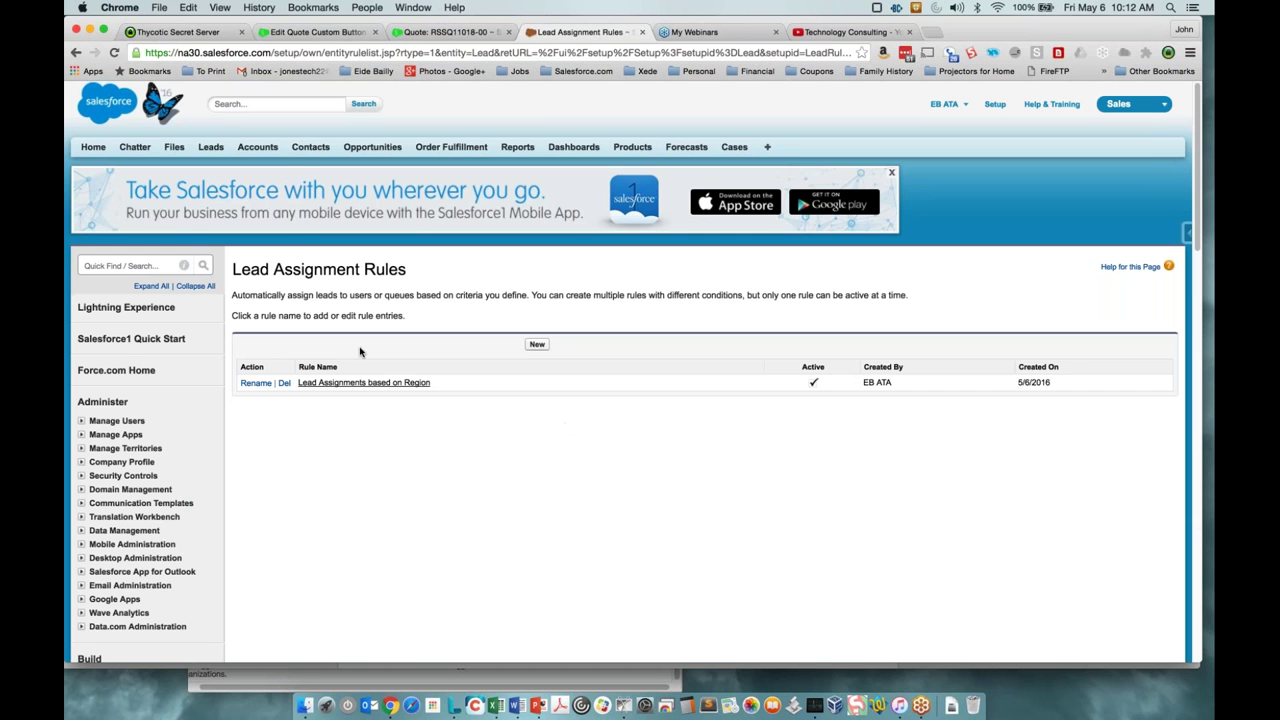
click(339, 385)
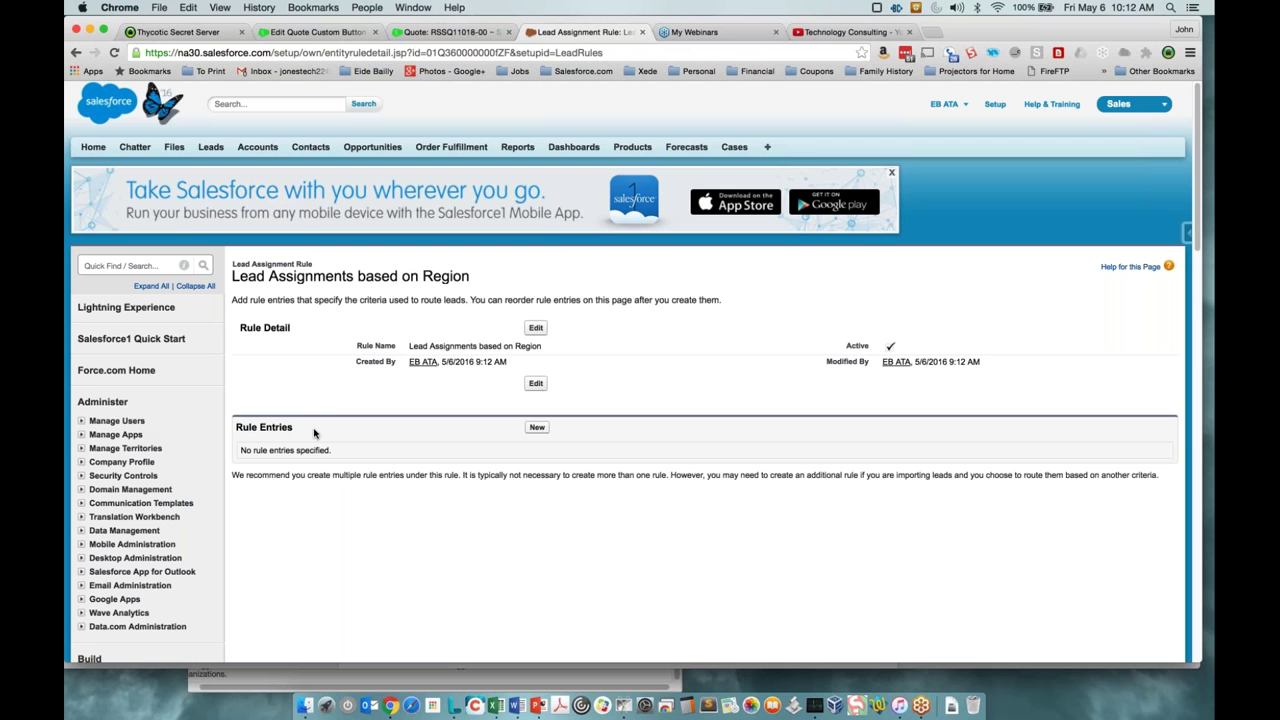
Step: Start a new rule entry with sort order 1
click(537, 428)
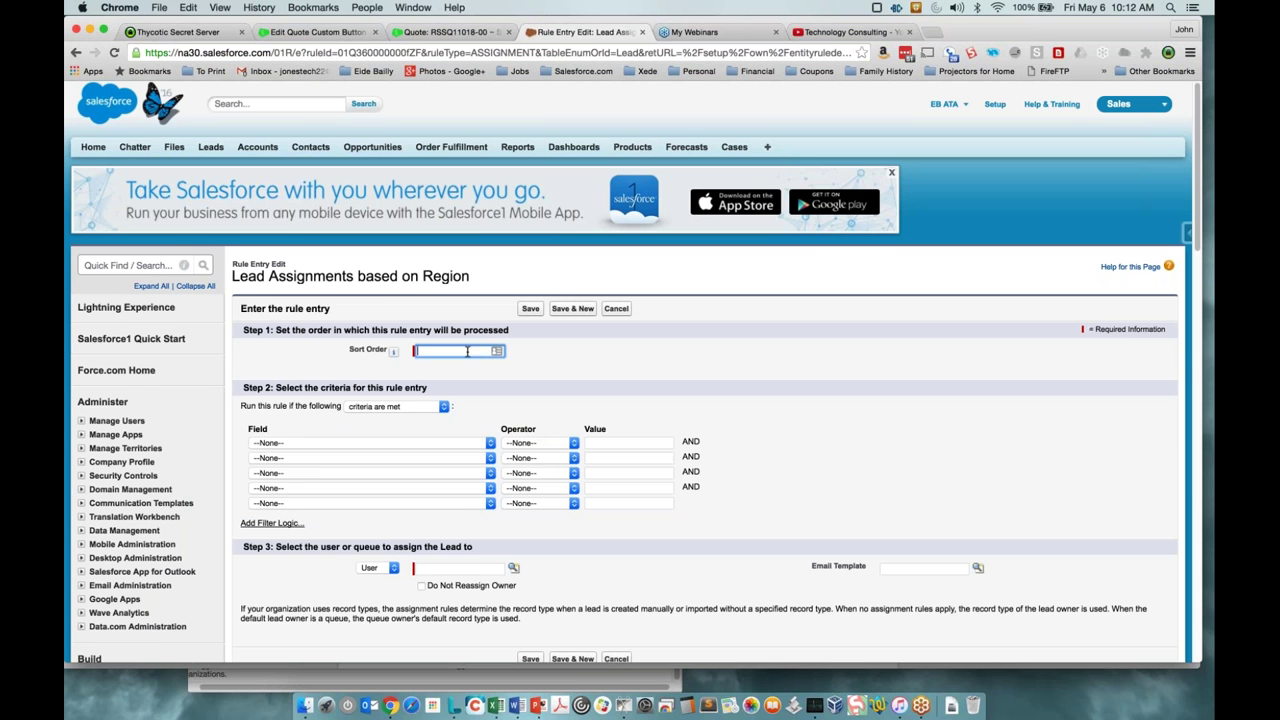
mouse_move(393, 352)
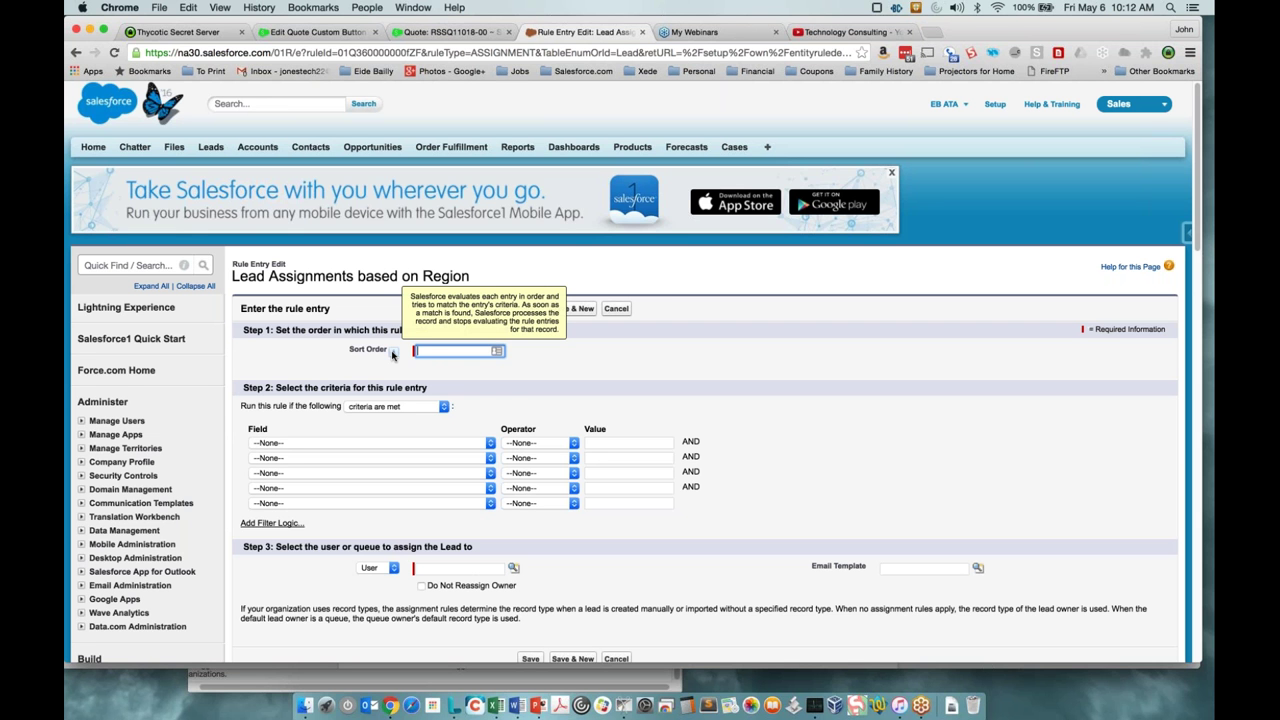
text(1)
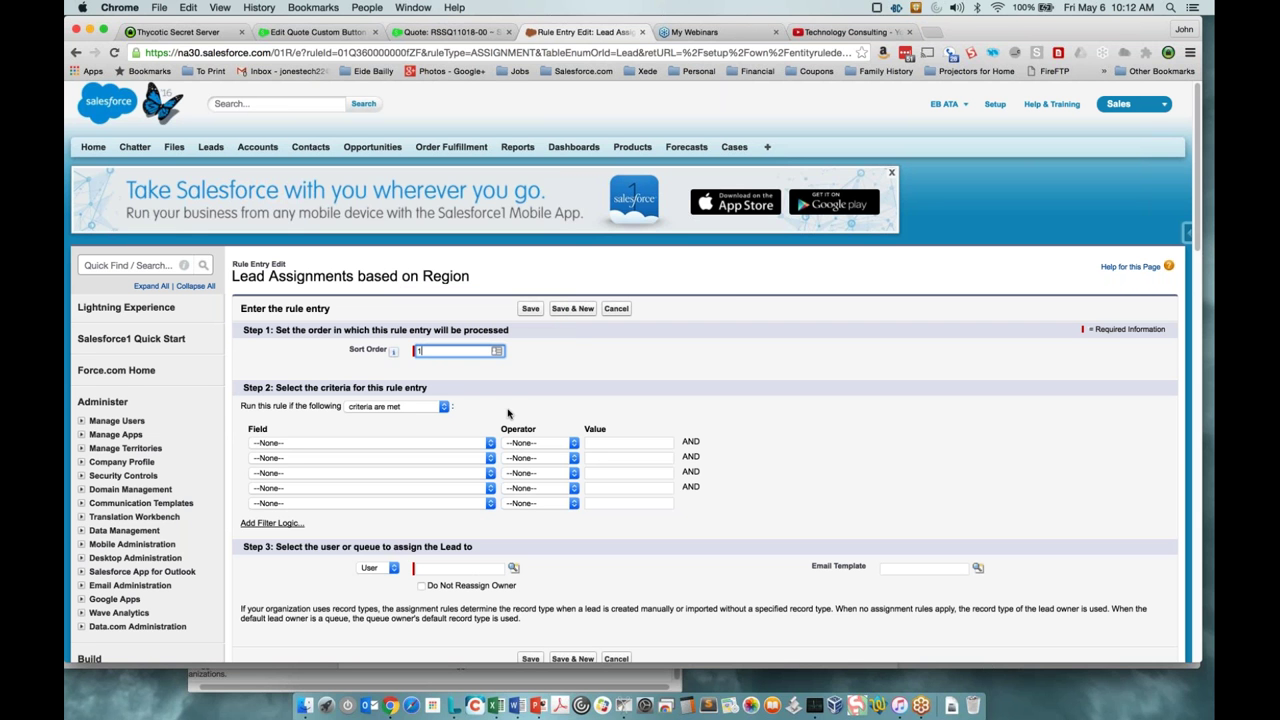
key(Tab)
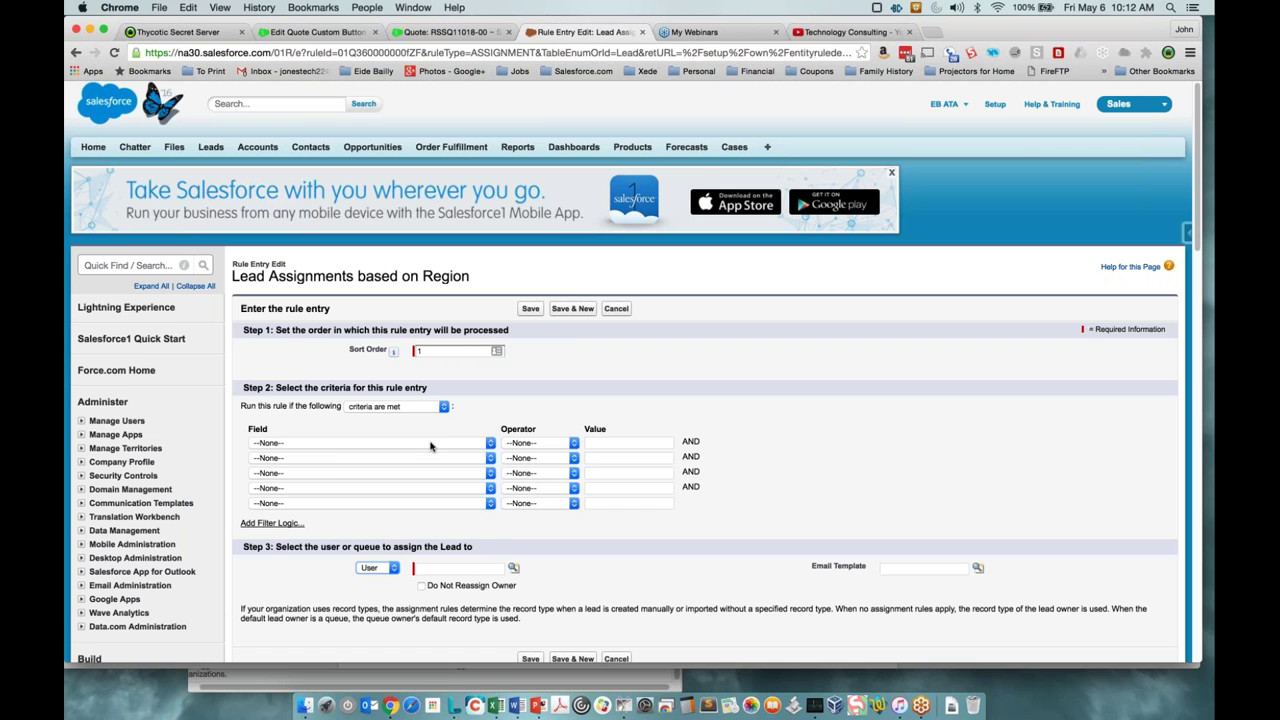
Step: Set the entry criterion to Lead: Region equals NW
click(431, 446)
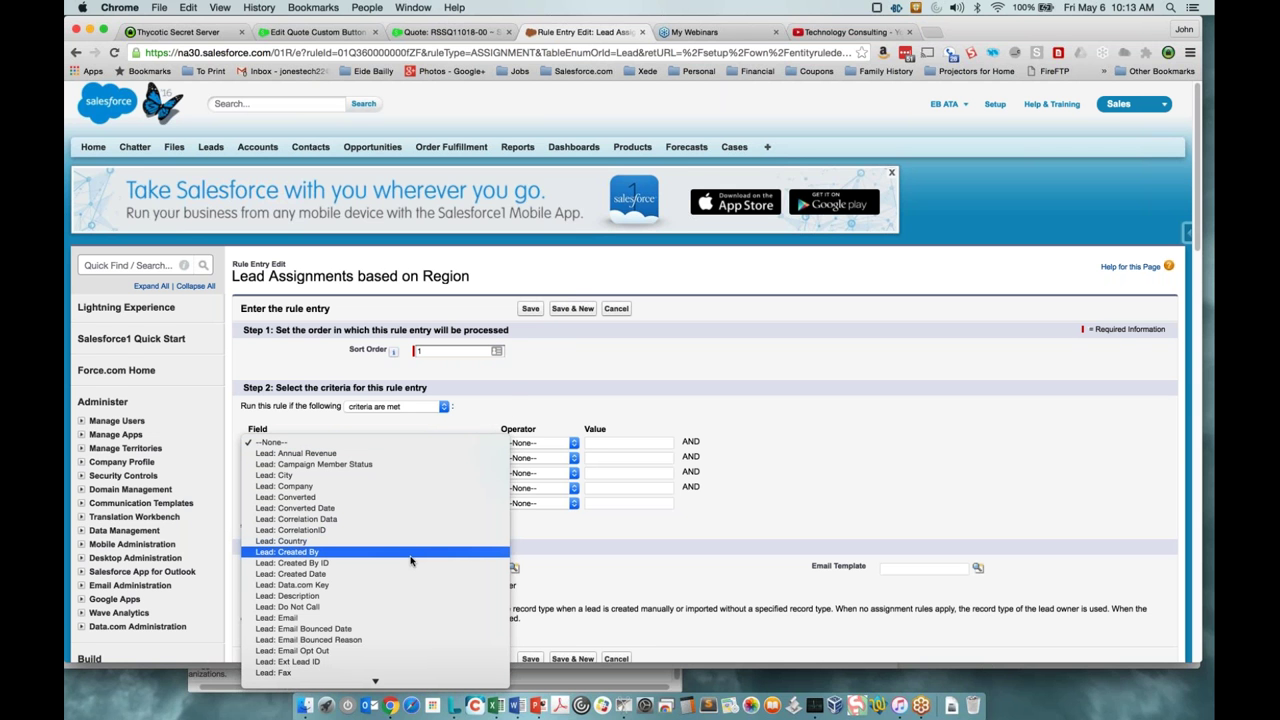
scroll(410, 561, down, 5)
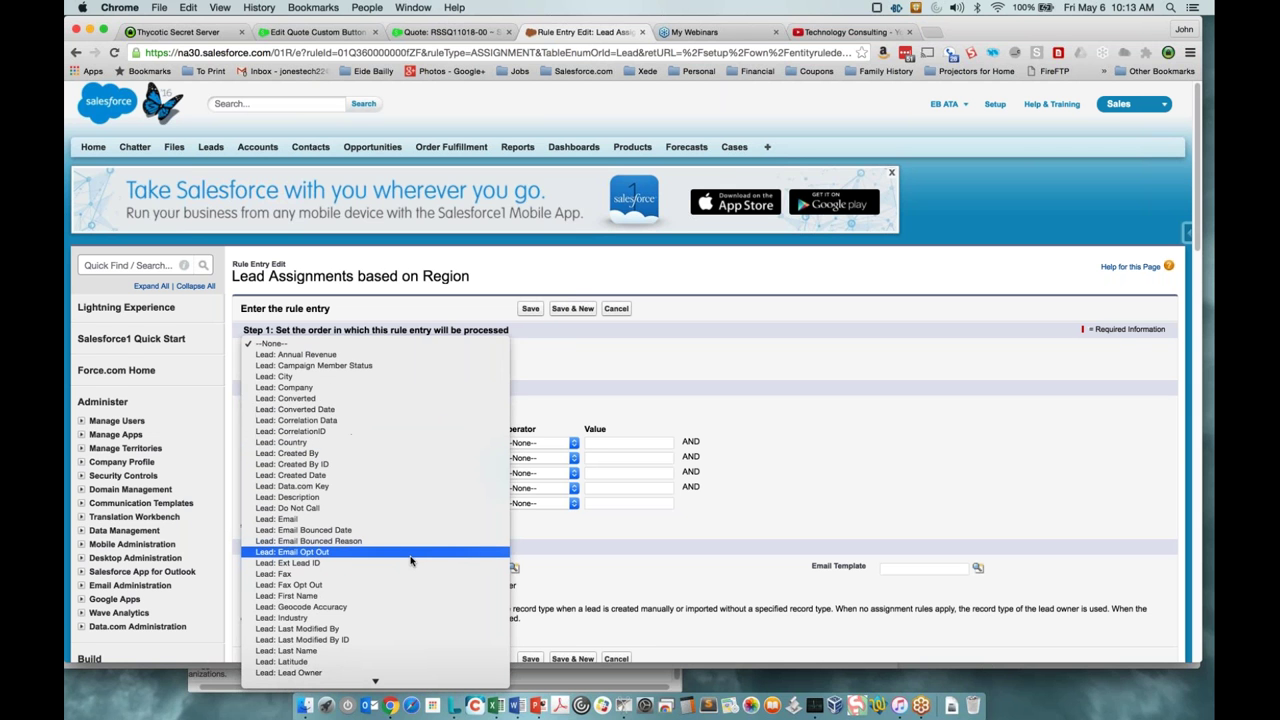
scroll(410, 561, down, 1)
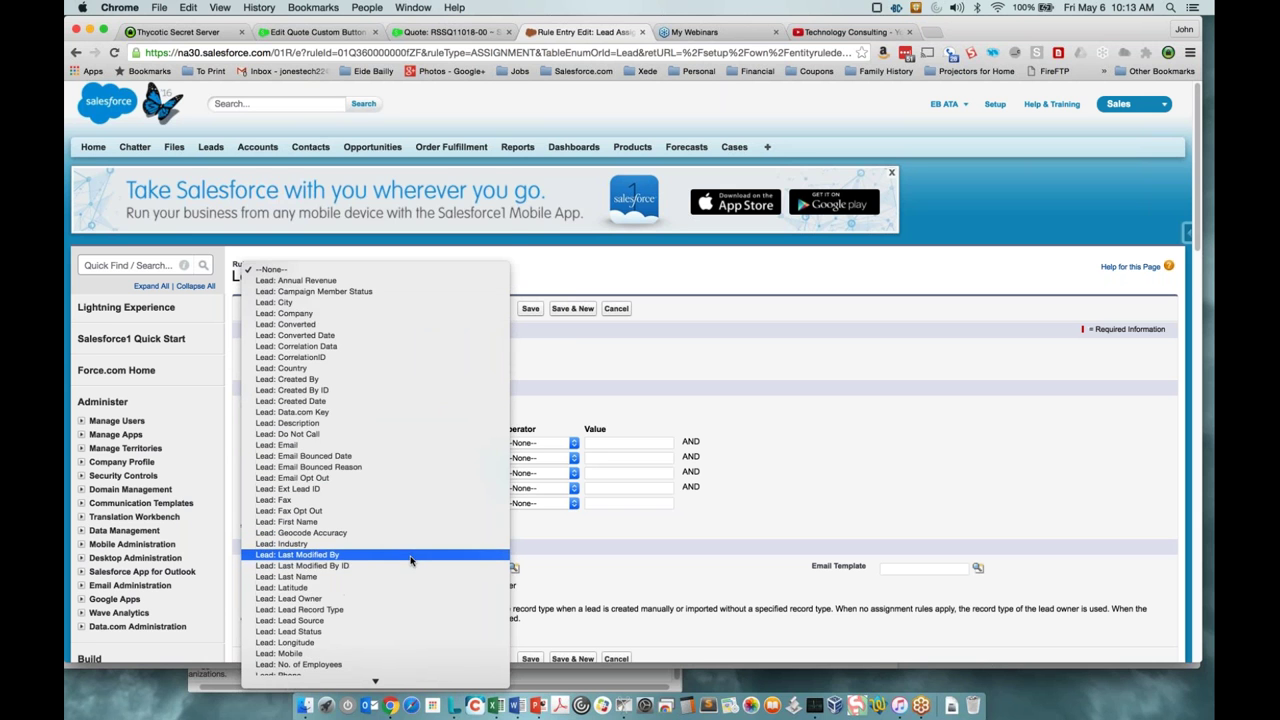
scroll(412, 560, down, 5)
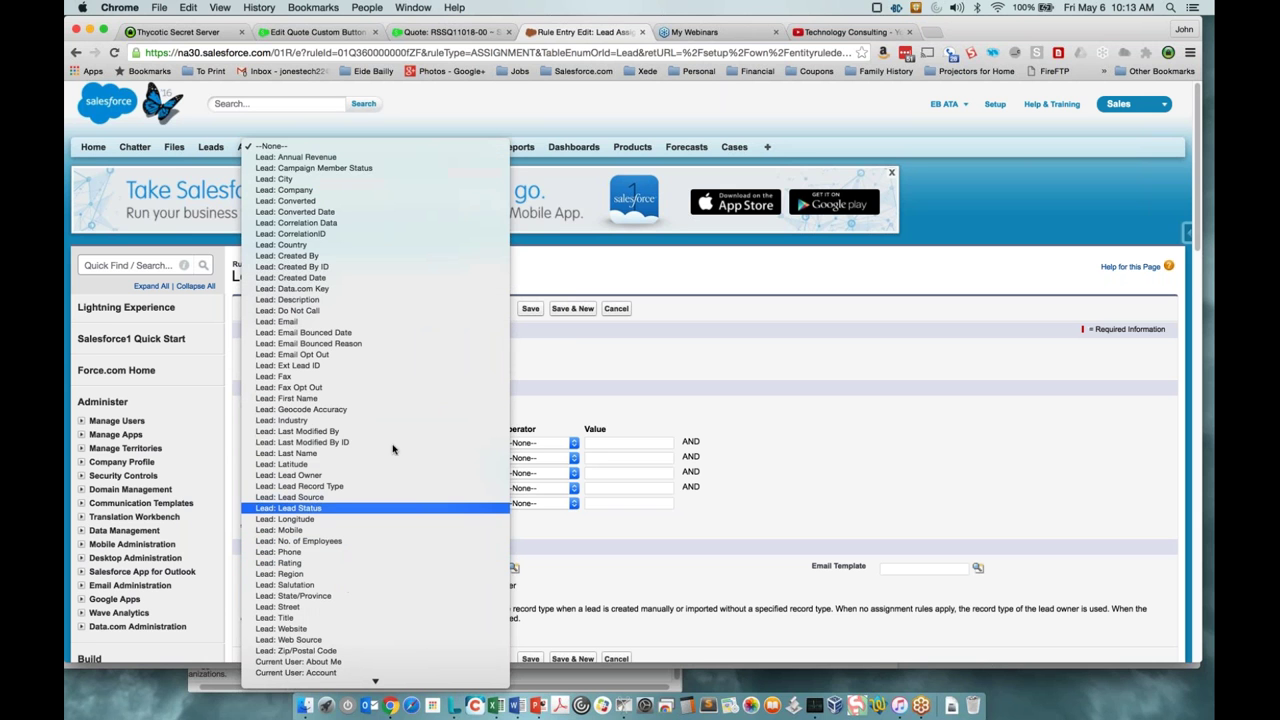
click(352, 575)
click(536, 444)
click(536, 458)
click(685, 442)
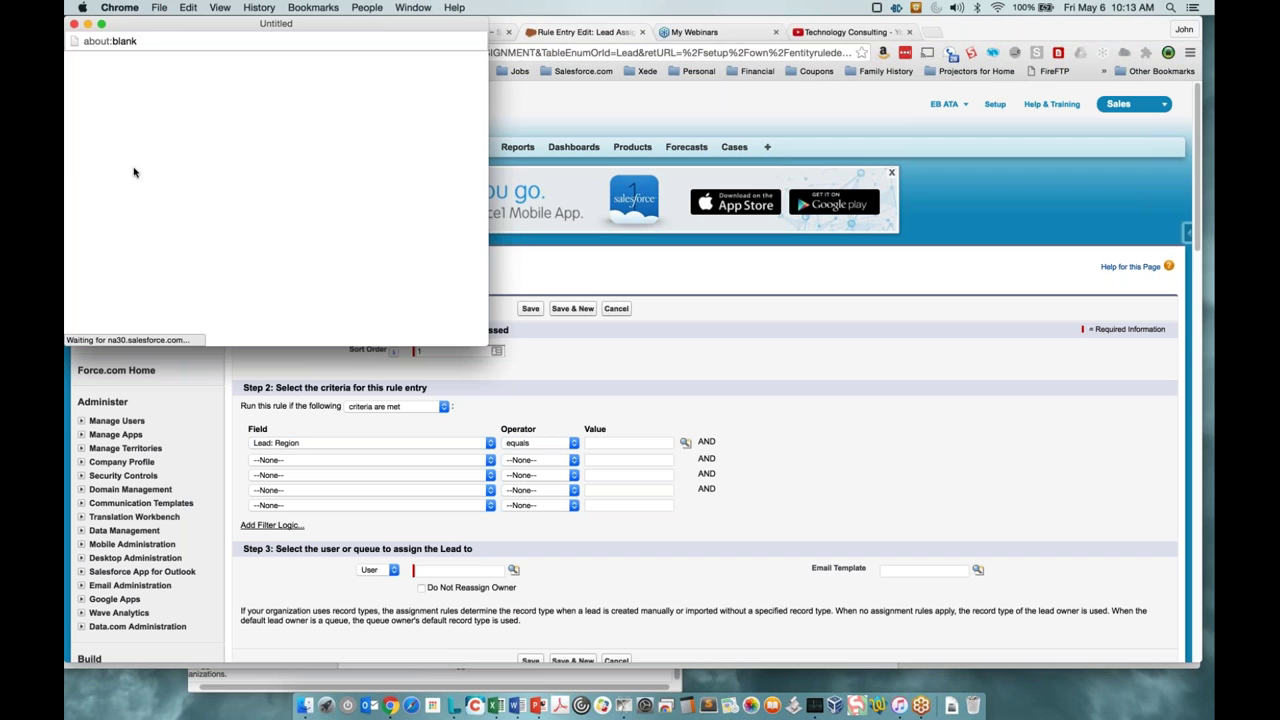
click(378, 569)
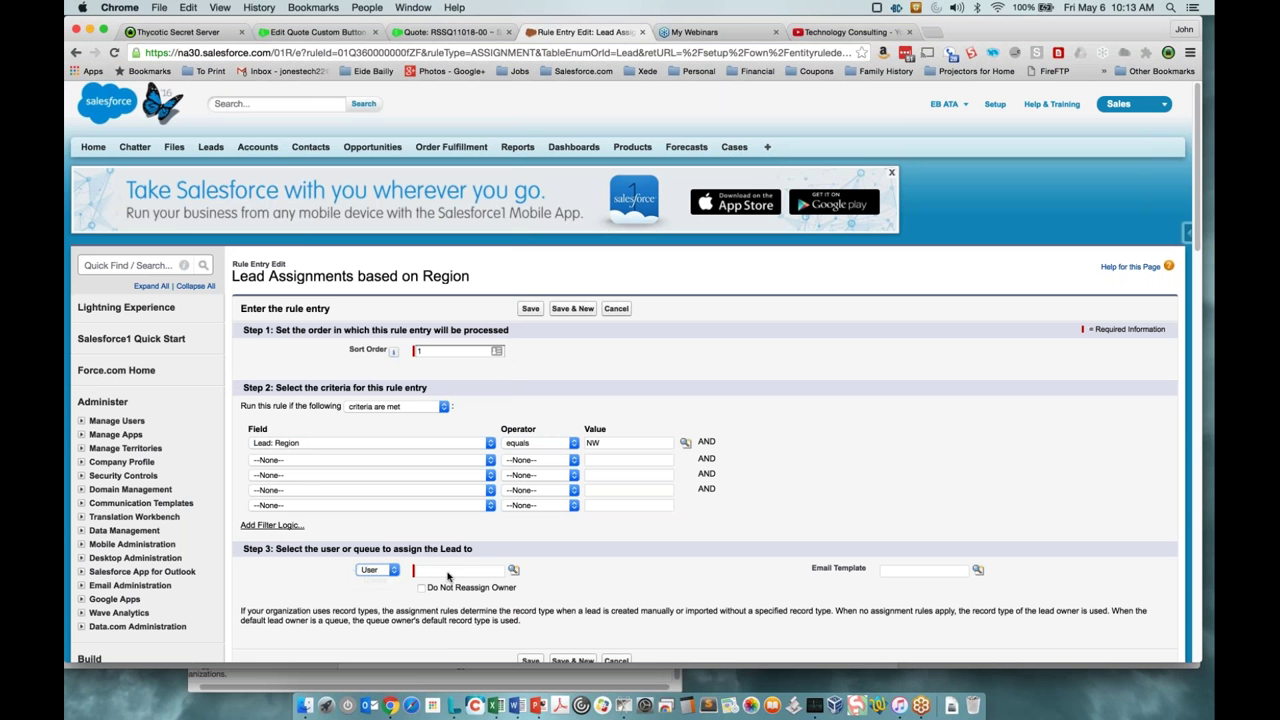
Step: Assign matching leads to the NW Sales Queue
click(378, 585)
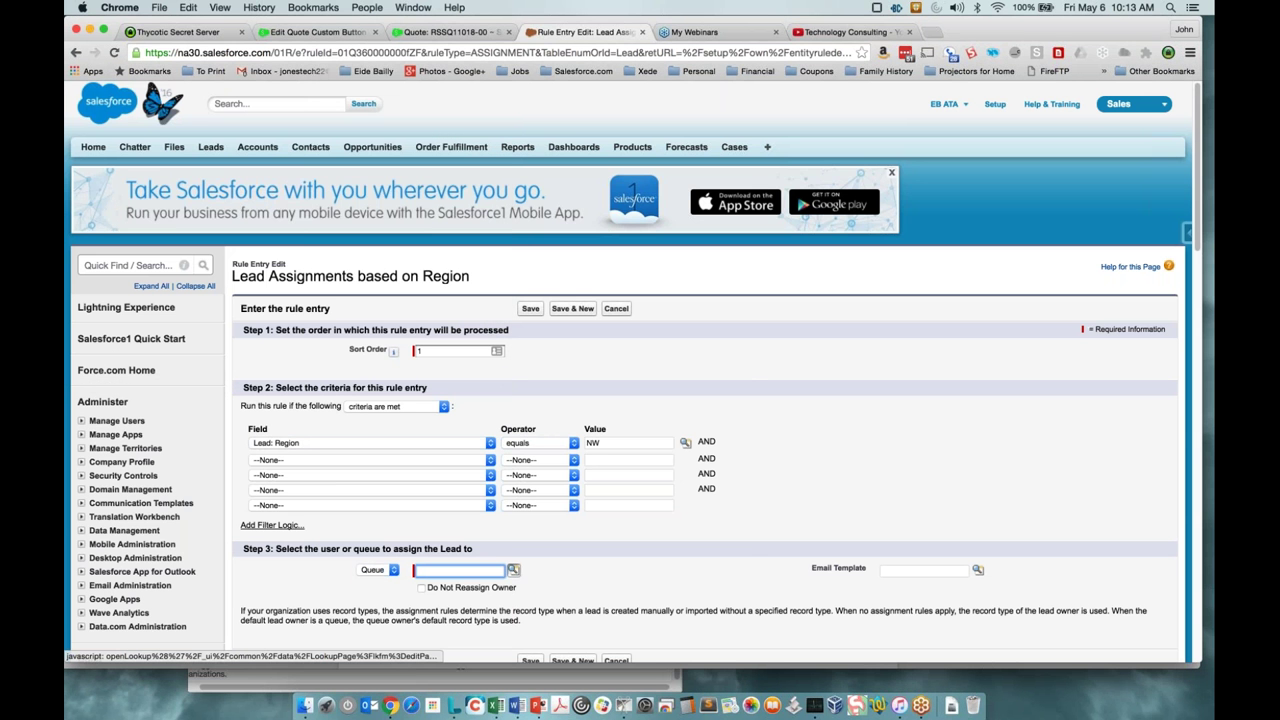
click(513, 569)
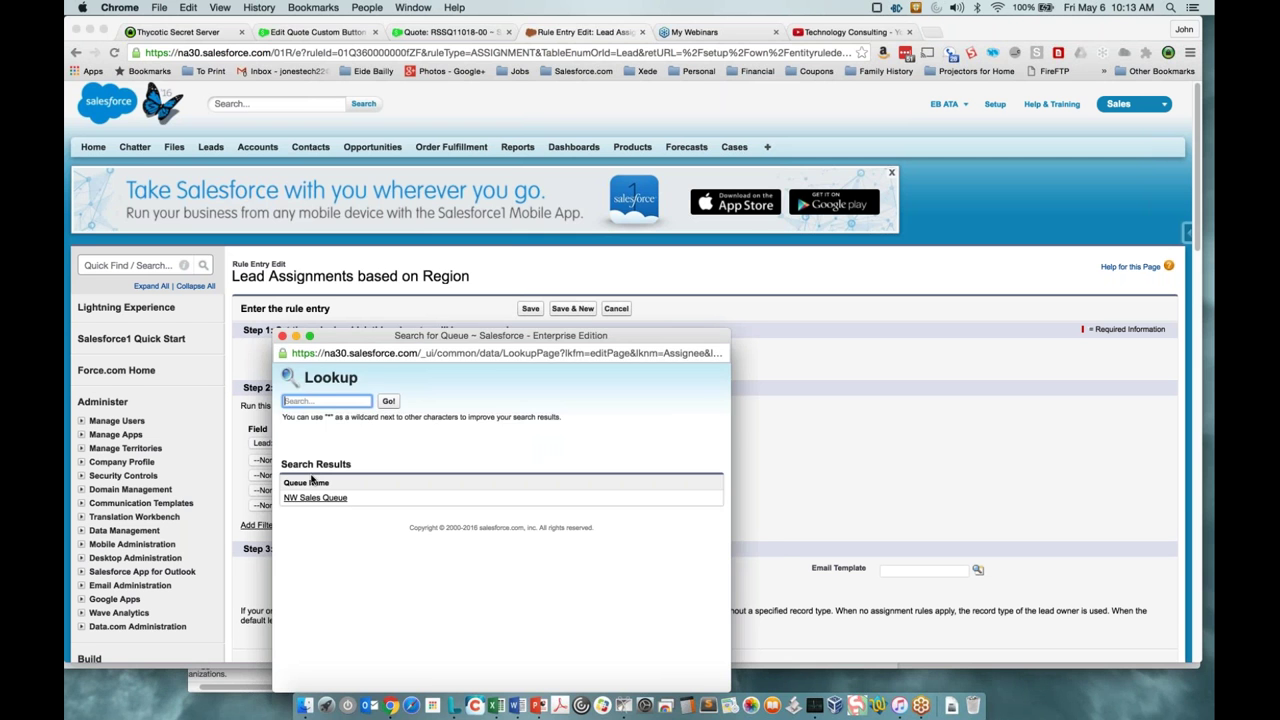
click(315, 497)
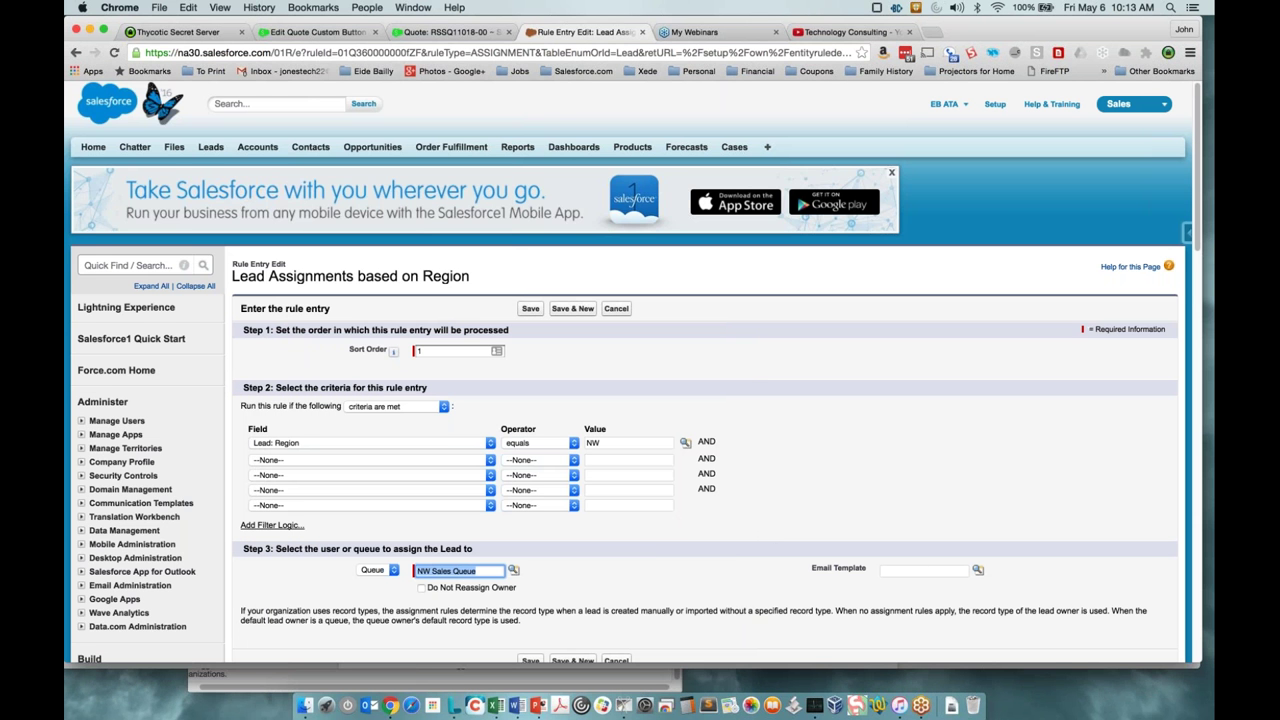
Step: Choose the 'Leads: New assignment notification (SAMPLE)' email template for the entry
click(905, 570)
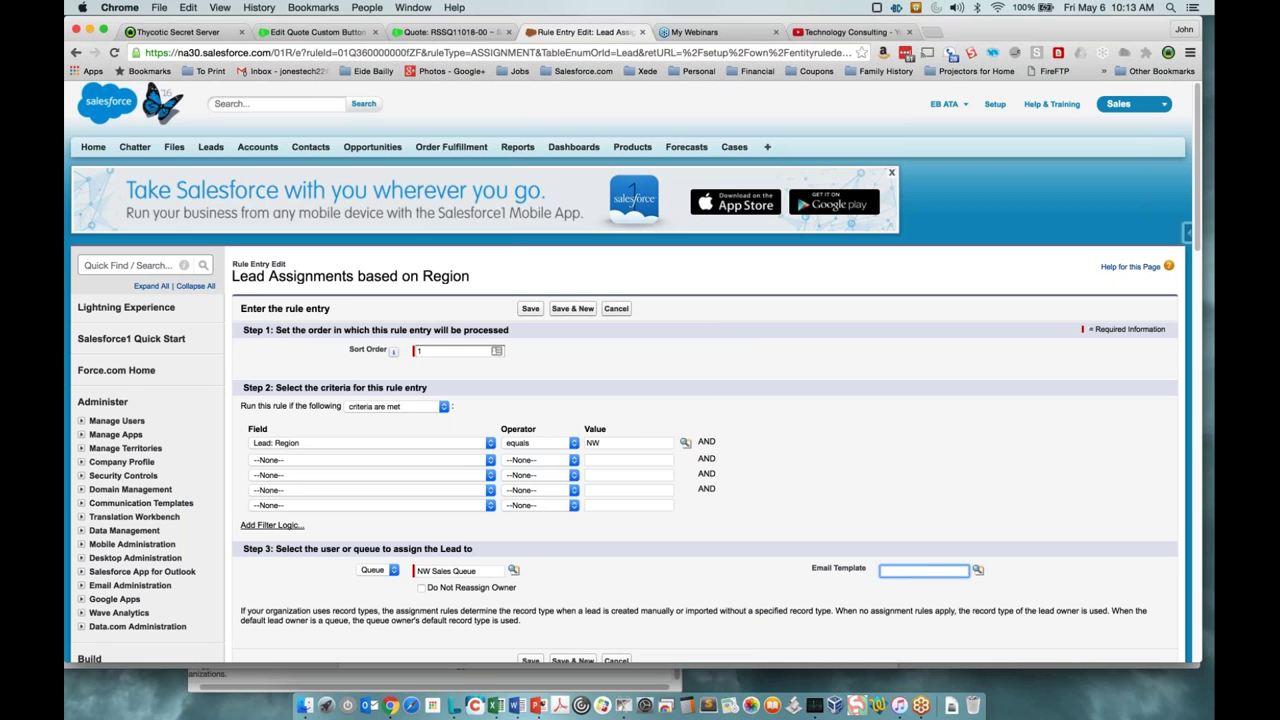
click(979, 572)
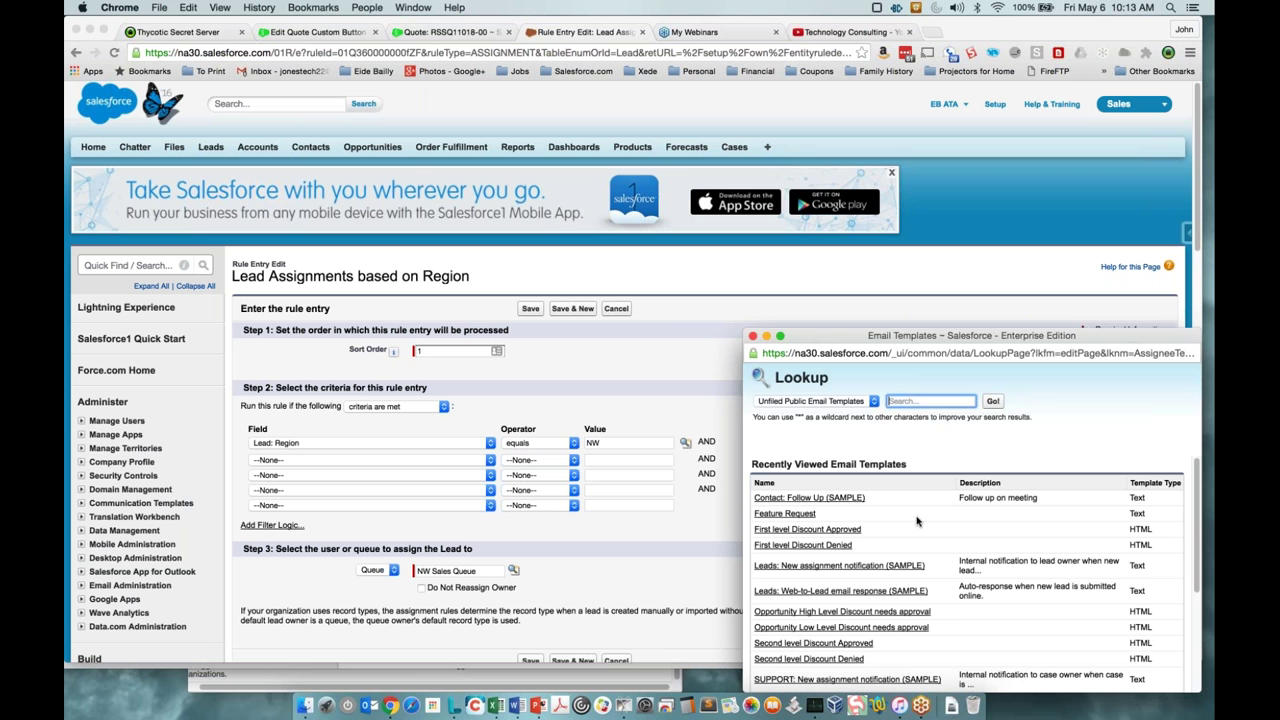
scroll(917, 521, down, 1)
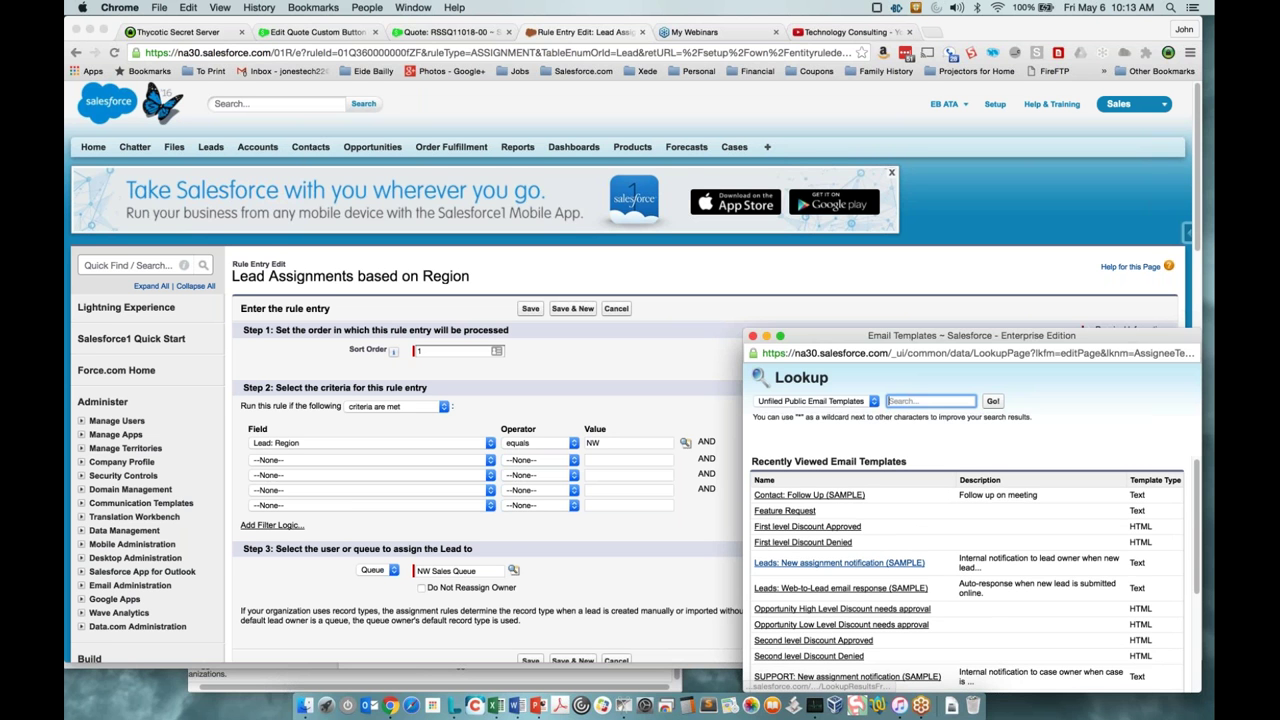
click(839, 562)
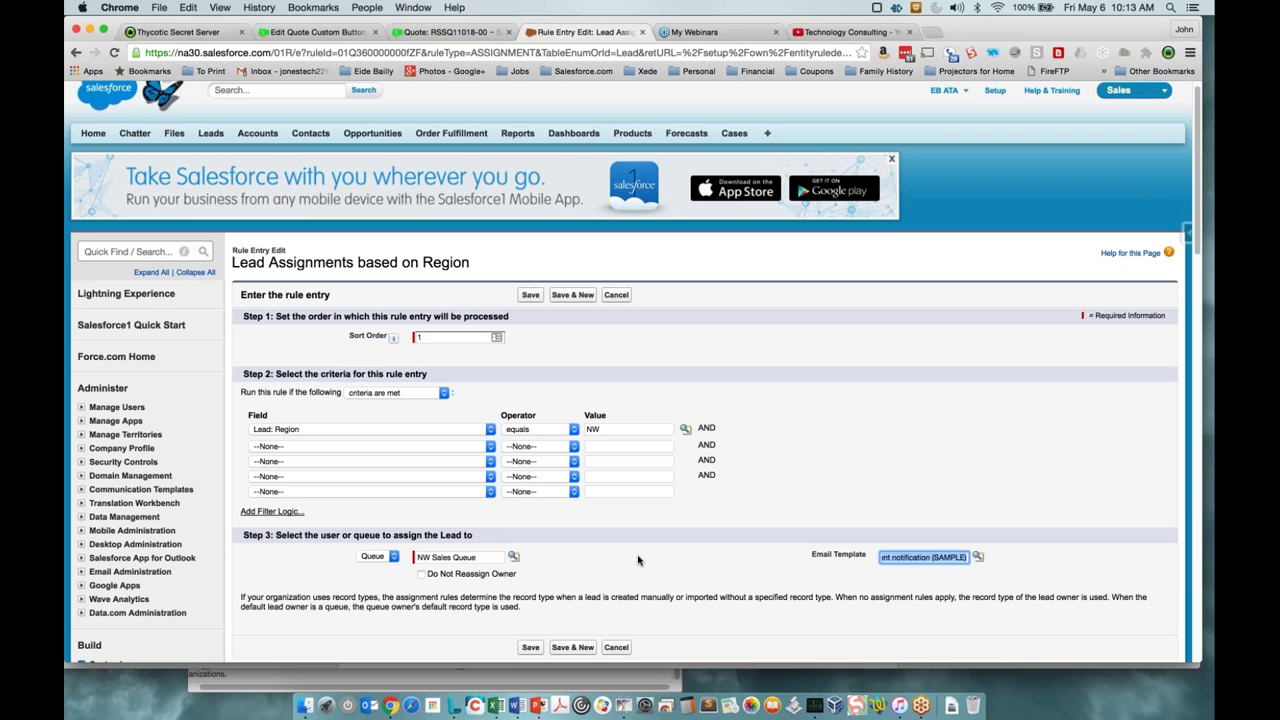
scroll(631, 553, down, 1)
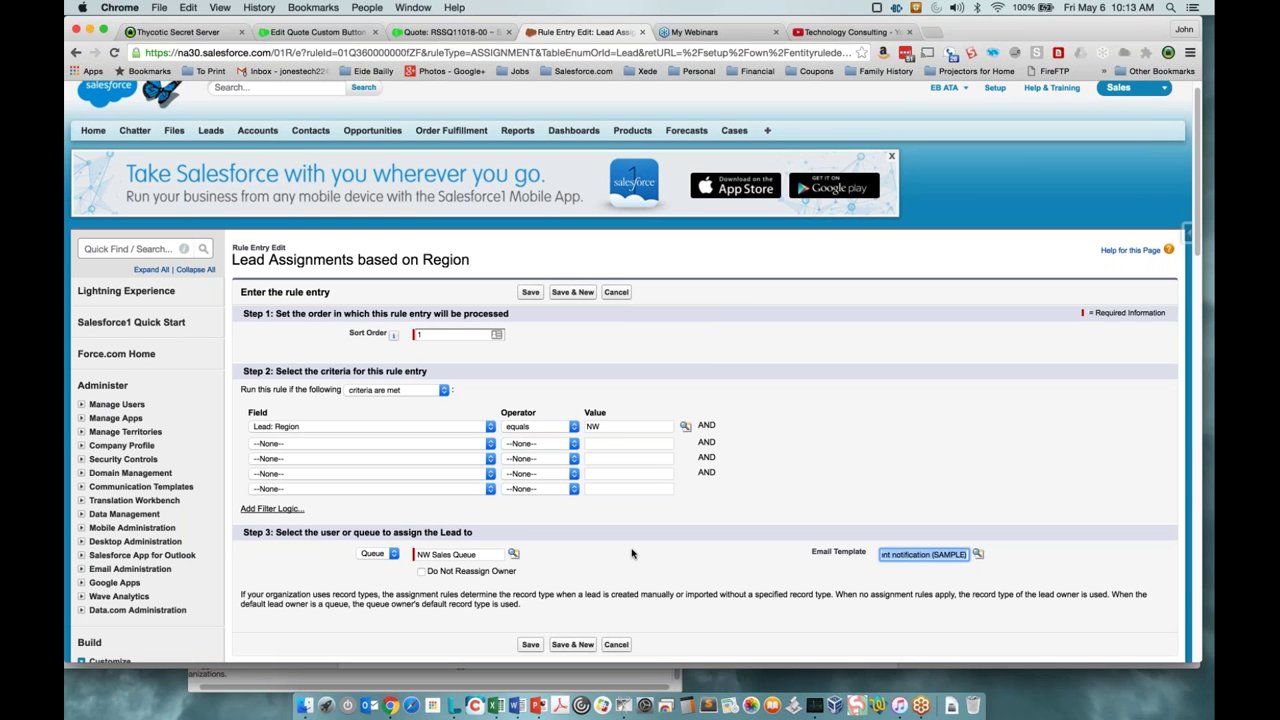
scroll(631, 553, down, 2)
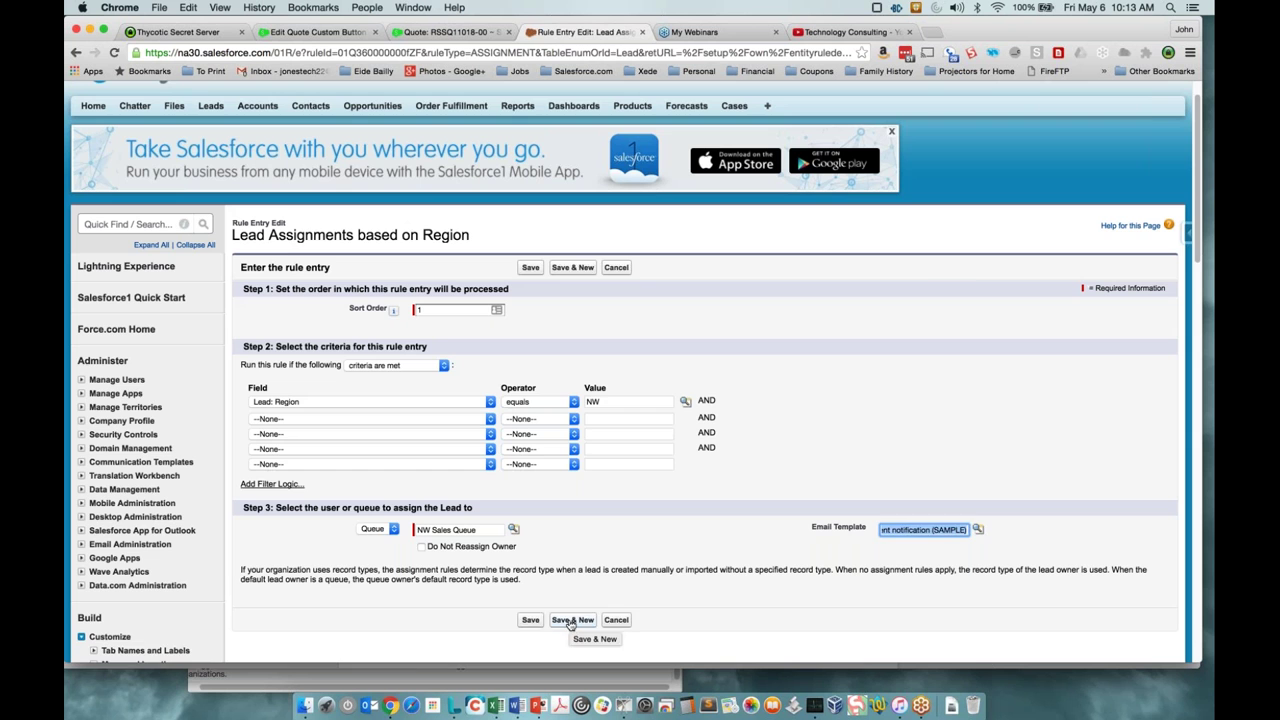
Step: Save the NW entry and give a new entry the criterion Lead: Region equals SW
click(571, 620)
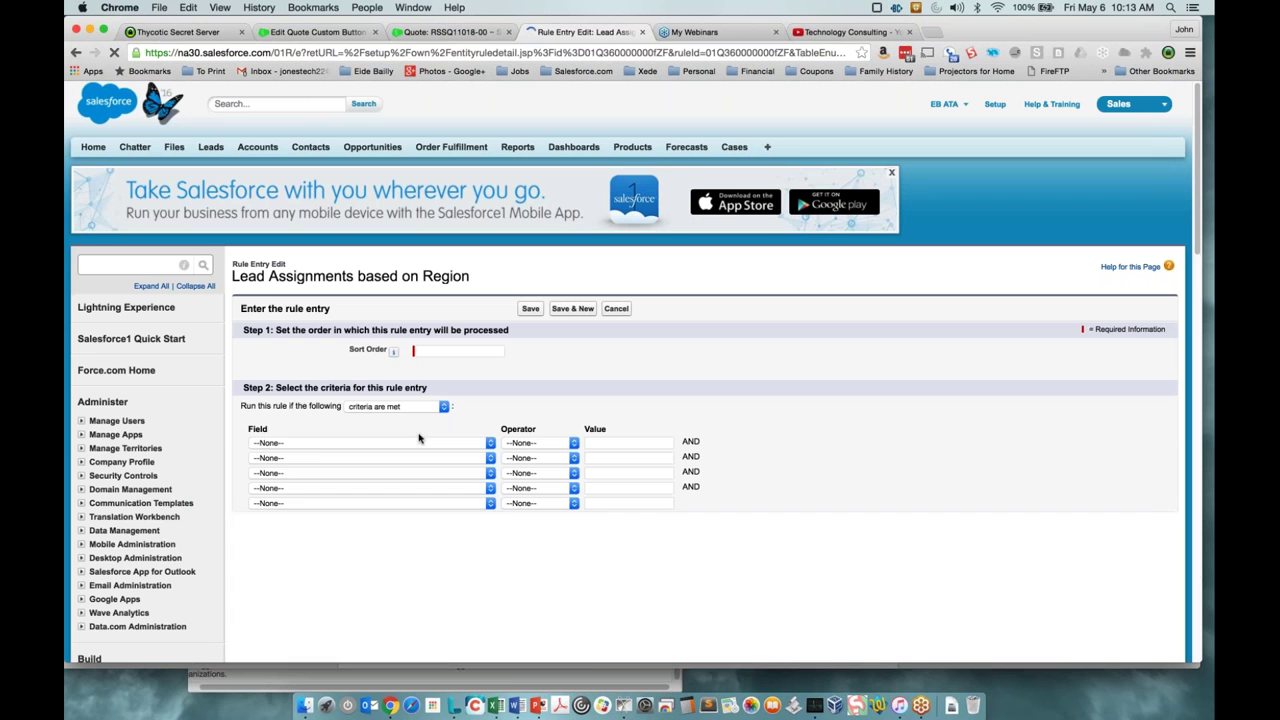
click(400, 442)
scroll(400, 490, down, 5)
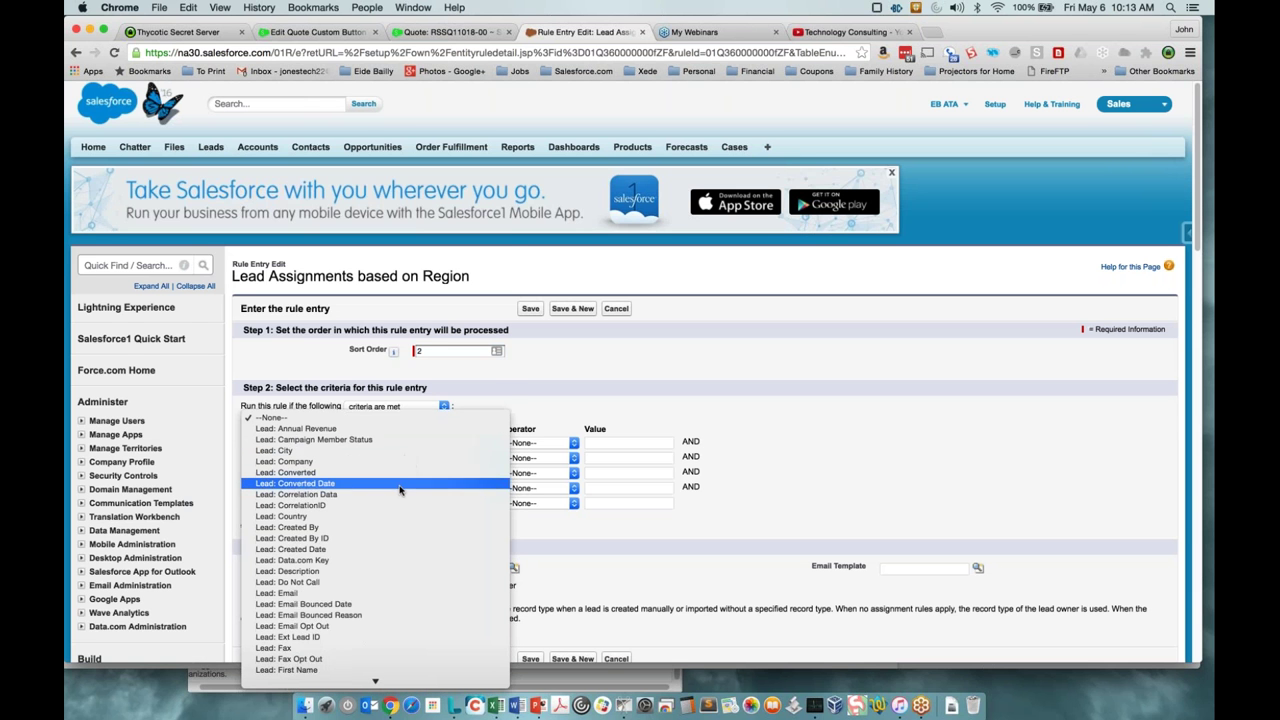
scroll(400, 492, down, 3)
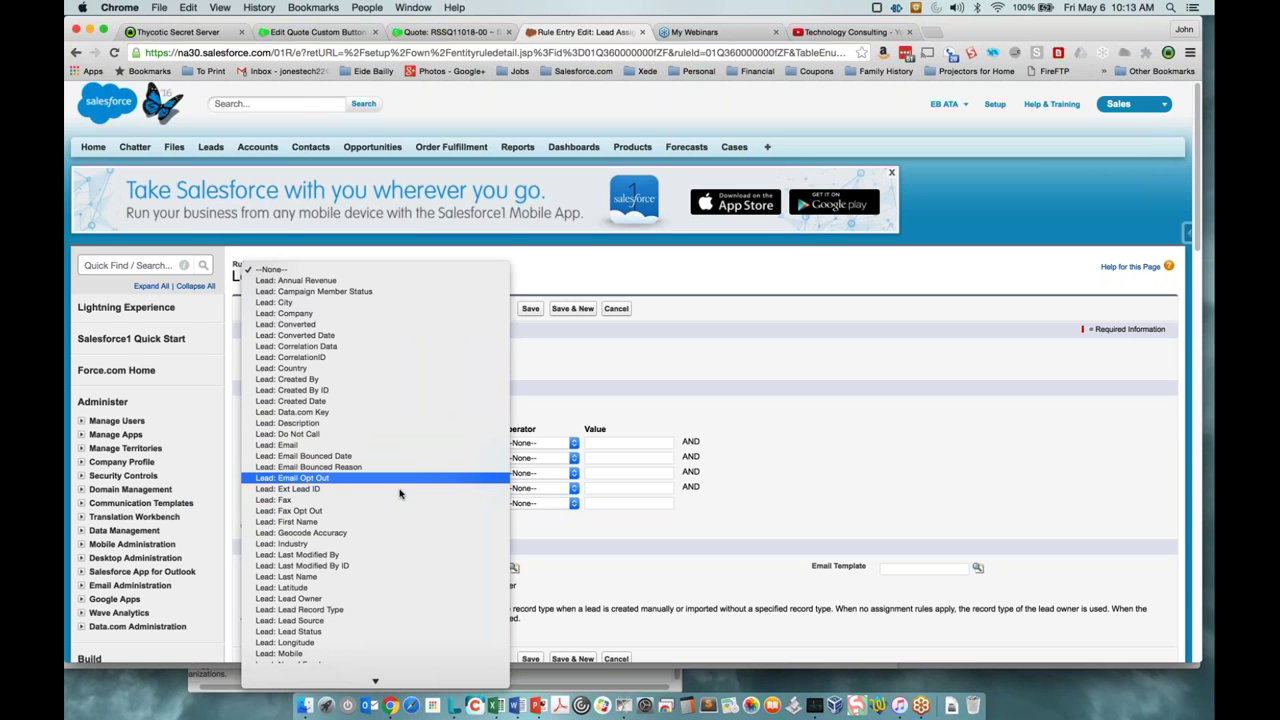
scroll(400, 493, down, 4)
click(280, 586)
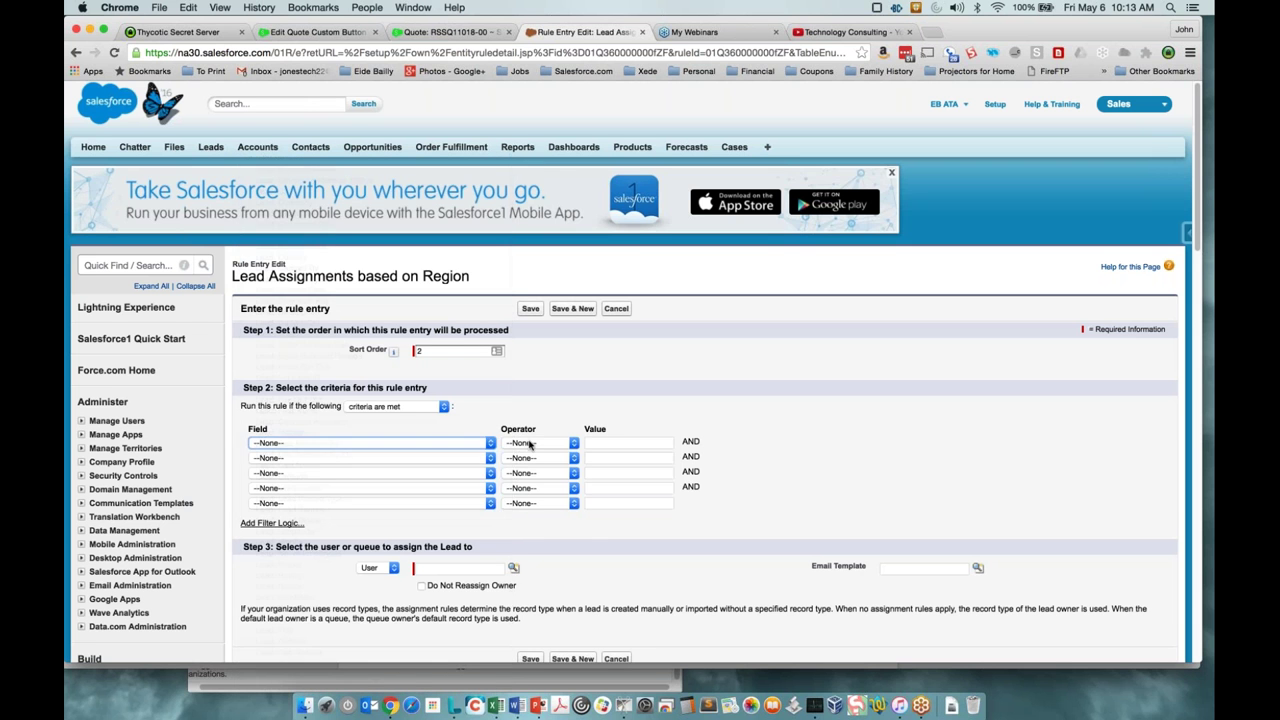
click(523, 443)
key(Return)
click(611, 441)
text(SW)
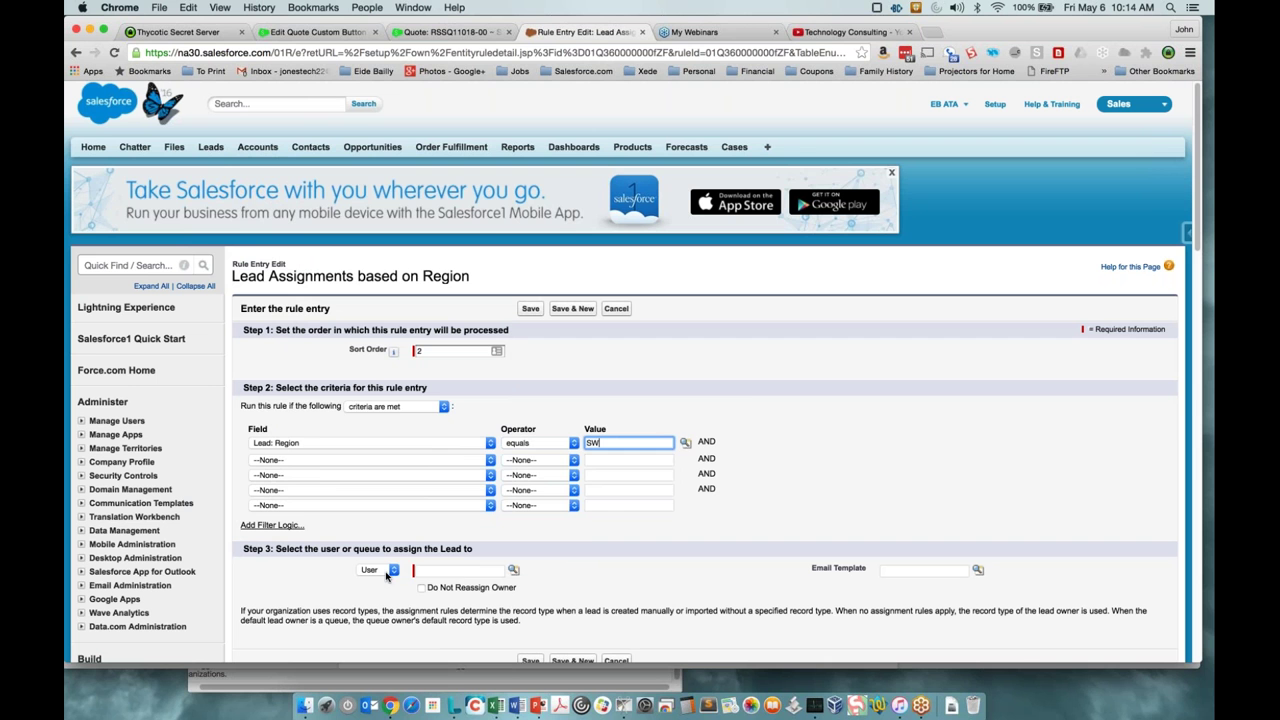
Step: Assign SW leads to the CEO user and save the entry with Save & New
click(460, 570)
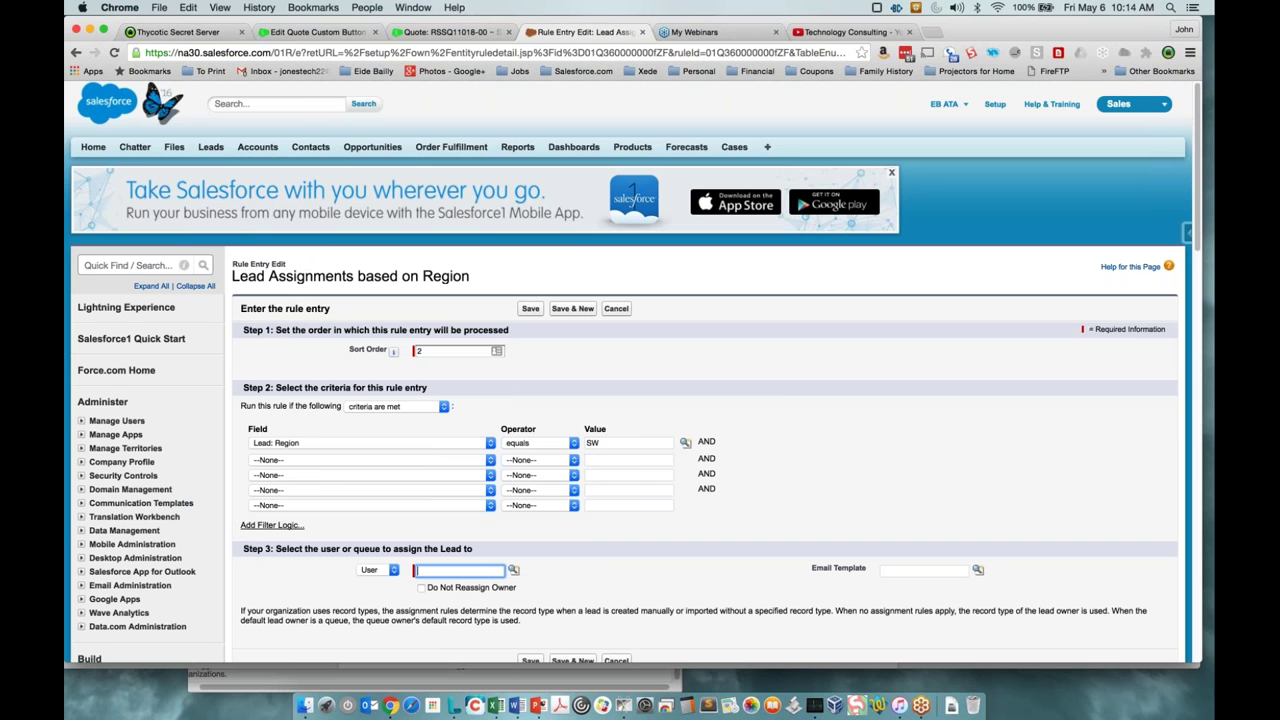
click(514, 569)
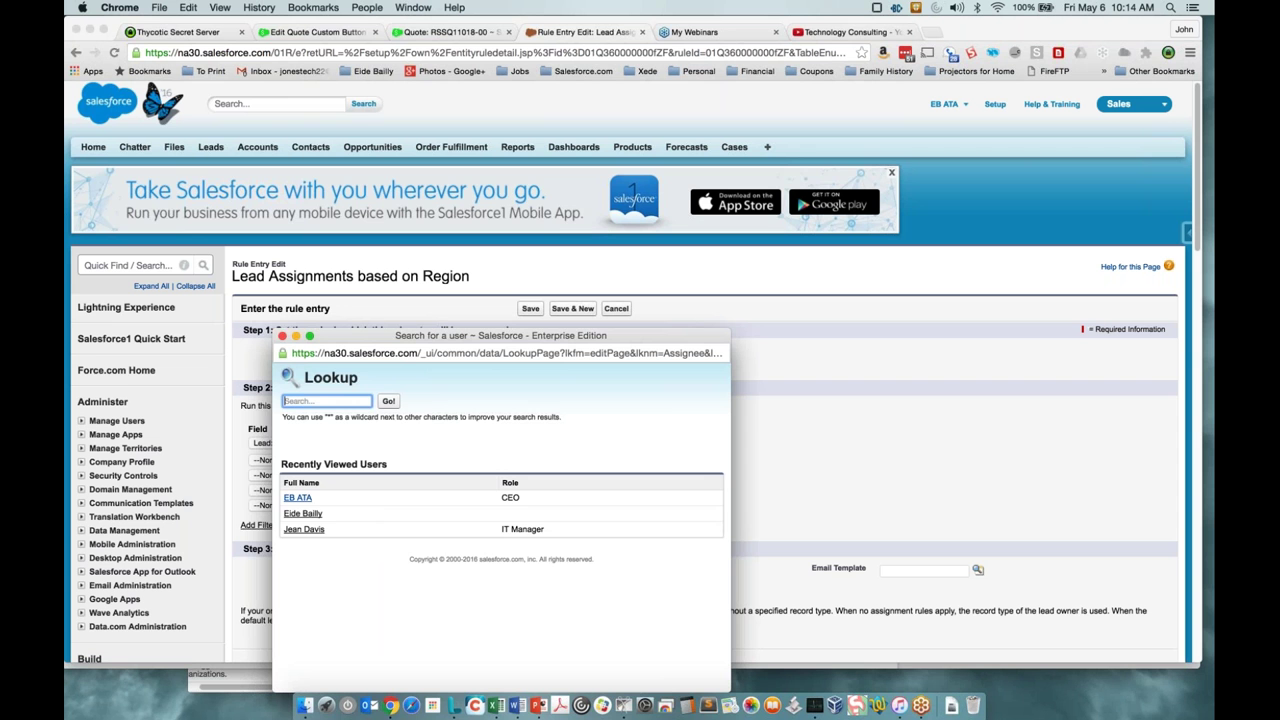
click(298, 497)
click(572, 308)
key(Return)
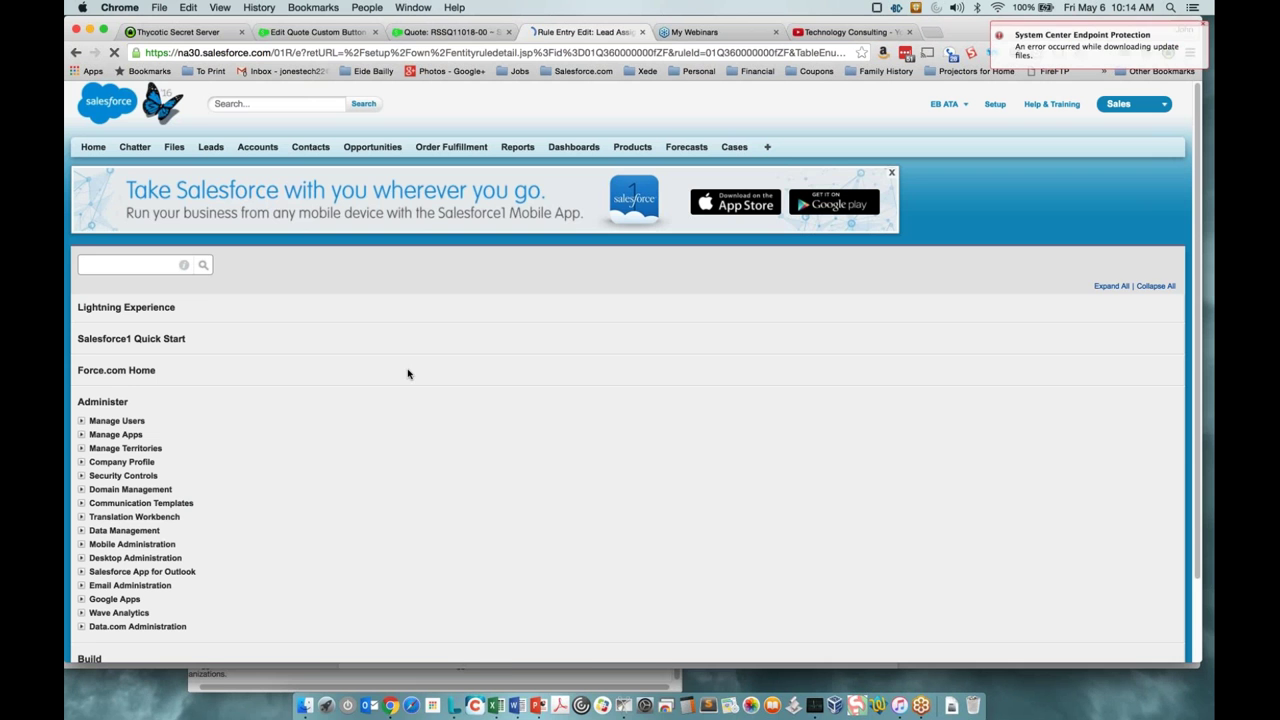
Step: Set the third entry's criterion field to Lead: Region with value NE
click(430, 444)
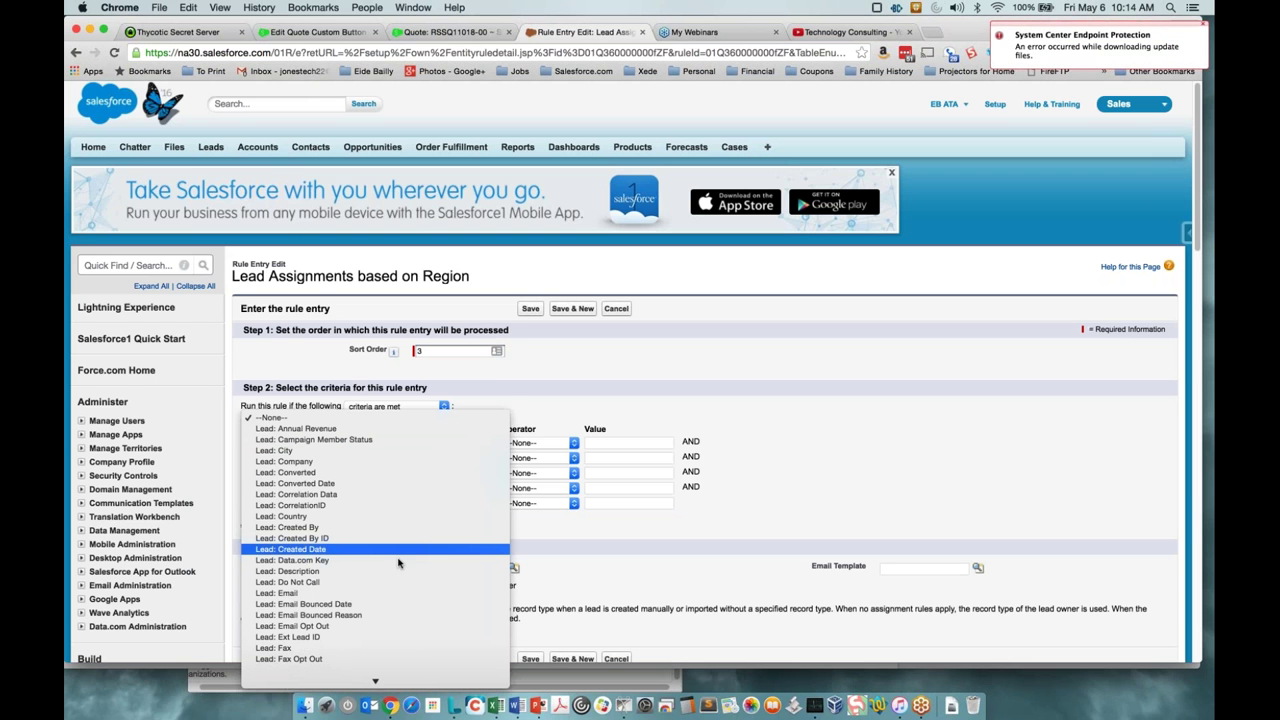
scroll(398, 563, down, 5)
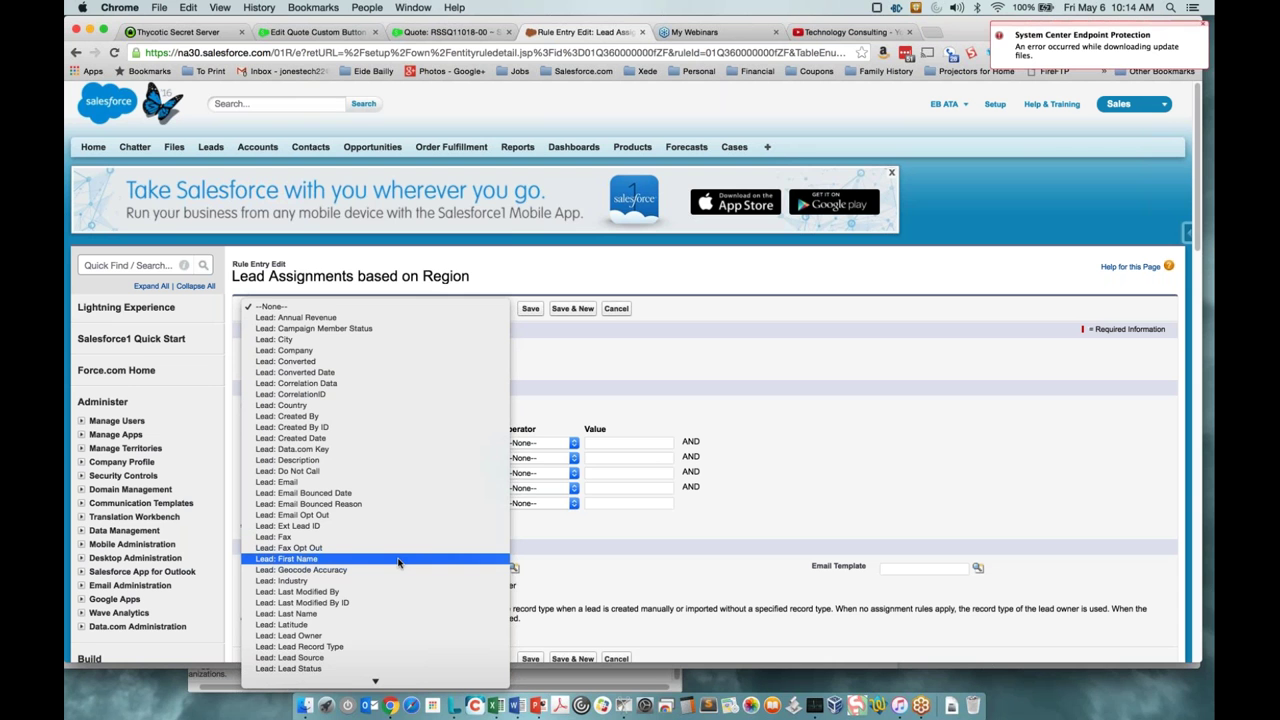
scroll(385, 600, down, 3)
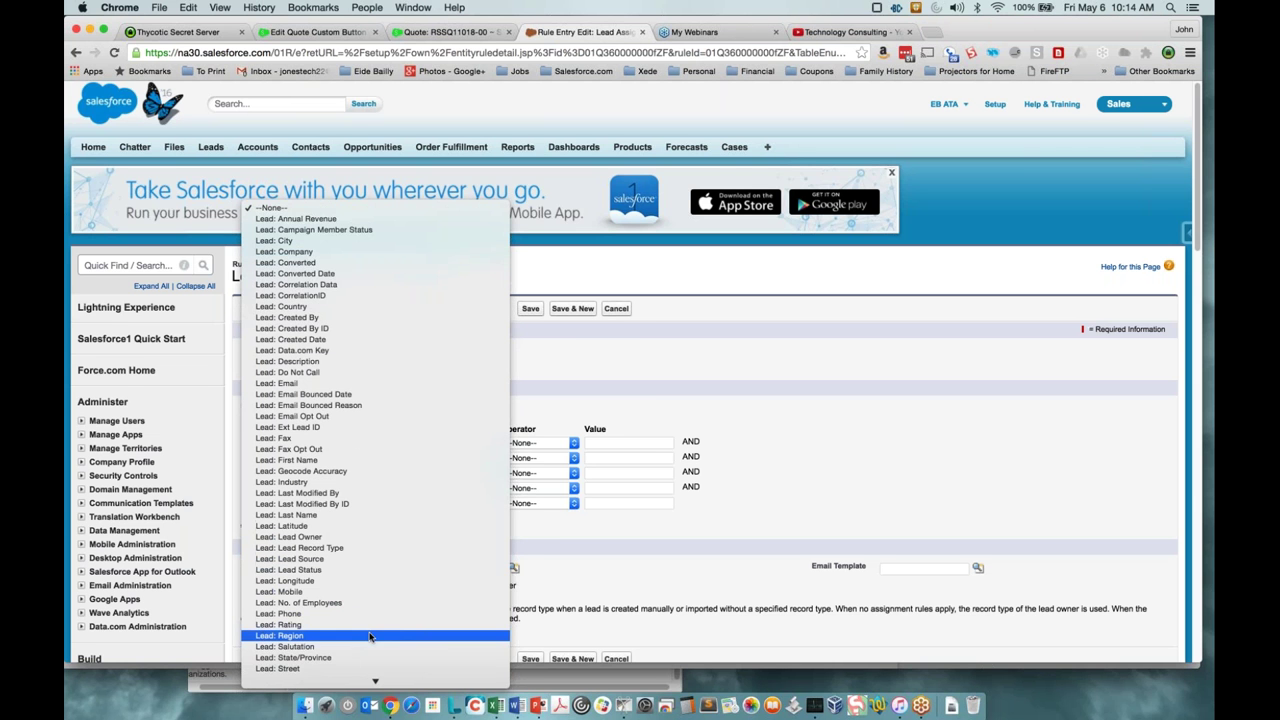
click(370, 637)
click(553, 443)
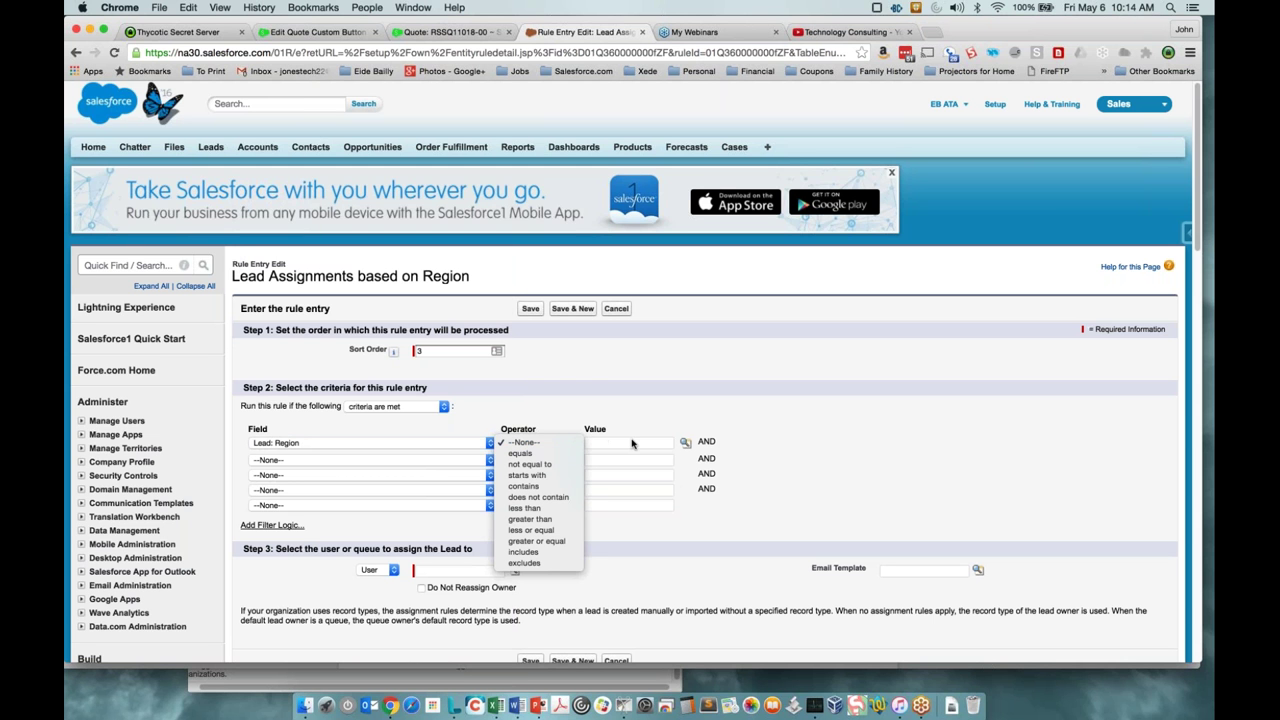
click(631, 443)
text(NE)
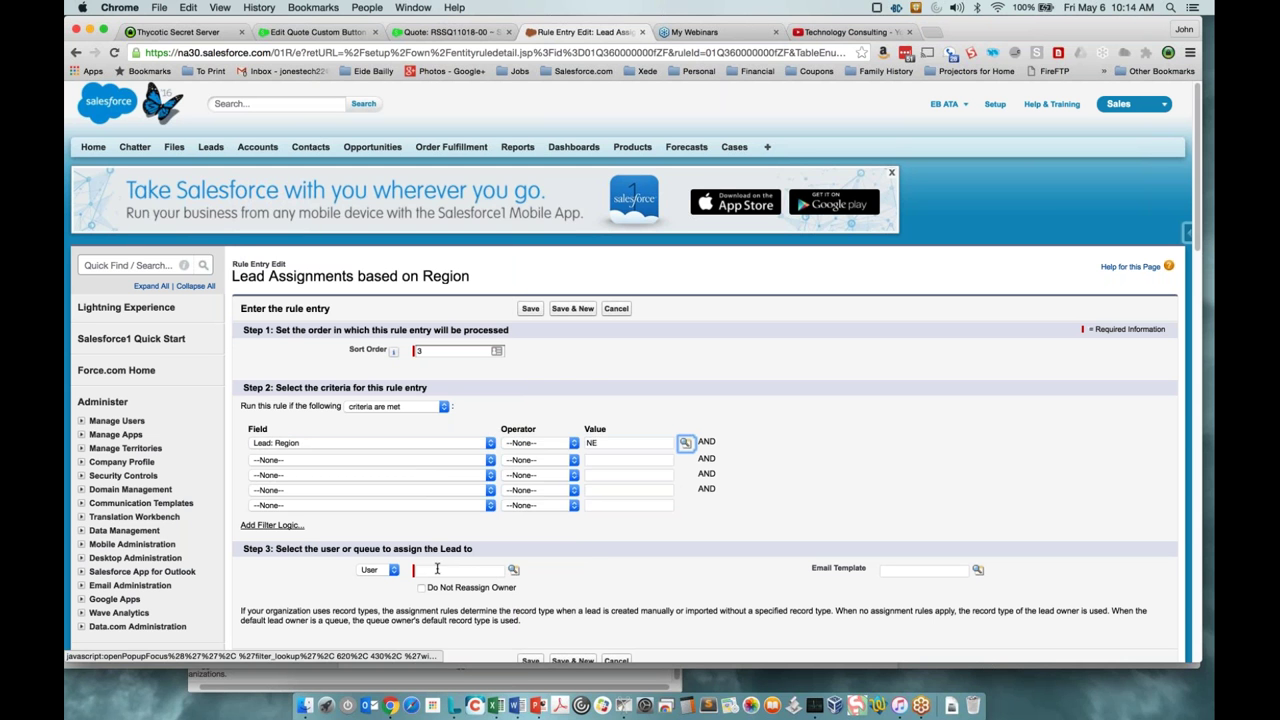
Step: Assign NE leads to another user, fix the missing equals operator, and save
click(513, 569)
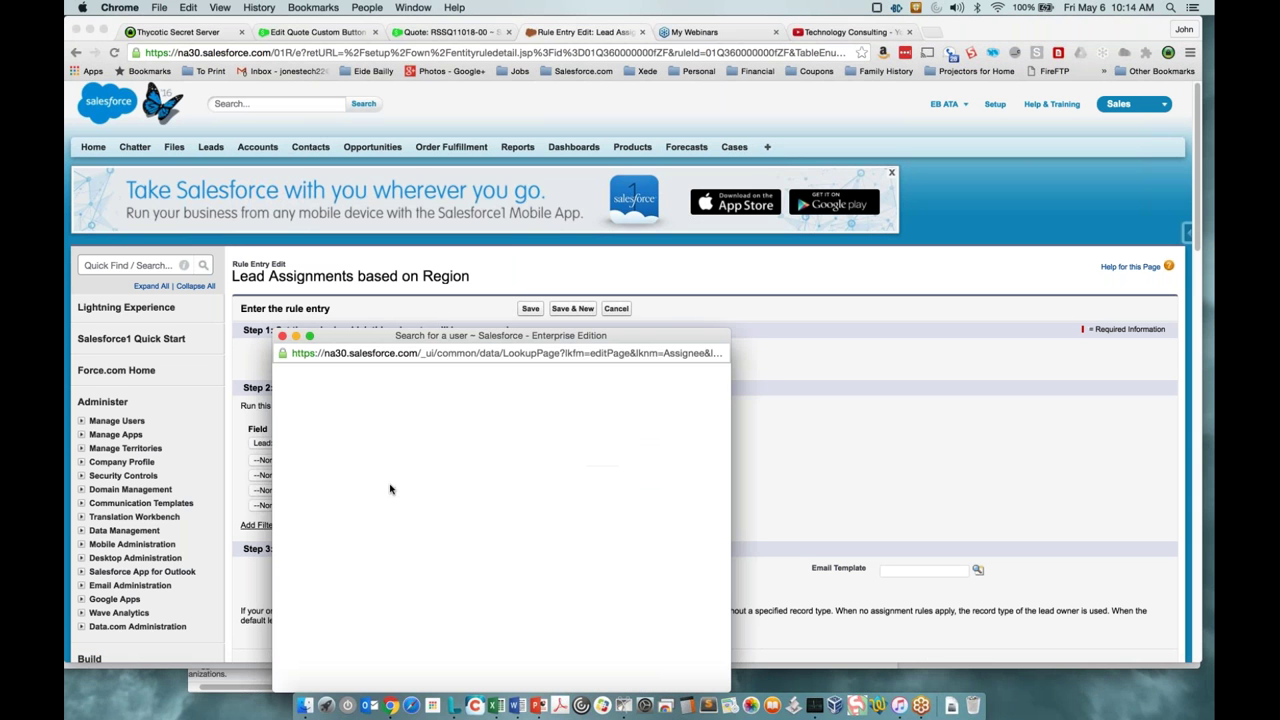
click(303, 513)
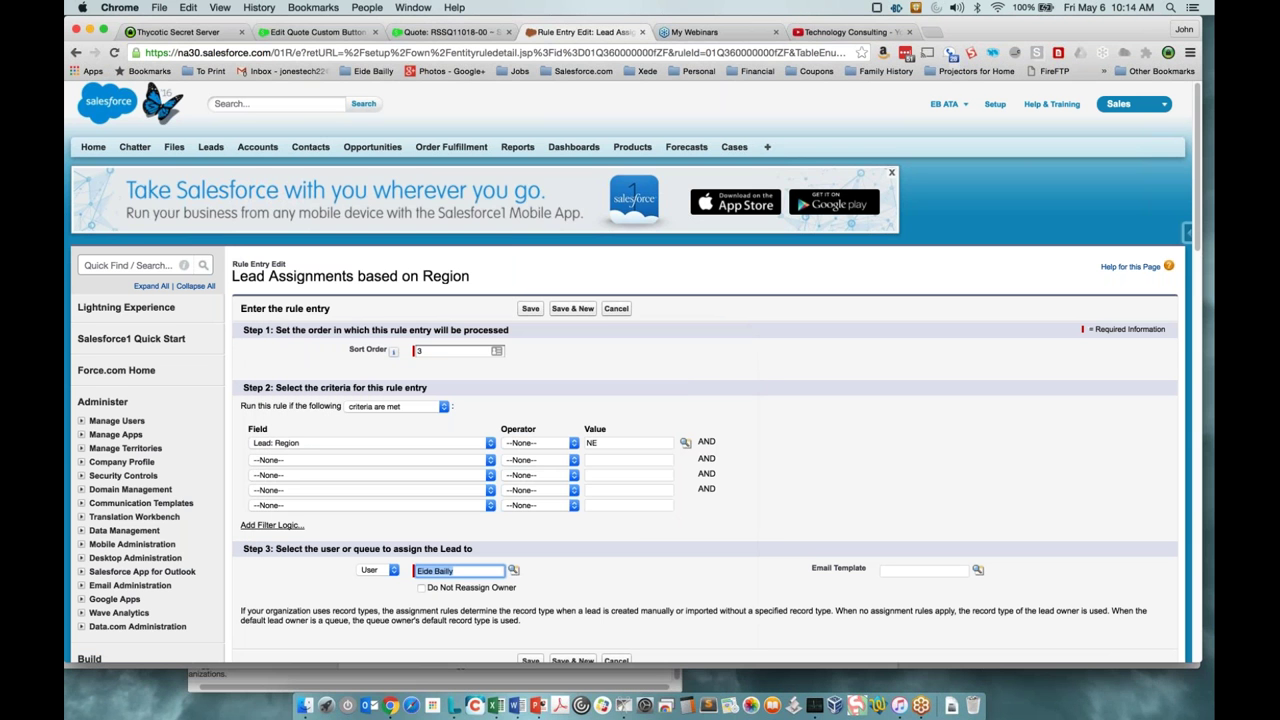
click(587, 313)
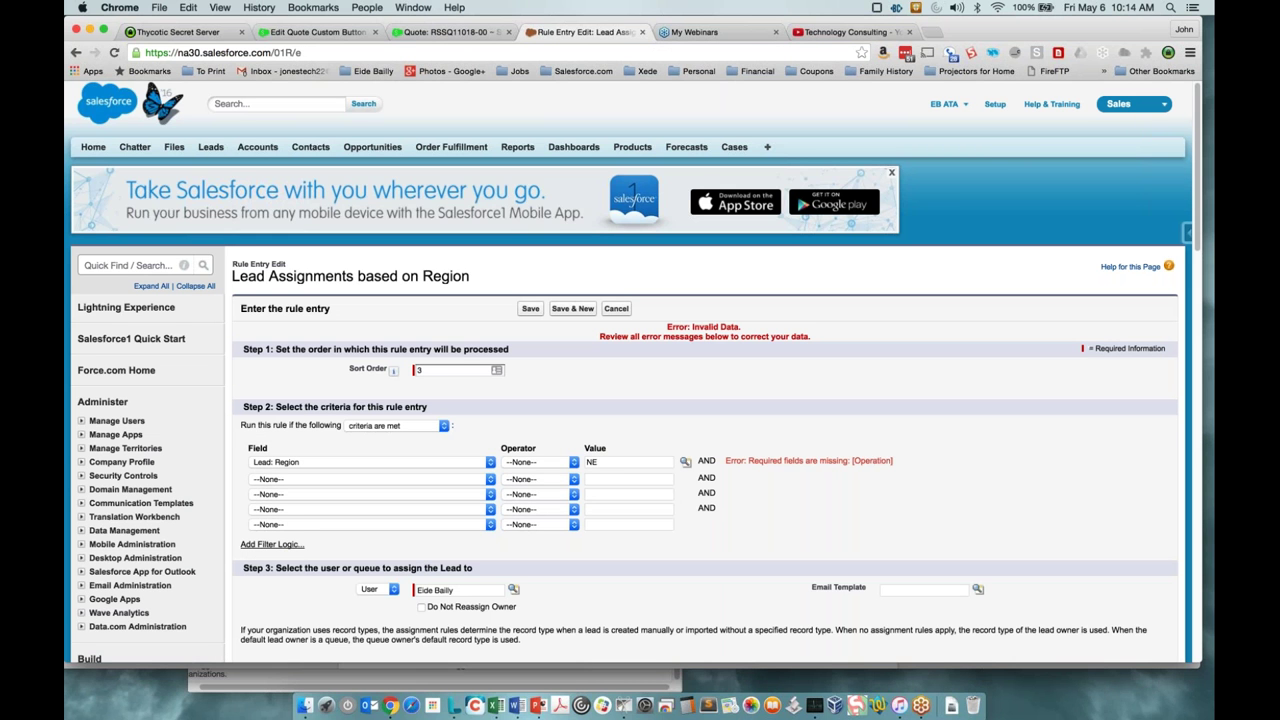
click(540, 462)
click(530, 308)
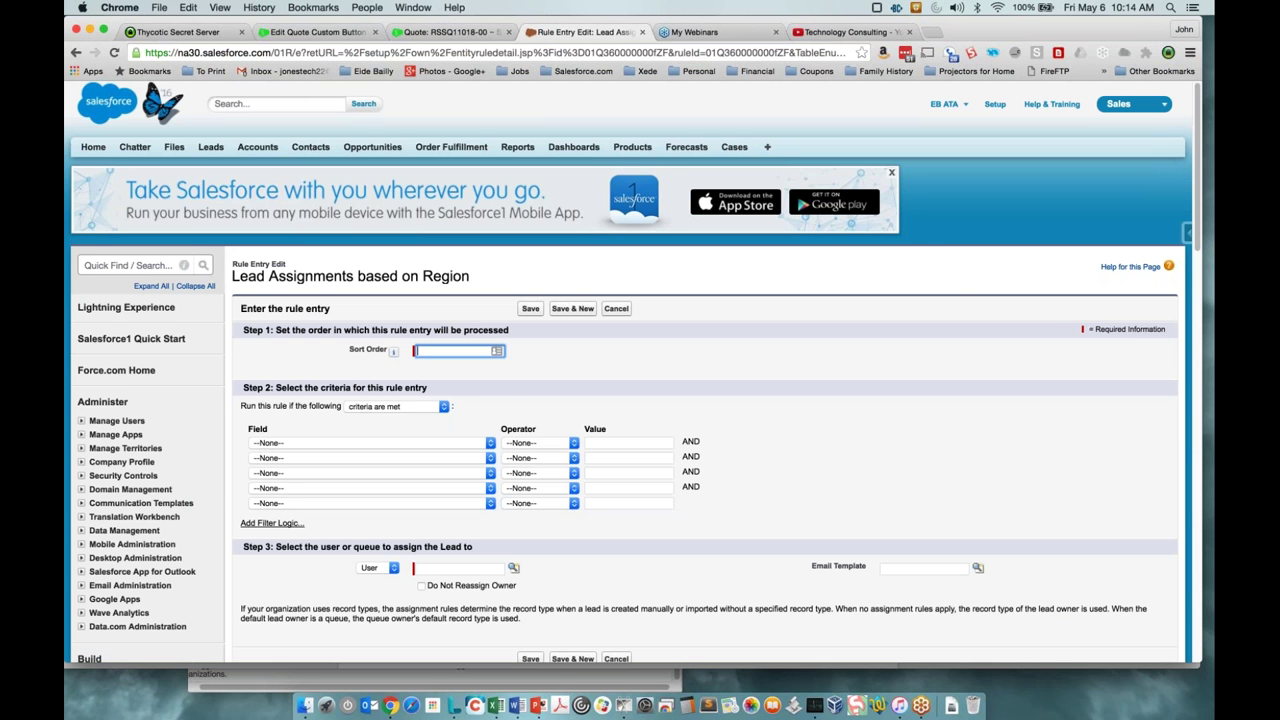
Step: Clear the stray Sort Order text and set the criterion Lead: Region equals SE
text(SE)
key(BackSpace)
key(BackSpace)
click(375, 443)
scroll(358, 602, down, 3)
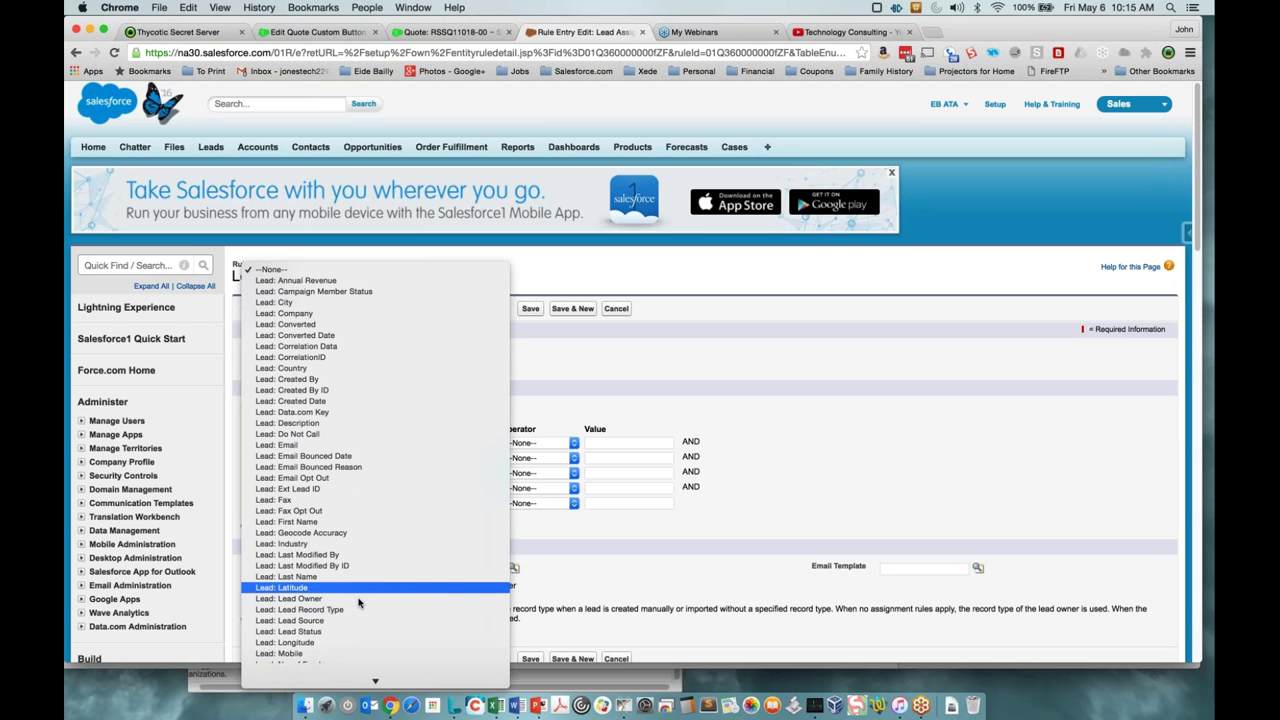
scroll(358, 602, down, 2)
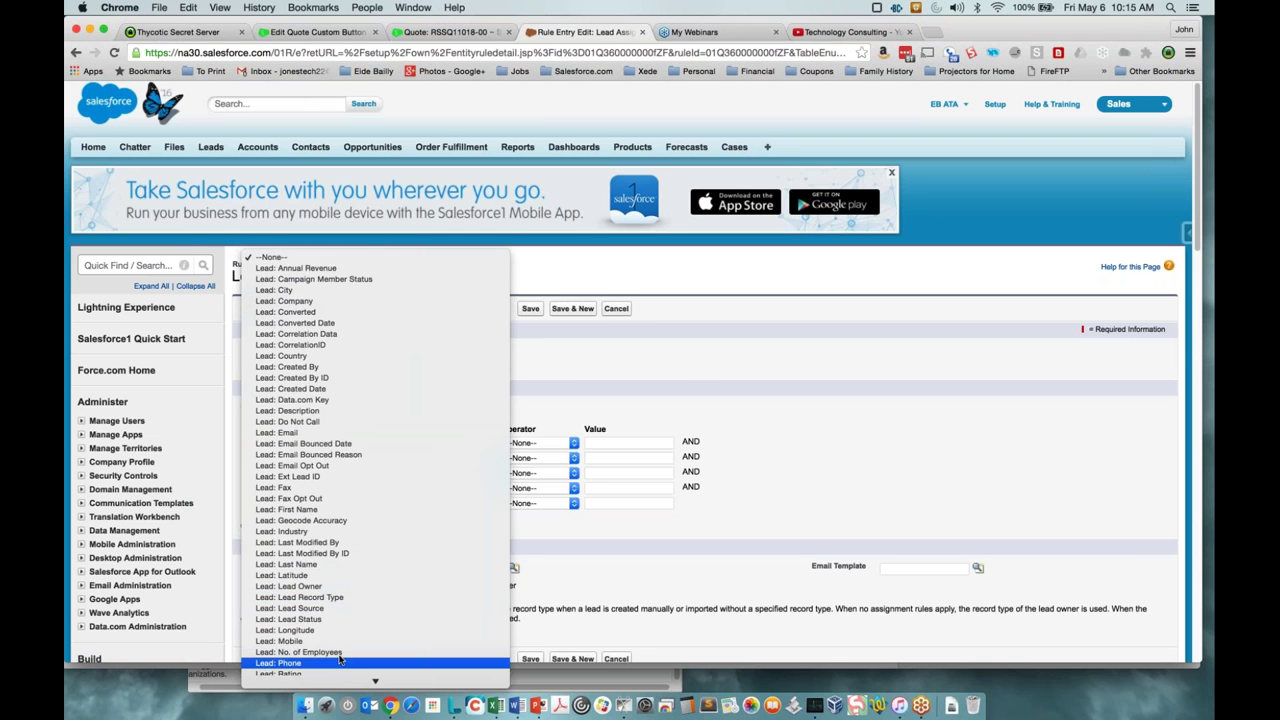
click(350, 648)
click(540, 443)
click(520, 457)
click(613, 441)
text(SE)
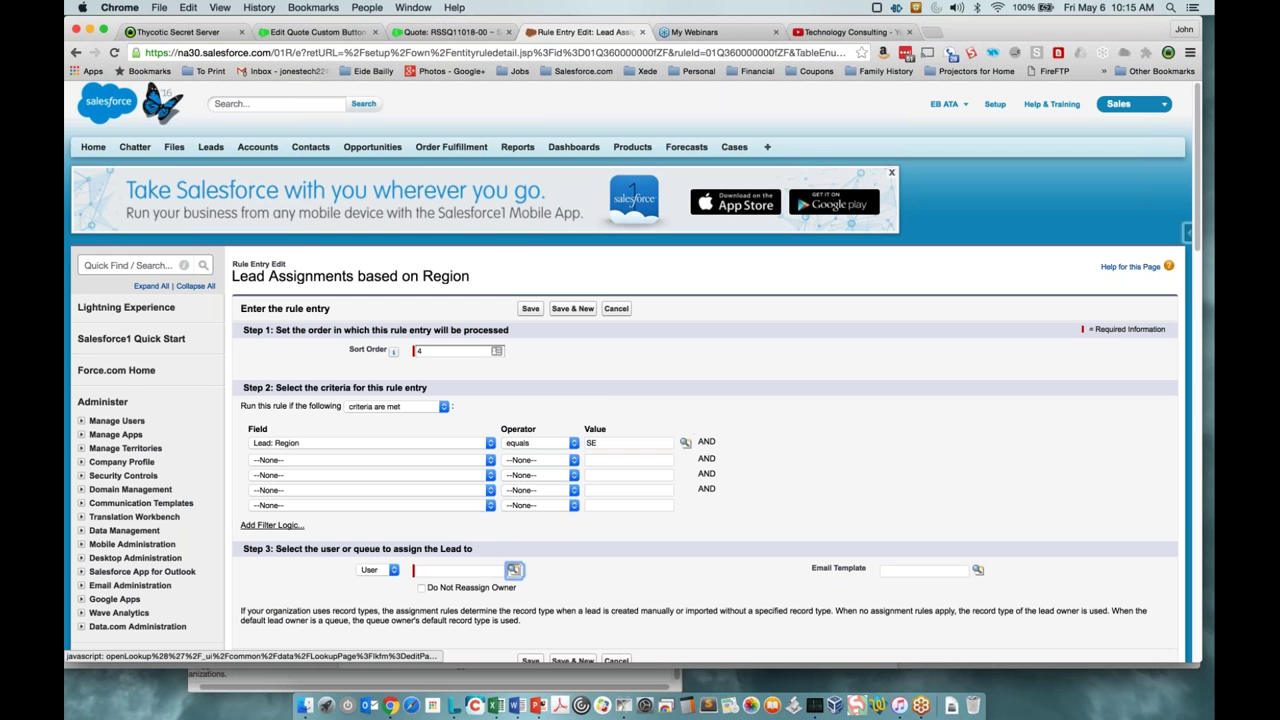
Step: Assign SE leads to the CEO user and save the fourth entry
click(513, 569)
click(300, 500)
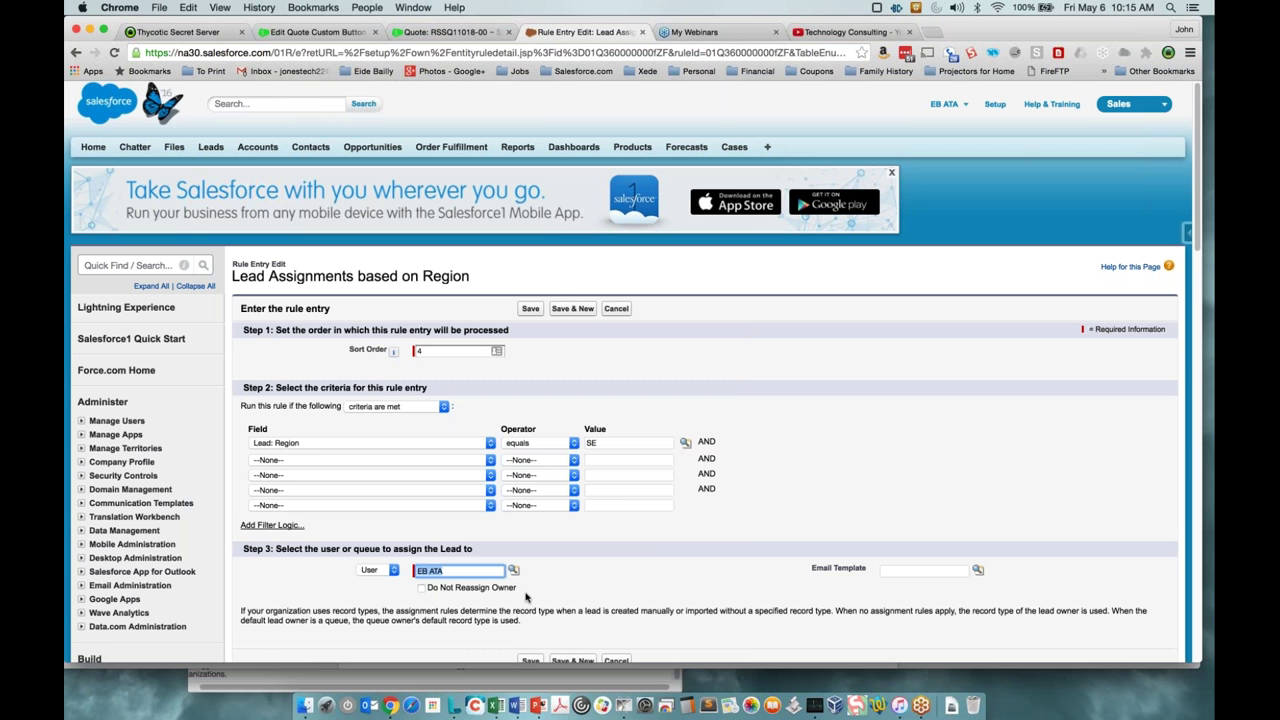
key(Return)
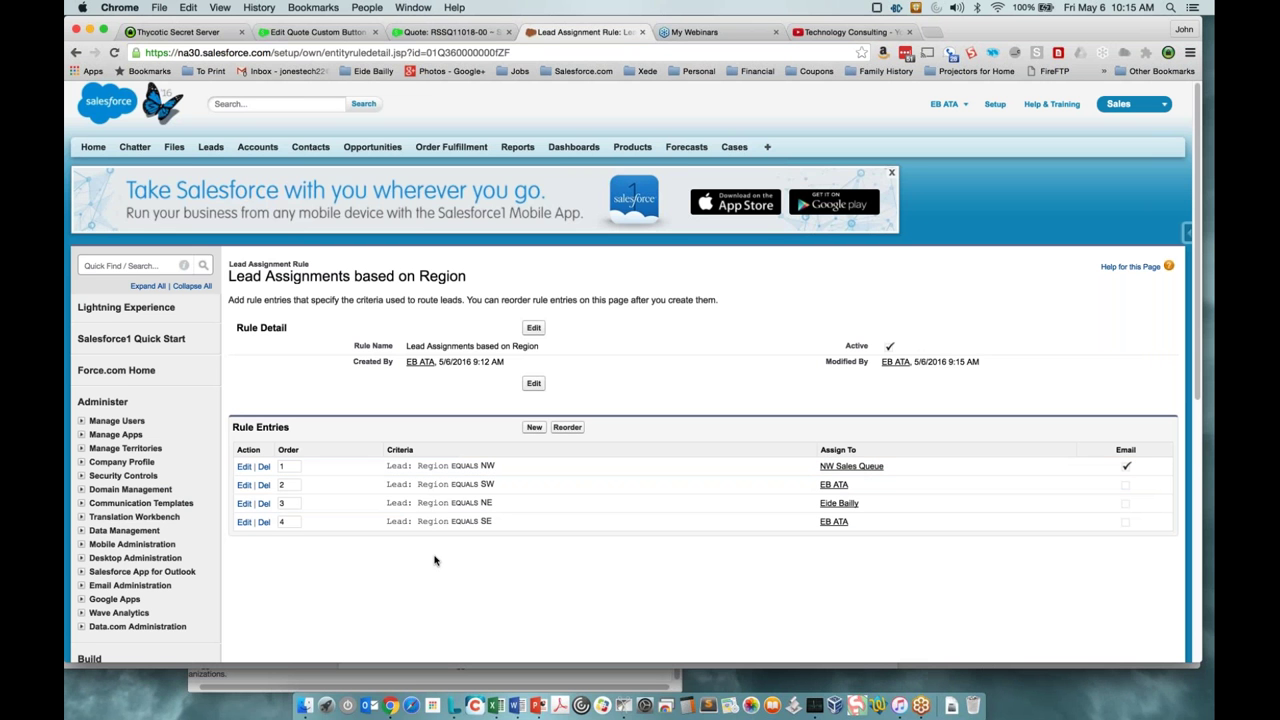
Step: Open a New Lead edit page from the Leads tab
scroll(434, 560, down, 3)
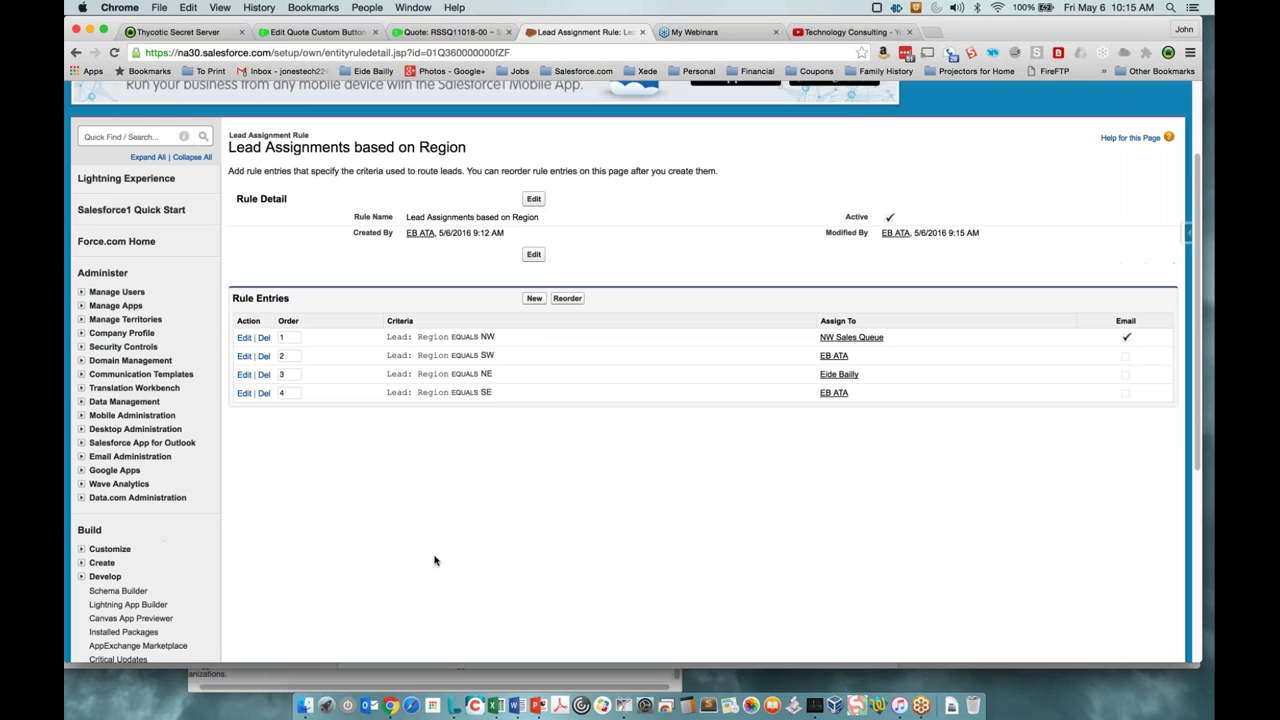
scroll(434, 560, down, 7)
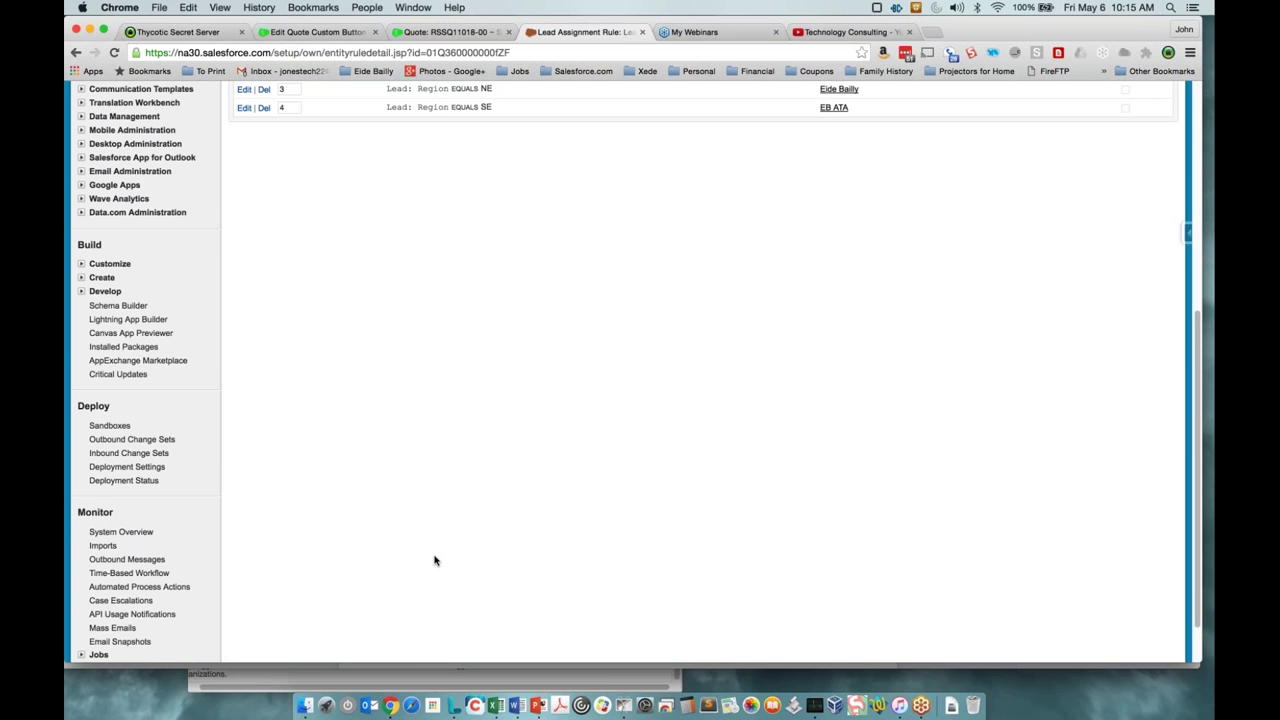
scroll(434, 560, up, 8)
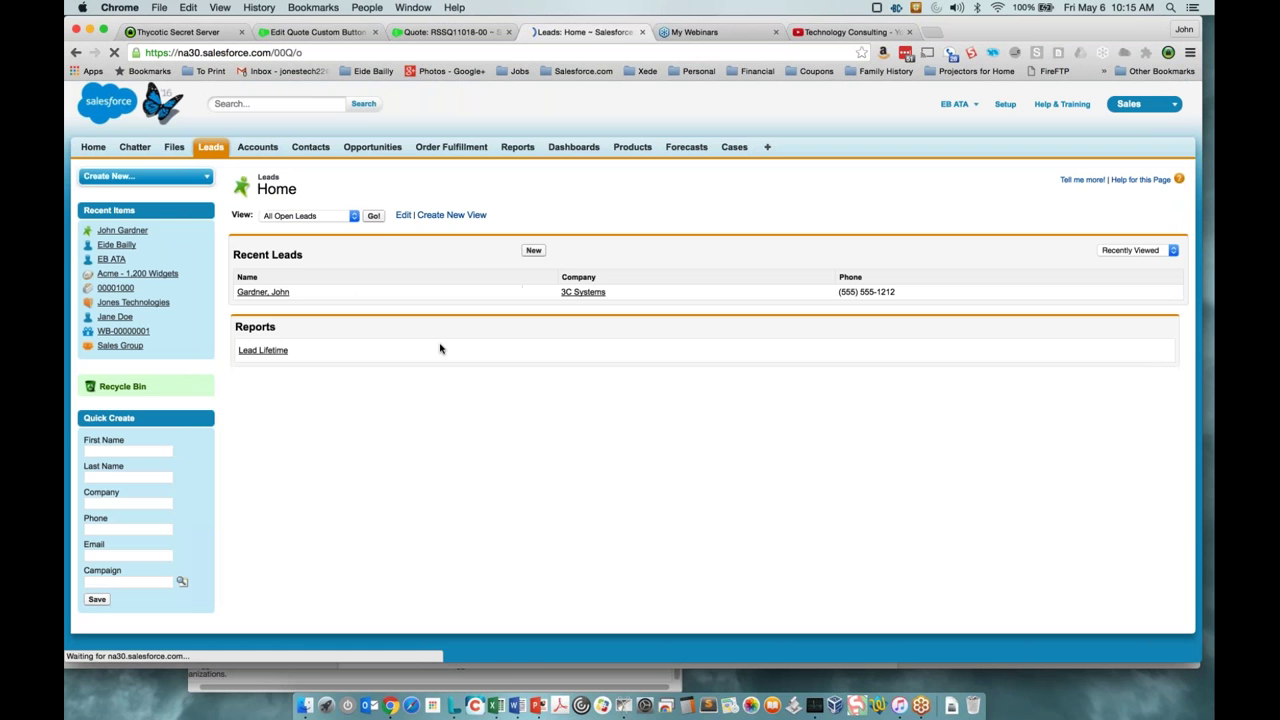
click(533, 250)
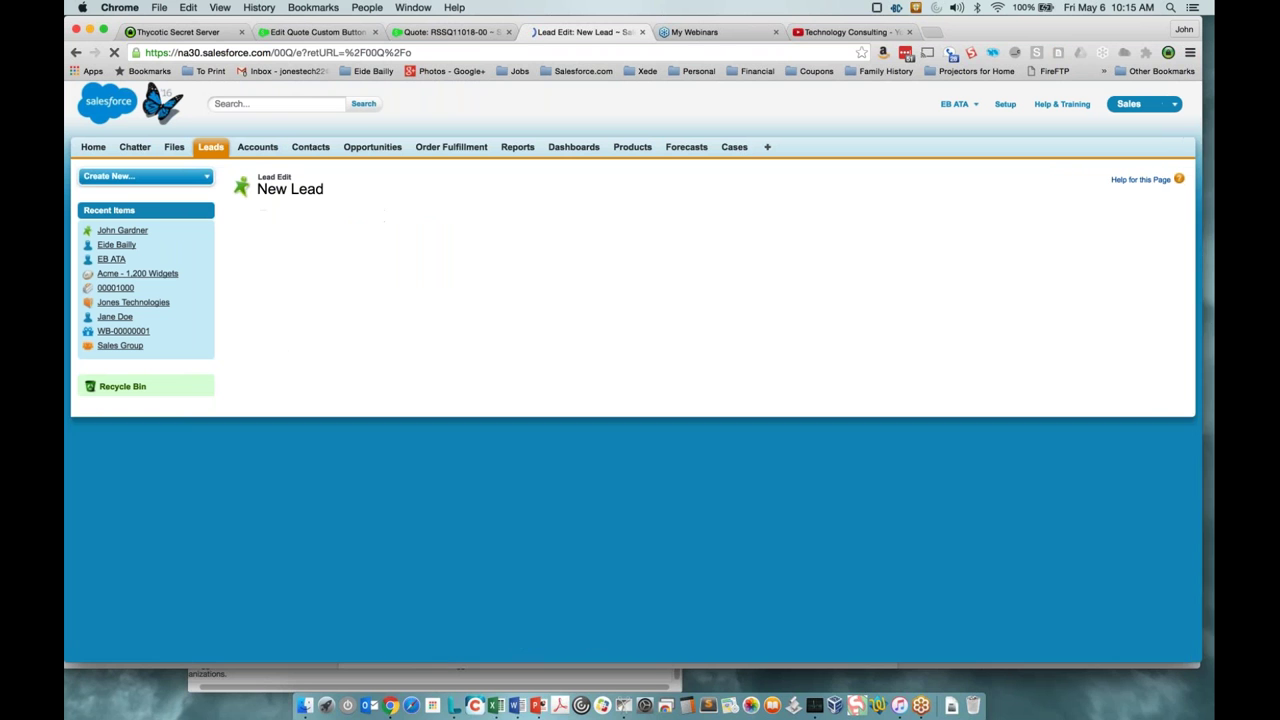
Step: Enter the lead's first and last name, company Eidebaily, and Region NW
key(Tab)
key(Tab)
text(Eidebaily)
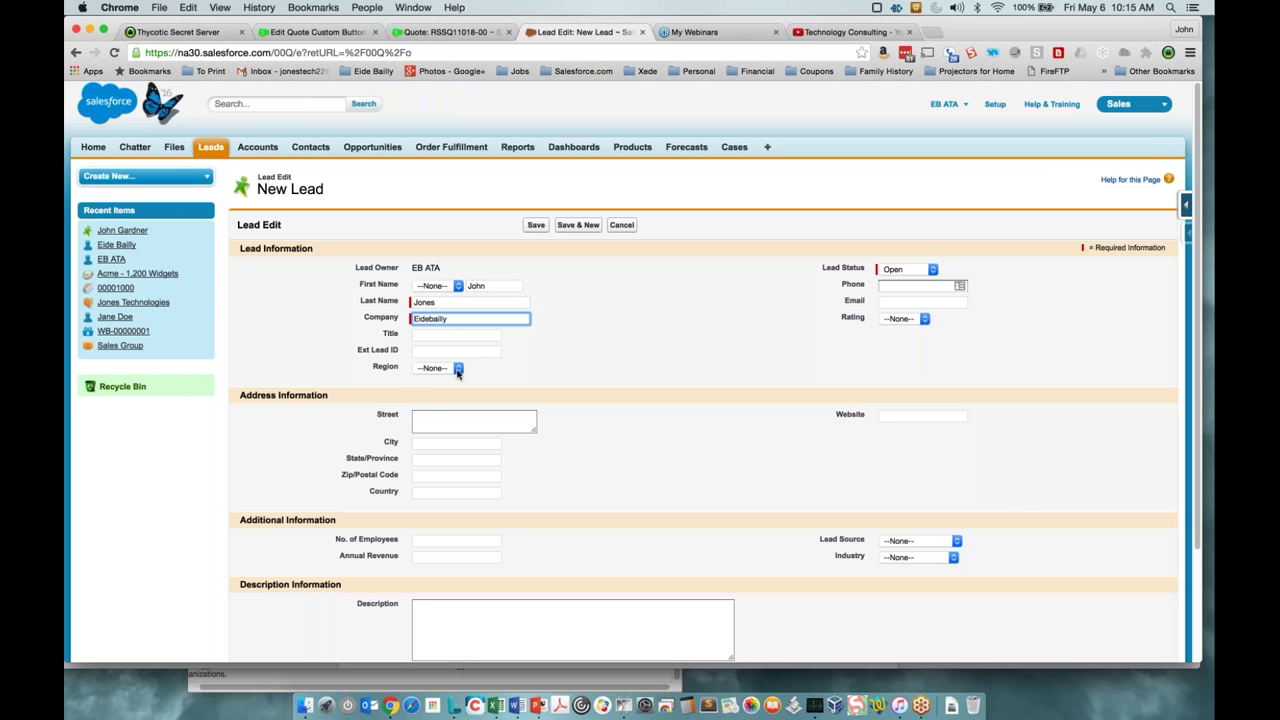
click(458, 368)
click(436, 381)
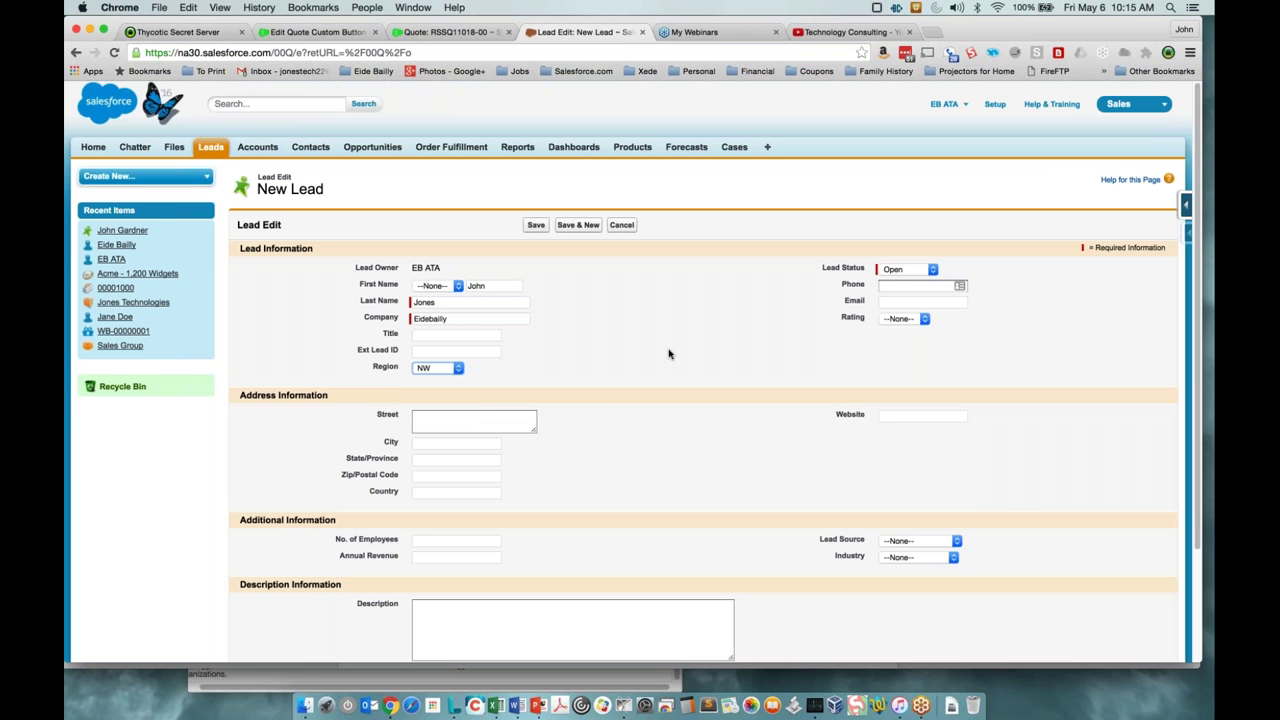
Step: Tick 'Assign using active assignment rule' and save the lead
scroll(669, 354, down, 1)
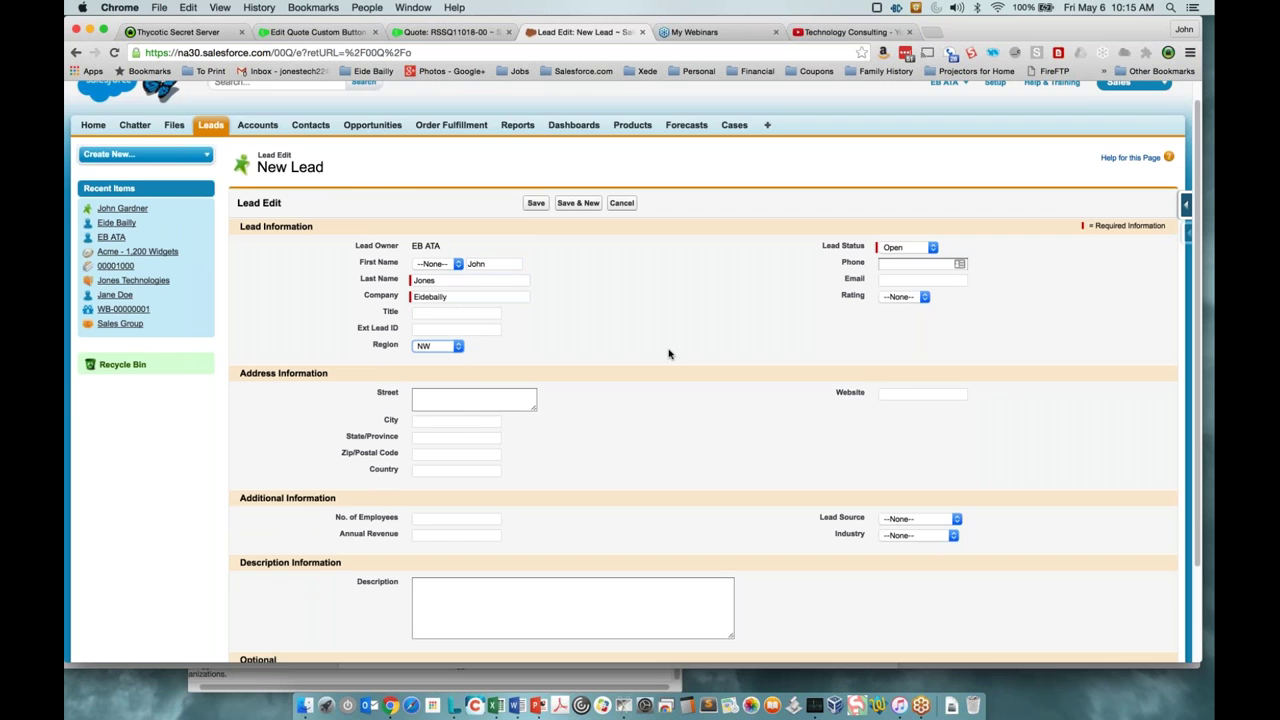
scroll(669, 354, down, 5)
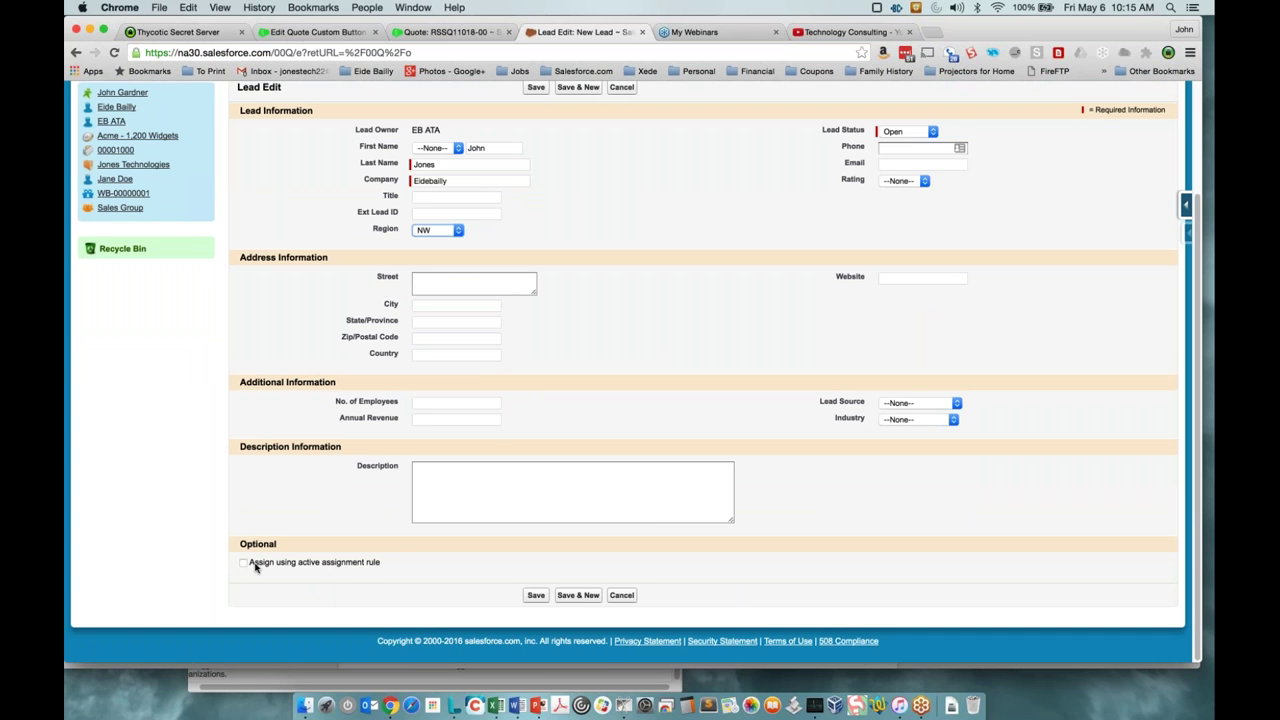
click(245, 563)
click(536, 596)
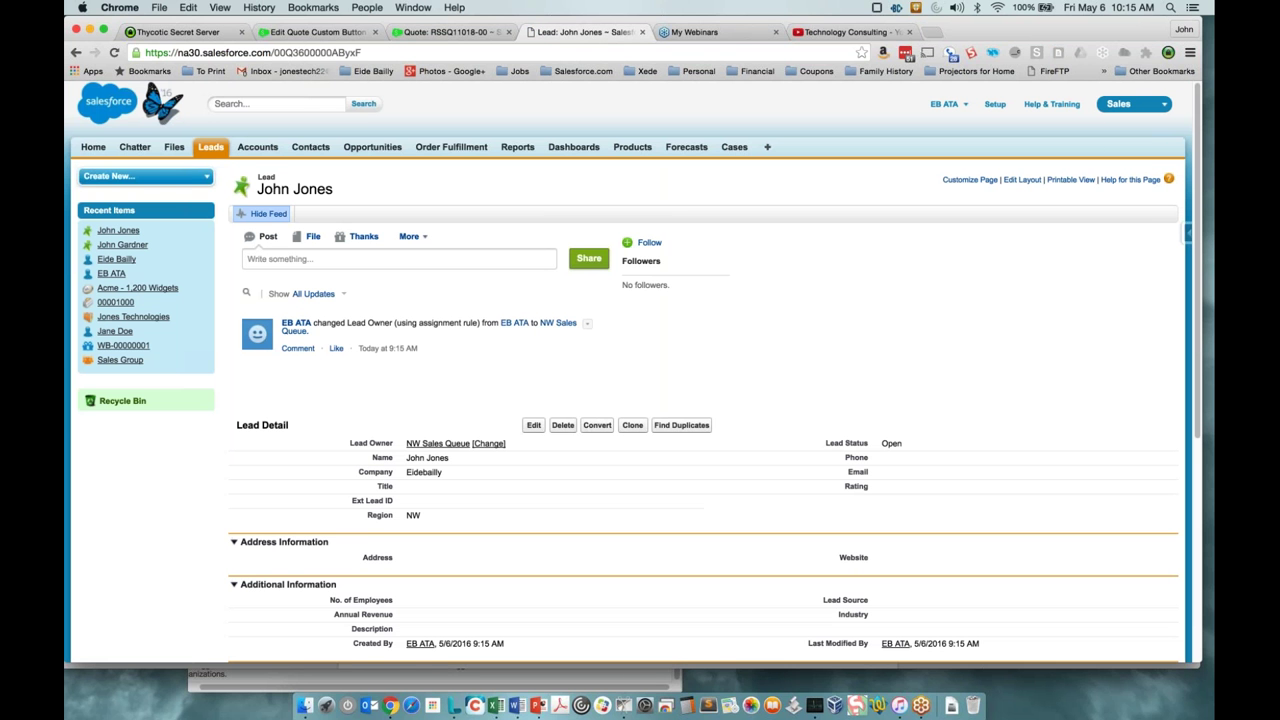
Step: Highlight the lead's new owner, NW Sales Queue, then go to Setup
drag(406, 445, 506, 443)
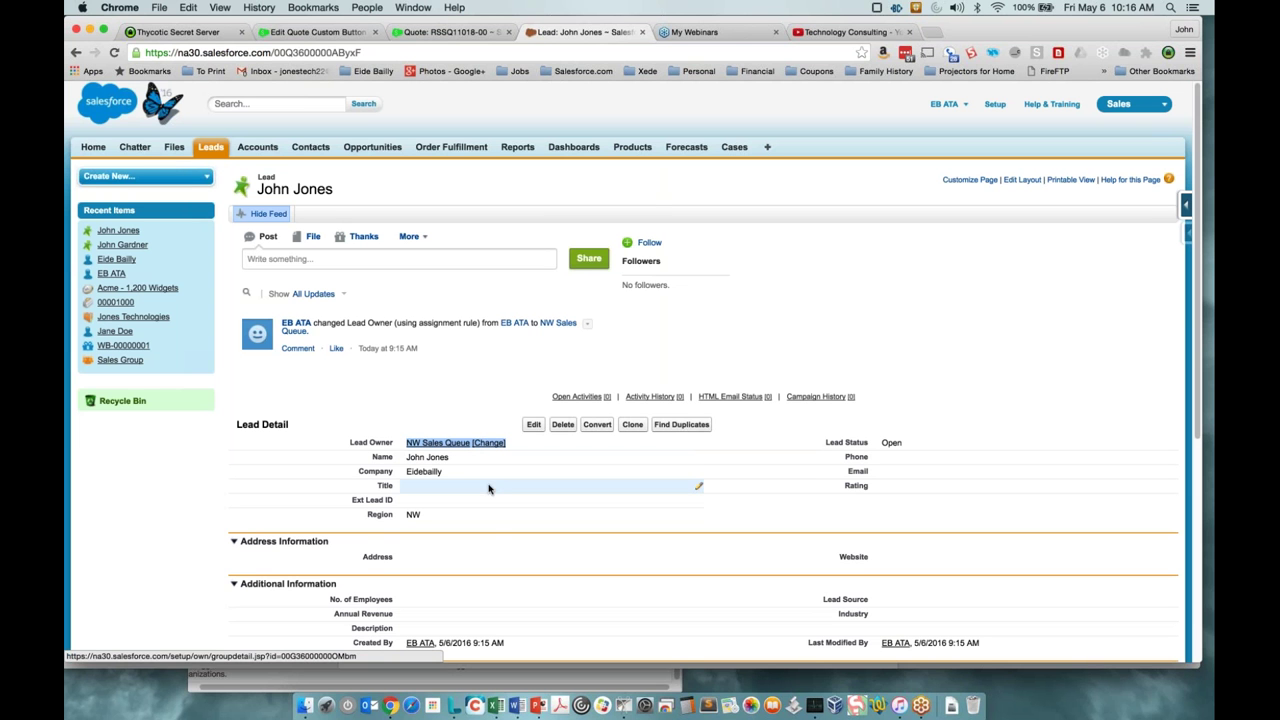
click(436, 424)
scroll(436, 424, down, 5)
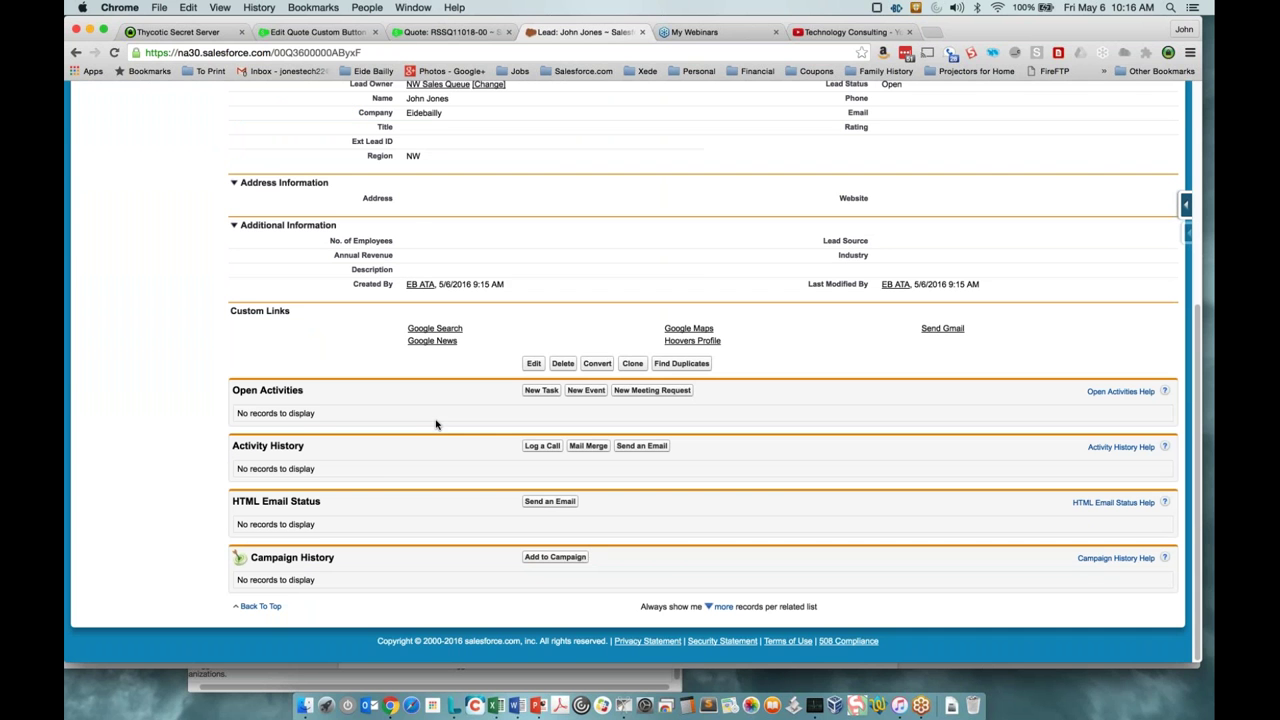
scroll(436, 424, up, 5)
click(995, 104)
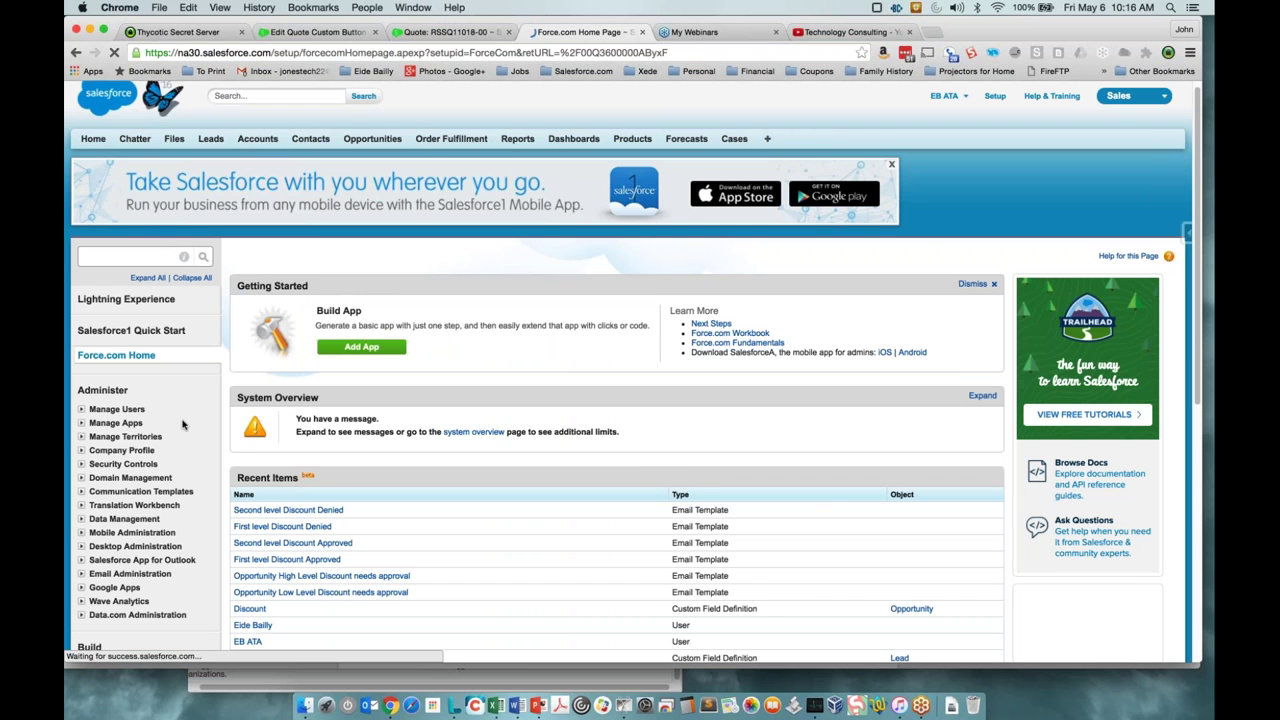
Step: Search Setup for 'ass' and open the Lead Assignments based on Region rule
scroll(183, 425, down, 3)
click(130, 117)
text(a)
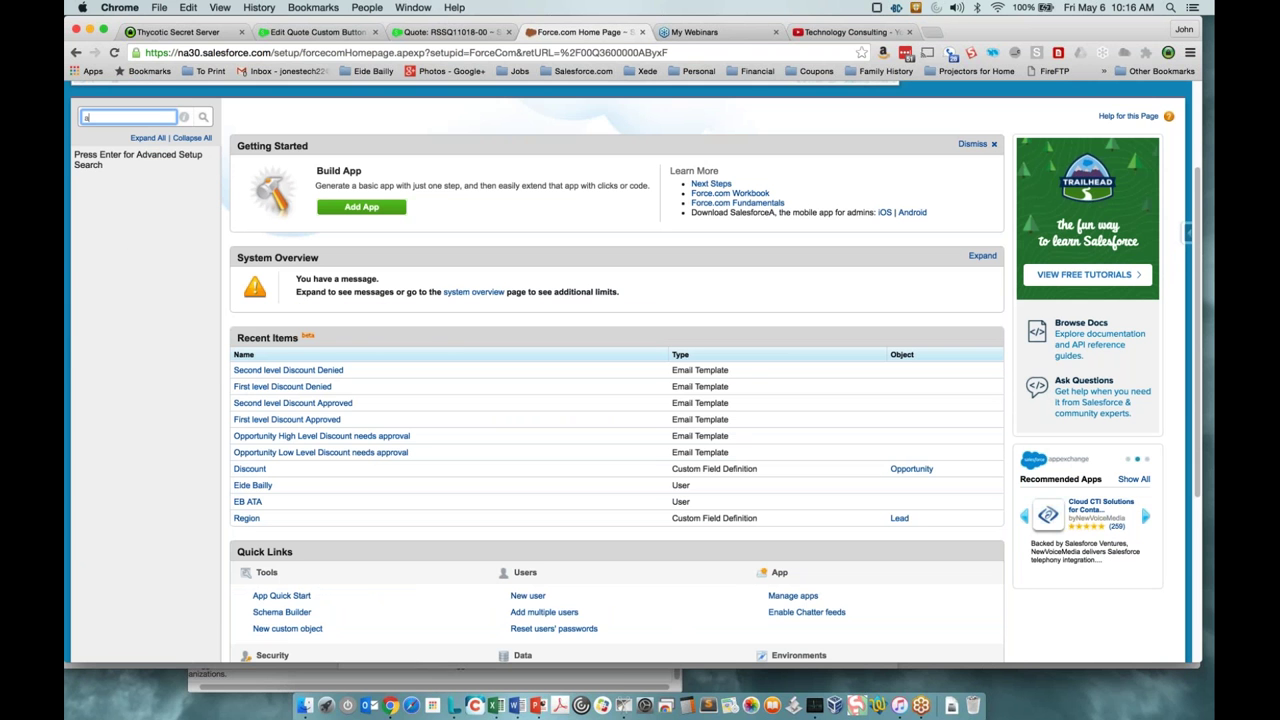
text(s)
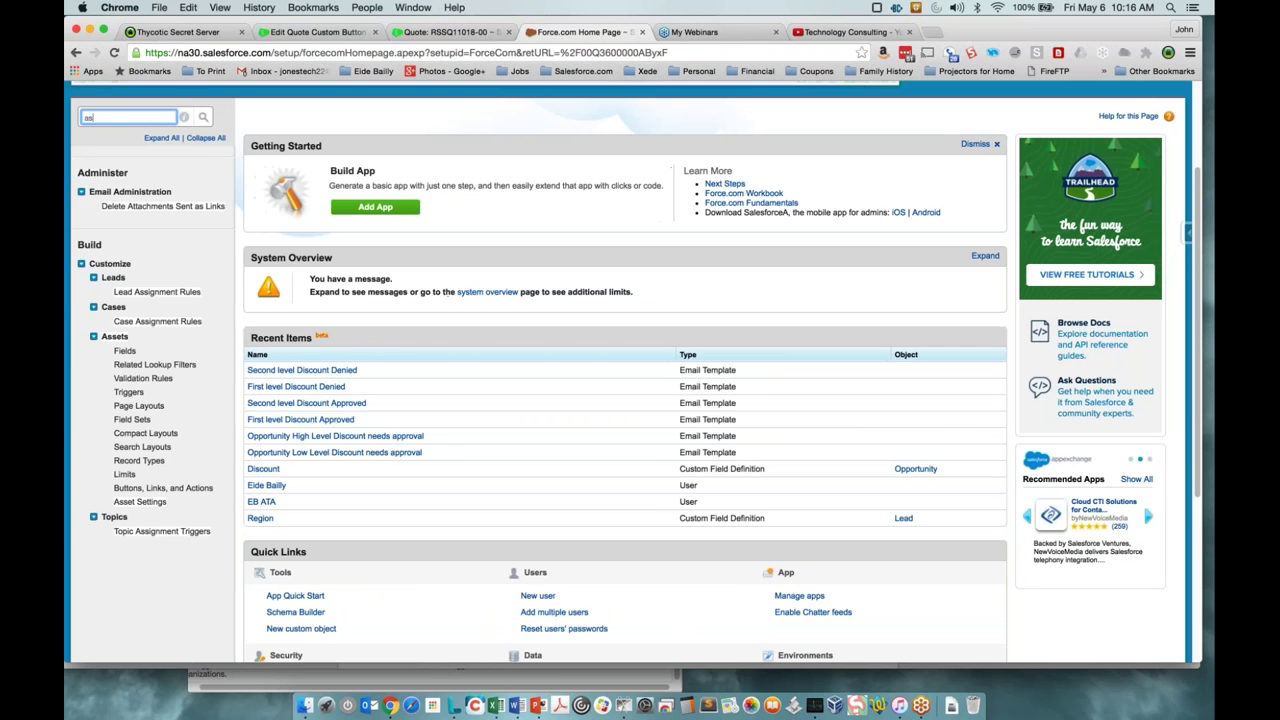
text(s)
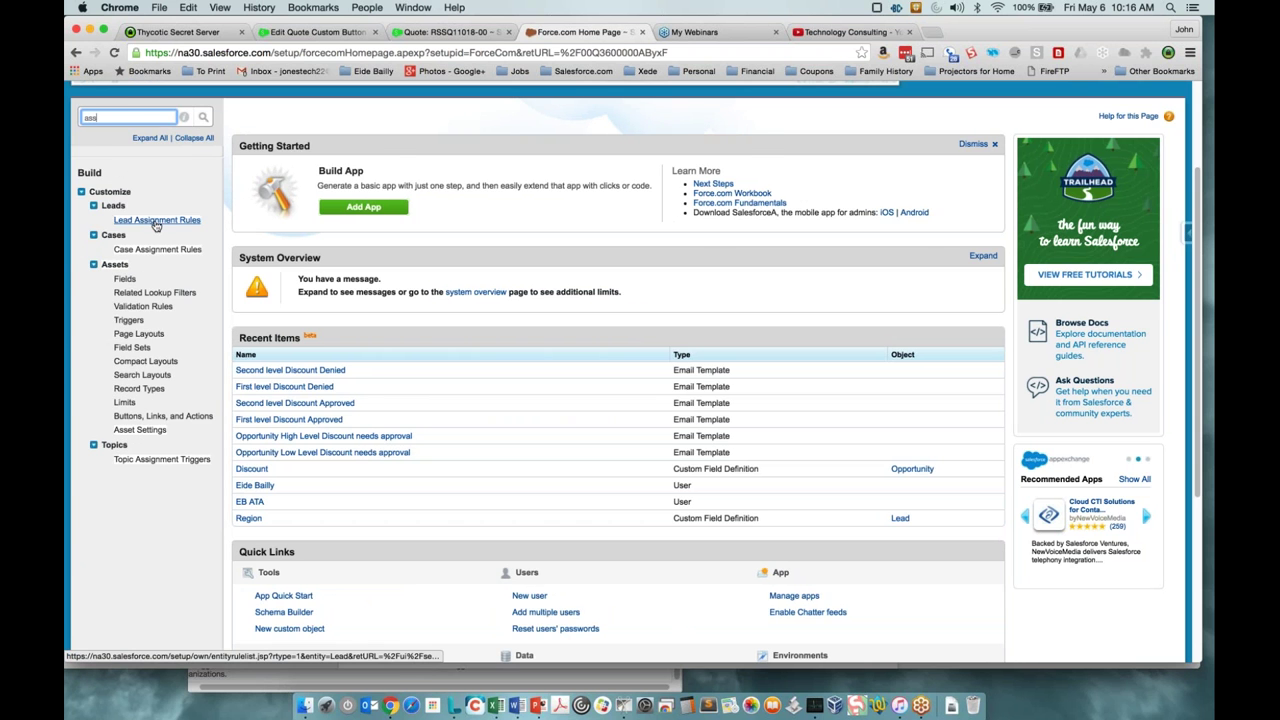
click(155, 221)
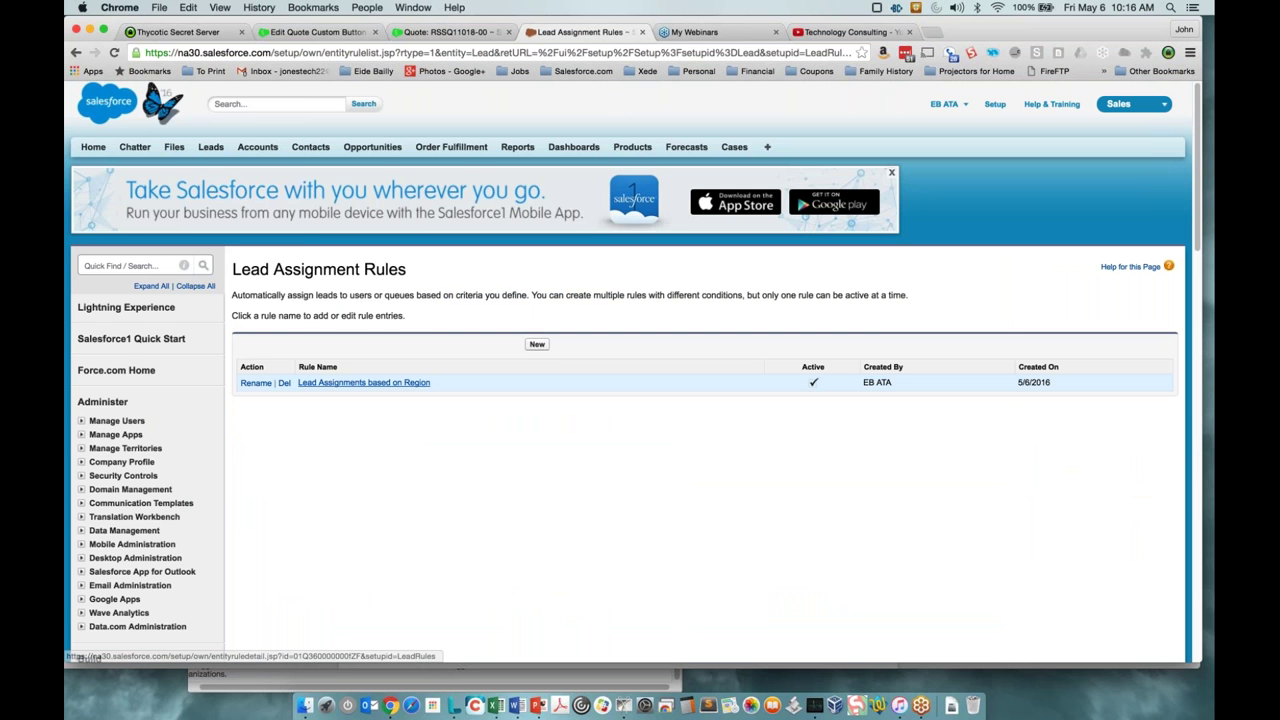
scroll(467, 383, down, 1)
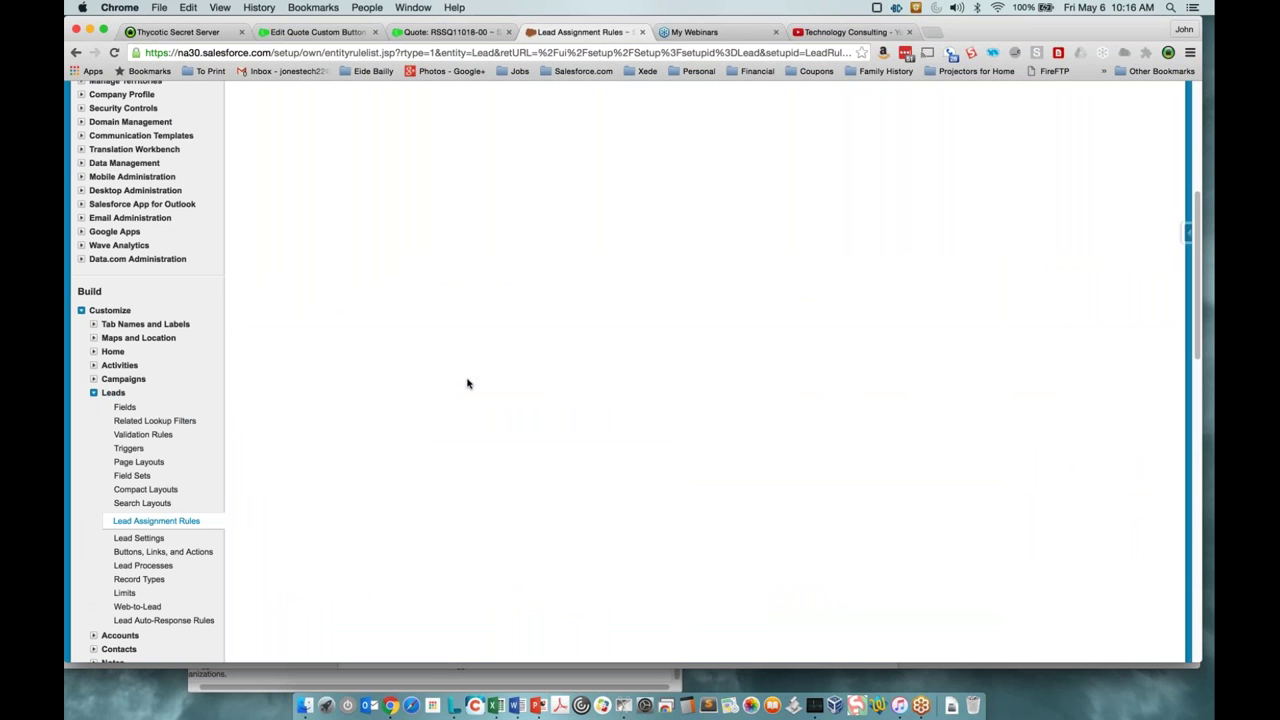
scroll(467, 383, up, 3)
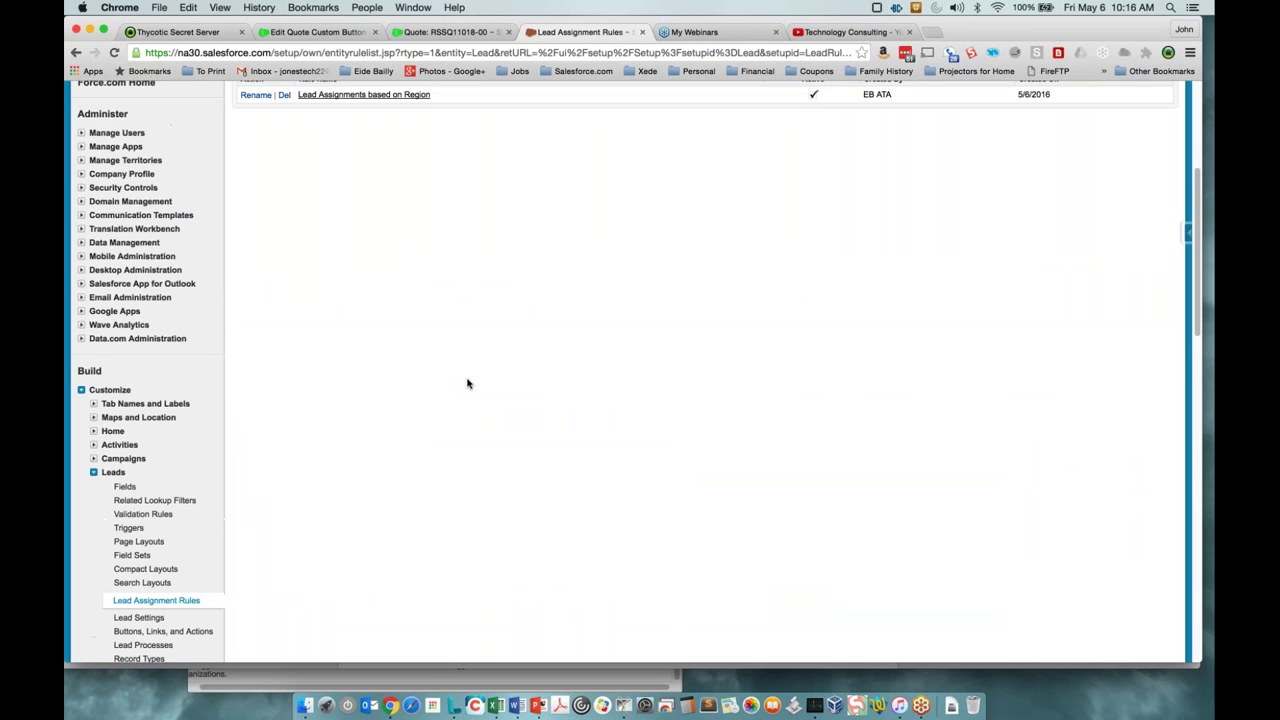
scroll(467, 383, up, 3)
click(364, 212)
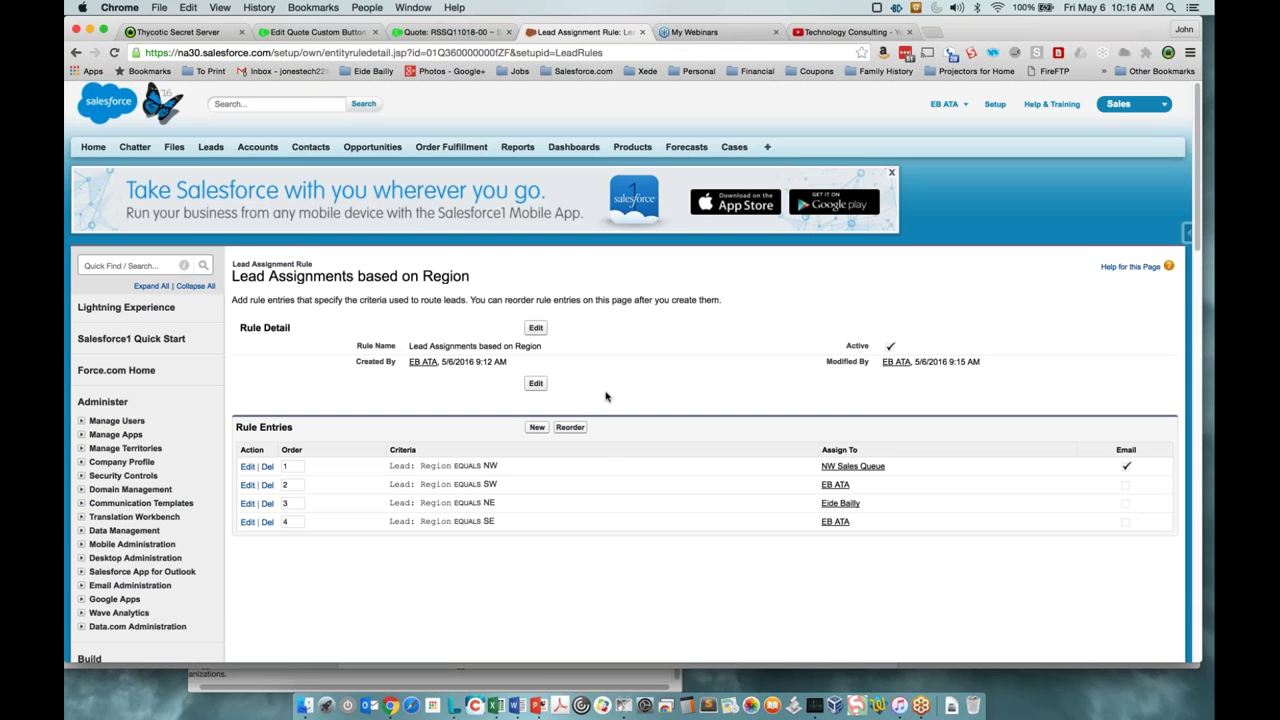
Step: Review the rule's four region entries and go to the Leads Page Layouts
scroll(605, 397, down, 1)
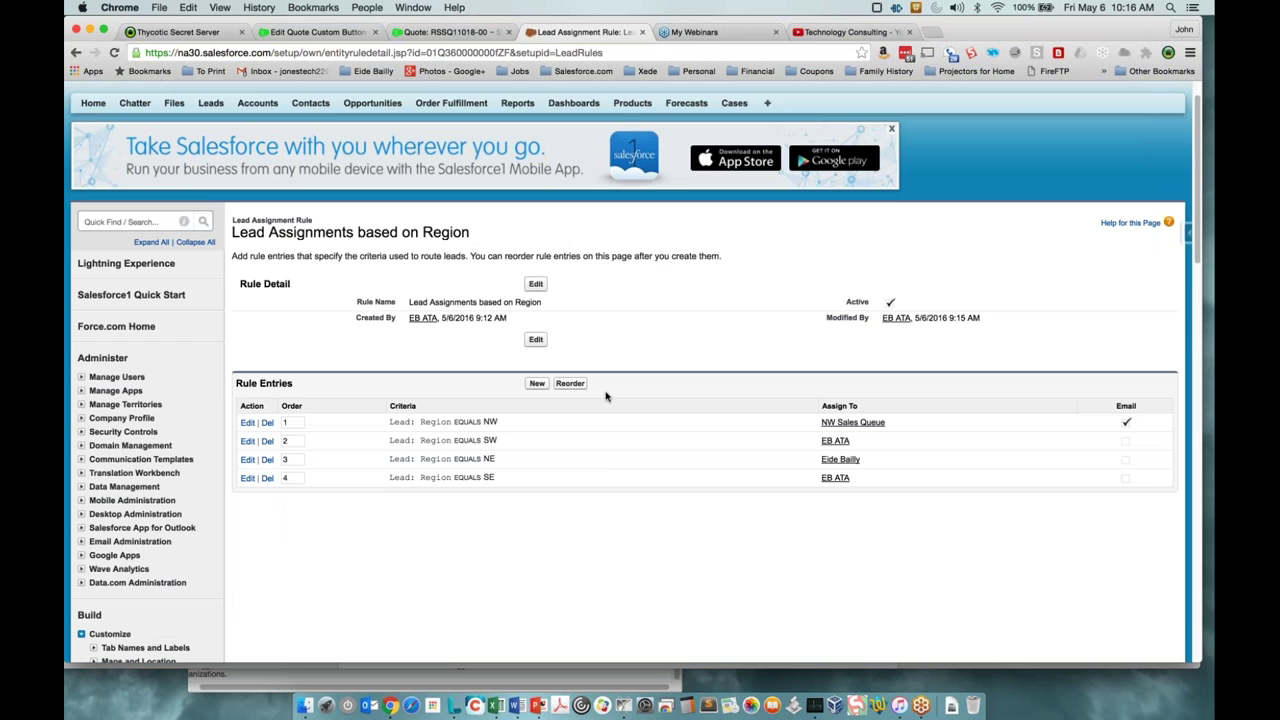
scroll(605, 397, down, 2)
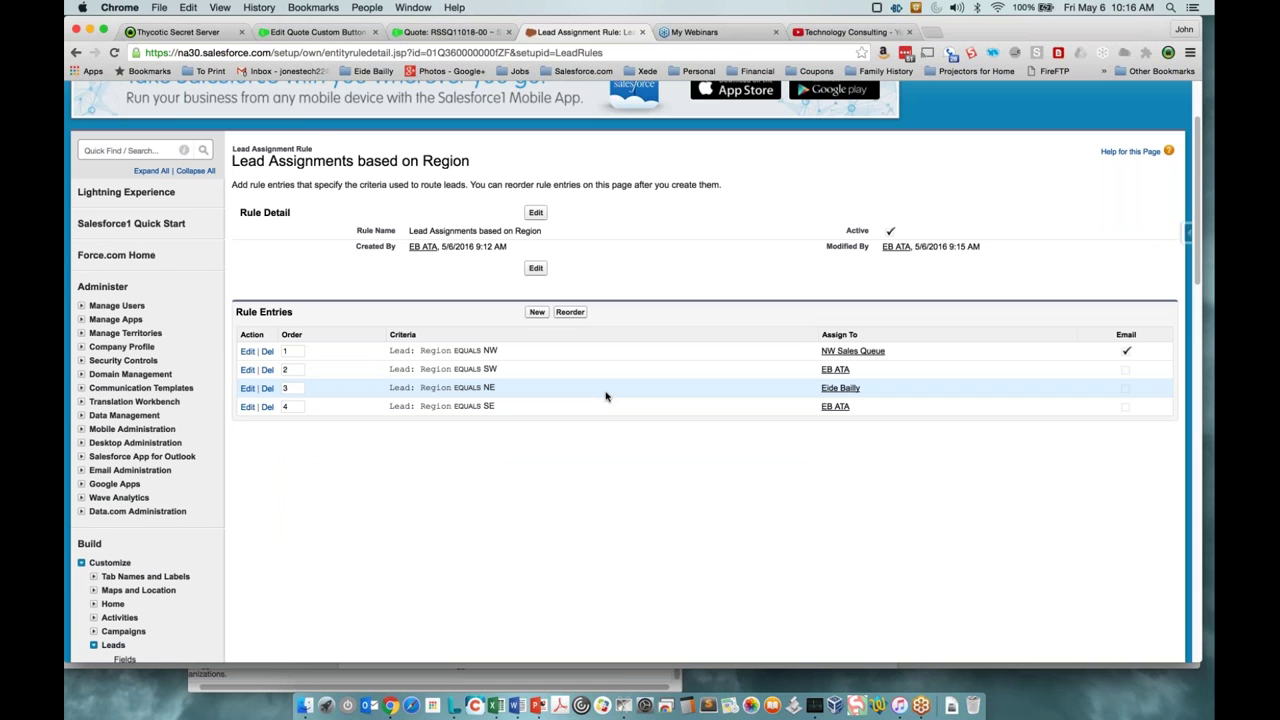
scroll(605, 397, down, 5)
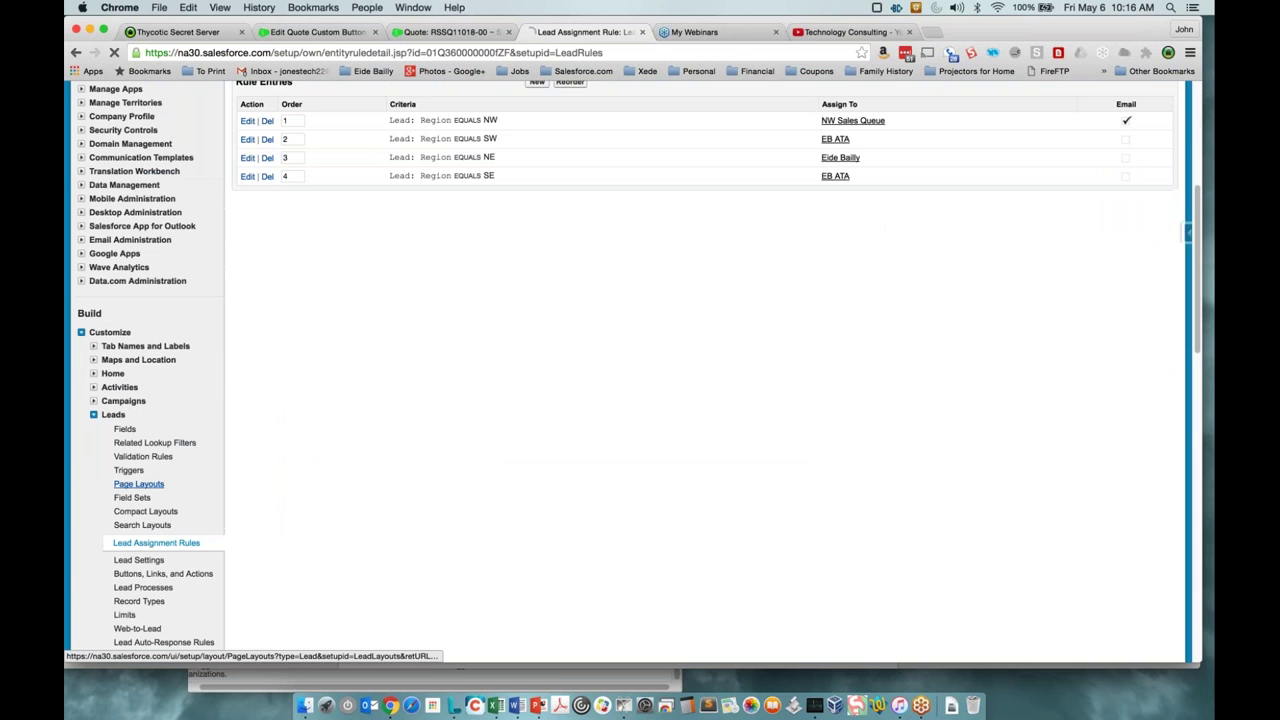
click(130, 503)
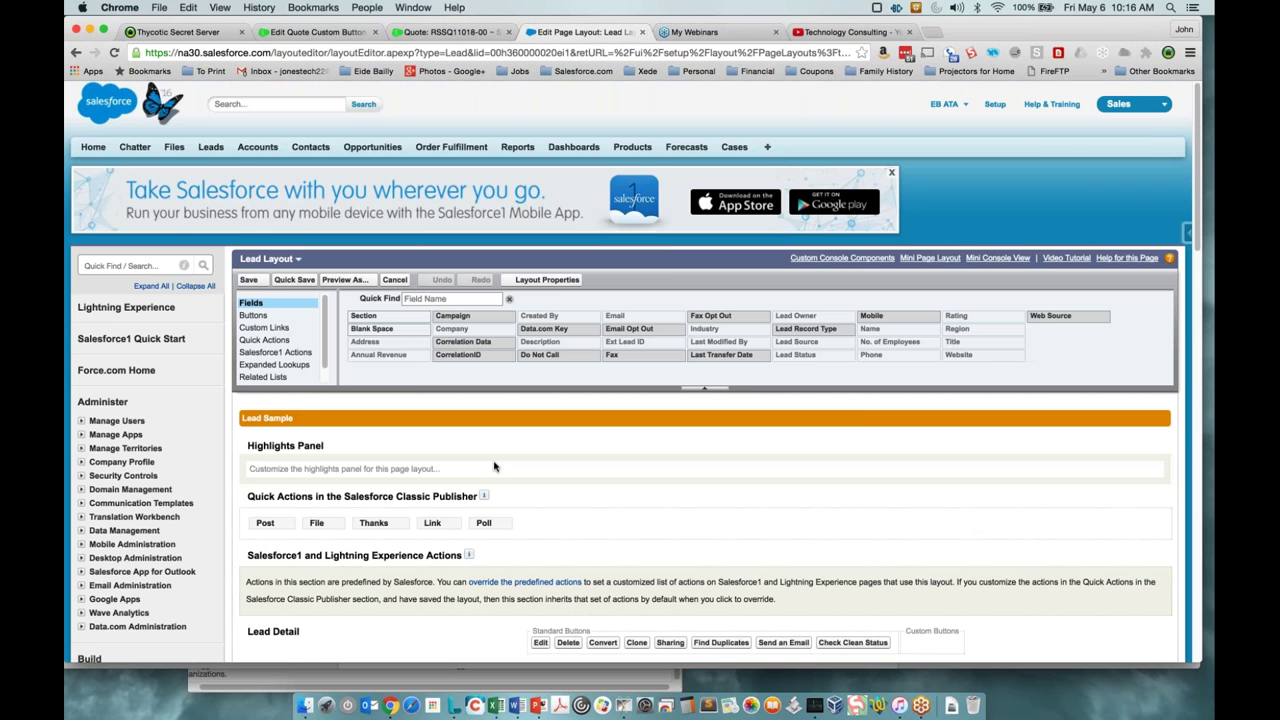
Step: Cancel out of the Lead Layout editor without saving and review the Lead Page Layout list
scroll(494, 466, down, 5)
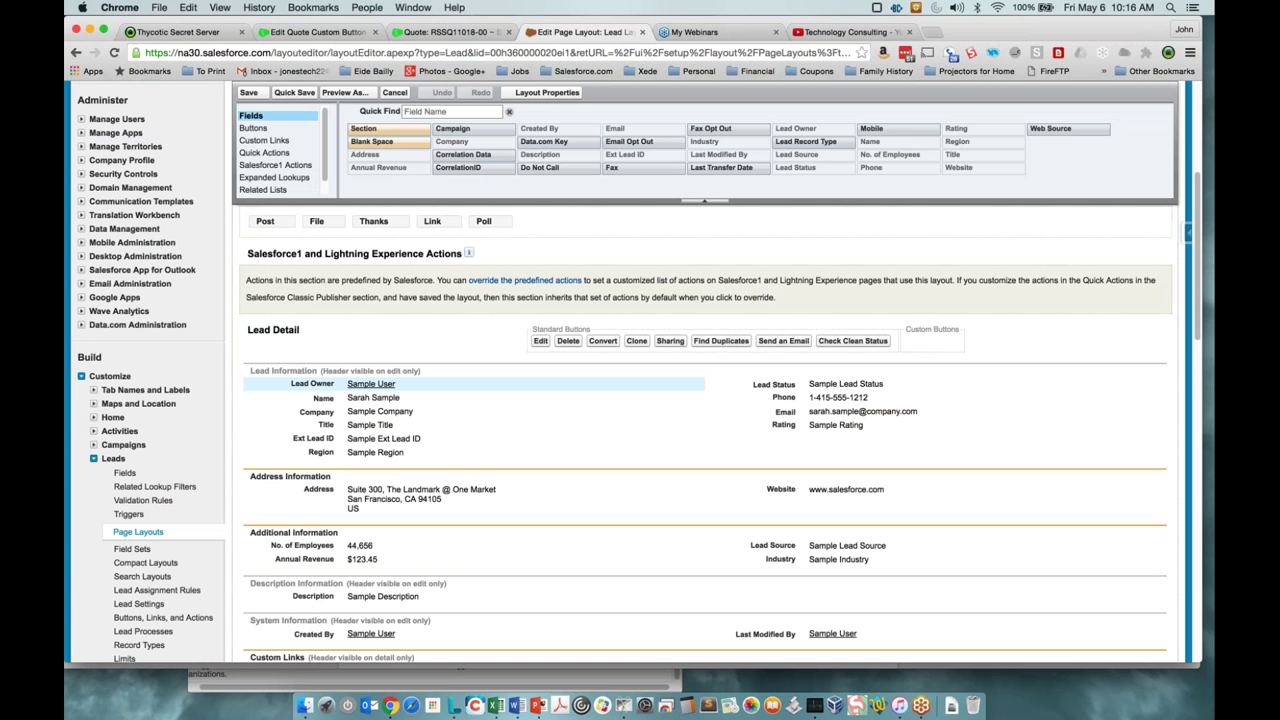
scroll(480, 420, down, 5)
scroll(480, 420, up, 10)
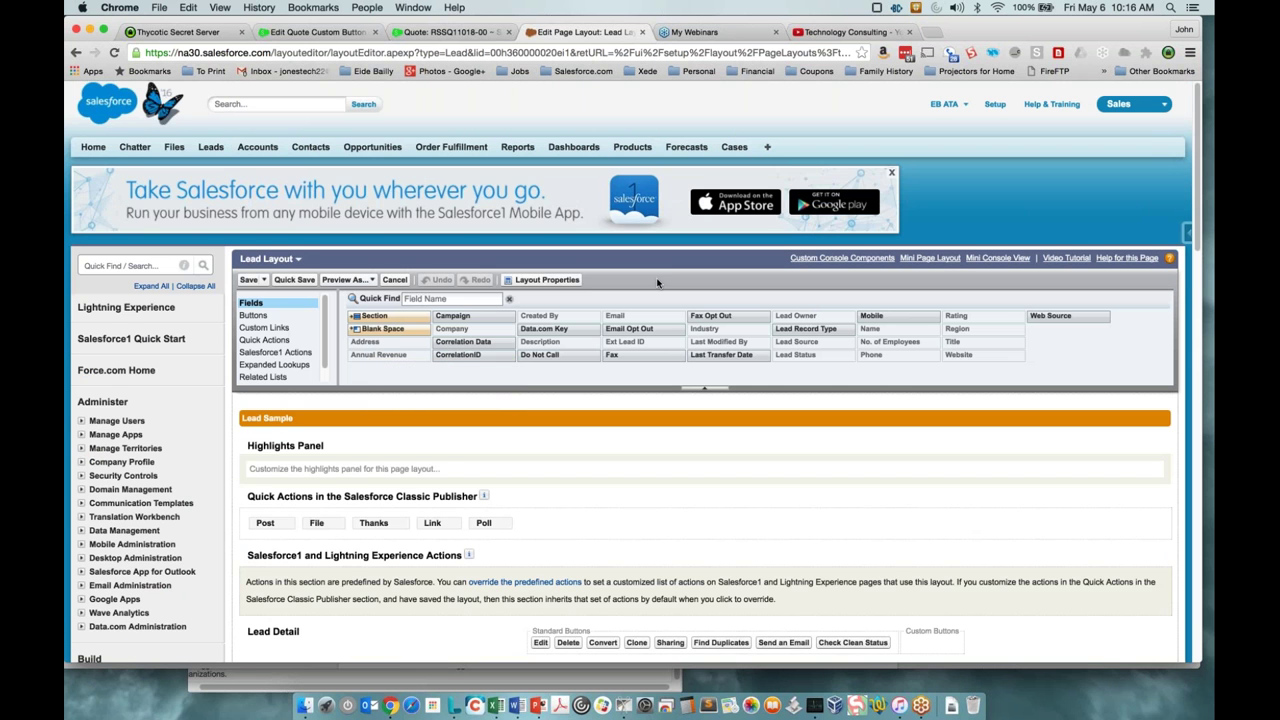
click(394, 280)
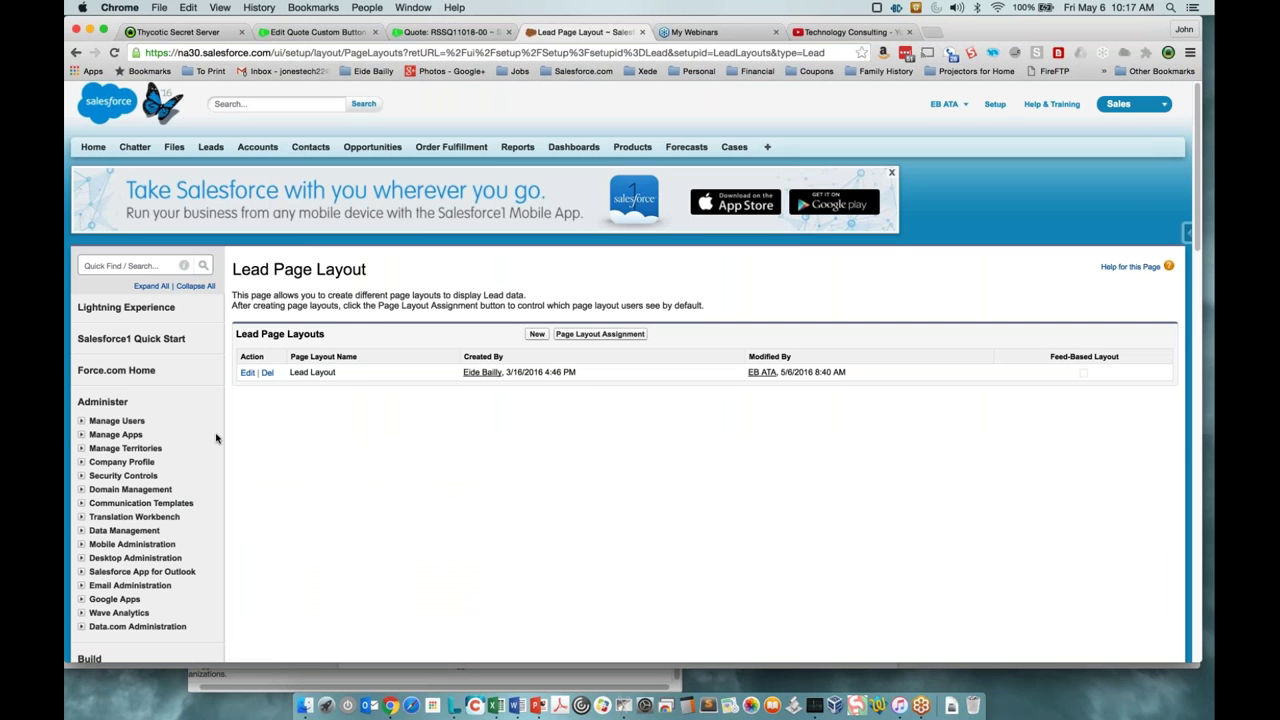
scroll(216, 438, down, 1)
scroll(216, 438, down, 2)
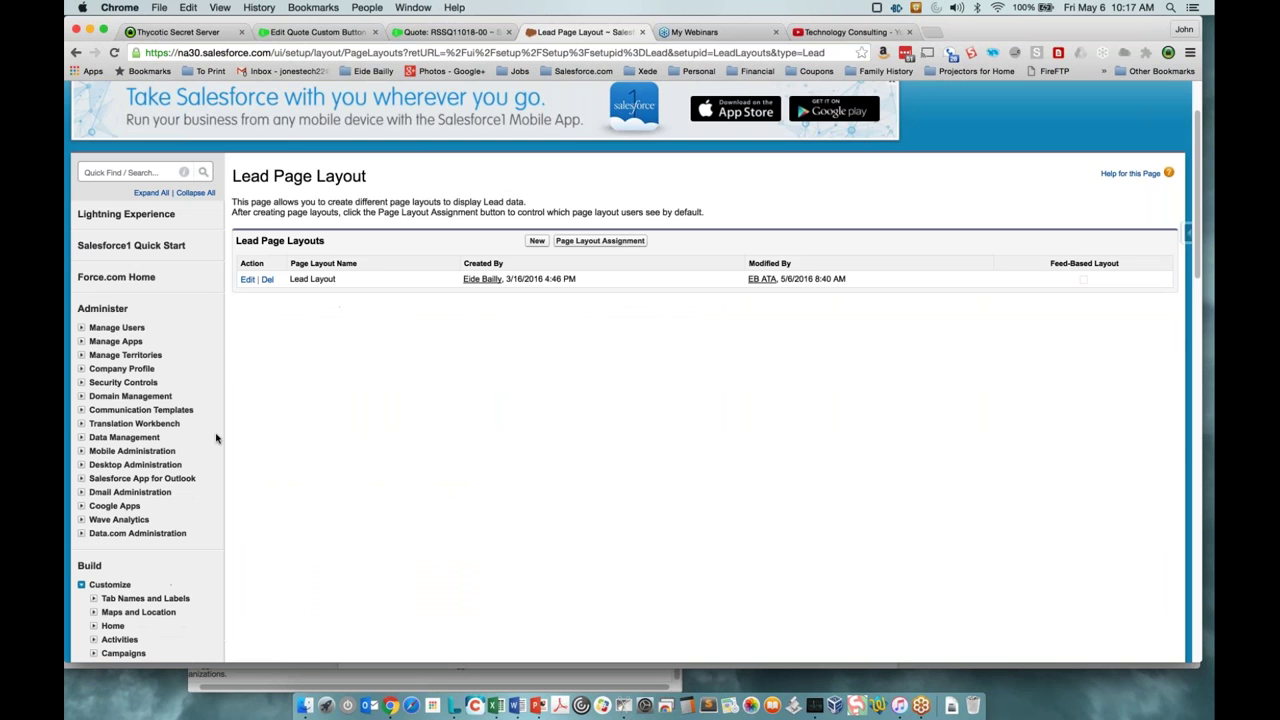
scroll(216, 438, down, 5)
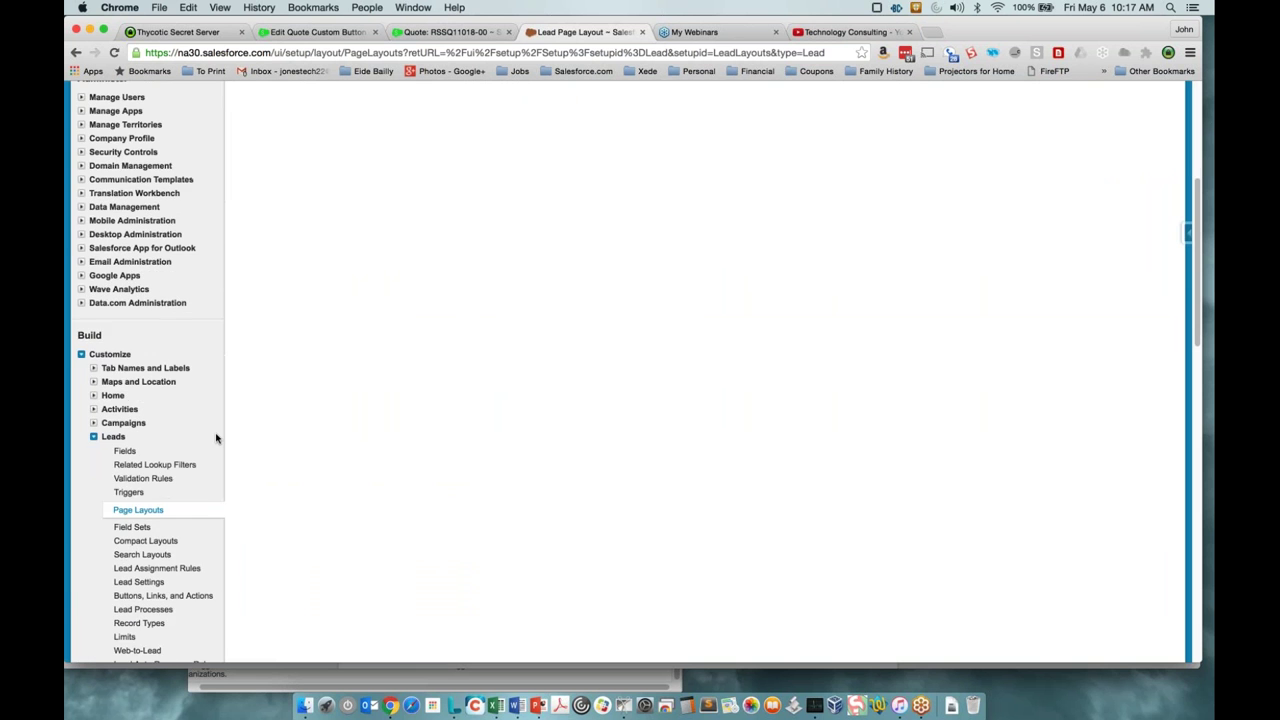
scroll(216, 438, down, 1)
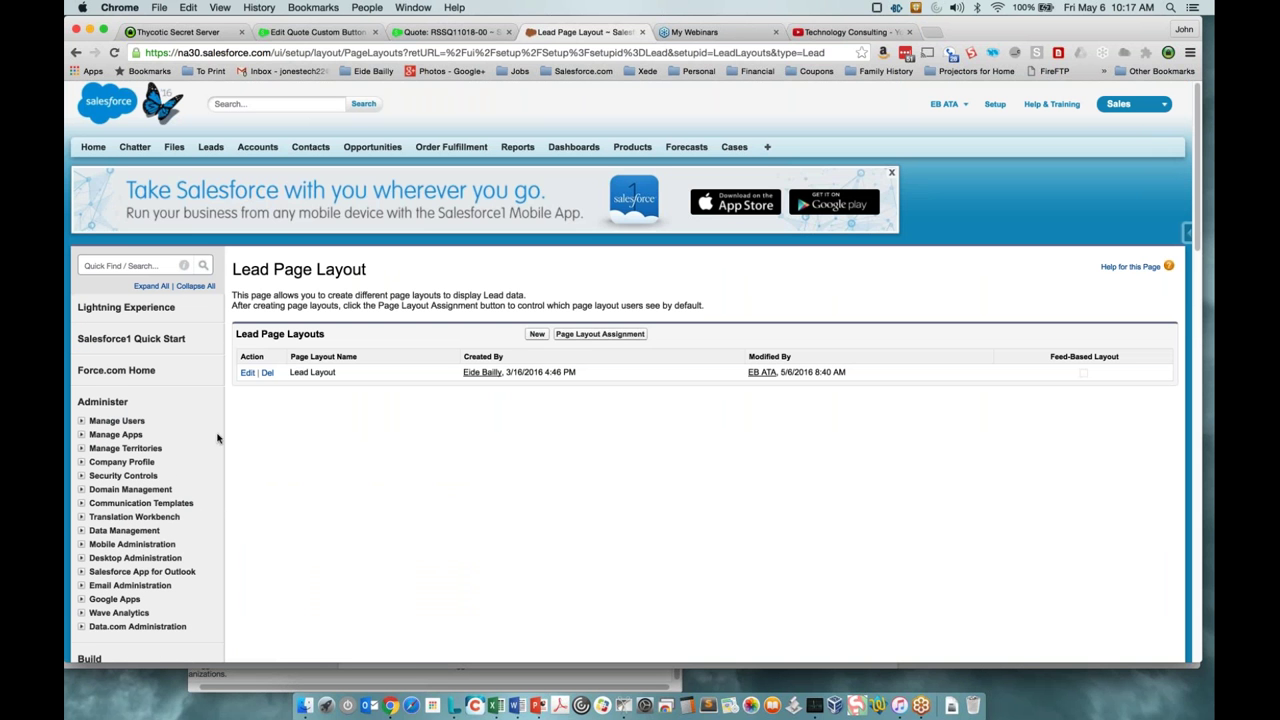
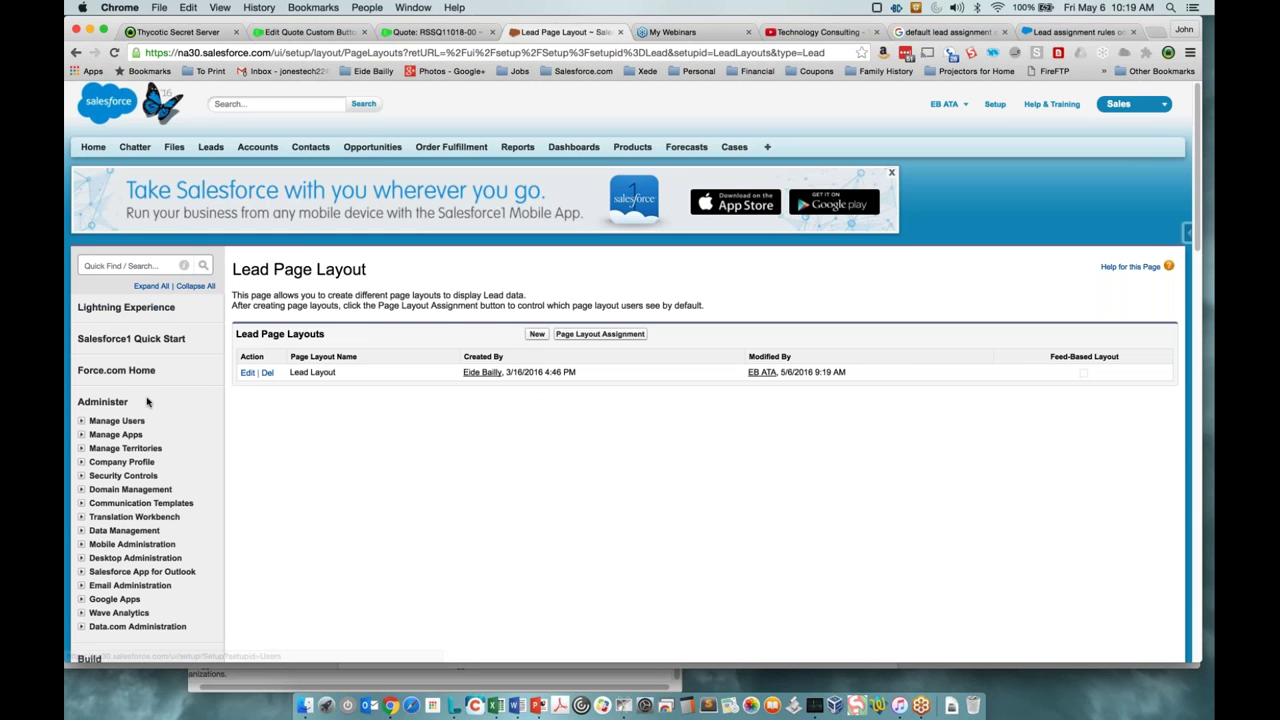
Step: Go to Workflow & Approvals > Approval Processes and select the Opportunity object
scroll(147, 401, down, 1)
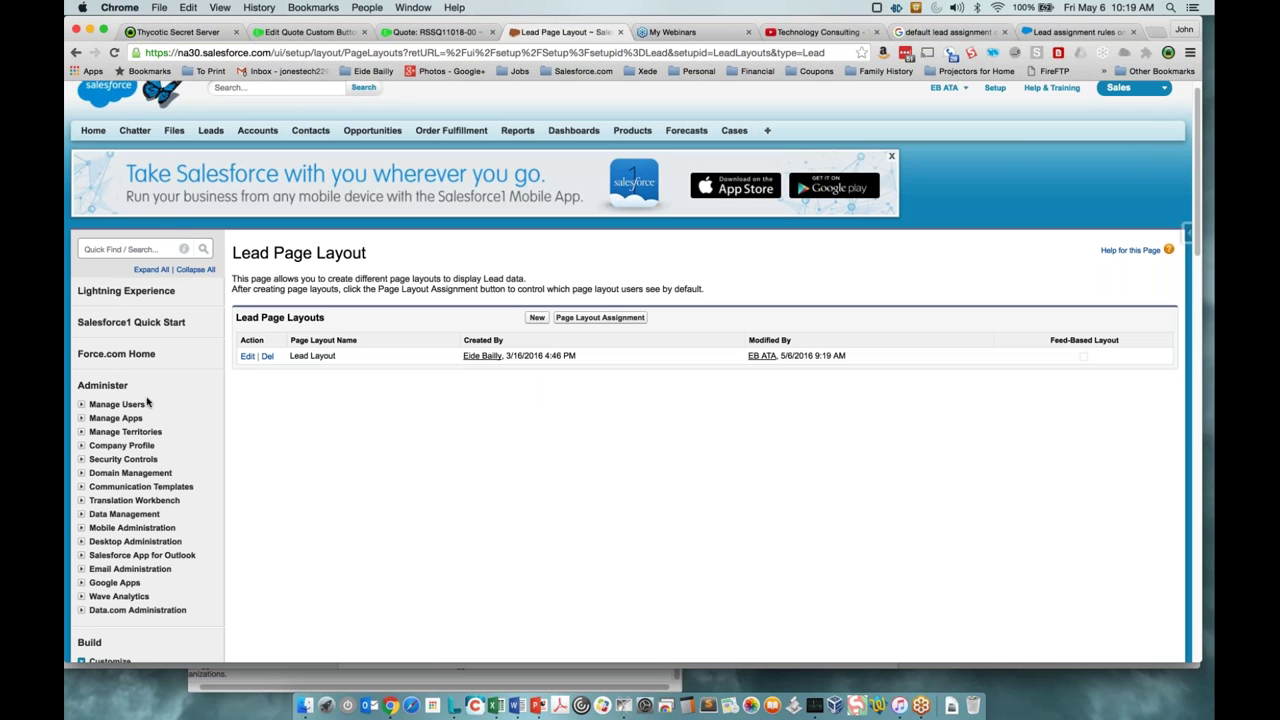
scroll(147, 401, down, 10)
scroll(147, 401, down, 10)
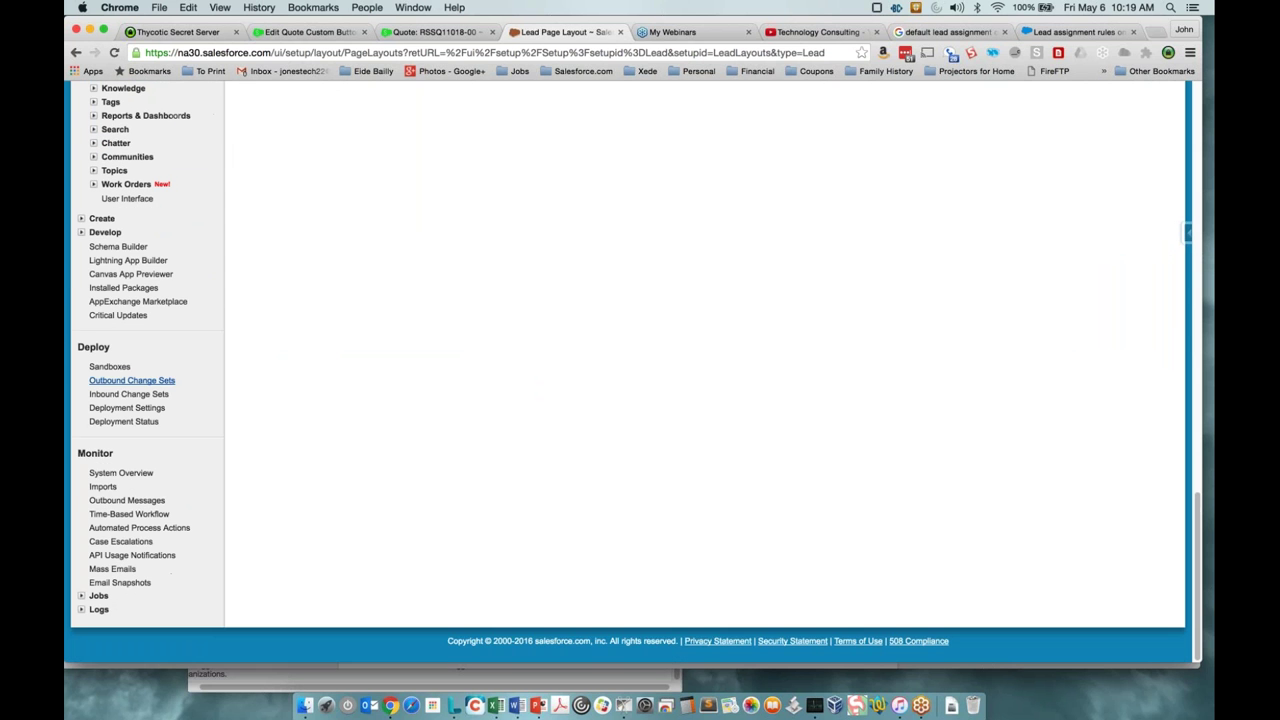
click(81, 218)
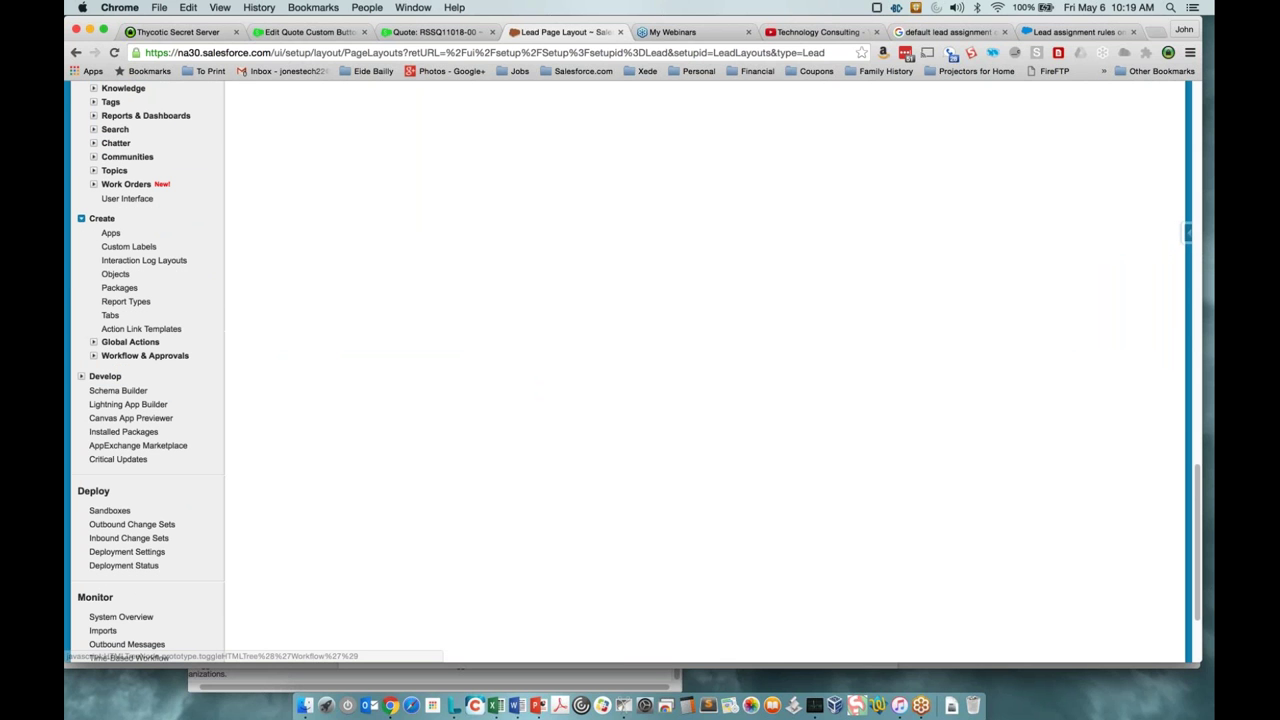
click(93, 355)
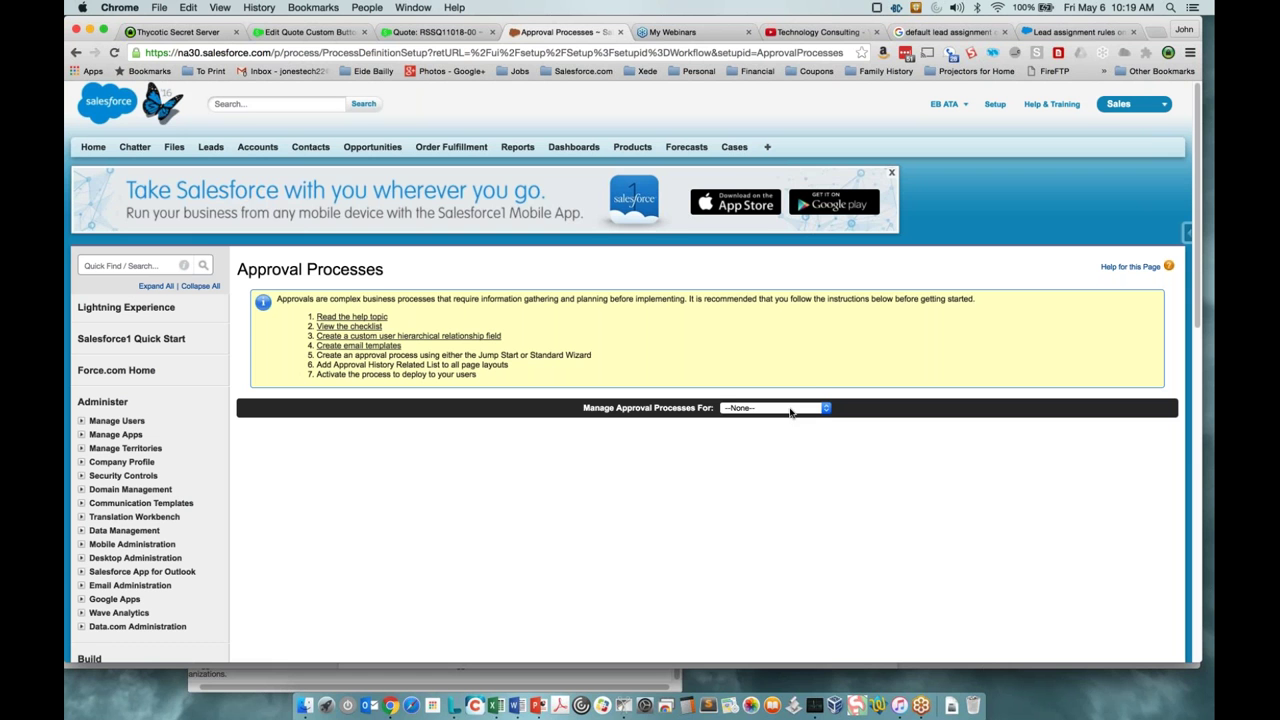
click(785, 408)
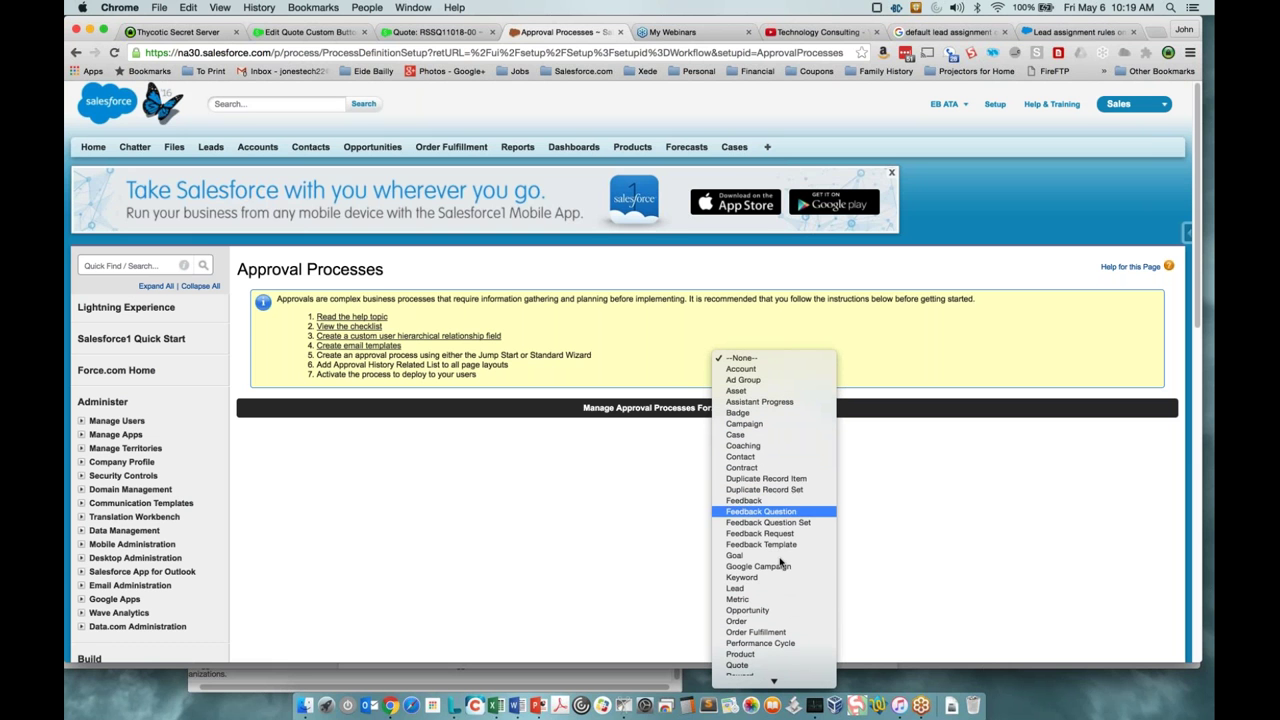
click(774, 610)
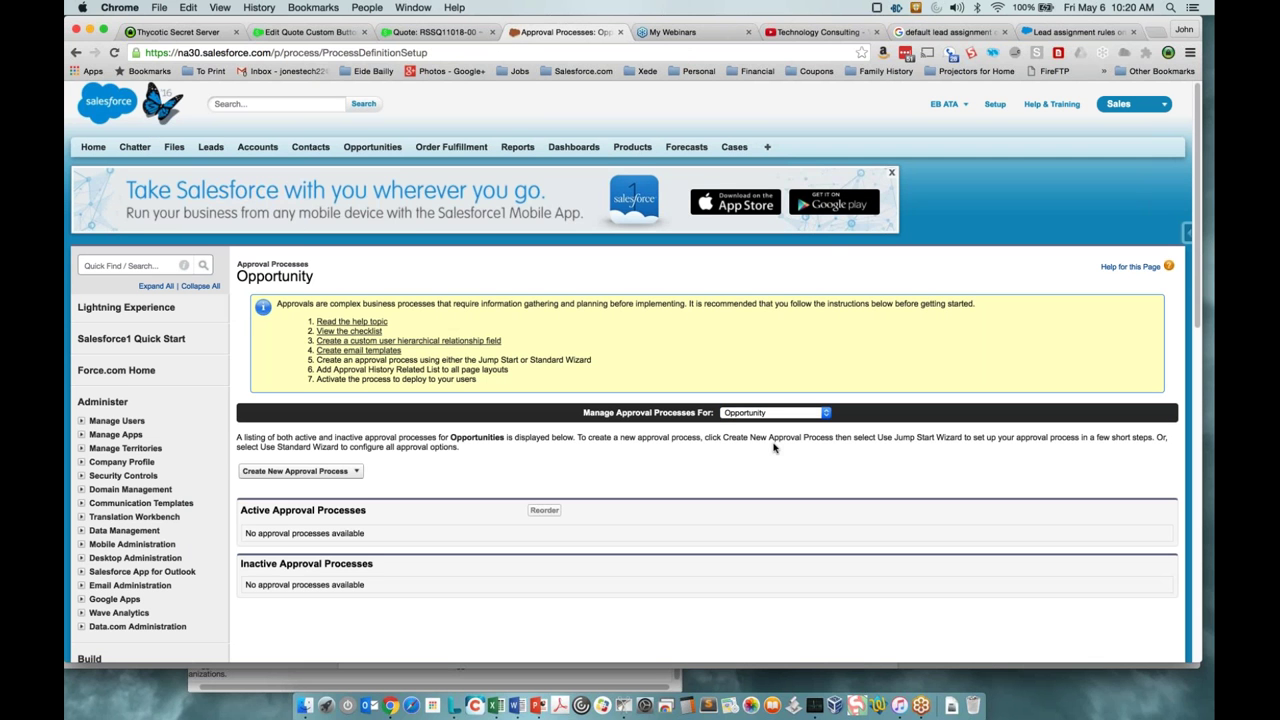
Step: Create a new approval process using the Standard Setup Wizard
scroll(774, 448, down, 1)
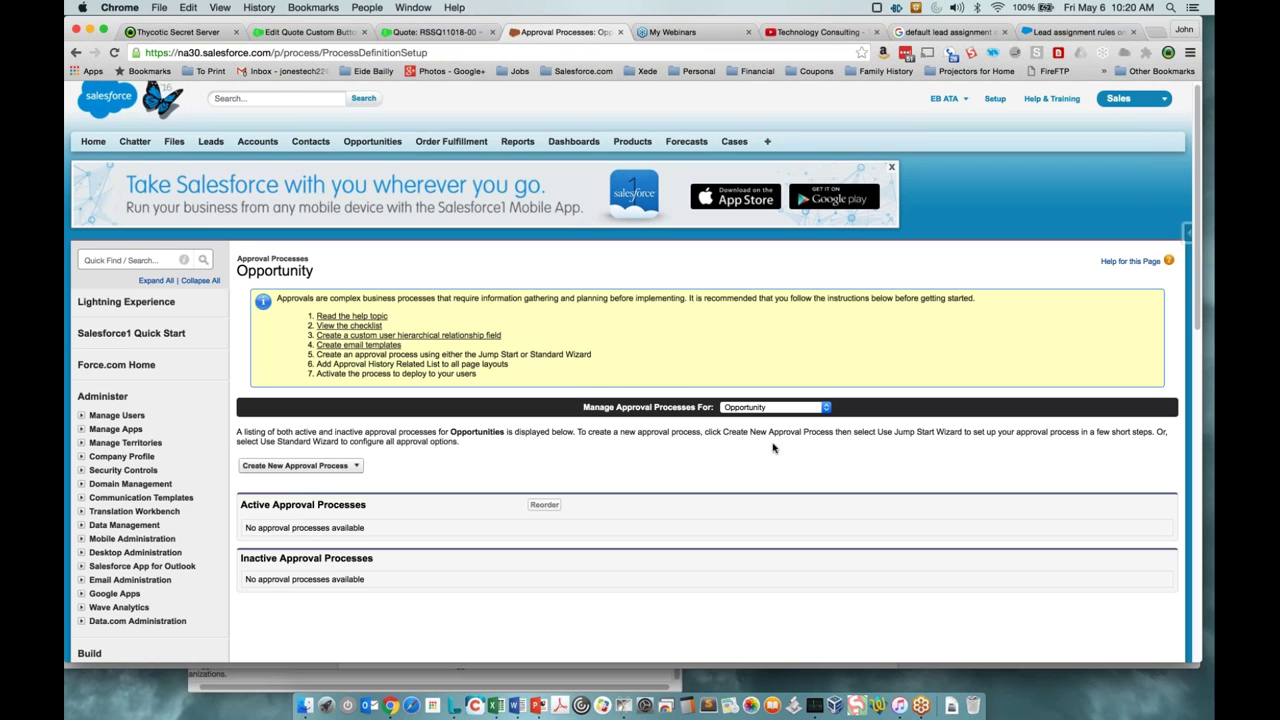
scroll(773, 448, down, 1)
click(300, 452)
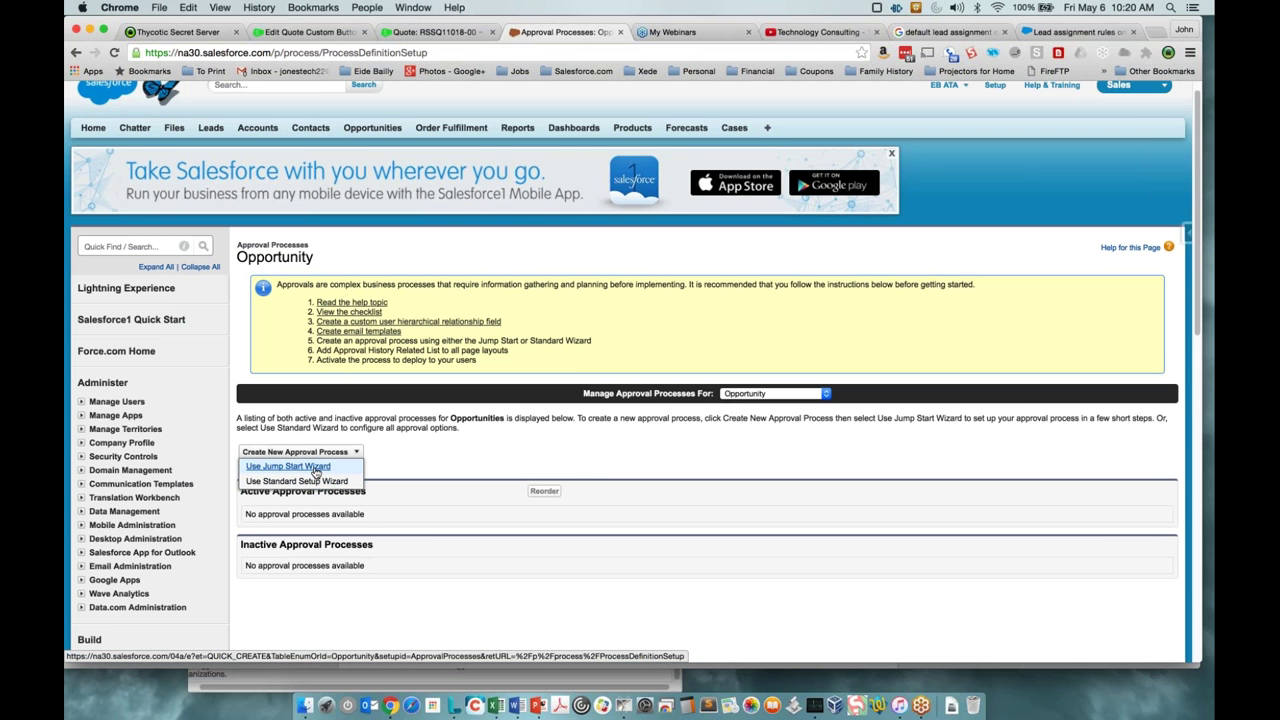
click(315, 468)
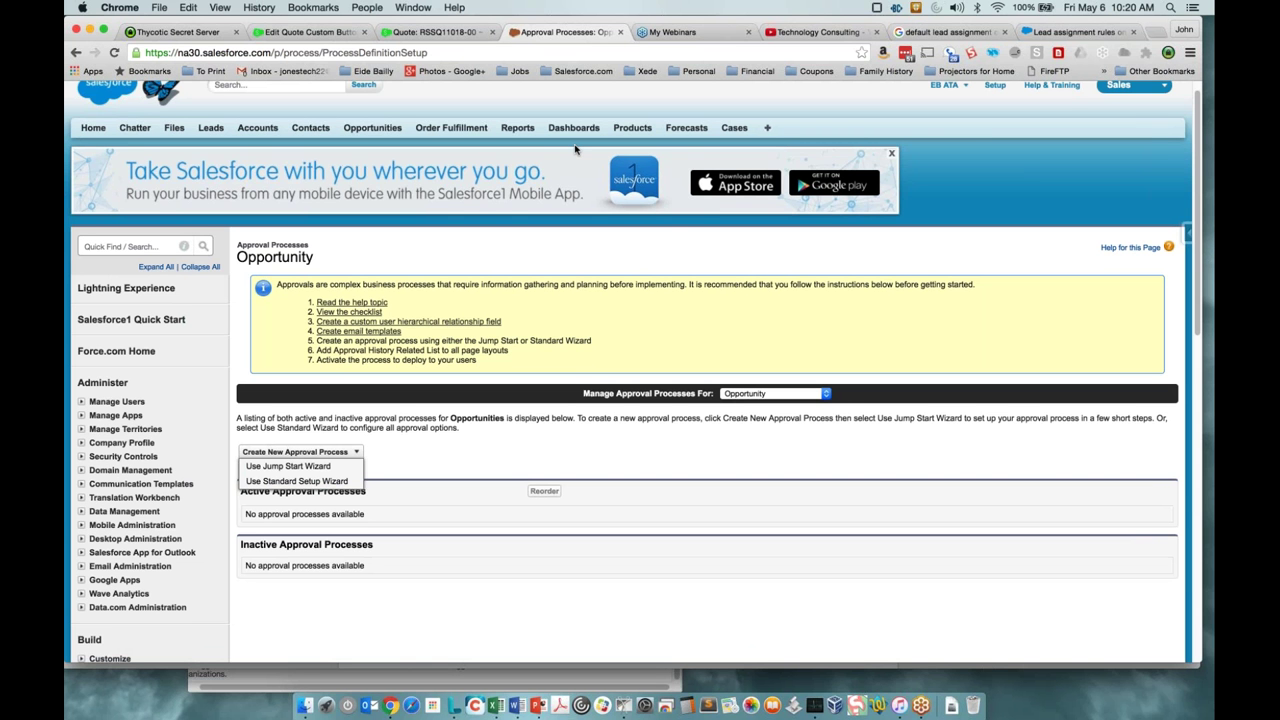
click(336, 468)
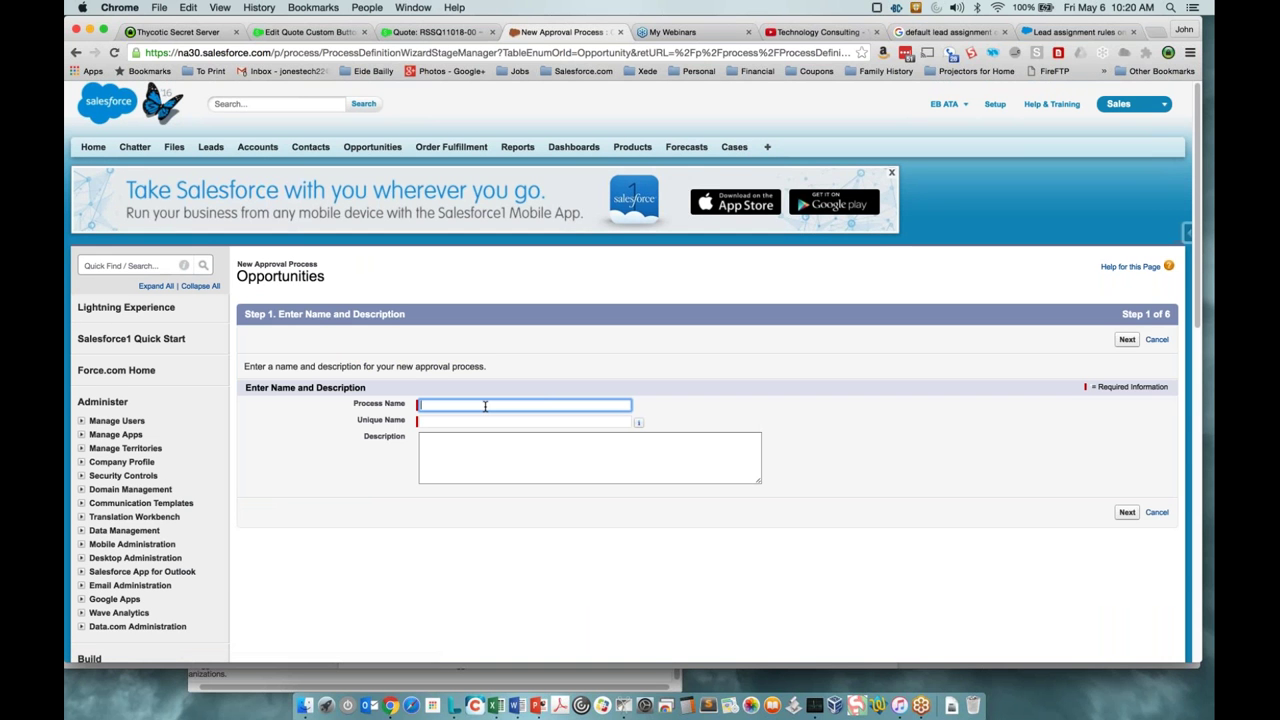
Step: Name the process 'Opportunity Discount', describe it as 'High discounts require maangers approval', and continue
text(Opportunity Discount)
key(Tab)
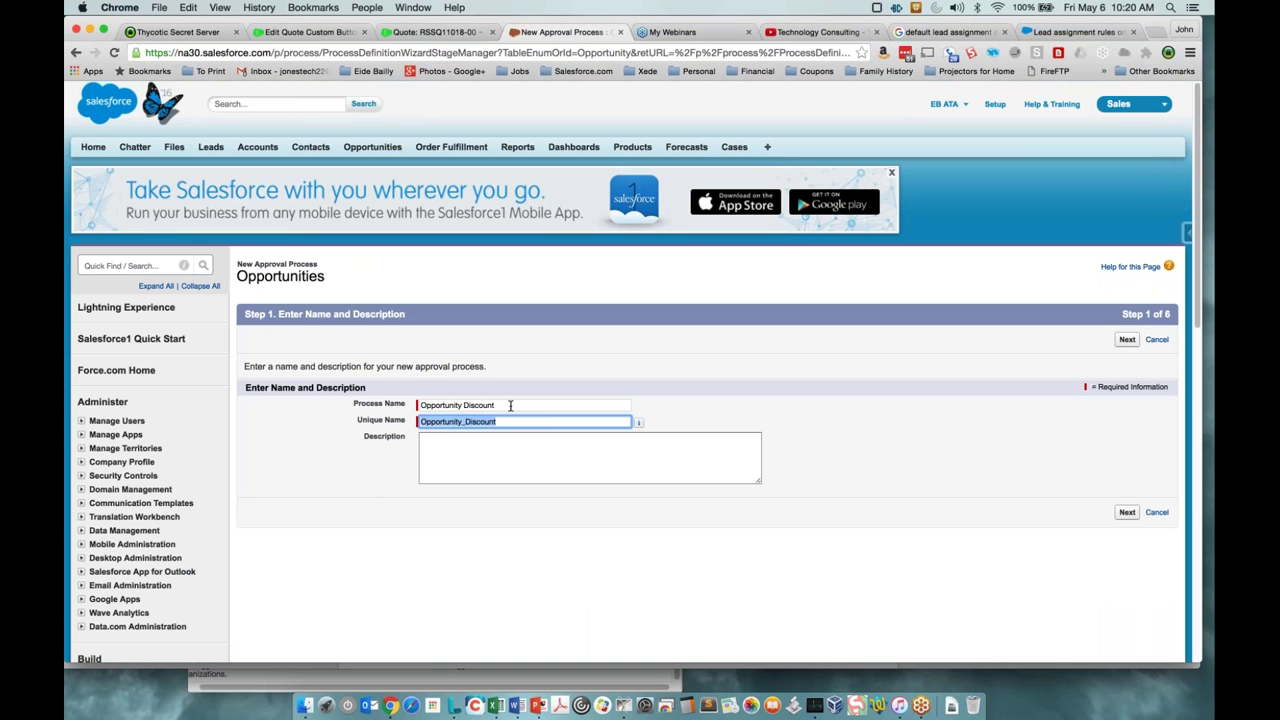
click(695, 458)
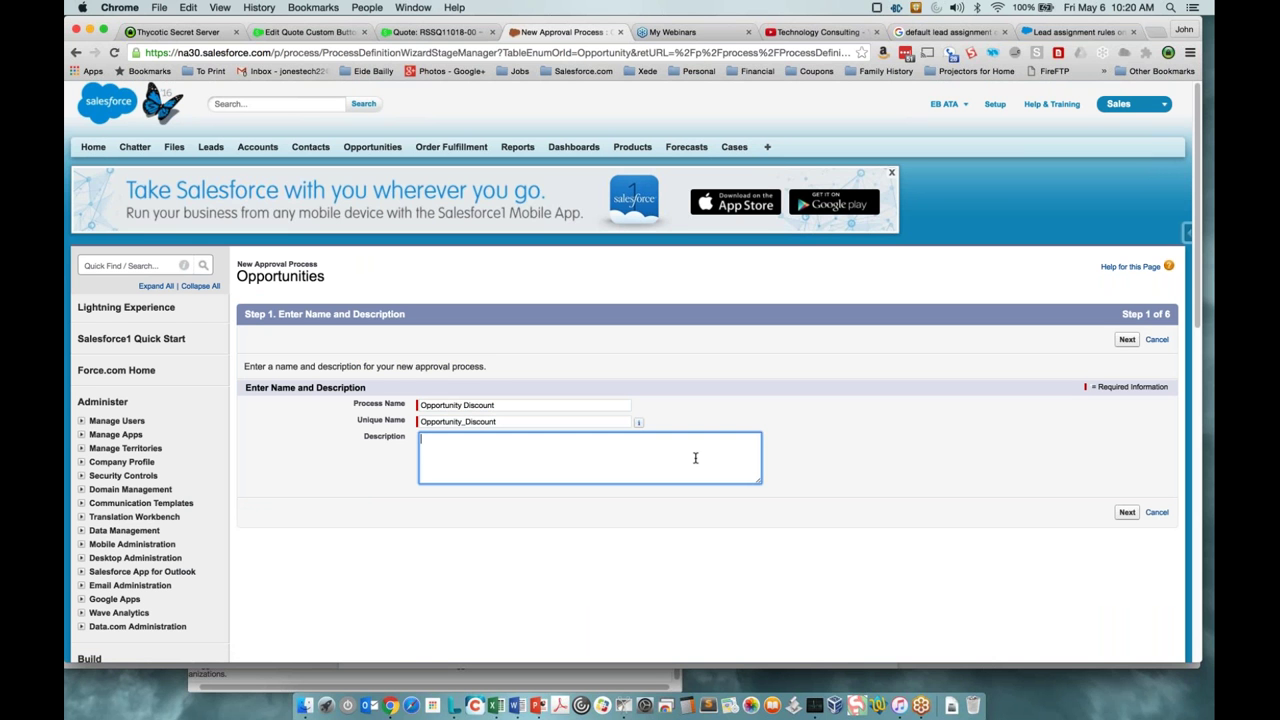
text(D)
key(BackSpace)
text(High discounts require maangers approval)
key(Tab)
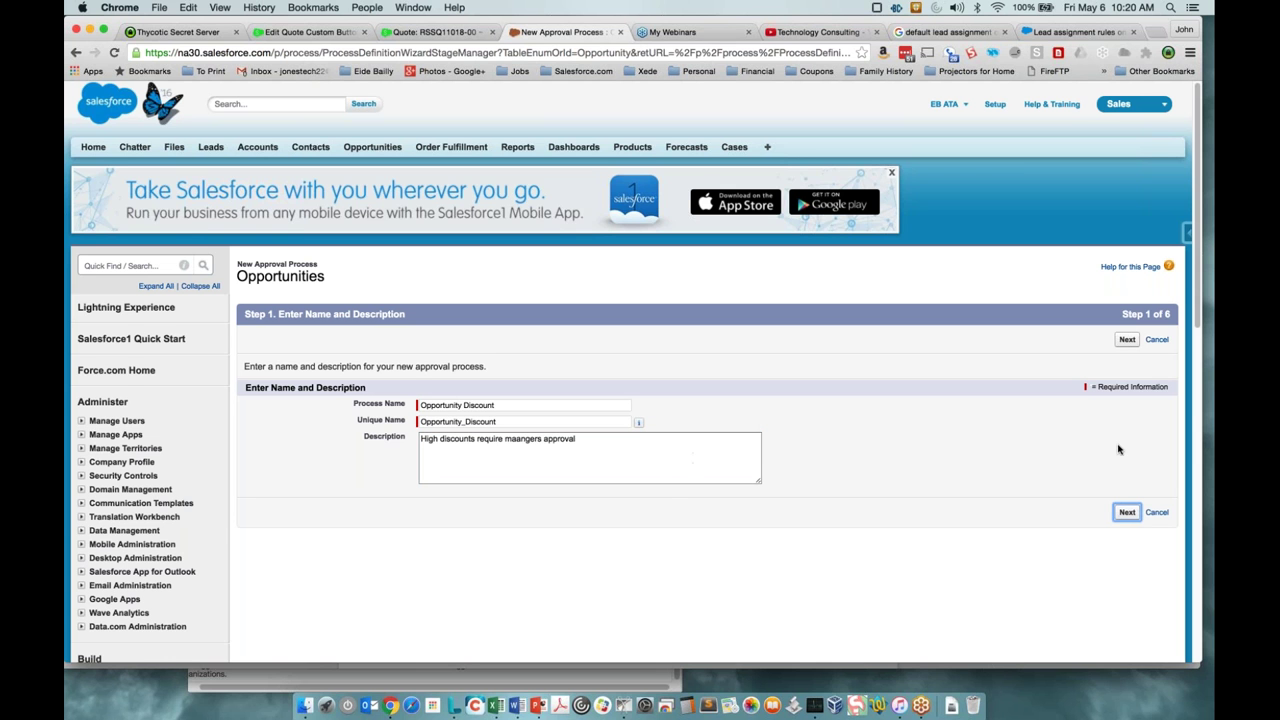
key(Return)
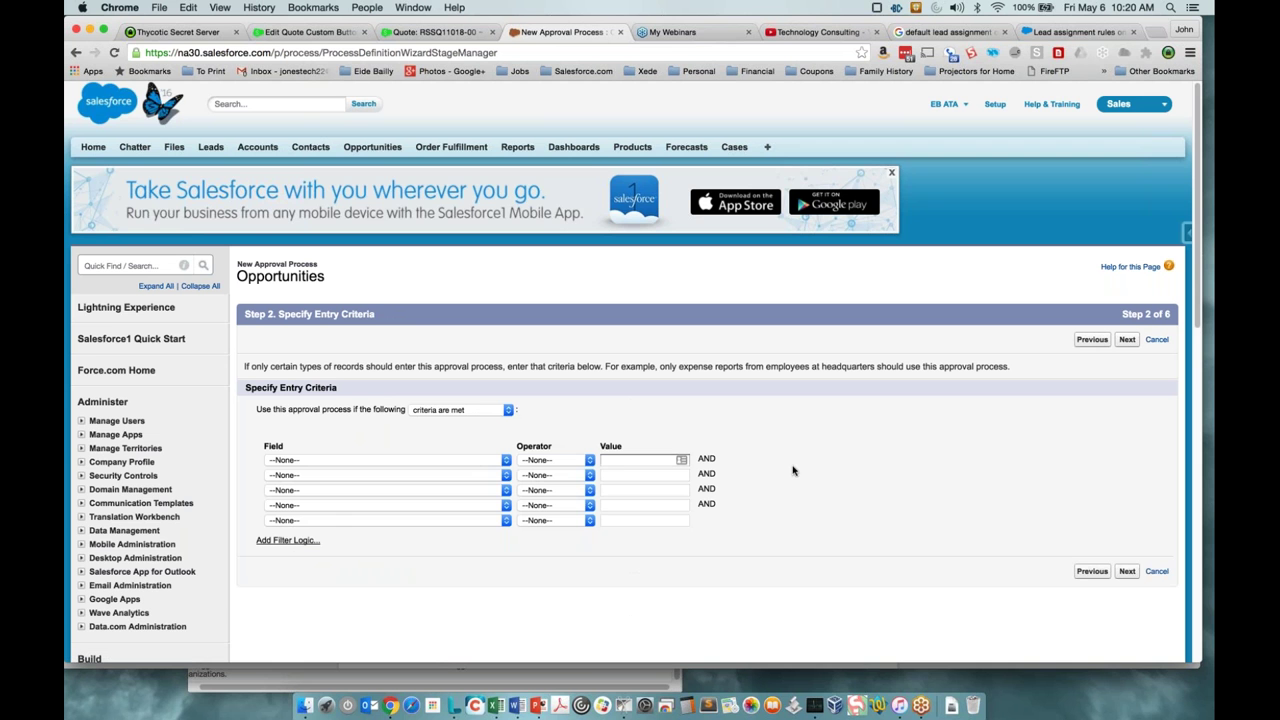
Step: Set the entry criterion to Opportunity: Discount greater than 15
scroll(793, 470, down, 1)
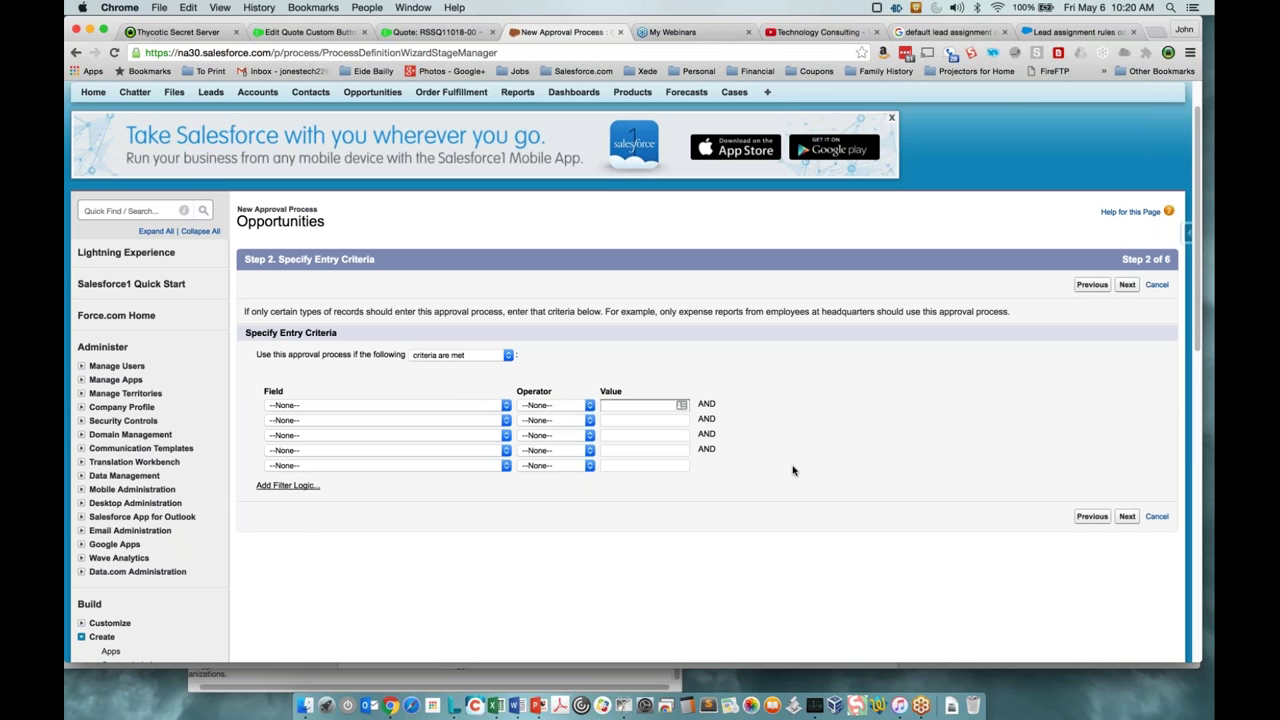
scroll(793, 470, down, 1)
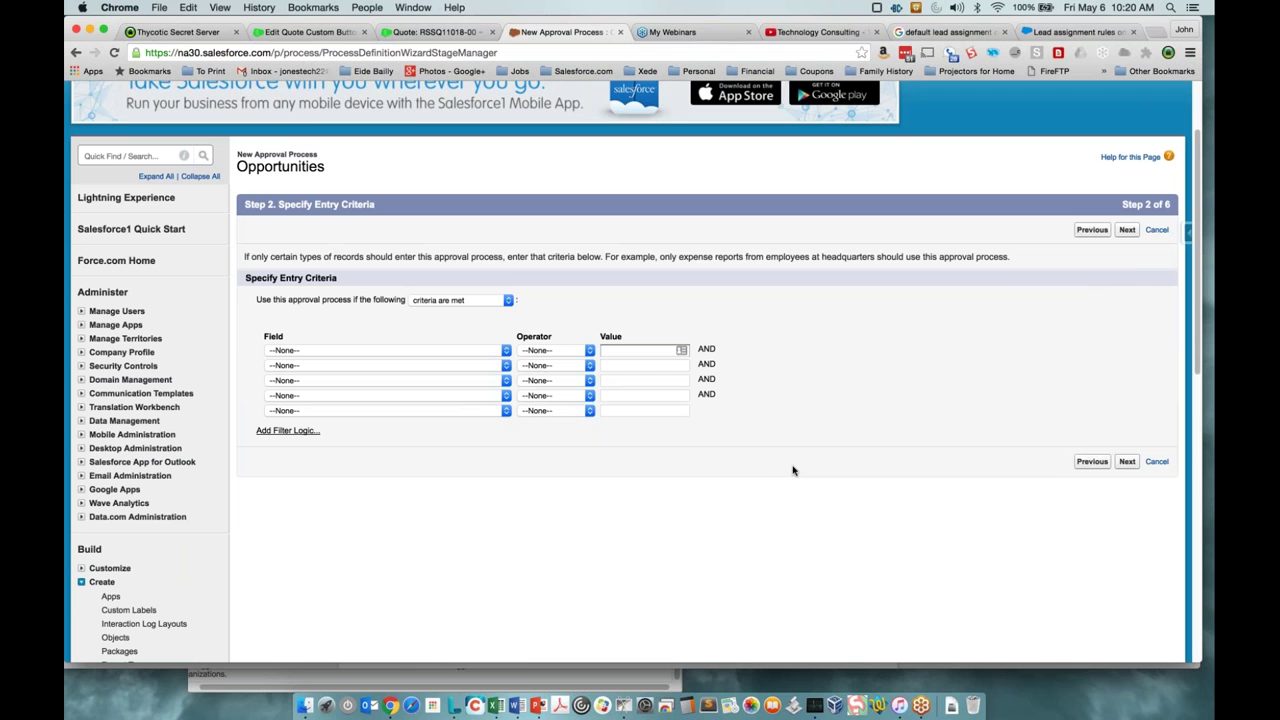
scroll(793, 470, up, 1)
click(390, 377)
scroll(438, 560, down, 1)
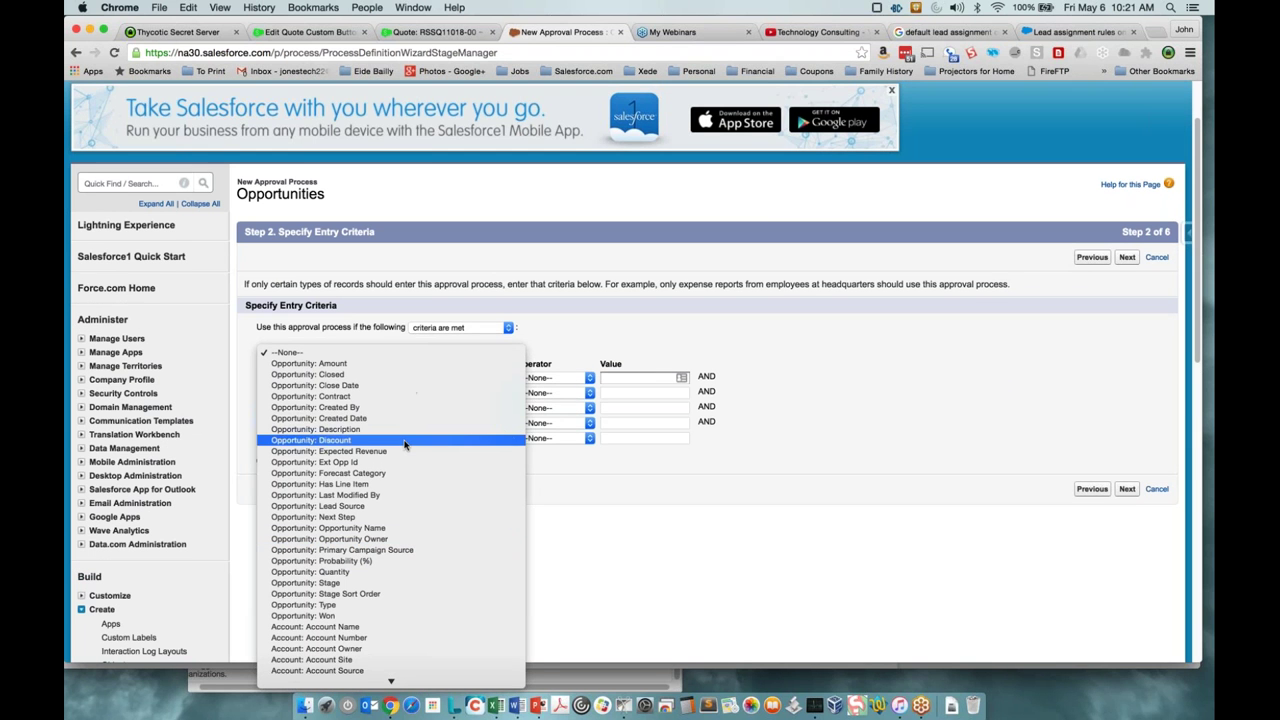
click(413, 440)
click(569, 377)
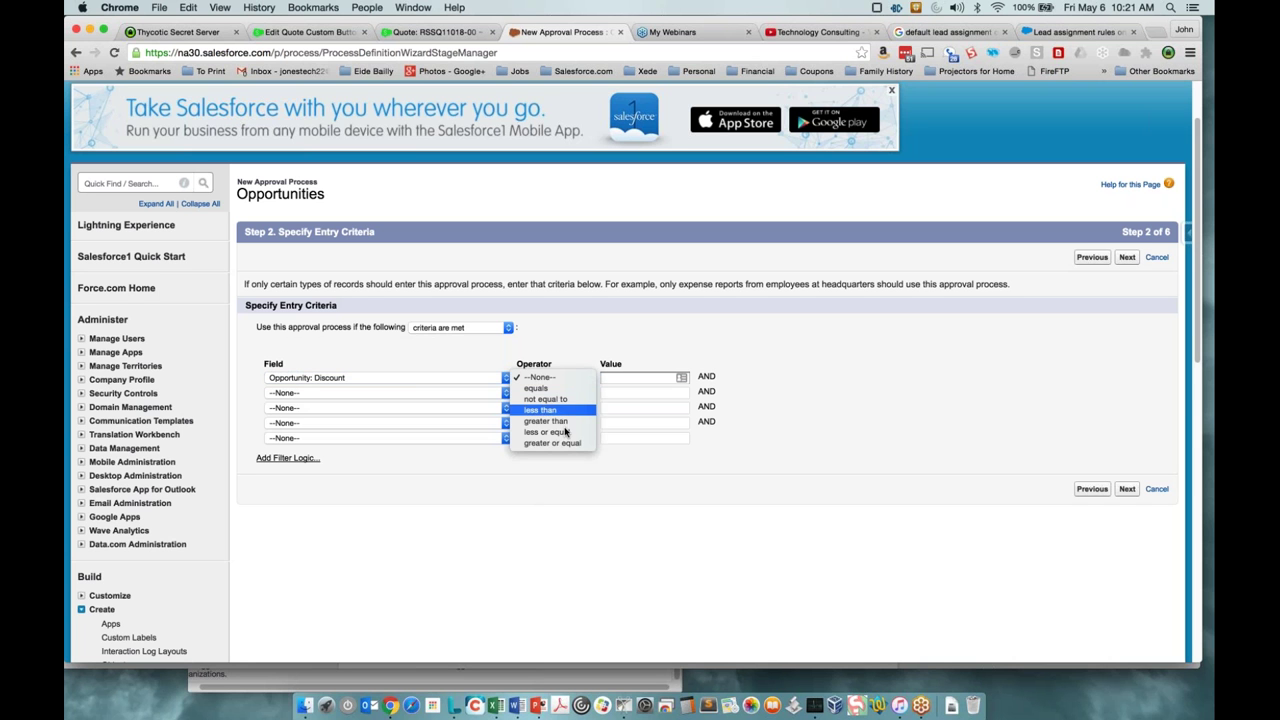
click(620, 377)
key(g)
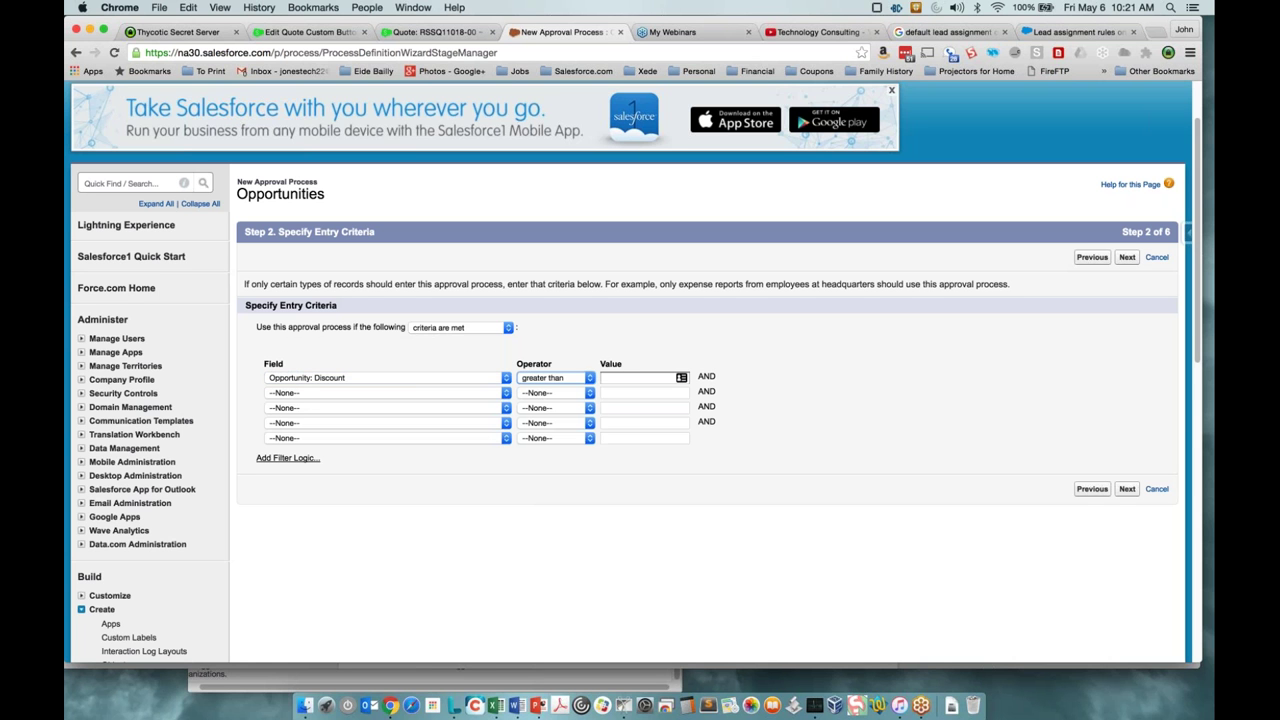
key(Tab)
text(15)
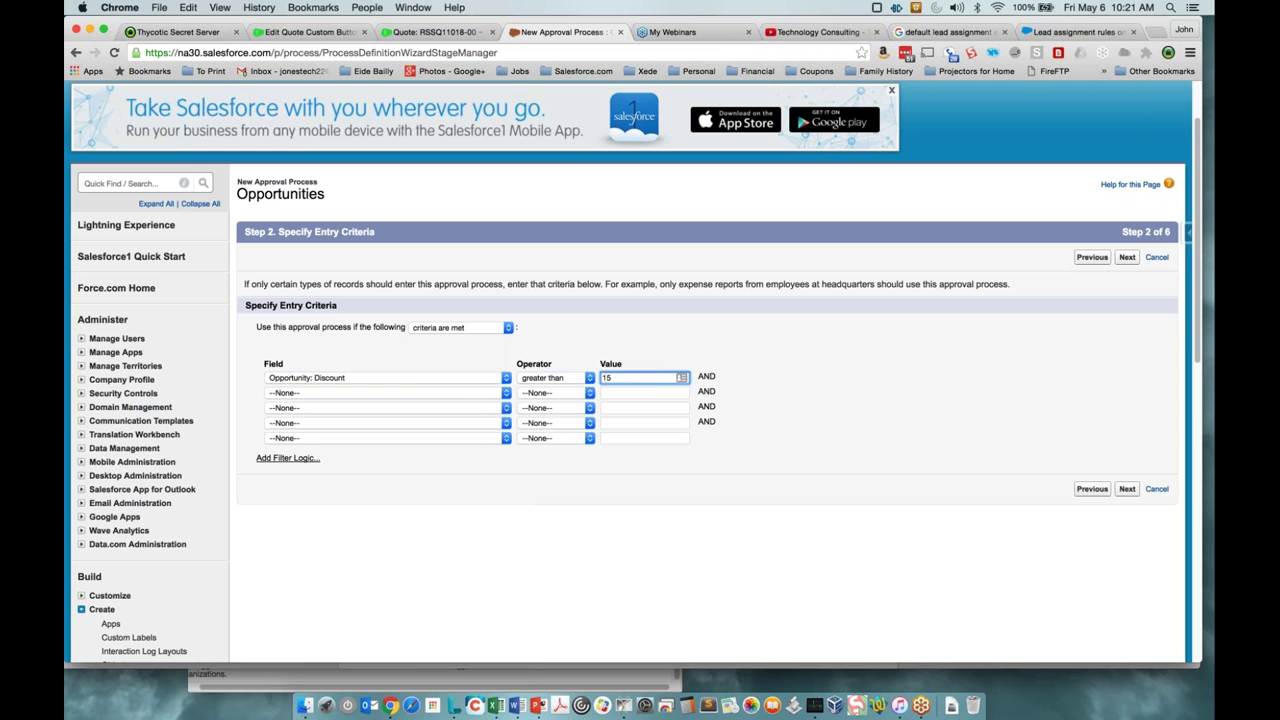
Step: Leave the second criterion blank and advance to the approver settings
click(479, 393)
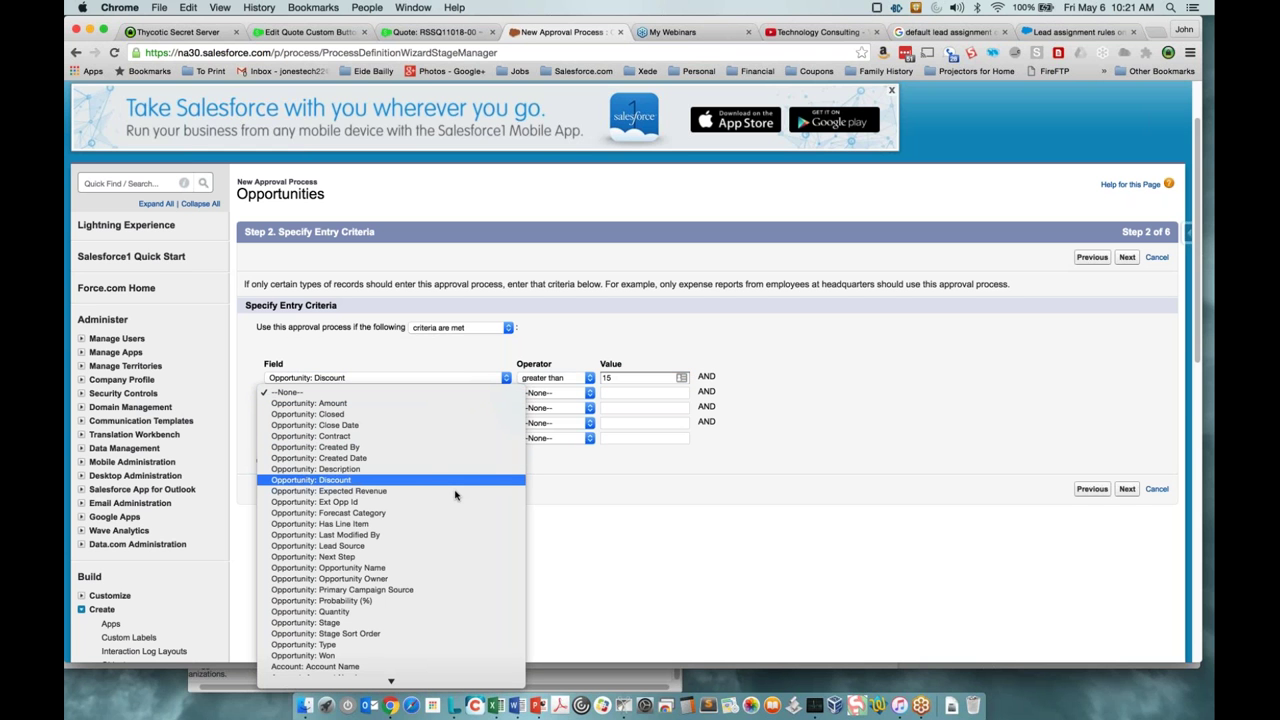
click(973, 491)
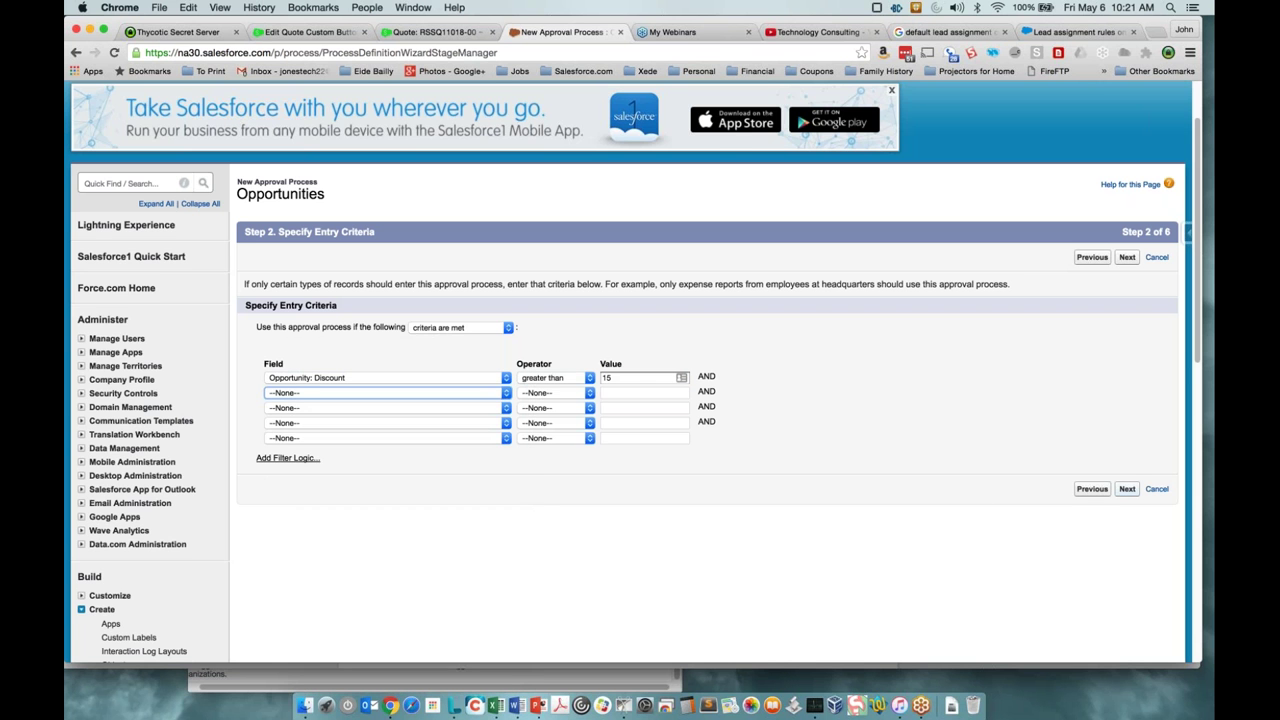
click(1127, 489)
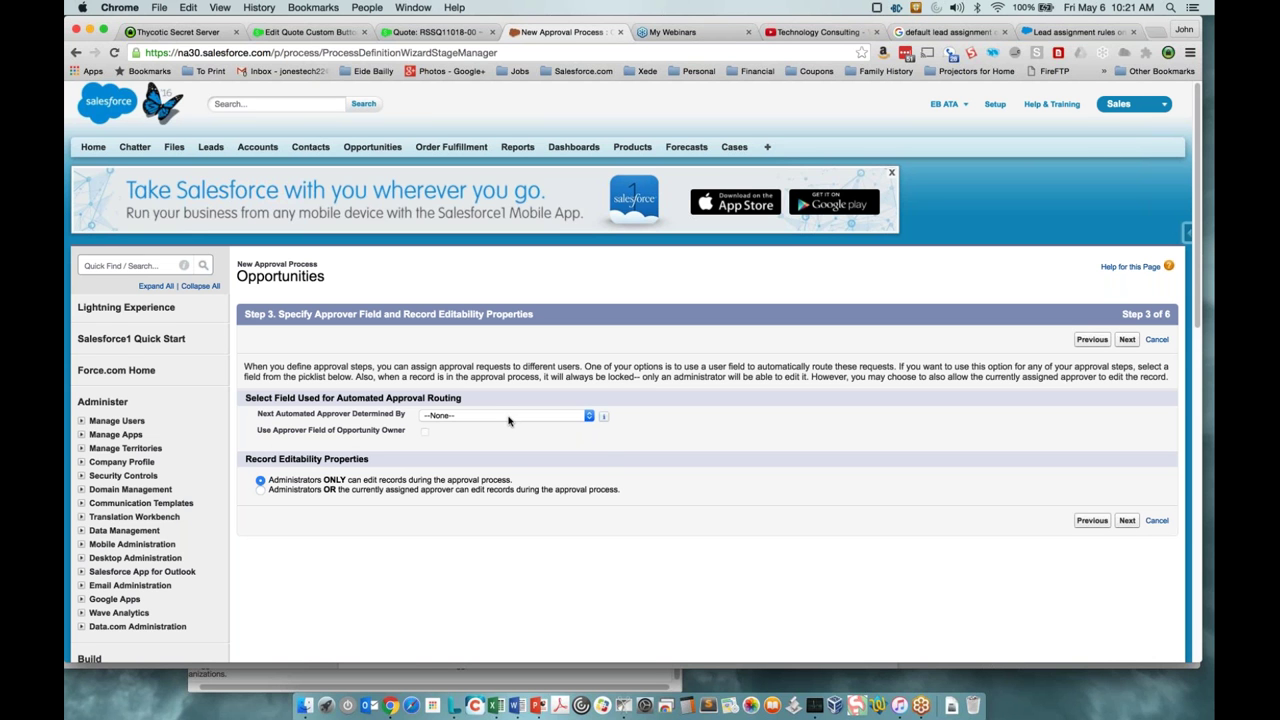
Step: Route approvals by the Manager field and let administrators or the assigned approver edit records
click(508, 420)
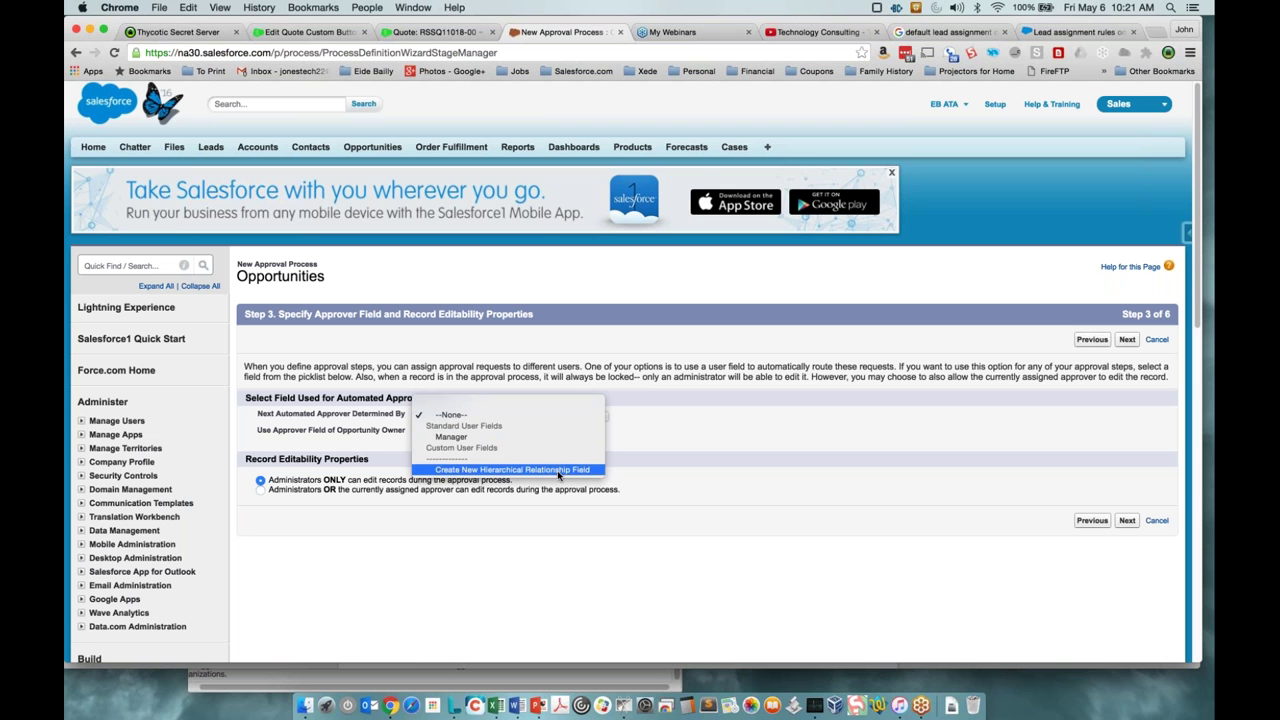
click(513, 438)
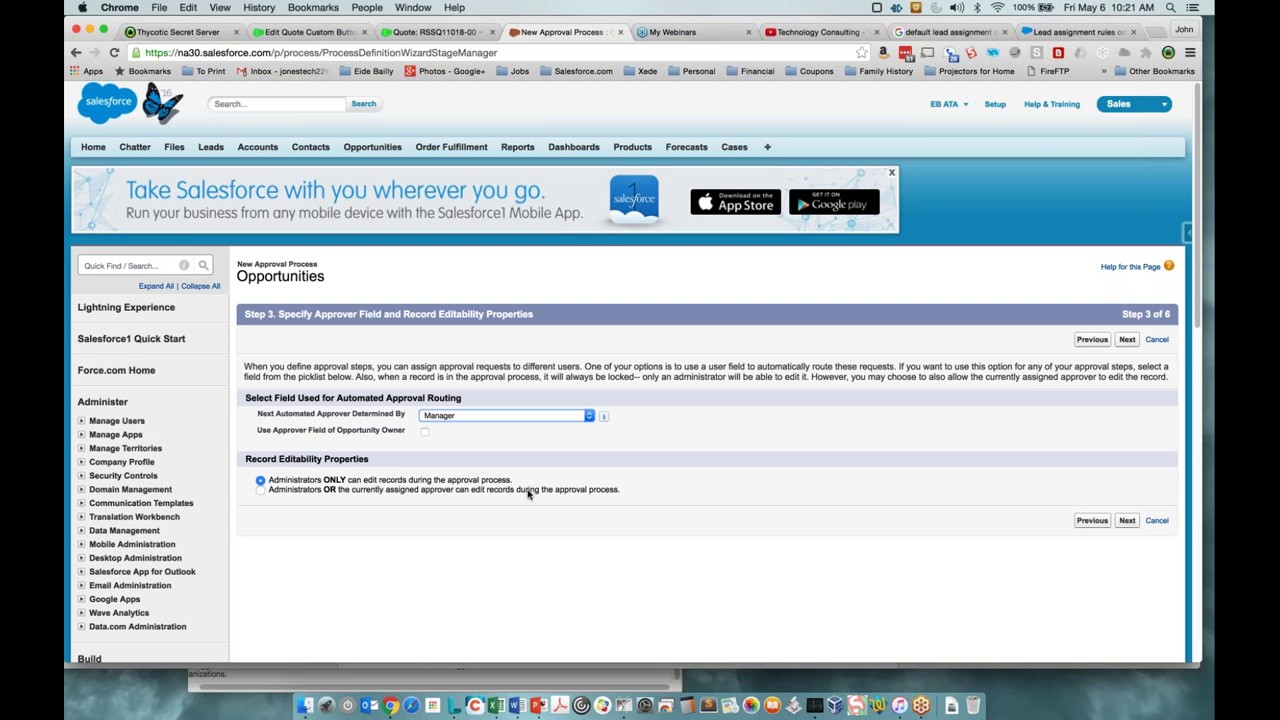
click(261, 490)
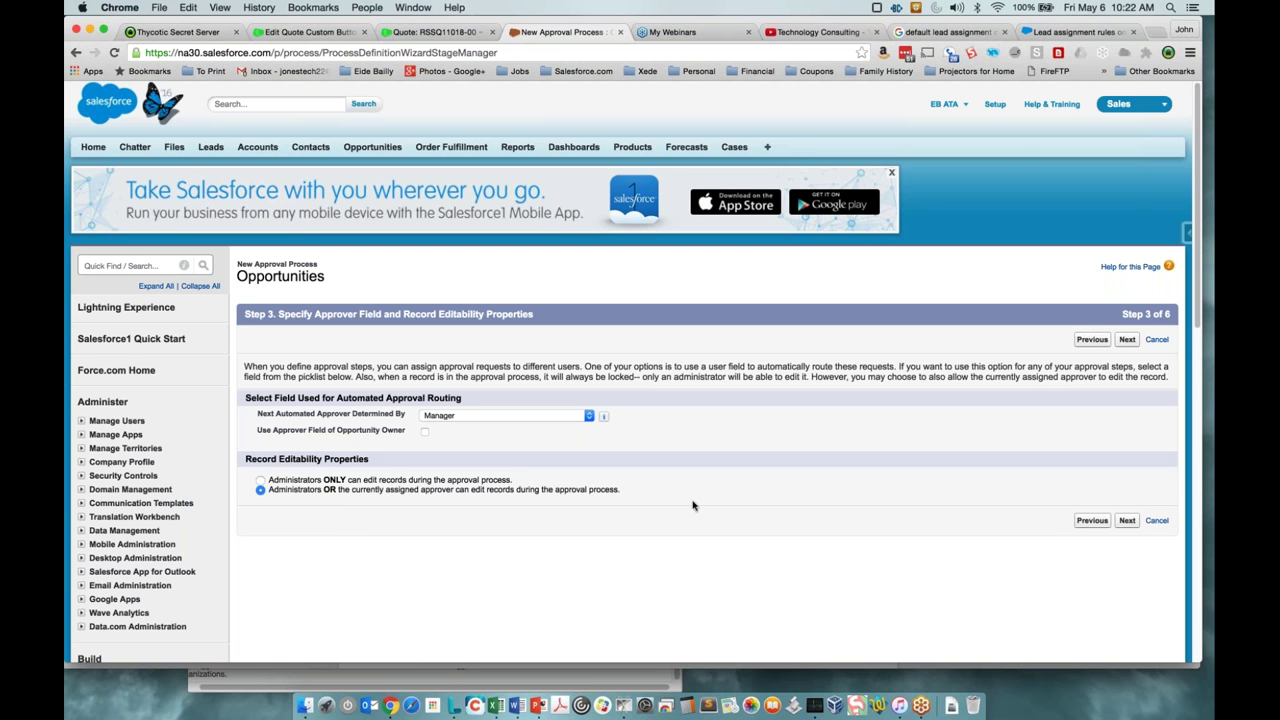
click(1127, 521)
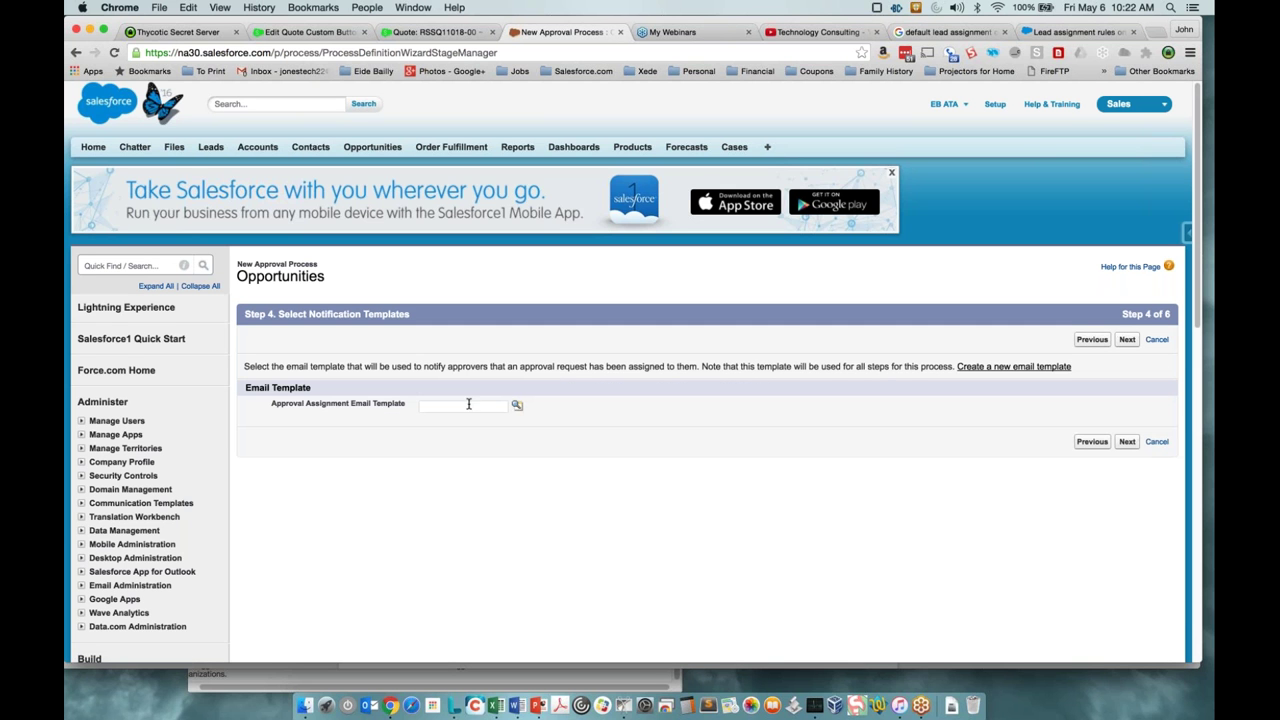
Step: Choose 'Opportunity Low Level Discount needs approval' as the assignment email template and continue
click(469, 404)
click(517, 405)
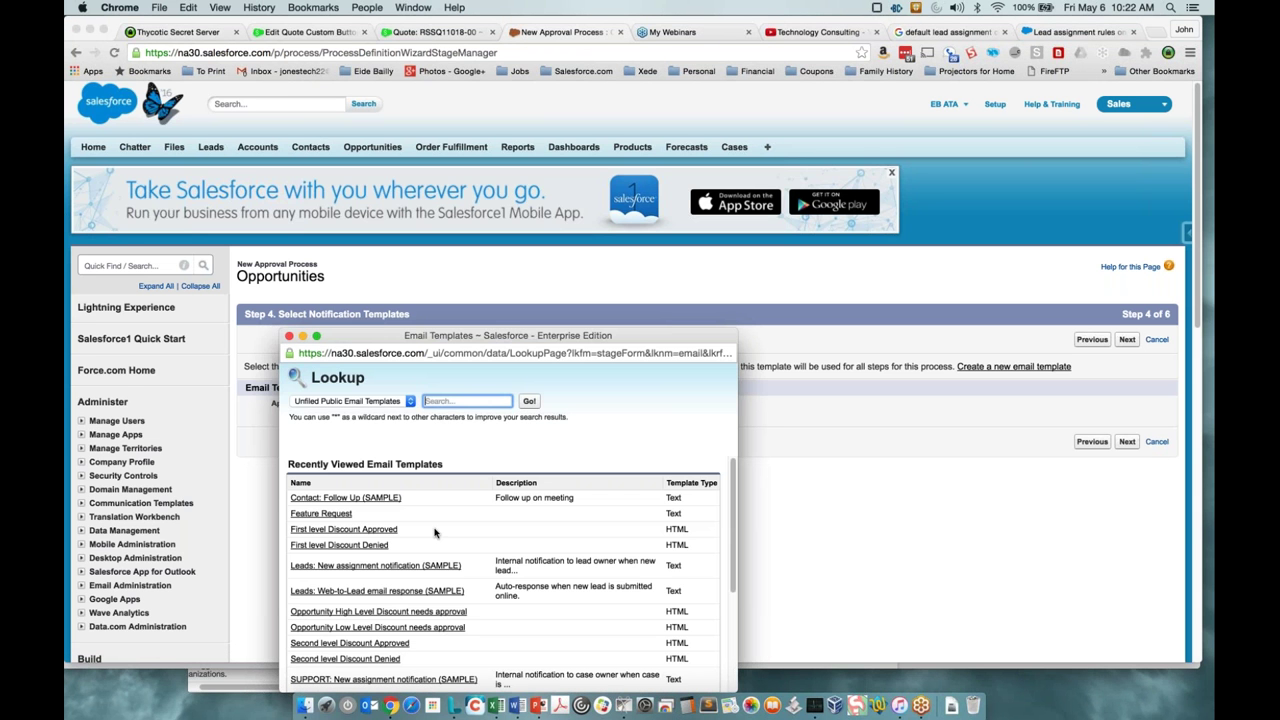
scroll(434, 532, down, 1)
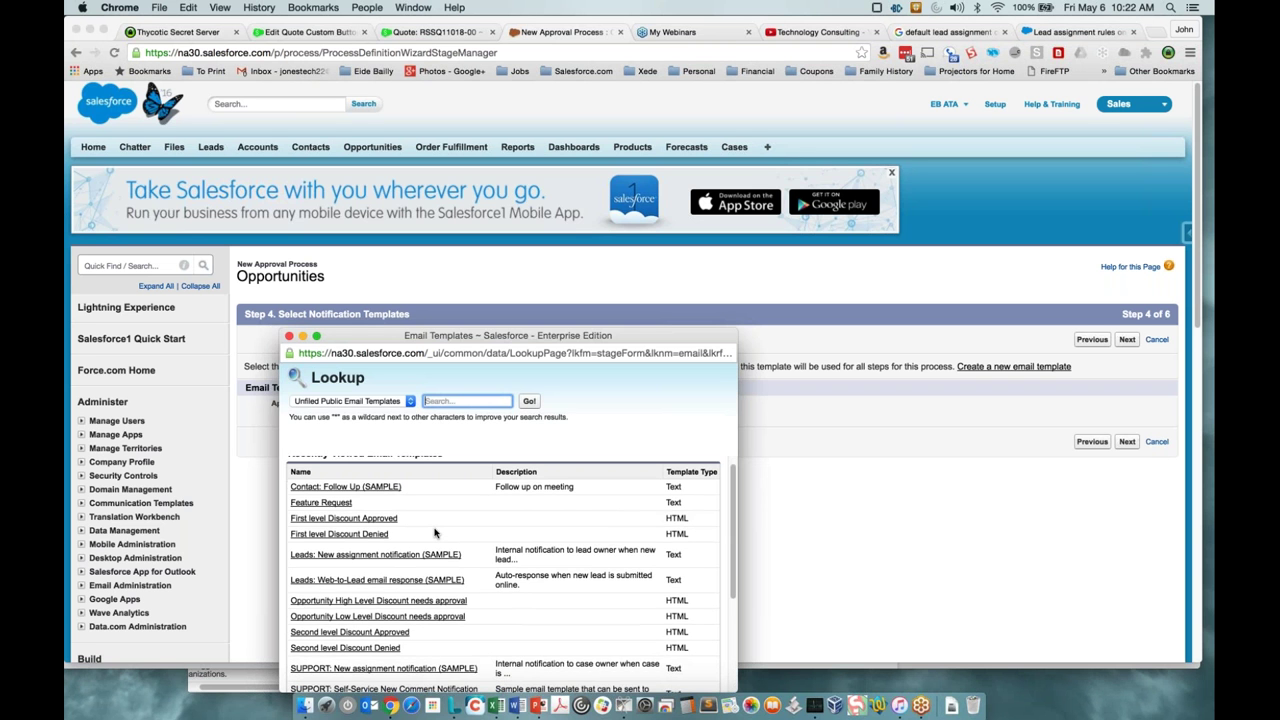
scroll(434, 532, down, 5)
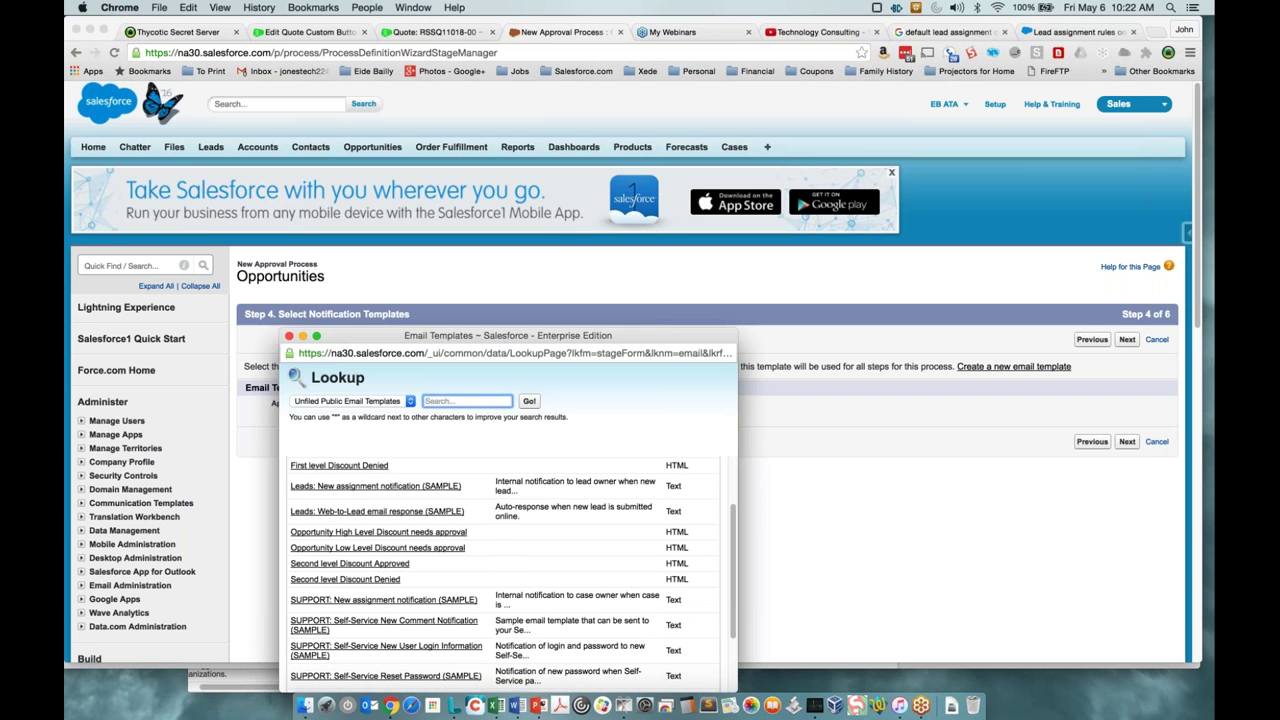
scroll(434, 532, down, 6)
scroll(434, 532, up, 12)
click(409, 401)
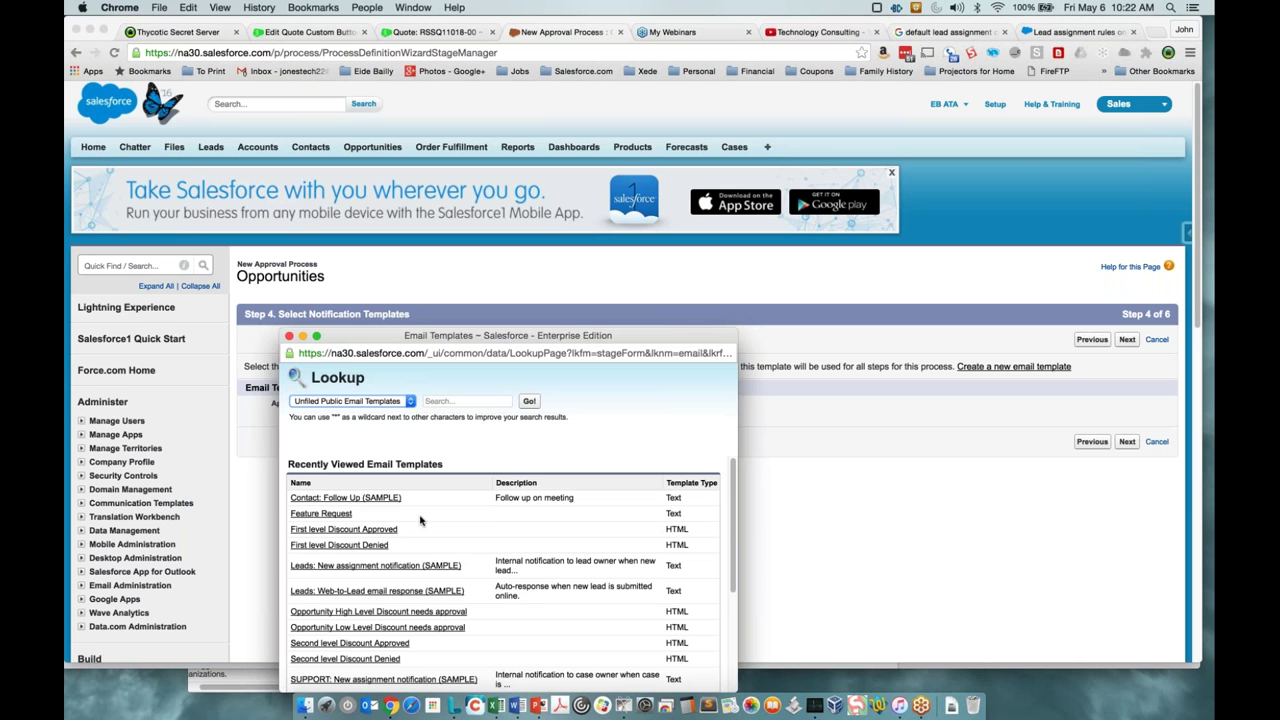
scroll(421, 520, down, 1)
scroll(420, 519, down, 3)
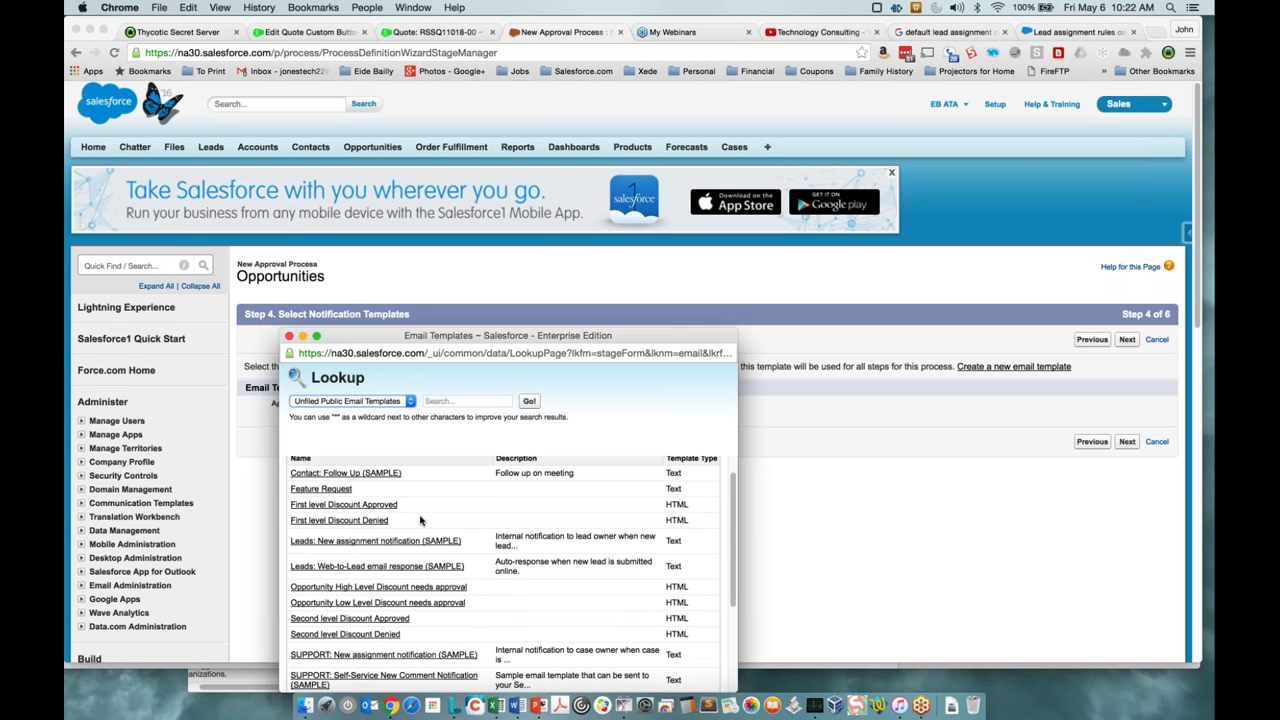
scroll(421, 520, down, 3)
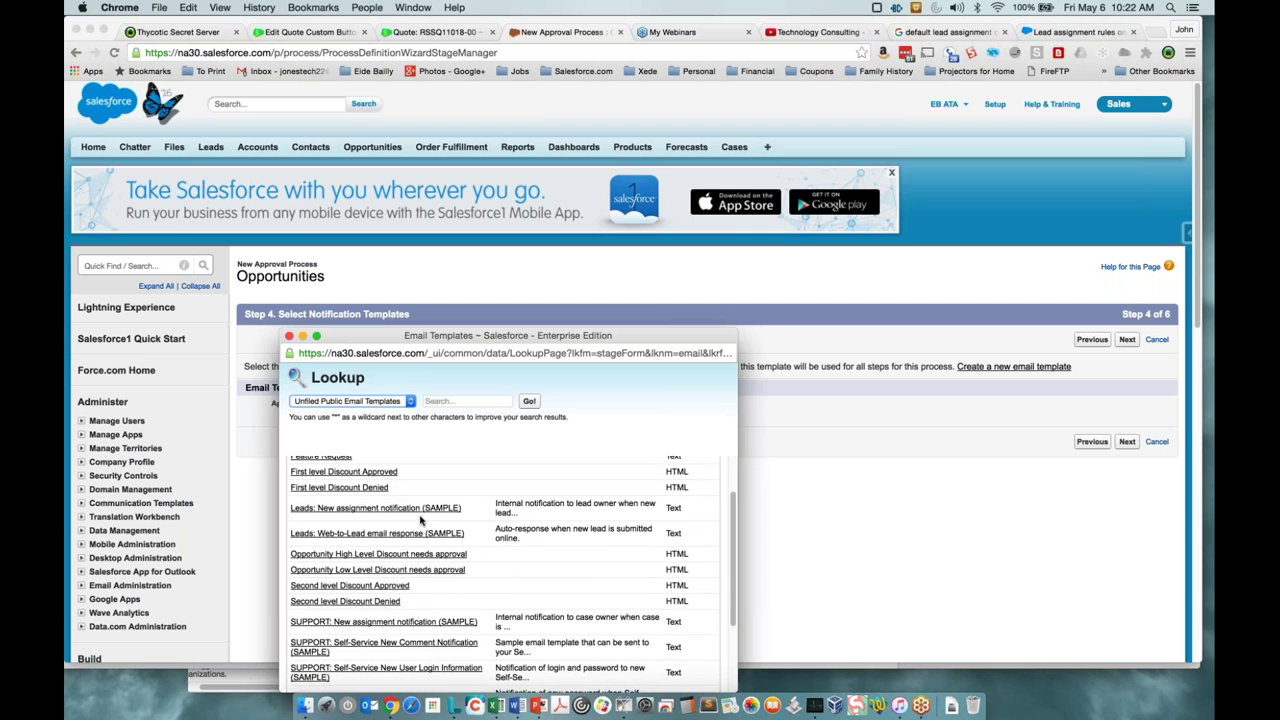
click(391, 566)
click(1125, 443)
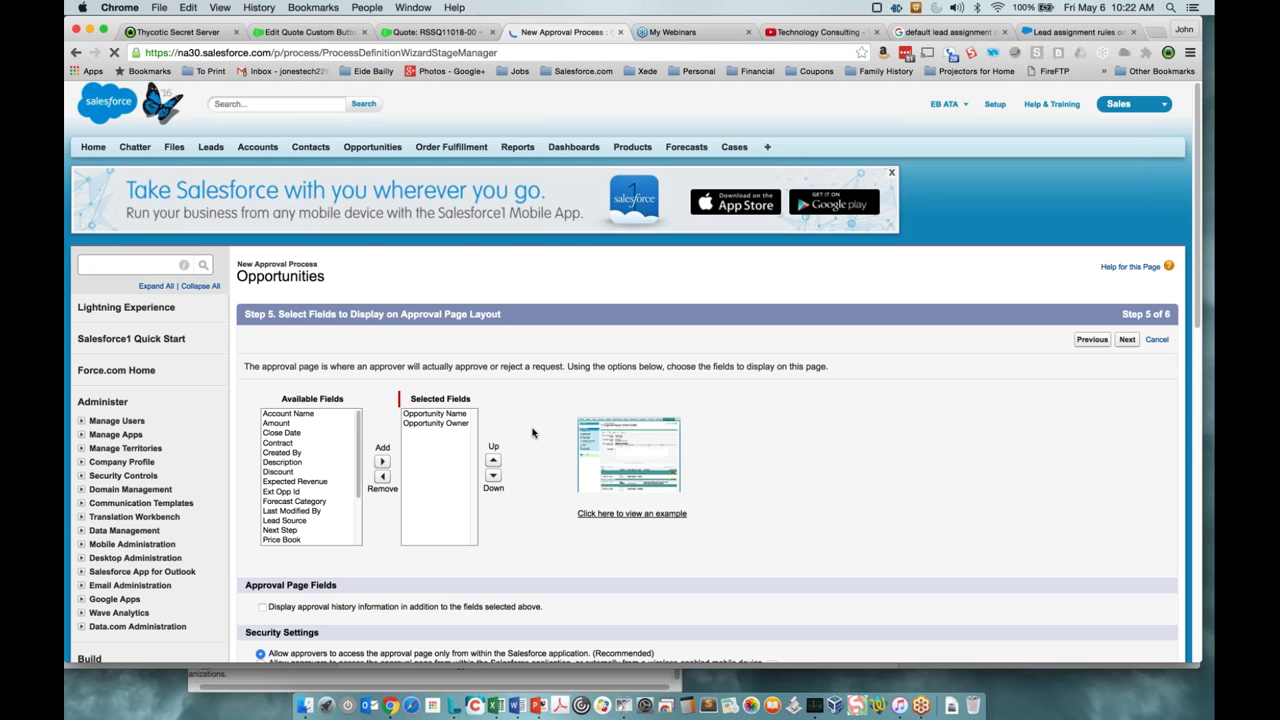
Step: Add Close Date, Discount and Amount to the approval page fields
scroll(533, 432, down, 2)
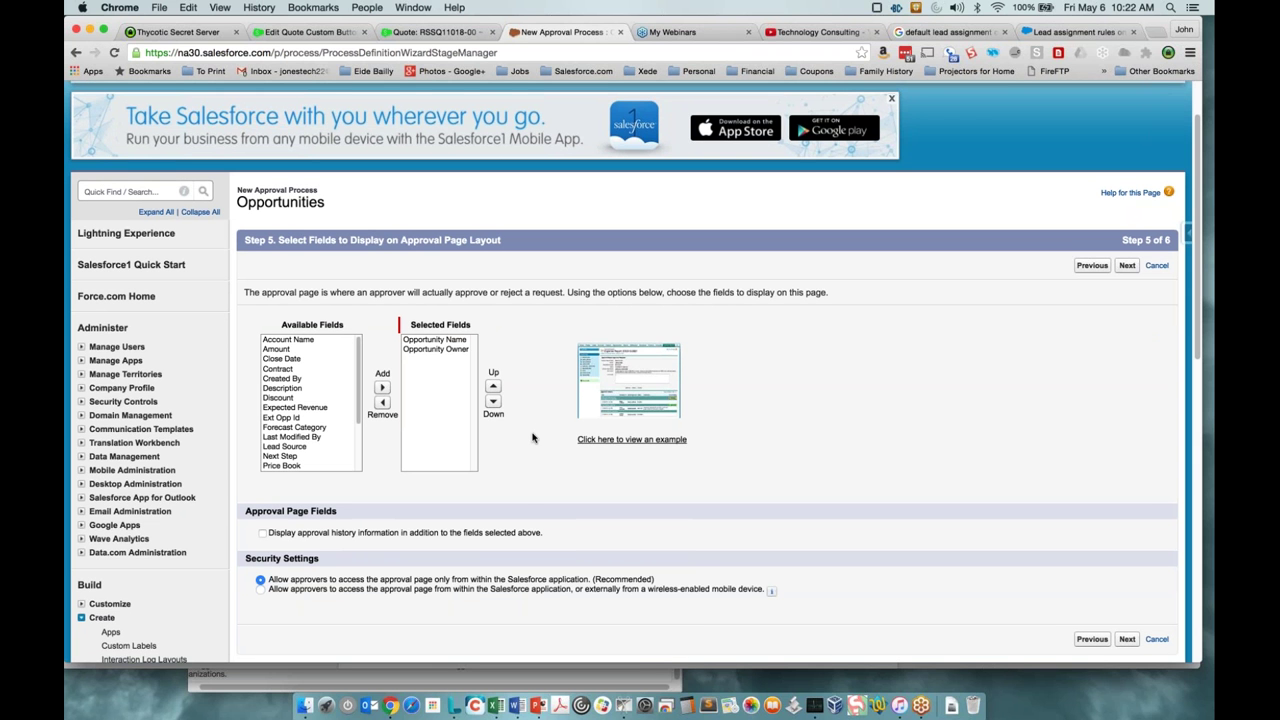
scroll(532, 438, down, 1)
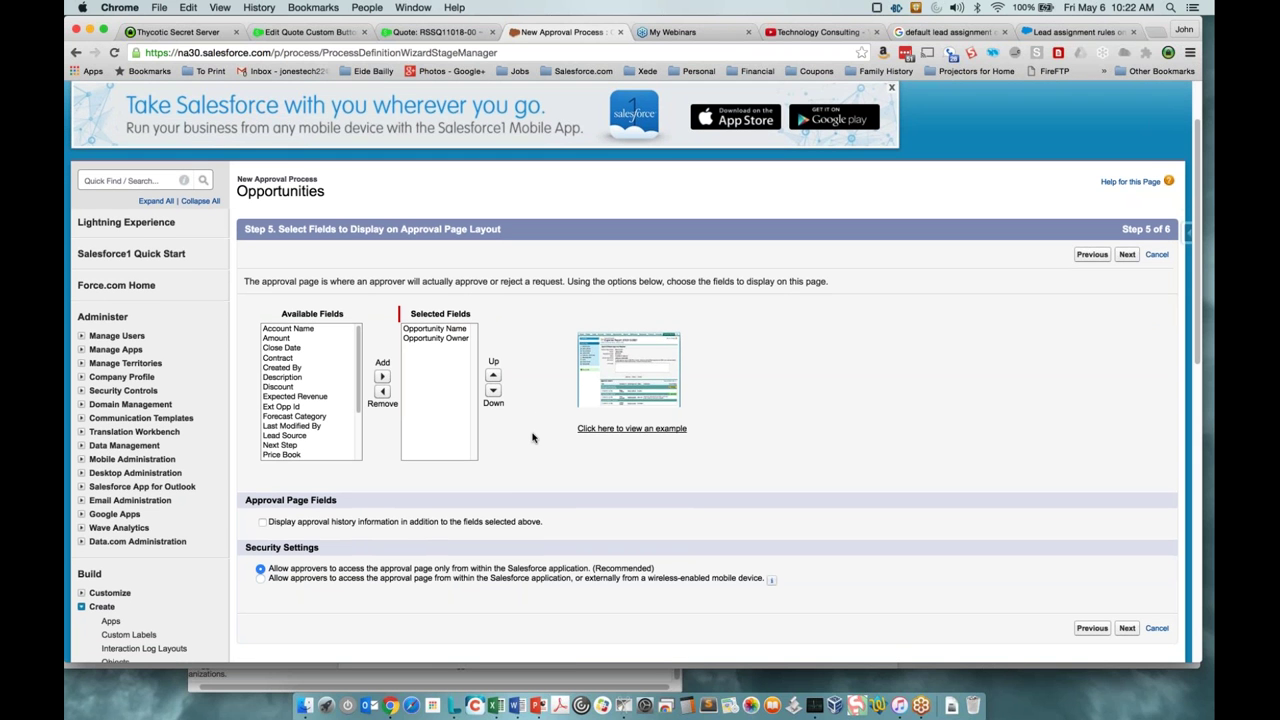
scroll(532, 438, down, 2)
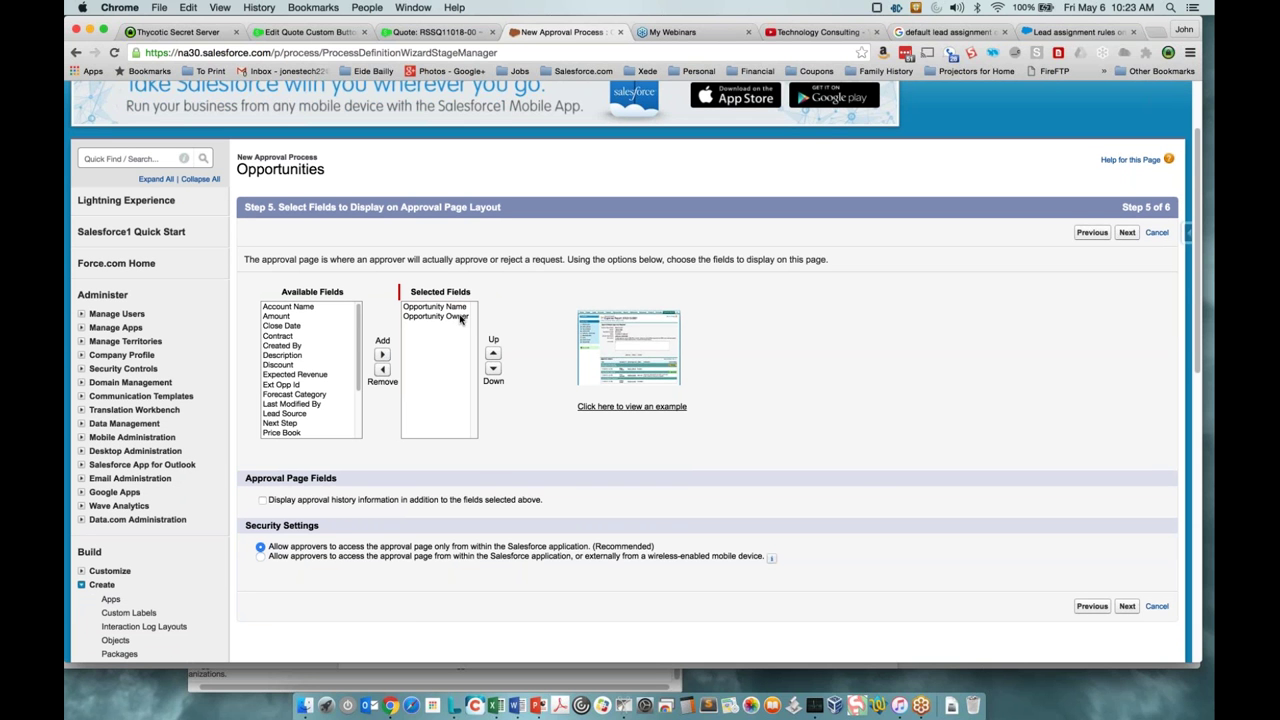
click(295, 328)
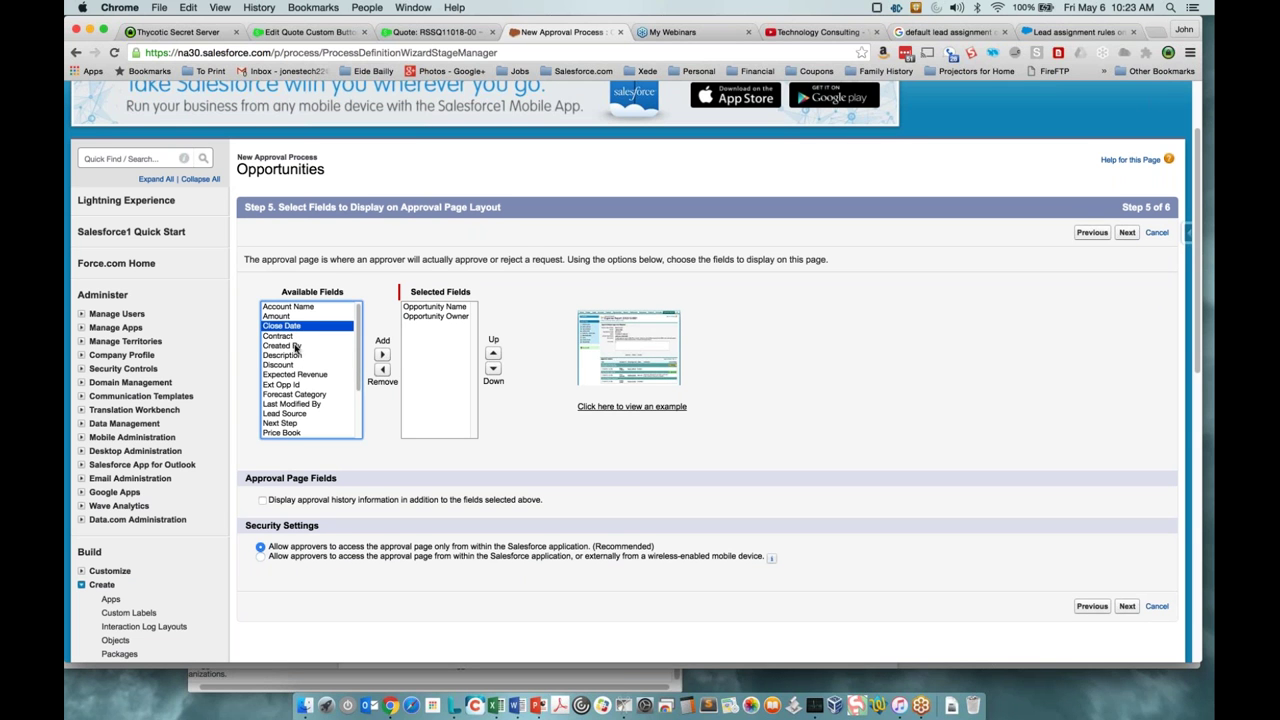
super+click(296, 365)
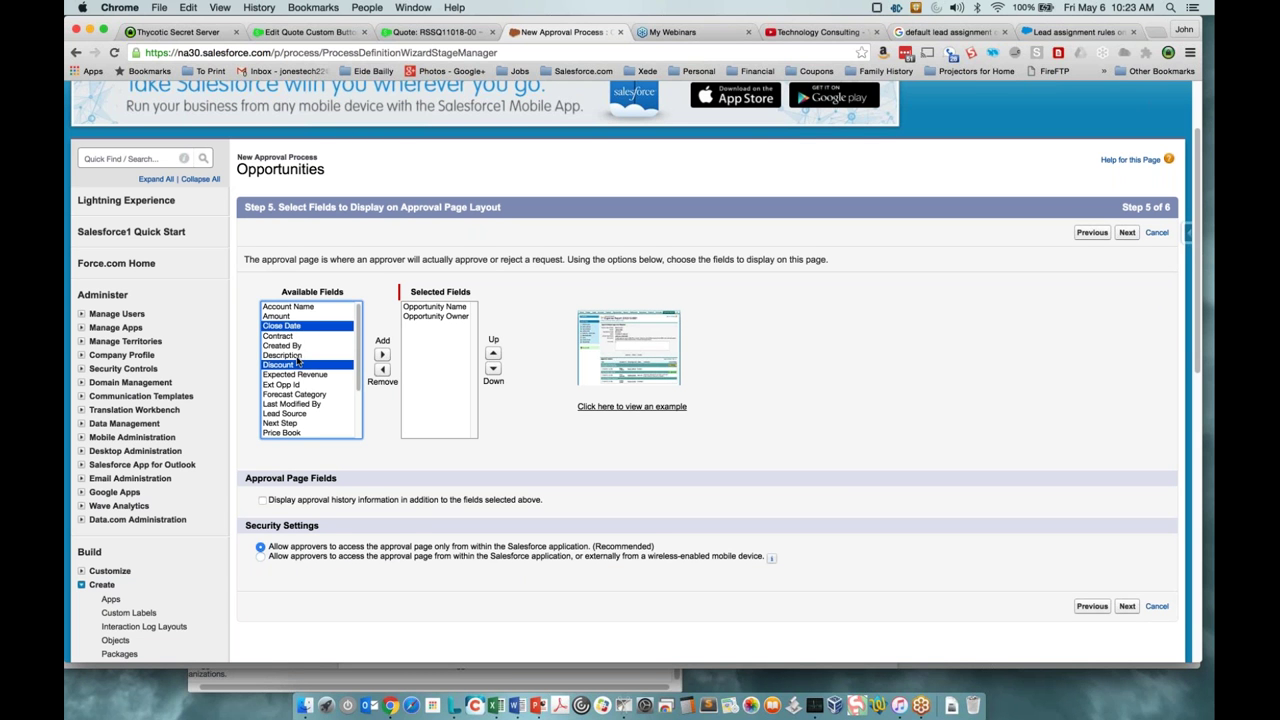
super+click(288, 316)
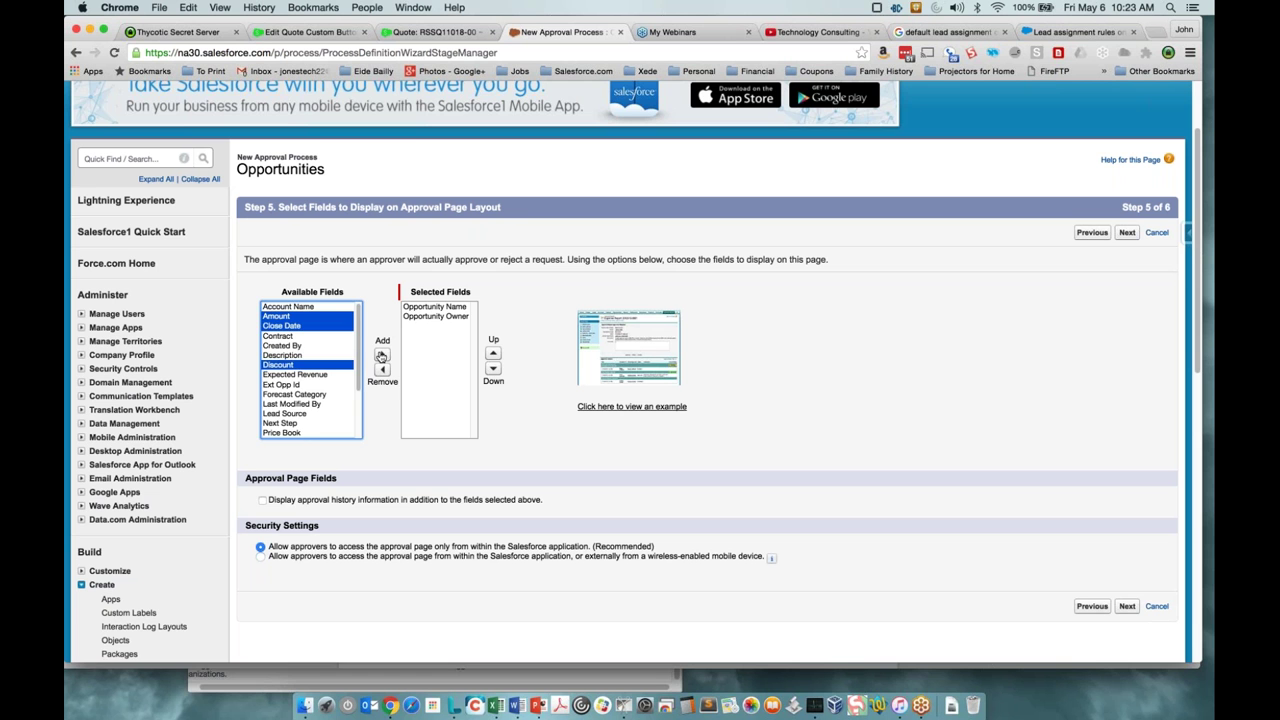
click(381, 355)
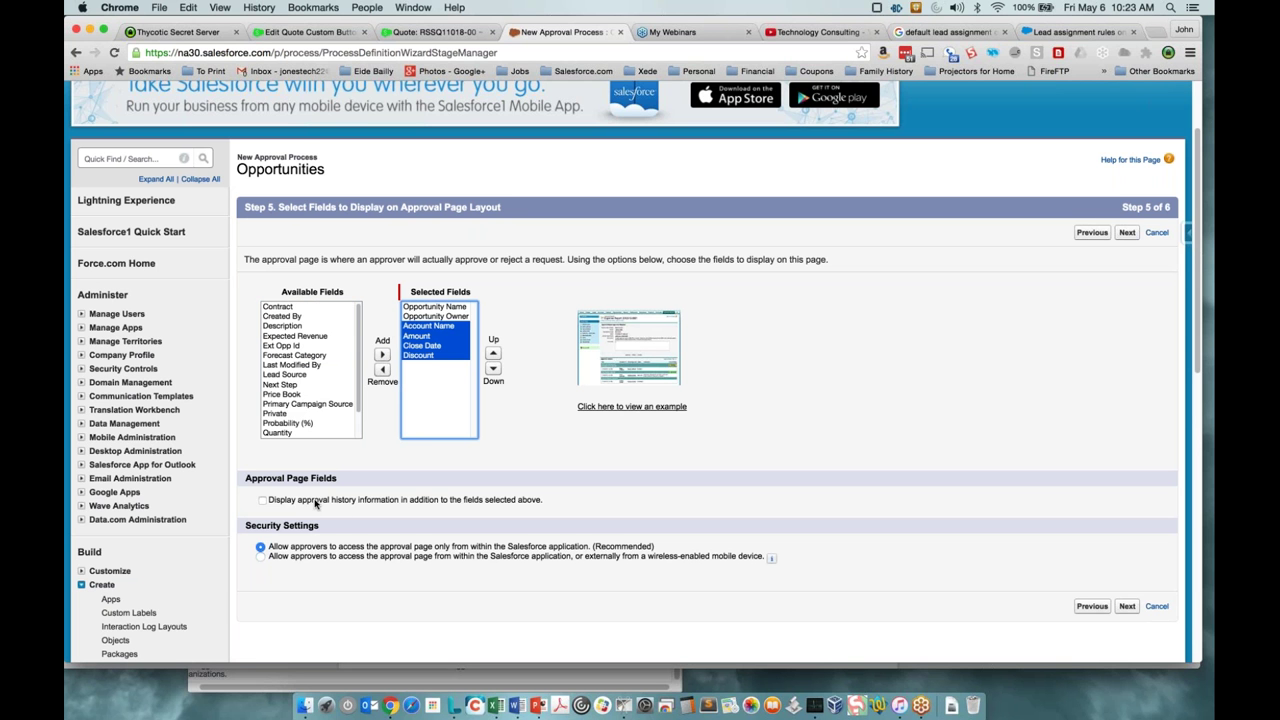
Step: Show approval history, allow approving from mobile devices, and continue to initial submitters
click(315, 501)
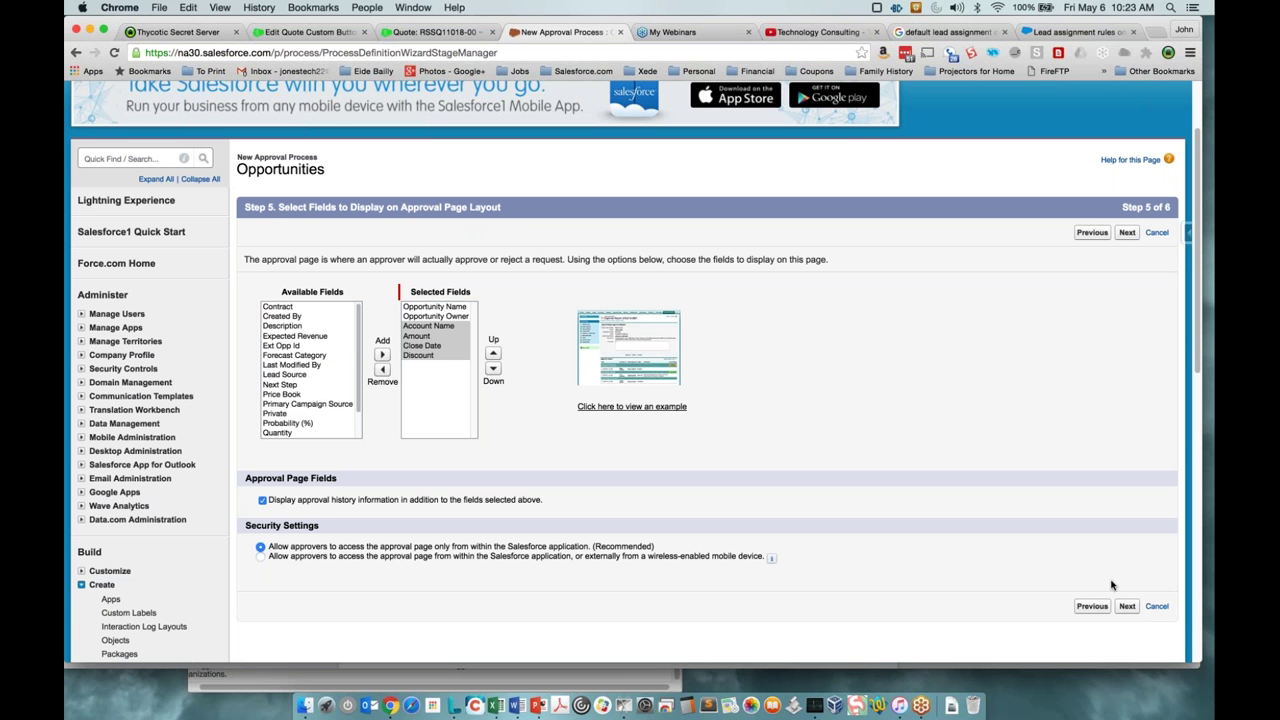
click(286, 562)
mouse_move(778, 565)
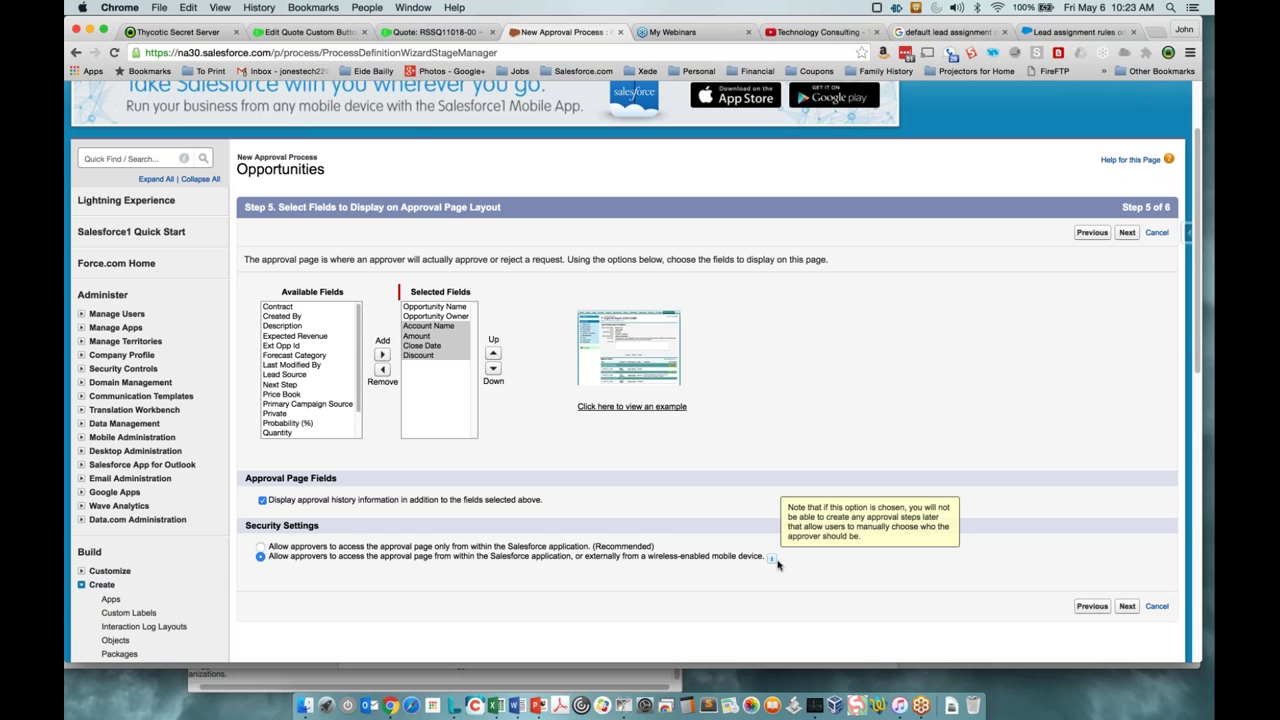
click(1127, 233)
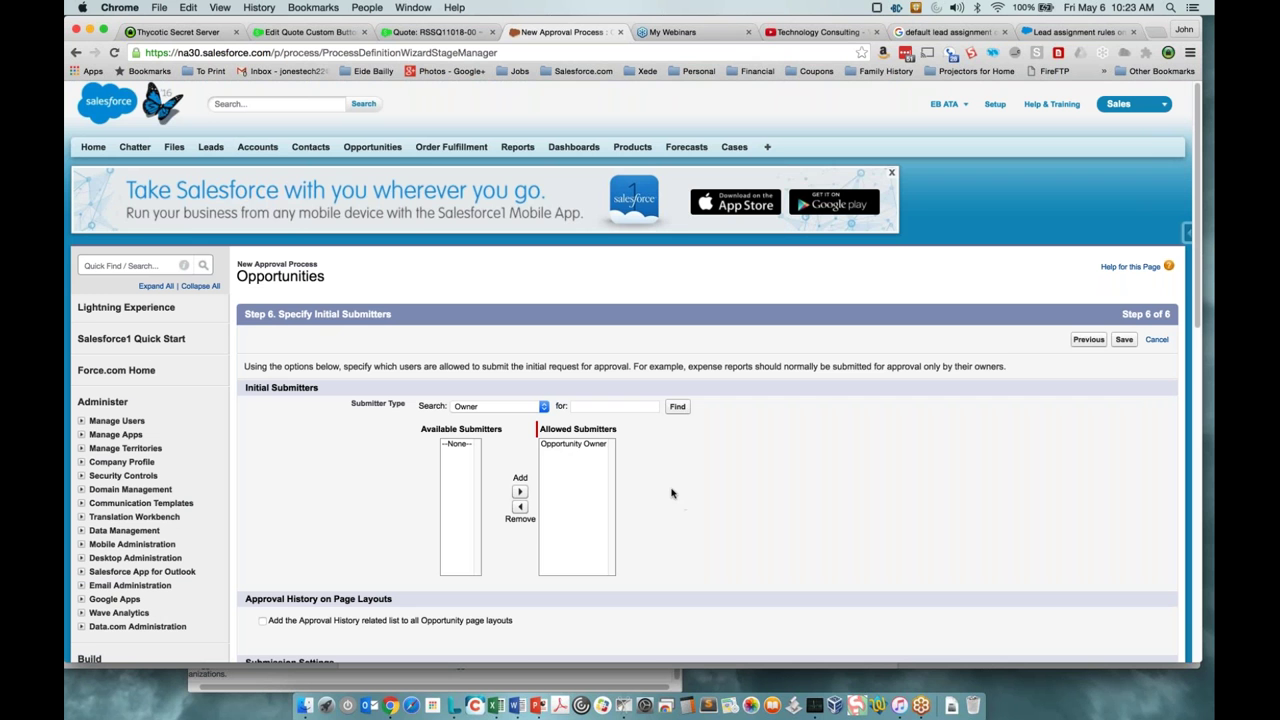
Step: Add the Approval History related list, allow submitters to recall requests, and save
scroll(672, 493, down, 1)
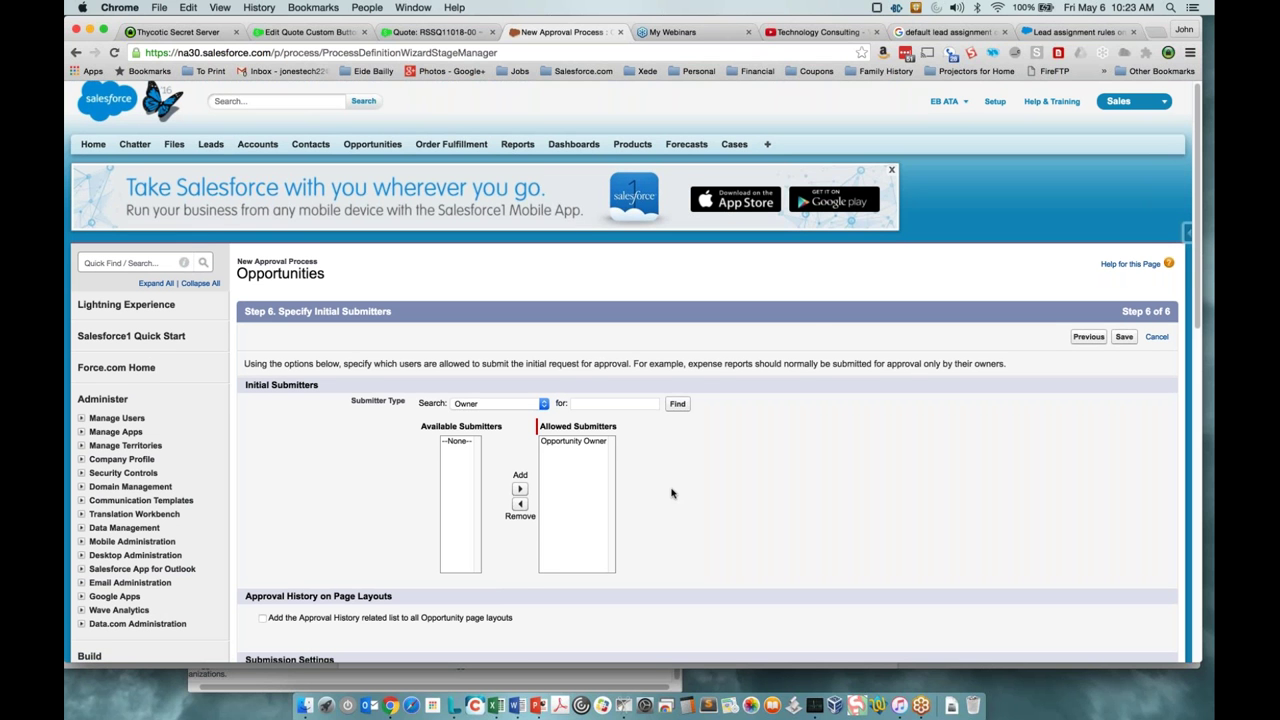
scroll(672, 493, down, 2)
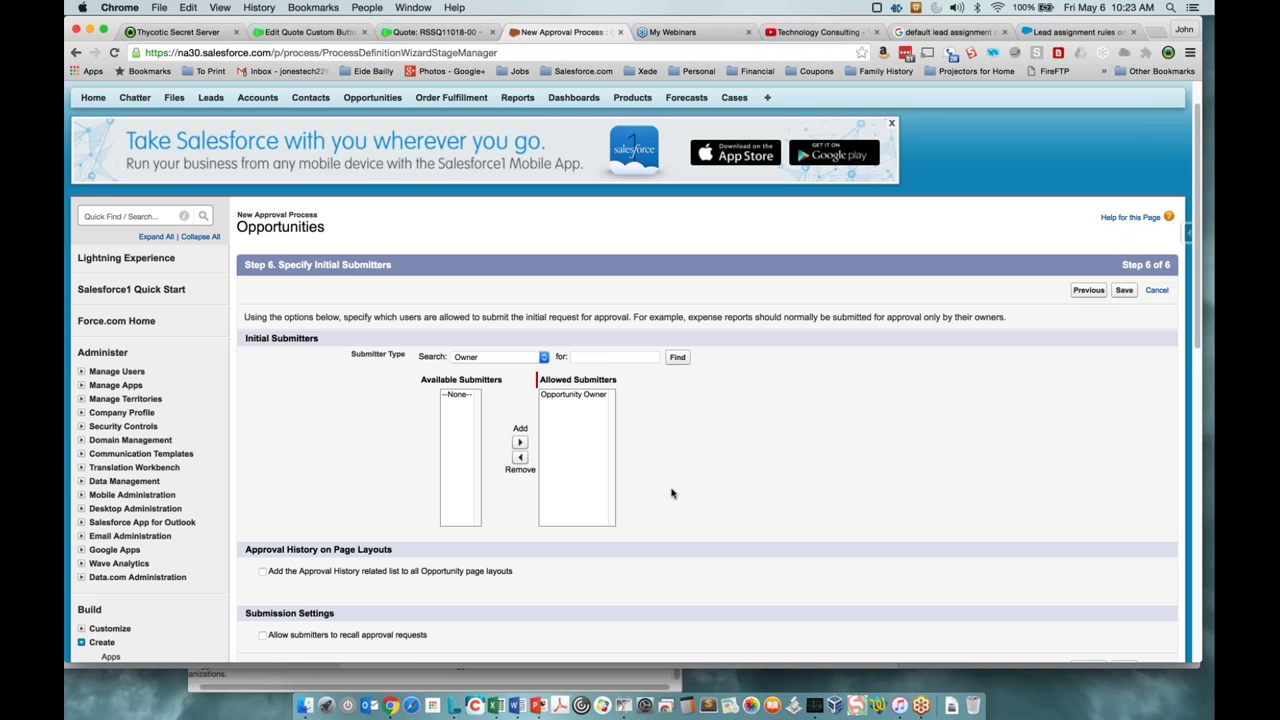
click(262, 571)
scroll(258, 560, down, 2)
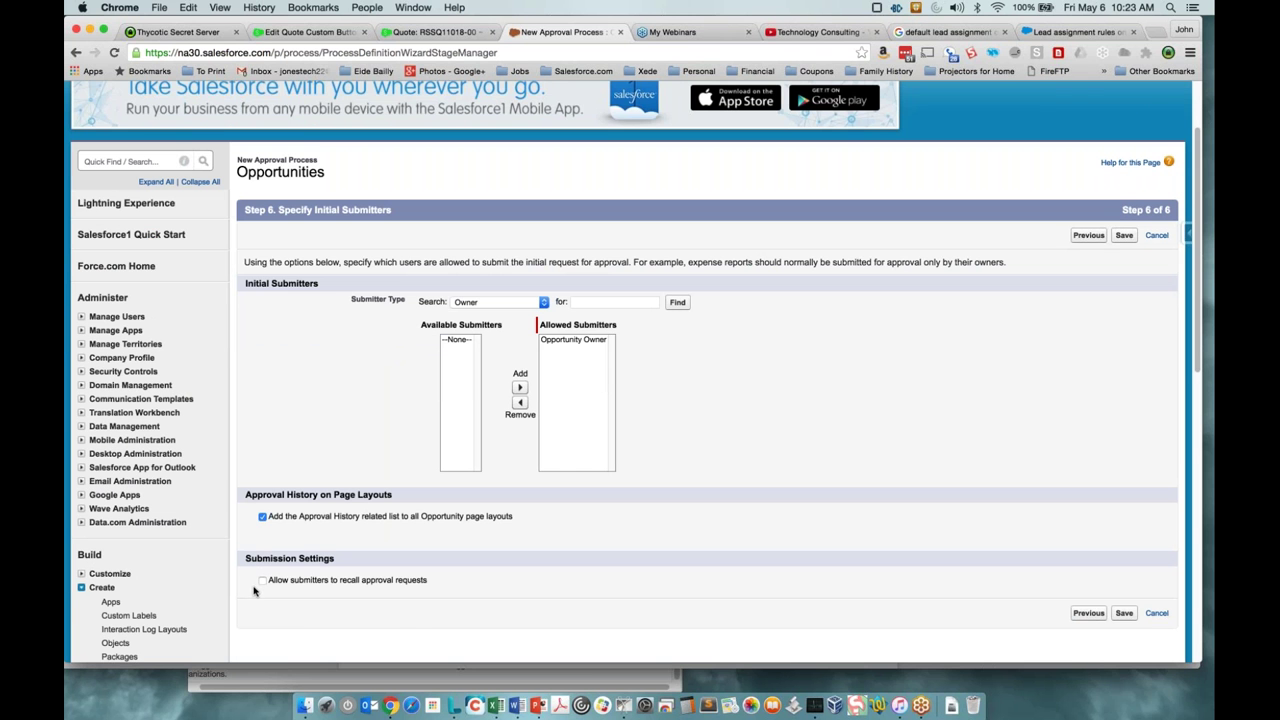
click(262, 581)
click(1124, 613)
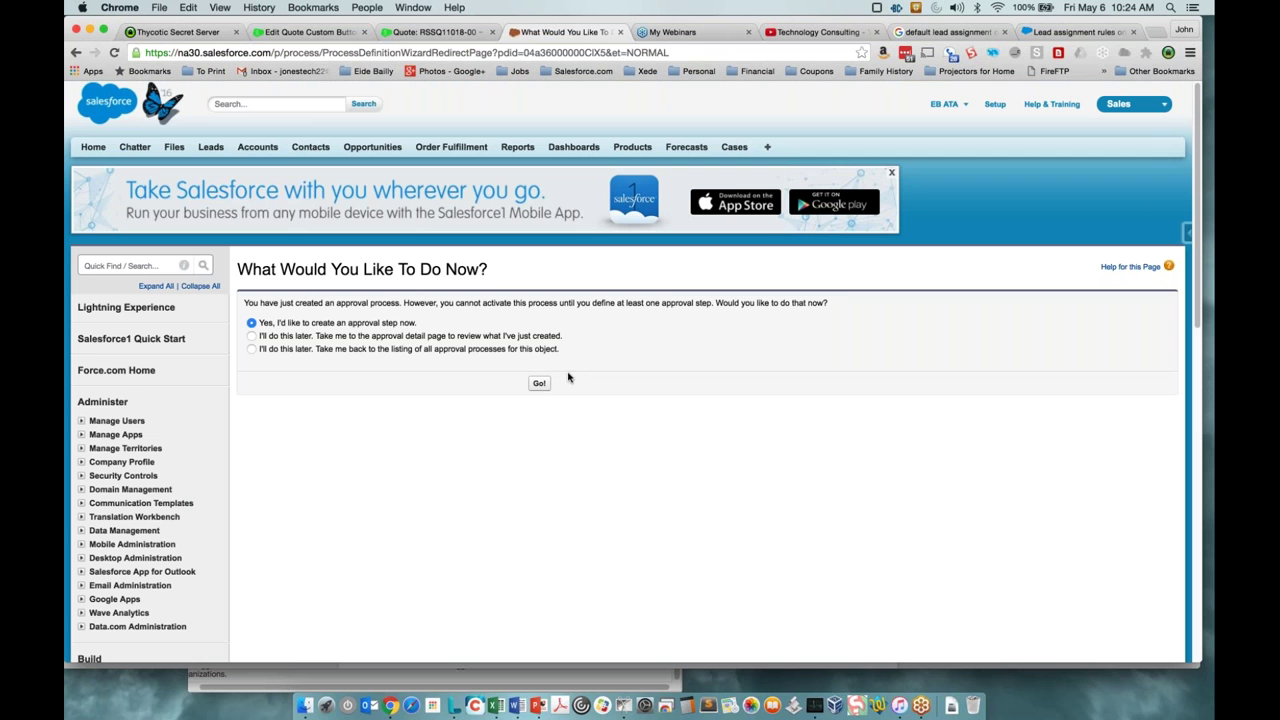
Step: Create an approval step named 'Low Discount' and continue to its criteria
click(538, 384)
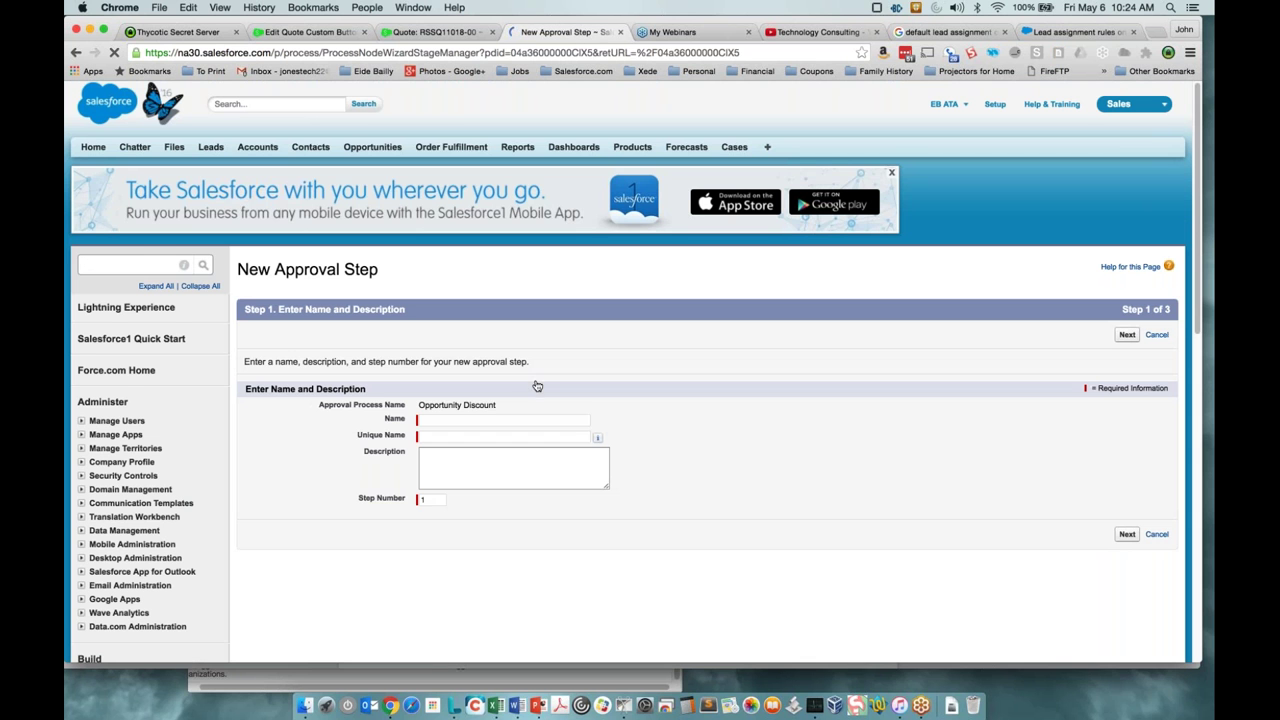
click(489, 418)
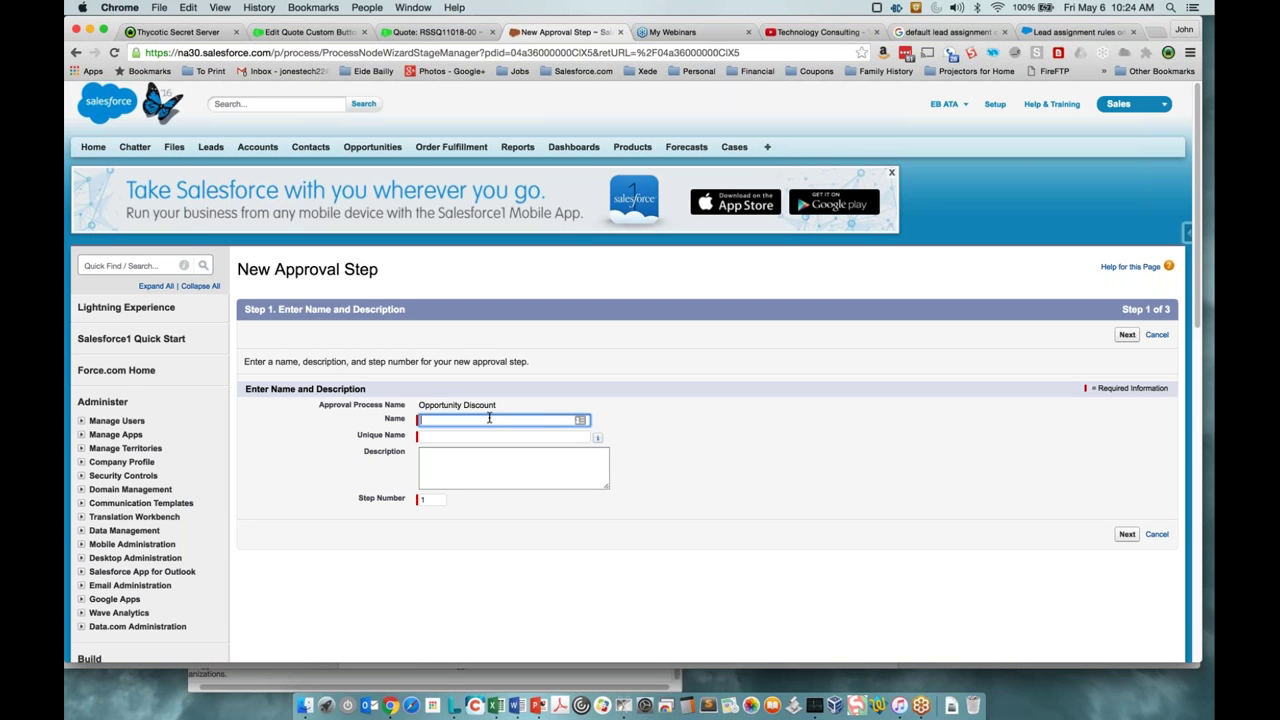
text(Low Discount)
key(Tab)
key(Tab)
key(Tab)
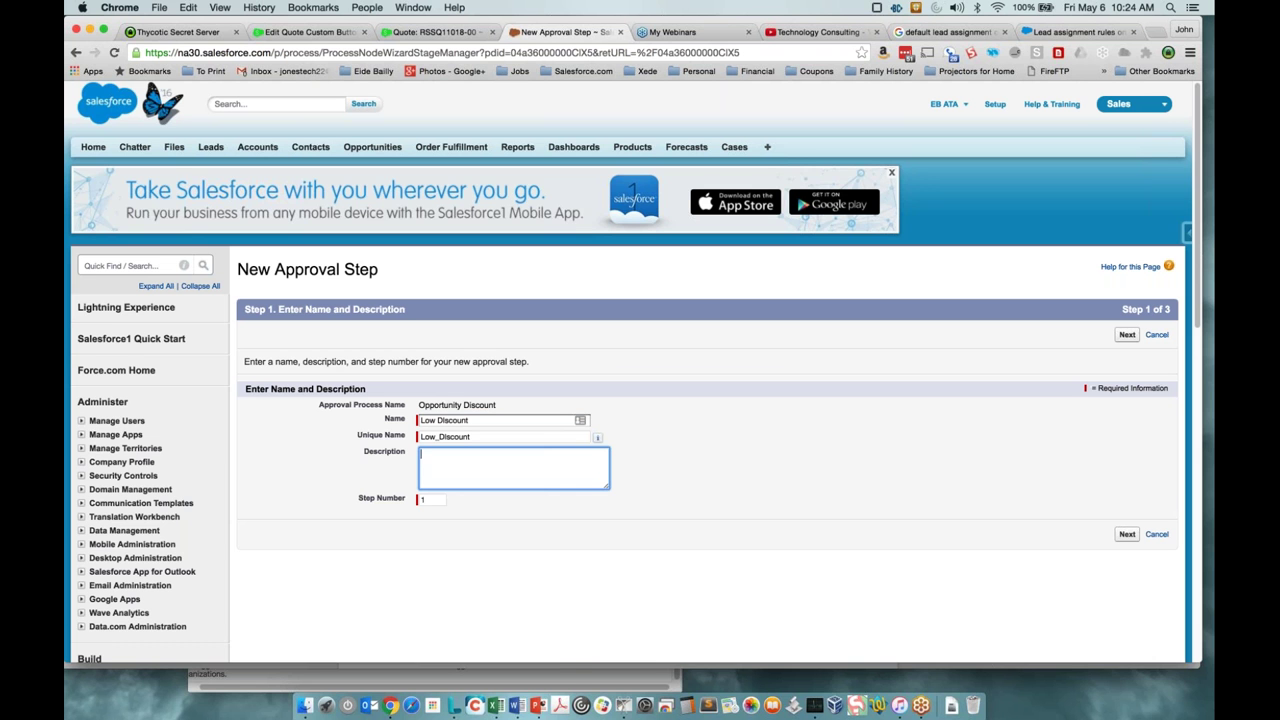
key(Tab)
key(Return)
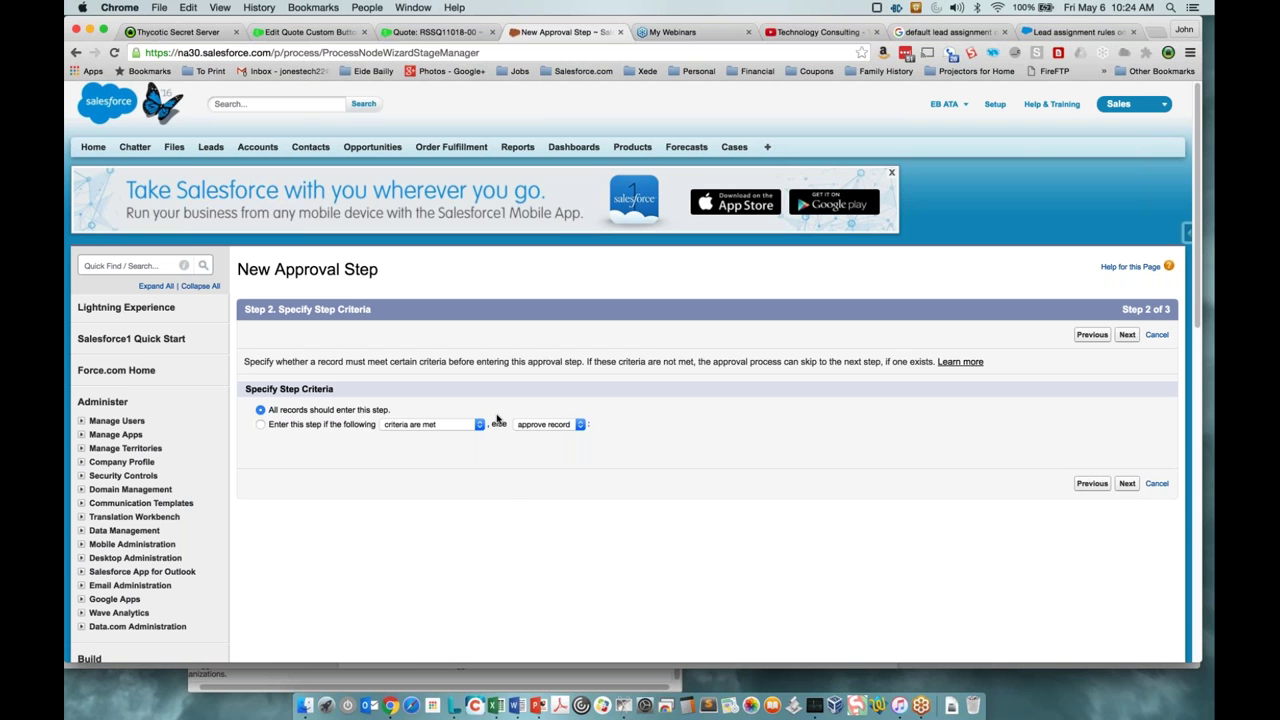
Step: Let all records enter the step, allow the approver's delegate to approve, and save
click(1124, 338)
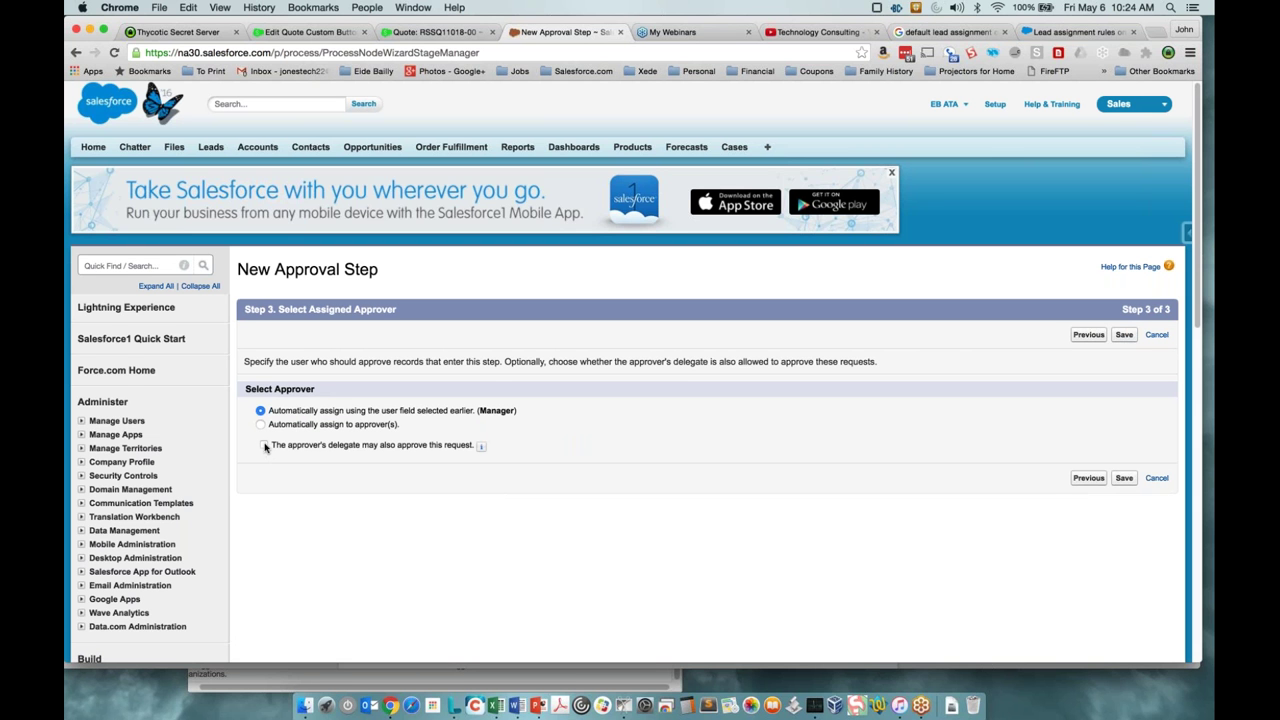
click(264, 445)
click(1124, 334)
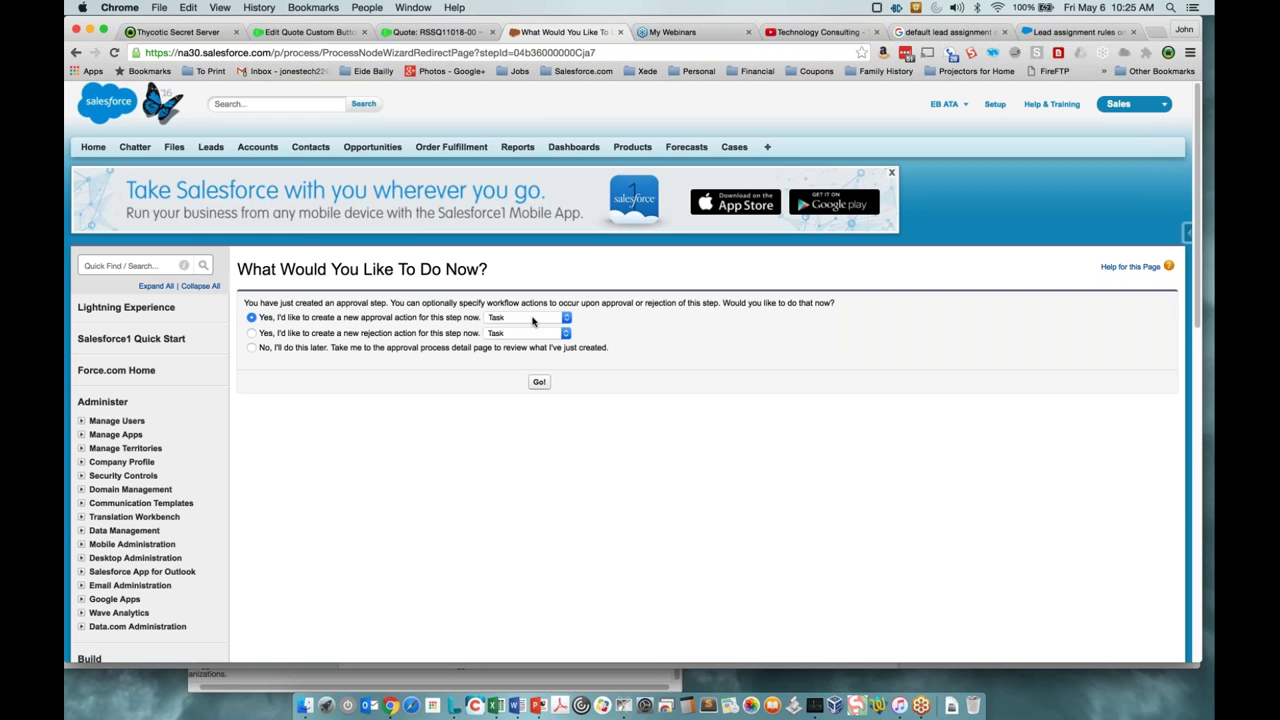
Step: Choose Email Alert as the approval action type and start a new email alert
click(533, 321)
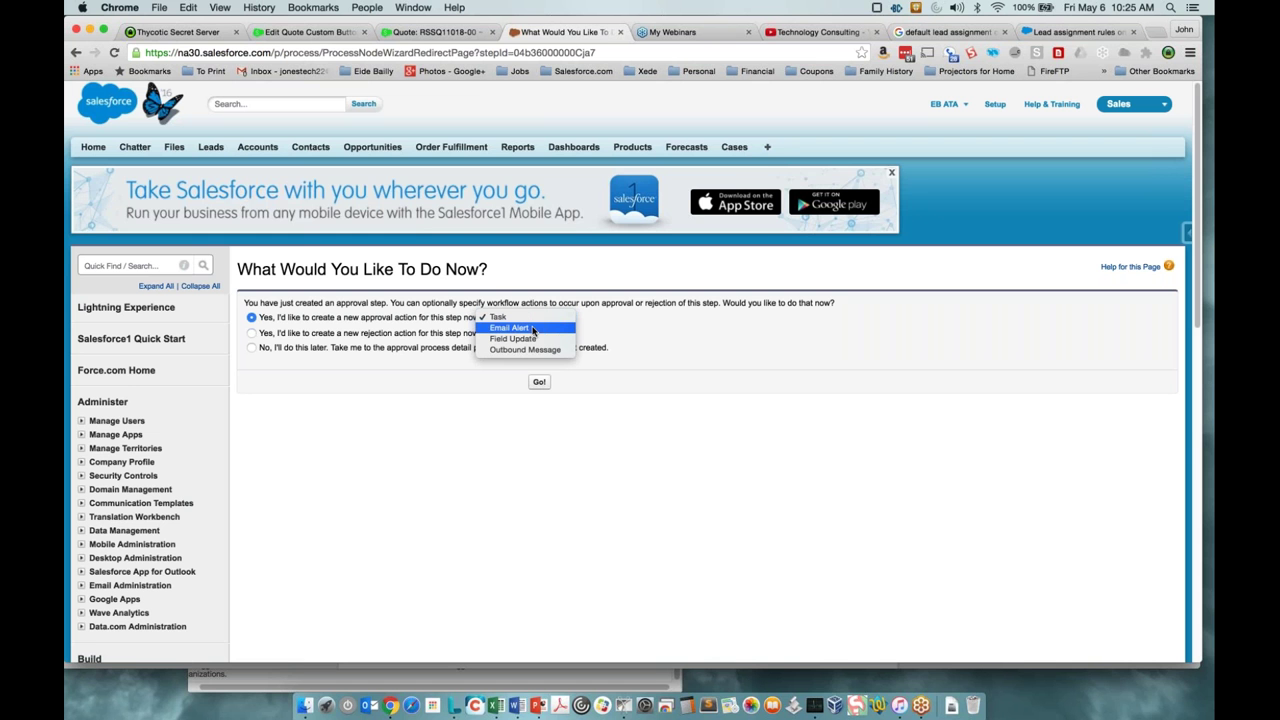
click(533, 329)
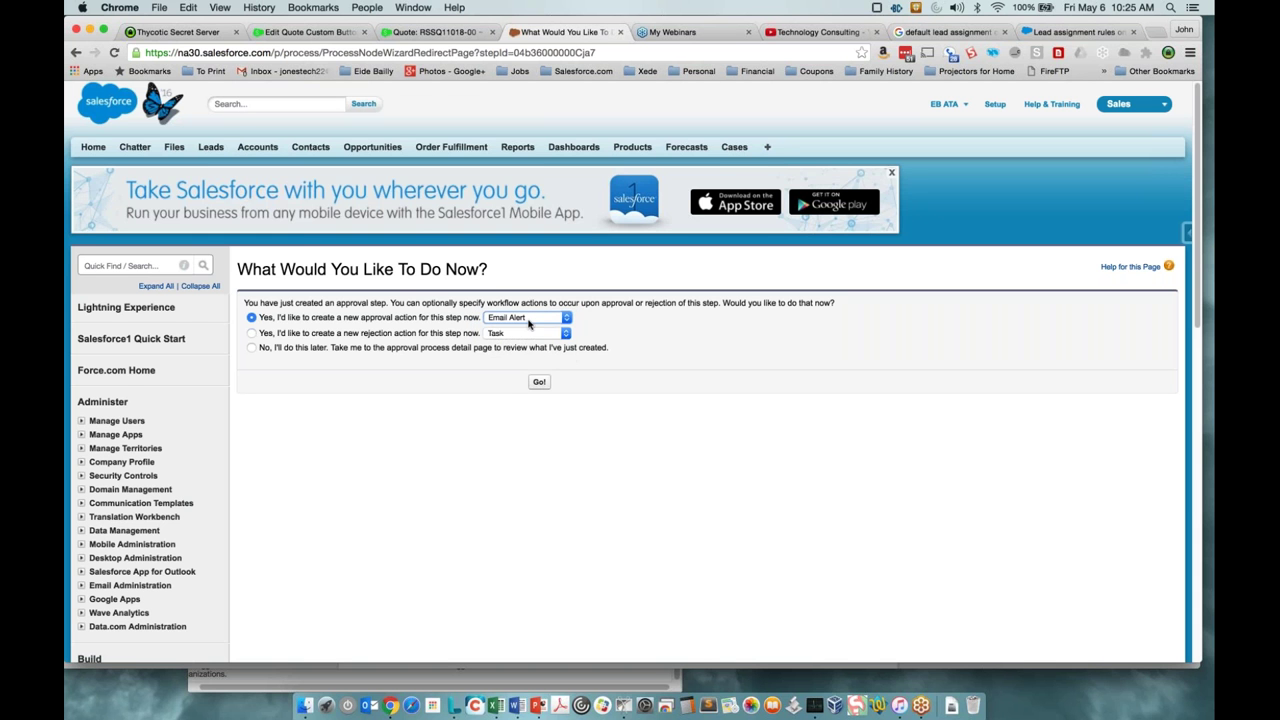
click(539, 382)
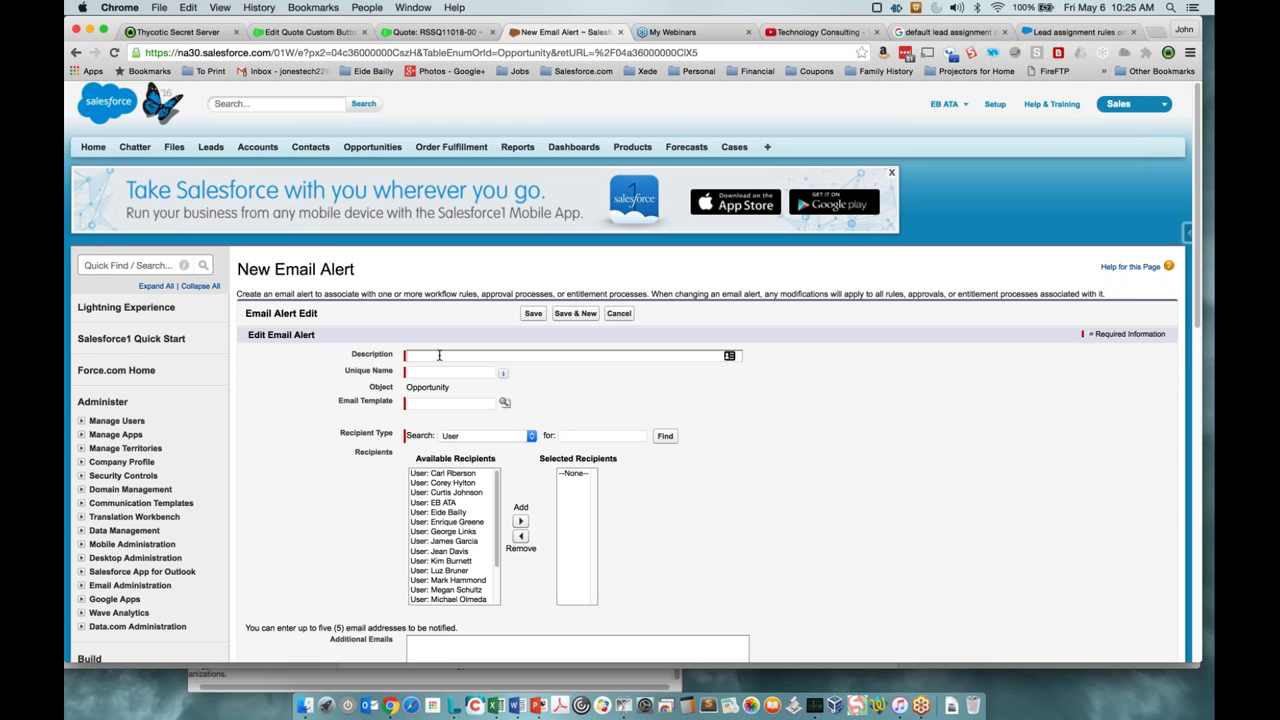
Step: Describe the alert as 'Email Approved Low Disocunt' and choose the First level Discount Approved template
click(439, 355)
text(Email Approved L)
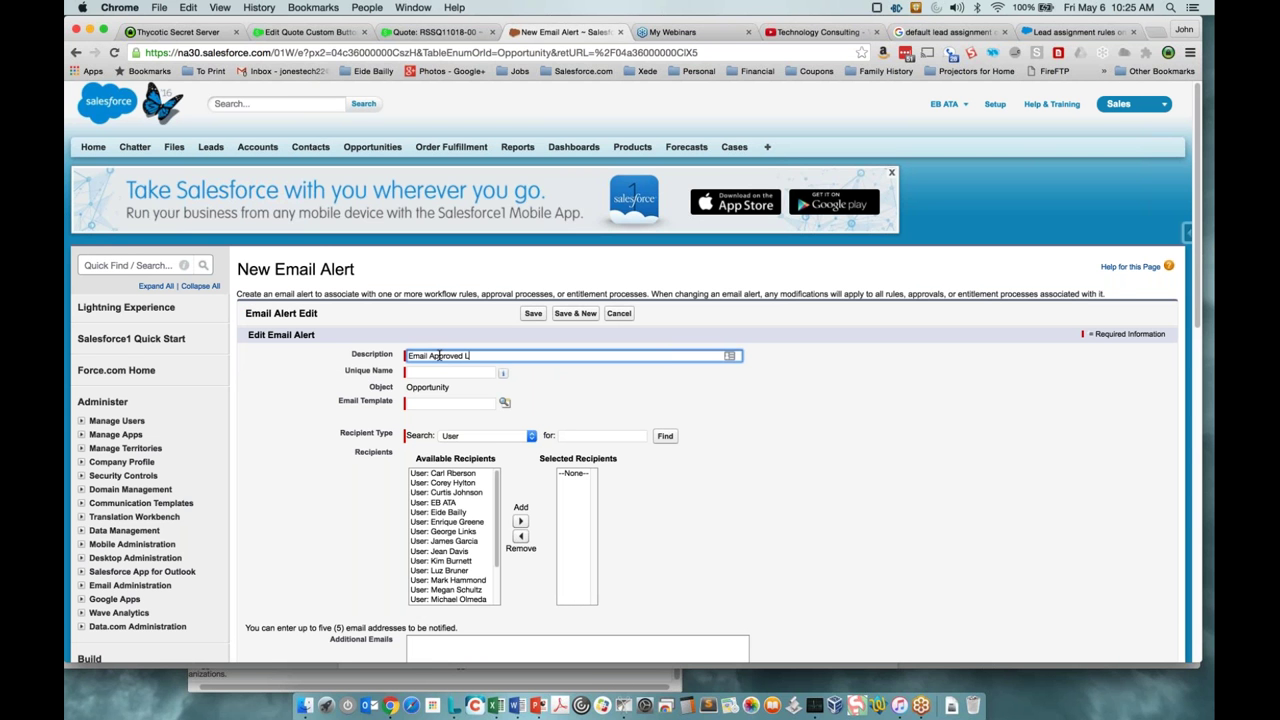
text(ow Disocunt)
key(Tab)
click(437, 403)
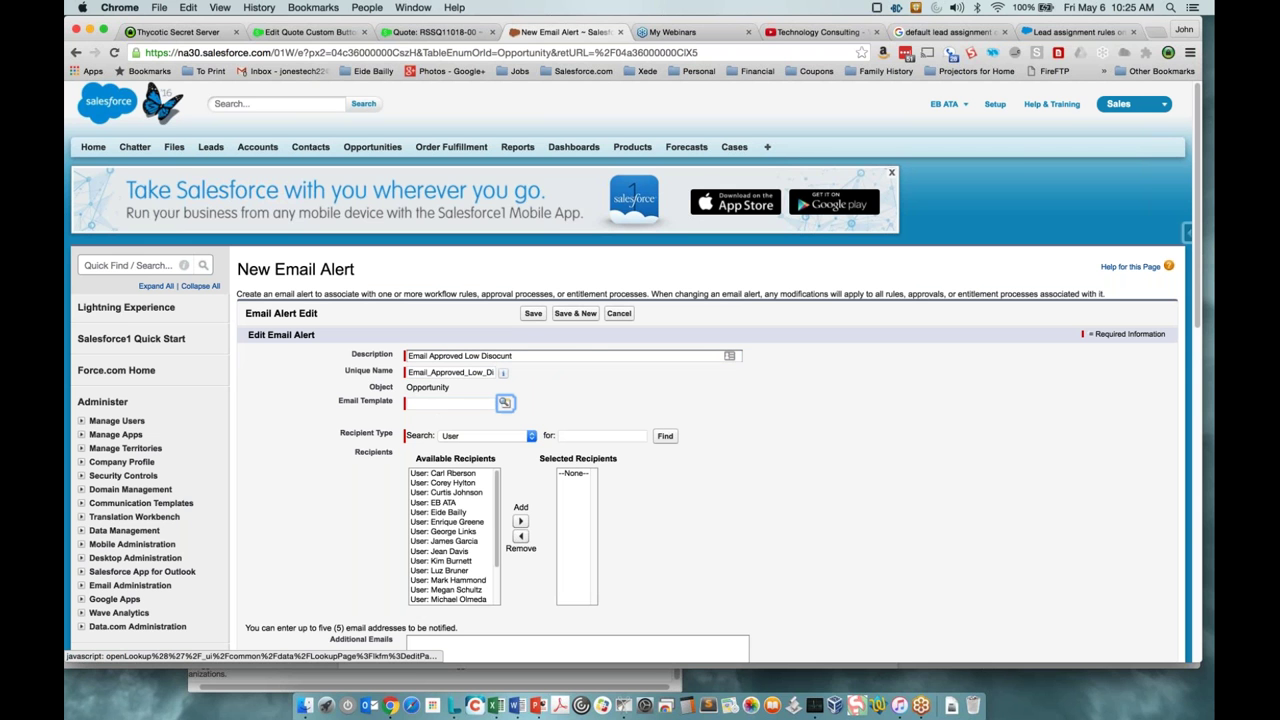
click(505, 402)
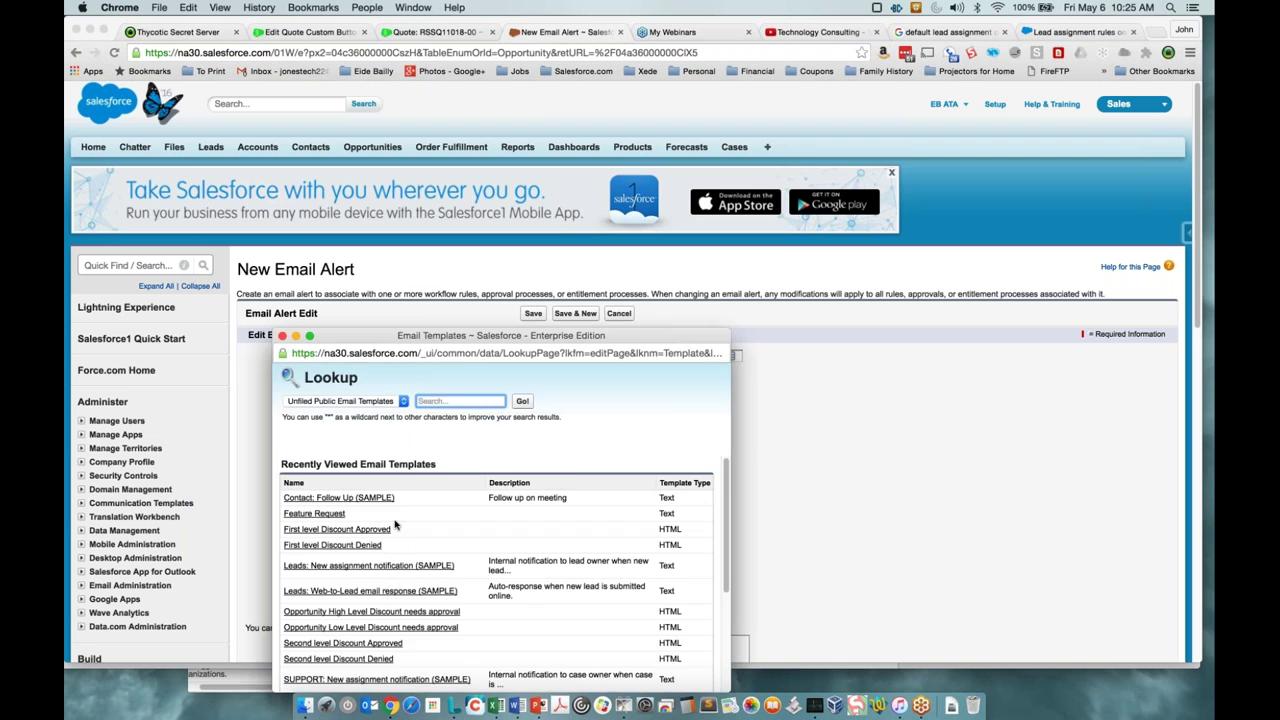
click(360, 449)
Step: Set the recipient type to Owner and add Opportunity Owner as the alert's recipient
click(487, 437)
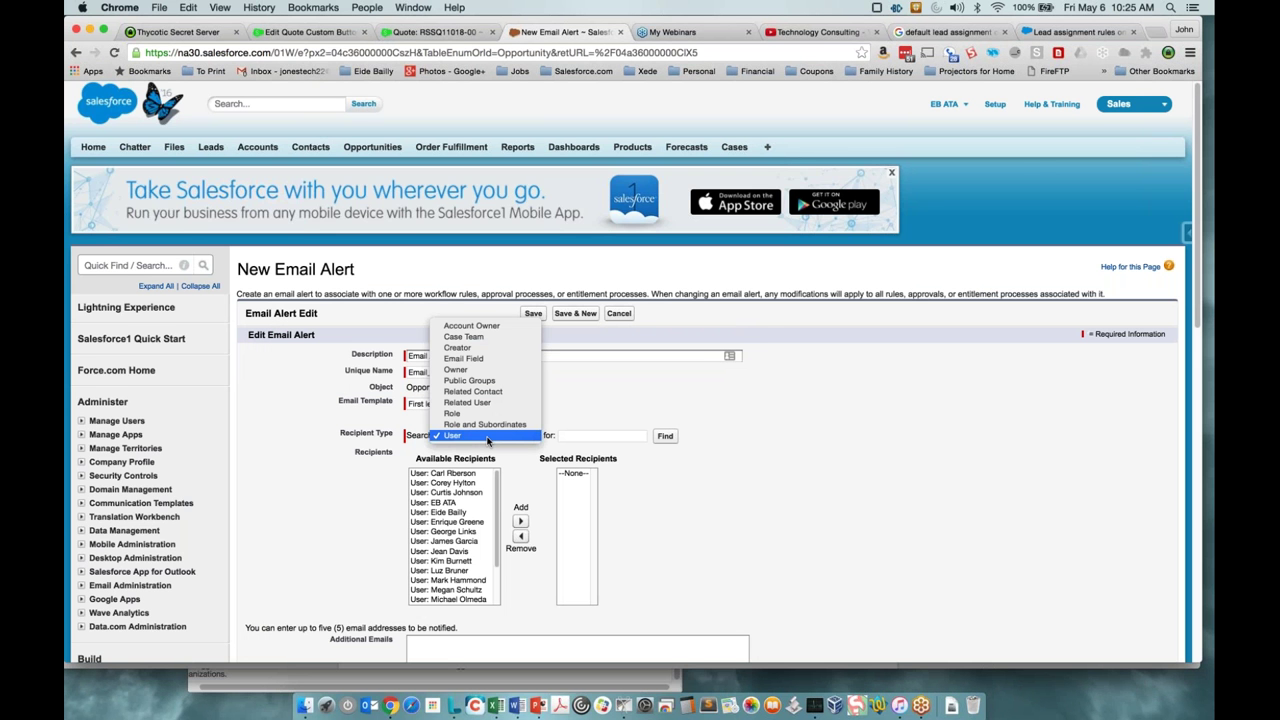
click(480, 402)
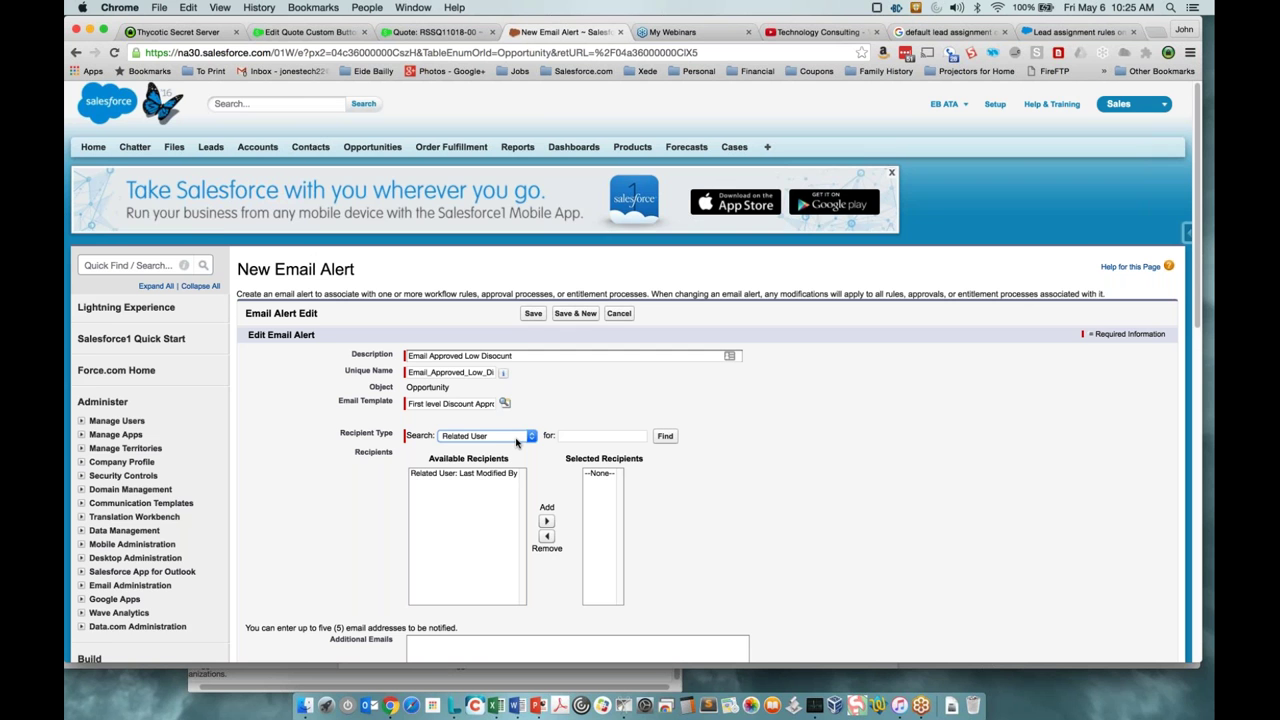
scroll(516, 442, down, 1)
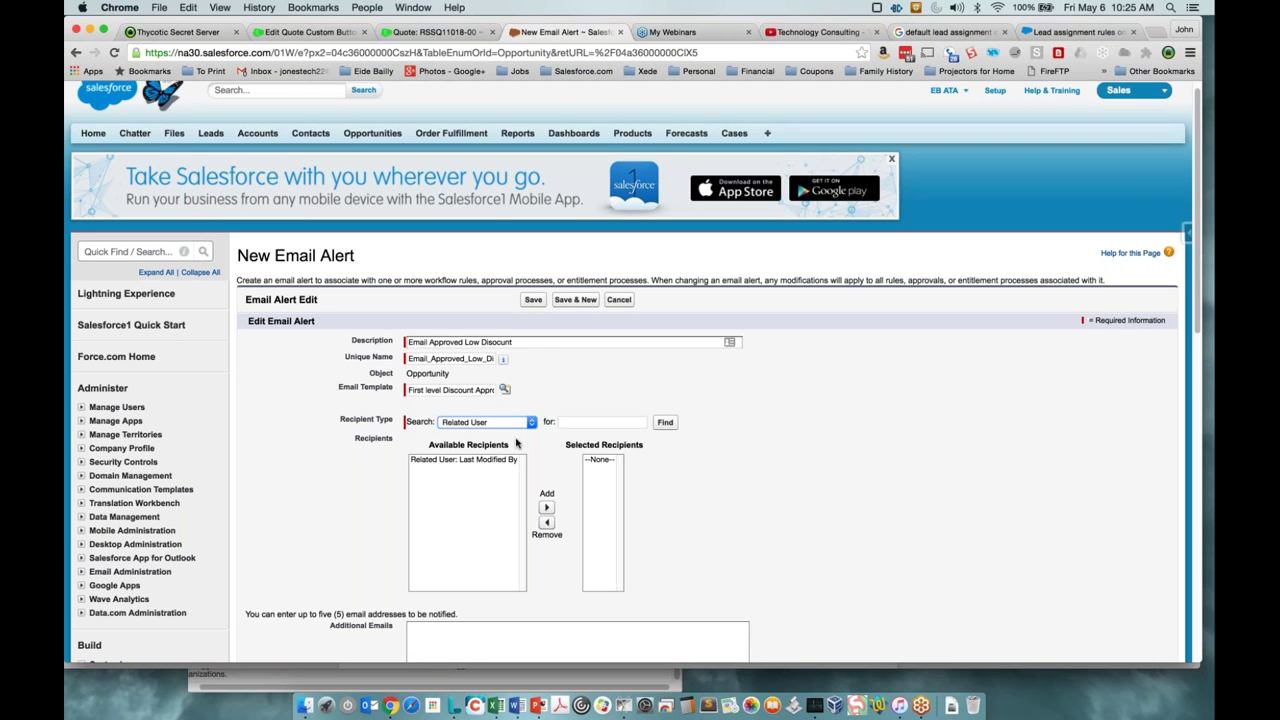
scroll(516, 443, down, 1)
click(486, 405)
click(462, 363)
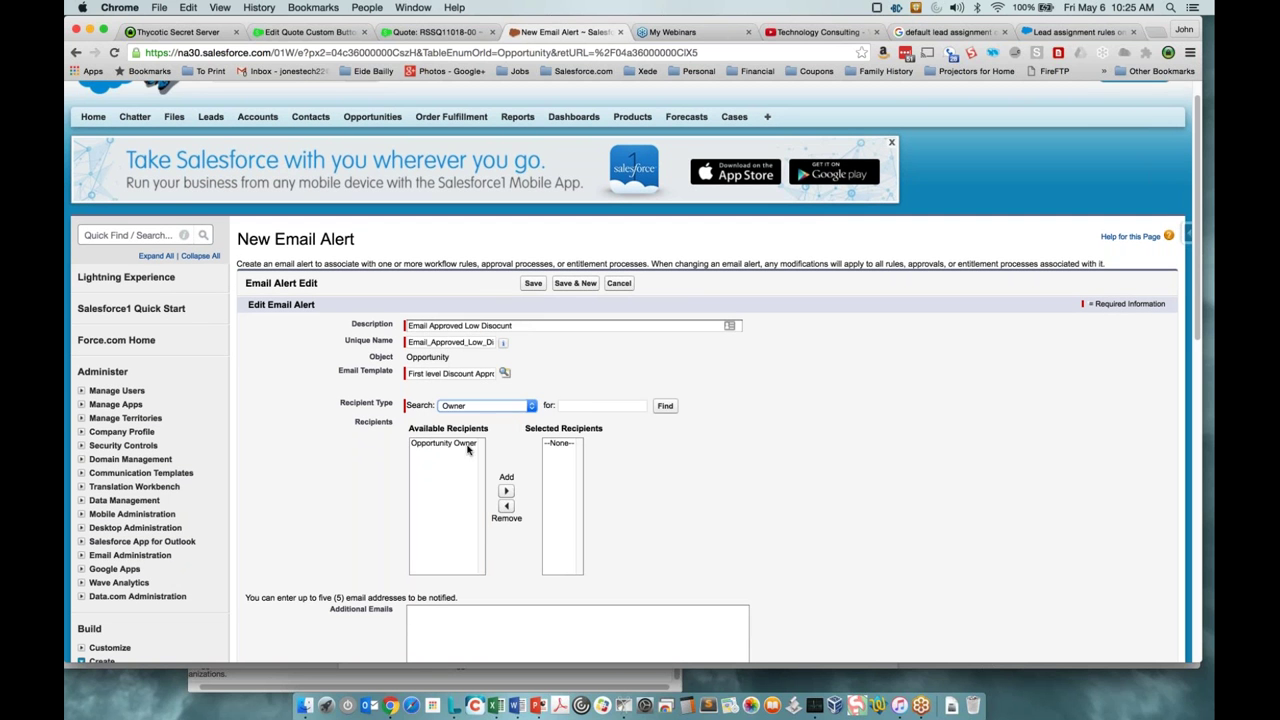
click(444, 442)
click(506, 491)
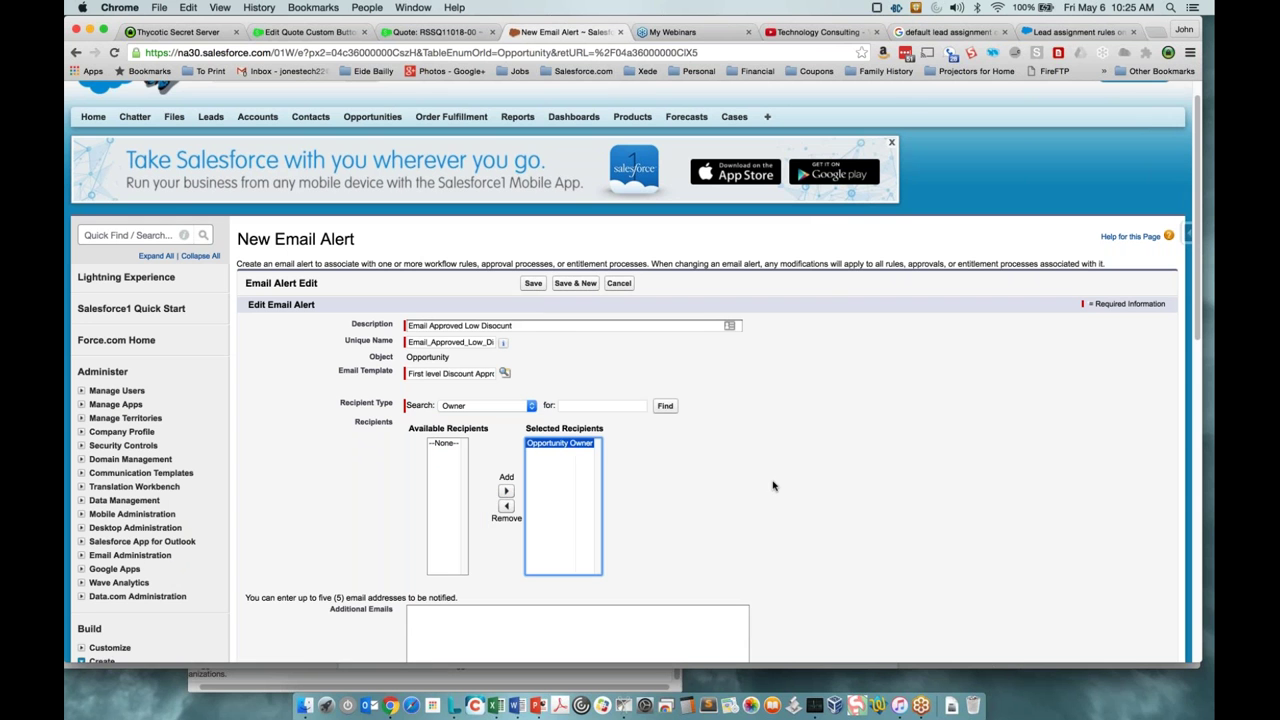
Step: Add Related User: Last Modified By as a recipient, then remove it again
scroll(772, 486, down, 1)
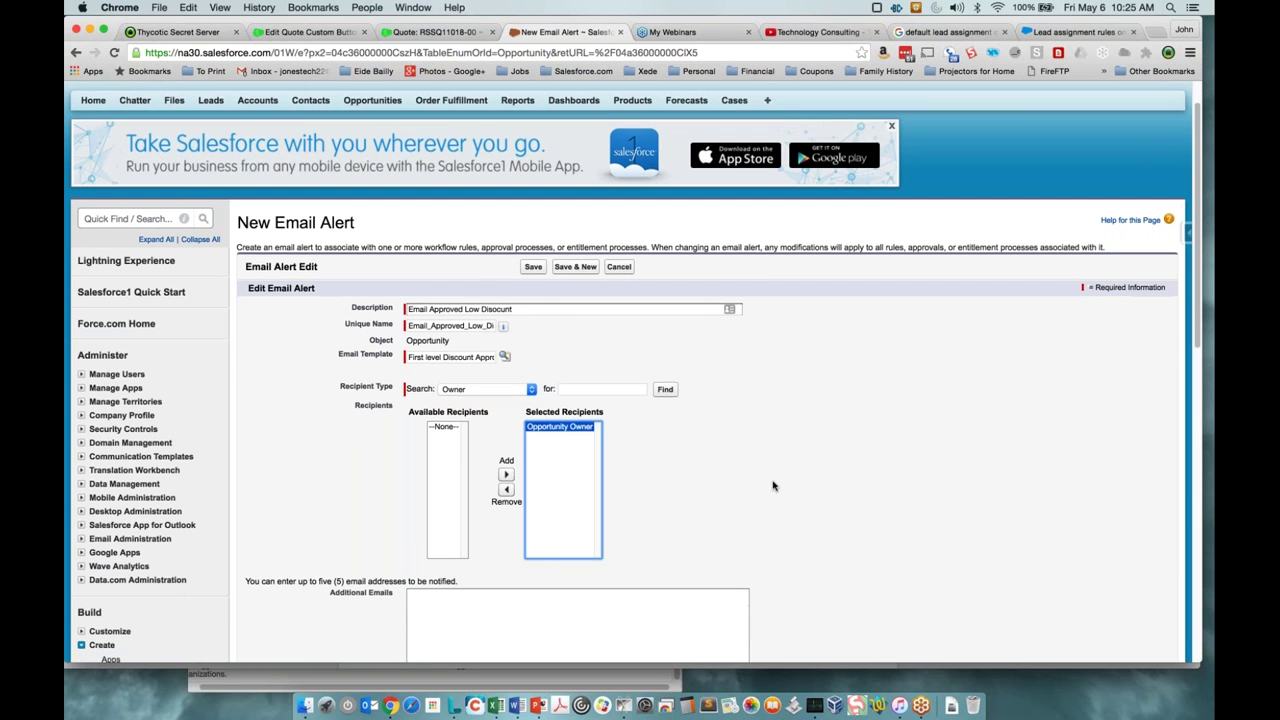
key(Tab)
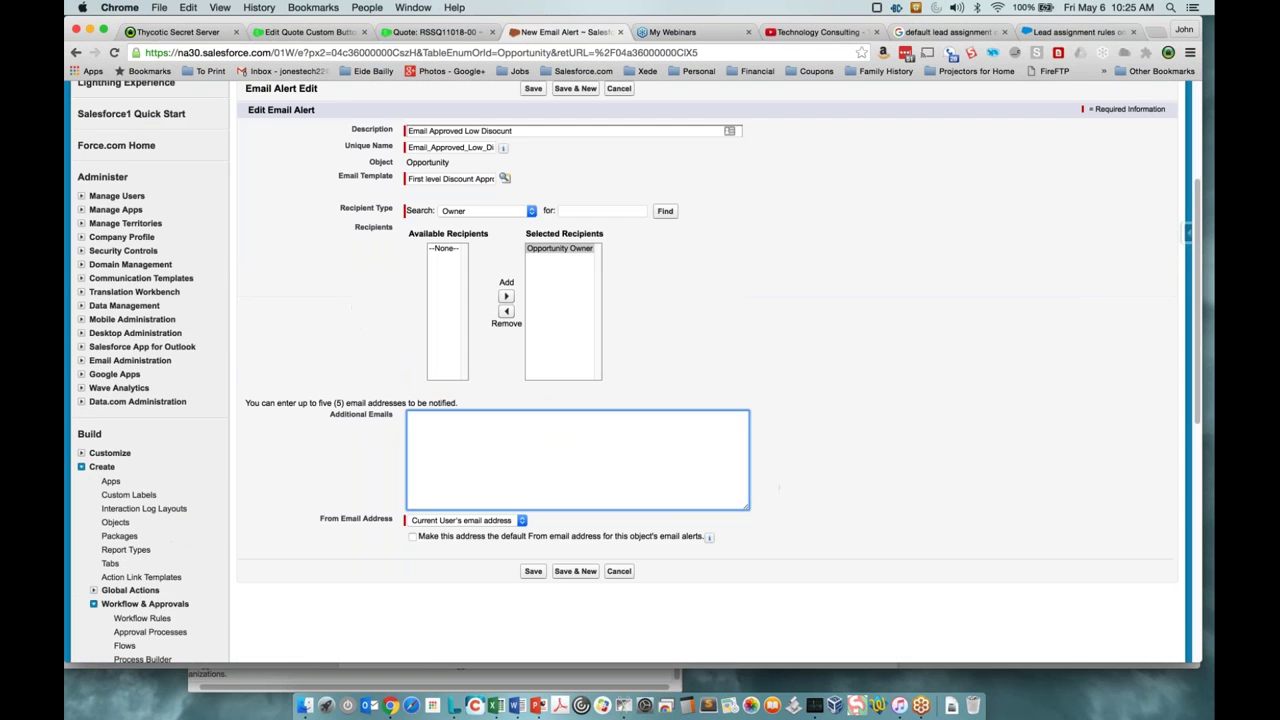
click(487, 212)
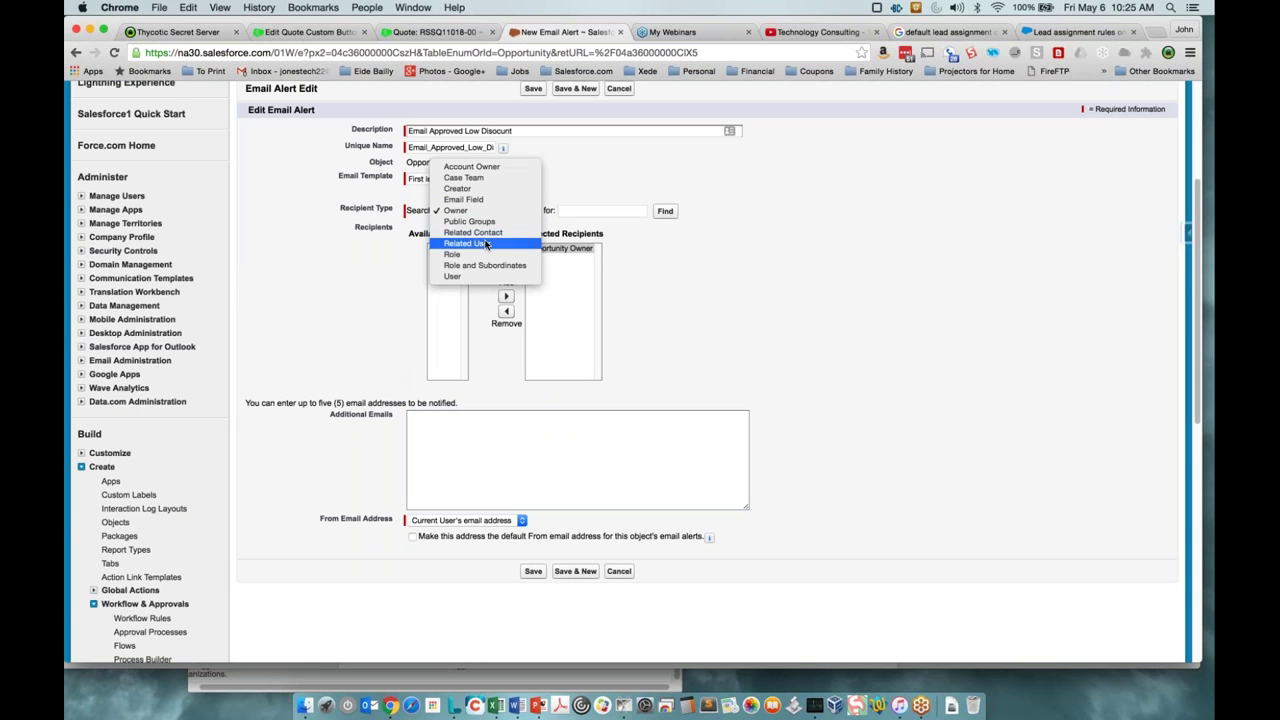
click(468, 244)
click(455, 248)
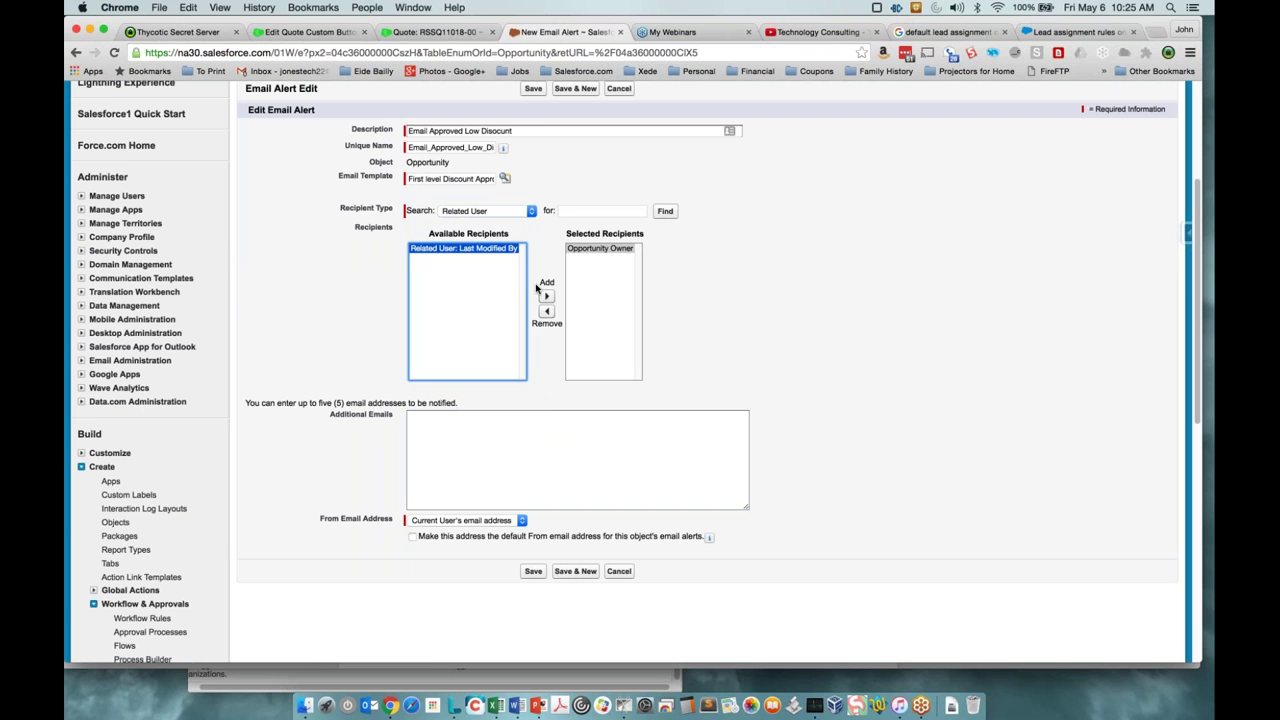
click(546, 296)
click(487, 211)
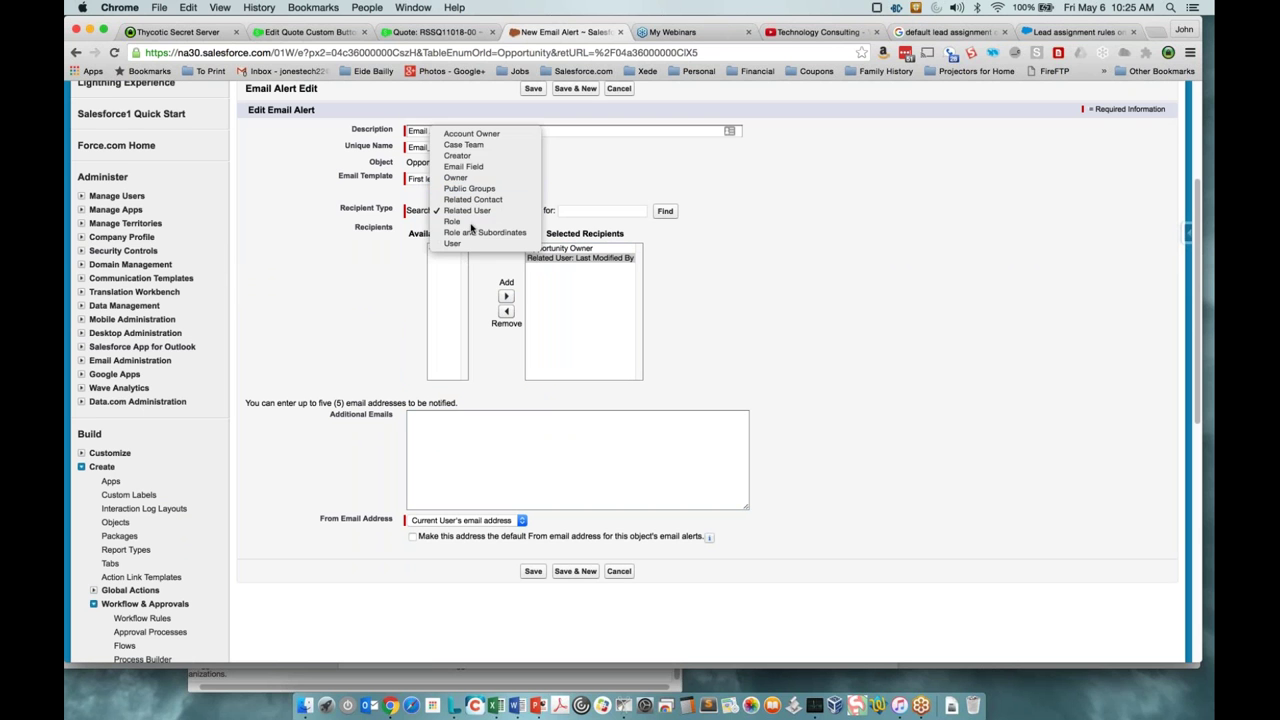
click(462, 199)
click(482, 212)
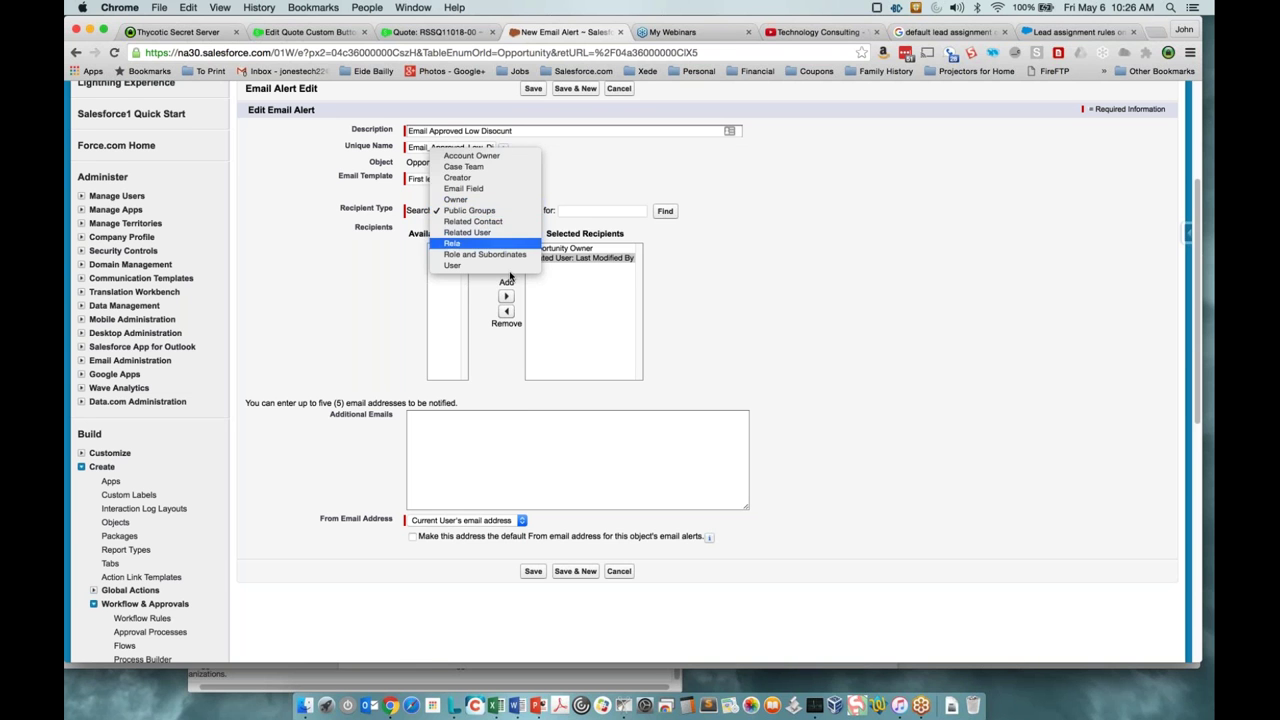
click(585, 258)
click(506, 311)
Step: Enter an additional email address, delete it, and save the alert notifying only Opportunity Owner
click(526, 420)
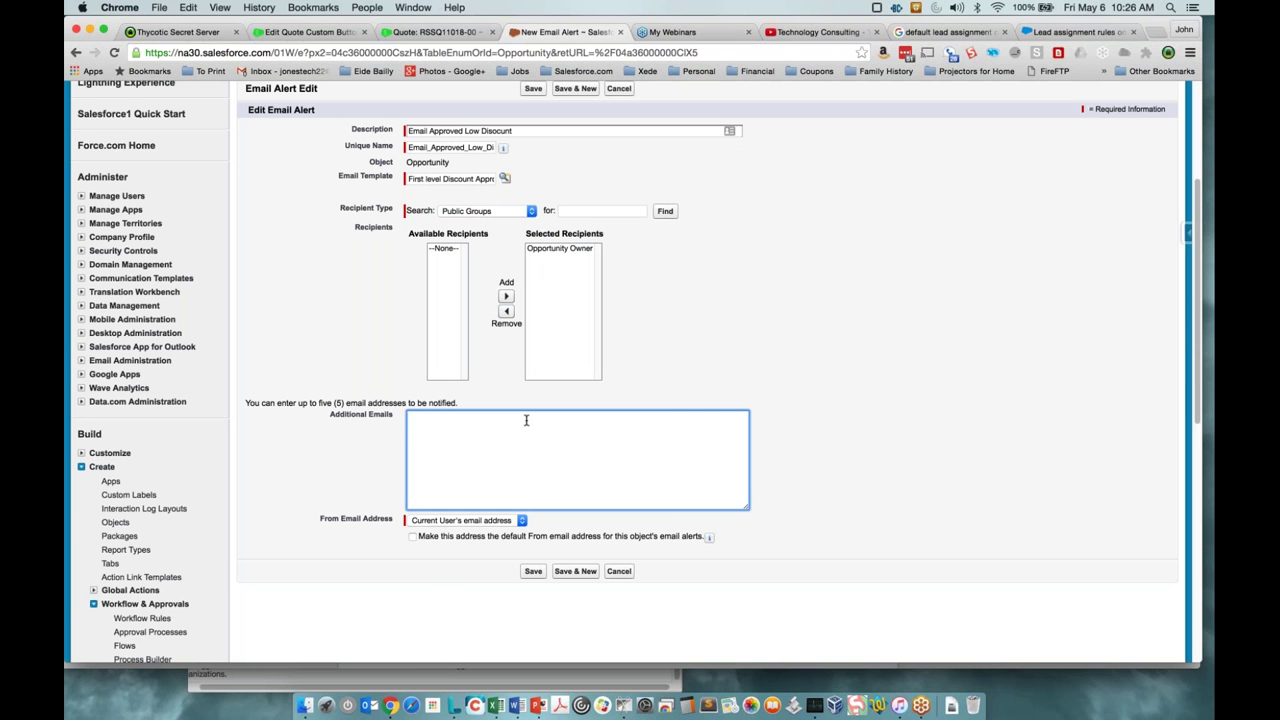
drag(502, 418, 385, 420)
key(BackSpace)
click(532, 573)
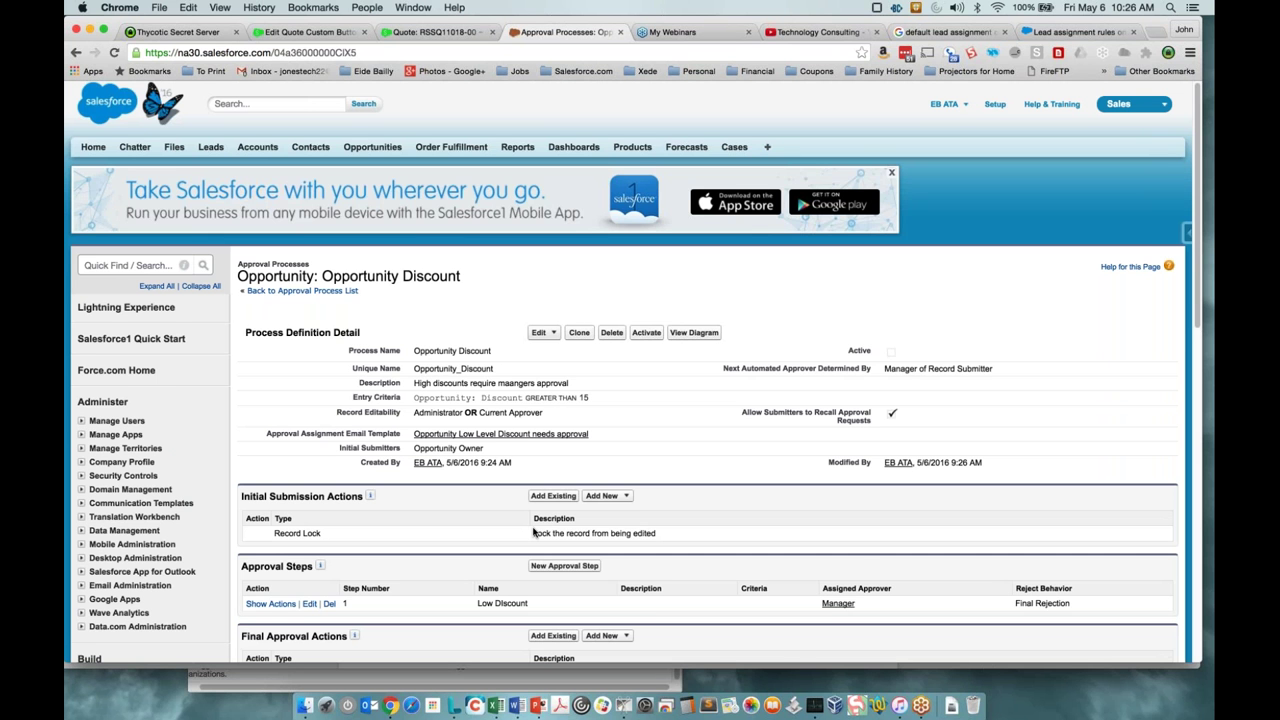
Step: Show the Low Discount step's actions, revealing the Email Approved Low Discount alert on approval
scroll(535, 533, down, 2)
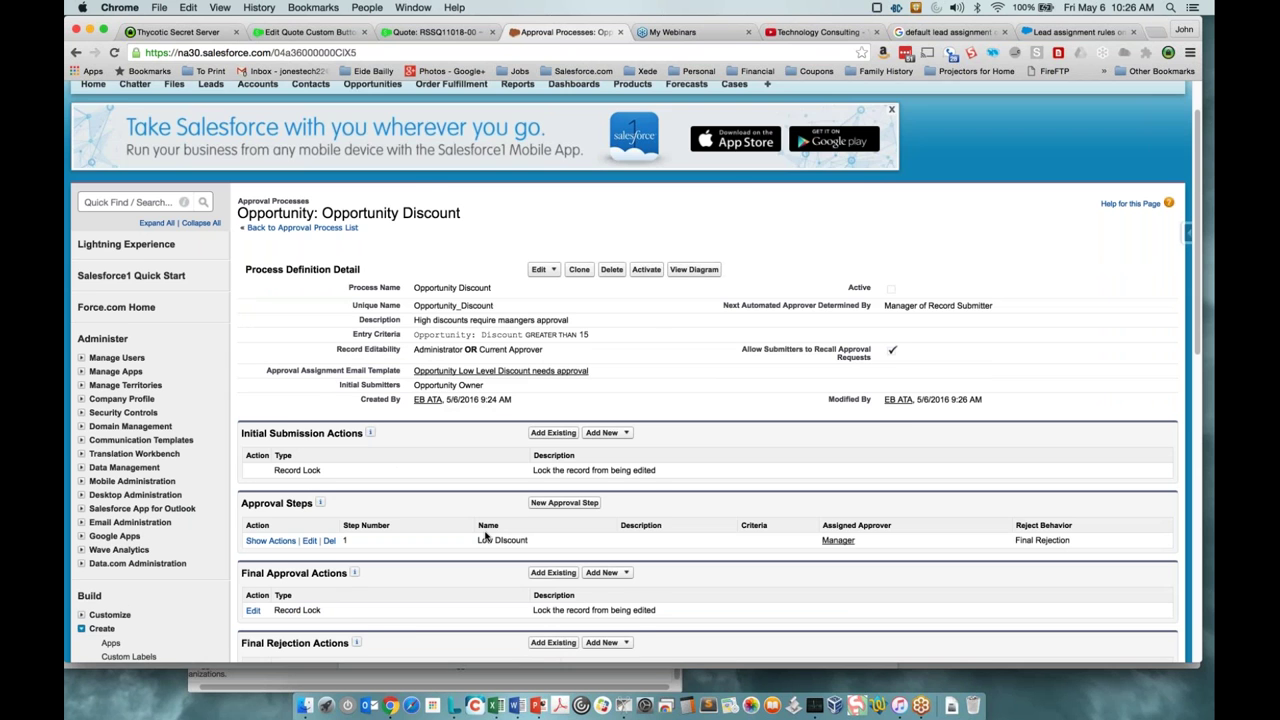
scroll(486, 537, down, 4)
drag(414, 203, 590, 203)
click(596, 203)
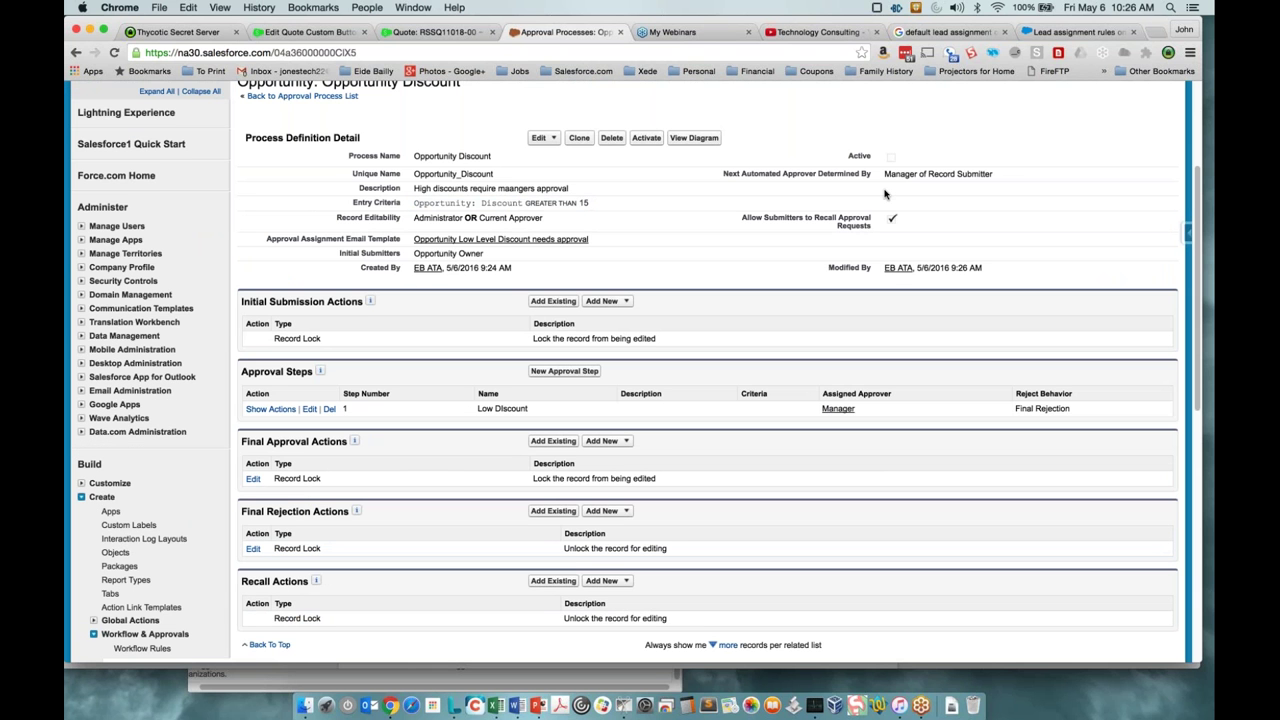
double_click(903, 156)
click(904, 157)
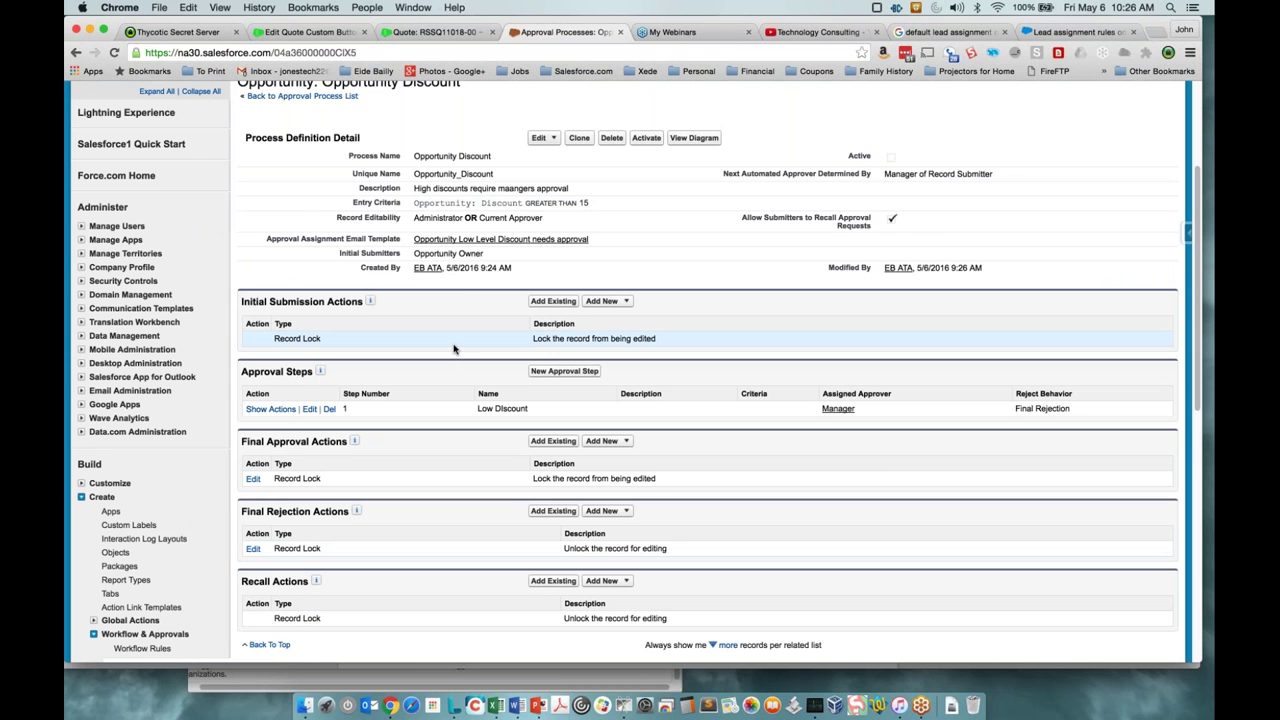
scroll(453, 348, down, 1)
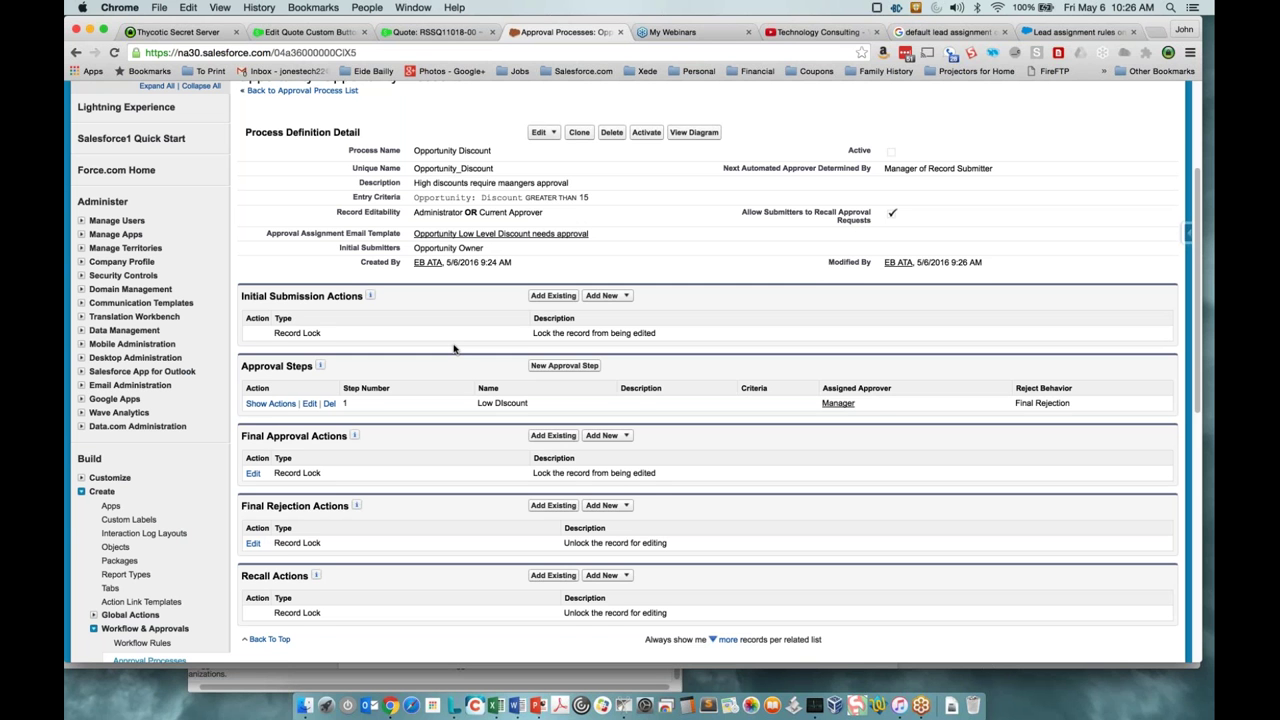
scroll(453, 348, down, 1)
scroll(453, 348, down, 1)
triple_click(378, 324)
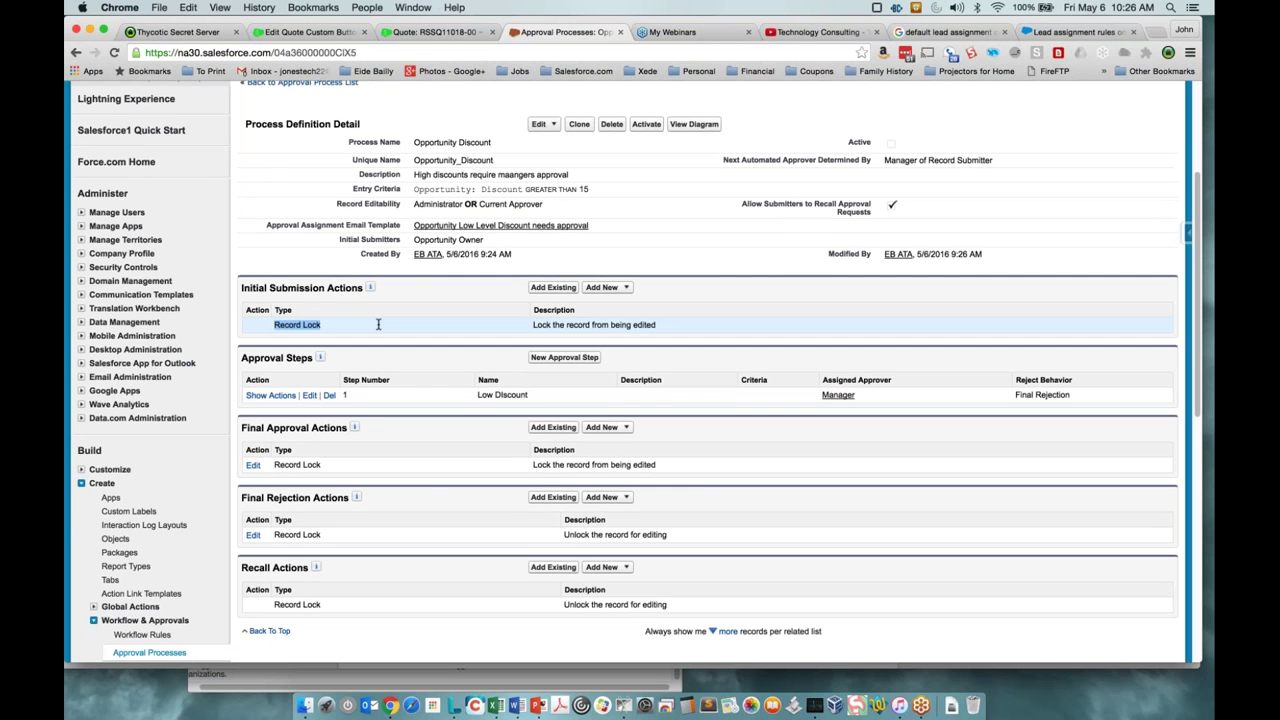
click(270, 395)
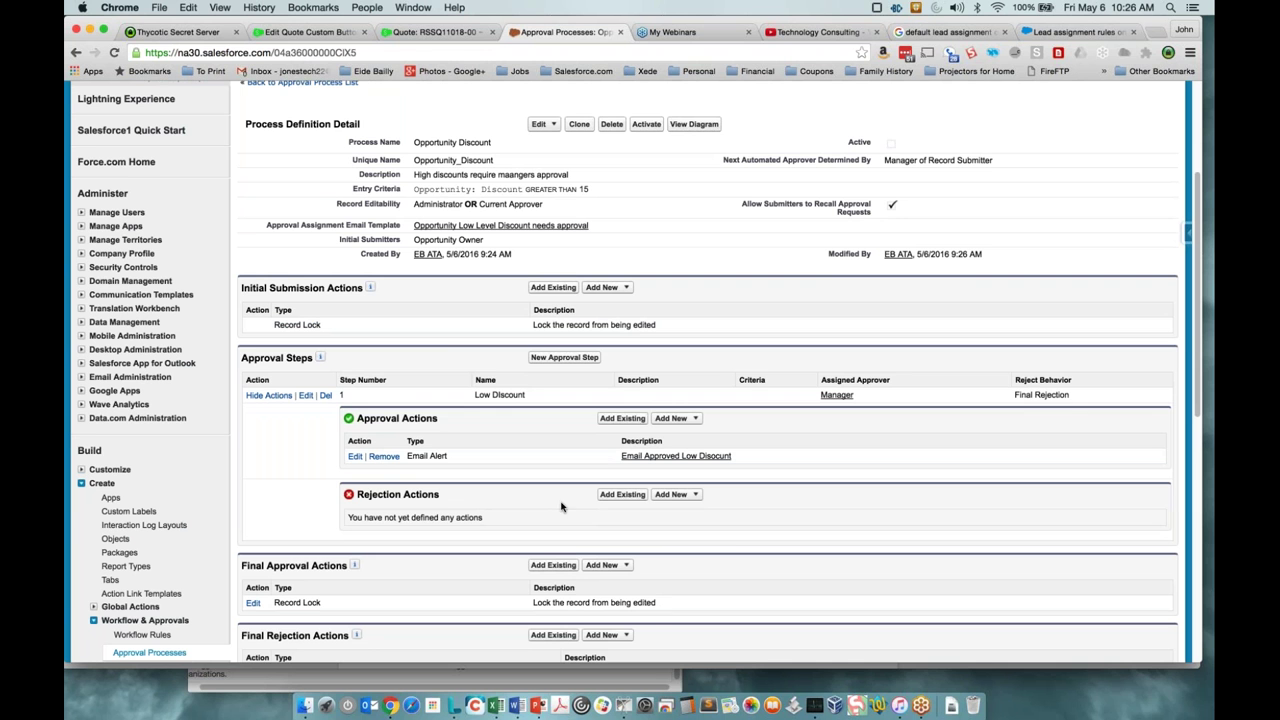
Step: Create rejection email alert 'Email Low Discount Rejection' using First level Discount Denied, notifying Opportunity Owner
click(694, 495)
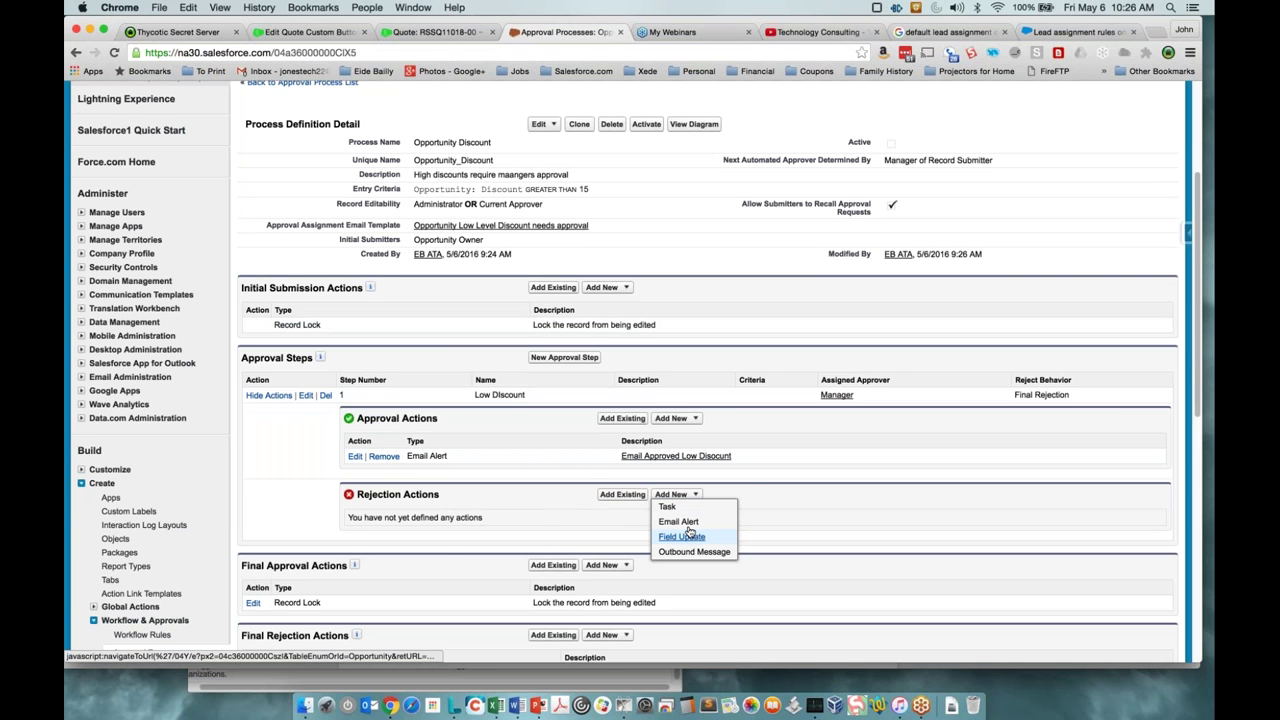
click(678, 521)
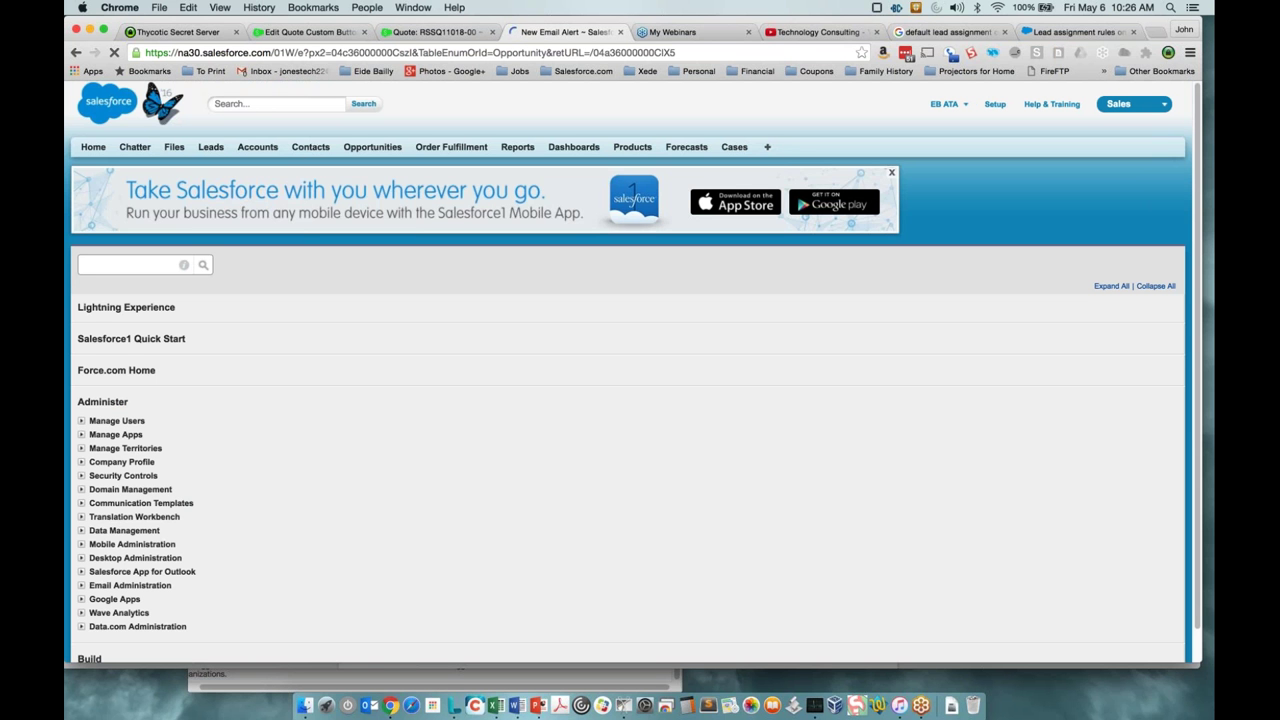
text(Email Low Discoun)
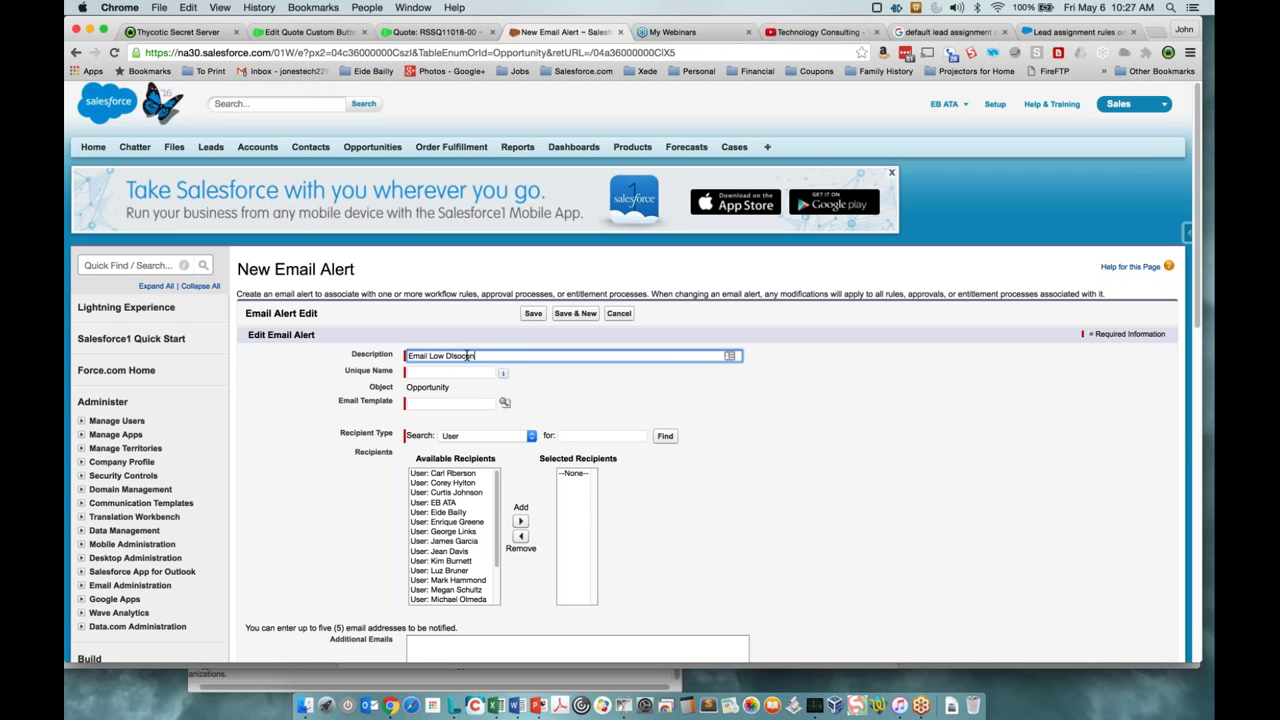
text(t Rejection)
key(Tab)
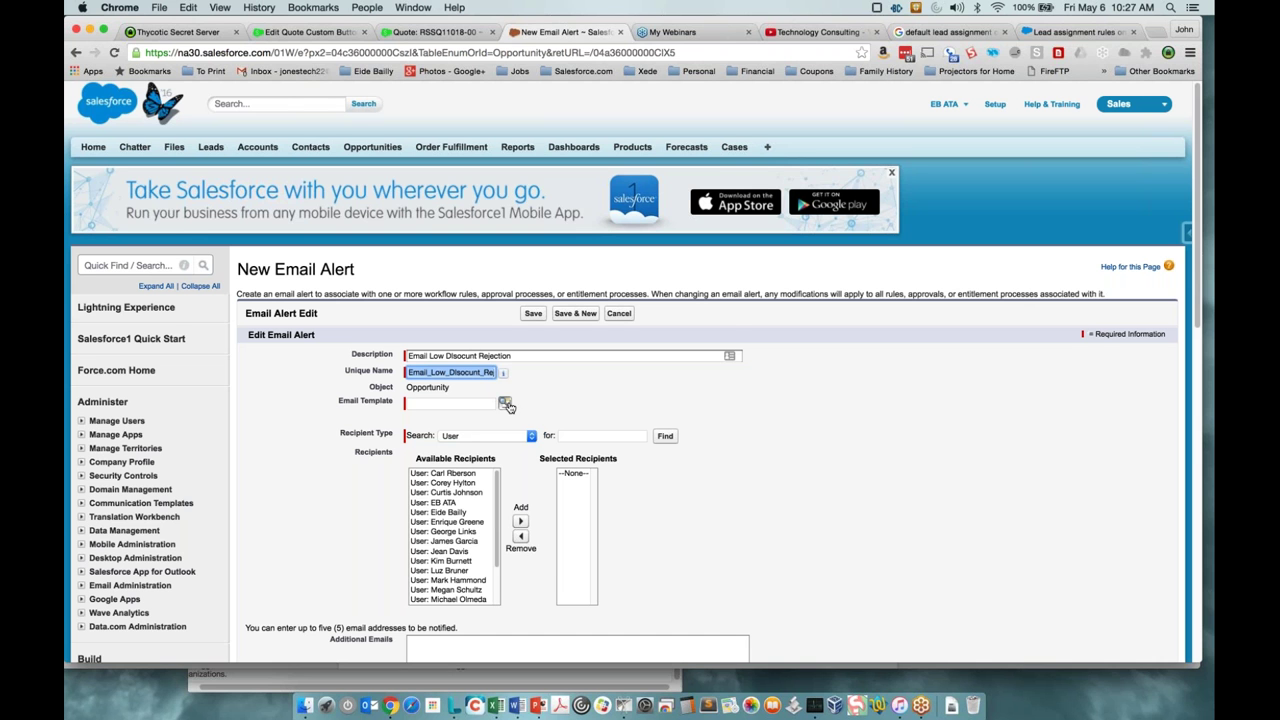
click(506, 404)
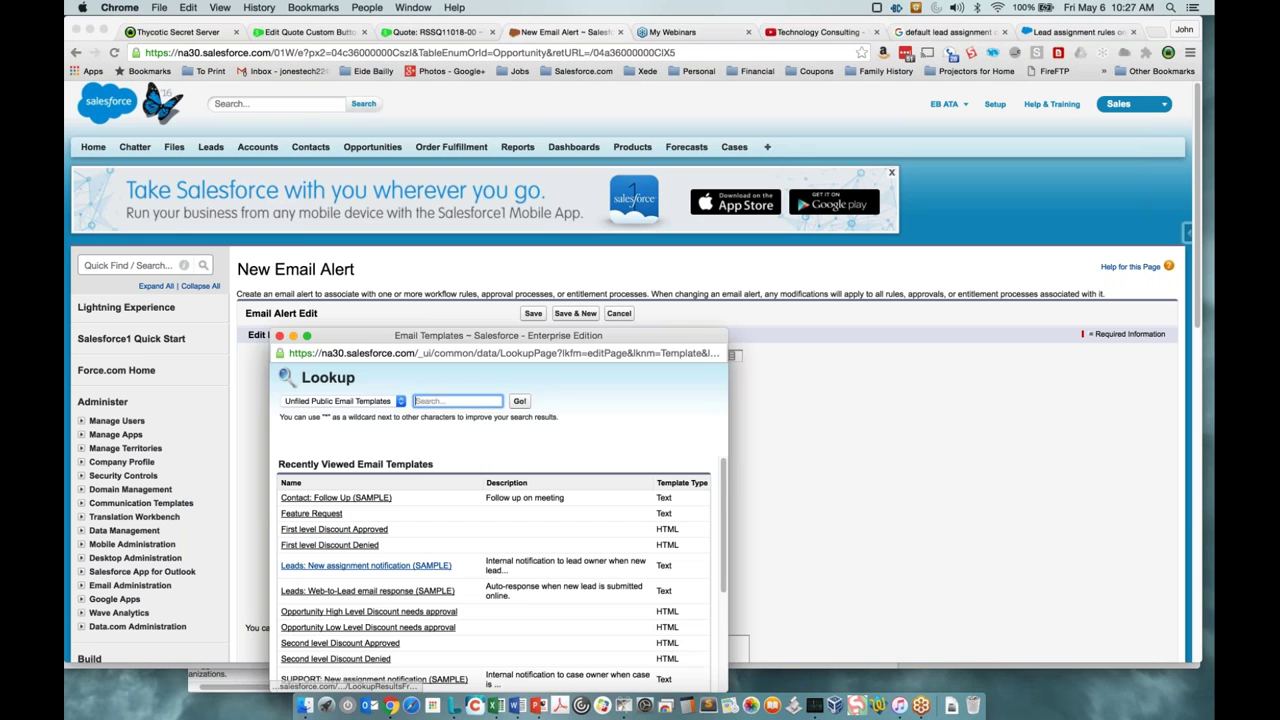
click(320, 452)
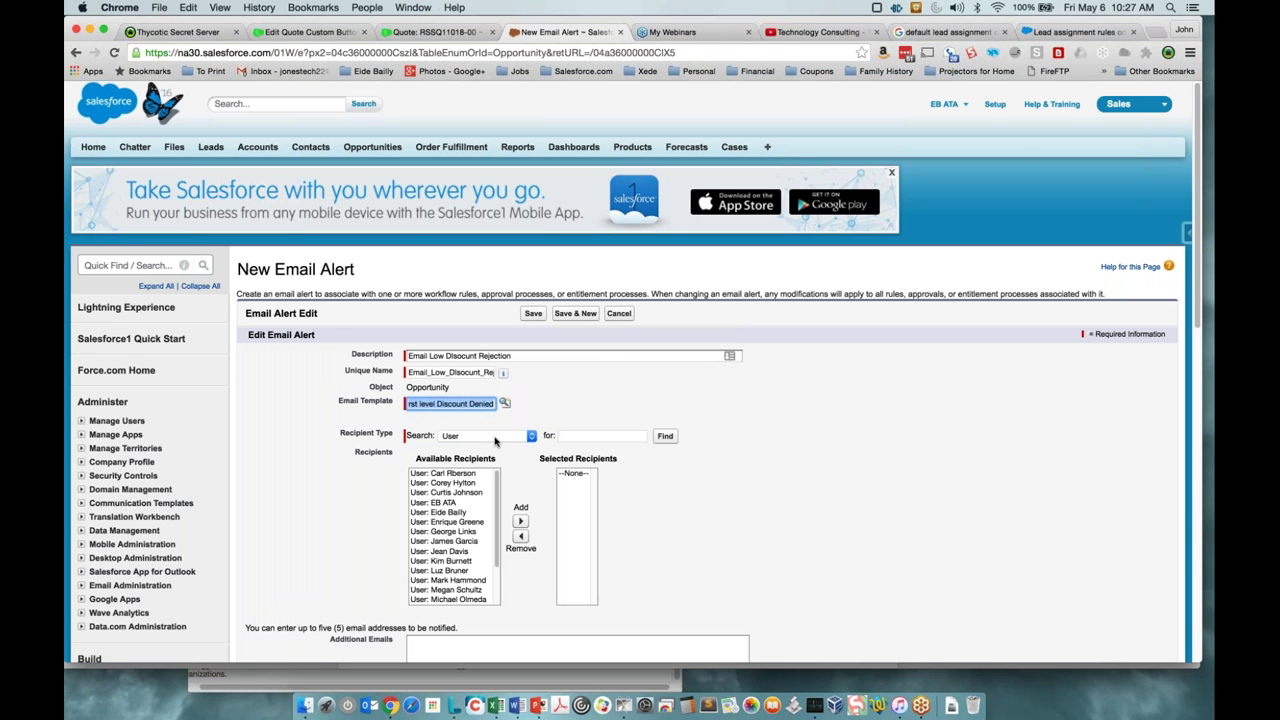
click(495, 436)
click(470, 346)
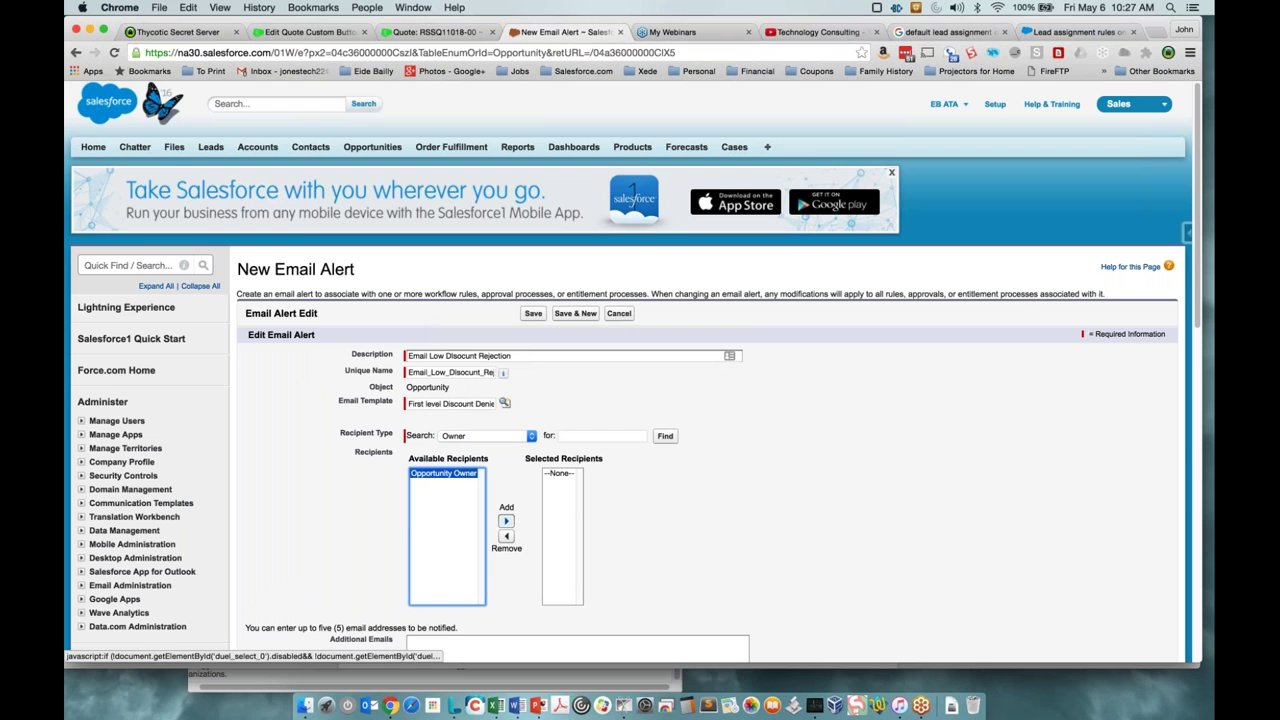
click(506, 521)
click(533, 313)
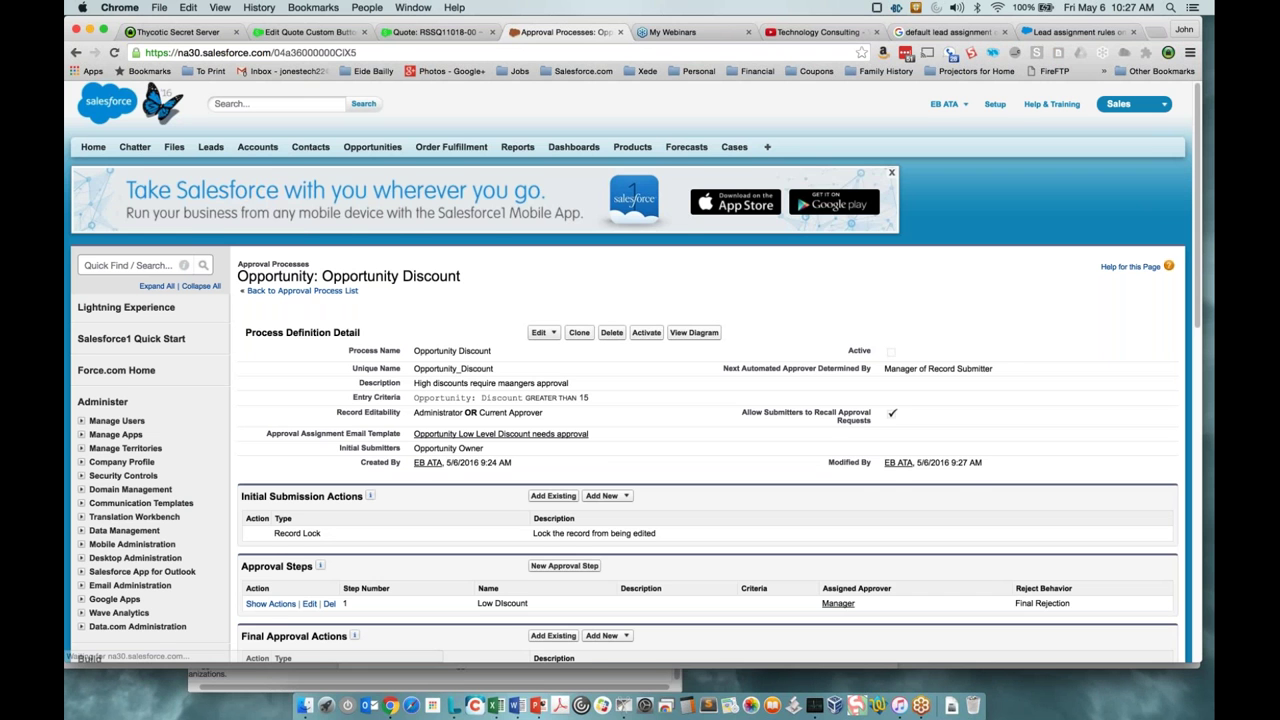
Step: Create the Remove Discount rejection field update that sets the opportunity's Discount to blank
scroll(633, 400, down, 1)
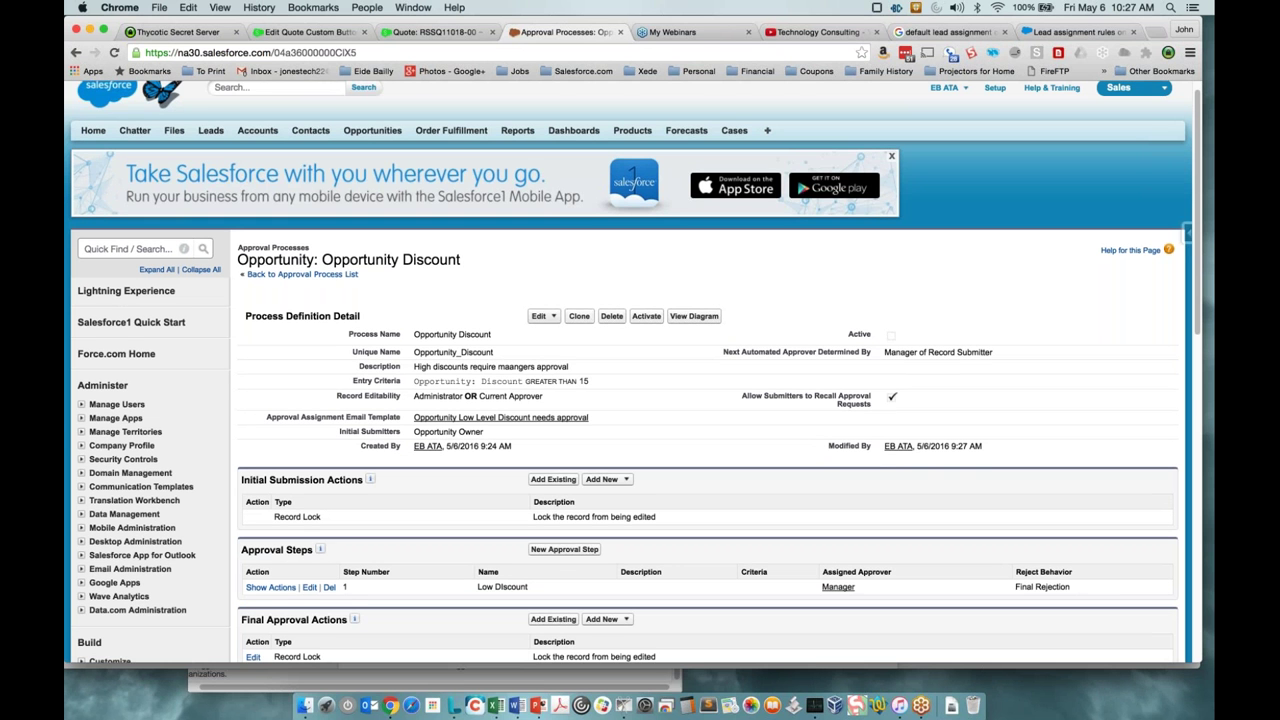
scroll(275, 425, down, 5)
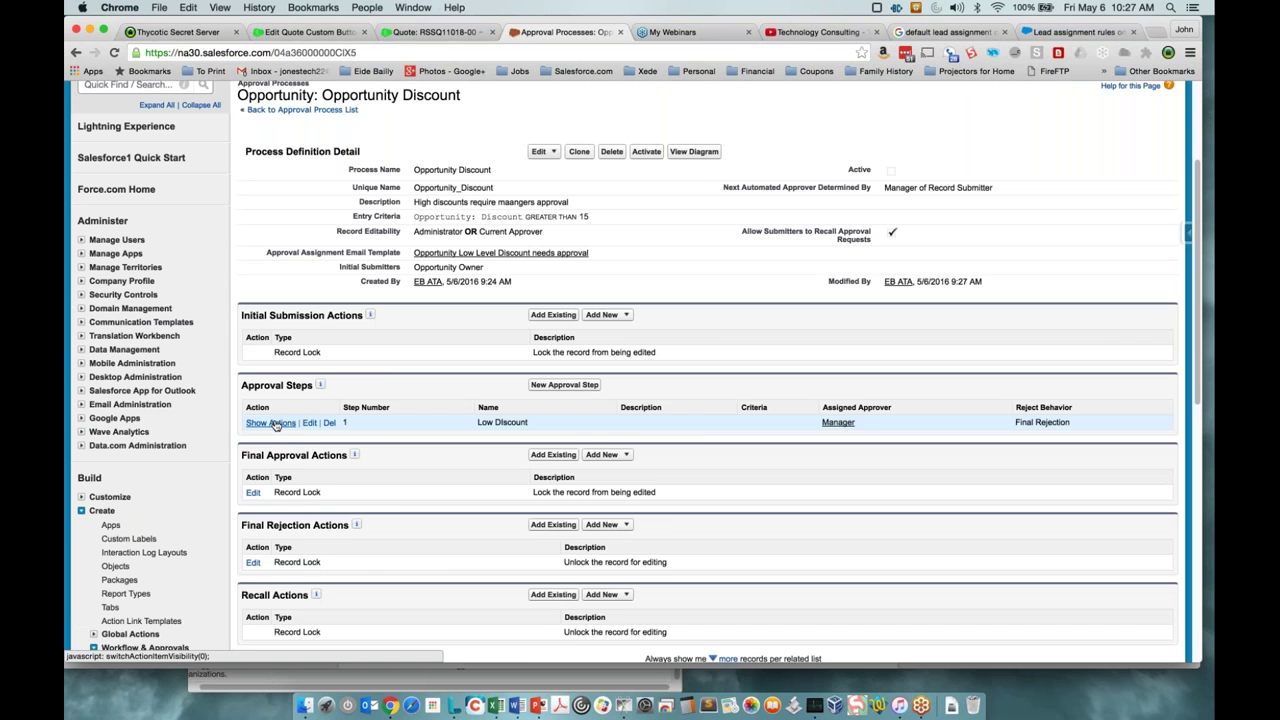
click(275, 424)
click(690, 560)
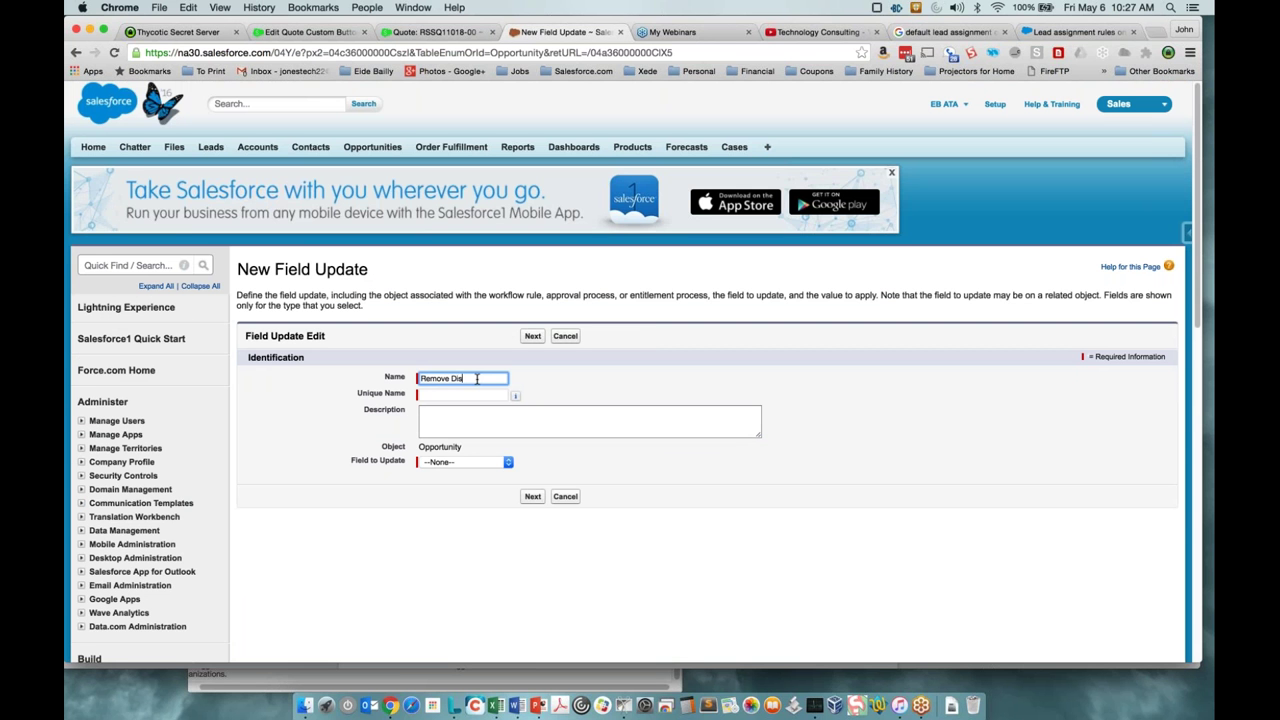
text(count)
key(Tab)
click(479, 466)
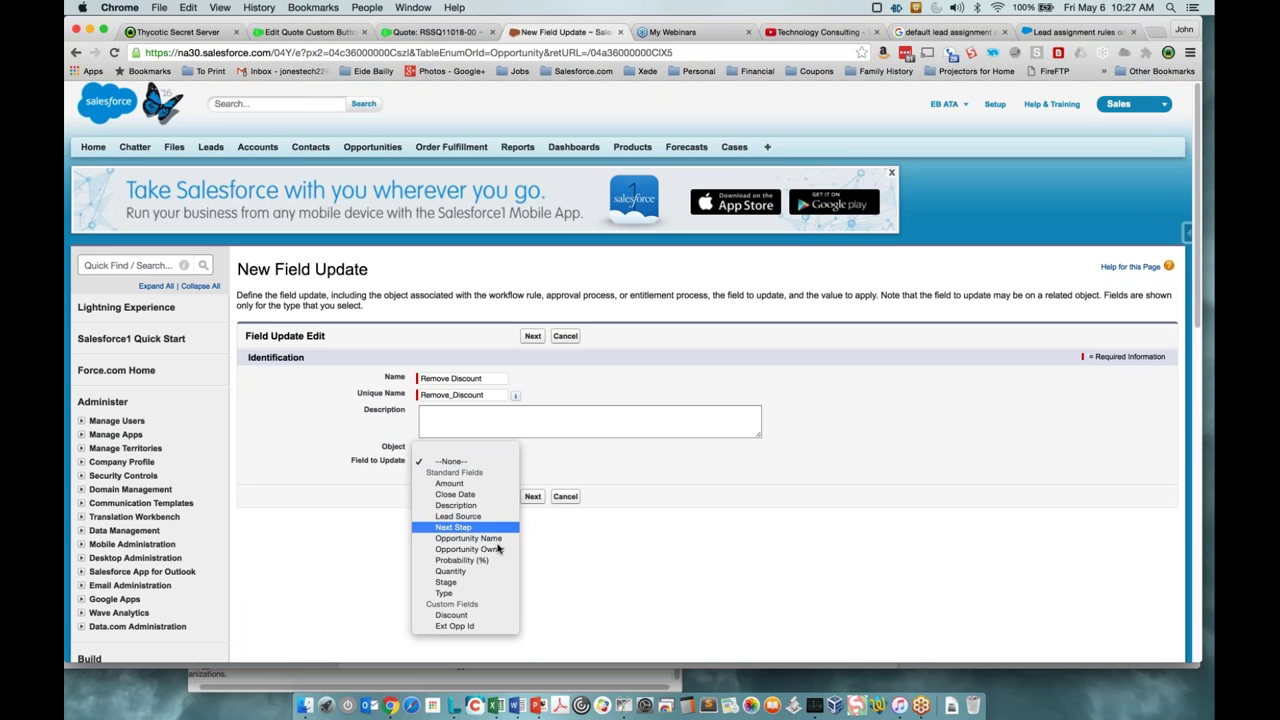
click(470, 615)
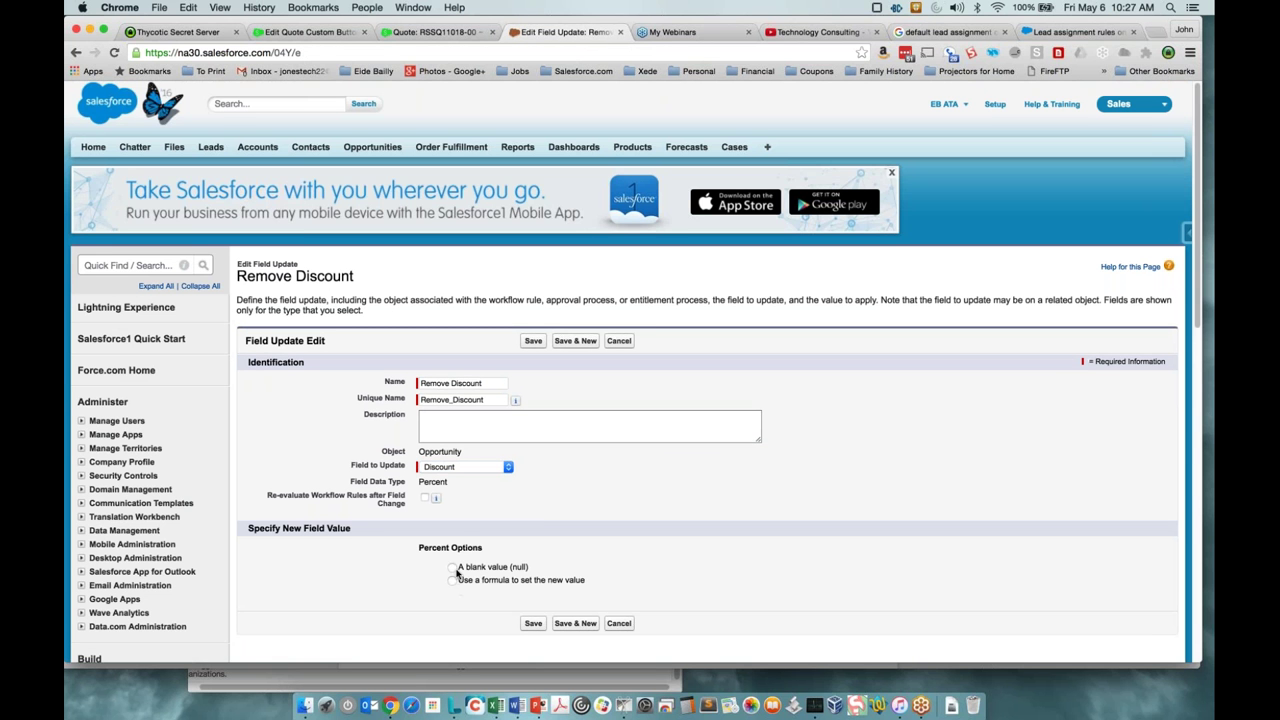
click(452, 567)
click(534, 623)
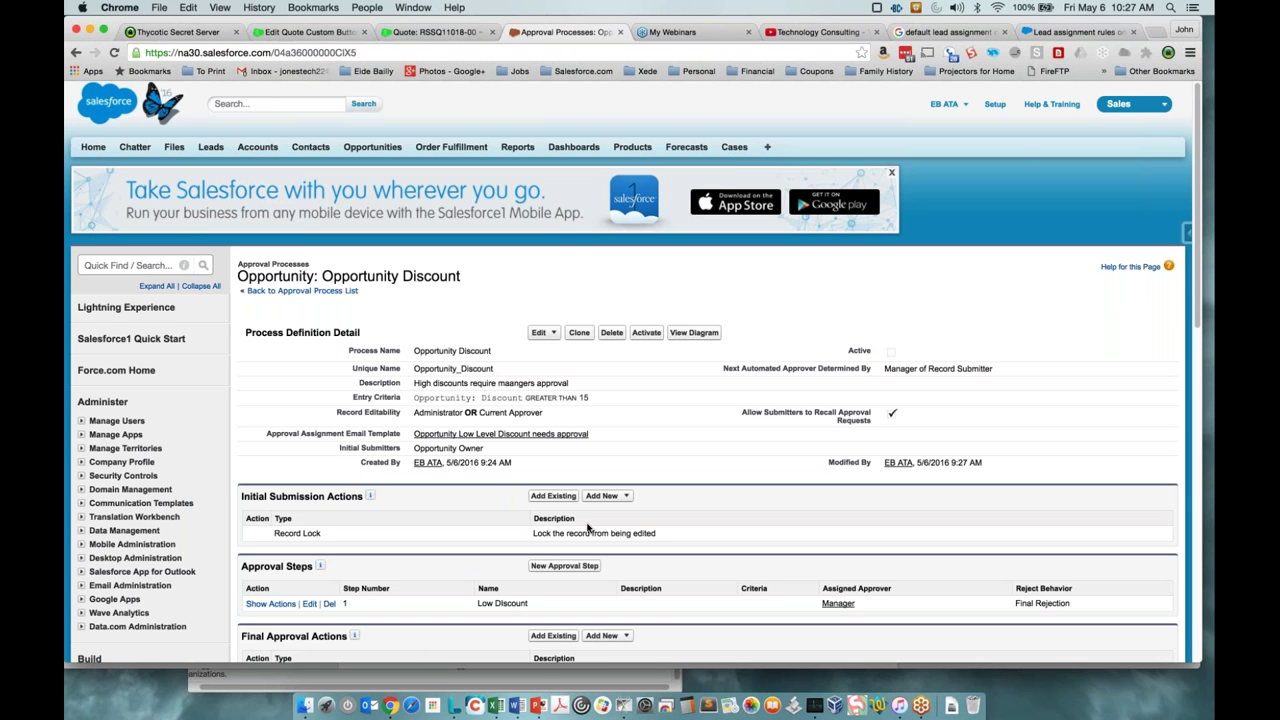
Step: Verify Remove Discount under Low Discount's rejection actions, then start a High Discount approval step
scroll(587, 528, down, 1)
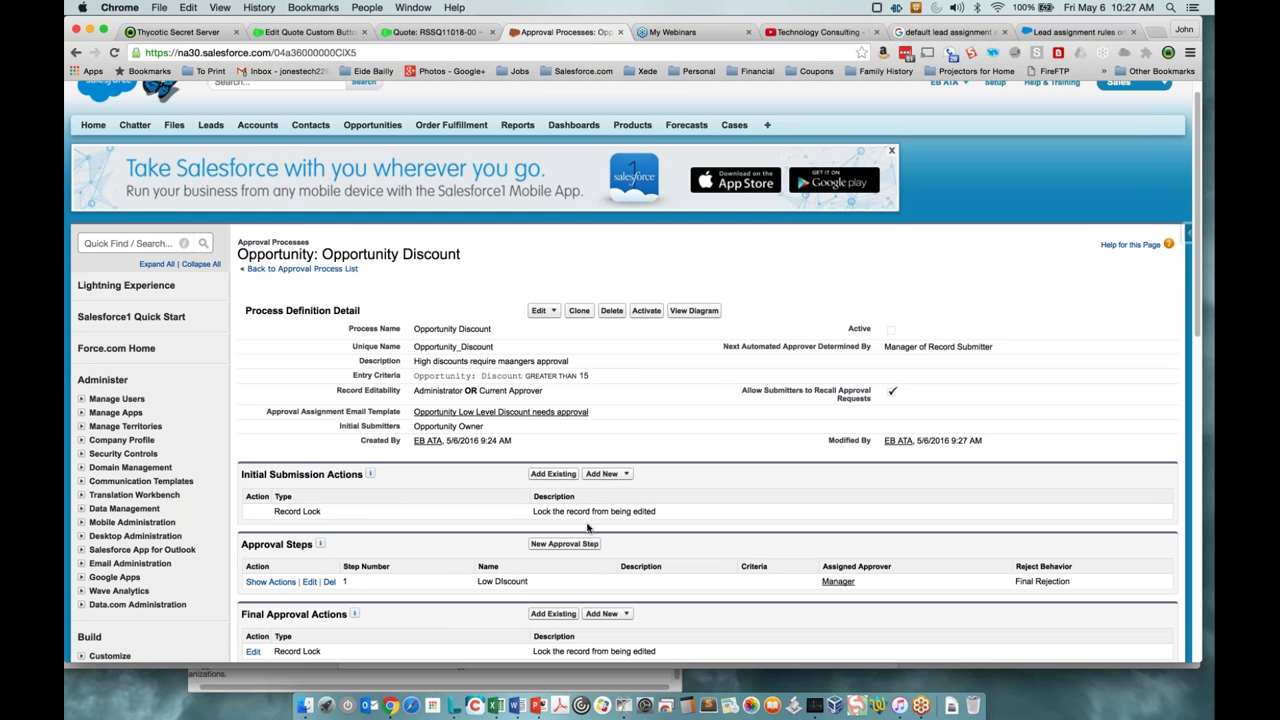
scroll(587, 528, down, 5)
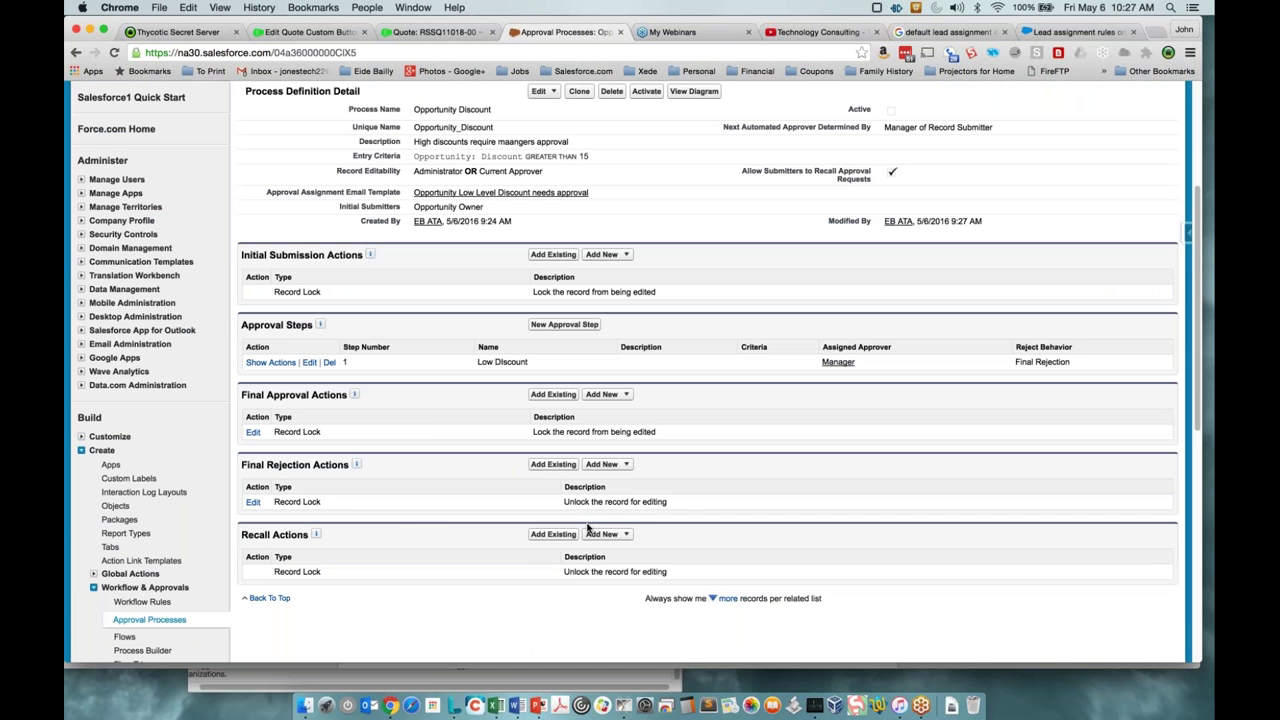
click(270, 362)
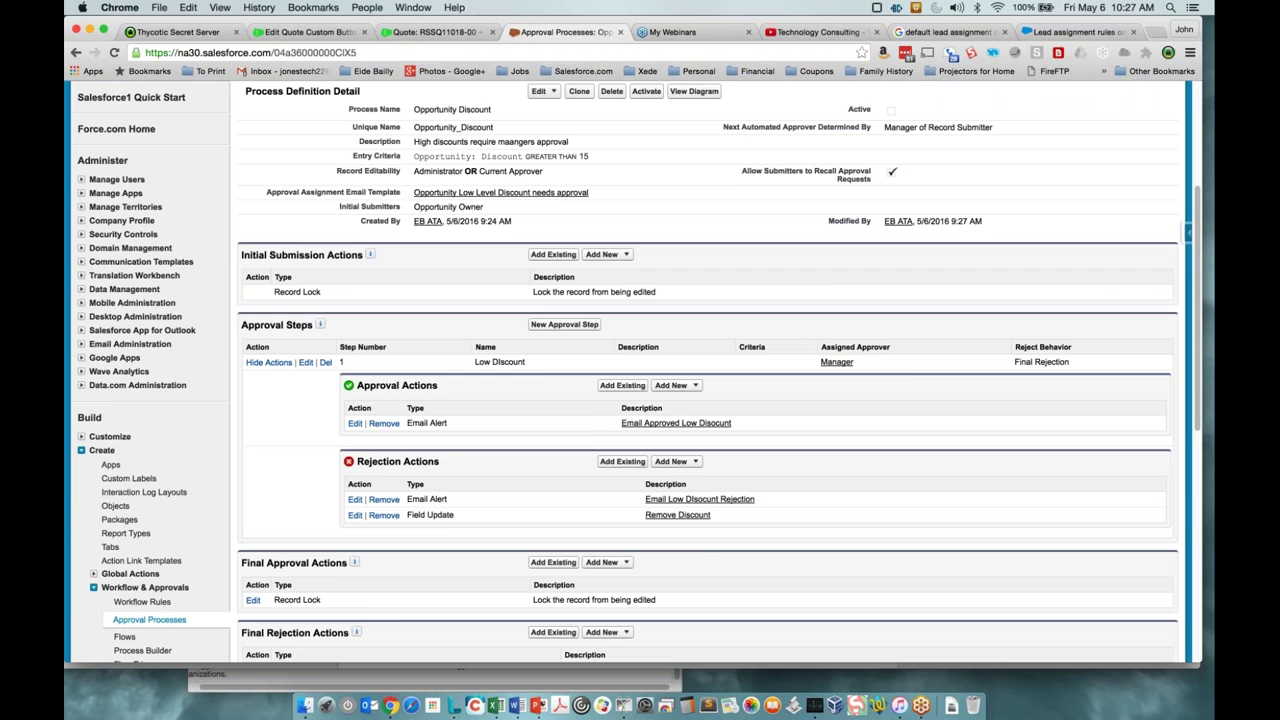
scroll(648, 210, up, 5)
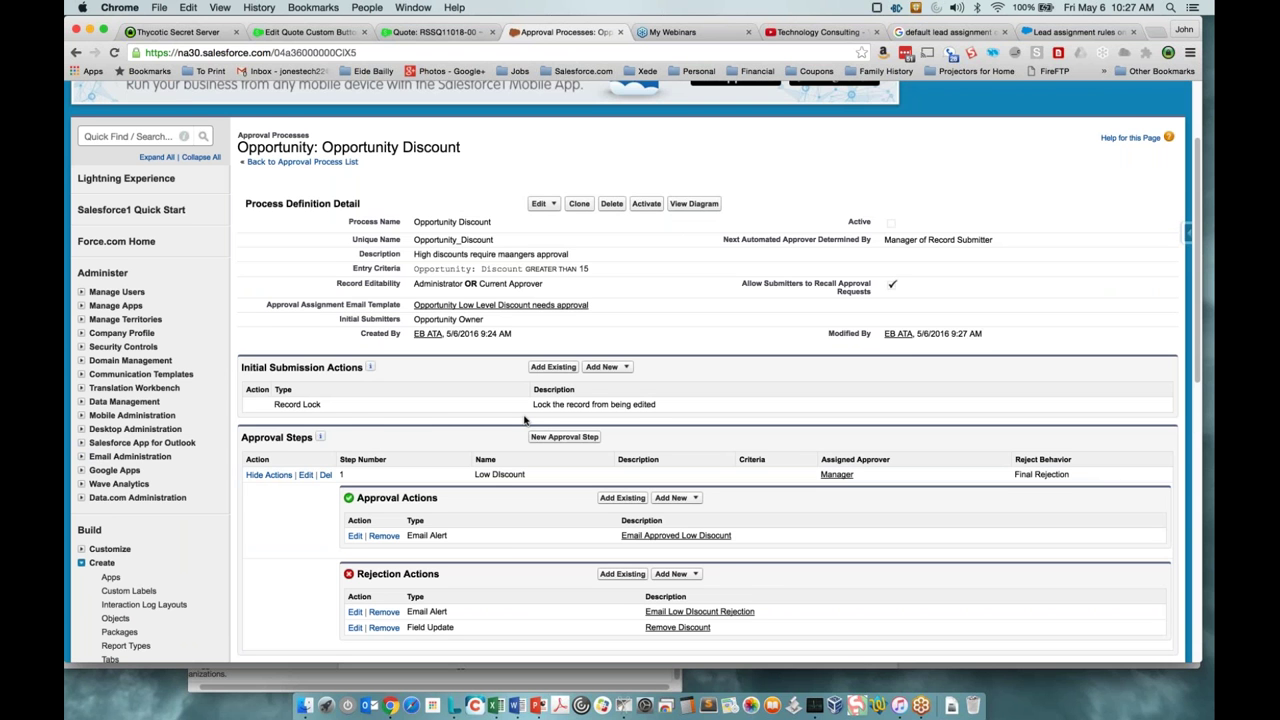
scroll(524, 421, down, 2)
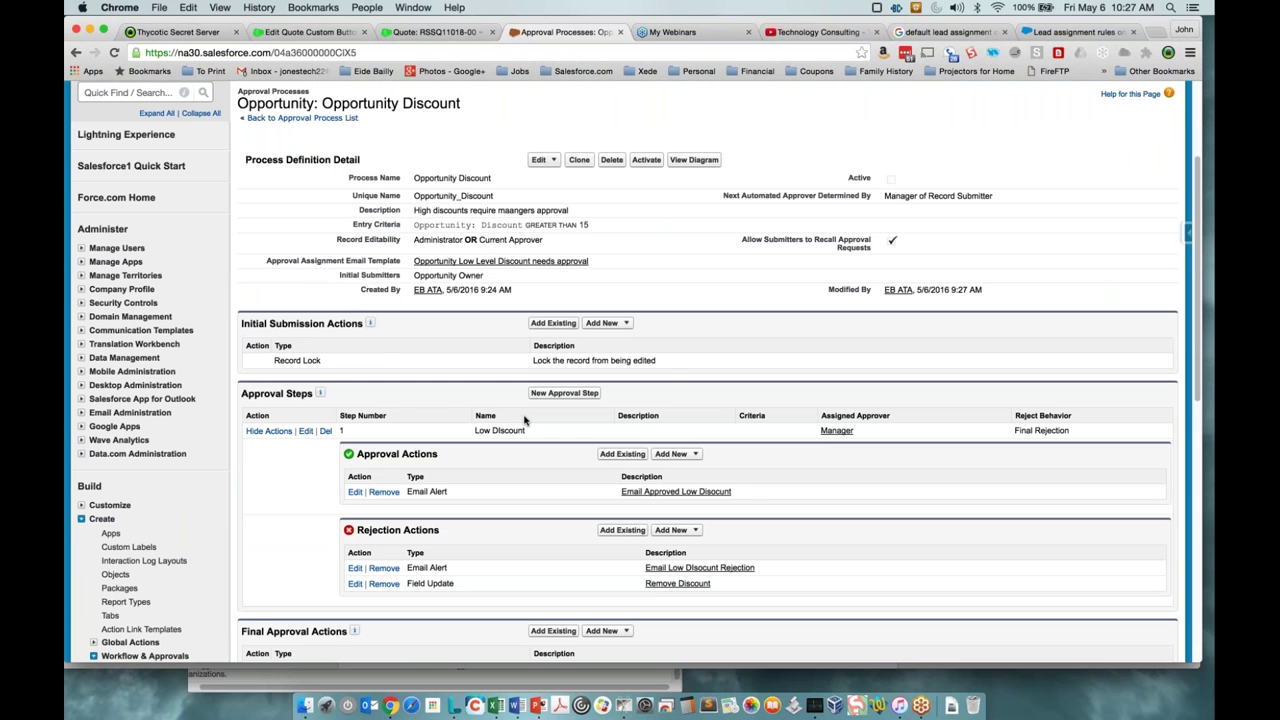
scroll(524, 421, down, 3)
click(583, 315)
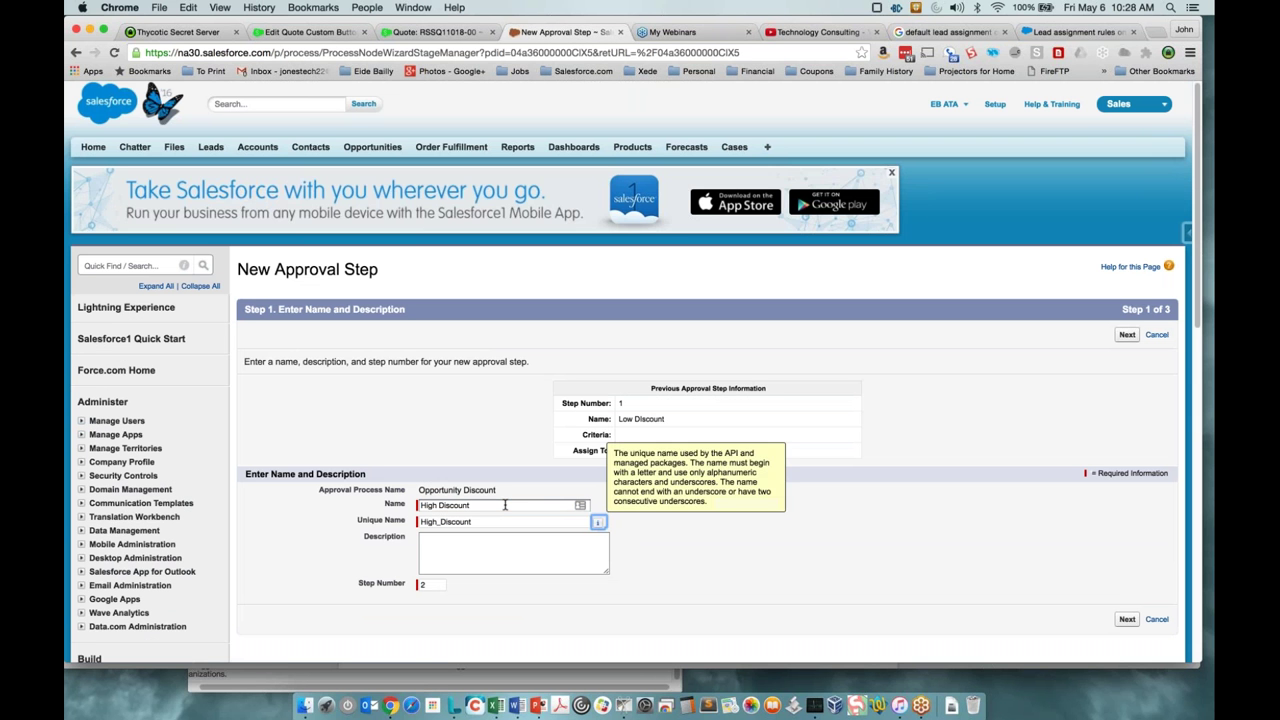
Step: Make the High Discount step apply only when Opportunity Discount is greater than 30
key(Tab)
click(1127, 334)
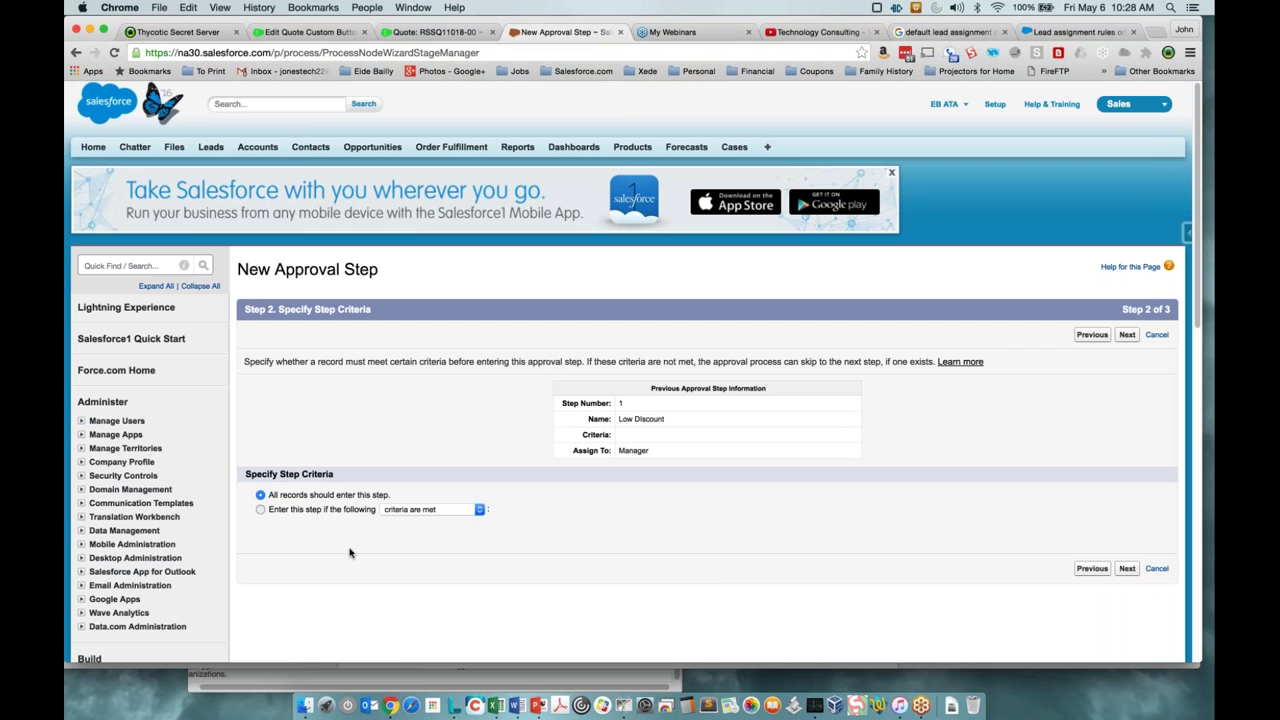
click(260, 509)
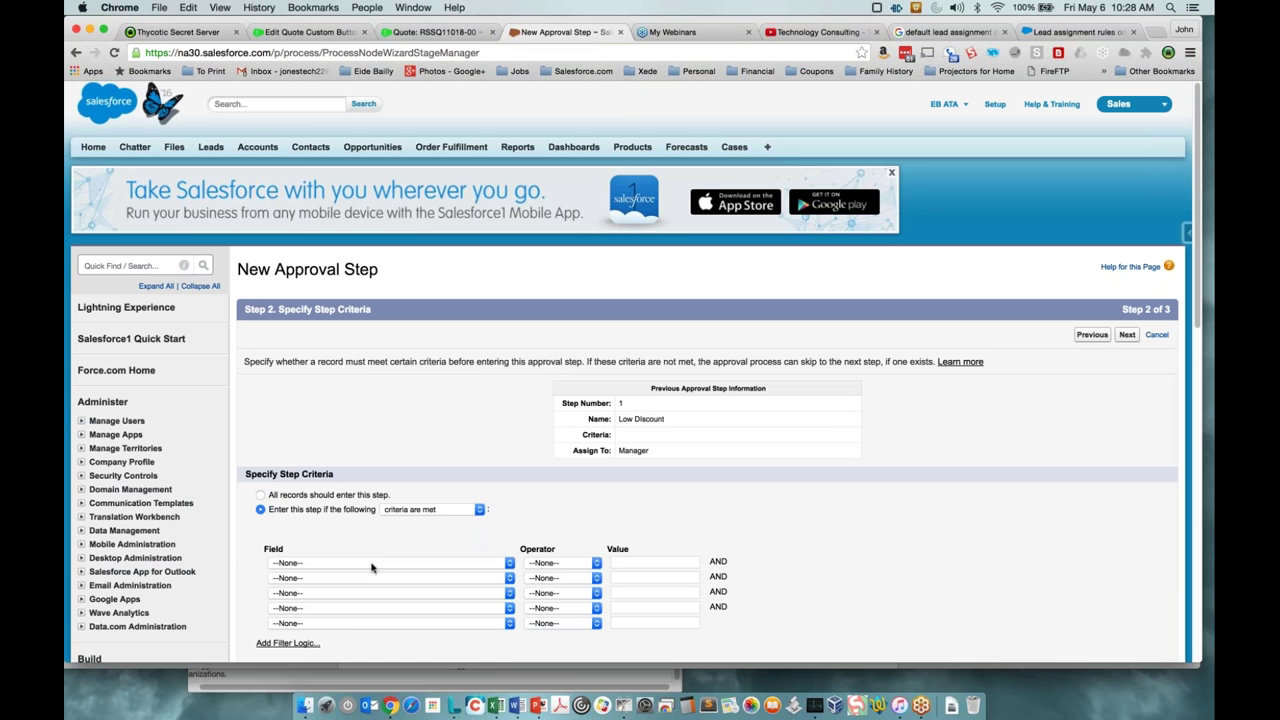
click(371, 563)
click(371, 651)
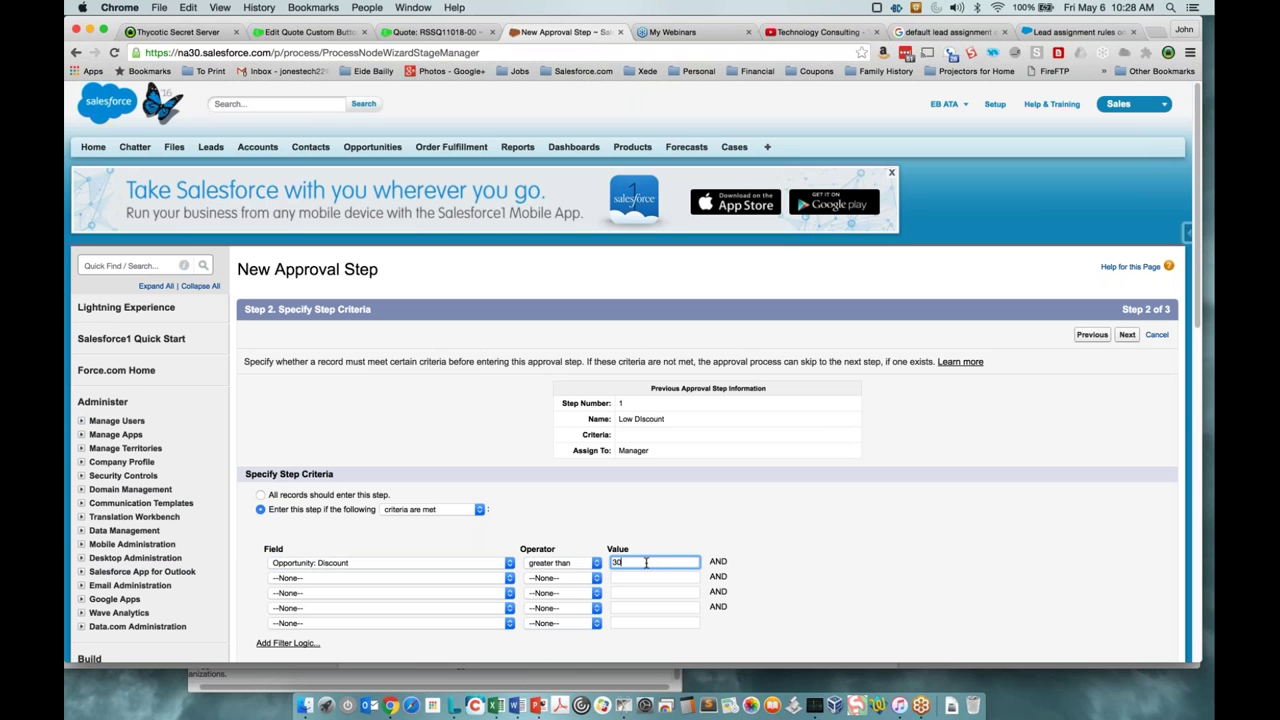
click(1126, 334)
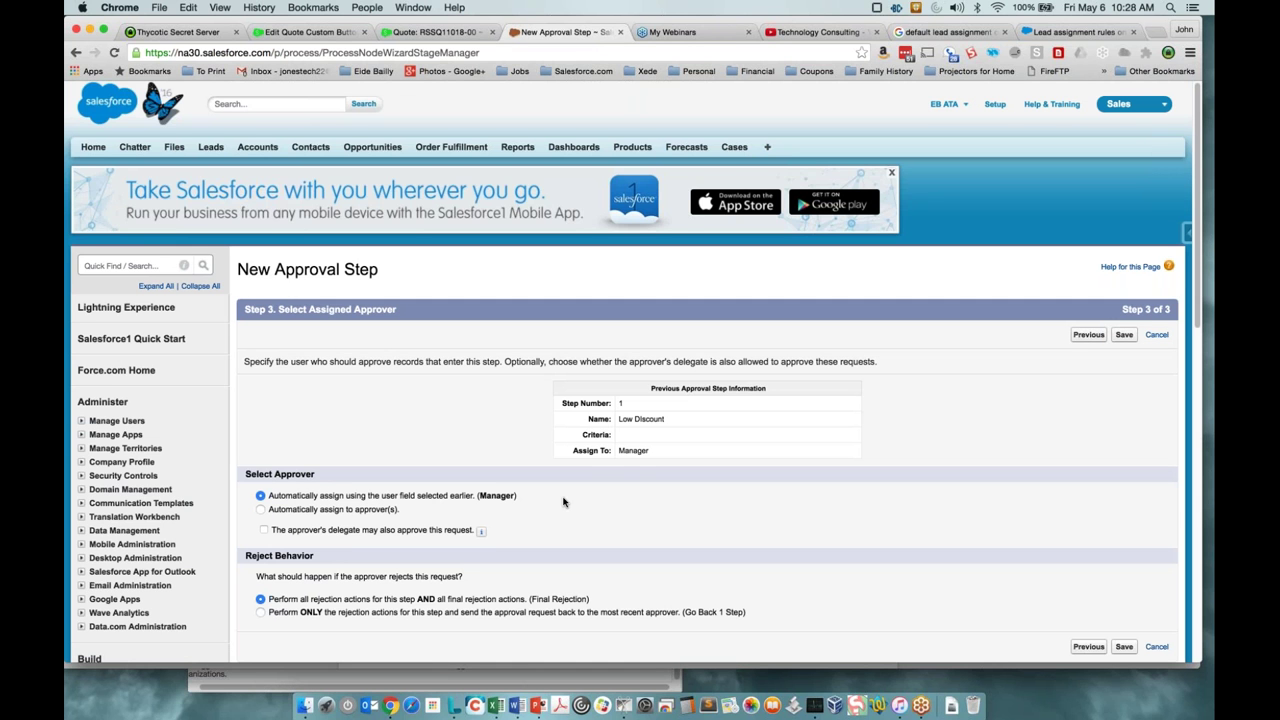
Step: Assign the step to a chosen user approver, send rejections back one step, and save
scroll(563, 502, down, 1)
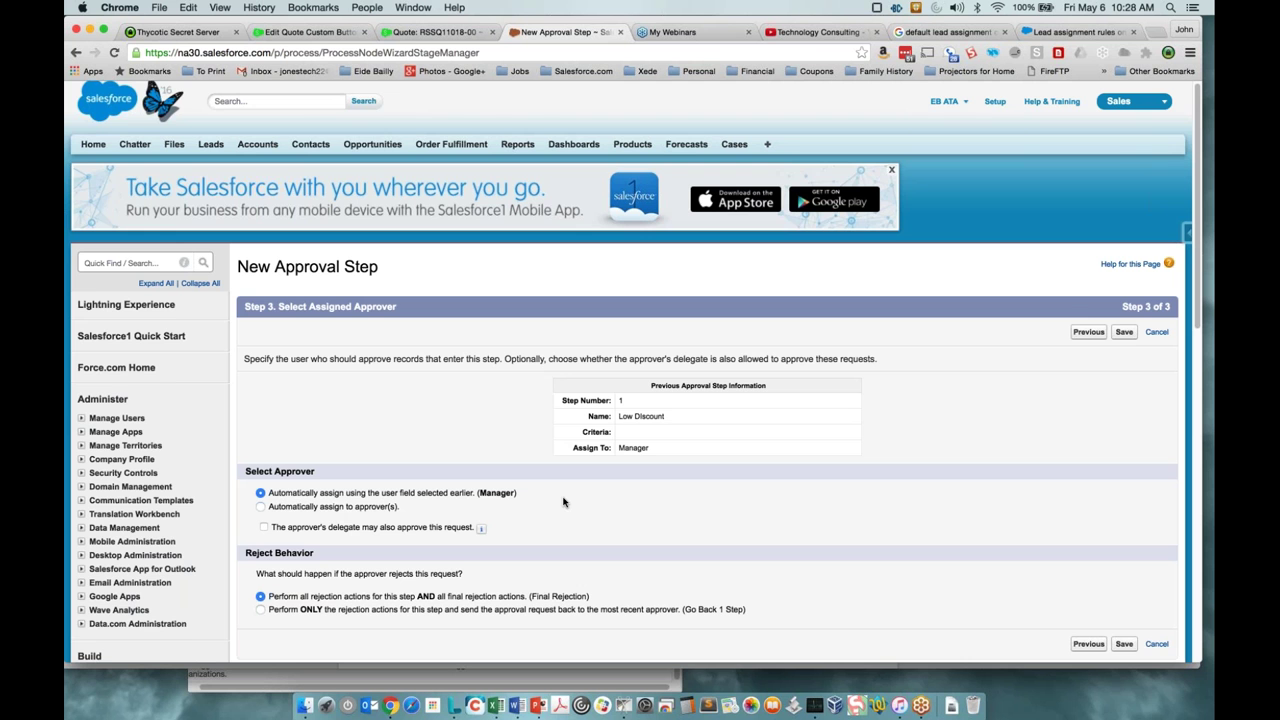
scroll(563, 502, down, 3)
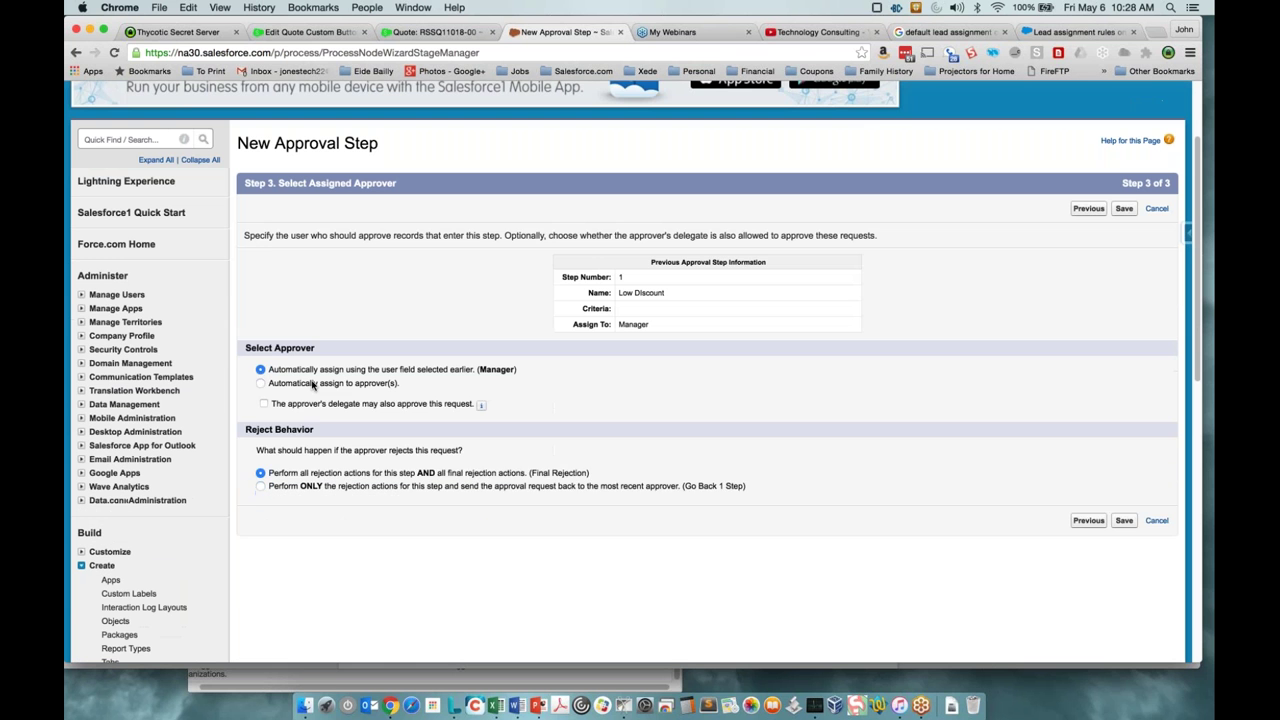
click(336, 384)
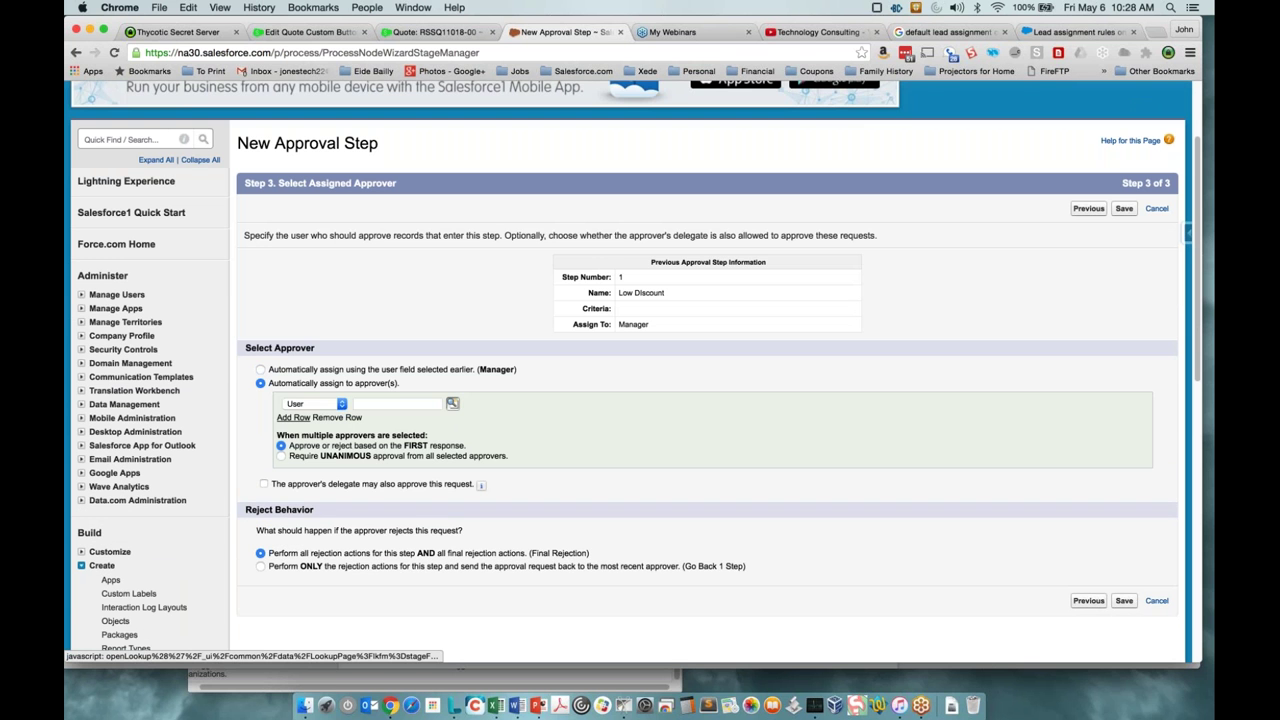
click(452, 403)
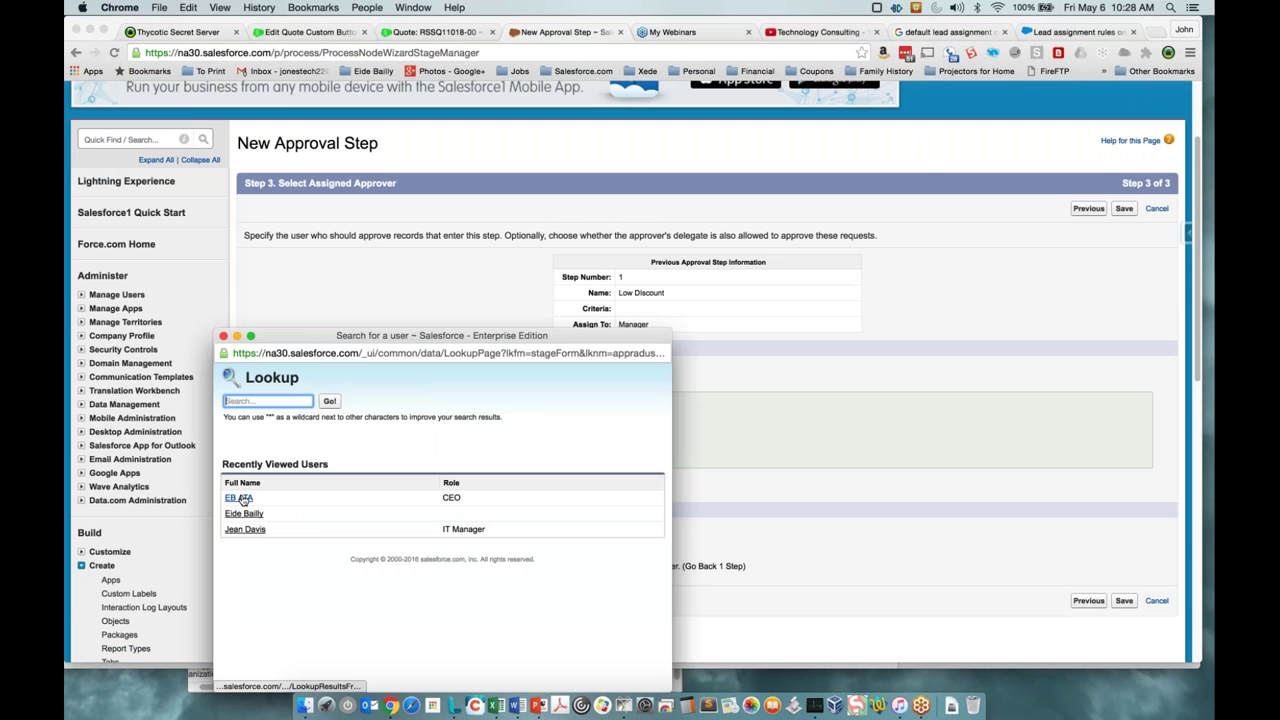
click(239, 497)
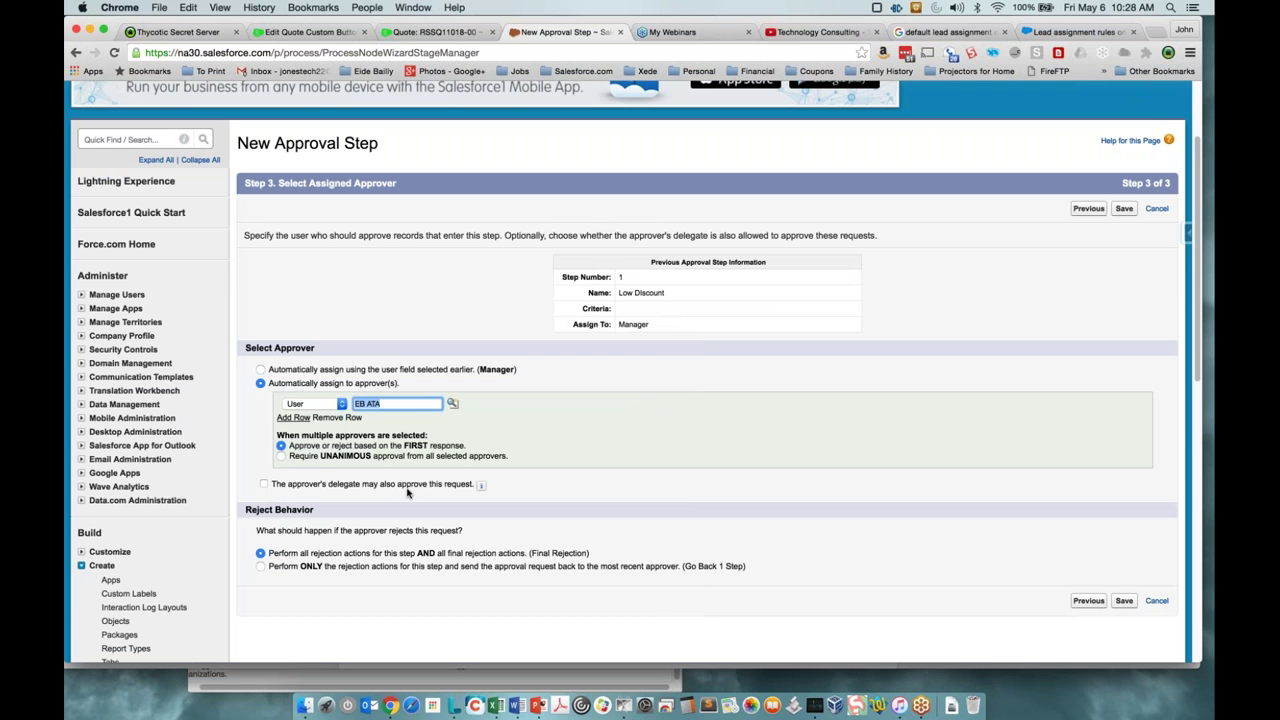
click(261, 567)
click(1124, 601)
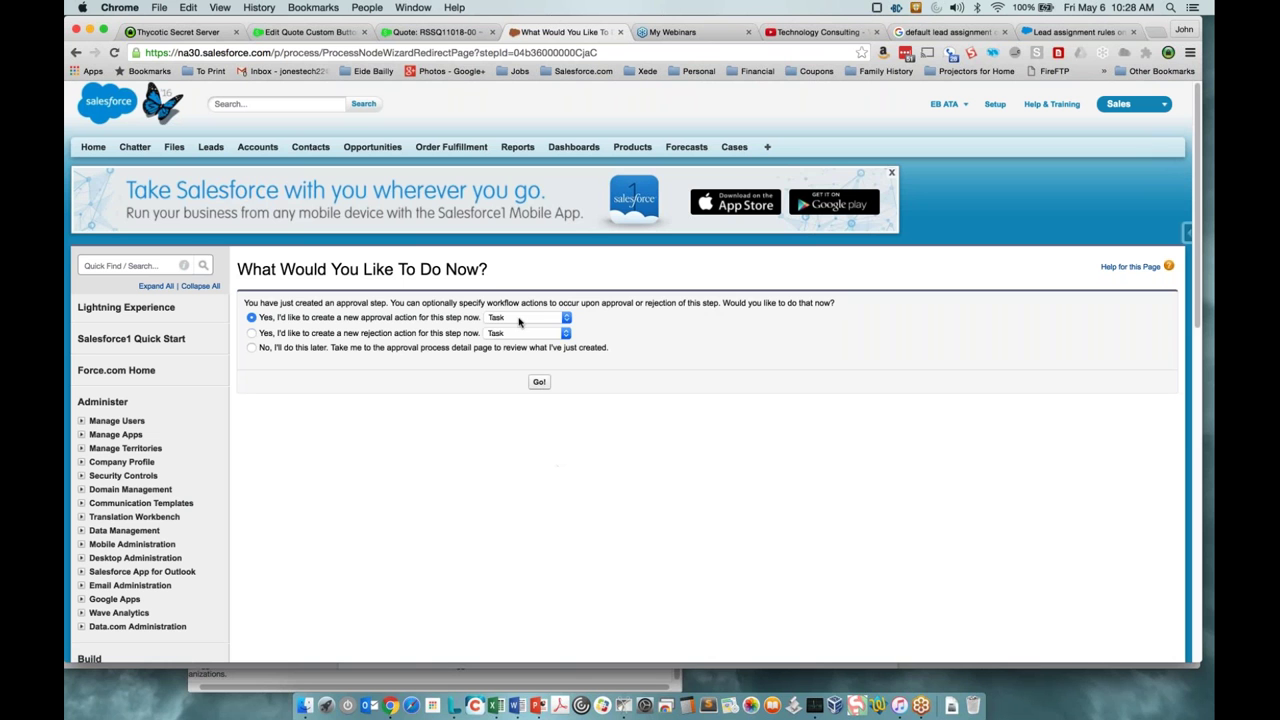
Step: Create approval email alert 'High discount approved' using the Second level Discount Approved template
click(518, 319)
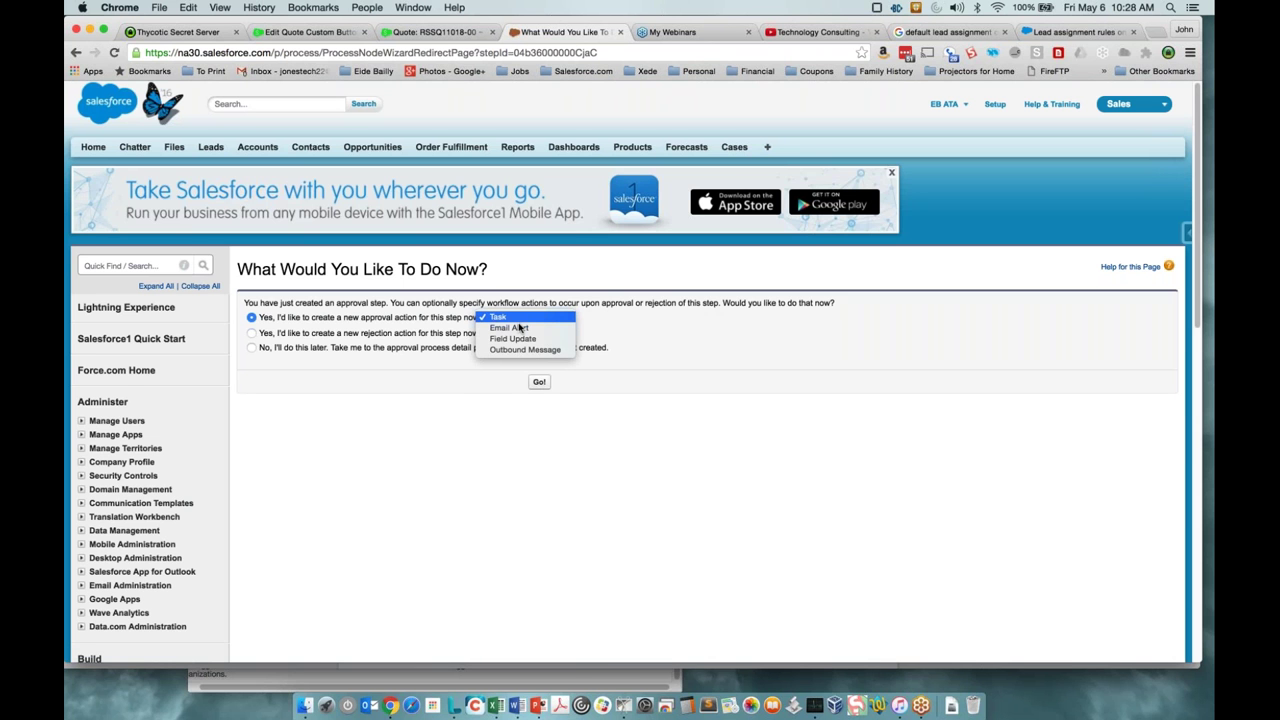
click(510, 327)
click(539, 382)
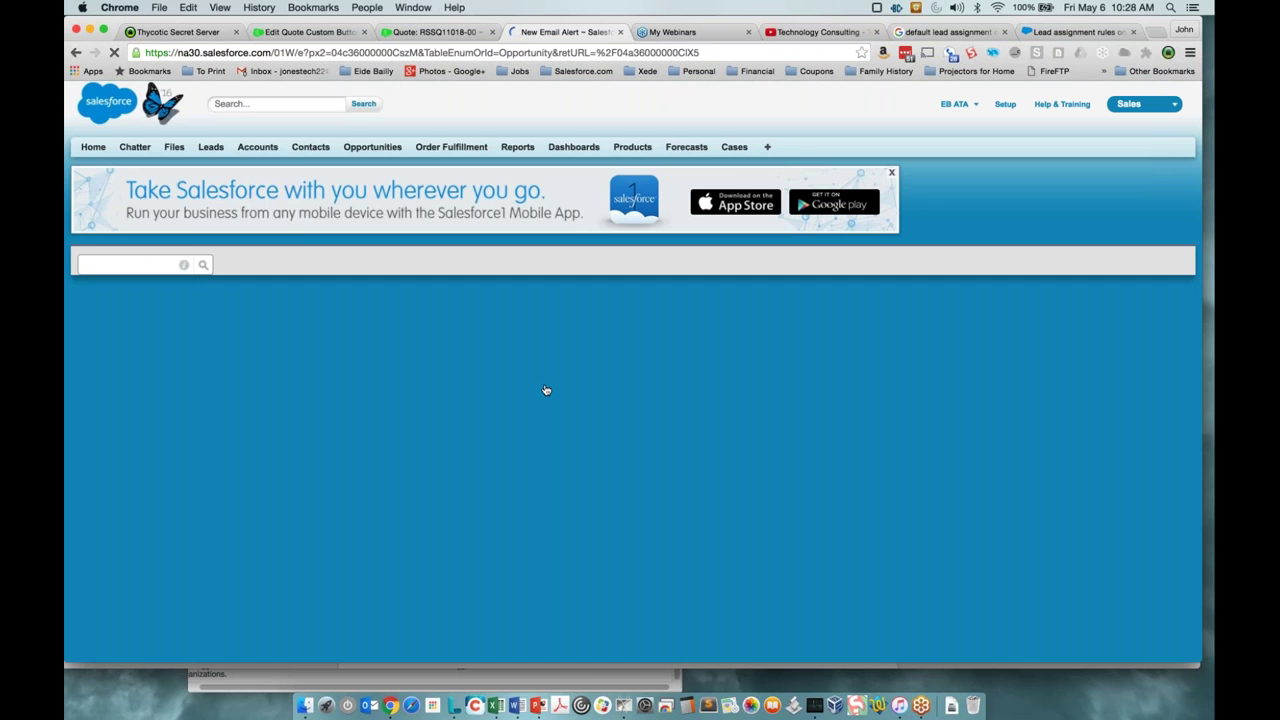
text(High dis)
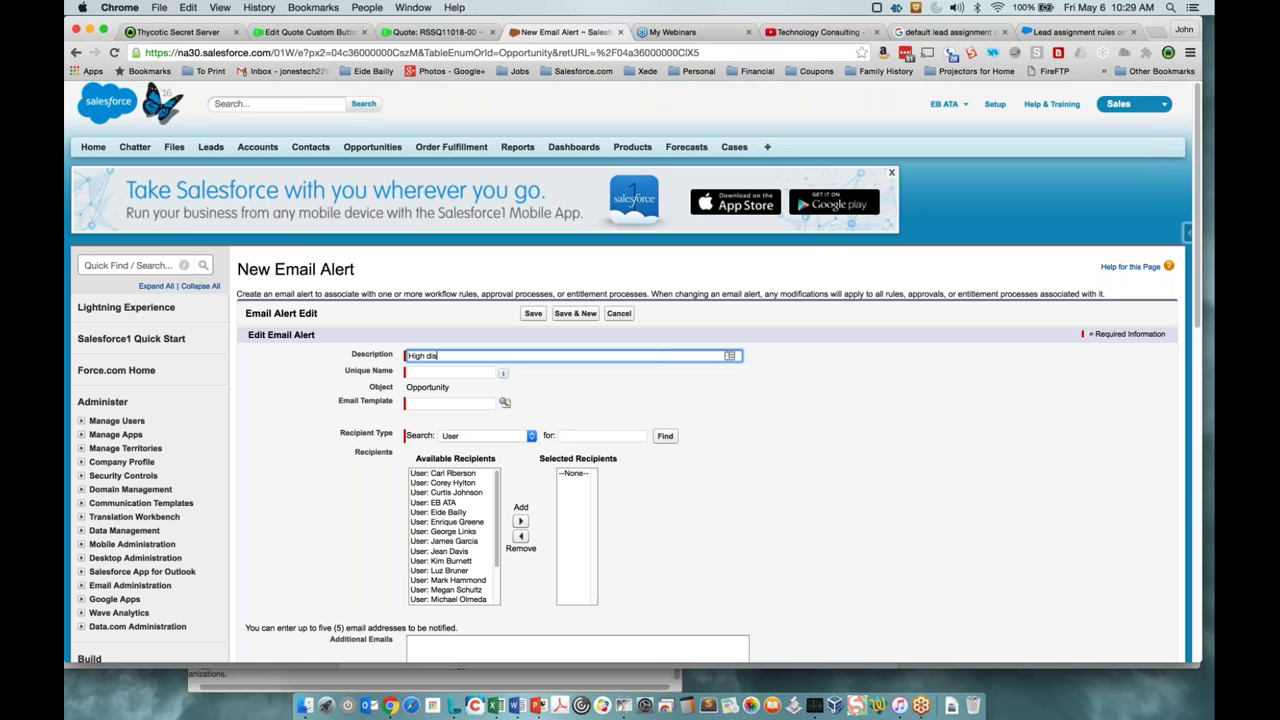
text(count approved)
key(Tab)
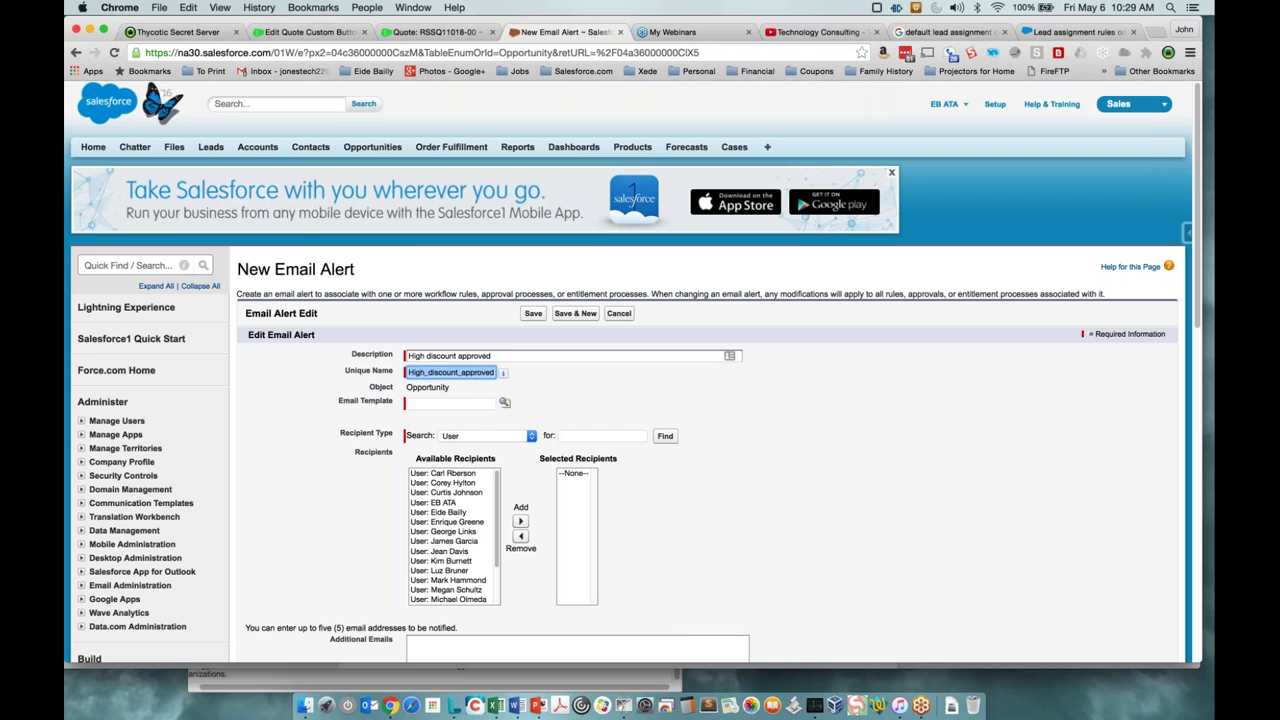
click(505, 402)
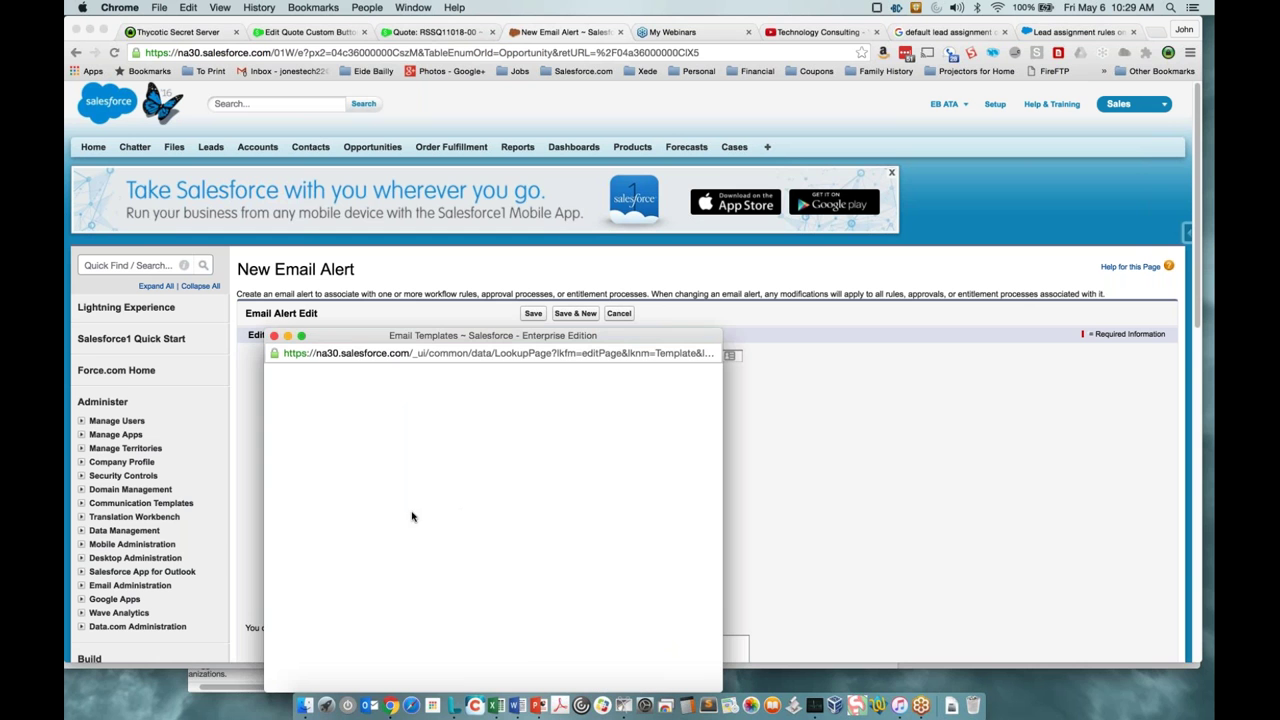
scroll(411, 516, down, 2)
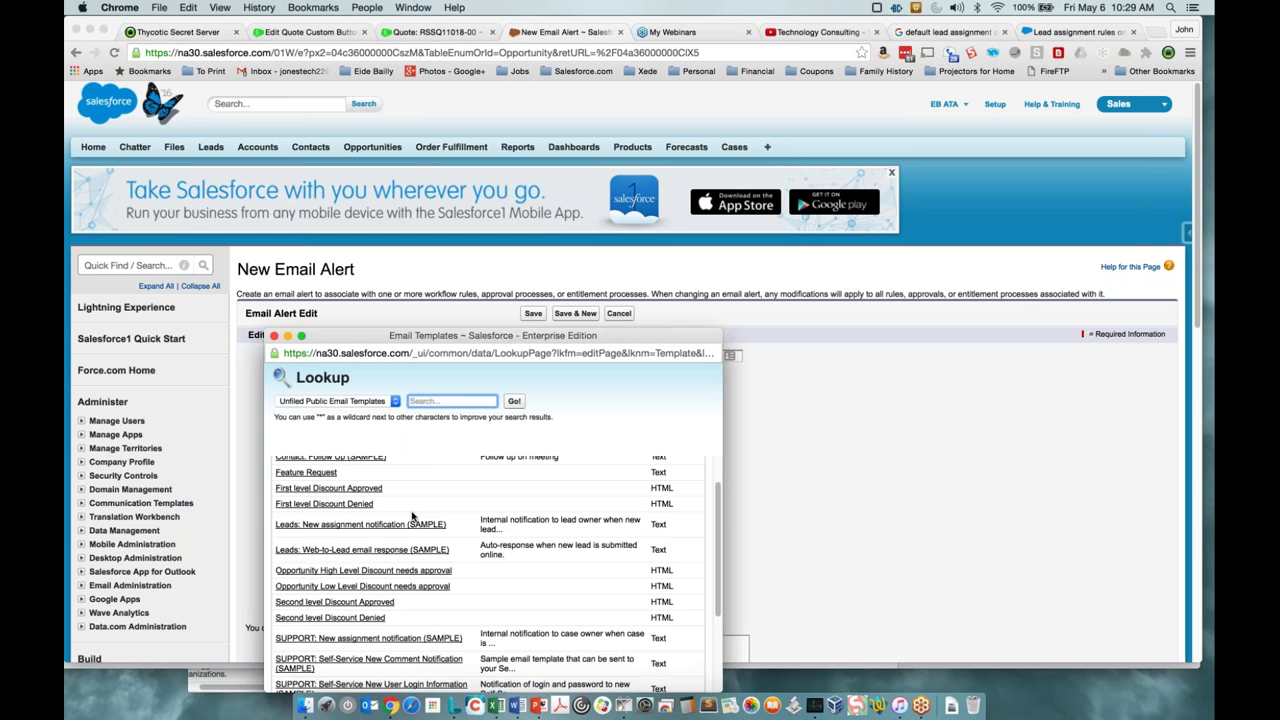
click(330, 607)
Step: Add Opportunity Owner and Last Modified By as recipients and save the alert
click(470, 435)
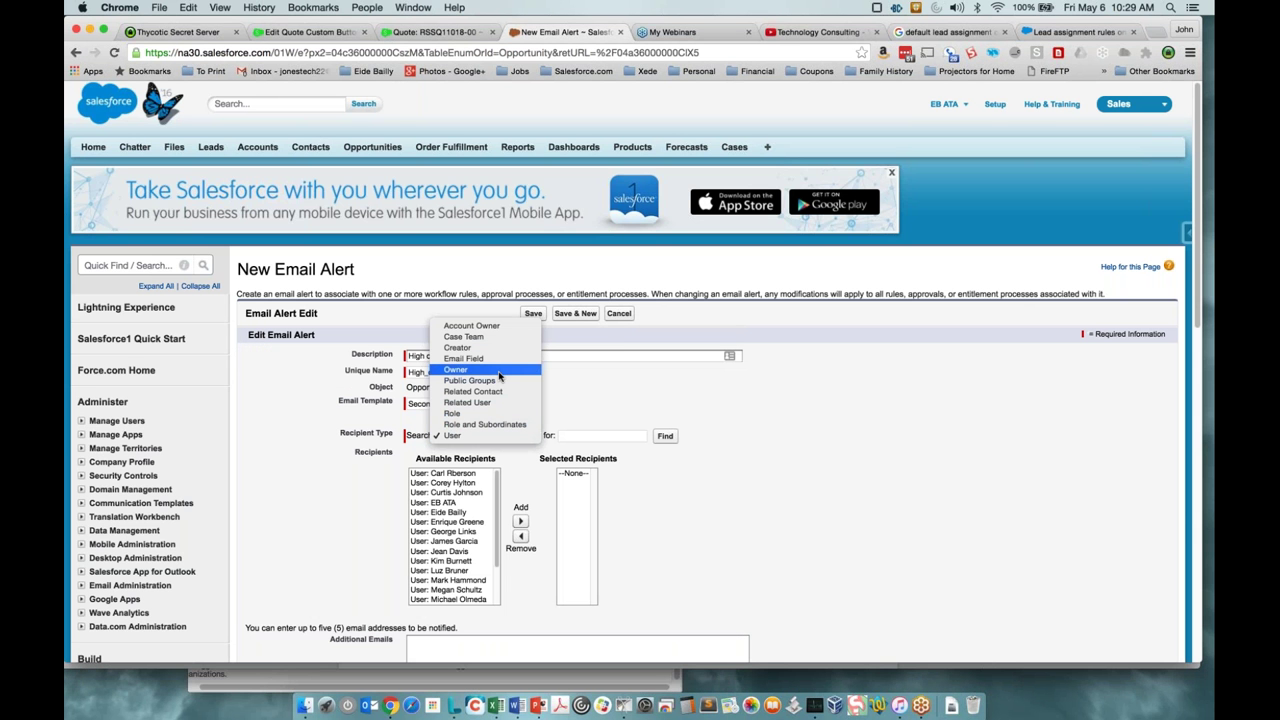
click(499, 376)
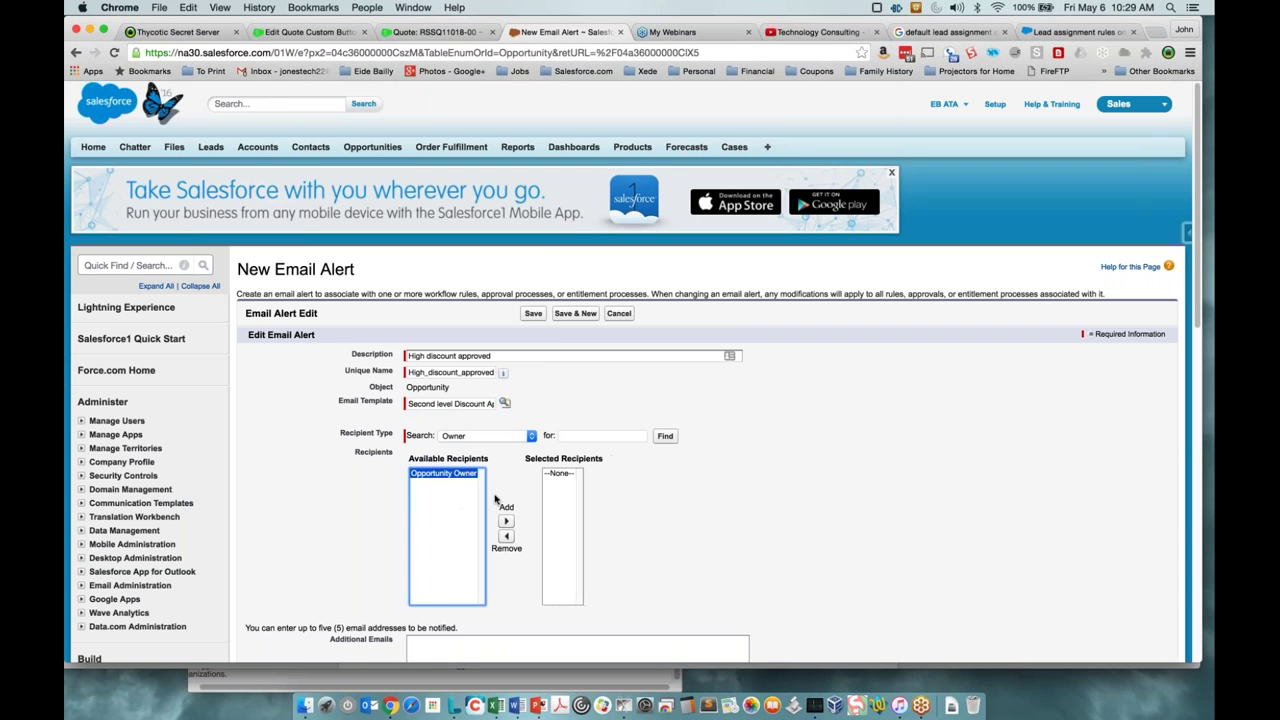
click(506, 521)
click(487, 437)
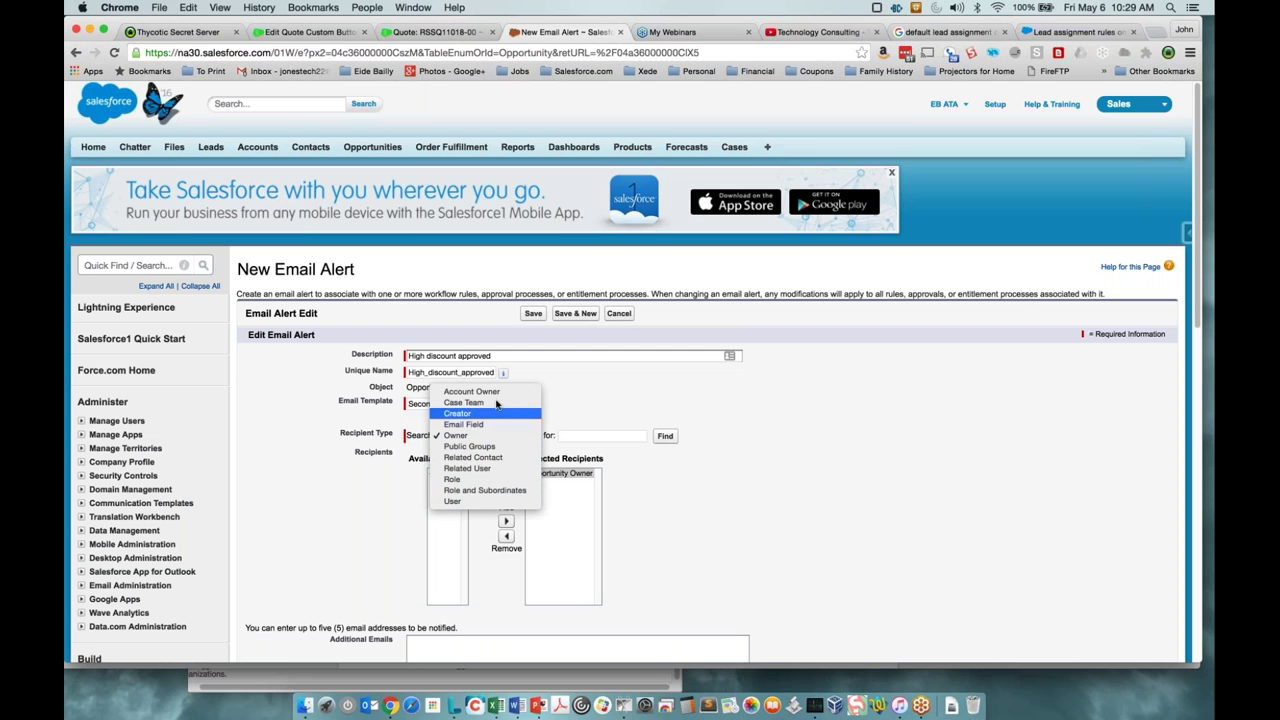
click(490, 469)
click(445, 473)
click(506, 521)
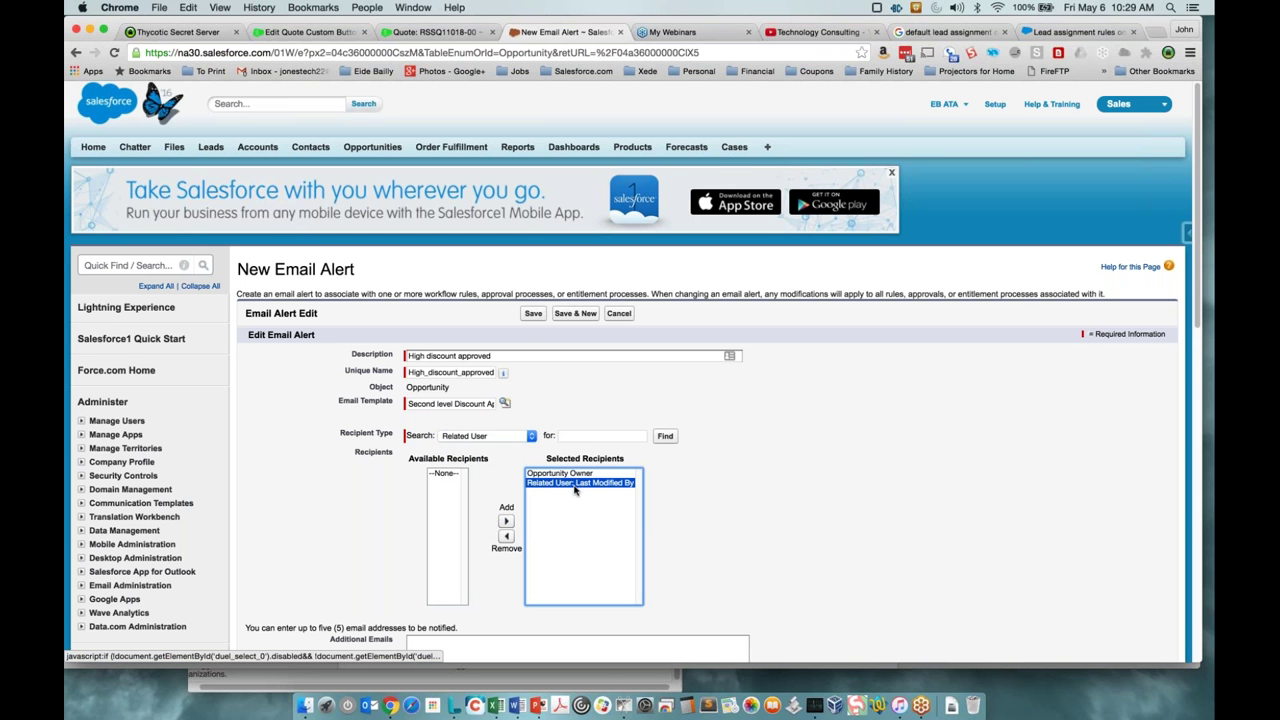
click(687, 514)
scroll(687, 514, down, 1)
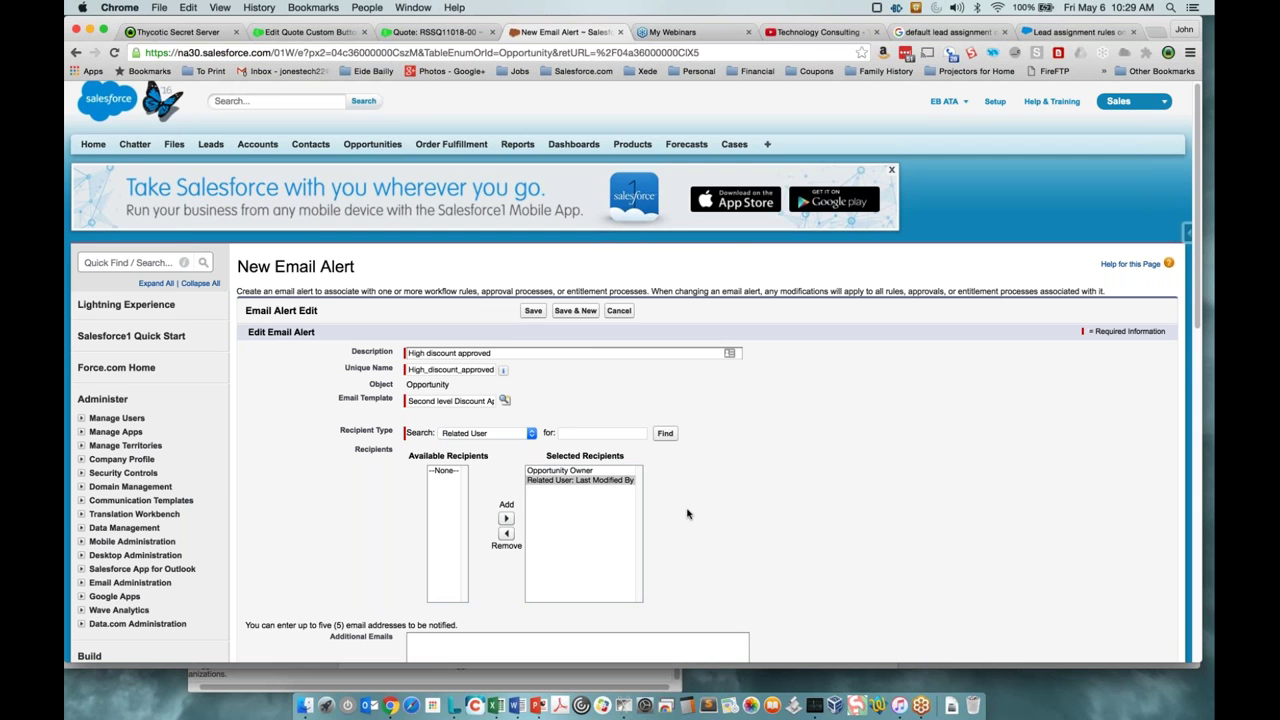
scroll(687, 514, down, 3)
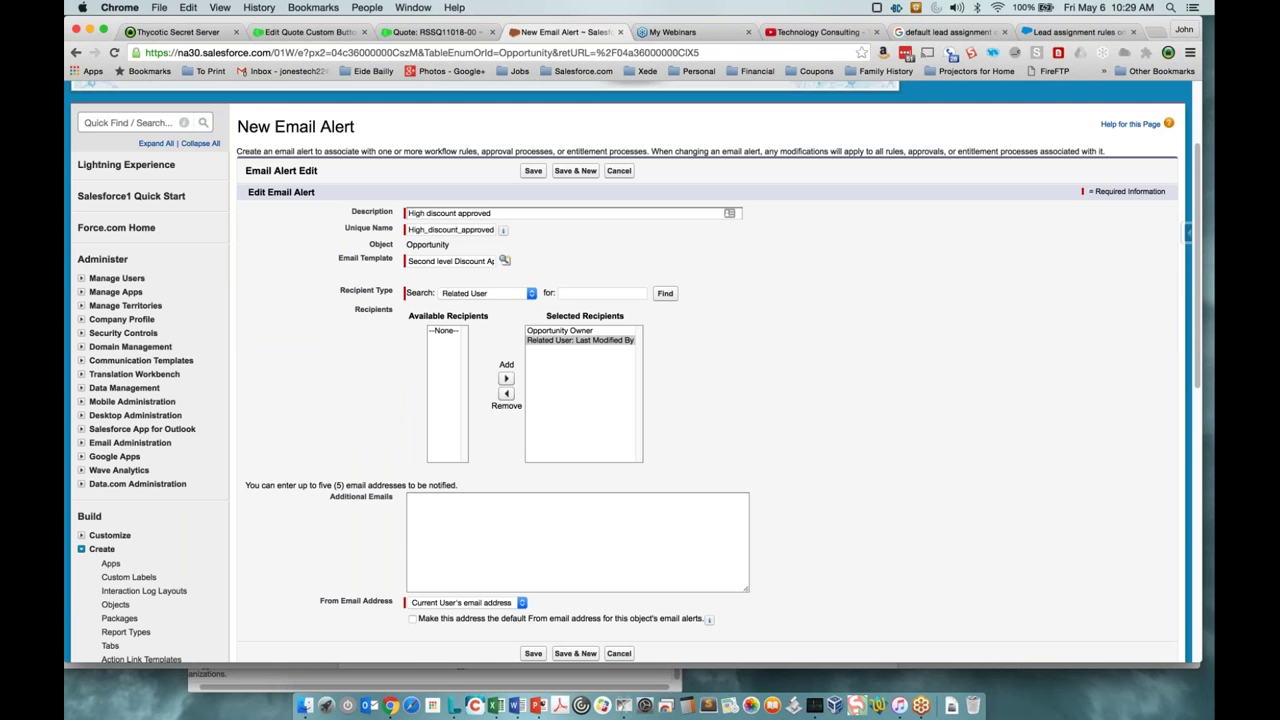
scroll(686, 510, down, 1)
scroll(686, 509, down, 2)
click(537, 540)
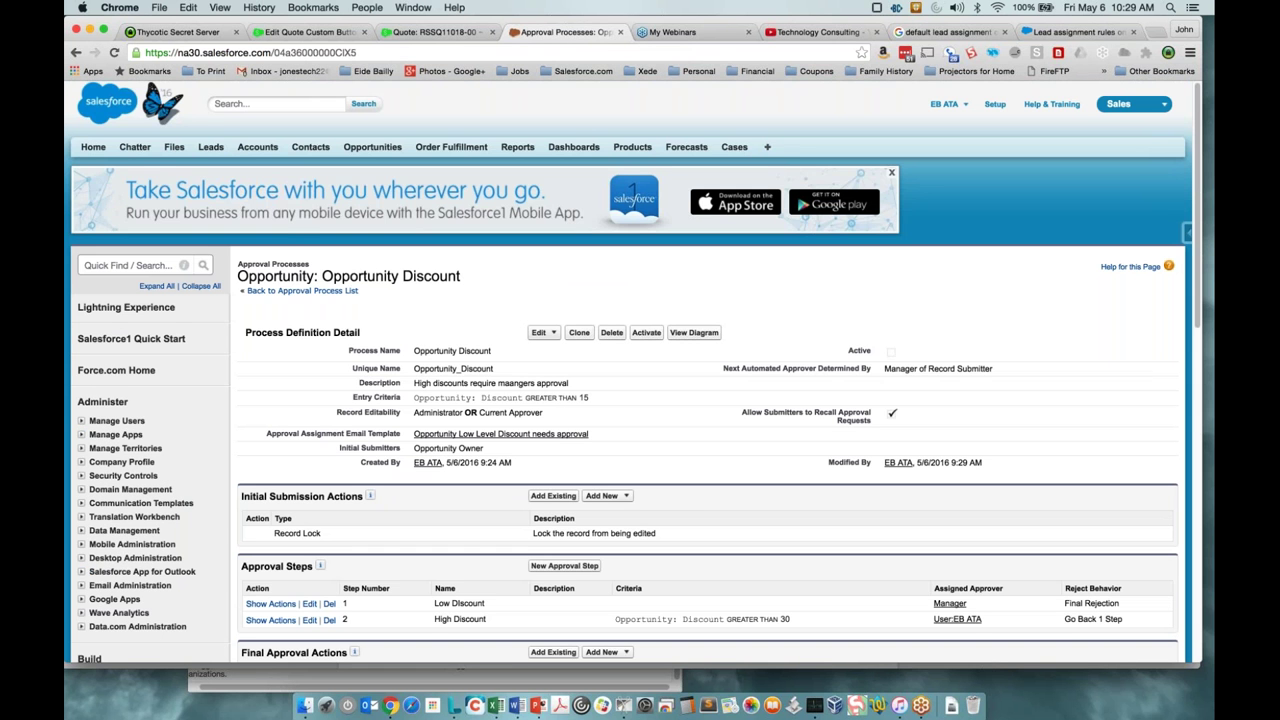
Step: Expand steps 1 and 2 actions and begin adding a rejection action to step 2
scroll(640, 400, down, 2)
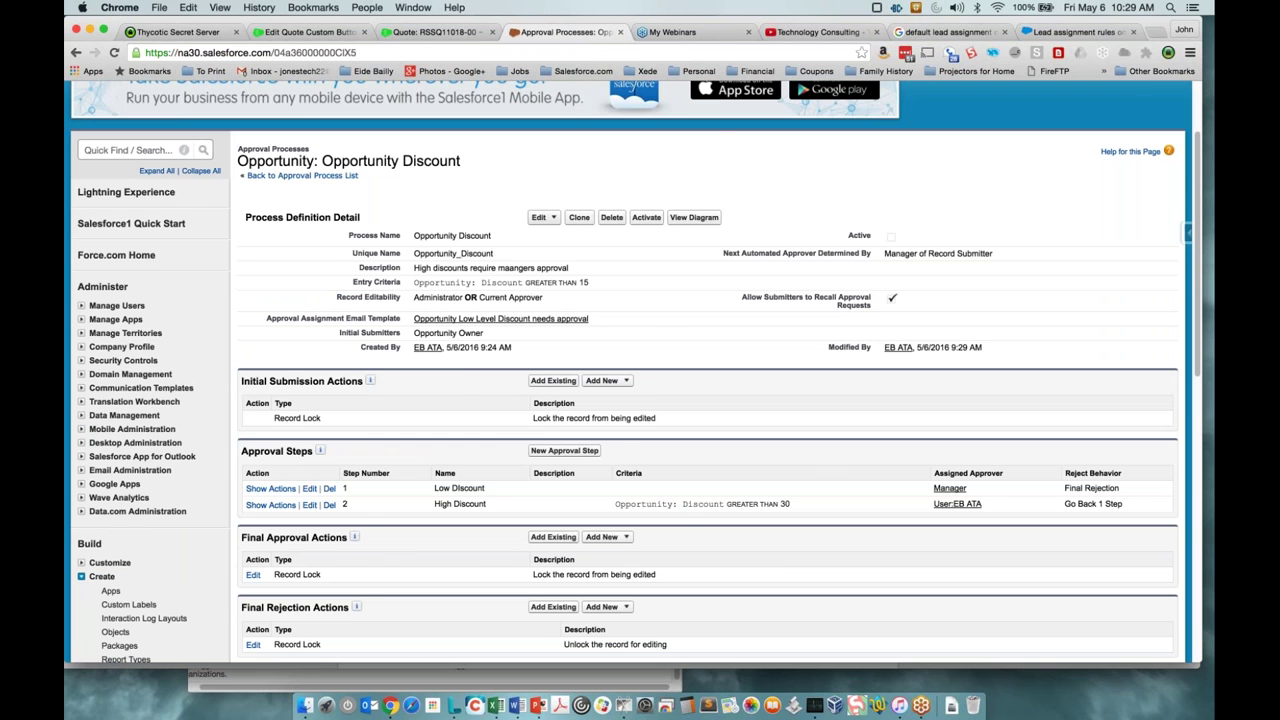
scroll(269, 392, down, 2)
click(269, 392)
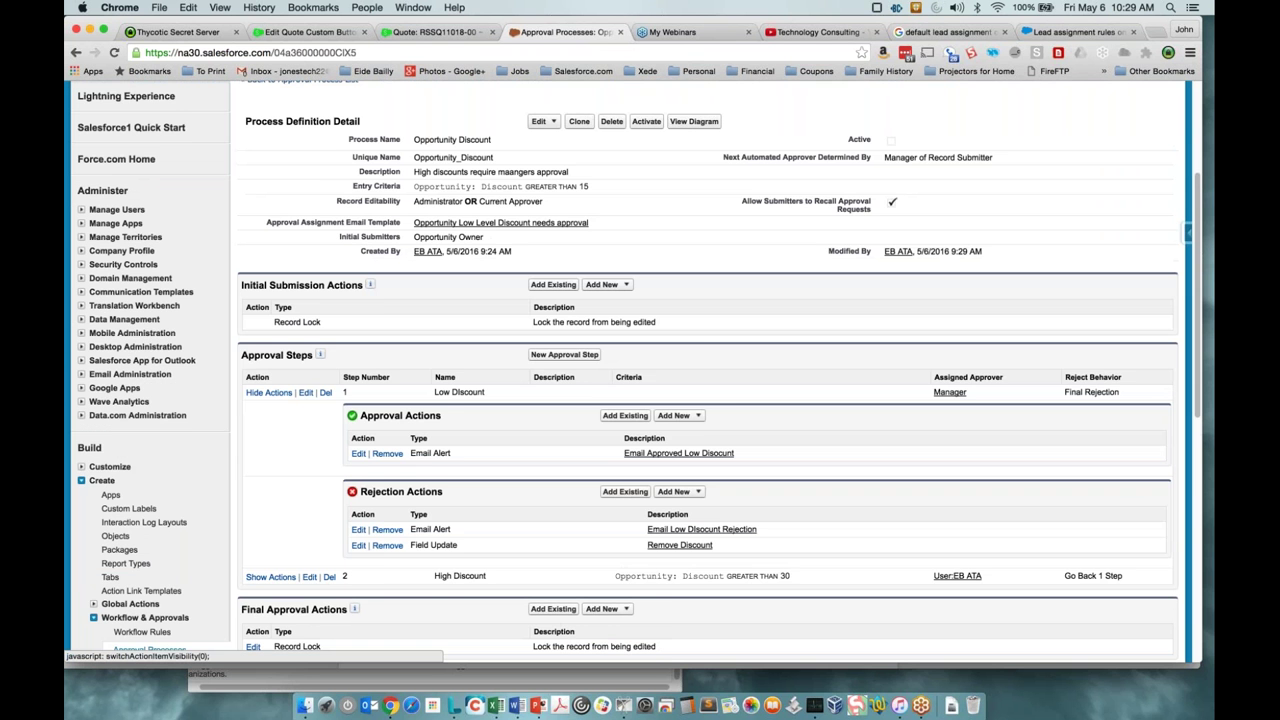
scroll(276, 522, down, 1)
click(272, 515)
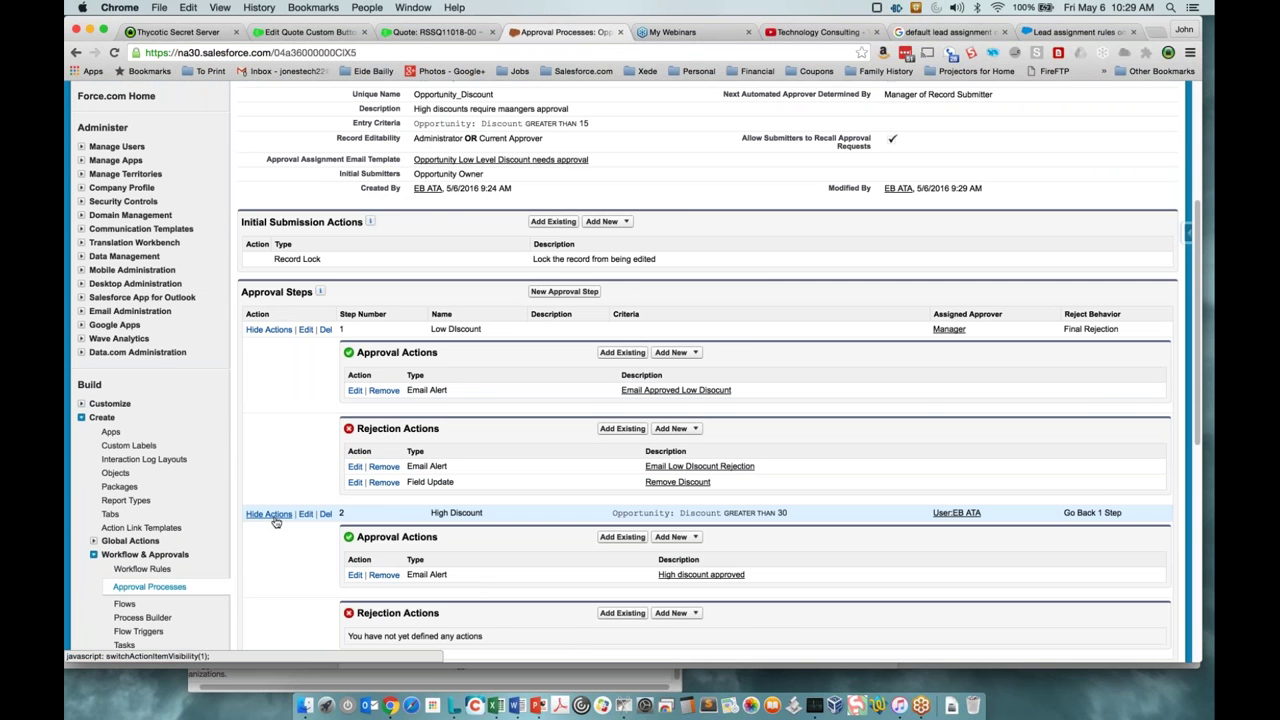
scroll(276, 522, down, 2)
click(672, 508)
click(682, 551)
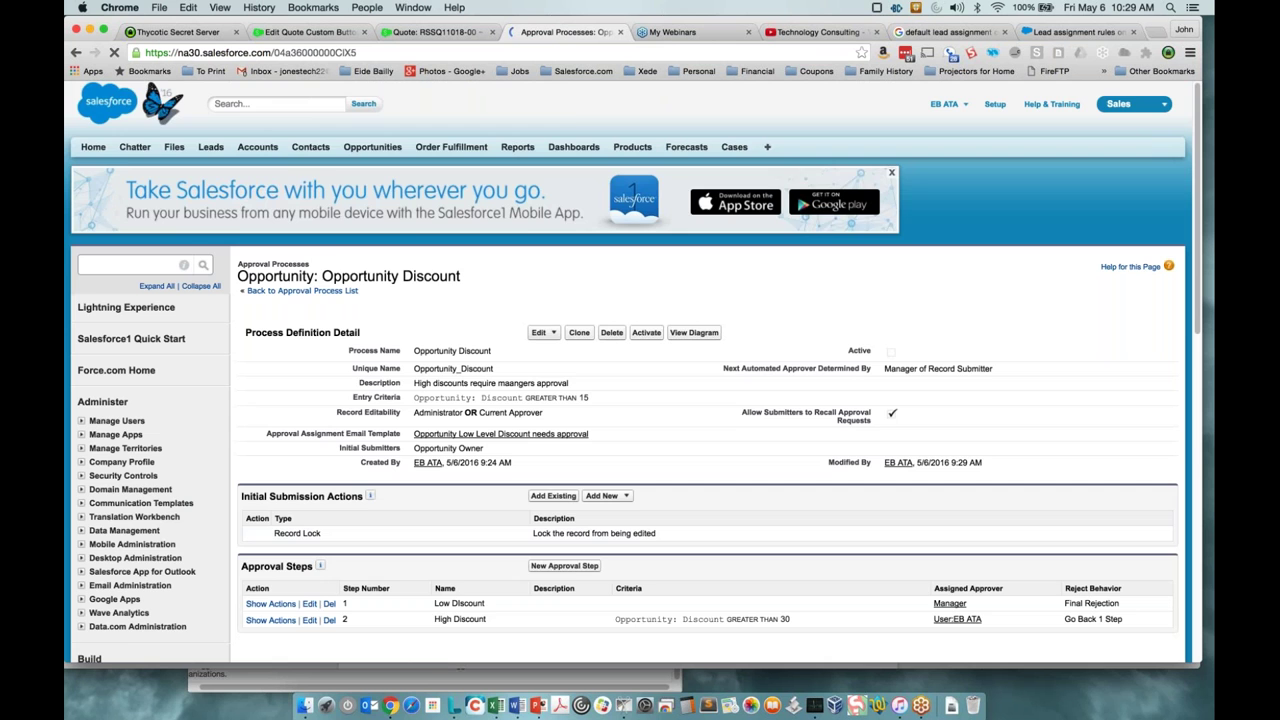
scroll(640, 400, down, 3)
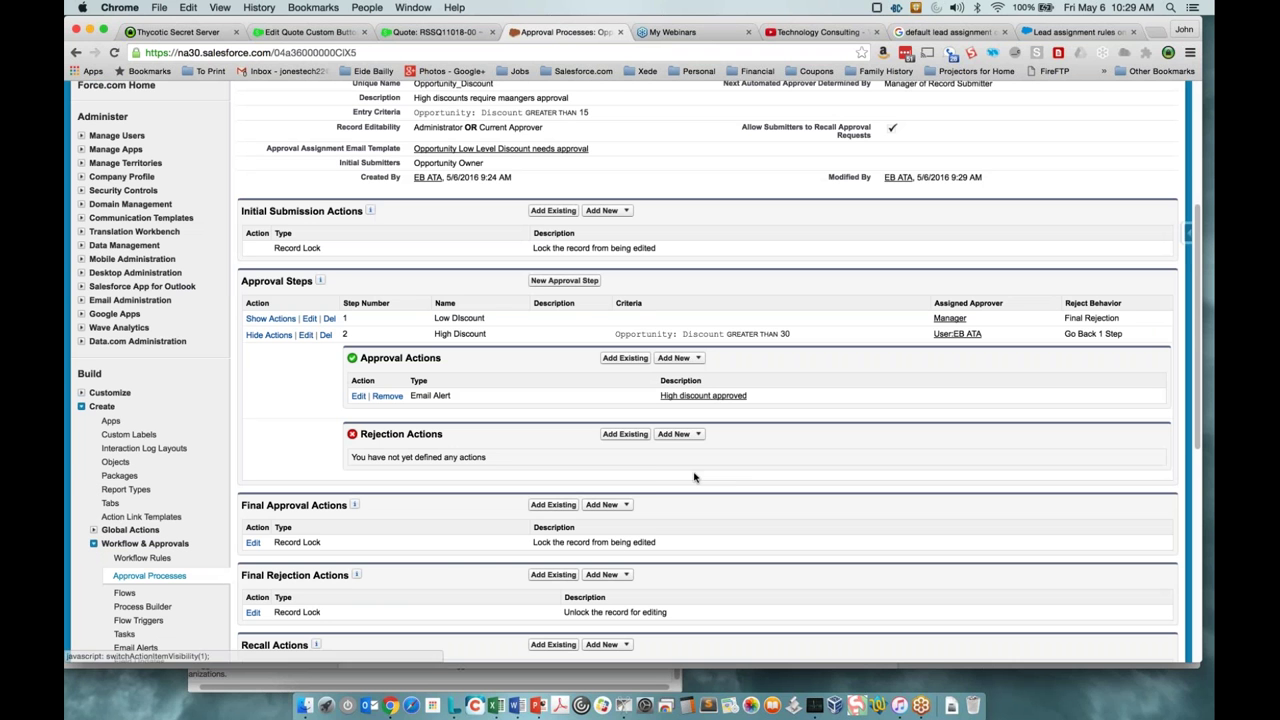
click(666, 436)
Step: Attach the existing Field Update: Remove Discount as High Discount's rejection action and save
click(625, 435)
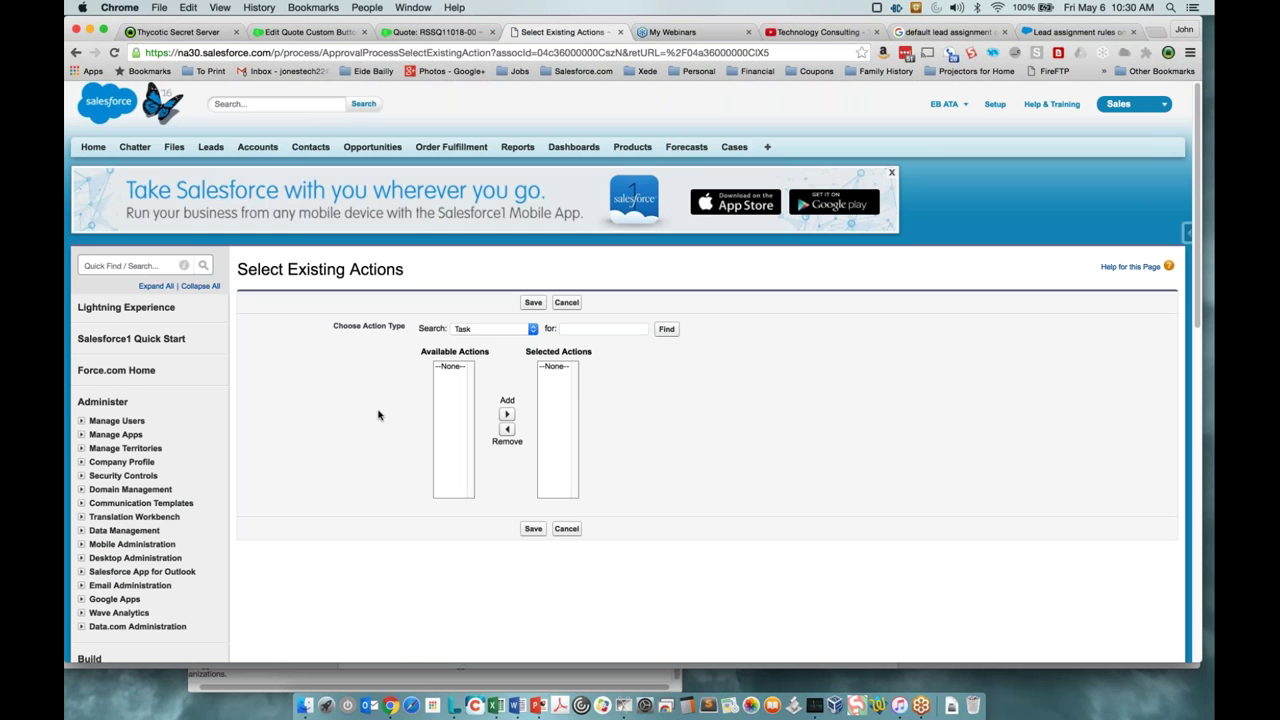
click(490, 328)
click(479, 306)
click(450, 366)
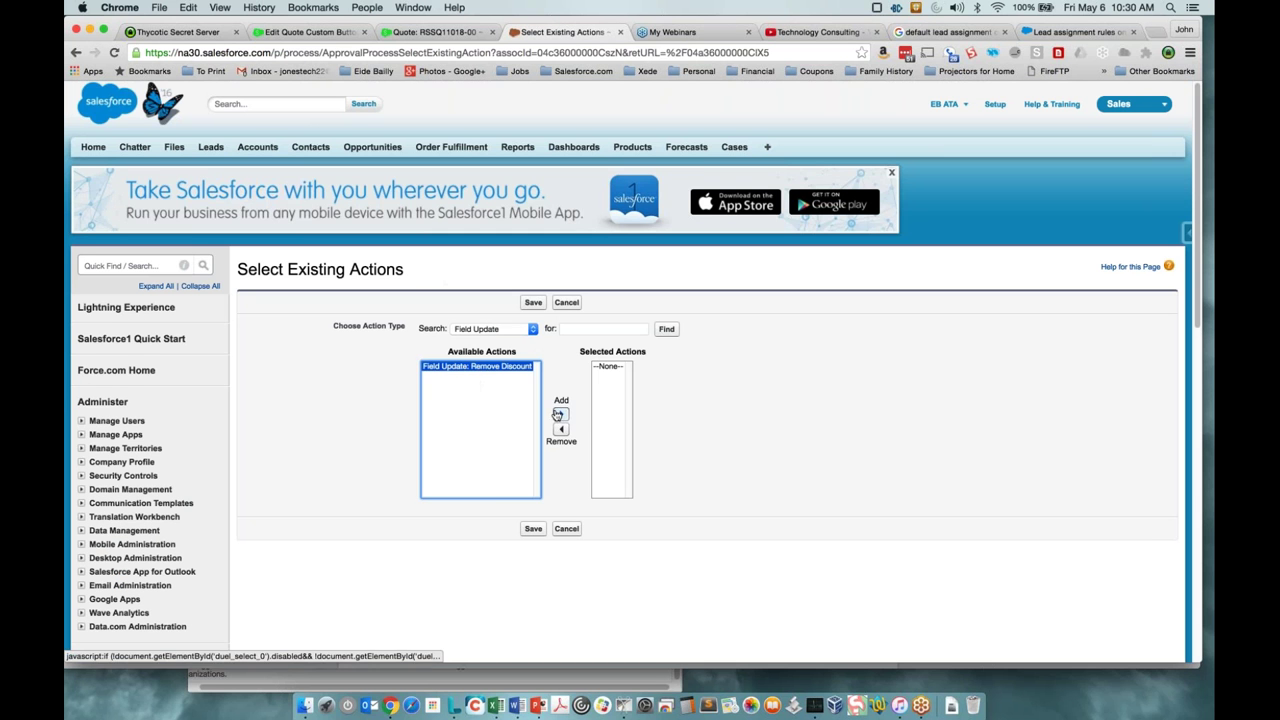
click(506, 413)
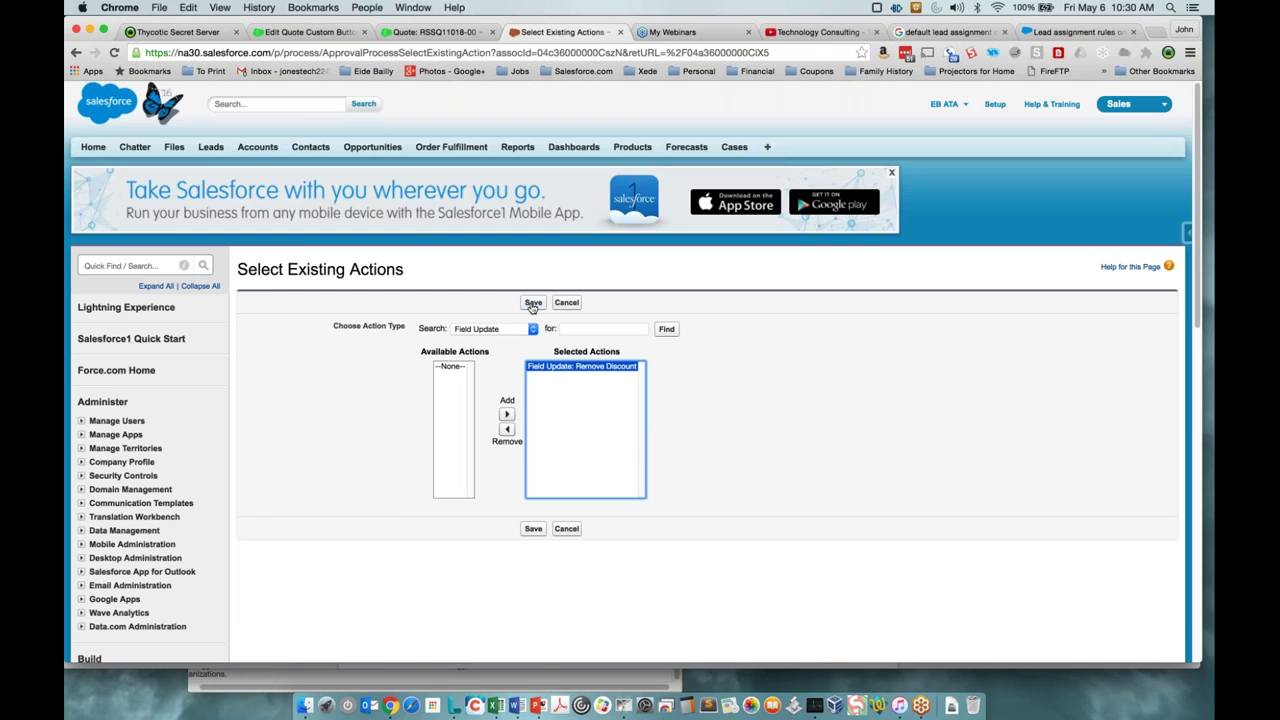
click(532, 303)
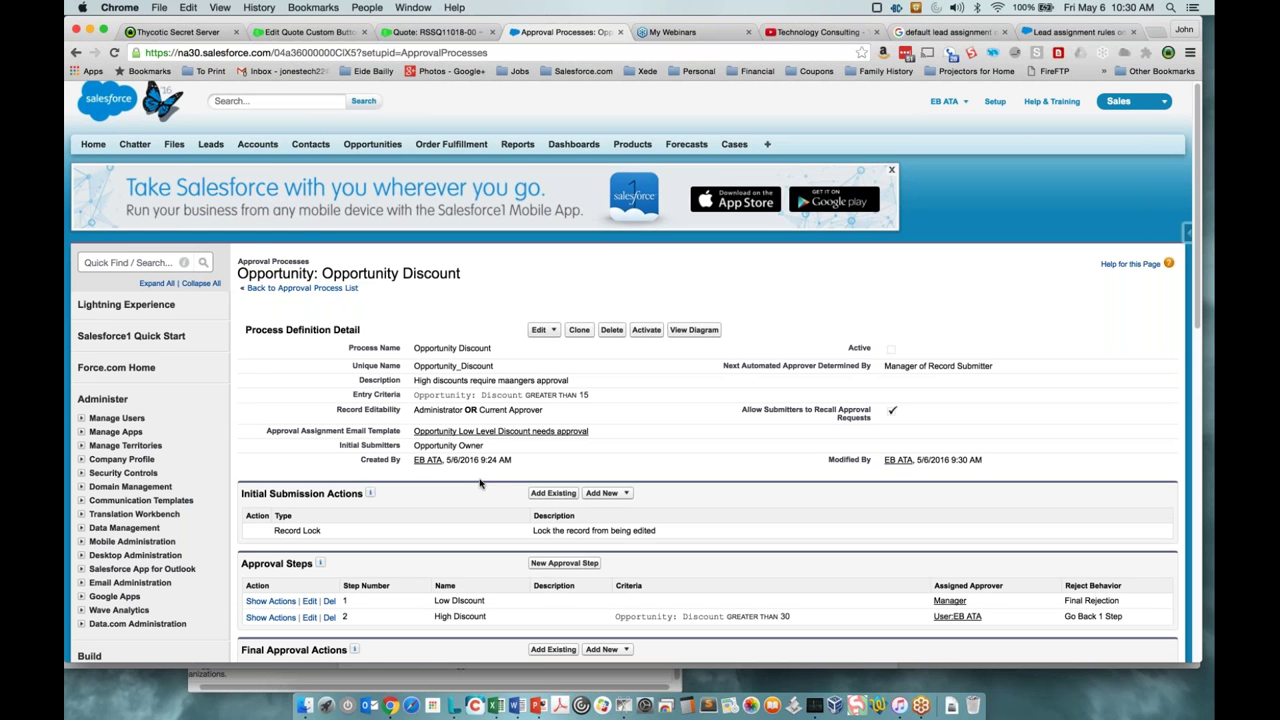
Step: Show the High Discount step's actions to confirm its rejection action
scroll(479, 483, down, 3)
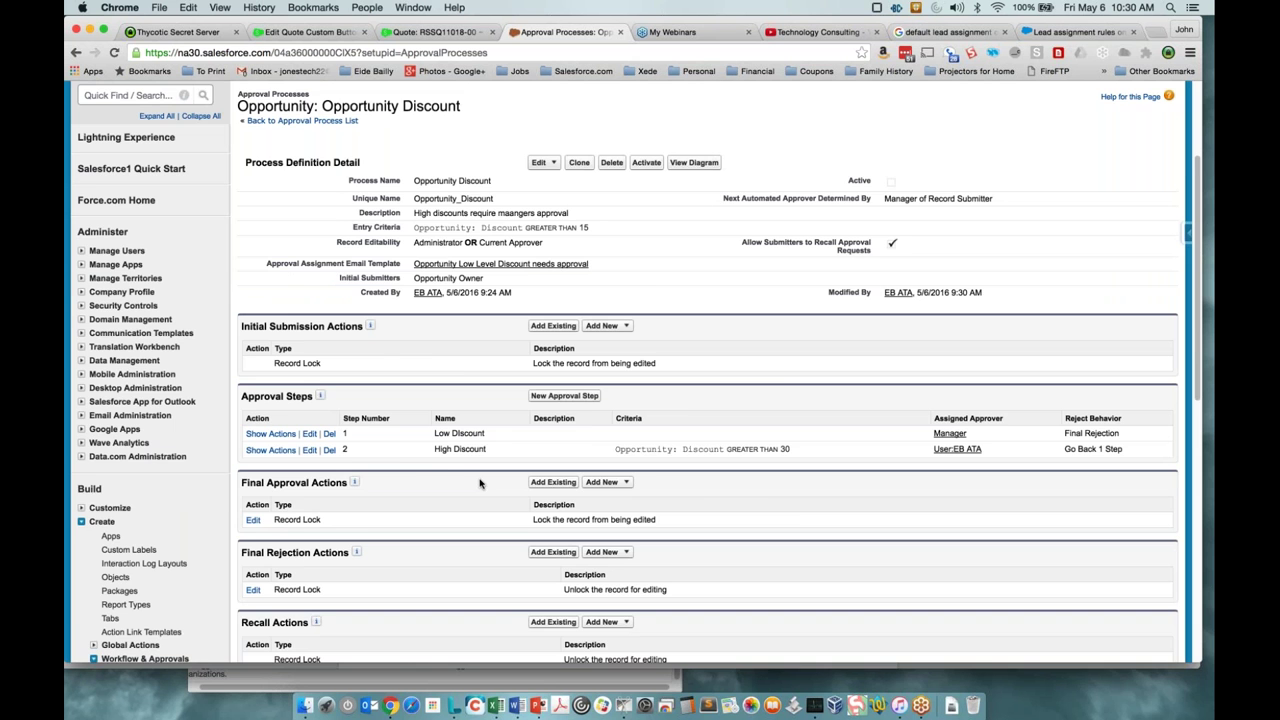
click(271, 450)
scroll(698, 529, down, 1)
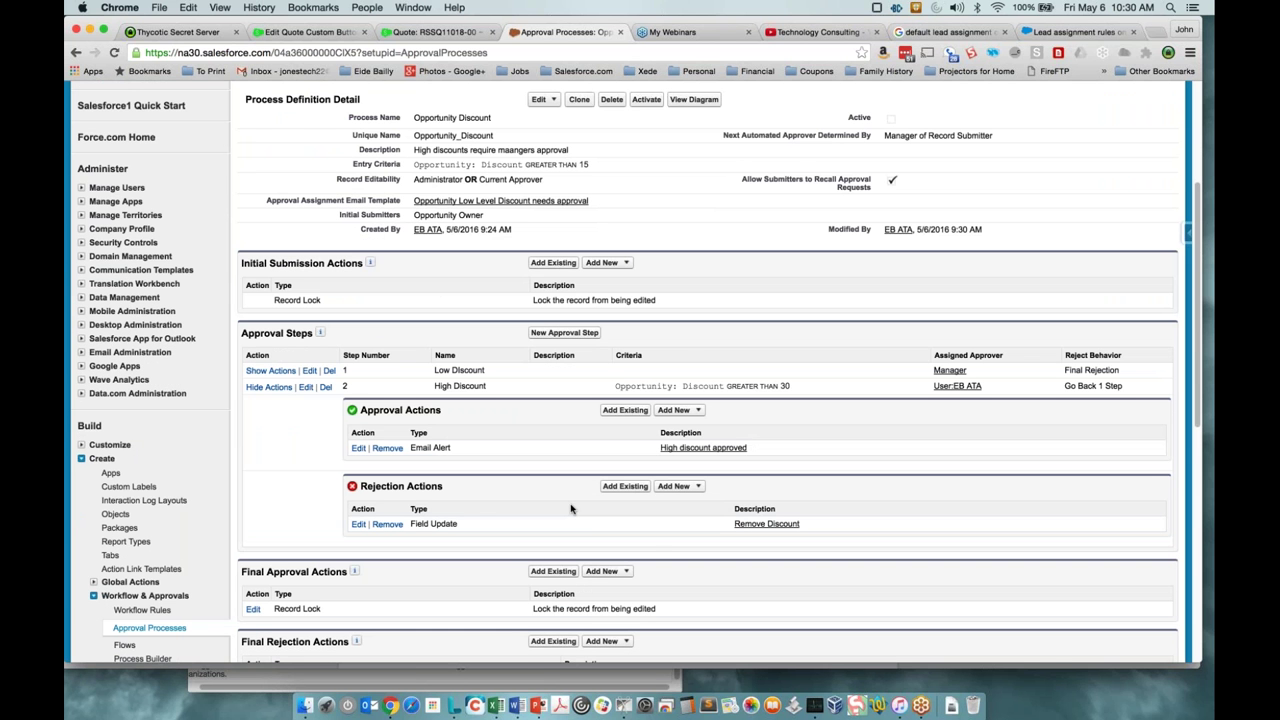
scroll(571, 509, down, 1)
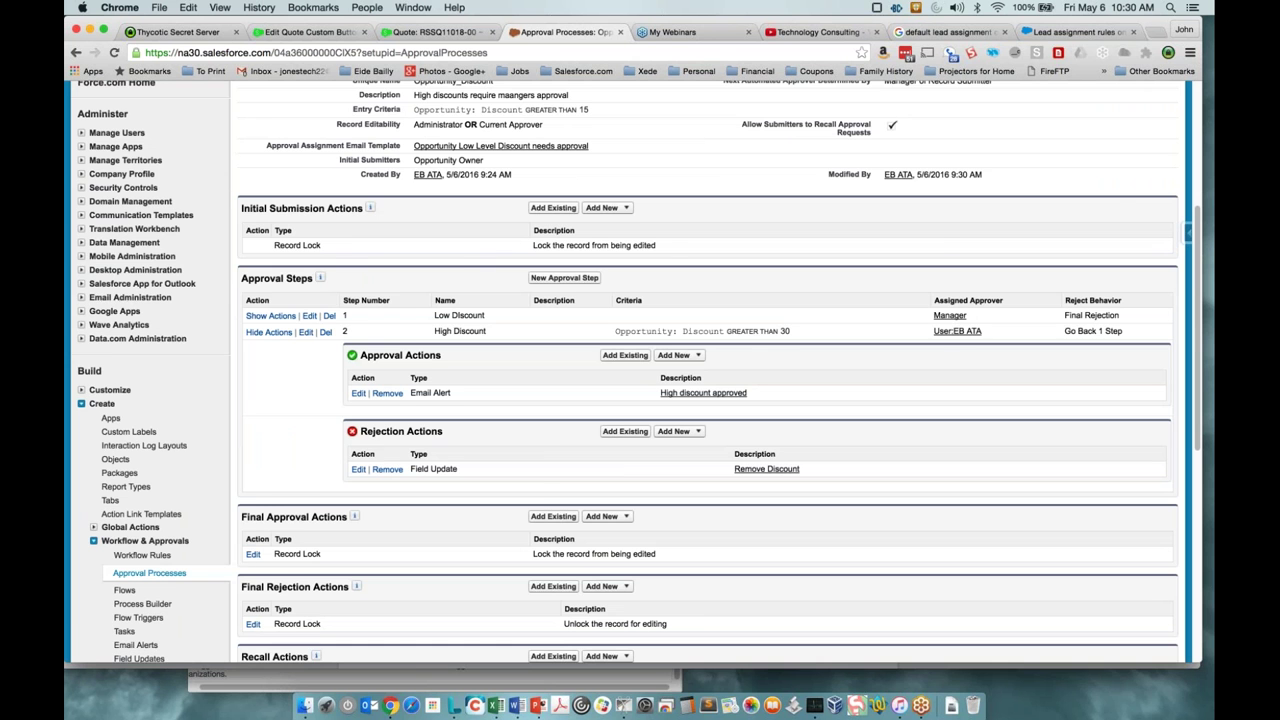
scroll(435, 514, down, 2)
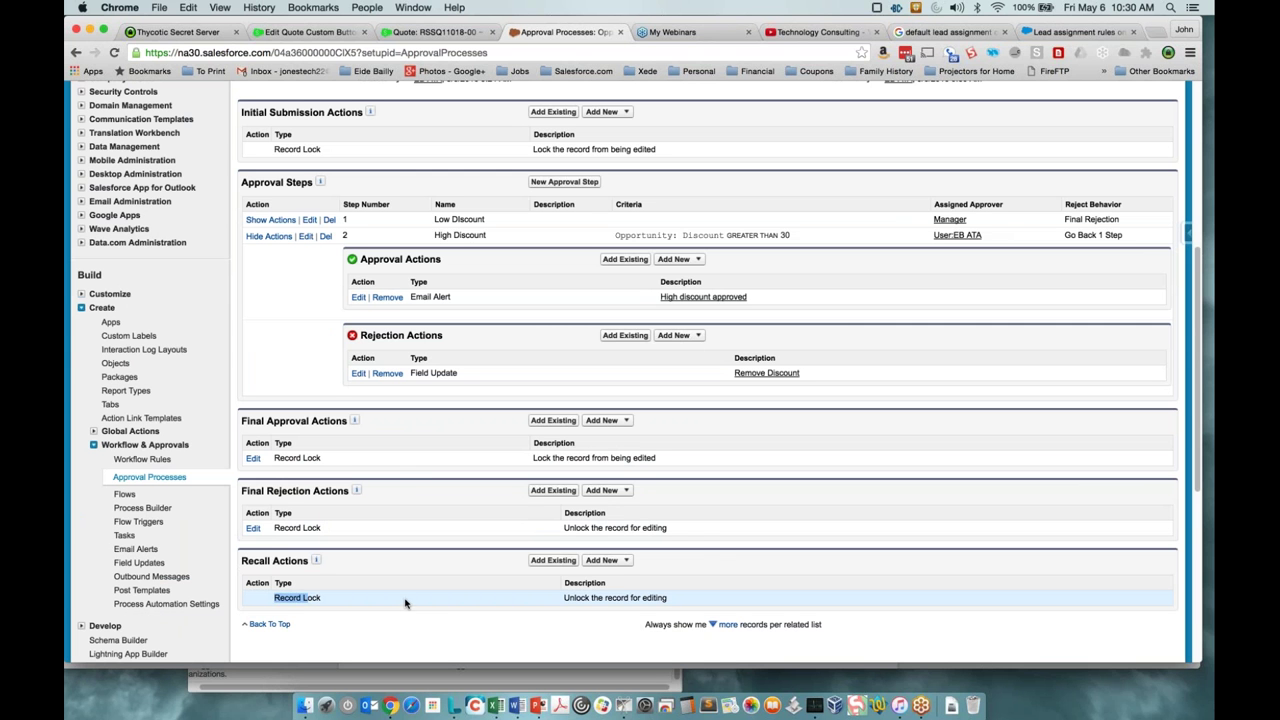
Step: Review the Lock and Unlock record actions for final approval, final rejection and recall
double_click(577, 597)
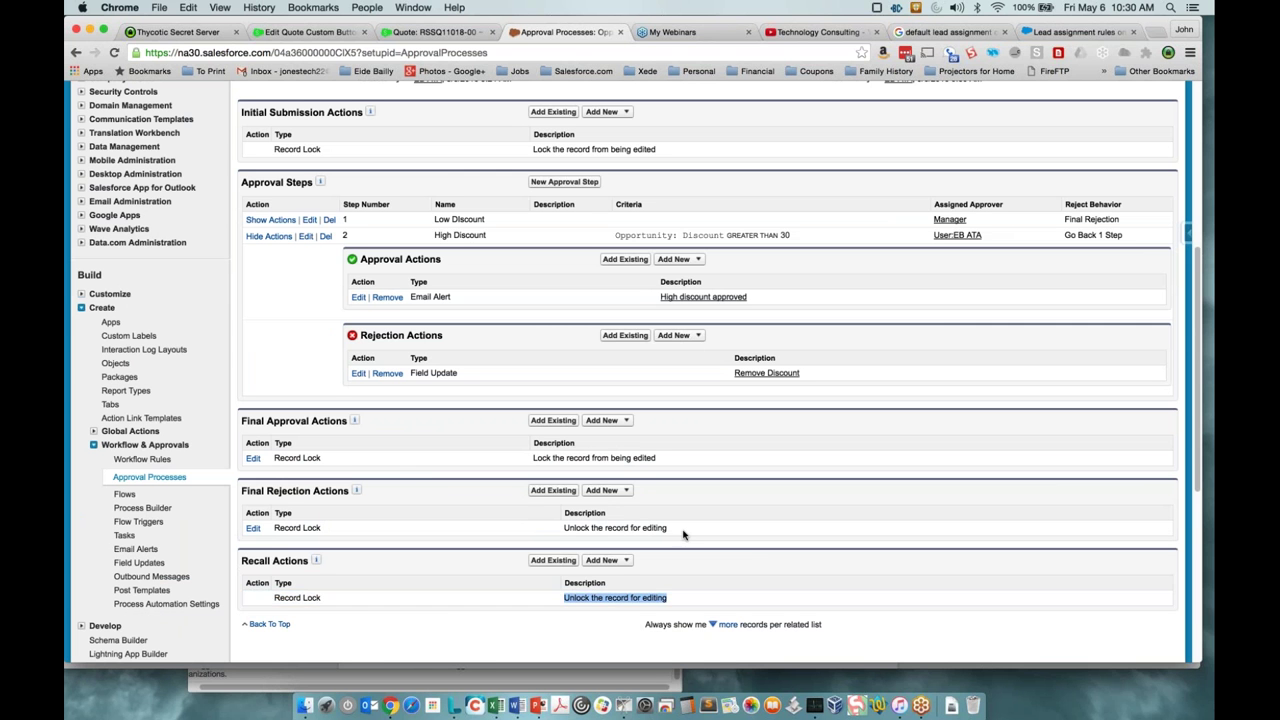
drag(668, 528, 272, 528)
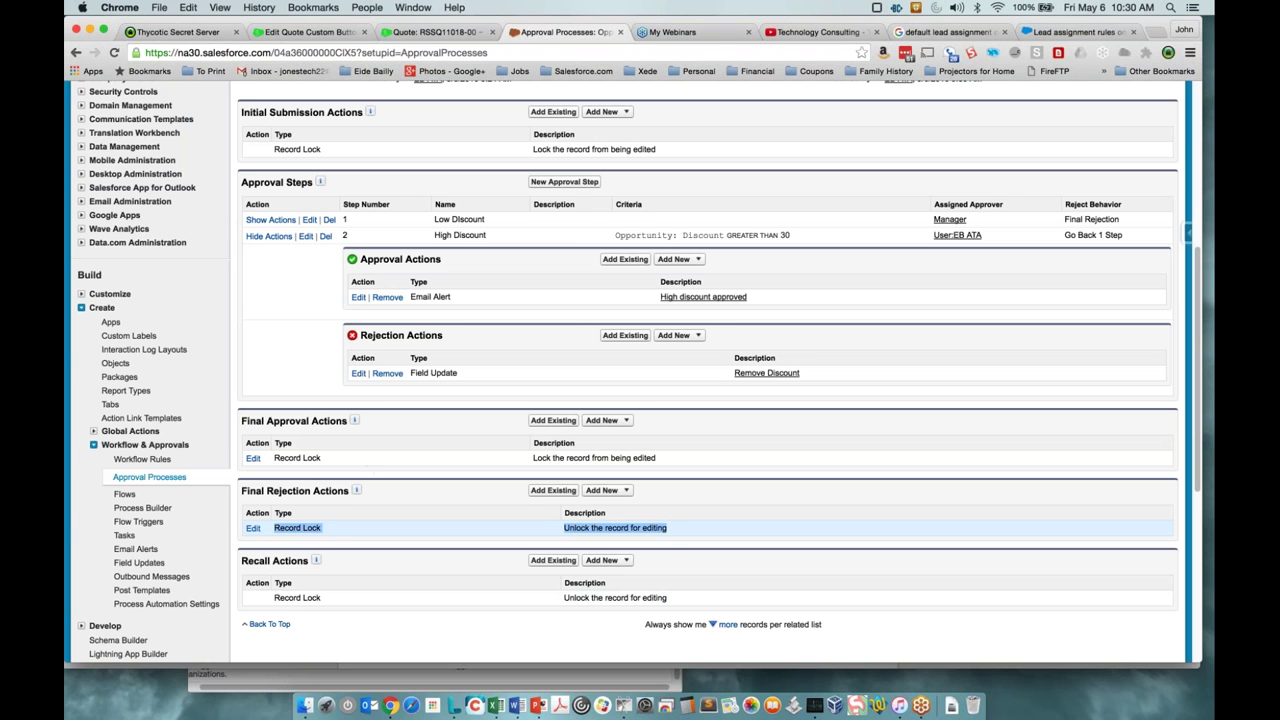
click(565, 528)
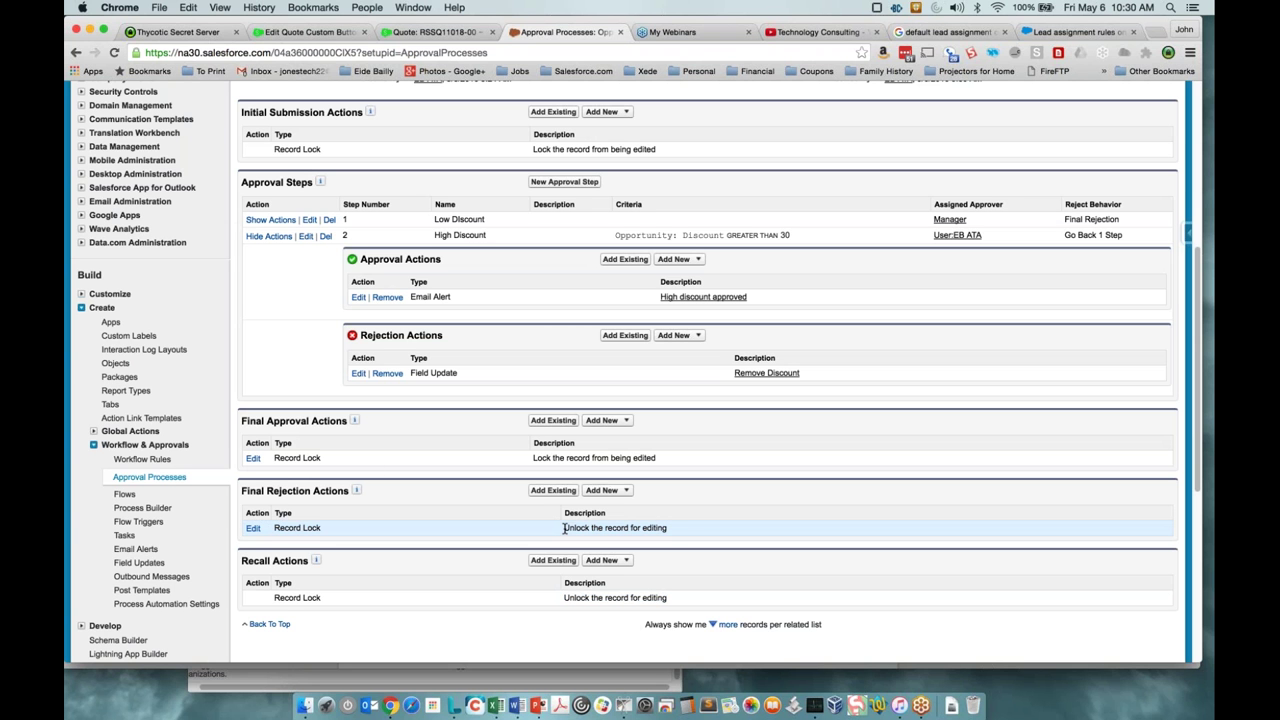
drag(565, 528, 689, 527)
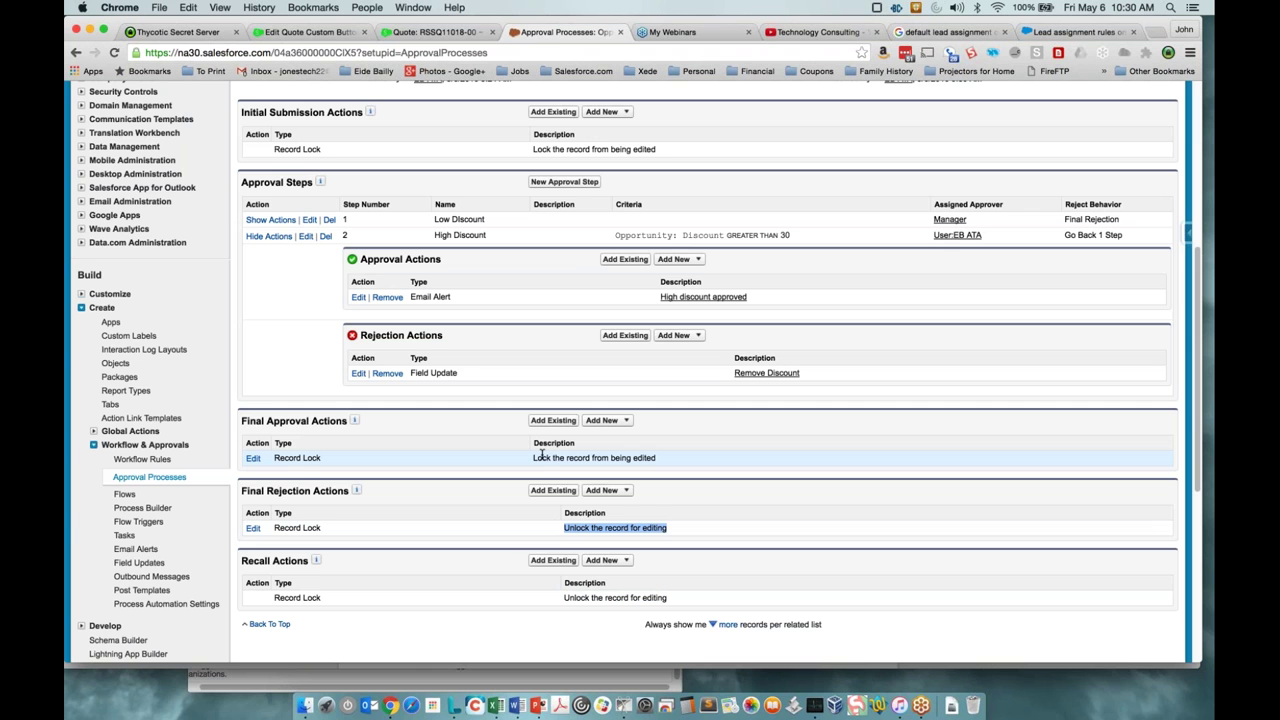
drag(533, 458, 661, 459)
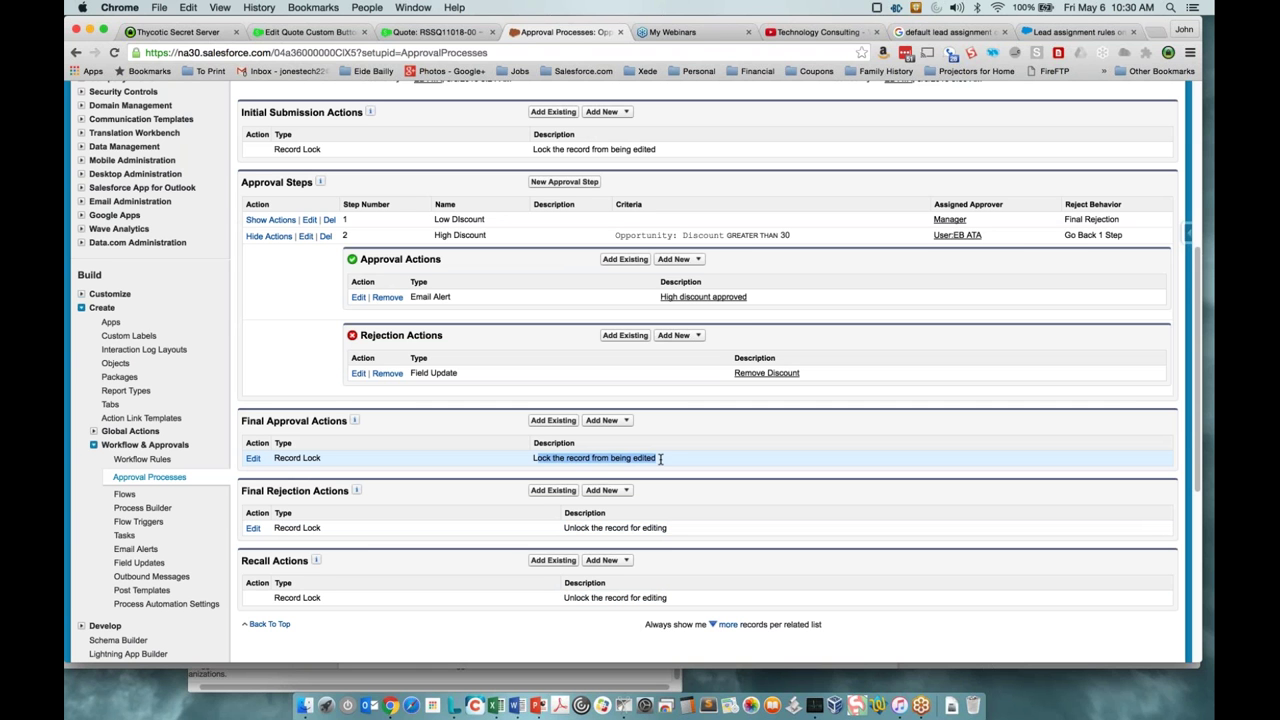
click(660, 458)
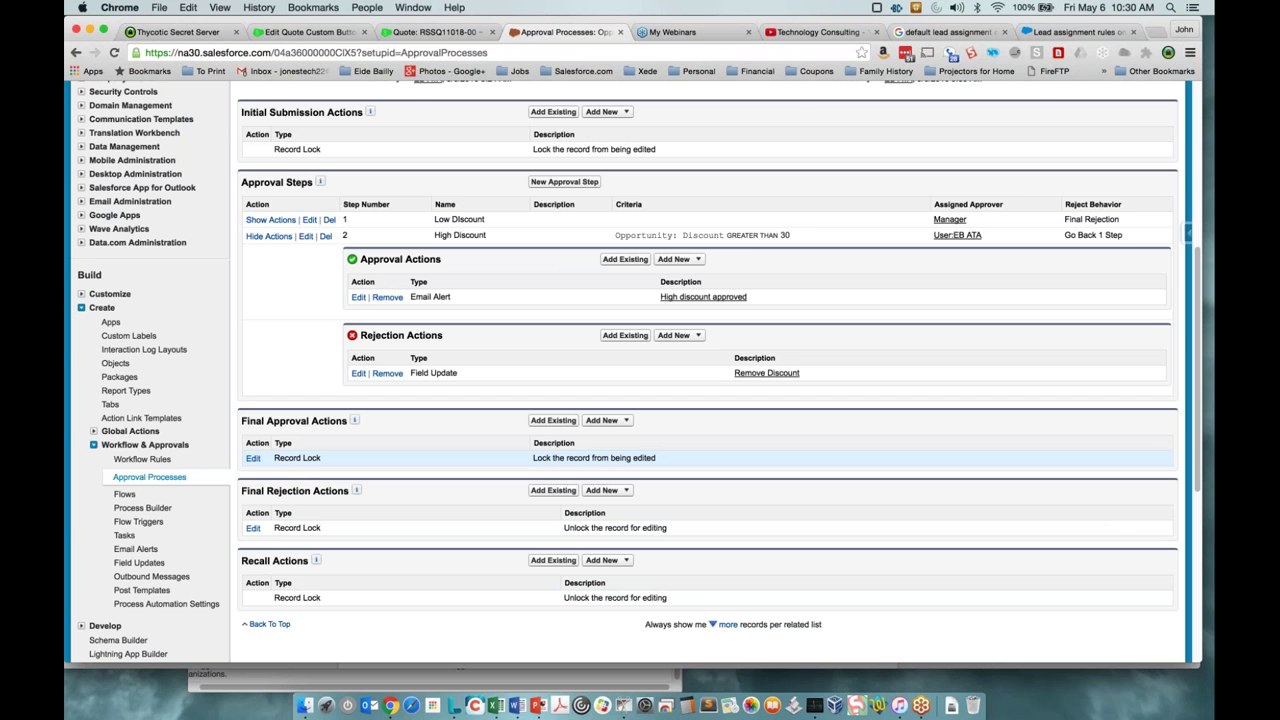
scroll(660, 458, up, 1)
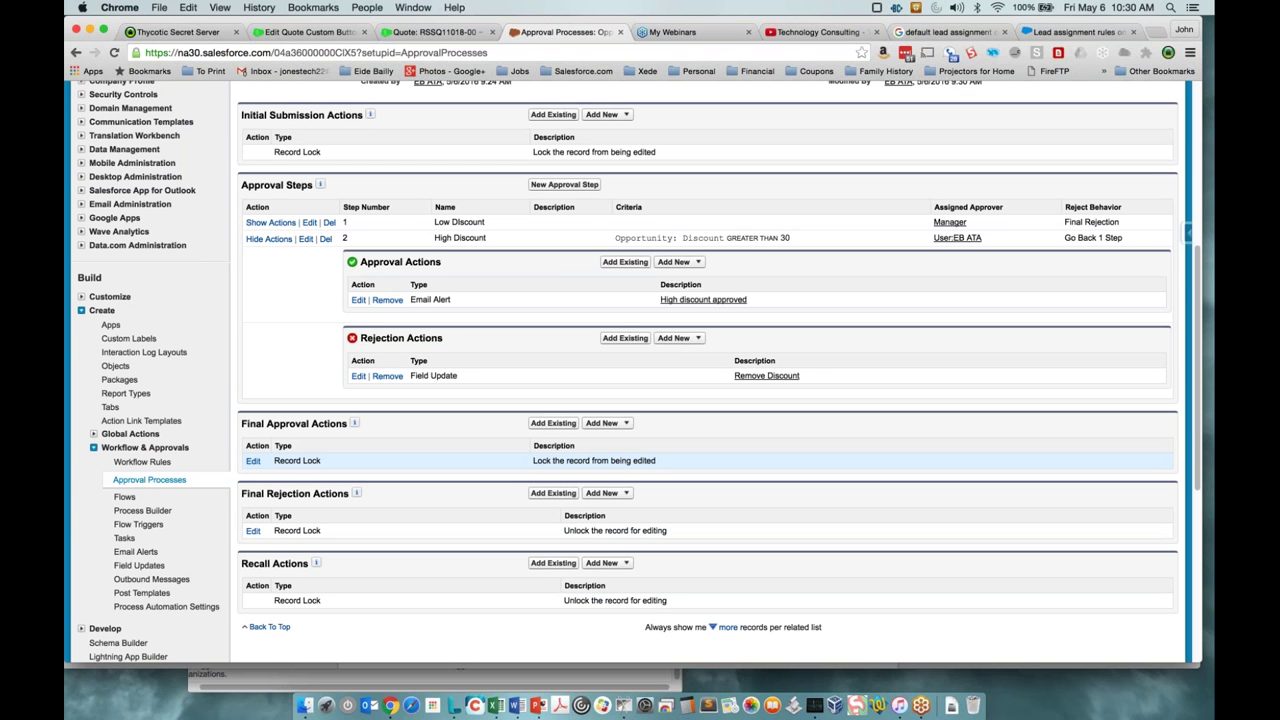
scroll(660, 458, up, 1)
double_click(541, 523)
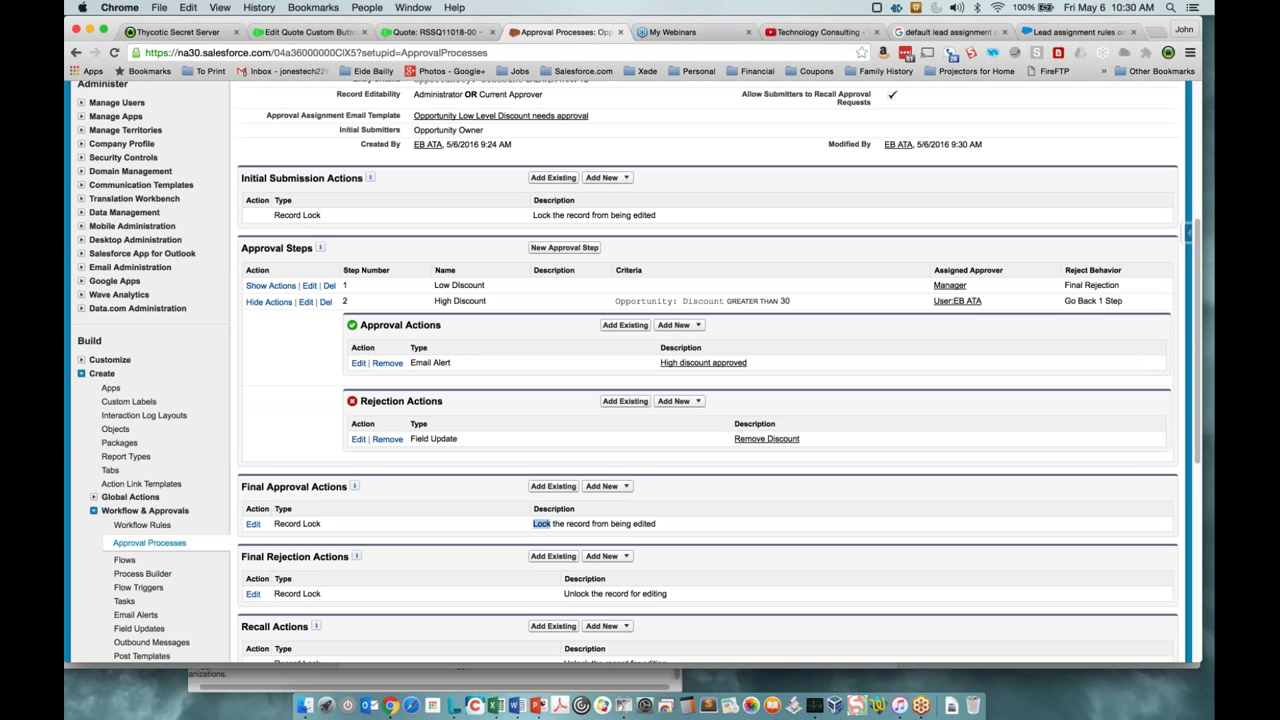
click(674, 527)
scroll(902, 212, up, 5)
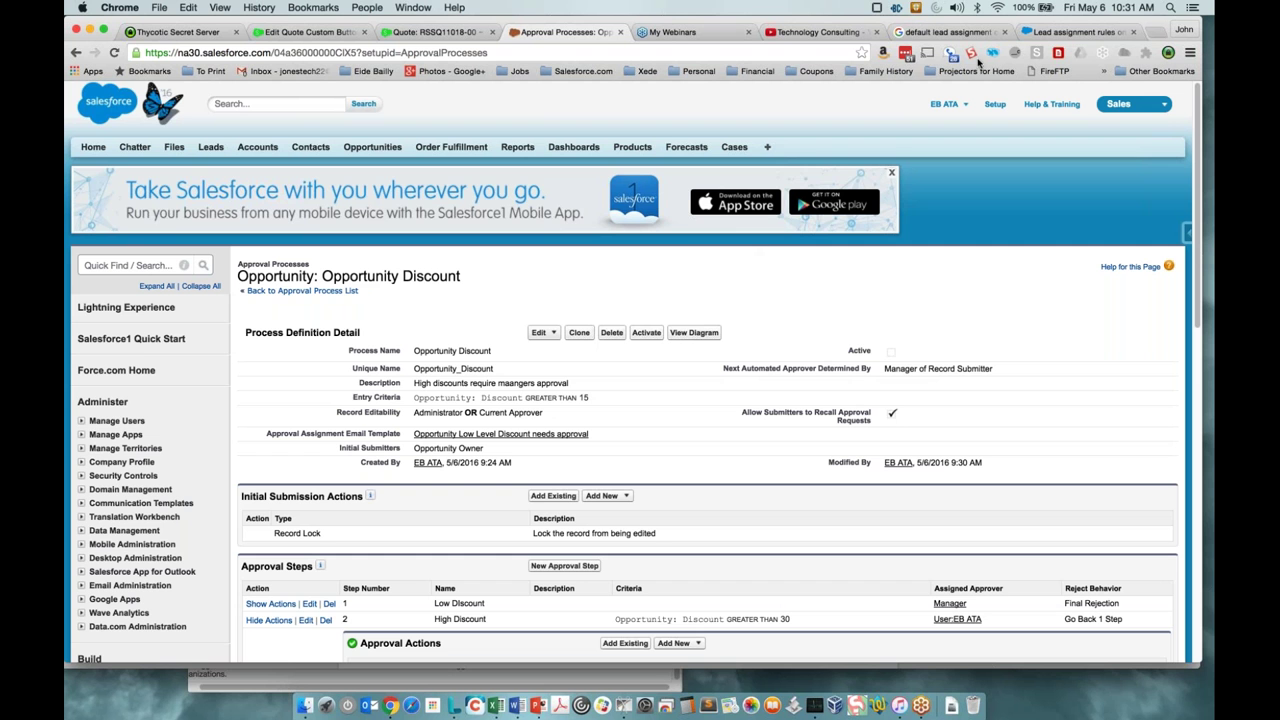
Step: Back on the Opportunity approval process list, start a new process with the Standard Setup Wizard
click(339, 292)
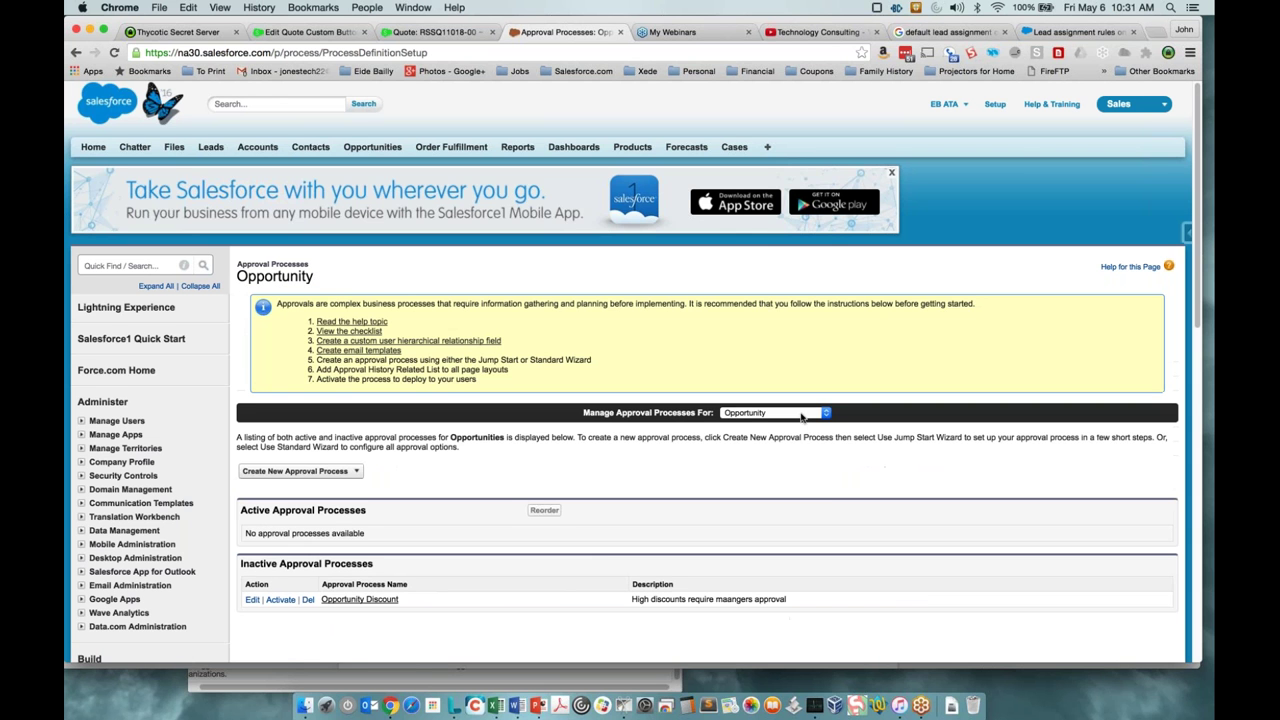
click(768, 419)
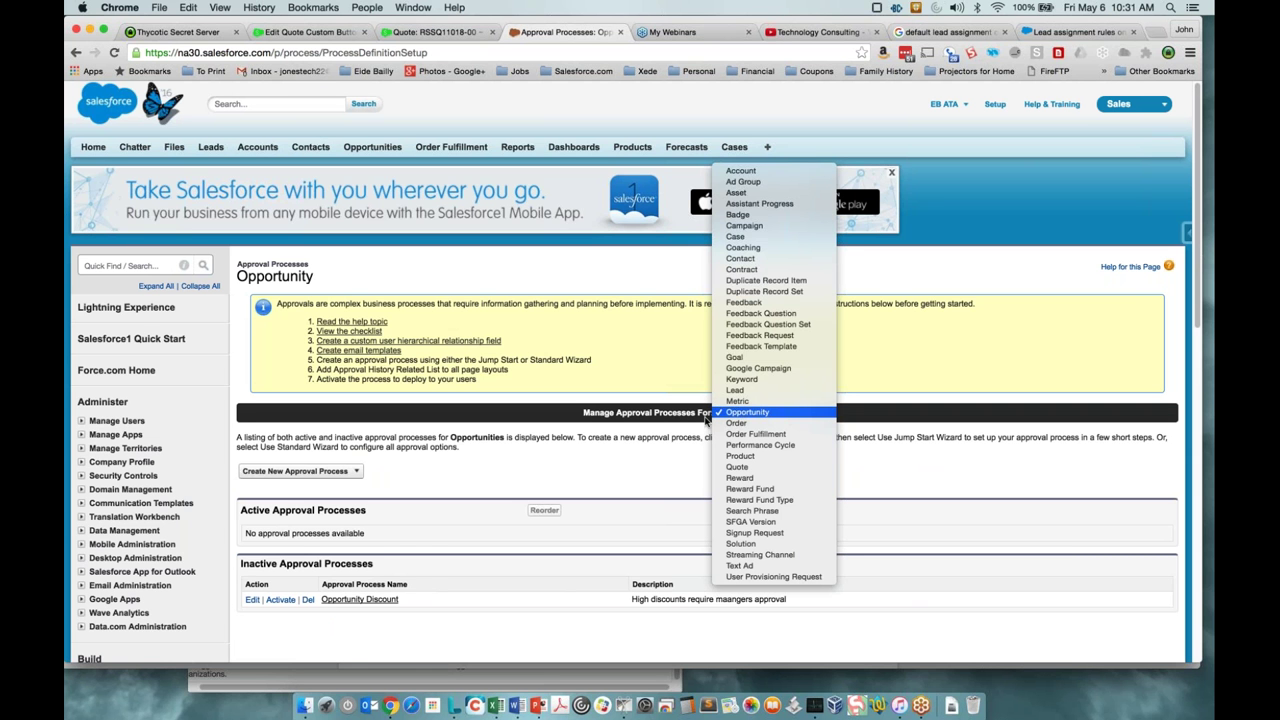
click(787, 412)
click(325, 471)
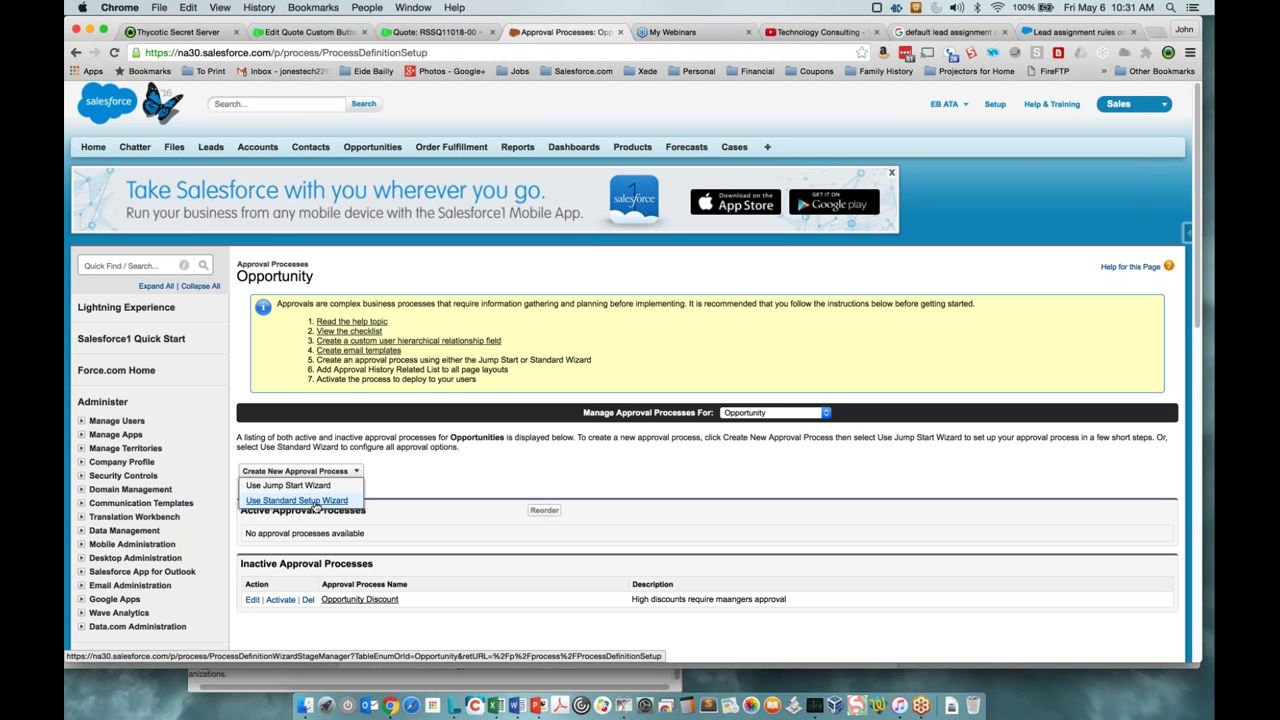
click(316, 500)
Step: Name the new approval process 'Opp Product' (unique name Opp_Product) and continue to entry criteria
click(473, 404)
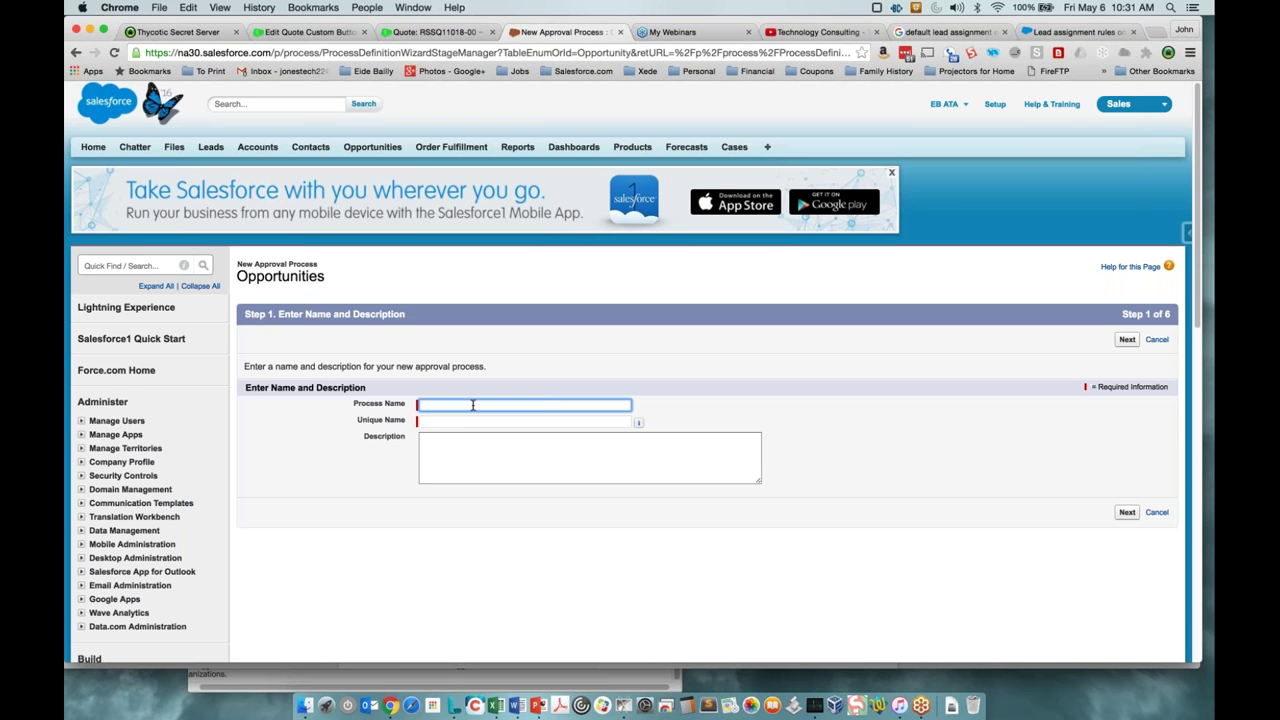
text(Opp Product)
key(Tab)
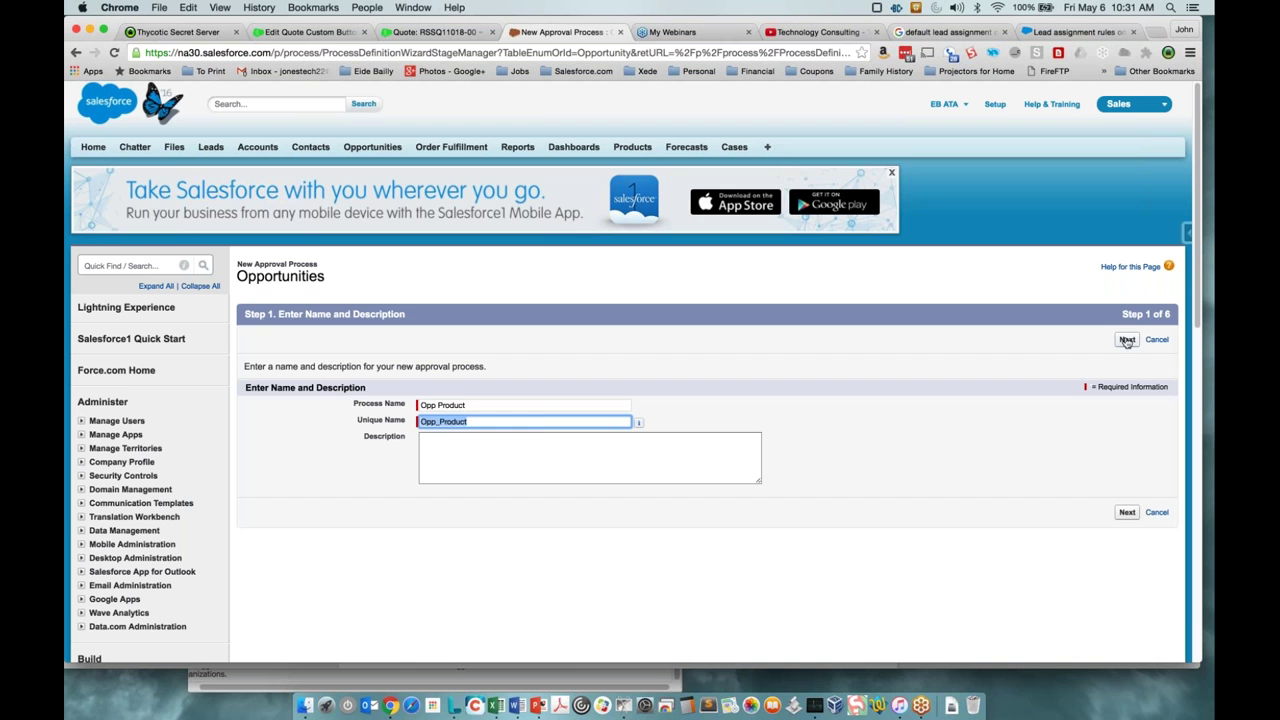
click(1127, 340)
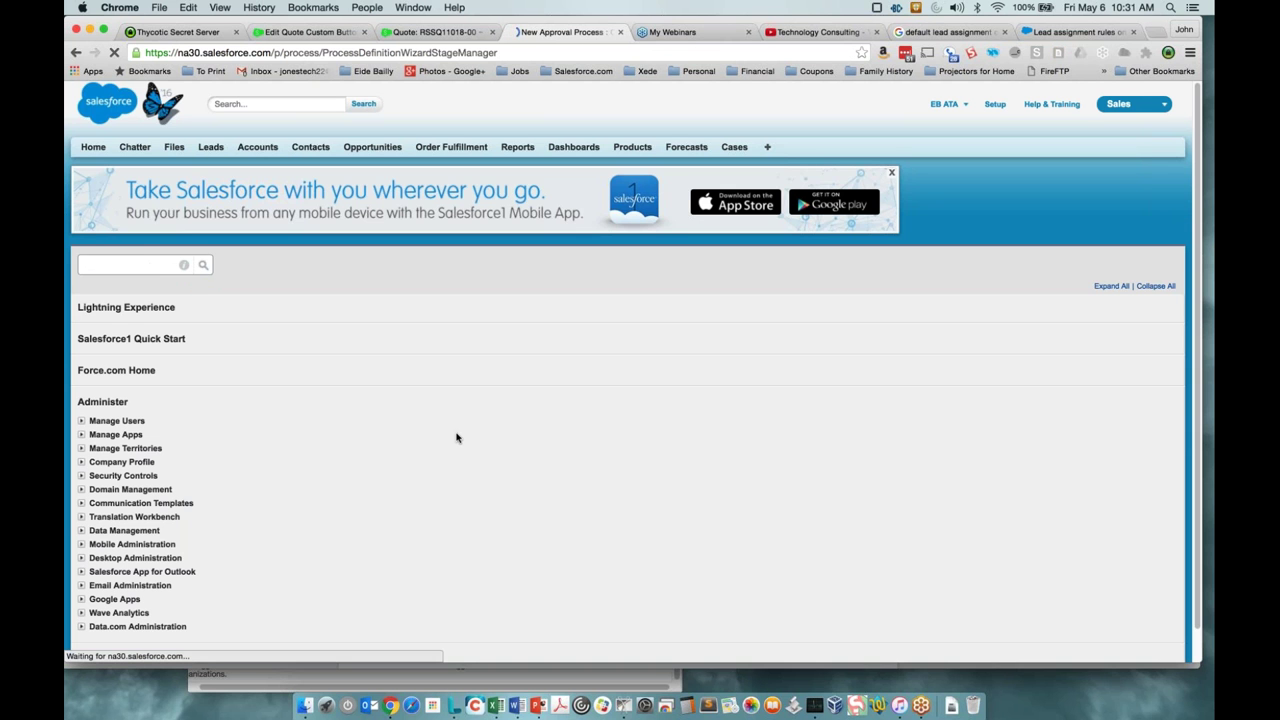
Step: Keep 'criteria are met' and browse the field list for the first entry criterion
click(487, 409)
click(487, 409)
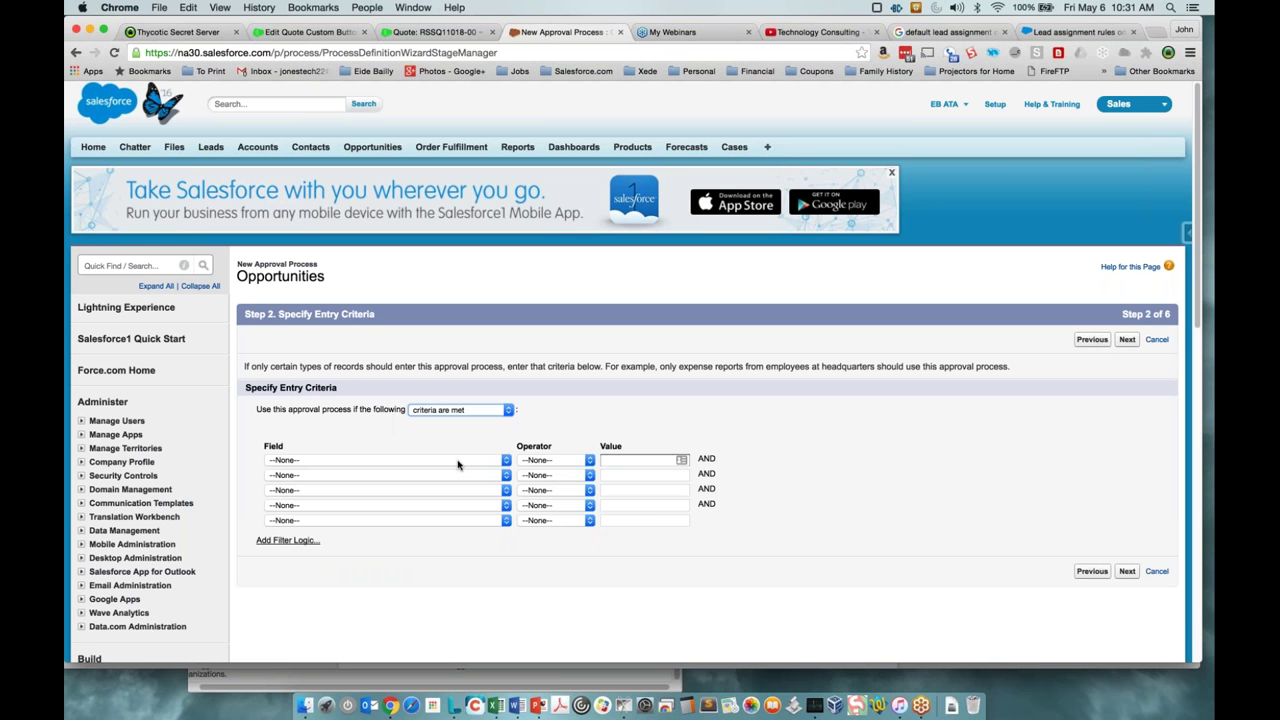
click(458, 464)
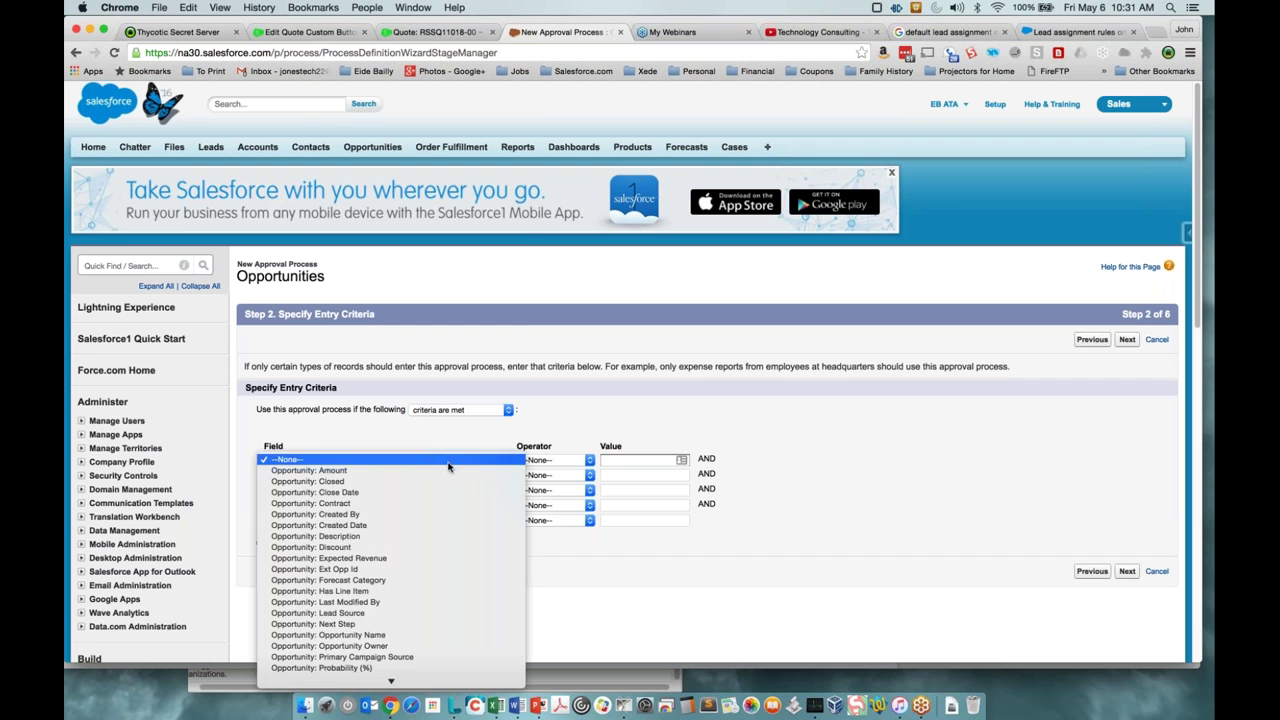
scroll(434, 519, down, 3)
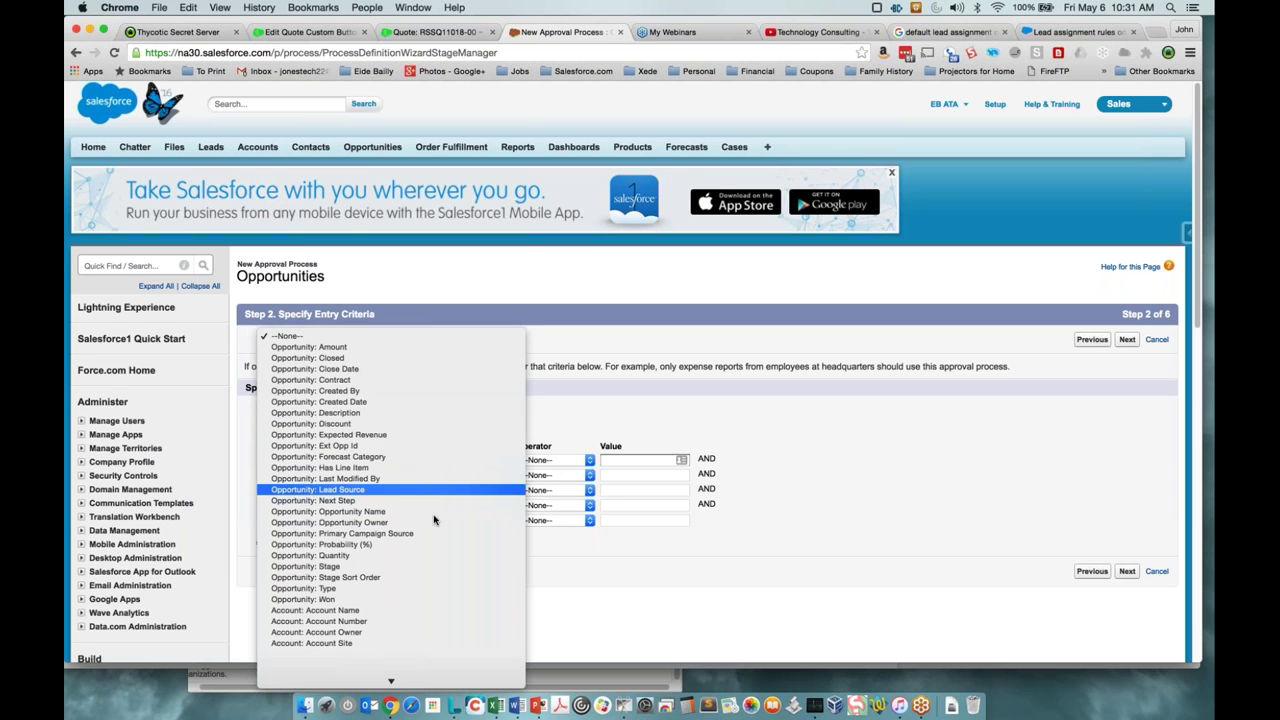
scroll(434, 519, down, 10)
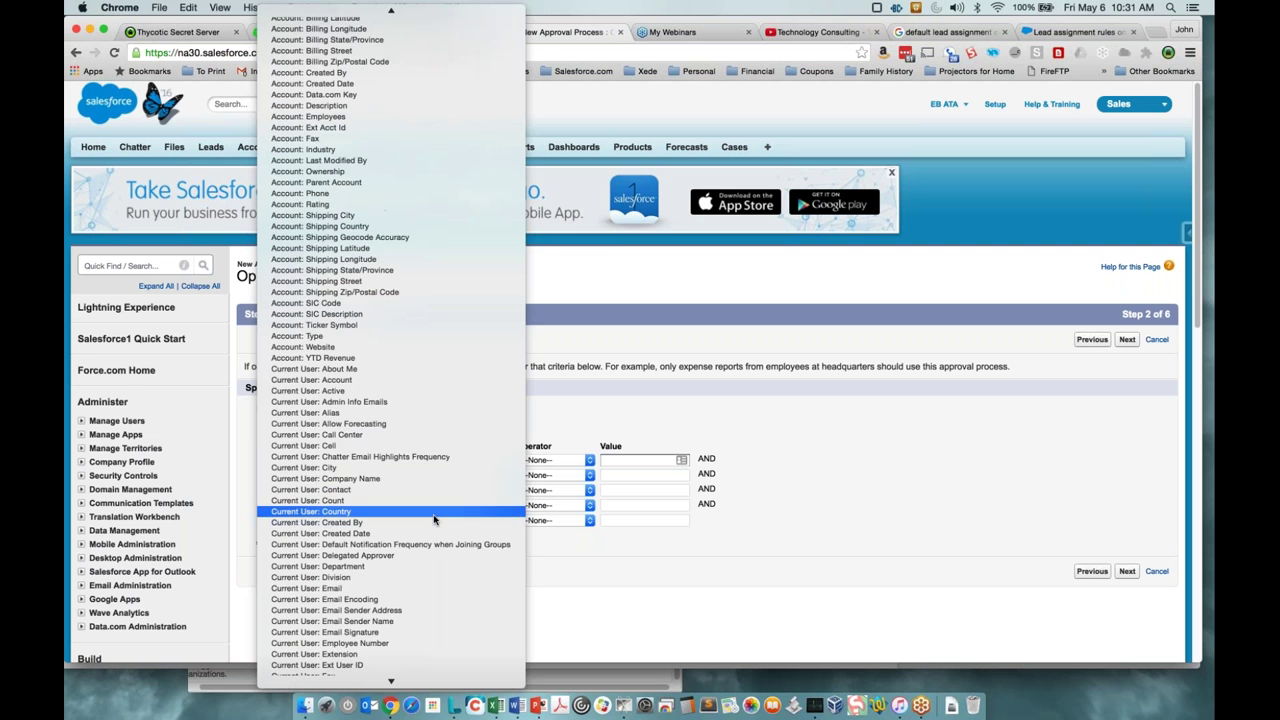
scroll(434, 519, down, 10)
scroll(434, 519, down, 5)
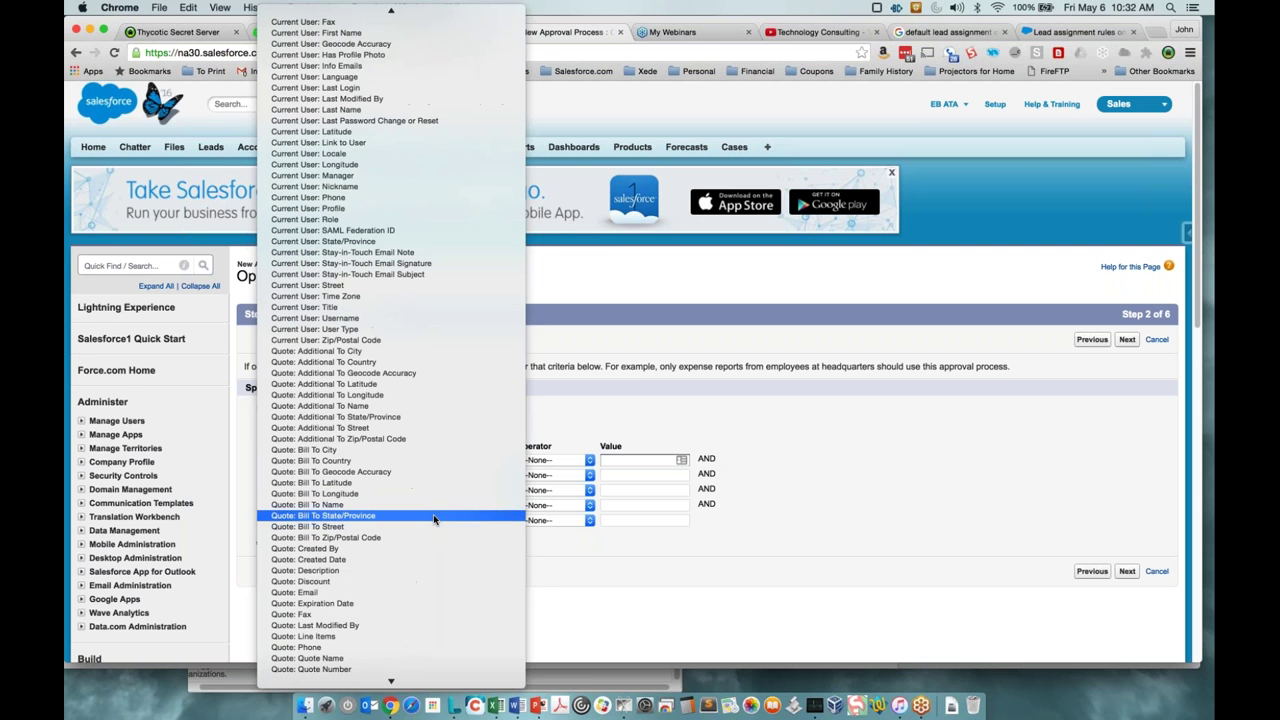
scroll(434, 519, down, 8)
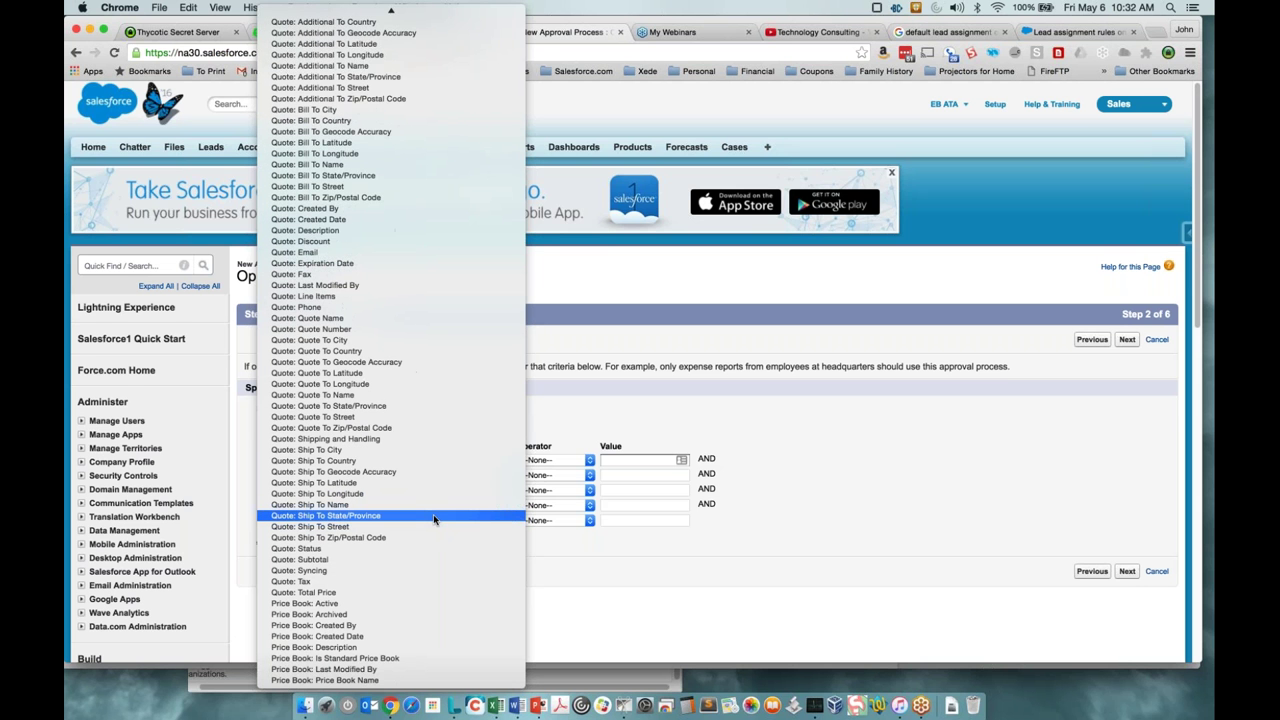
scroll(434, 519, up, 6)
scroll(434, 519, up, 13)
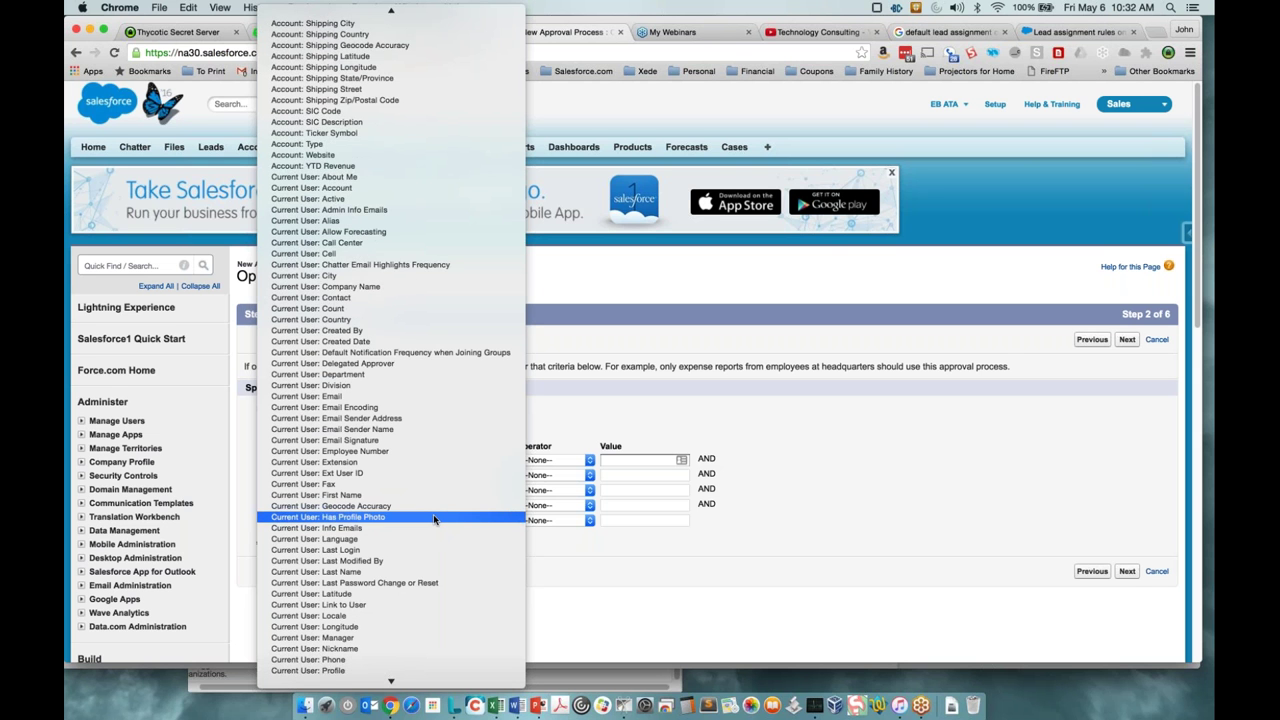
scroll(434, 519, up, 13)
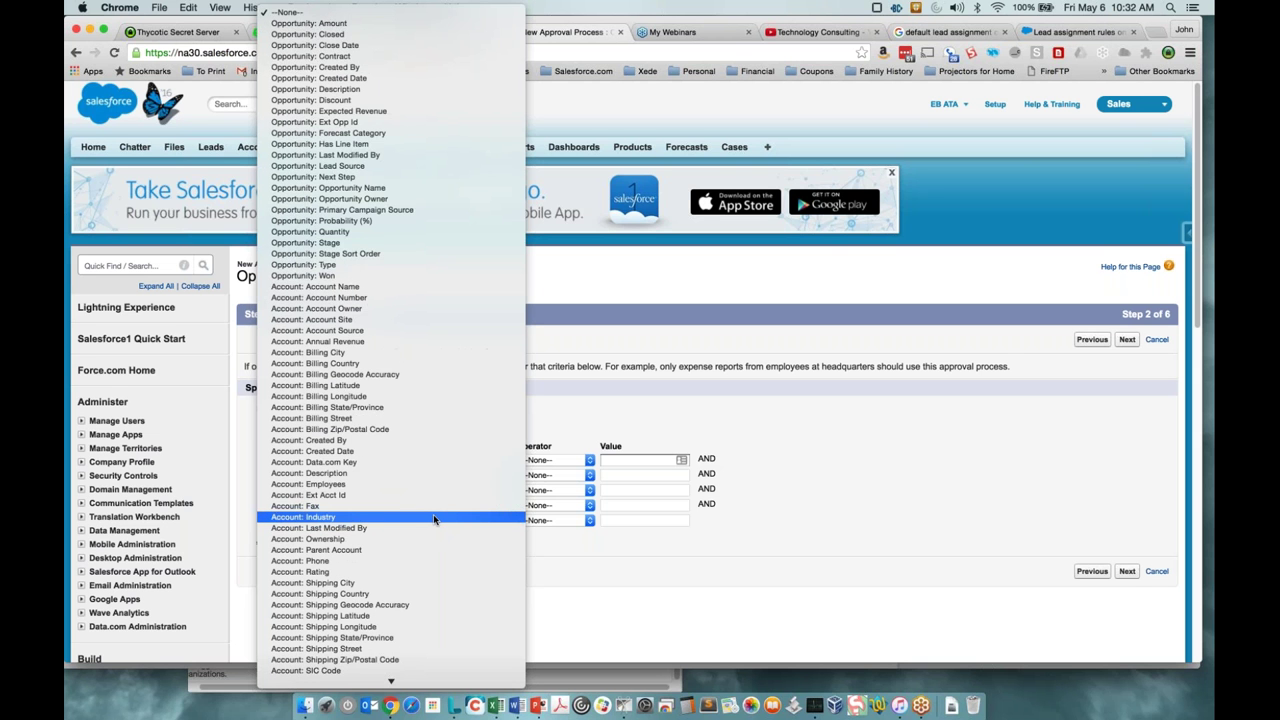
scroll(434, 519, down, 1)
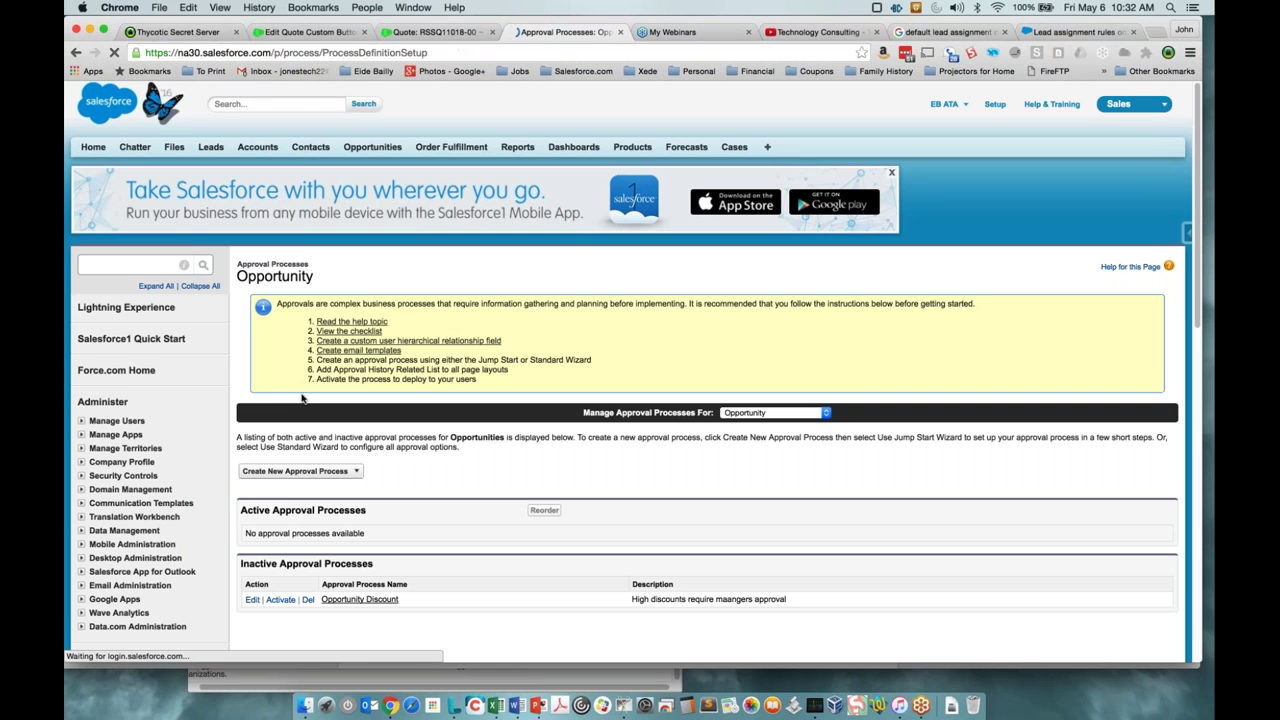
Step: Expand the Opportunity Products setup items in the sidebar
scroll(95, 355, down, 5)
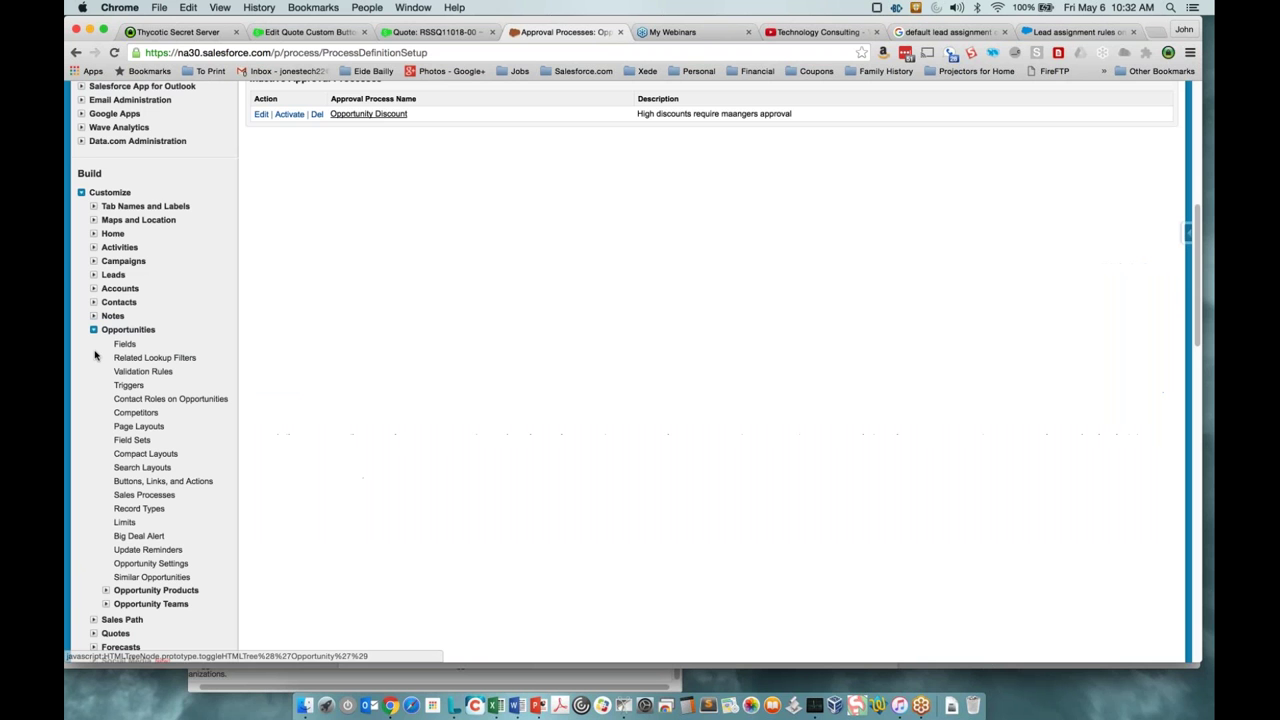
scroll(95, 355, down, 1)
click(156, 546)
scroll(210, 518, down, 3)
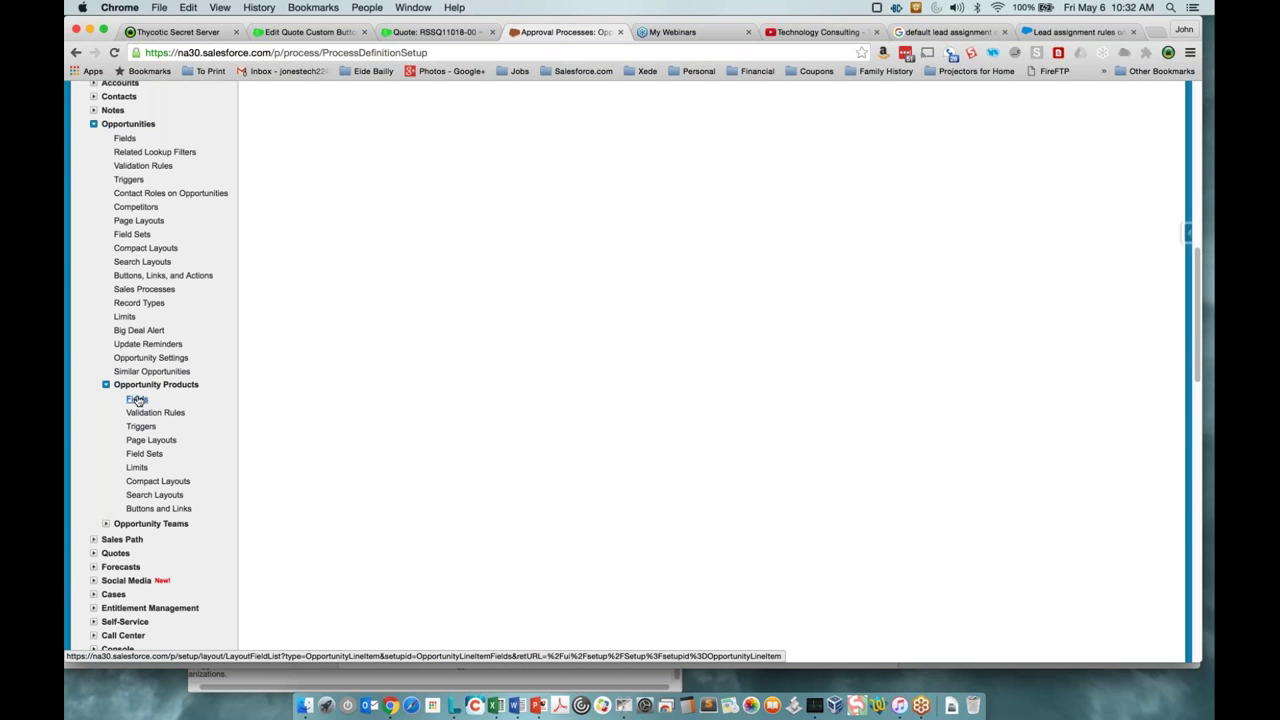
scroll(502, 527, up, 3)
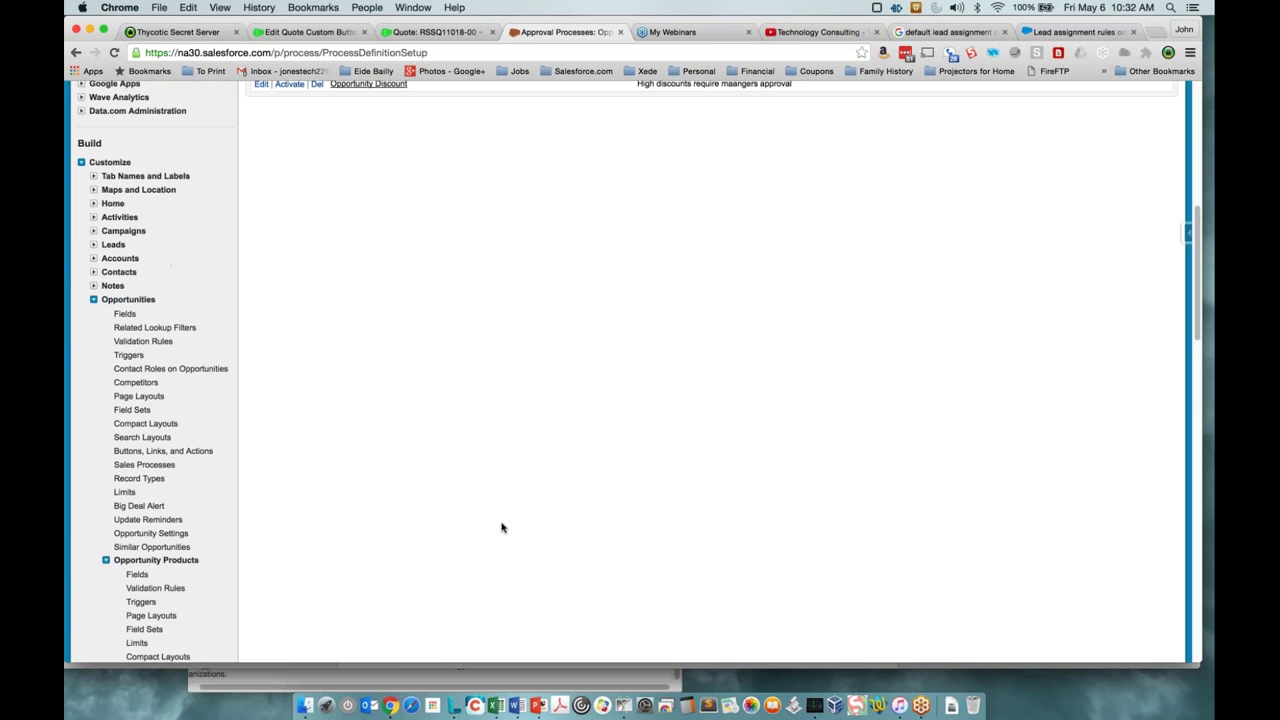
scroll(502, 527, up, 1)
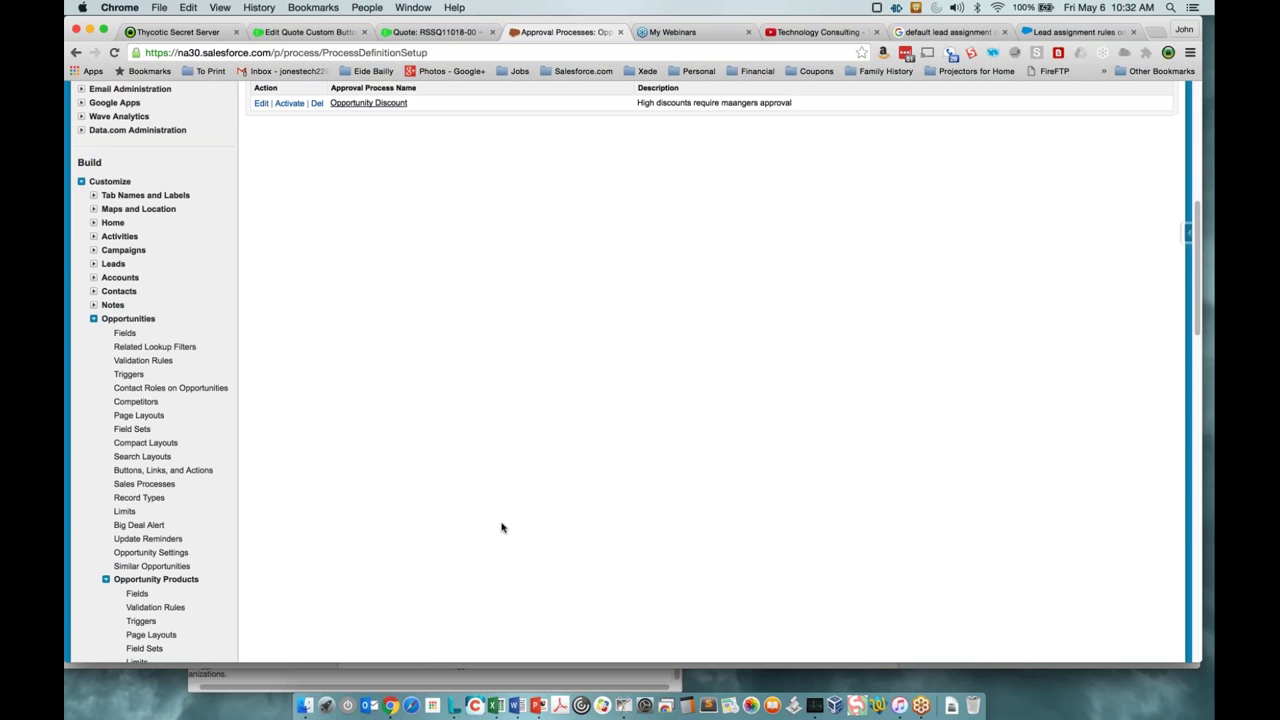
scroll(502, 527, up, 8)
Step: Check the Manage Approval Processes For object list, keeping Opportunity, and review the process list
click(795, 413)
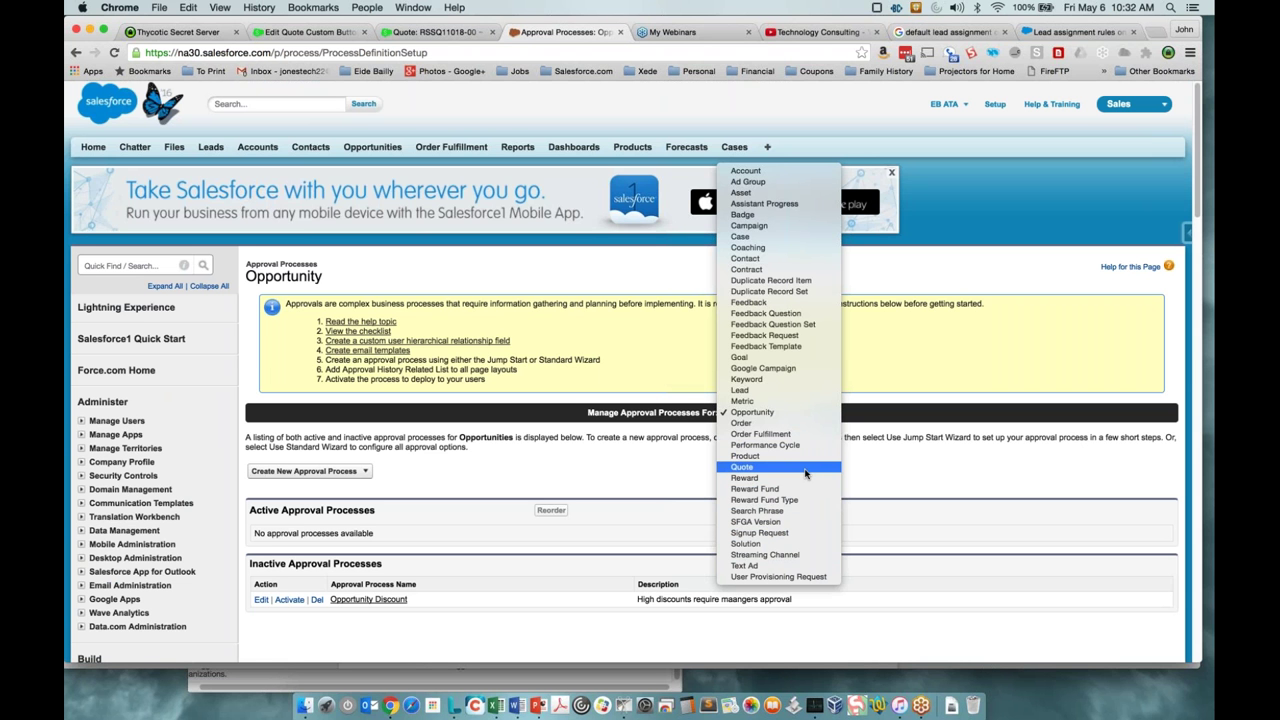
click(649, 480)
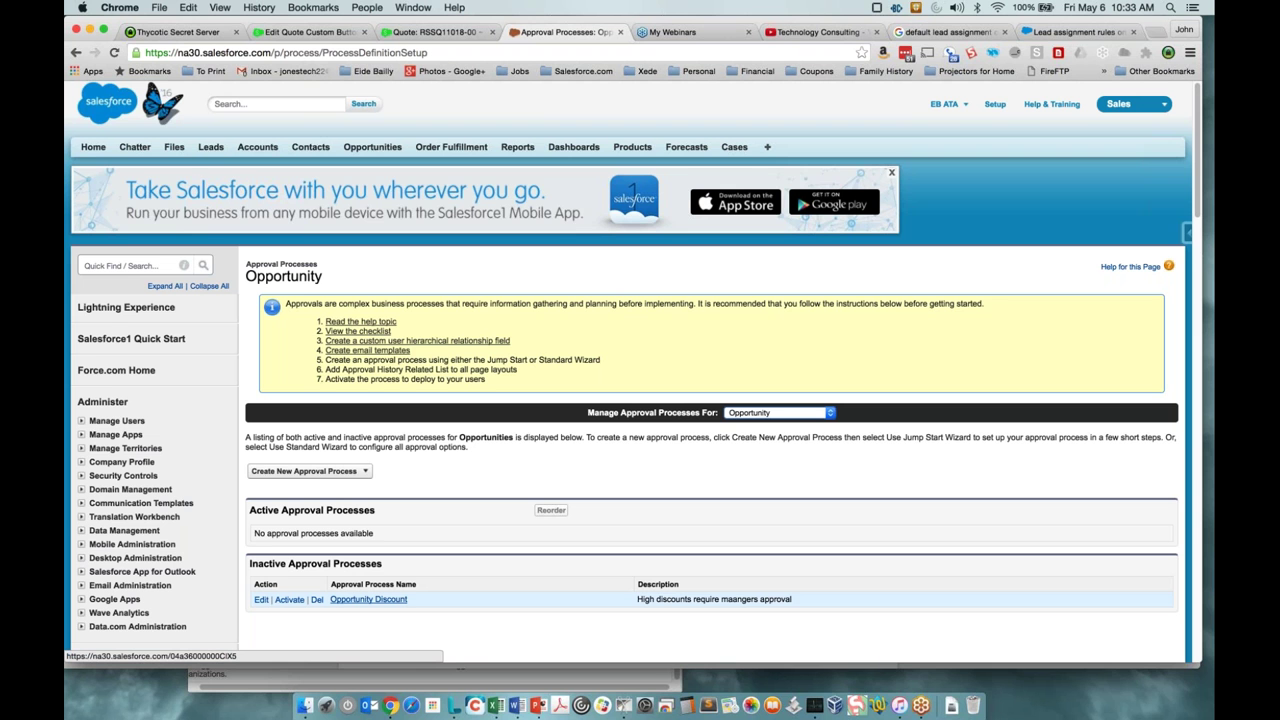
scroll(630, 400, down, 1)
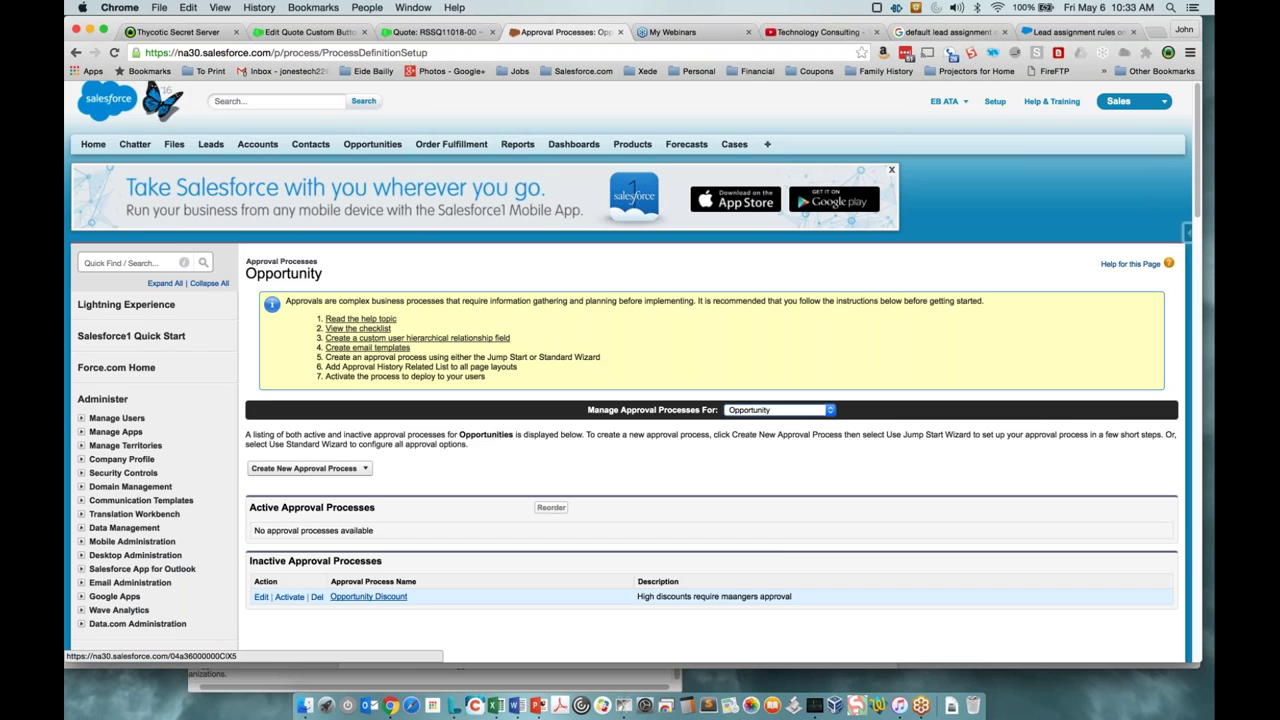
scroll(630, 400, down, 2)
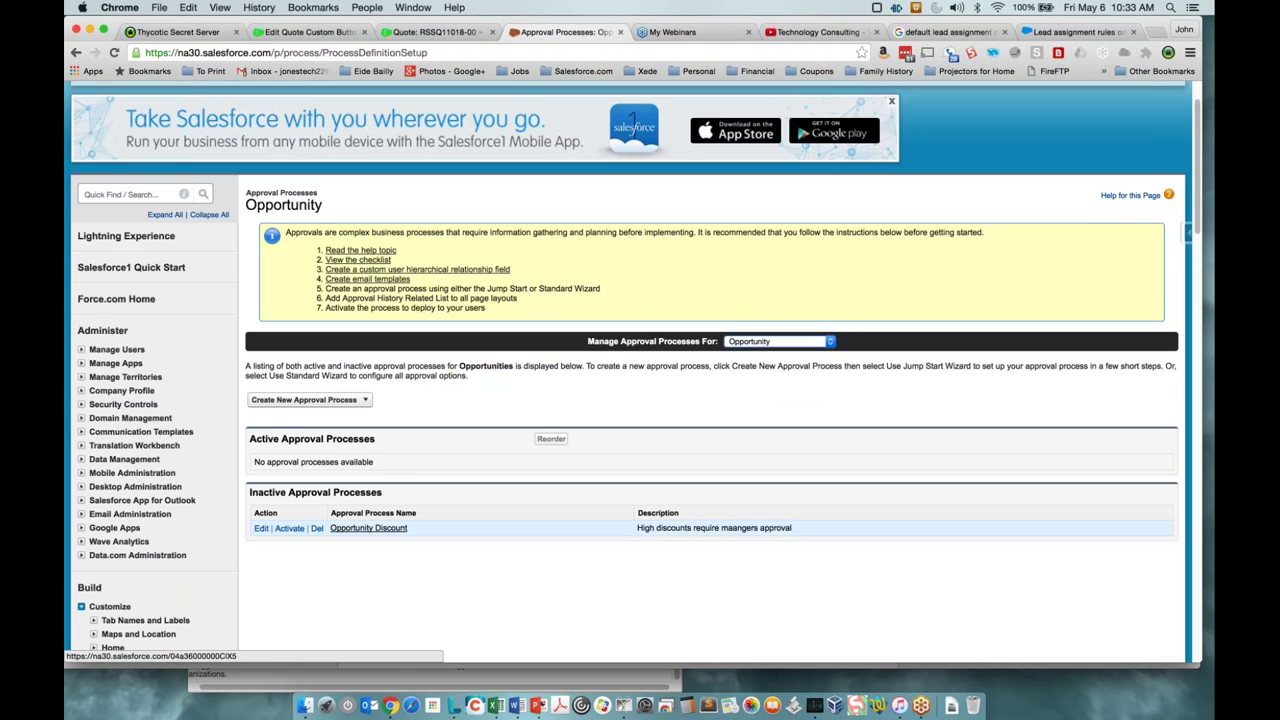
scroll(630, 400, down, 2)
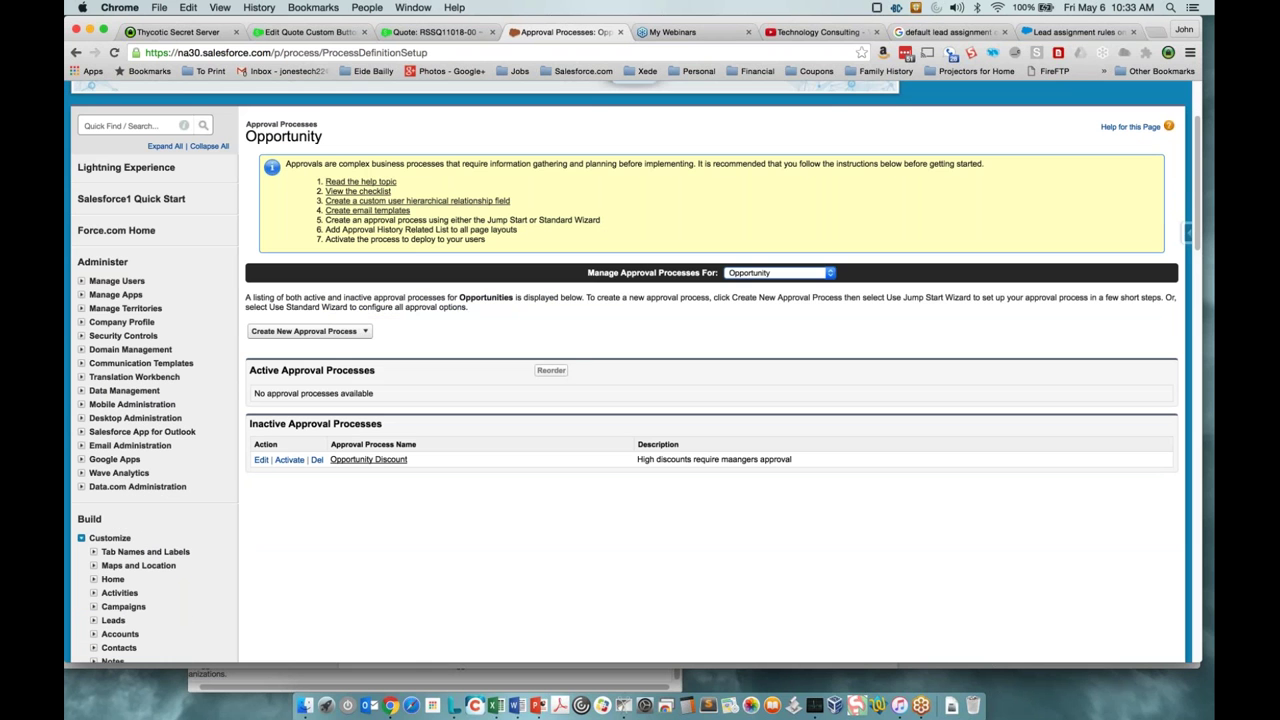
Step: Keeping Opportunity as the object, open the inactive Opportunity Discount approval process
scroll(803, 369, up, 1)
click(812, 300)
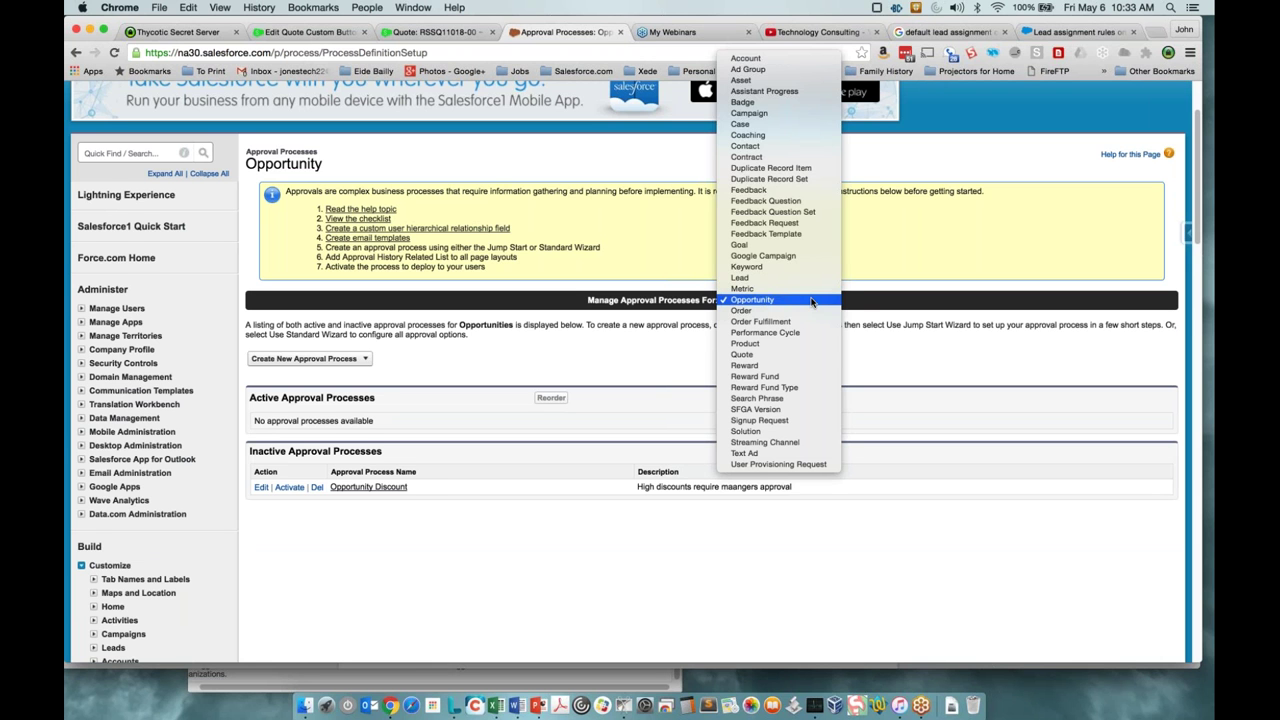
key(Escape)
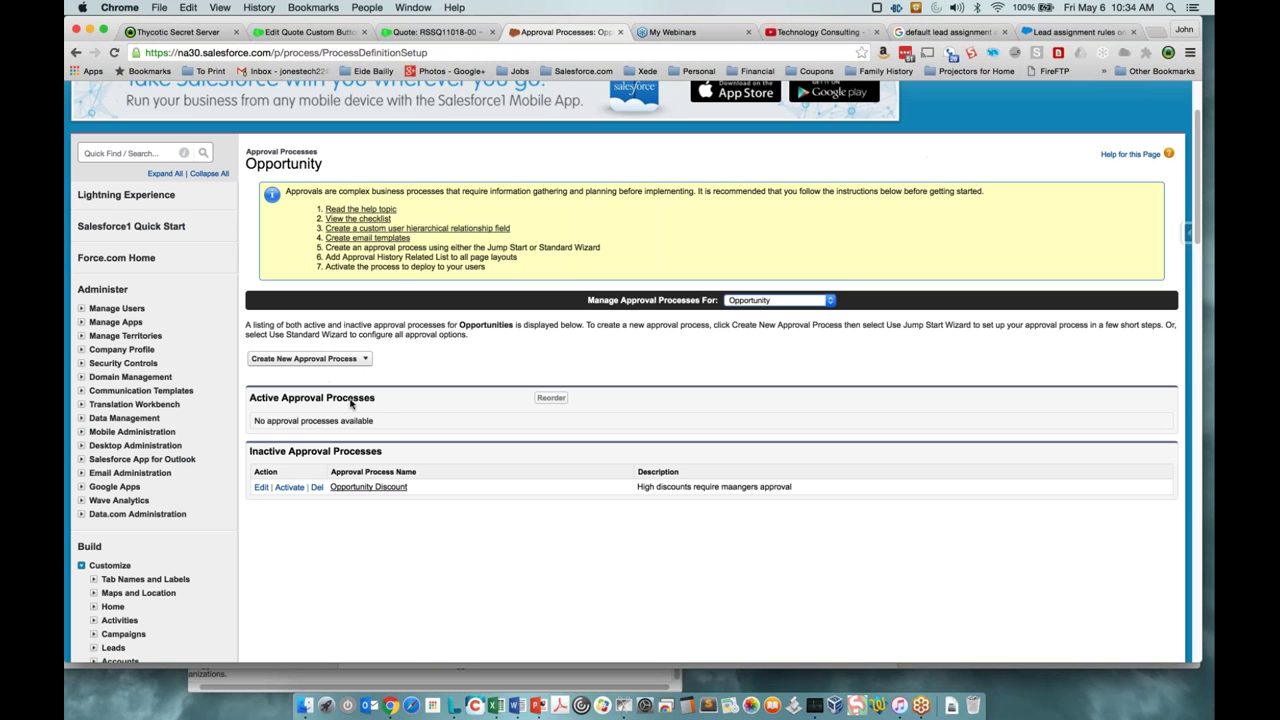
click(380, 488)
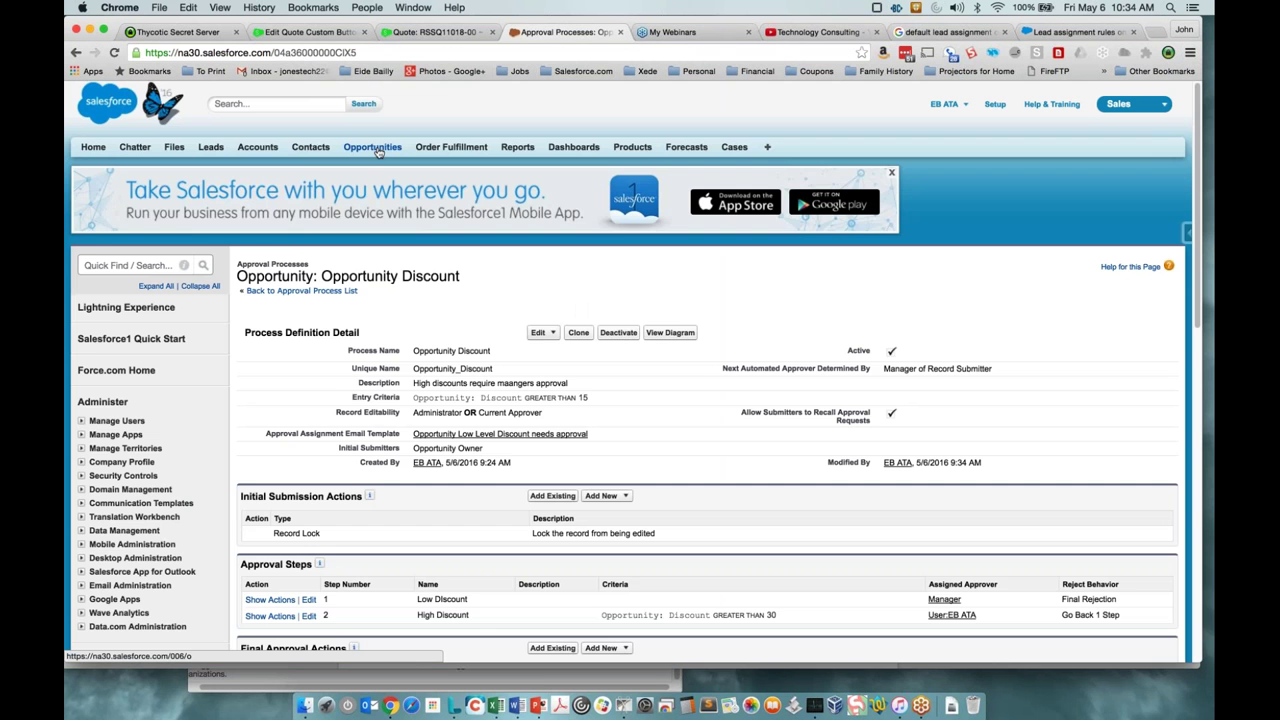
Step: Start a new opportunity named 'ATA Demo' for the account Jones Technologies
click(378, 149)
click(534, 252)
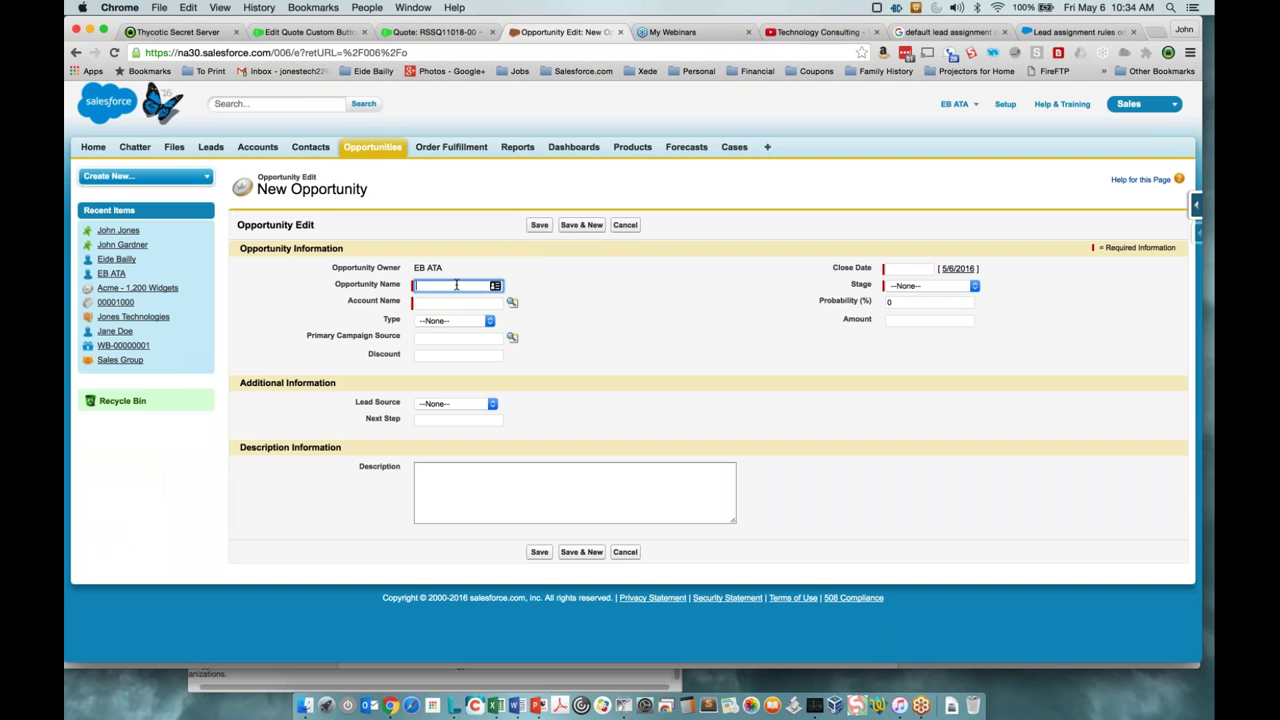
text(ATA Demo)
key(Tab)
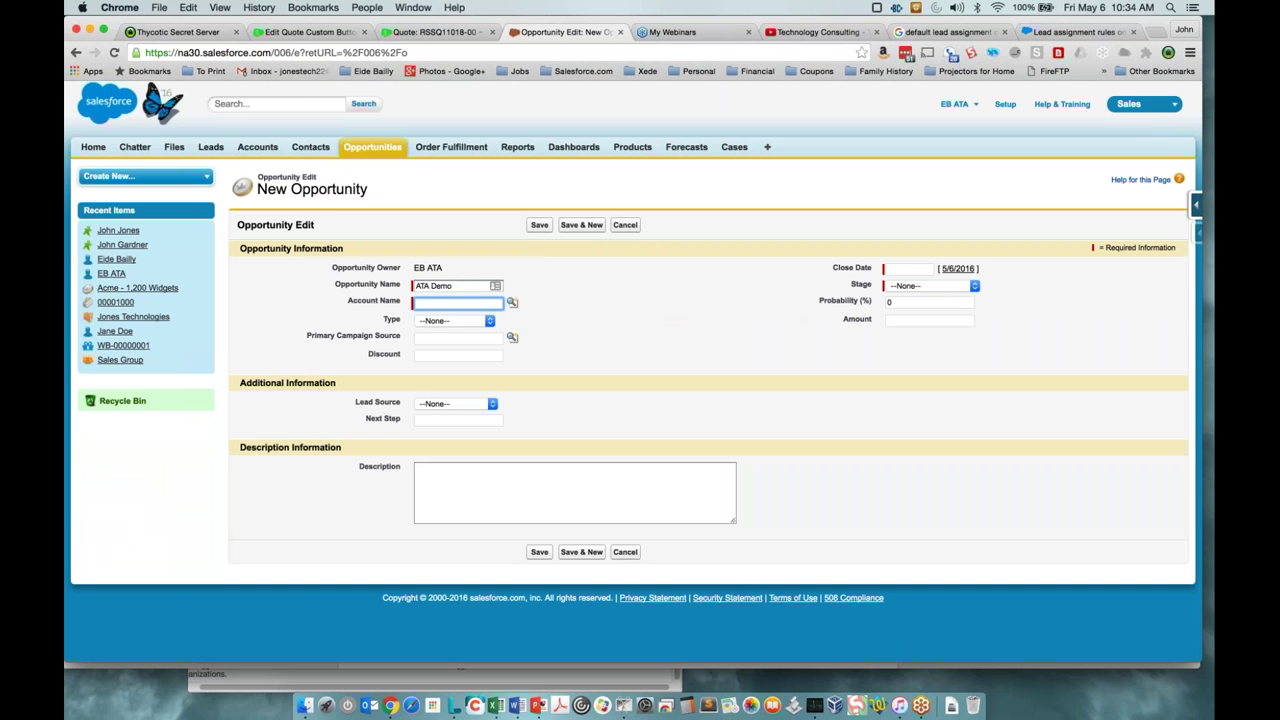
click(511, 302)
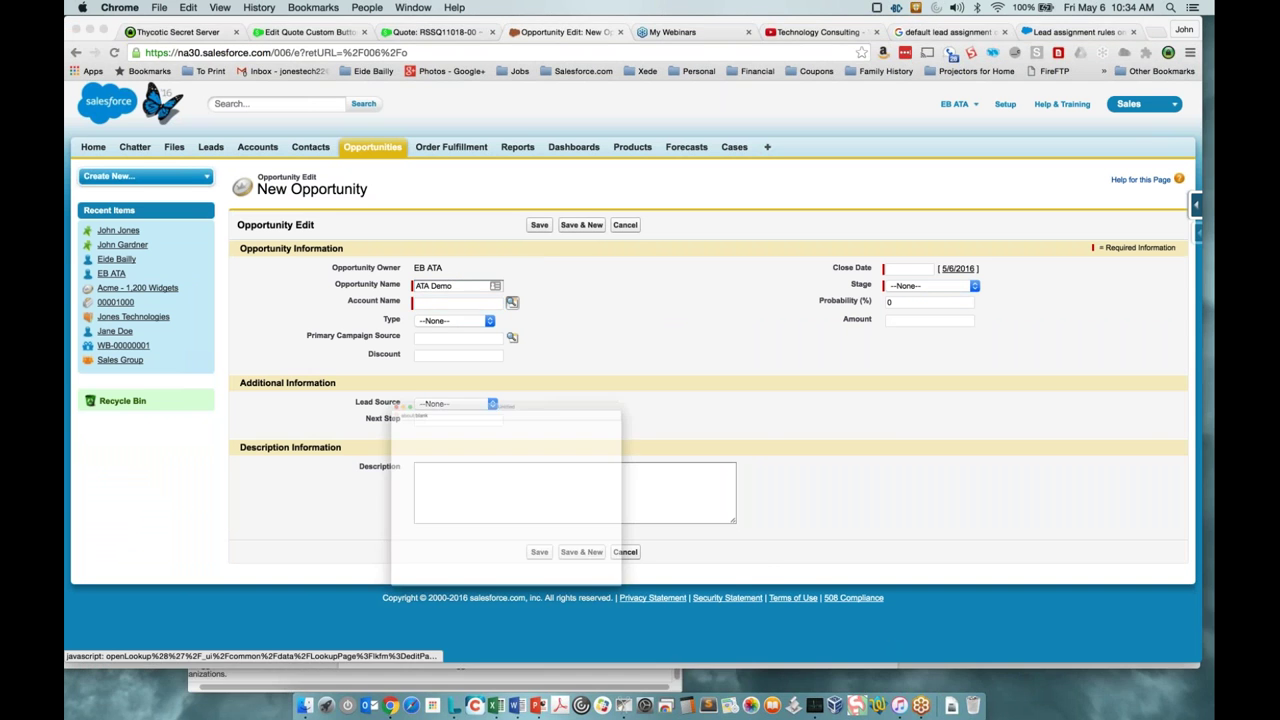
click(324, 481)
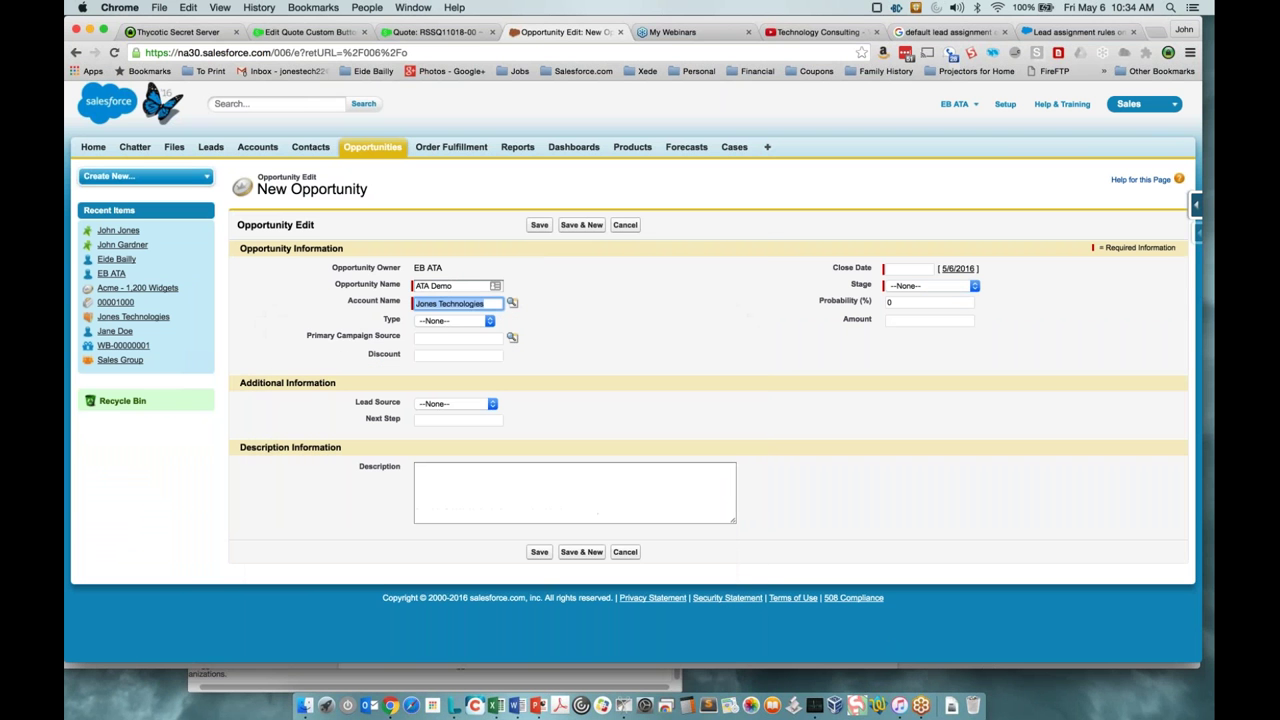
Step: Set Discount 16, close date 6/3/2016 and stage Qualification, then save the opportunity
click(456, 355)
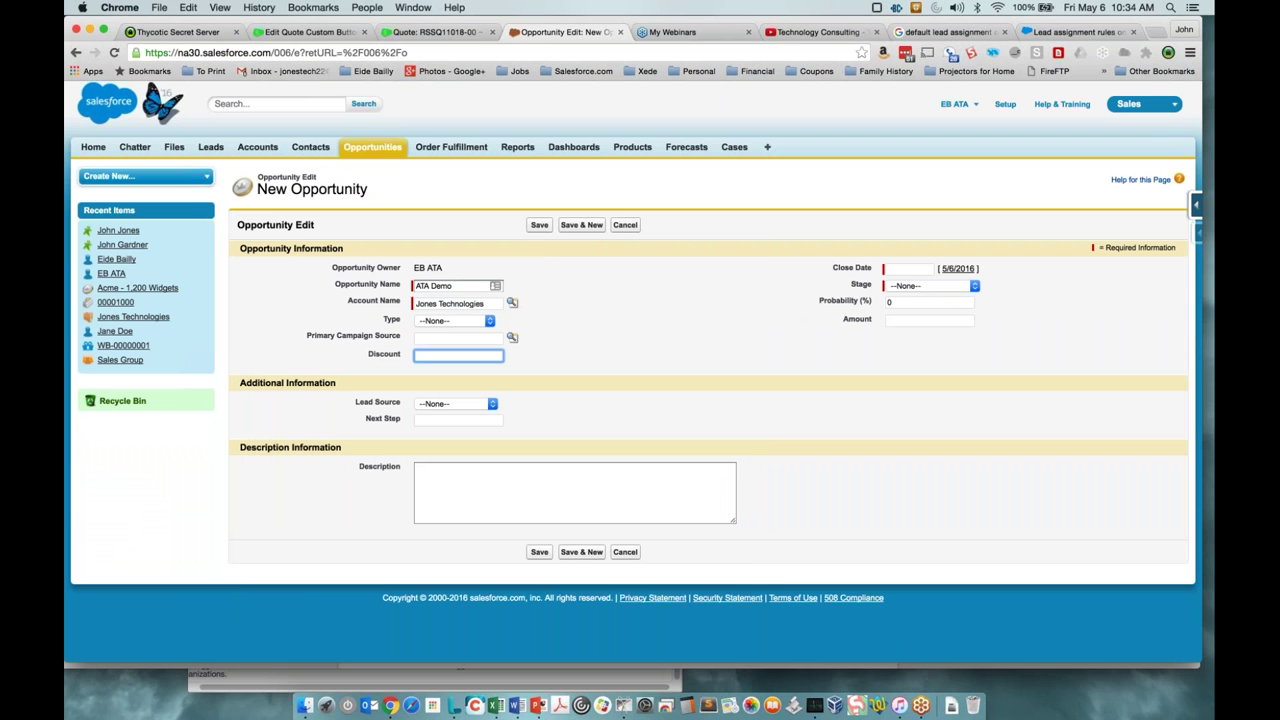
text(16)
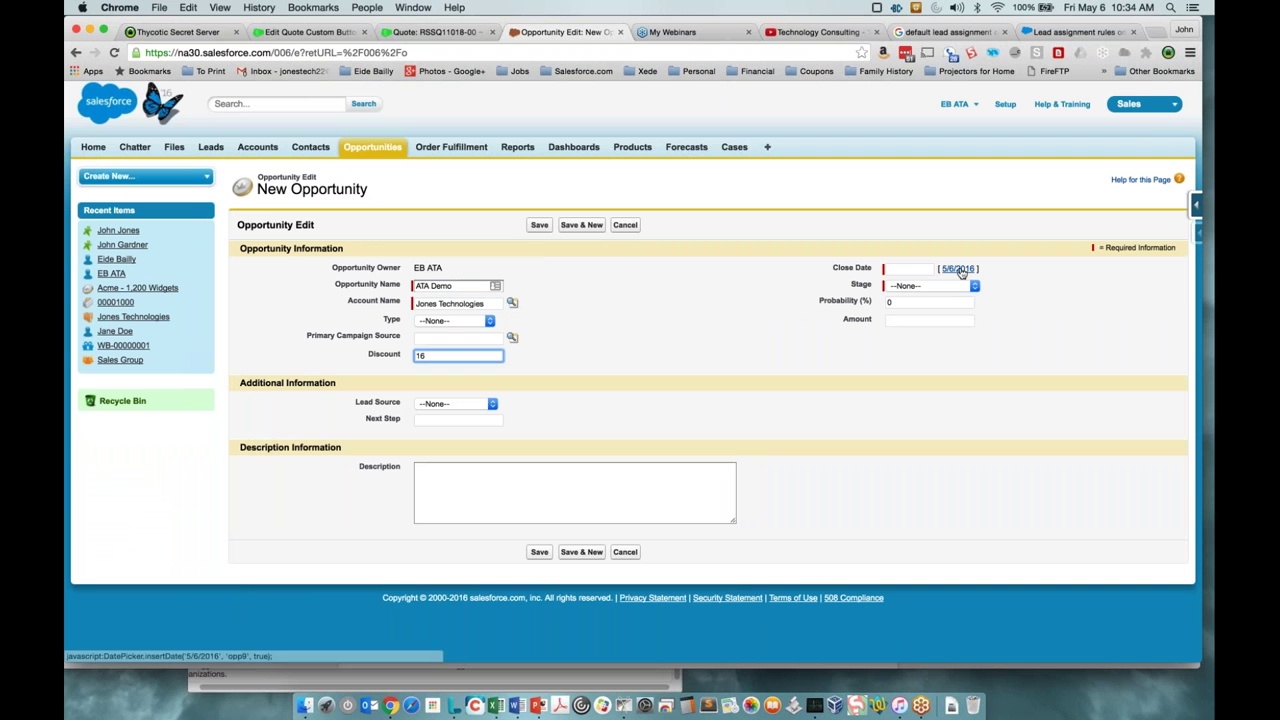
click(955, 269)
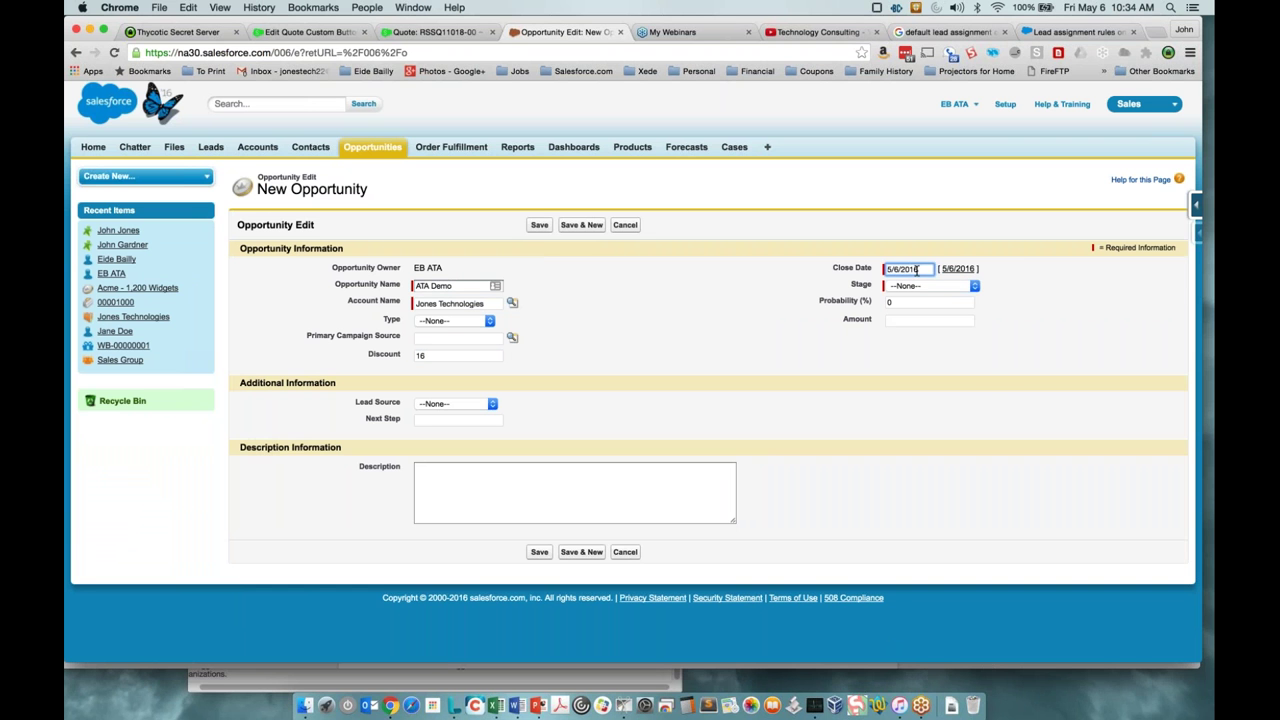
click(910, 269)
click(997, 358)
click(922, 287)
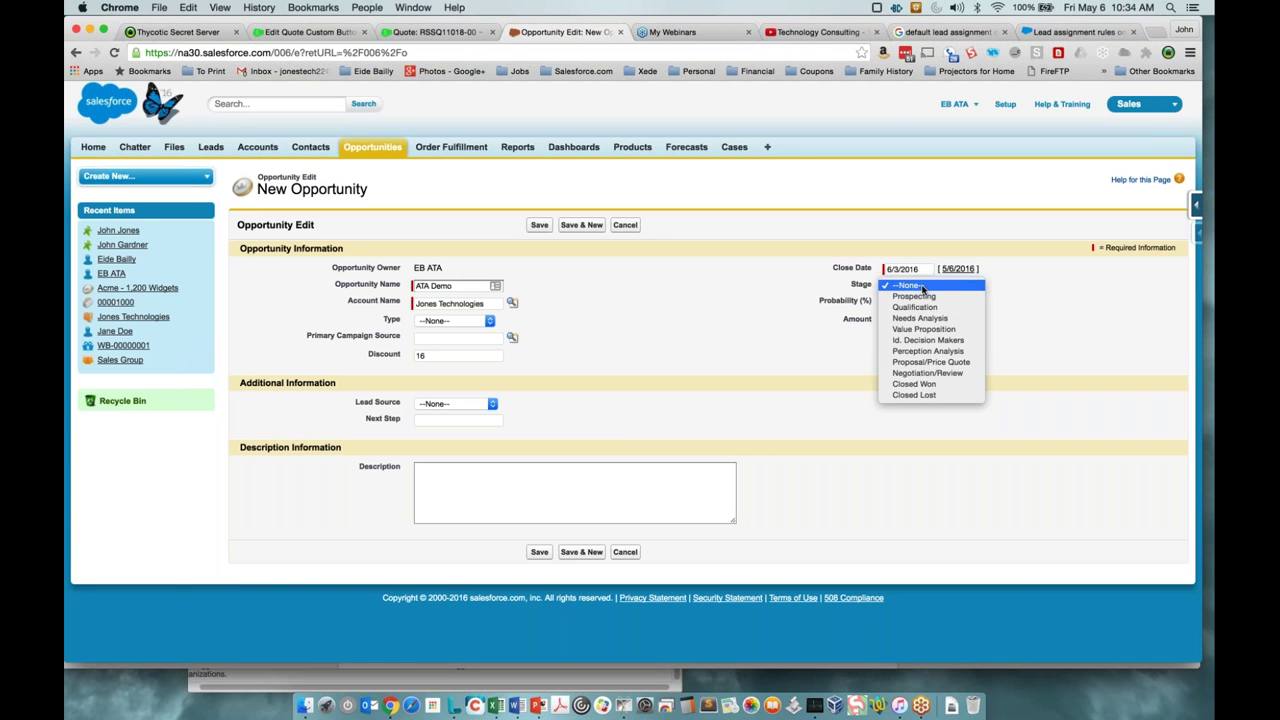
click(866, 319)
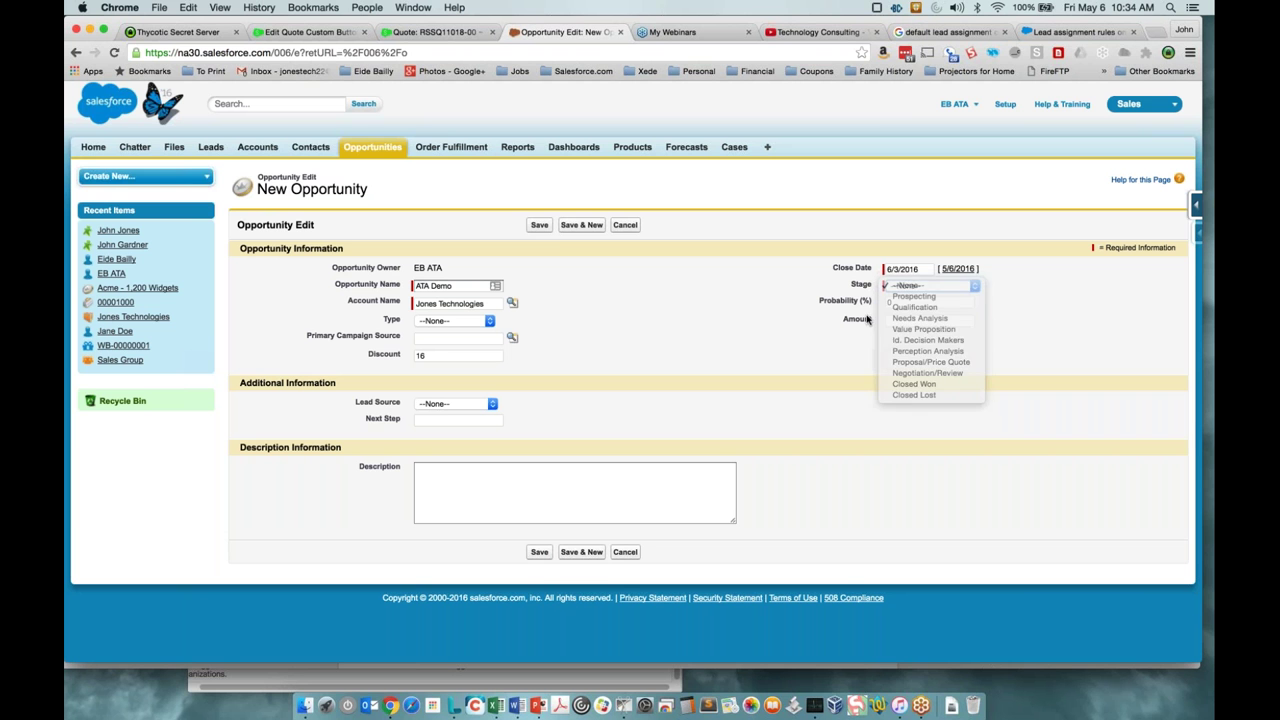
click(541, 225)
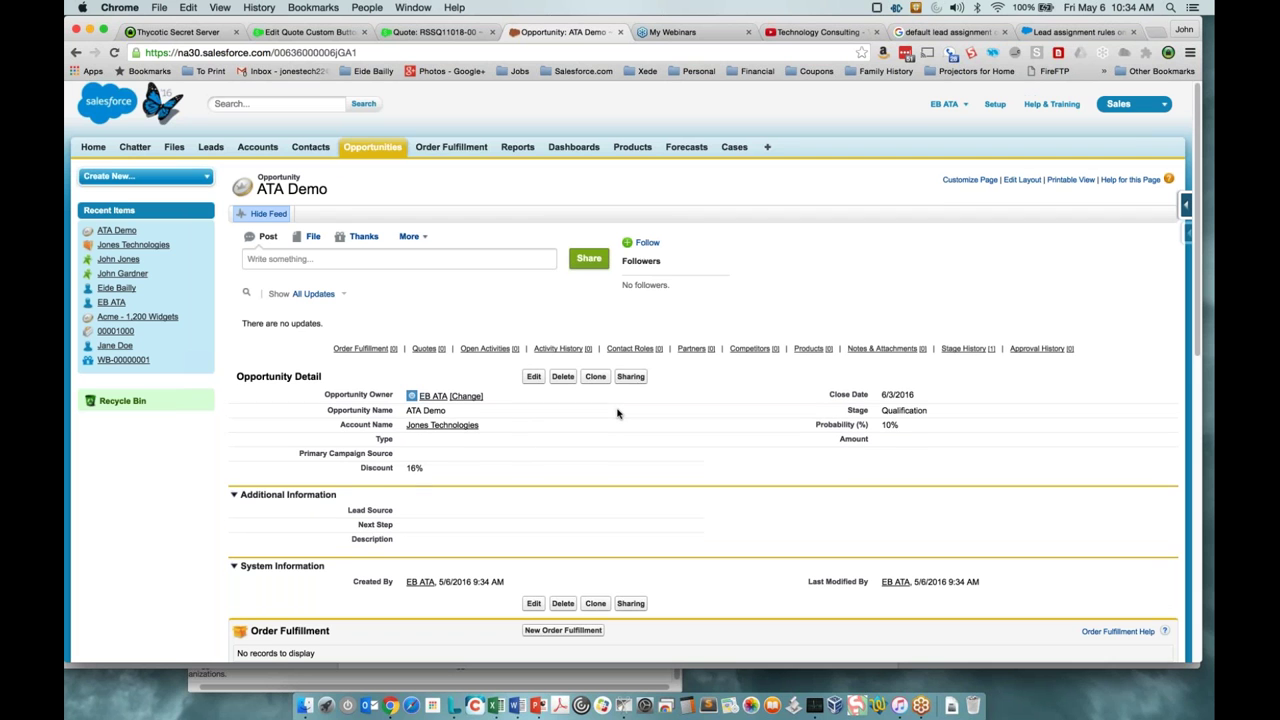
Step: Submit ATA Demo for approval from the Approval History list and confirm
scroll(617, 413, down, 1)
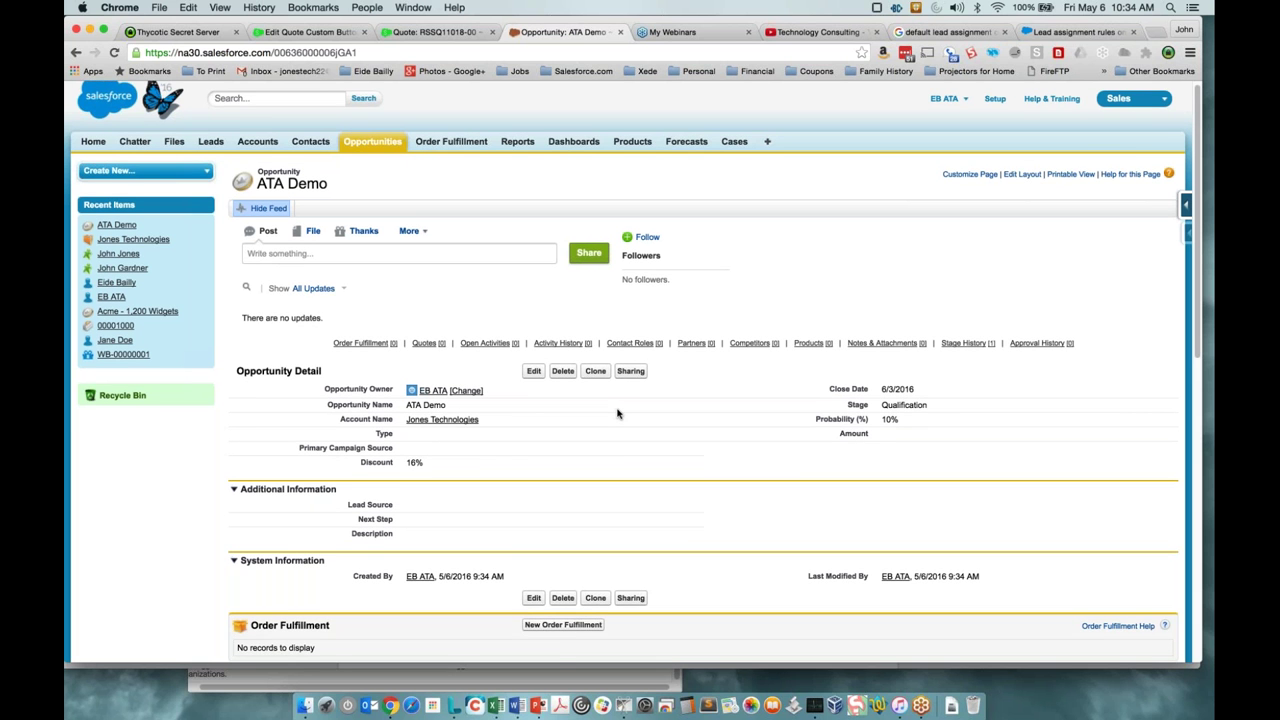
scroll(617, 413, down, 2)
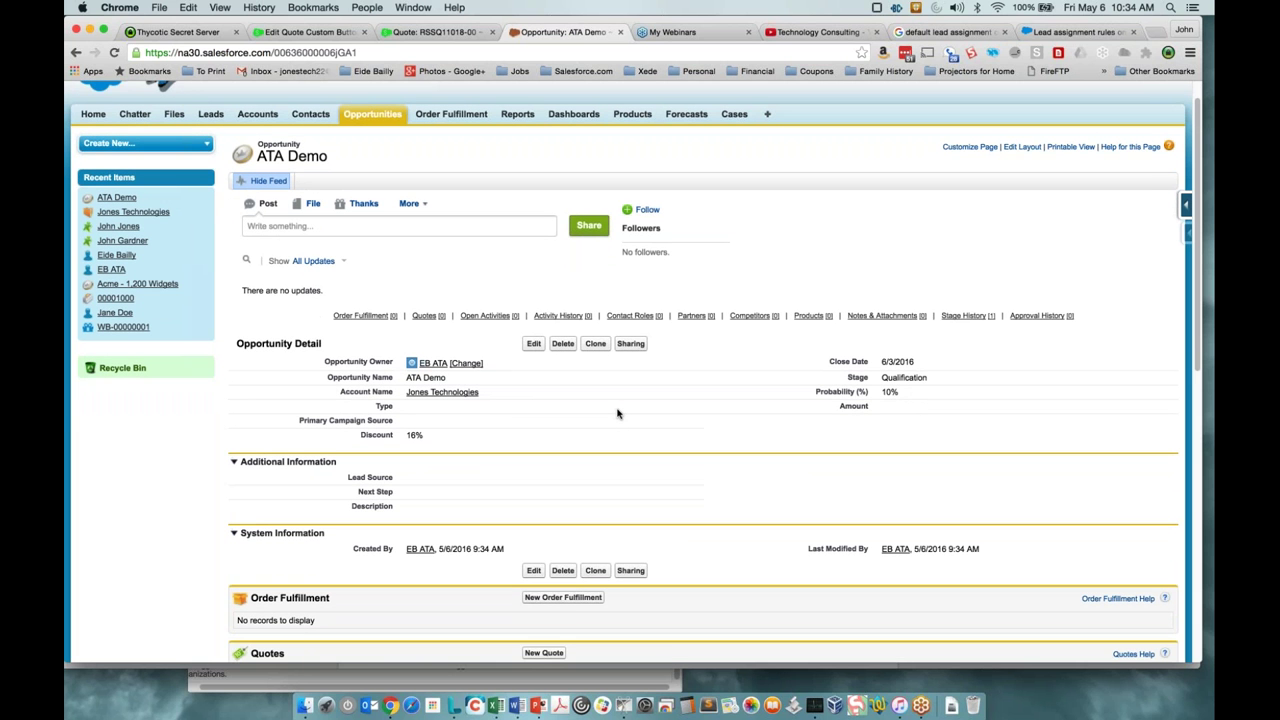
scroll(811, 338, down, 5)
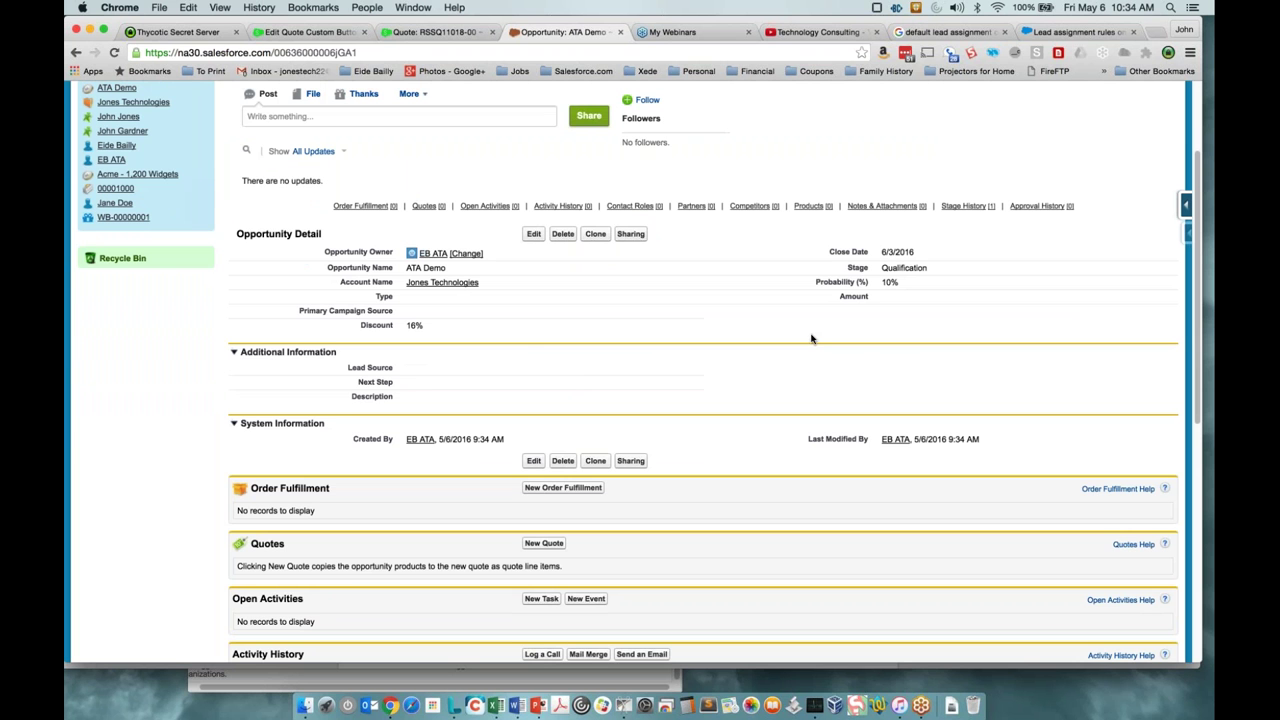
scroll(811, 338, down, 1)
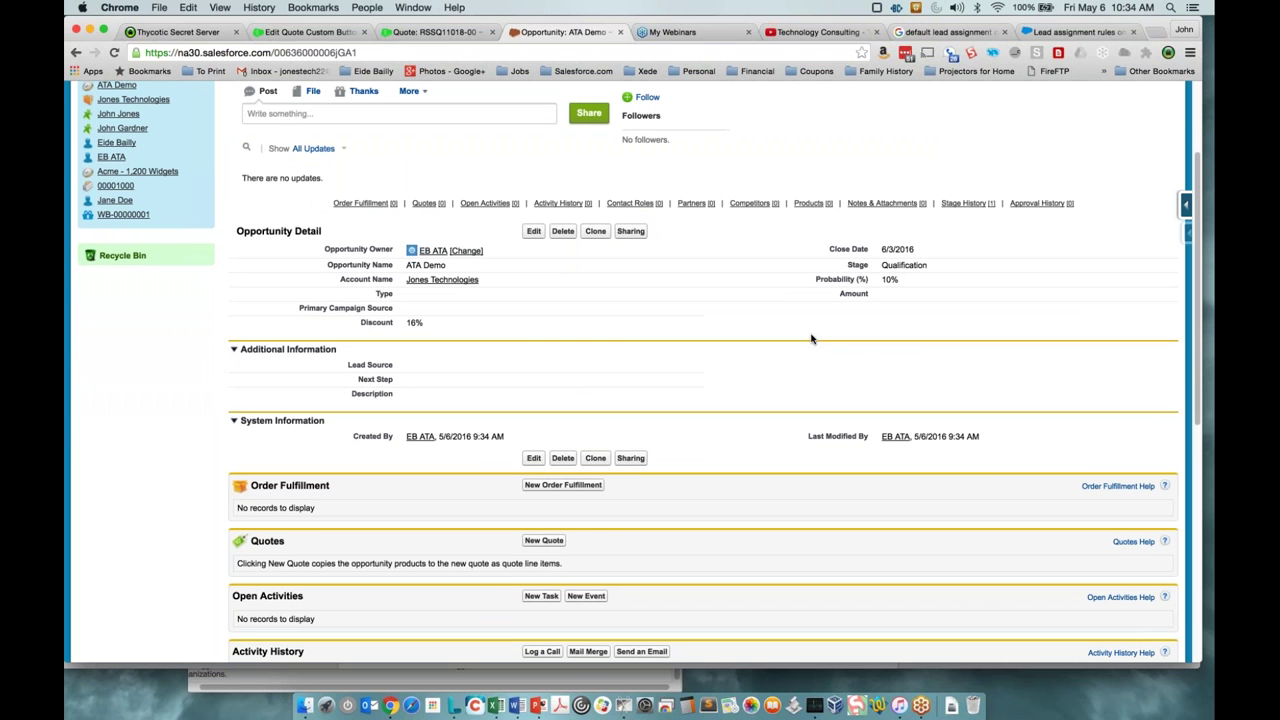
scroll(811, 338, down, 4)
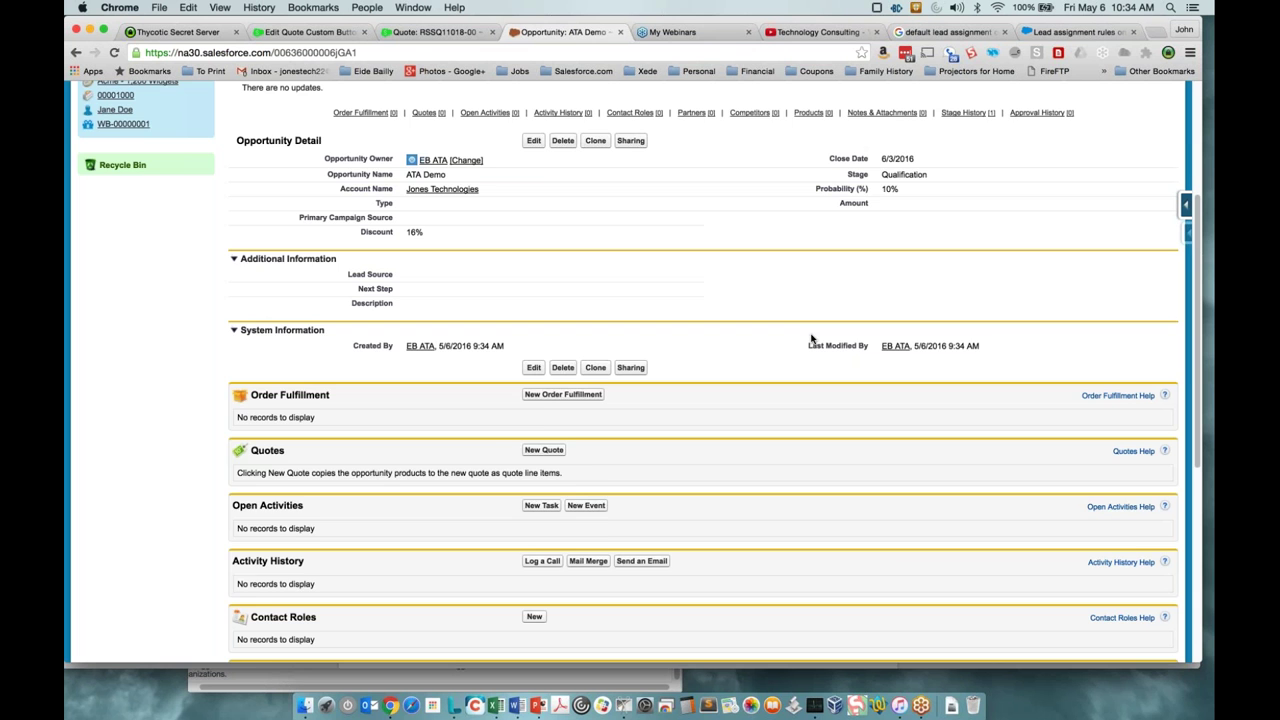
scroll(811, 338, down, 15)
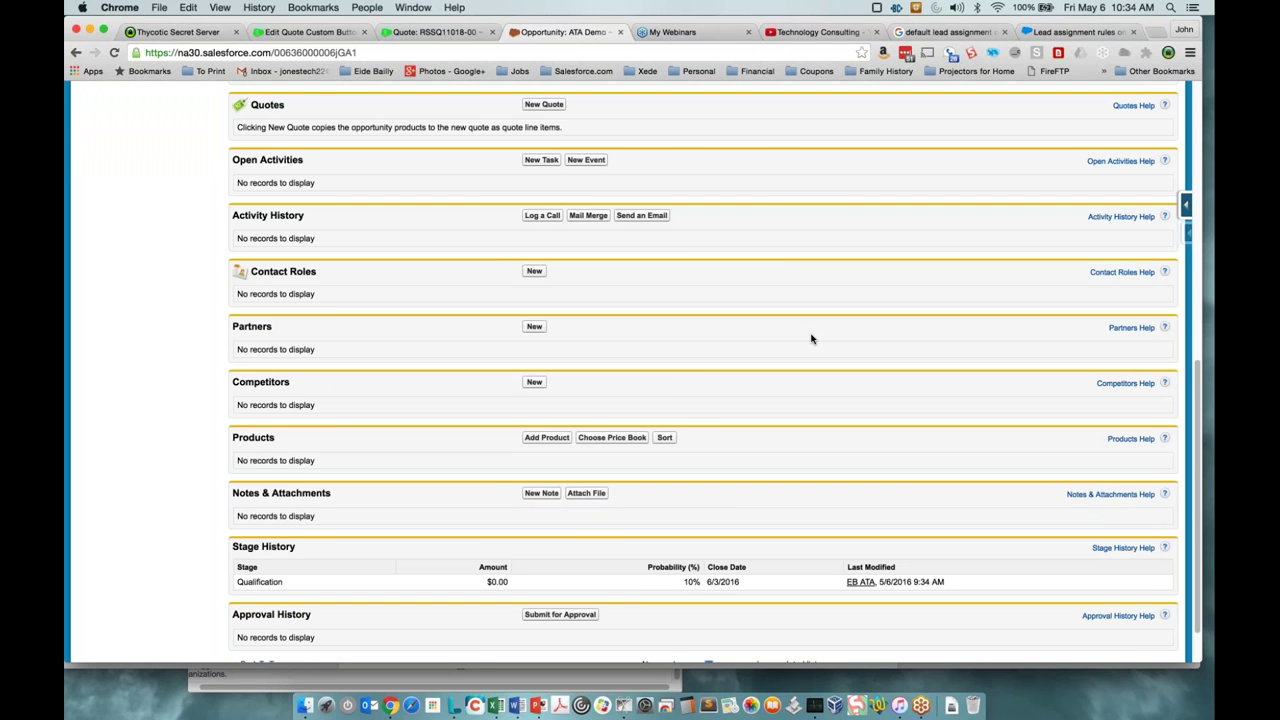
scroll(811, 338, down, 3)
click(560, 557)
click(755, 251)
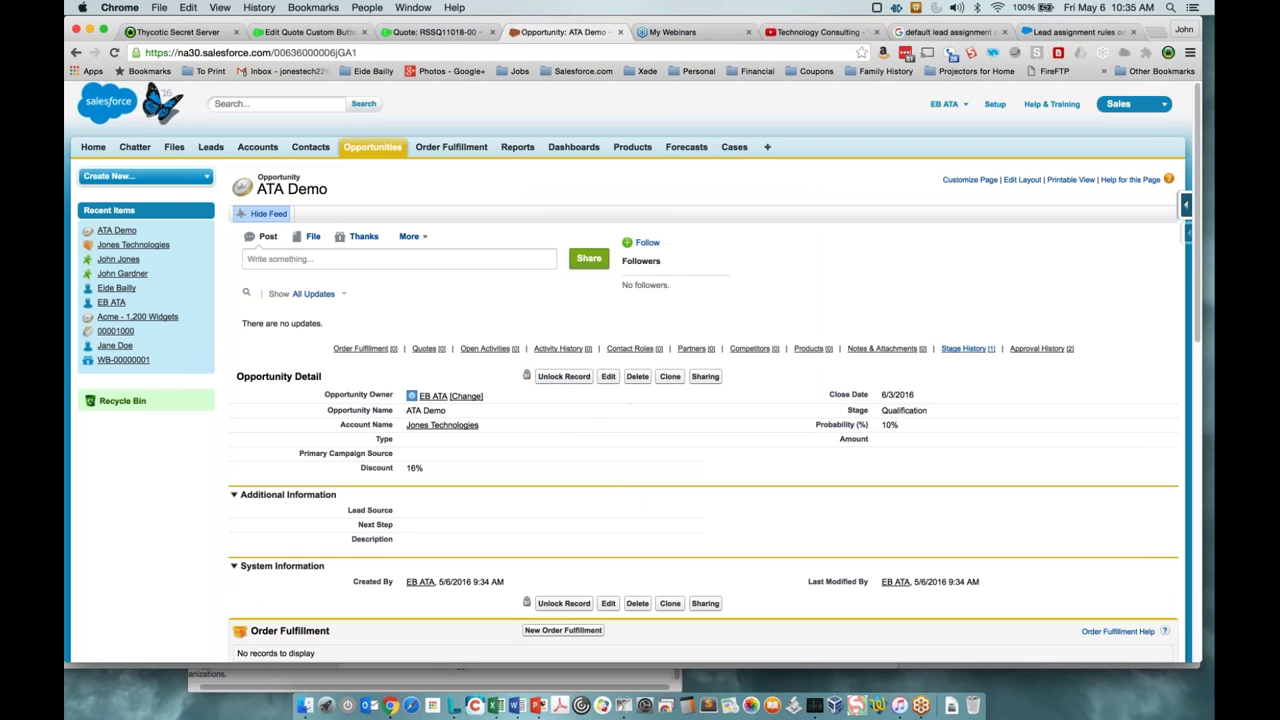
Step: Review the Pending status and Approve / Reject link in ATA Demo's Approval History
mouse_move(1040, 348)
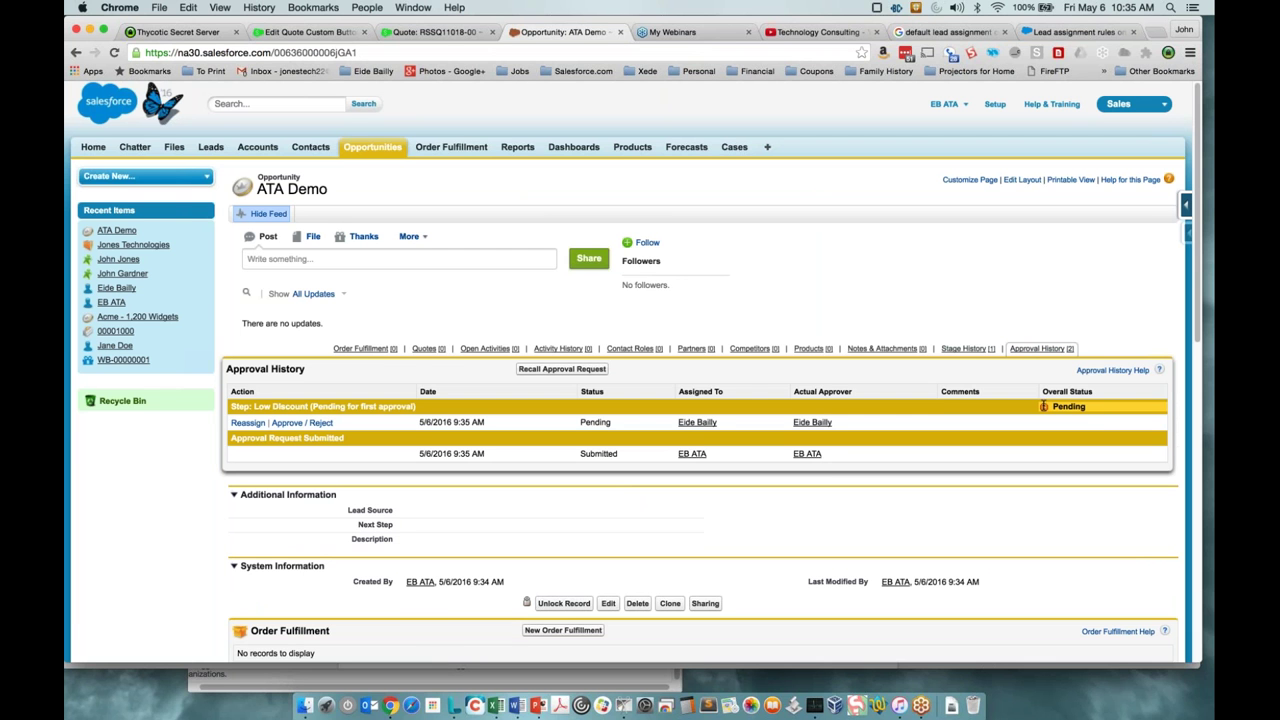
double_click(1043, 406)
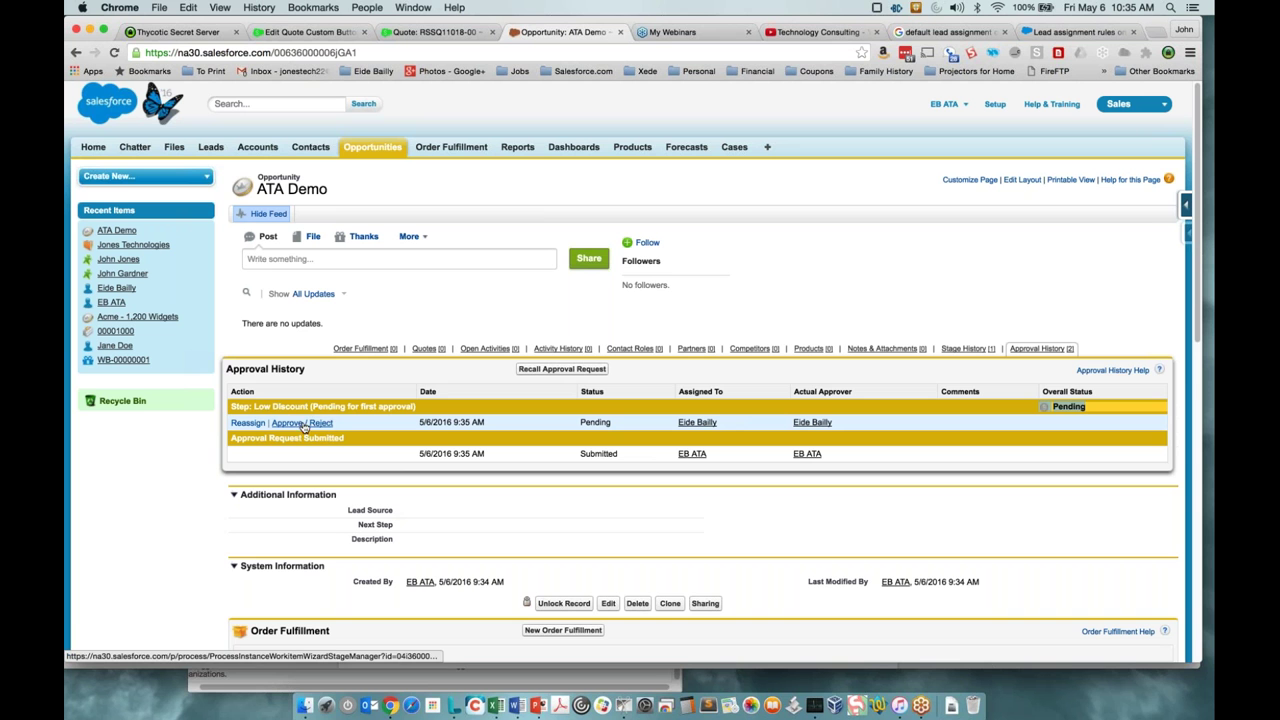
drag(332, 426, 273, 430)
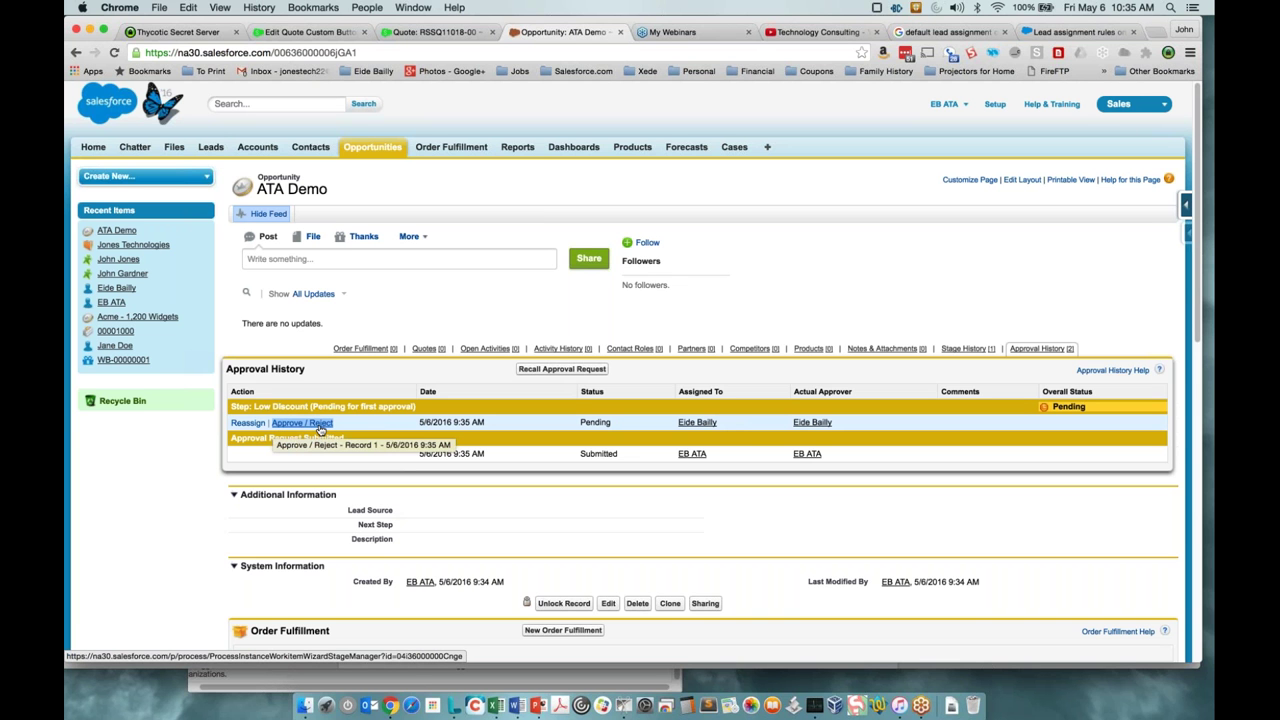
click(363, 428)
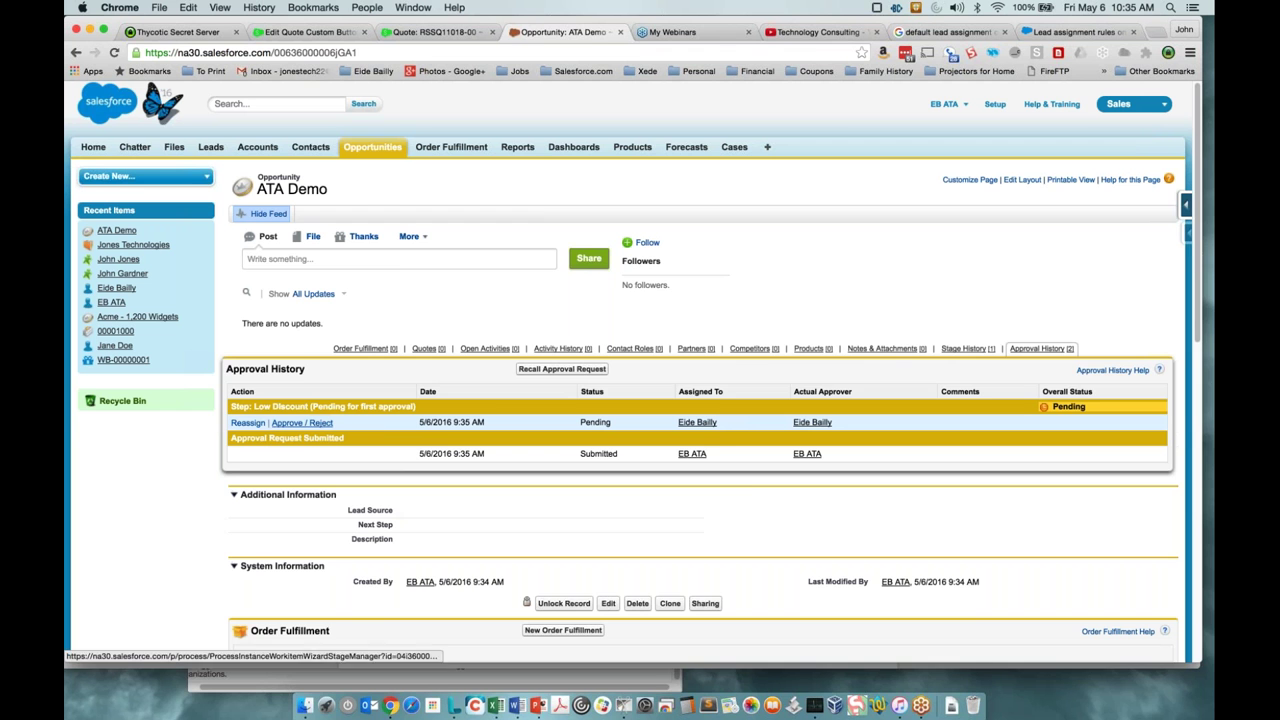
Step: Reject the request with the comment 'This customer does not qualify' and check the history
click(328, 424)
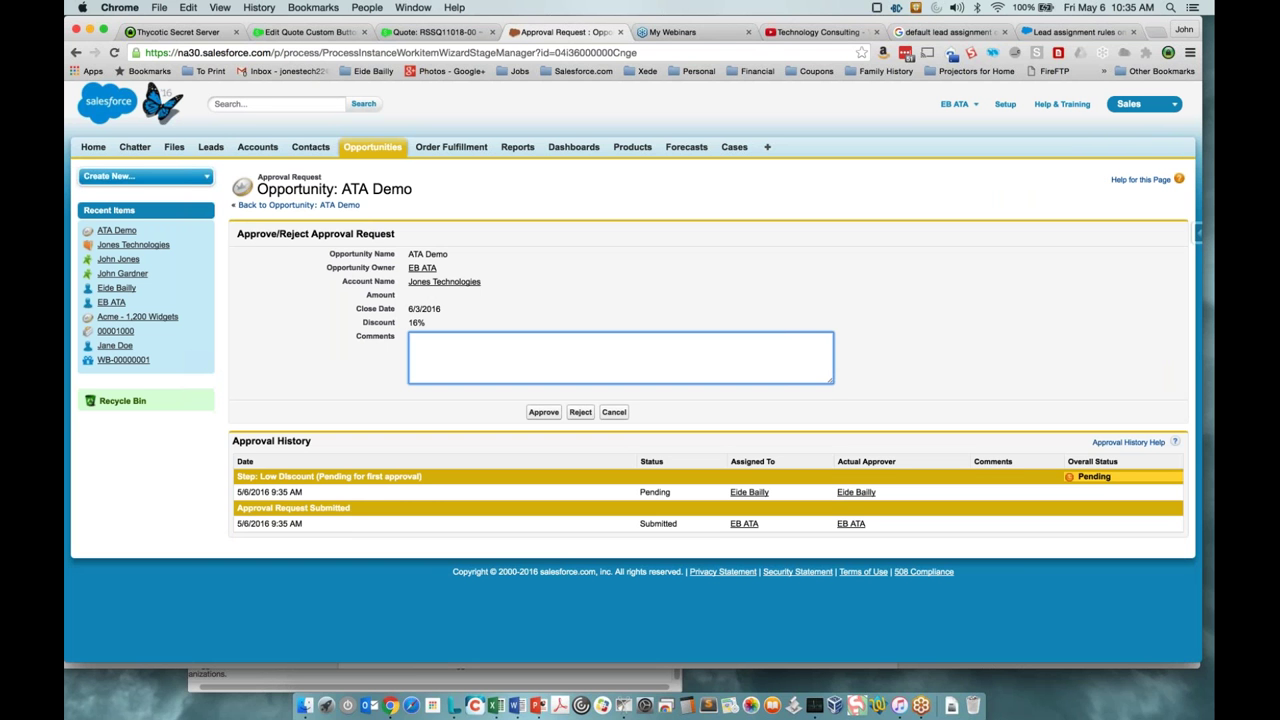
drag(330, 256, 453, 317)
click(470, 364)
text(This customer does not qualify)
click(580, 412)
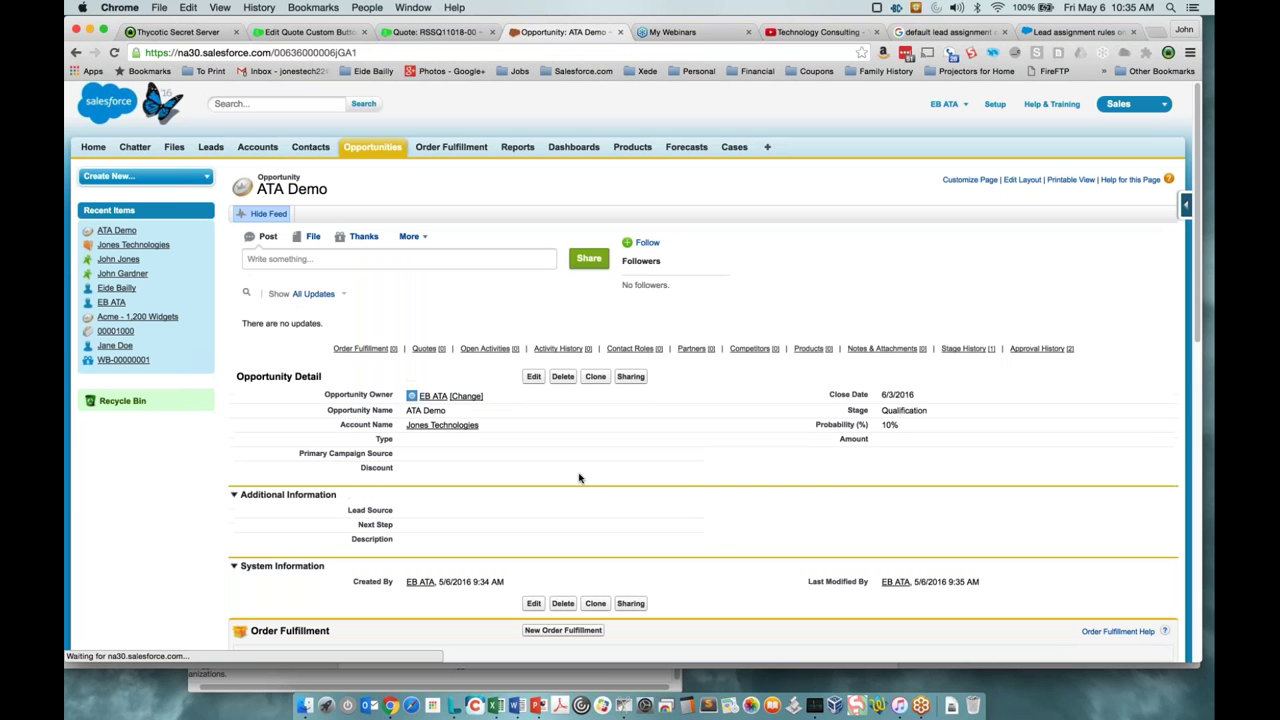
mouse_move(1049, 357)
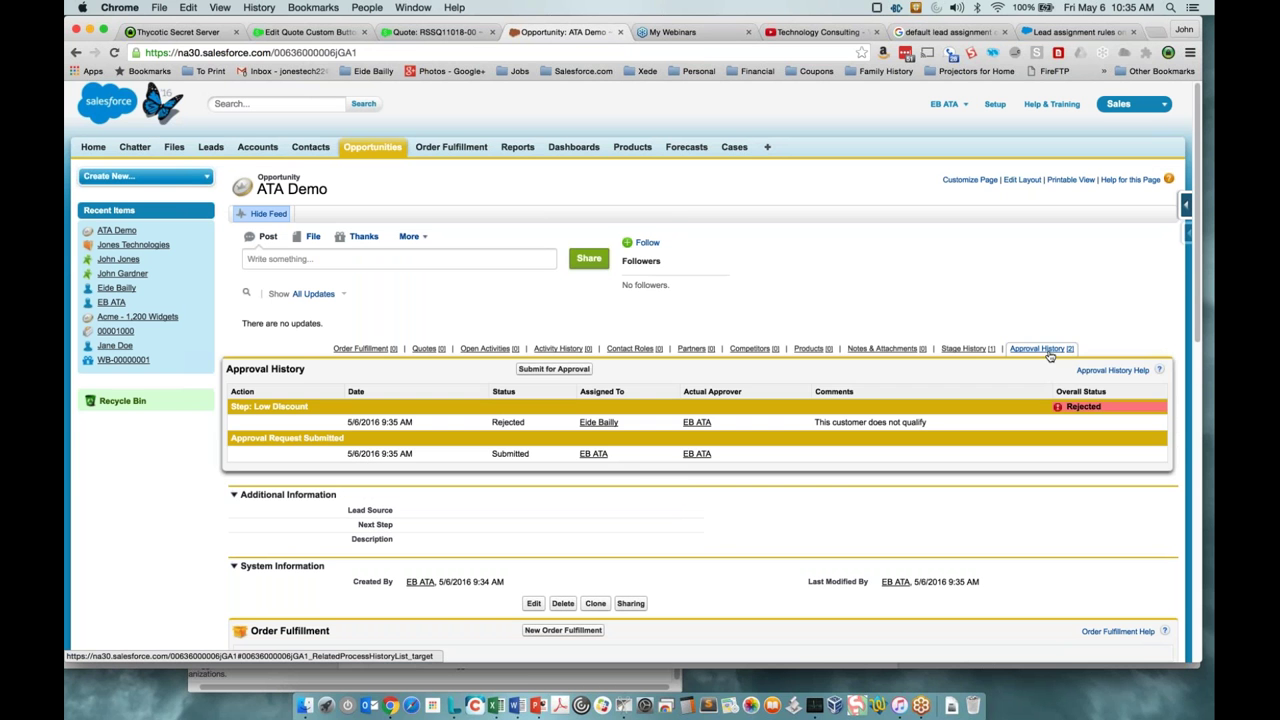
drag(930, 422, 815, 422)
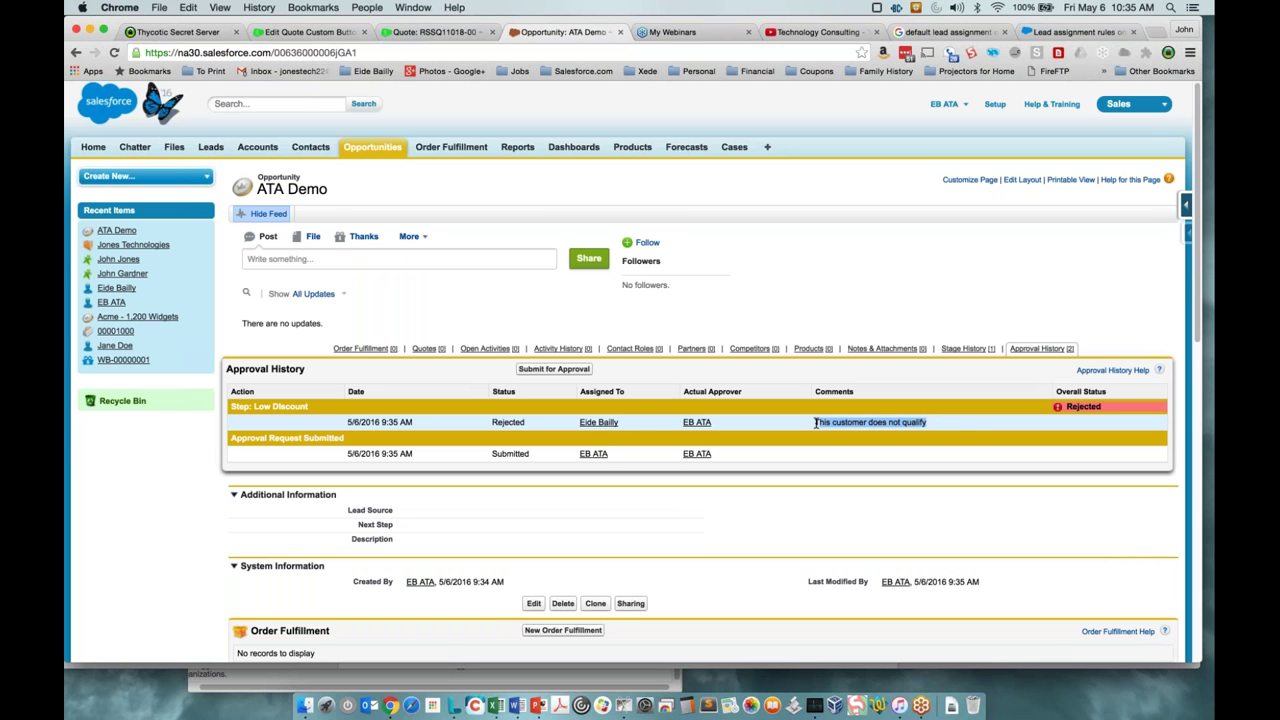
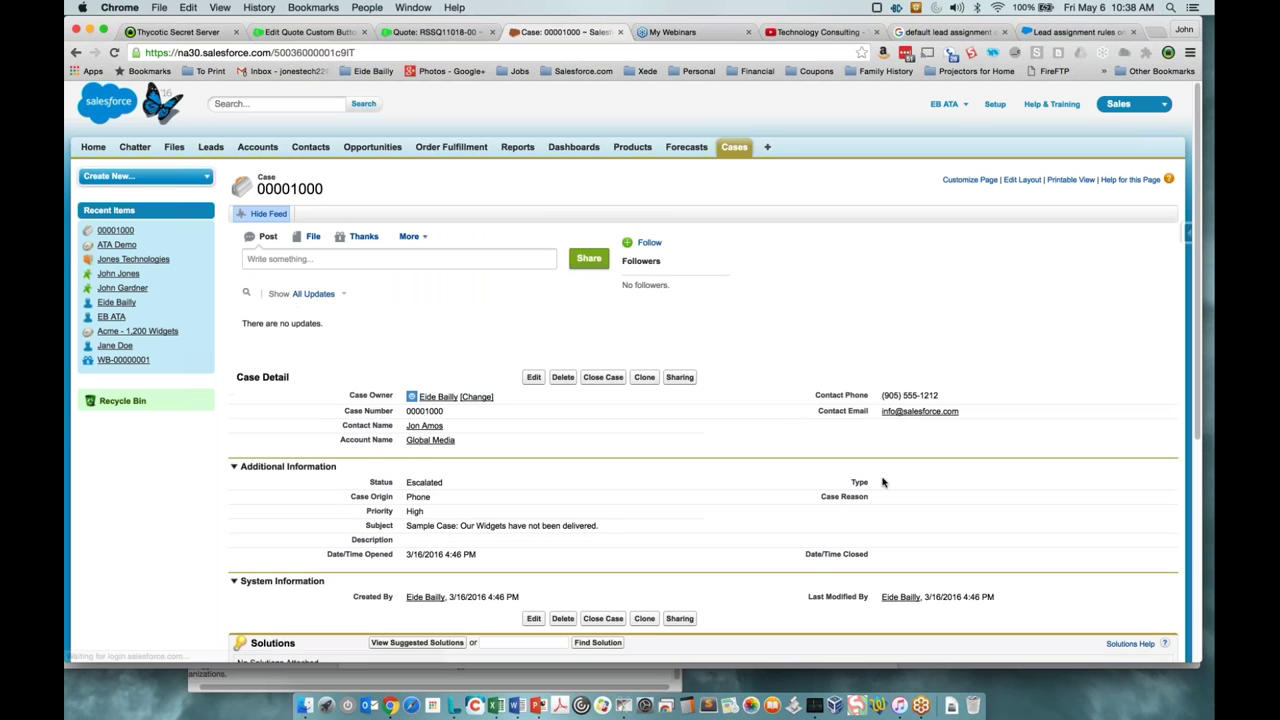
Step: Abandon the inline edit of the case's Type field and go to Setup
double_click(892, 484)
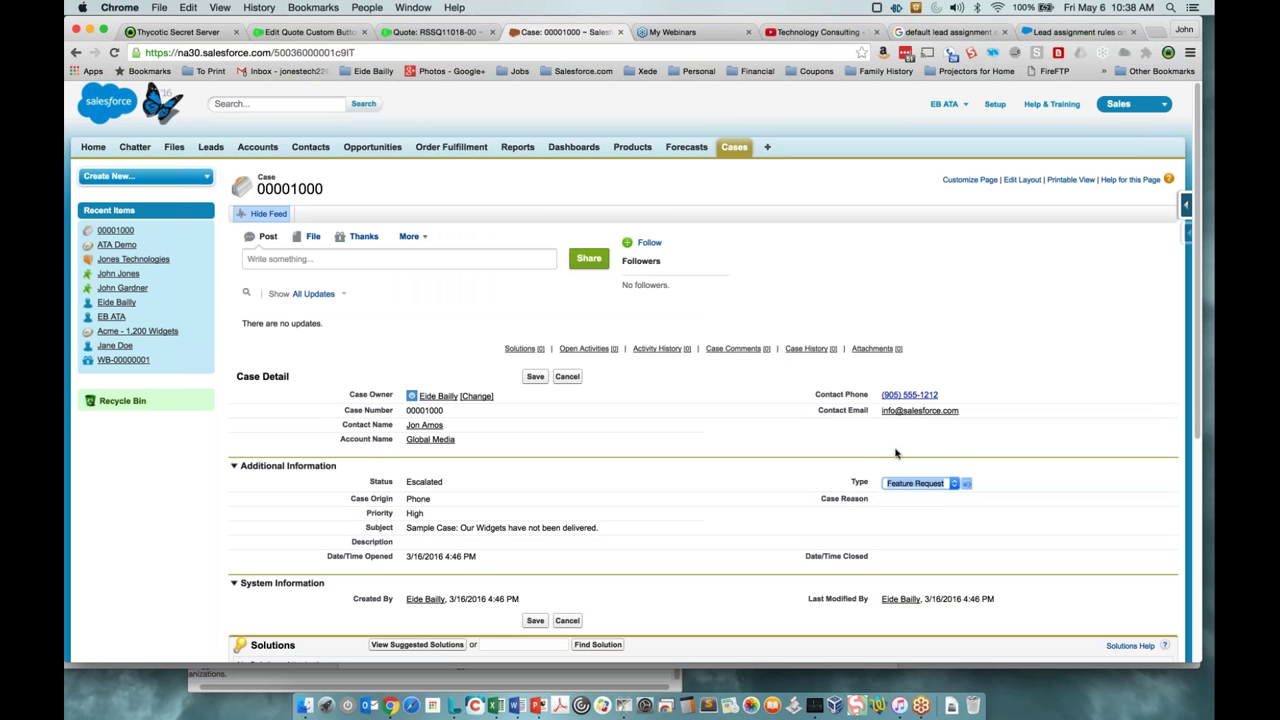
click(567, 376)
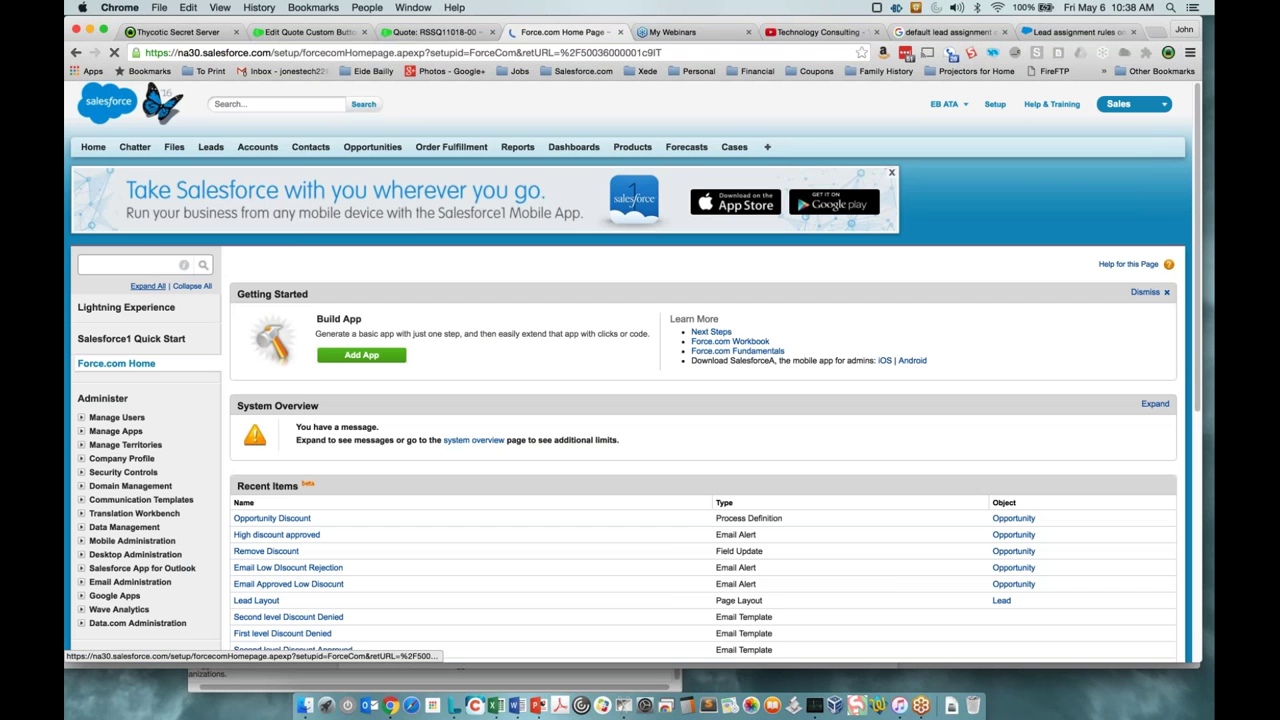
Step: Find 'work' in Setup Quick Find and open the Workflow Rules page
click(140, 265)
text(w)
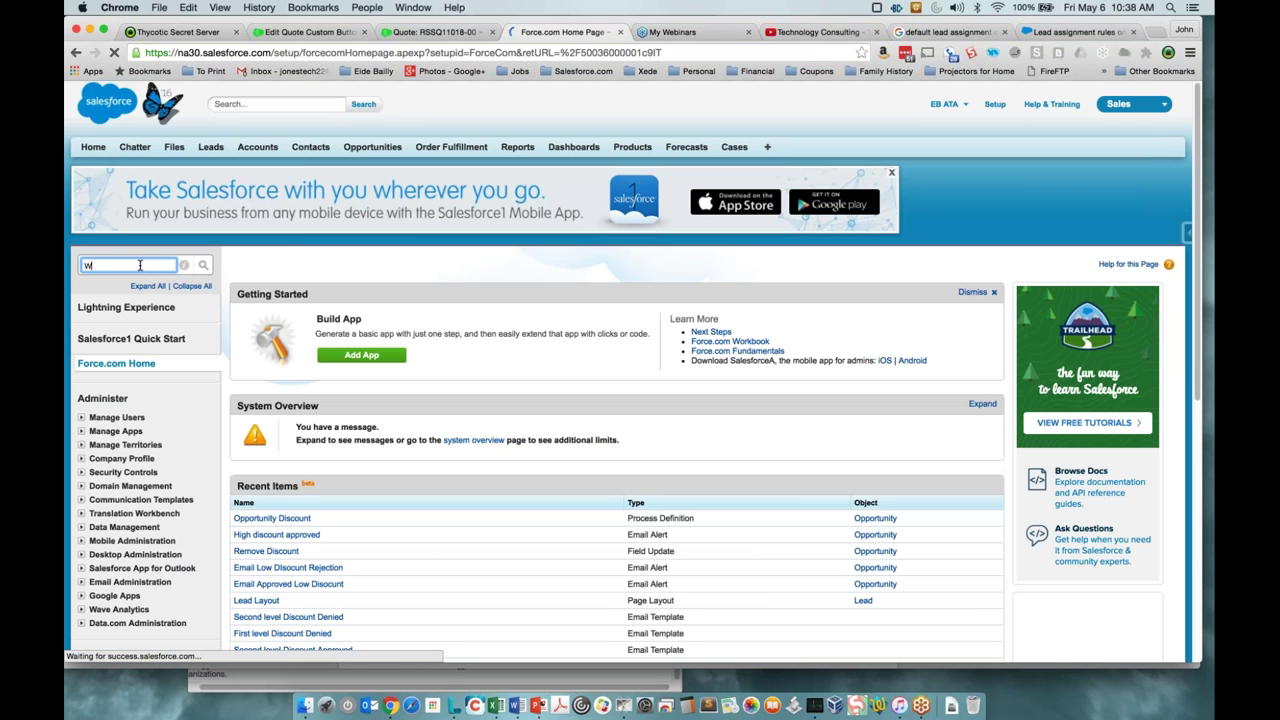
text(ork)
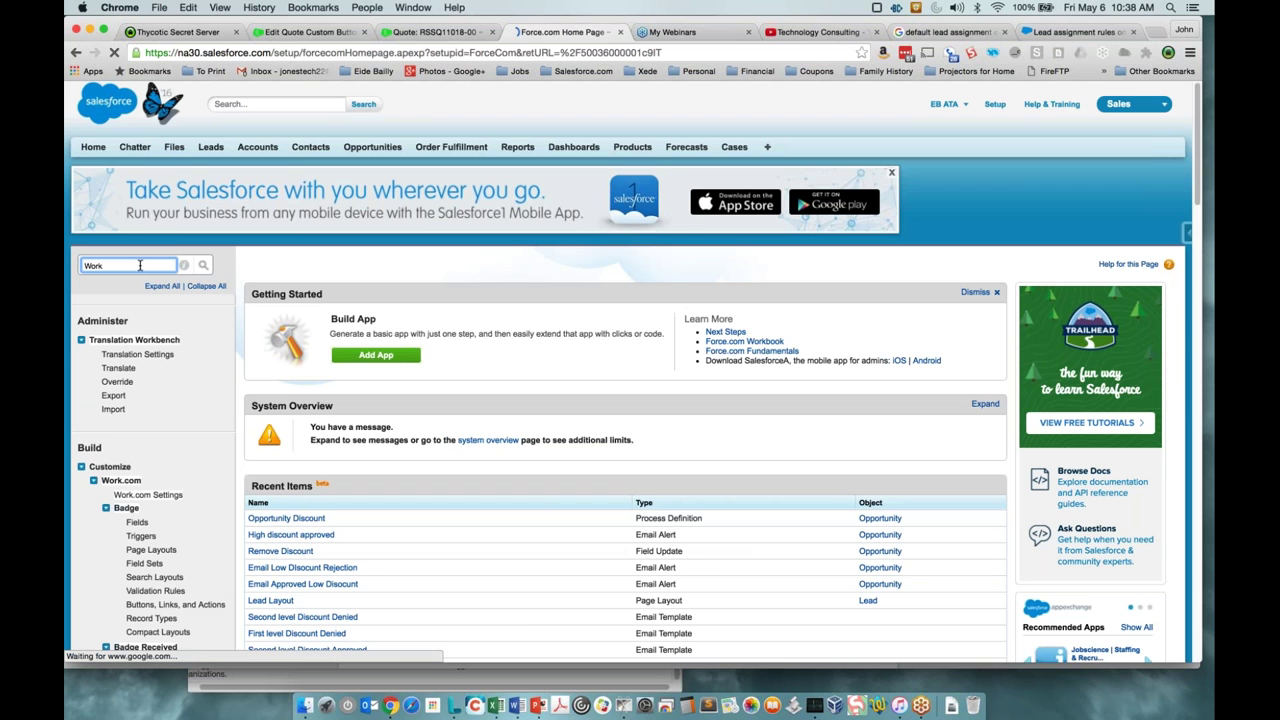
scroll(140, 265, down, 2)
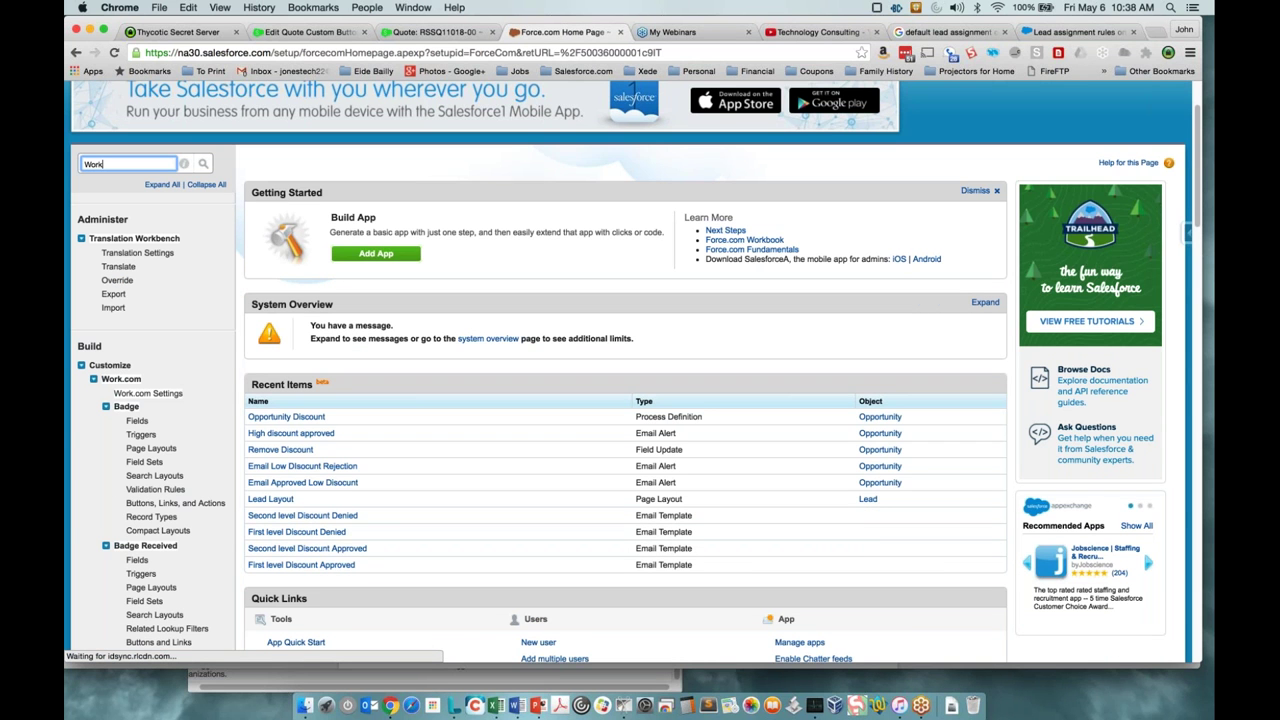
scroll(150, 400, down, 10)
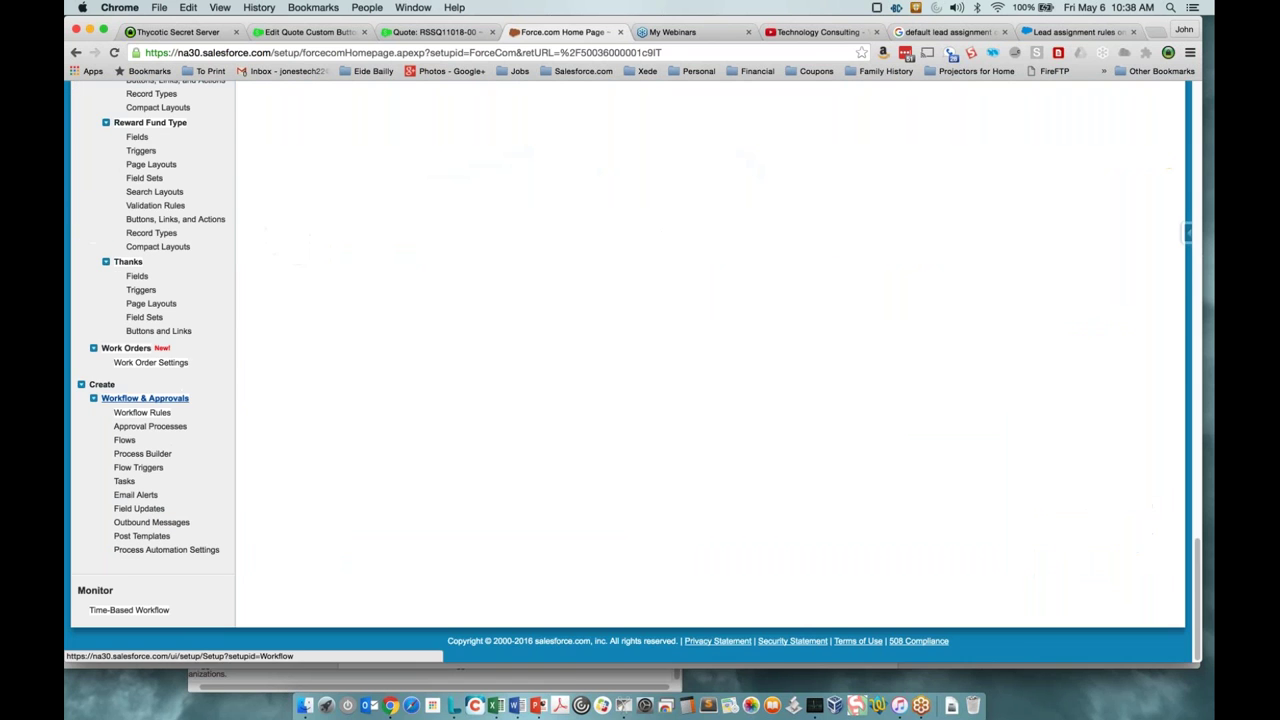
click(146, 451)
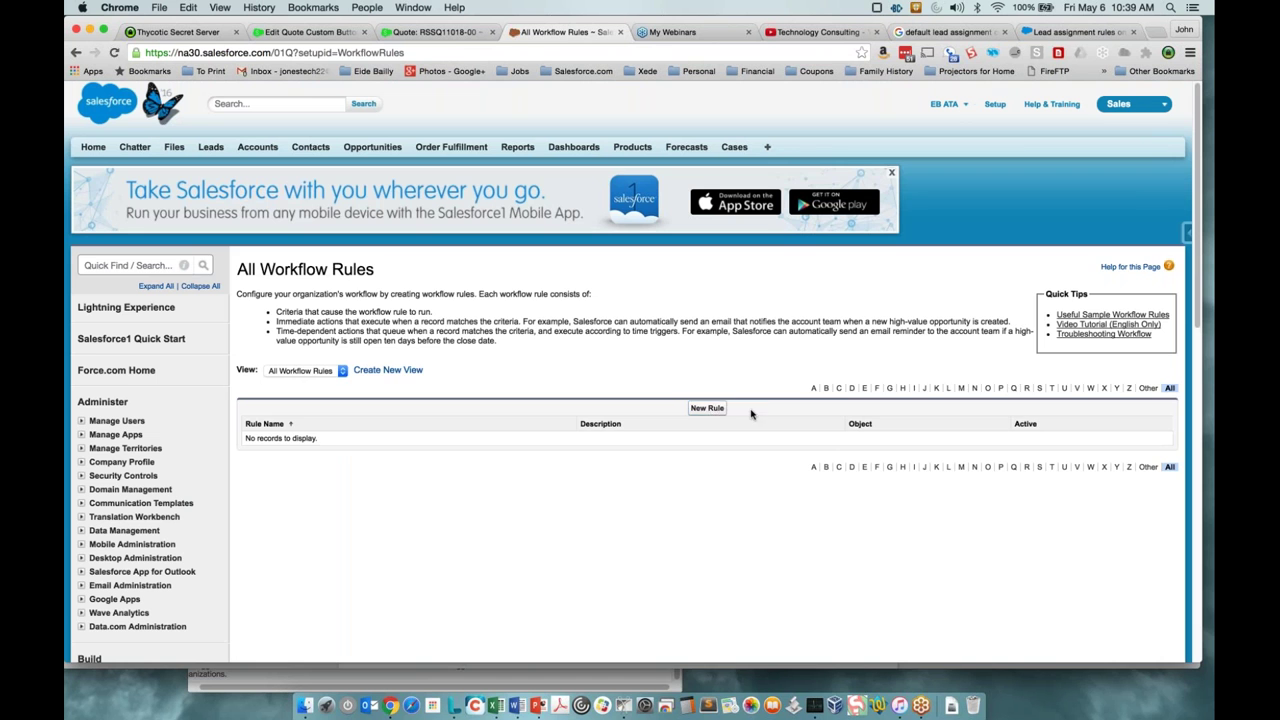
Step: Start a new workflow rule on the Case object and continue to step 2
click(713, 410)
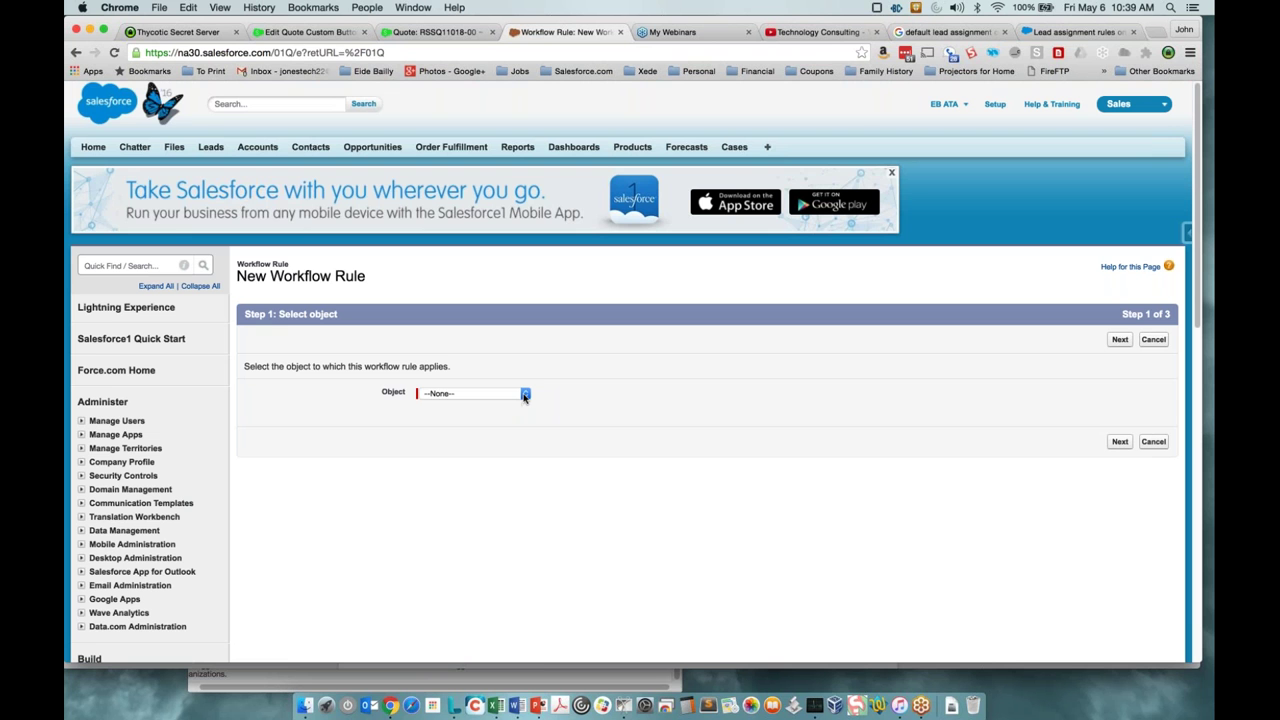
click(525, 395)
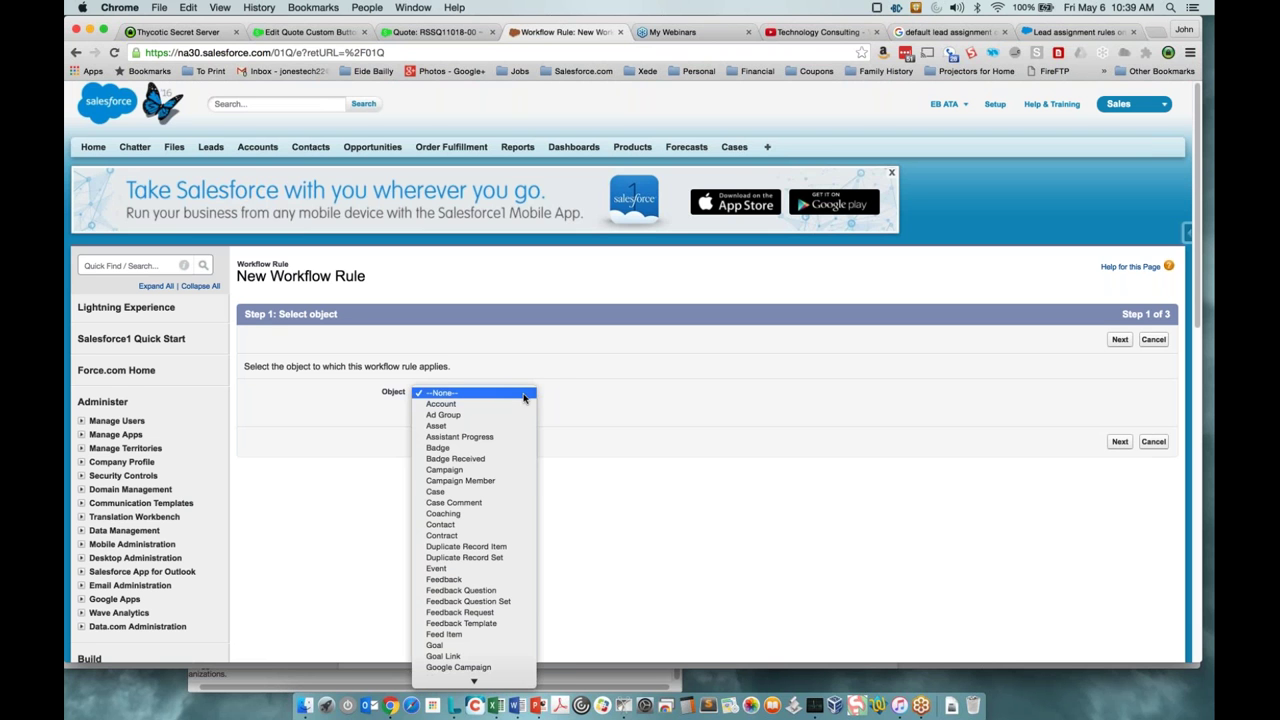
key(Escape)
click(448, 396)
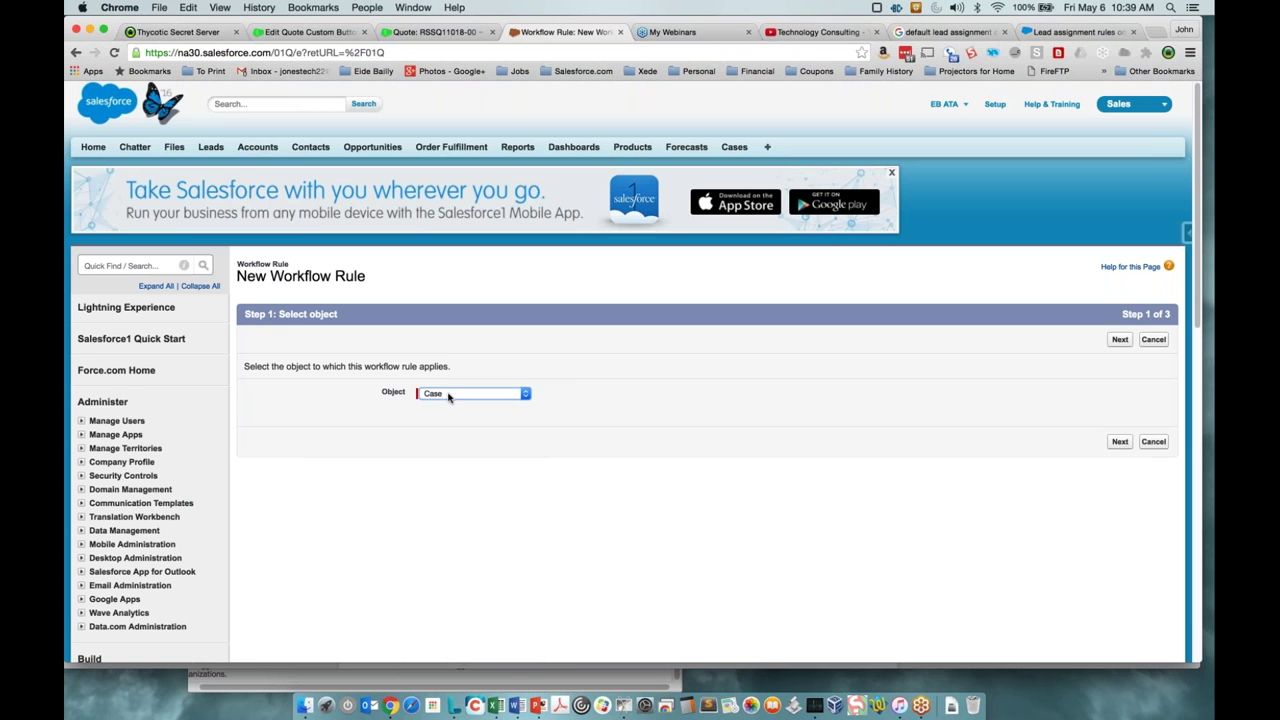
click(1120, 340)
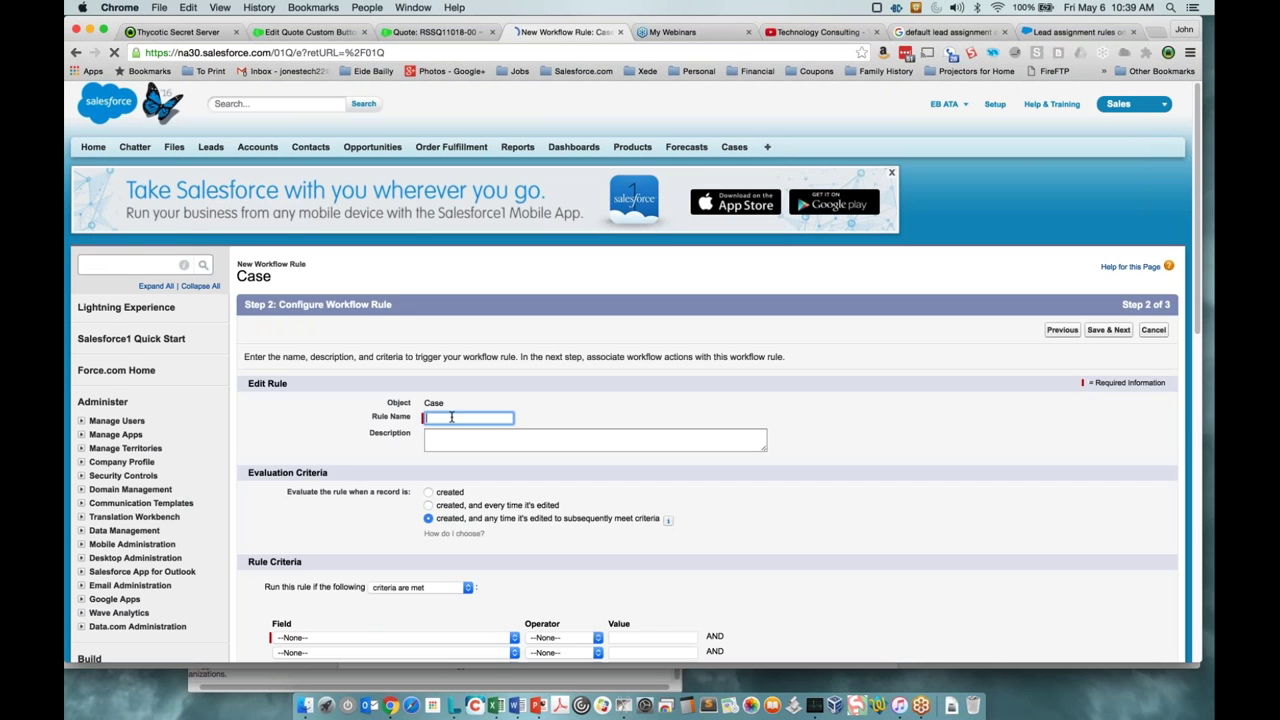
Step: Name the rule 'Case - Feature Request' and add a description about emailing Marketing
click(451, 417)
text(Fe)
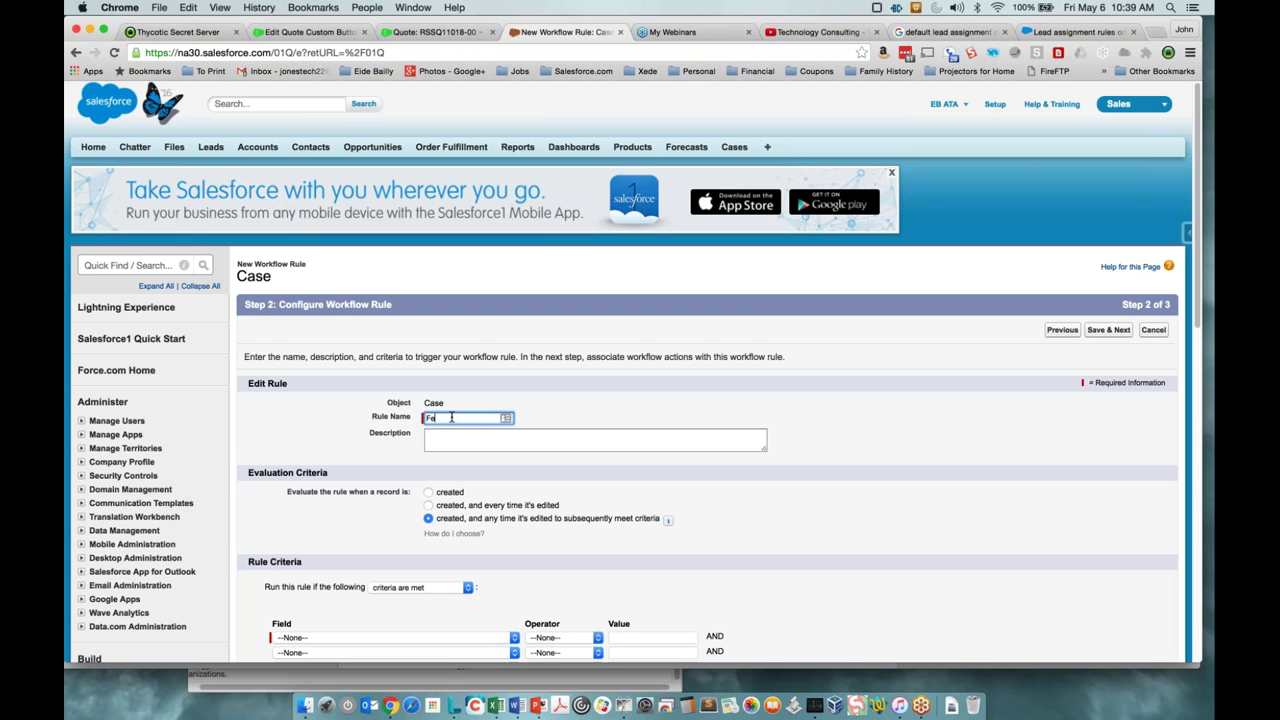
key(BackSpace)
key(BackSpace)
text(Case - Feature Request)
key(Tab)
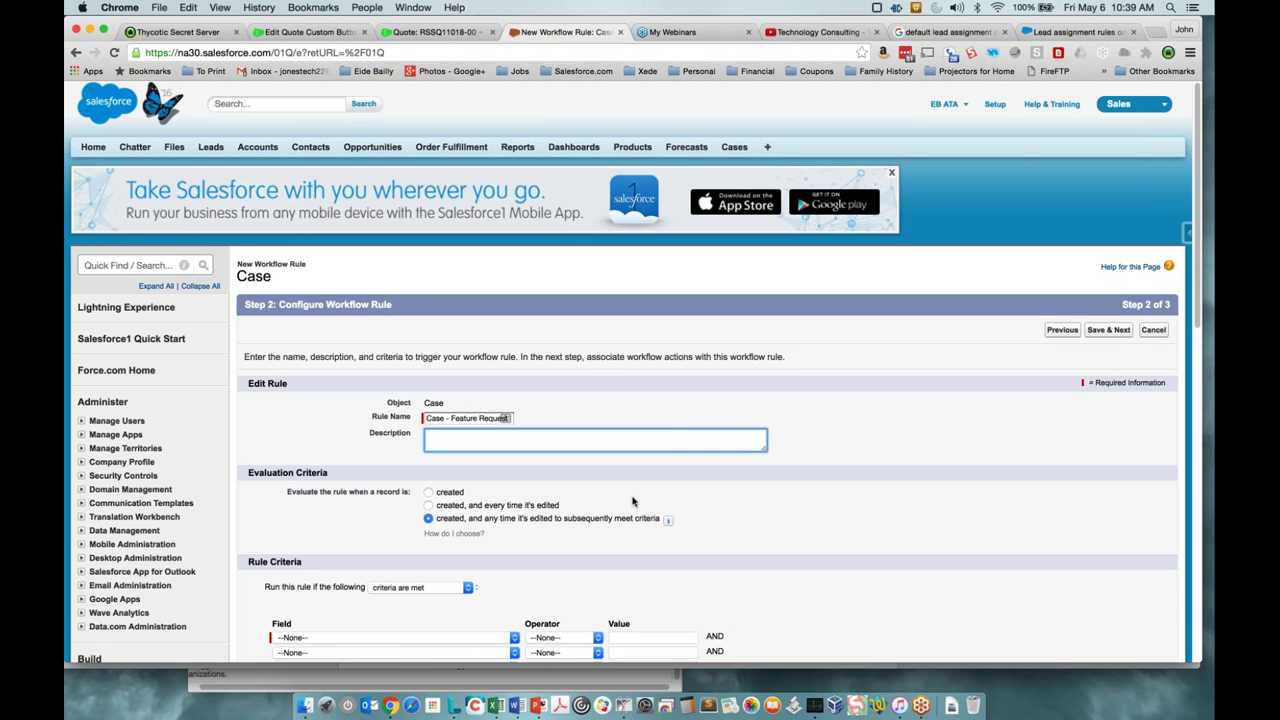
Step: Try the evaluation options, leaving it on evaluating when edited to meet criteria
scroll(632, 501, down, 1)
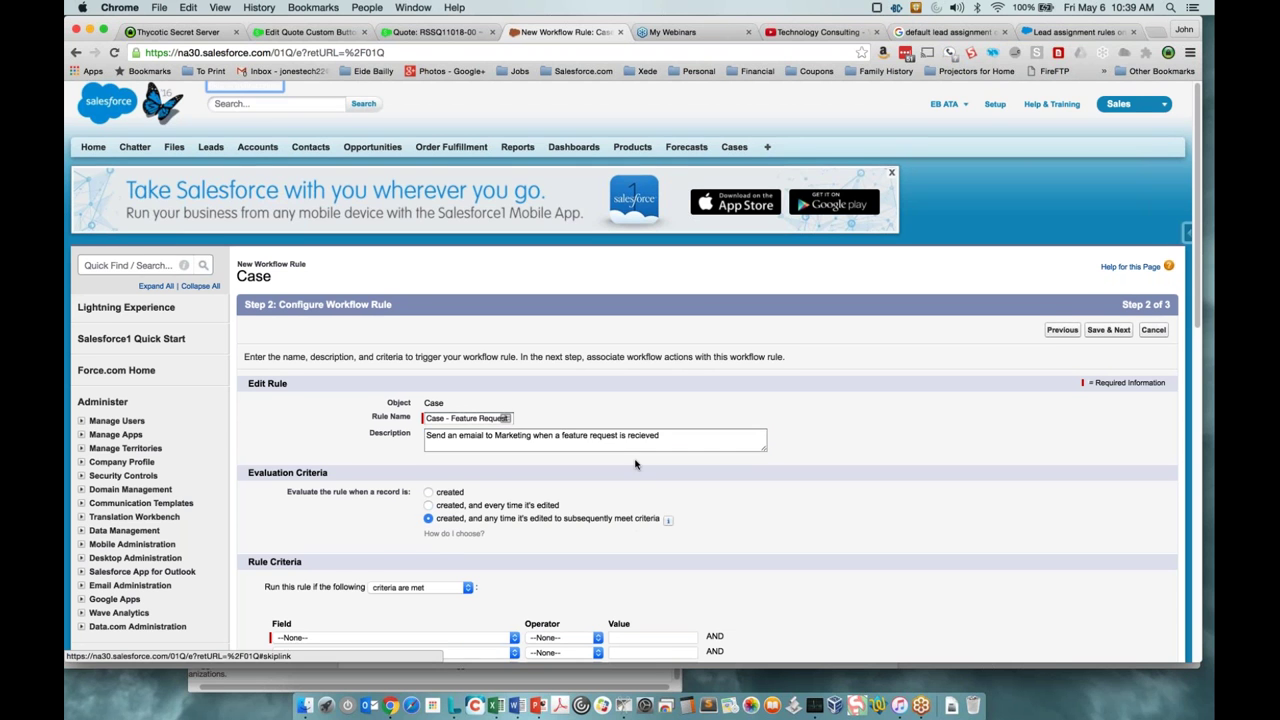
scroll(635, 464, down, 1)
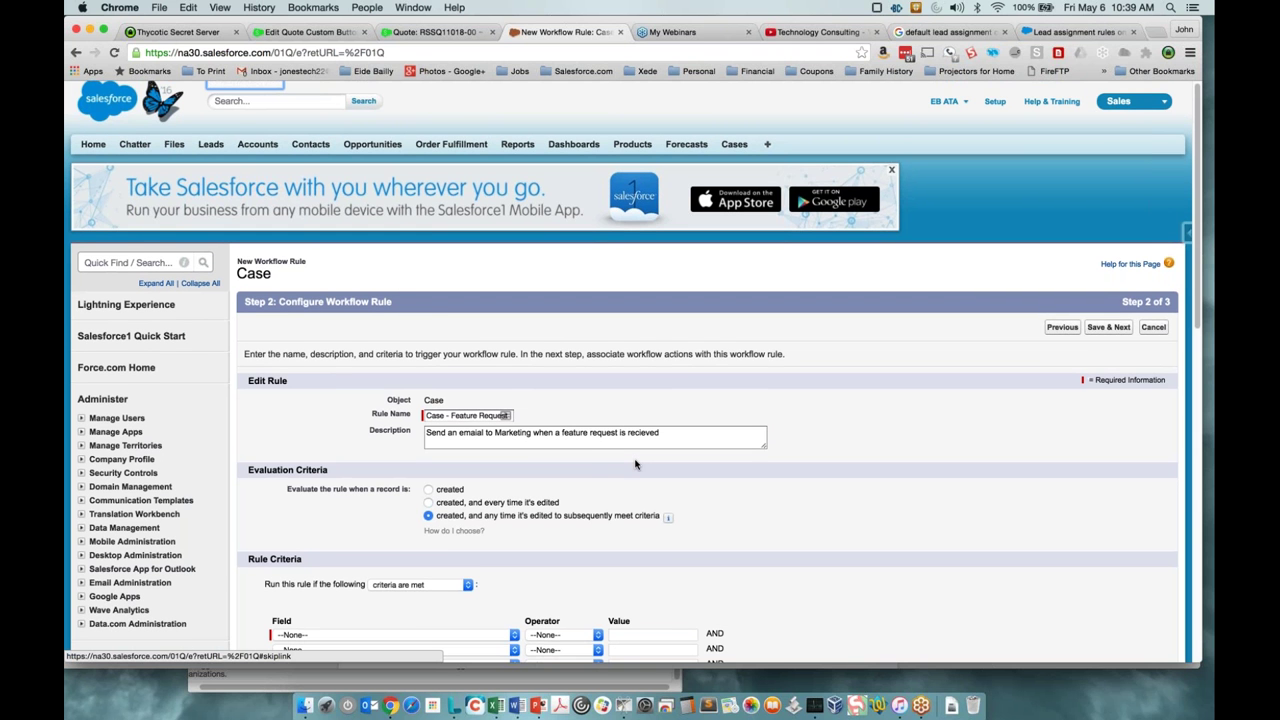
scroll(635, 464, down, 5)
click(447, 337)
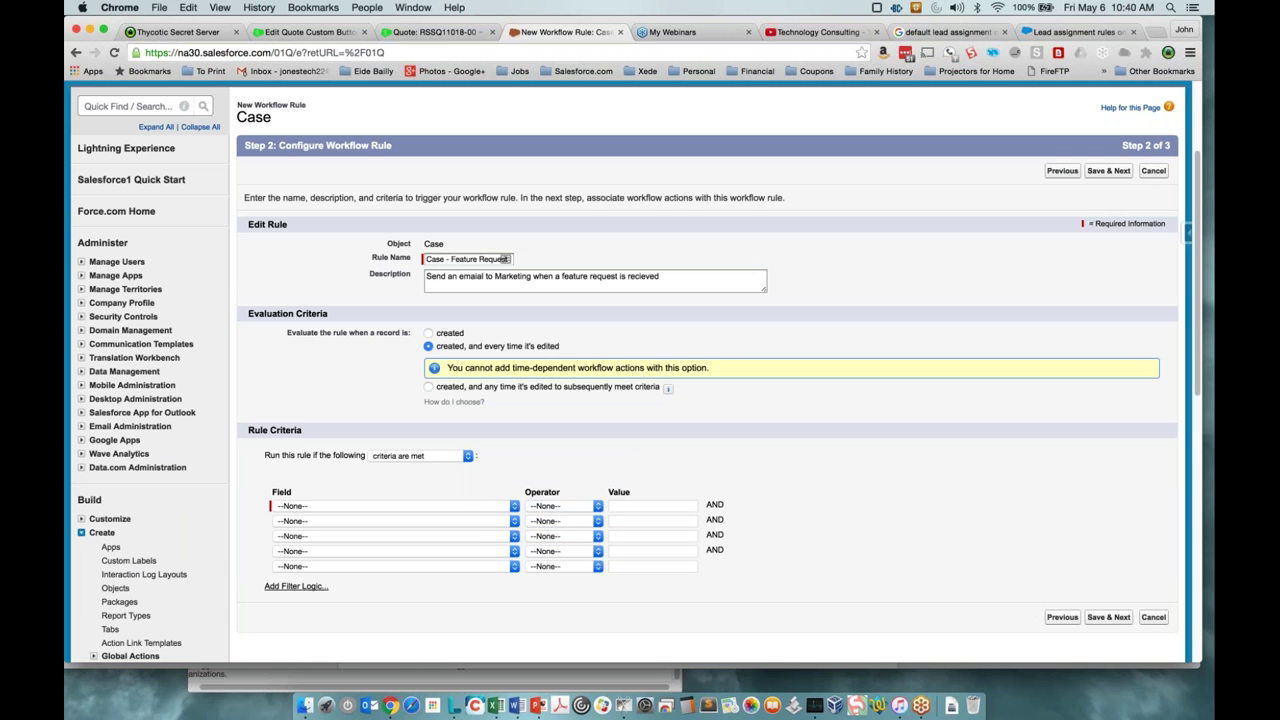
click(468, 388)
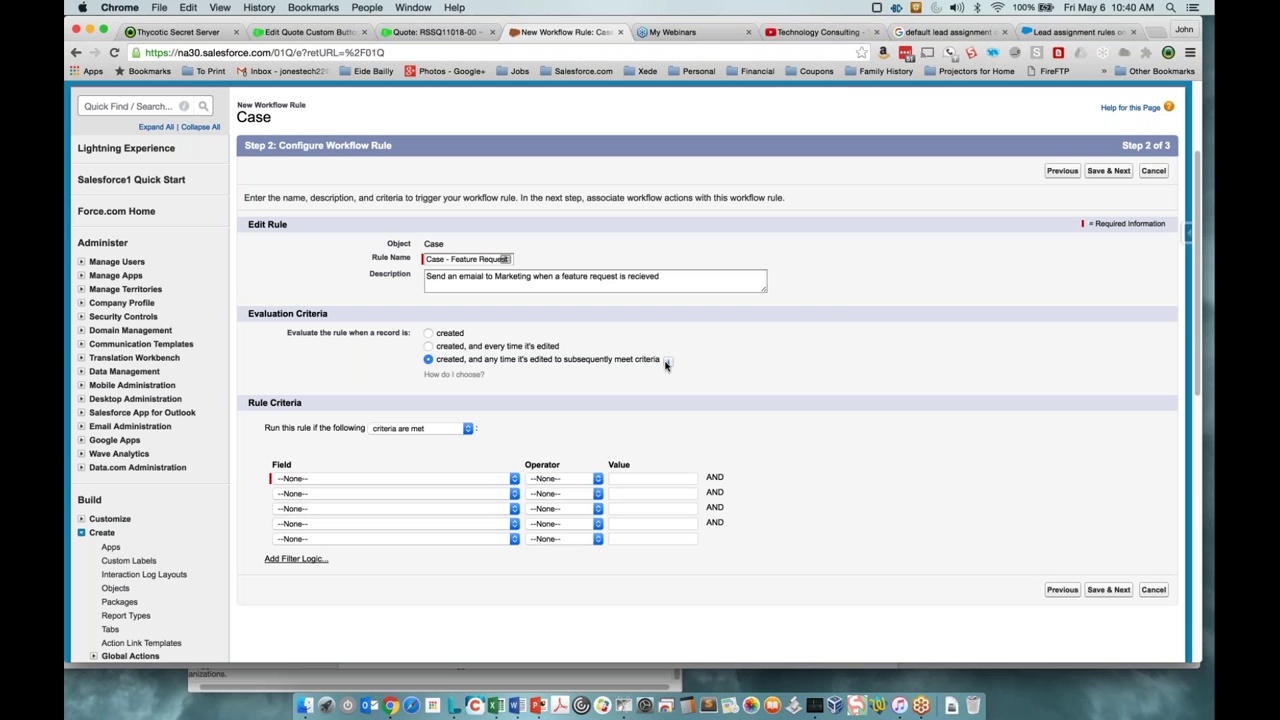
Step: Make the rule evaluate when a case is created and every time it's edited
mouse_move(669, 365)
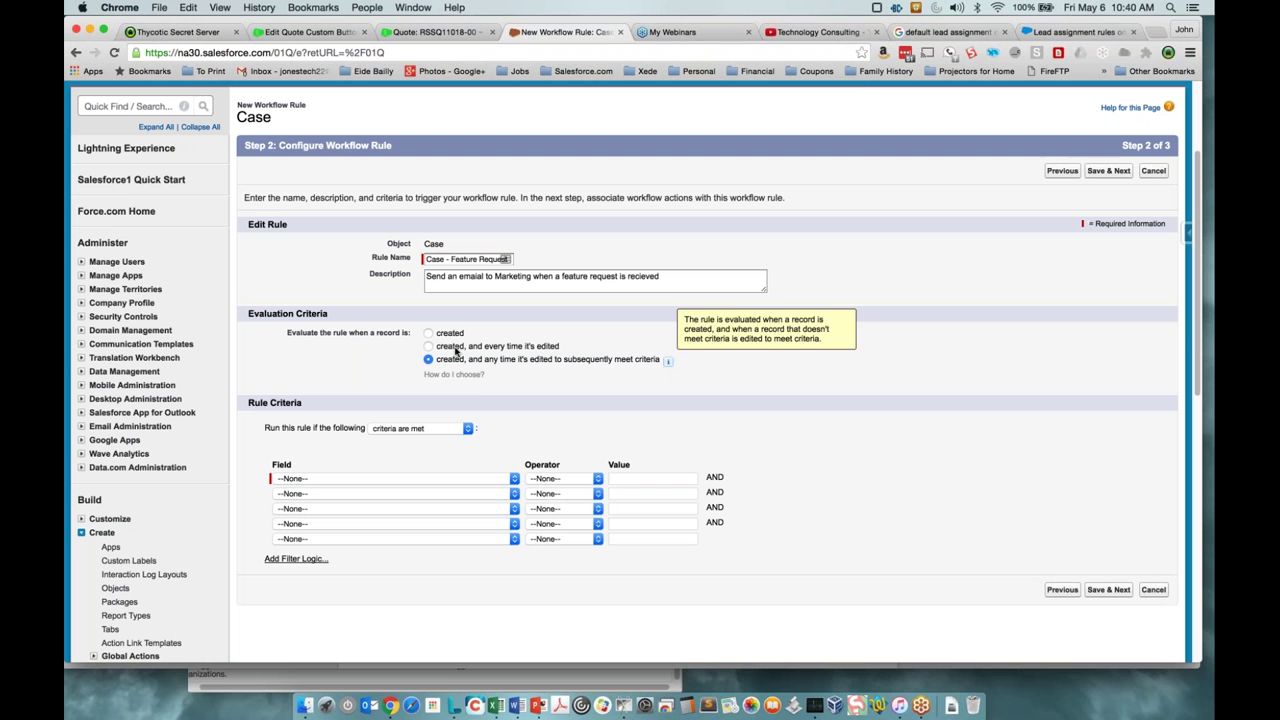
click(428, 347)
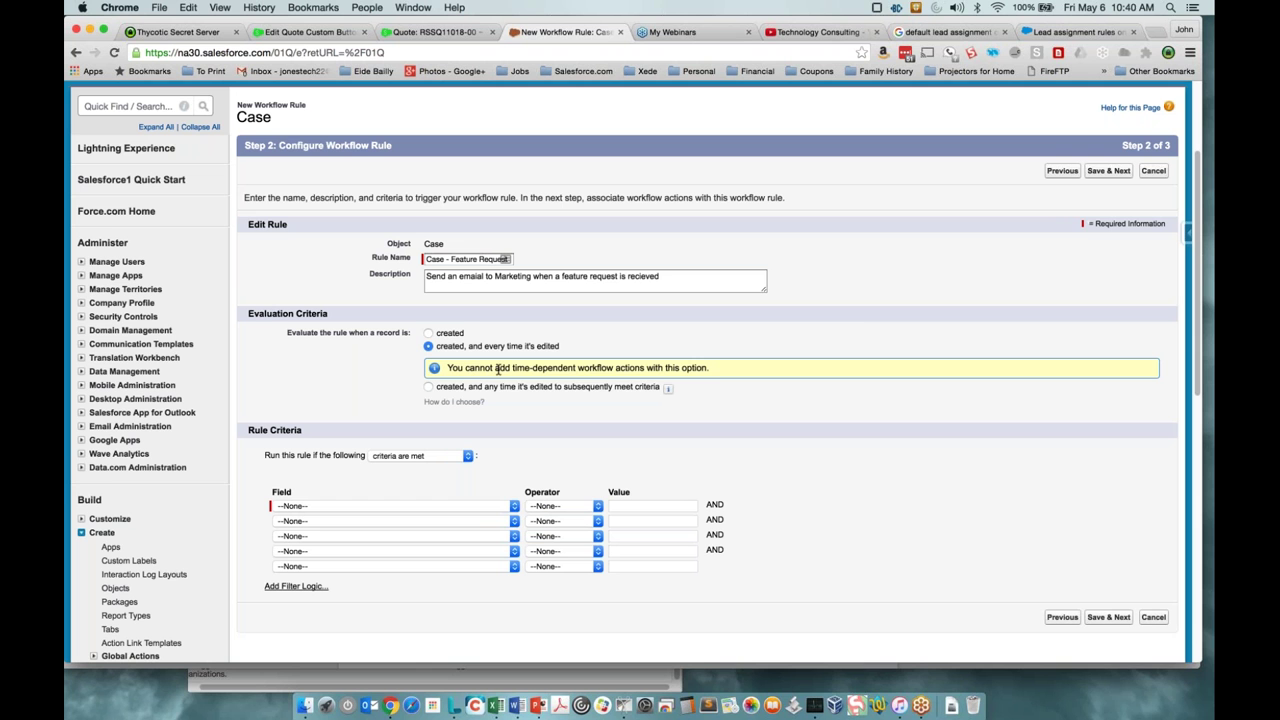
drag(505, 368, 719, 367)
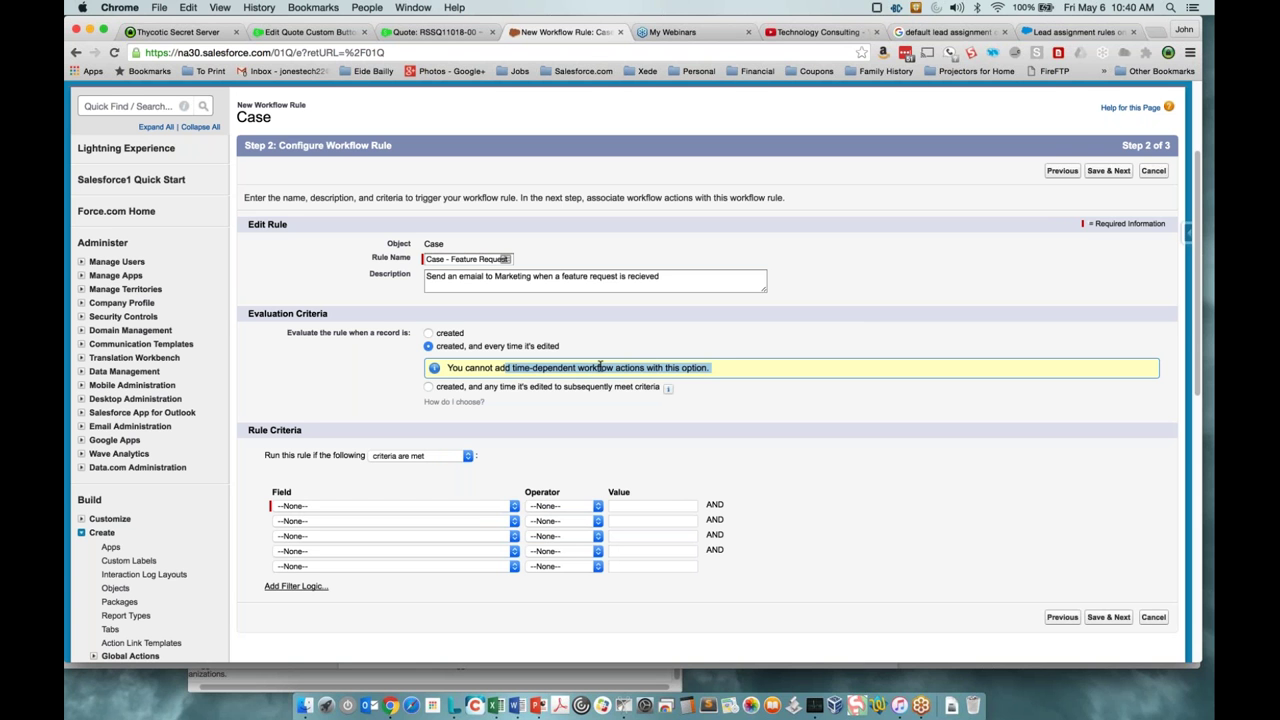
click(556, 379)
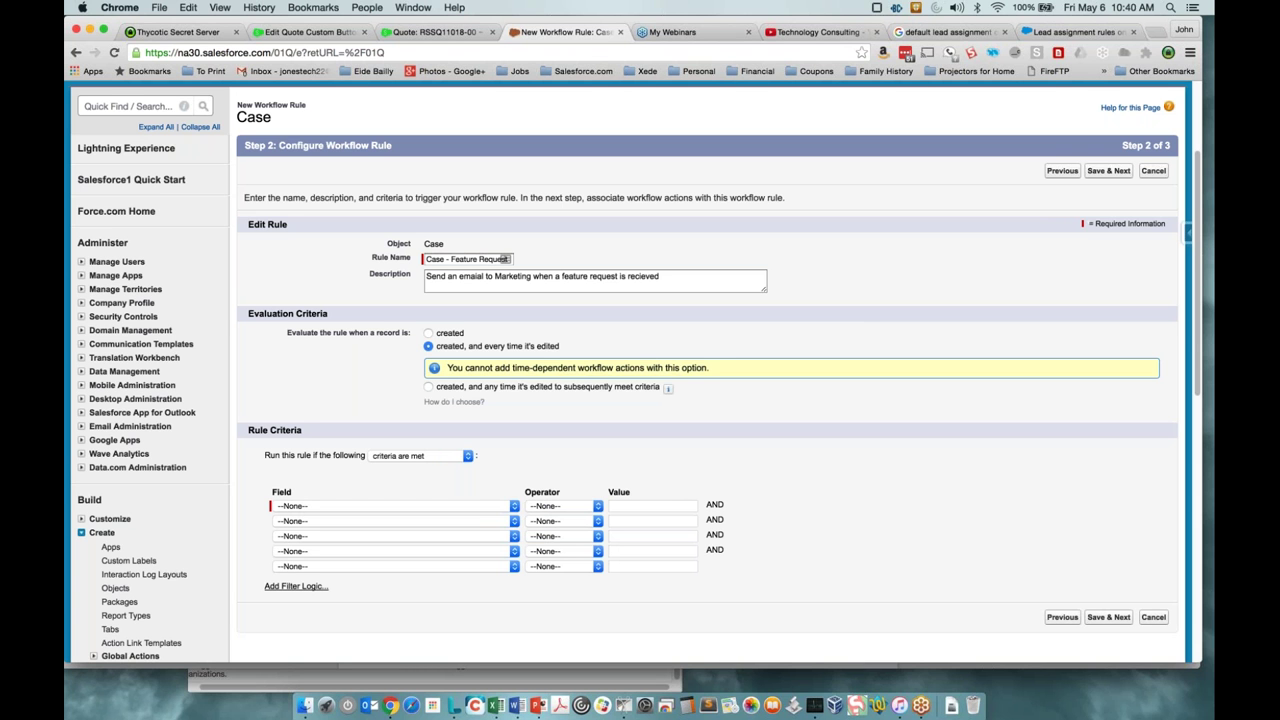
click(540, 347)
Step: Briefly switch the rule criteria to a formula, then return to field-based criteria
click(447, 457)
click(451, 467)
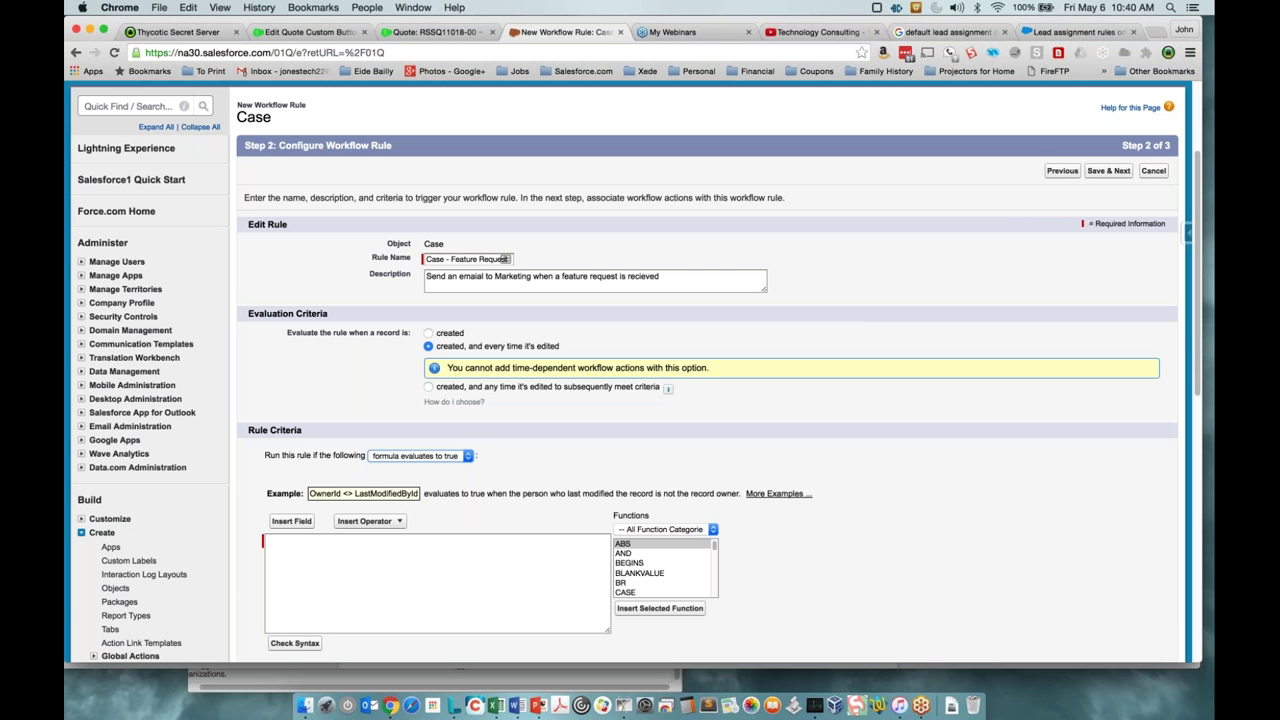
click(407, 585)
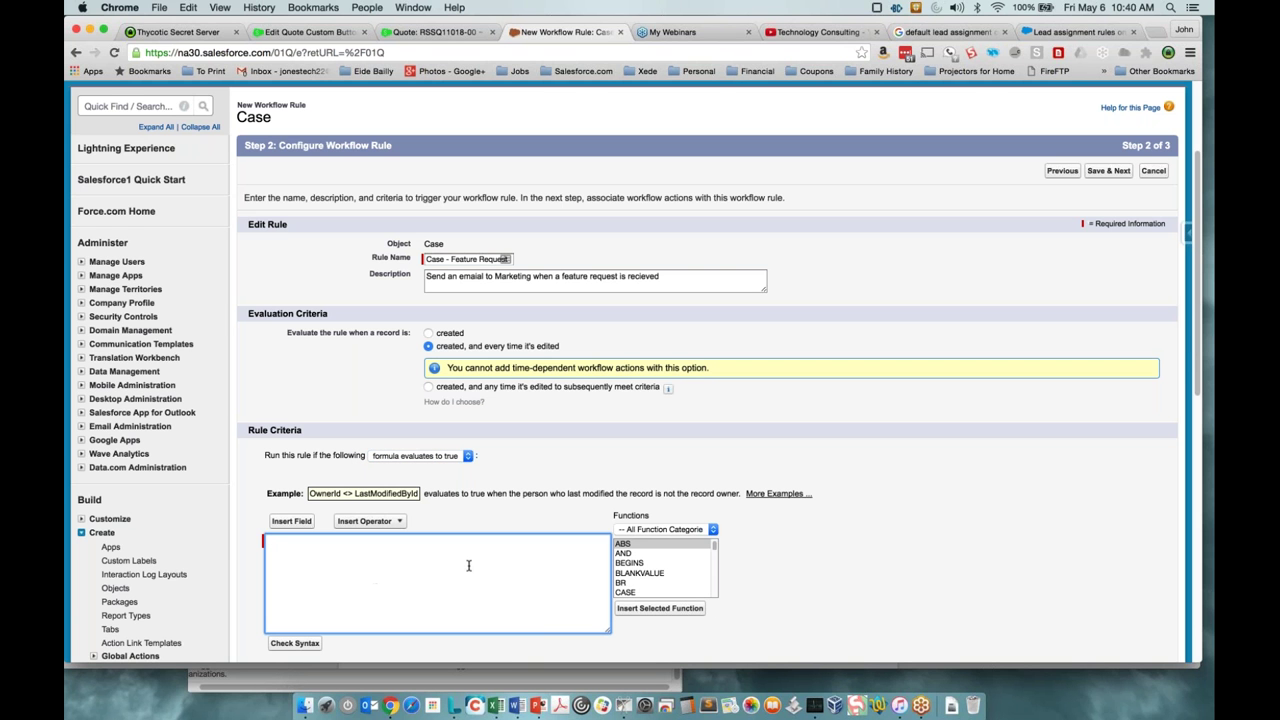
click(457, 457)
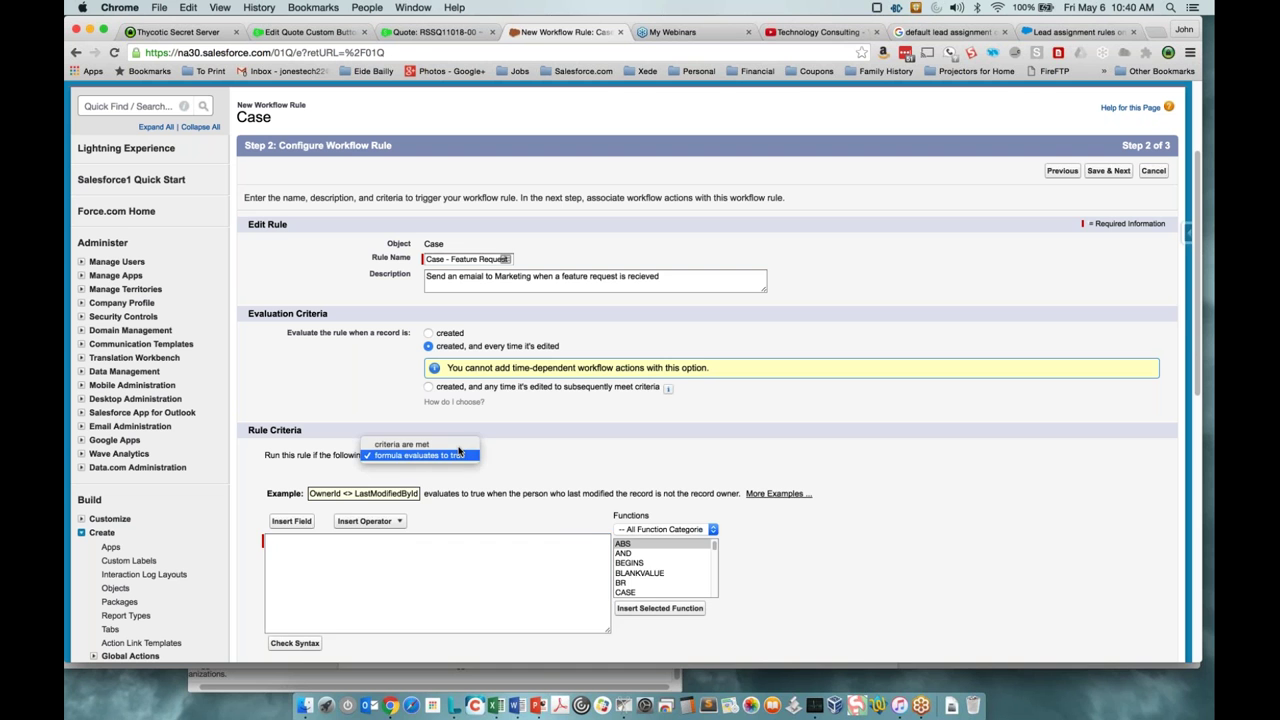
click(415, 444)
Step: Set the criterion Case: Type equals Feature Request and Save & Next
click(353, 506)
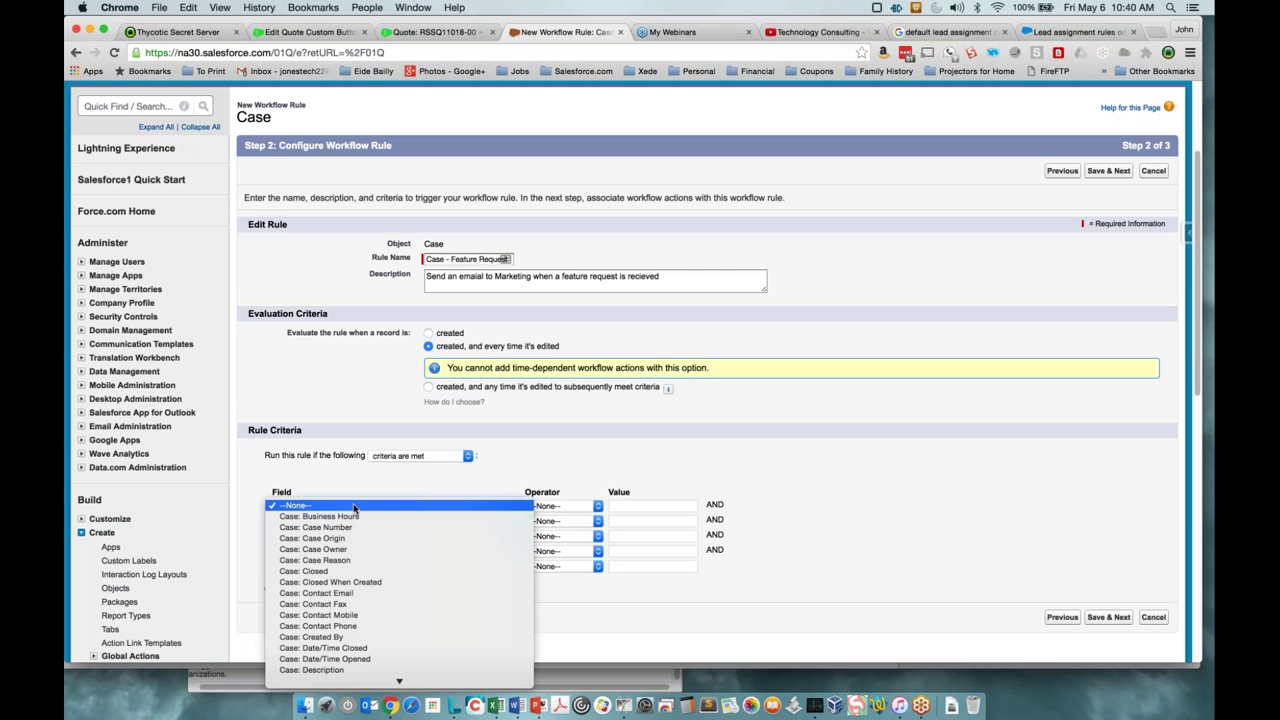
scroll(355, 520, down, 3)
scroll(362, 553, down, 2)
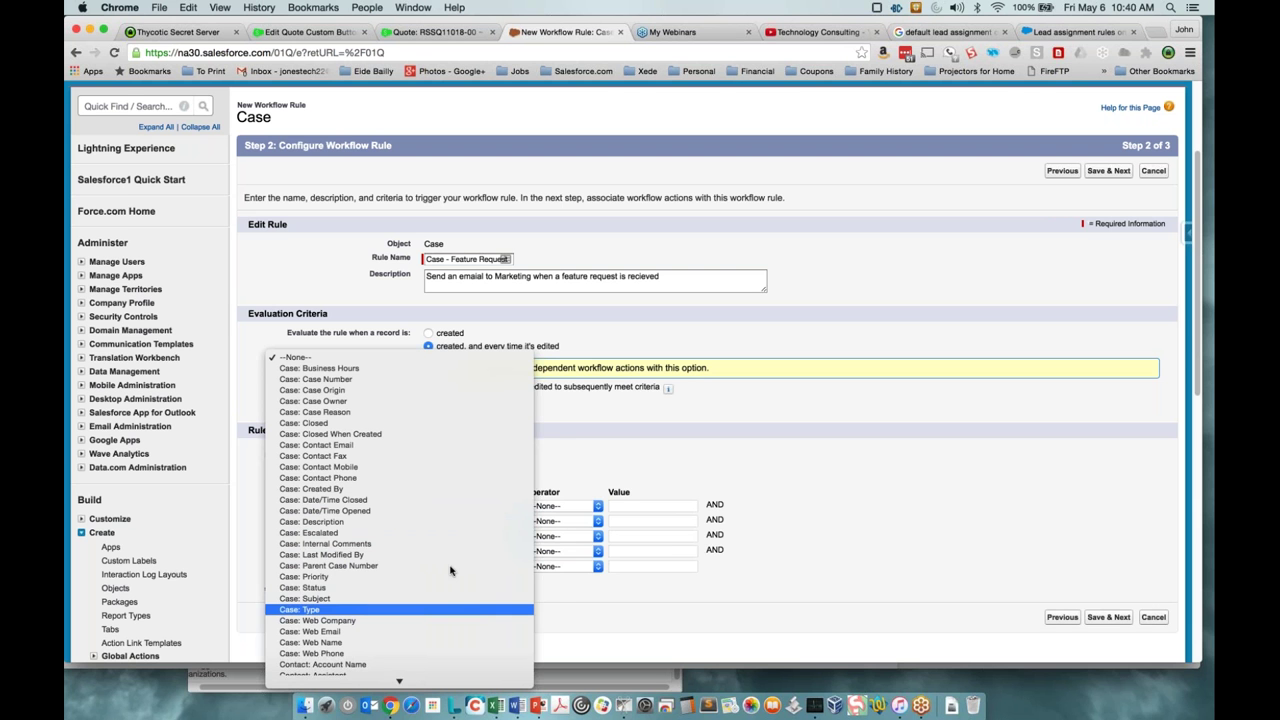
click(300, 609)
click(565, 506)
click(565, 506)
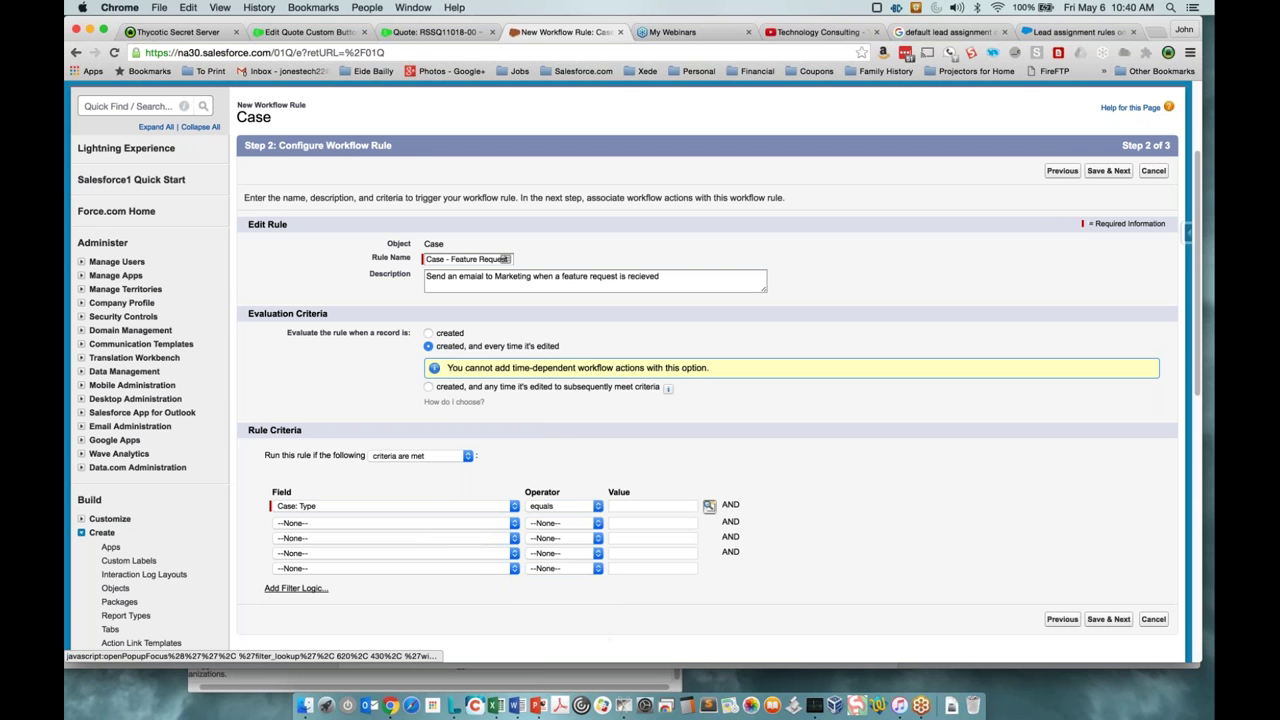
click(709, 506)
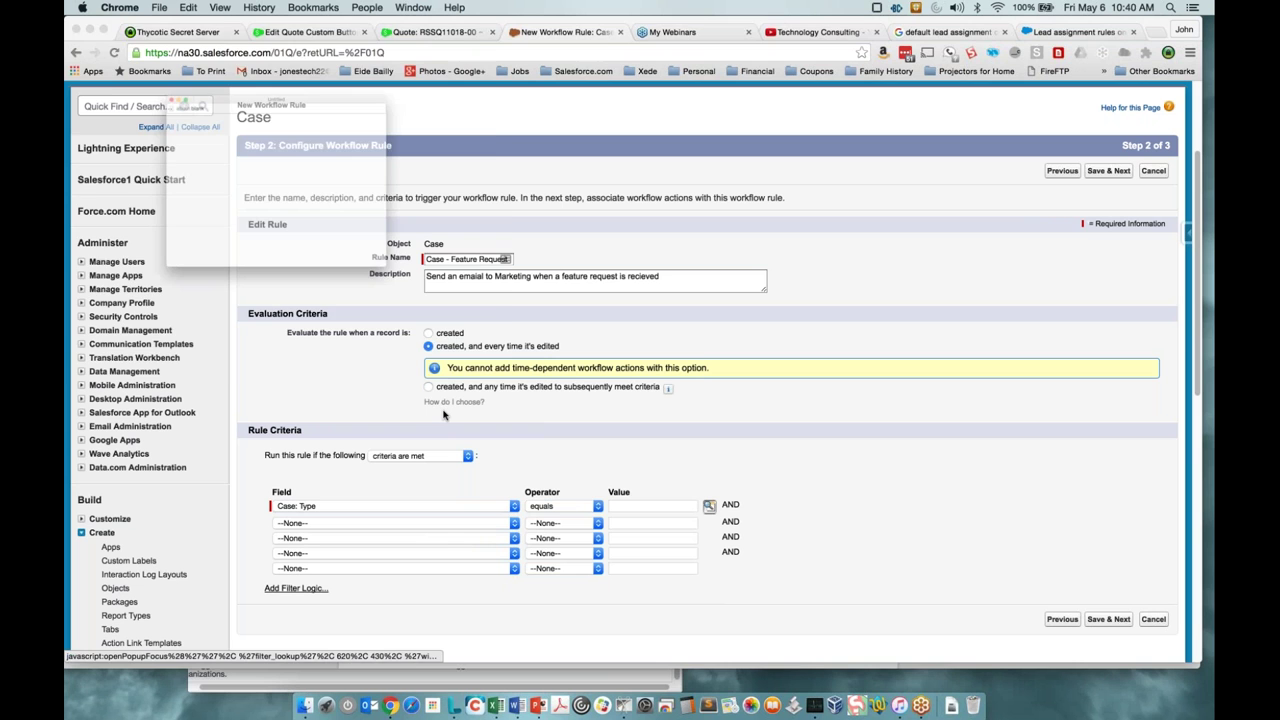
key(Return)
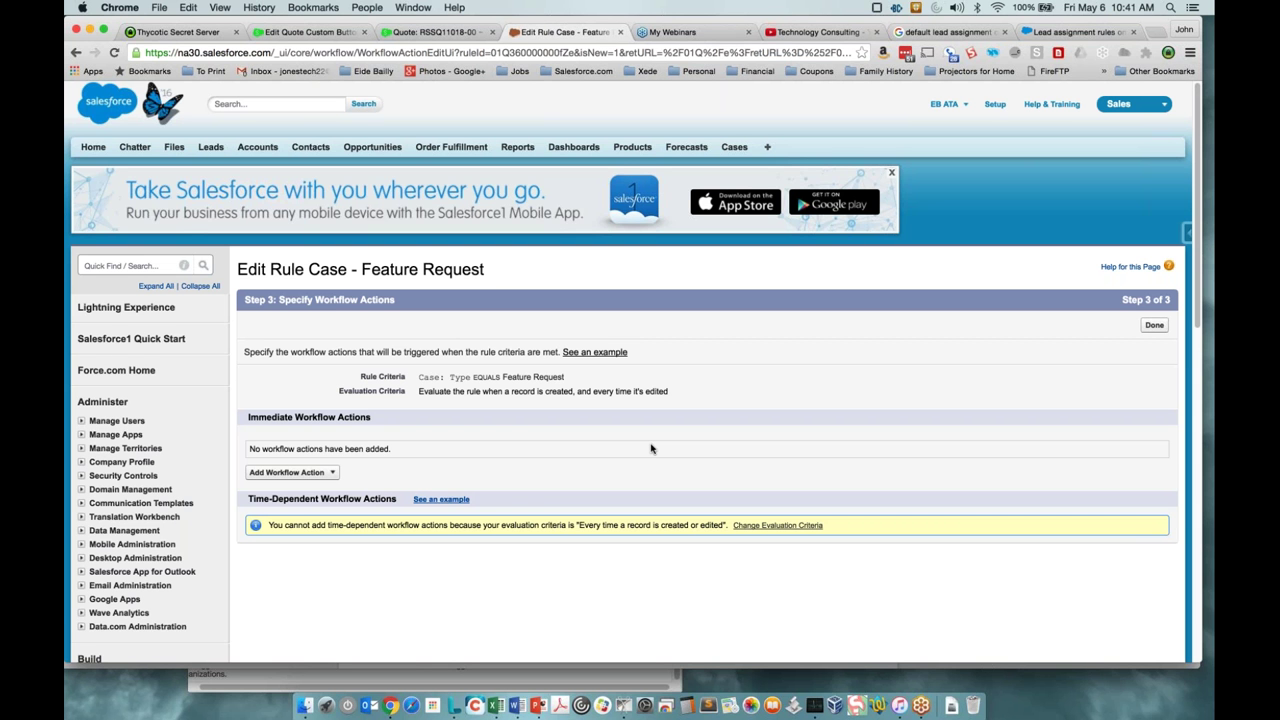
Step: Choose New Email Alert from the Add Workflow Action list
click(290, 472)
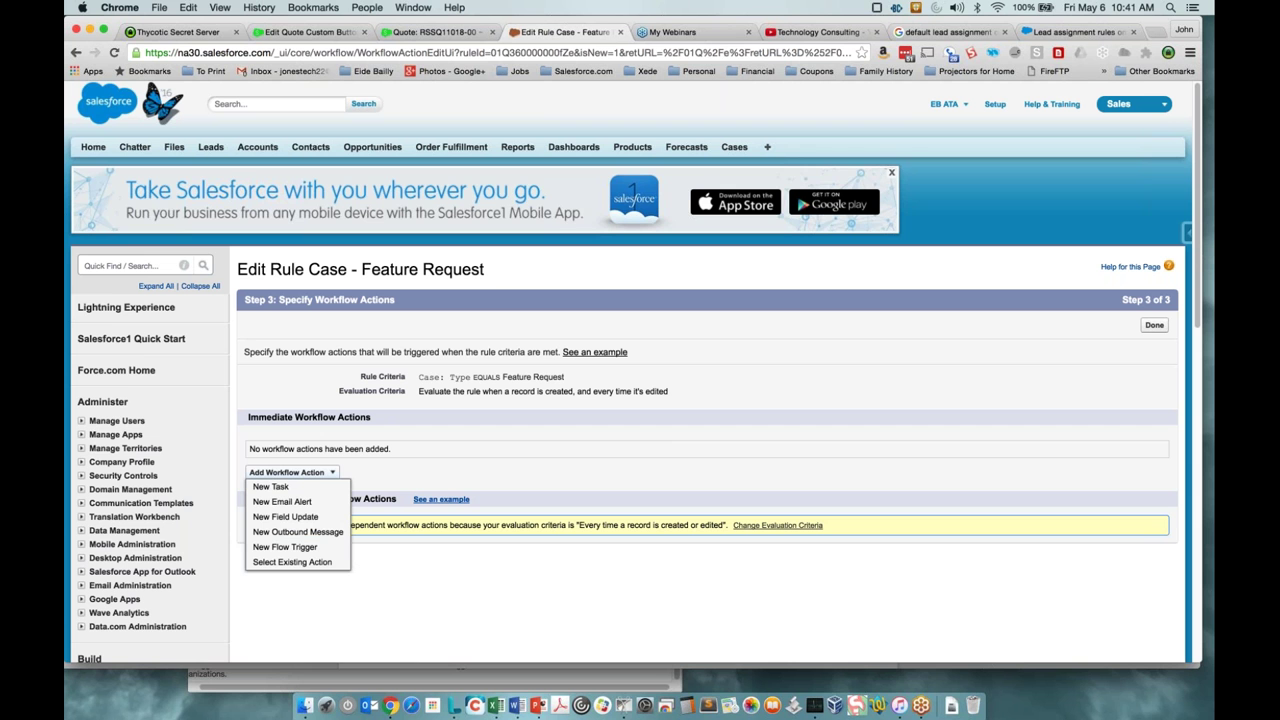
click(314, 488)
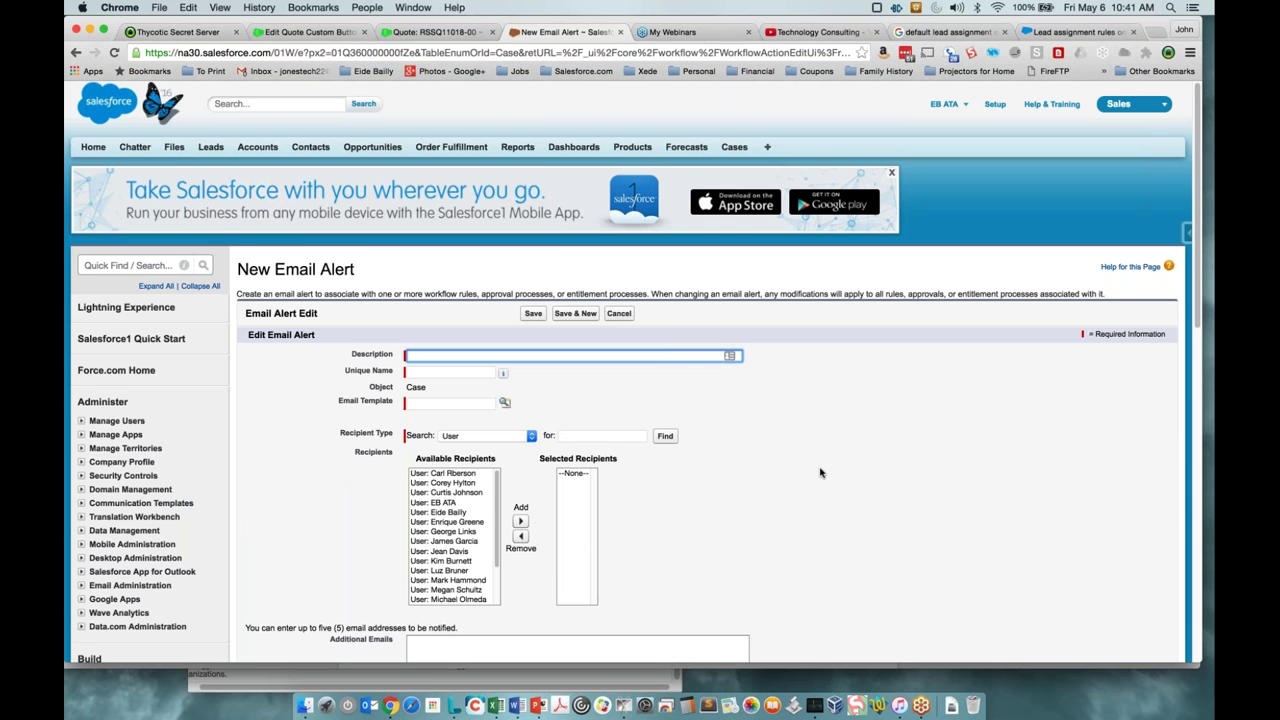
Step: Describe the alert as 'Case Feature Request to marketing' and pick the Contact: Follow Up template
scroll(820, 472, down, 1)
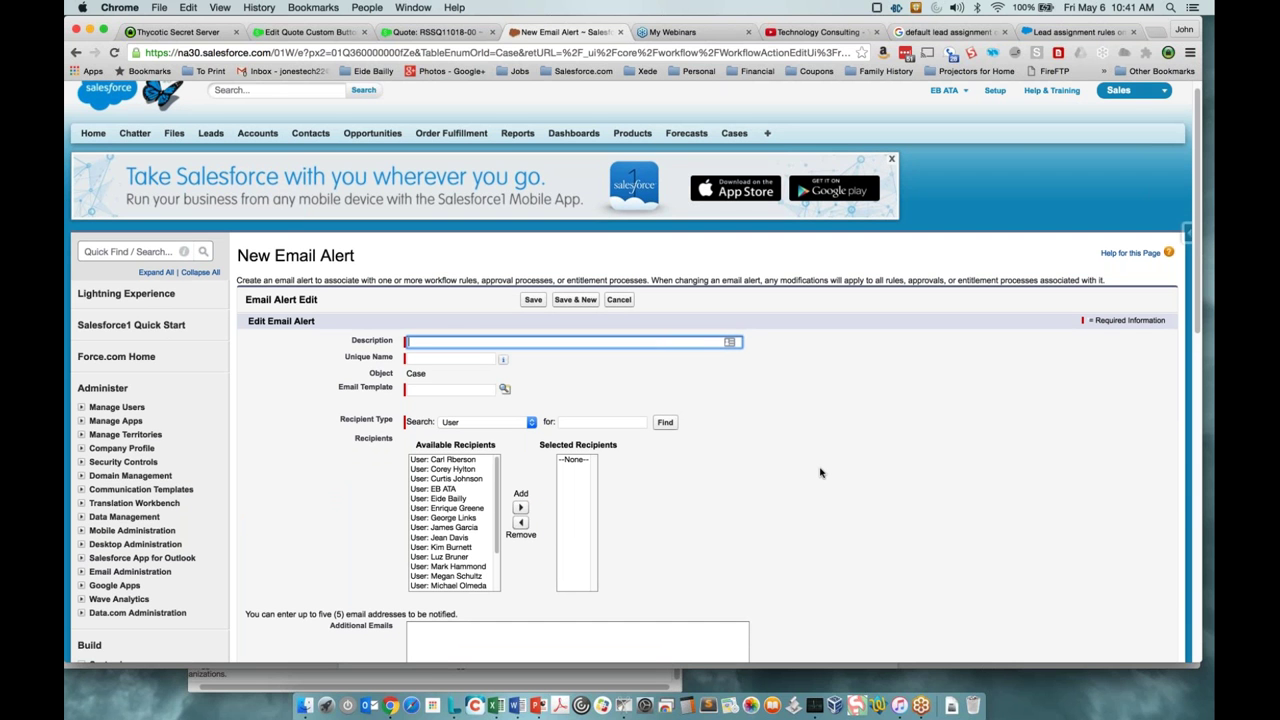
scroll(820, 472, up, 1)
text(Case Feature )
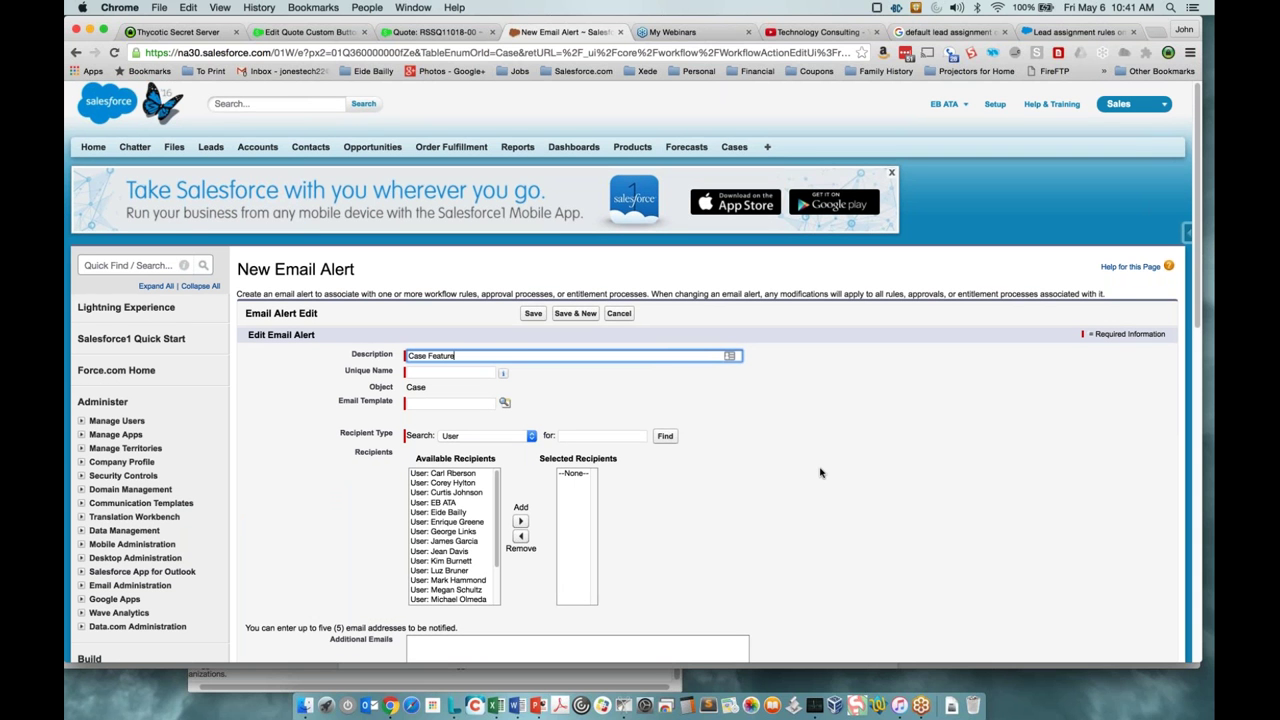
text(Request to marketing)
key(Tab)
click(504, 402)
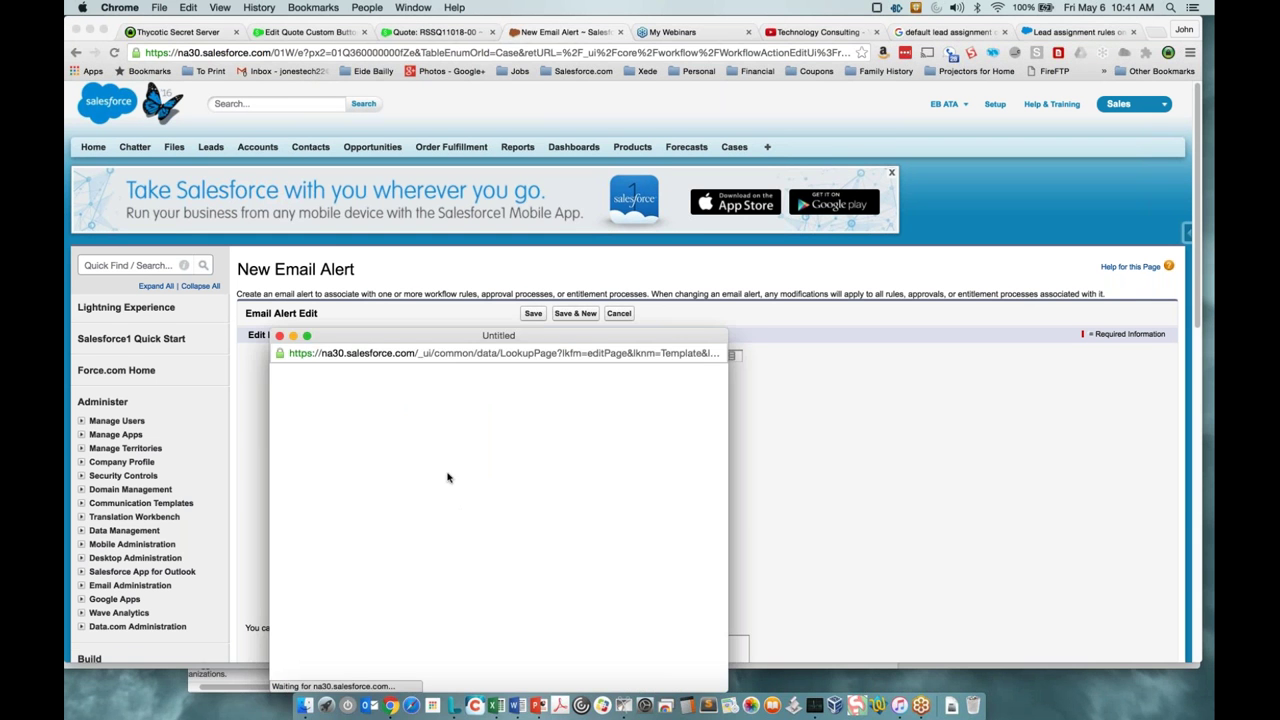
click(503, 436)
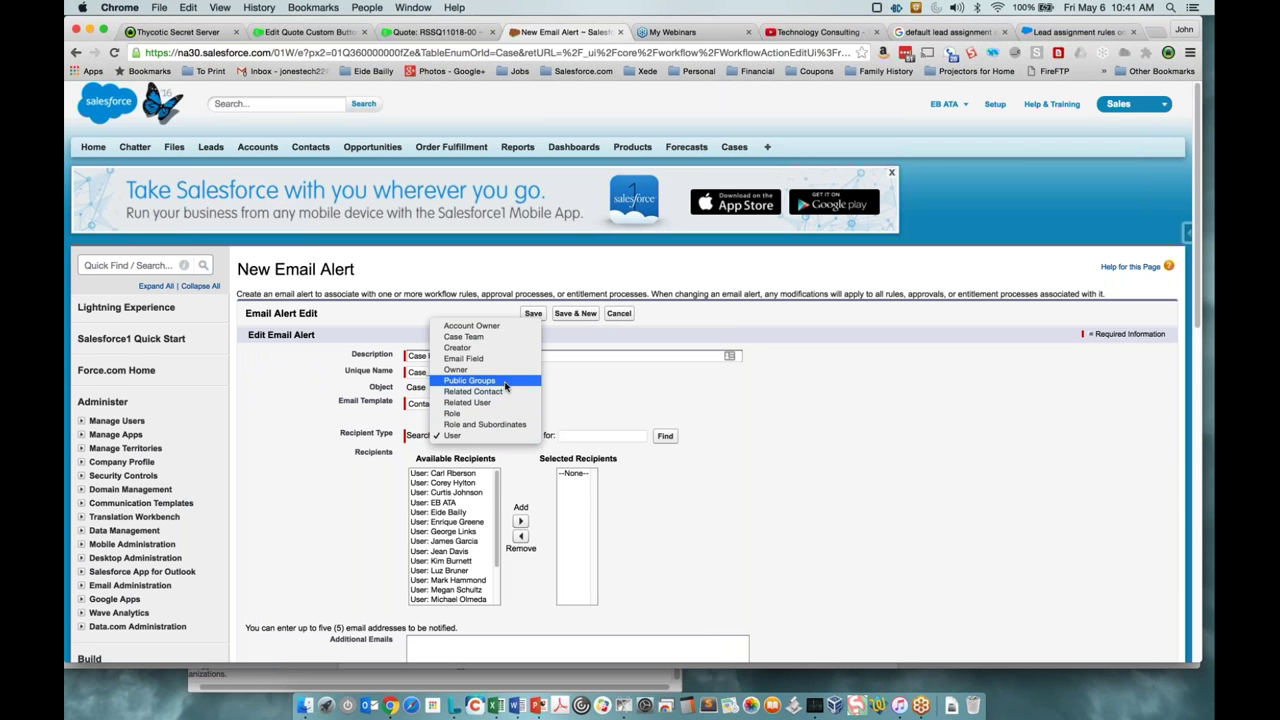
Step: Add Role: Marketing Manager to the email alert's selected recipients
click(498, 413)
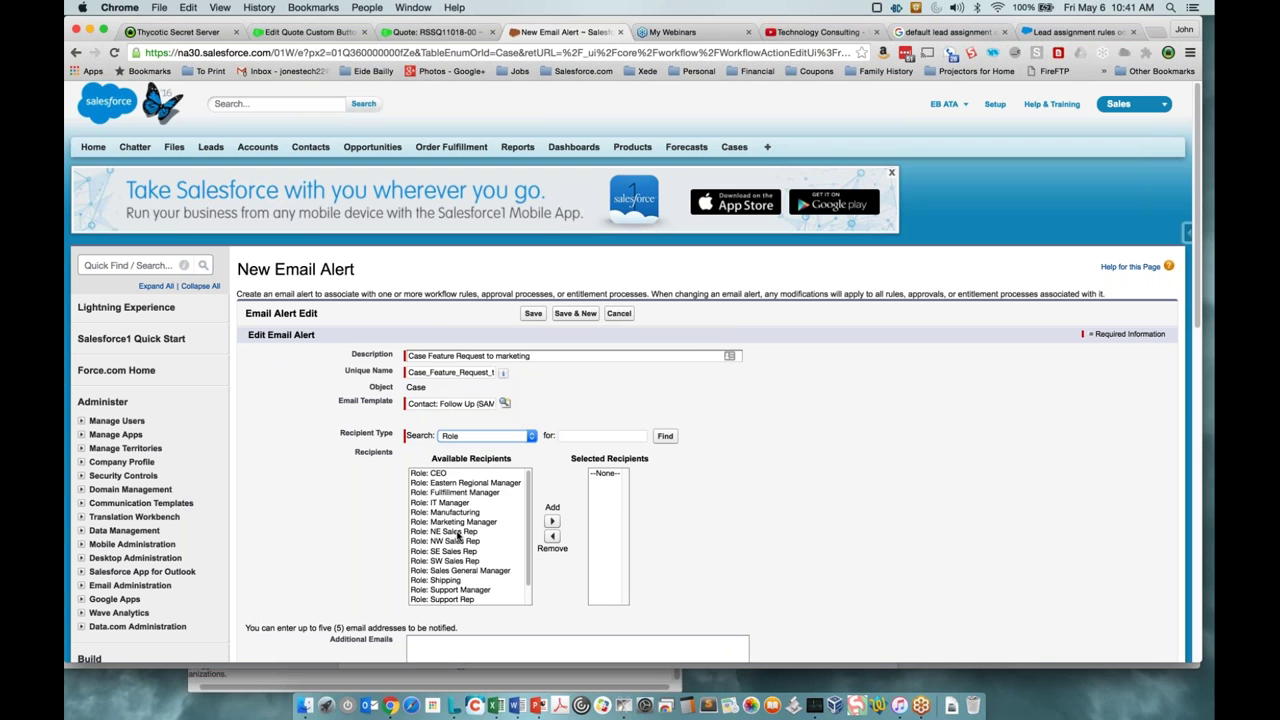
scroll(463, 525, down, 1)
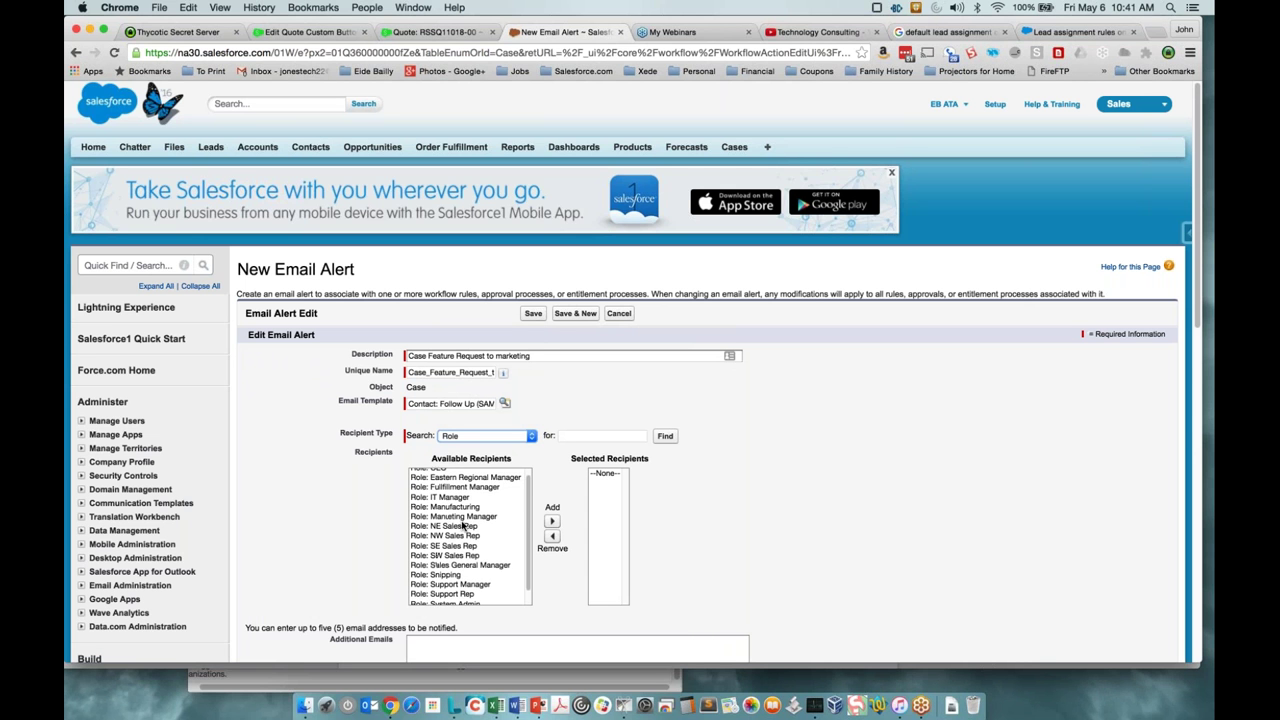
scroll(463, 525, down, 1)
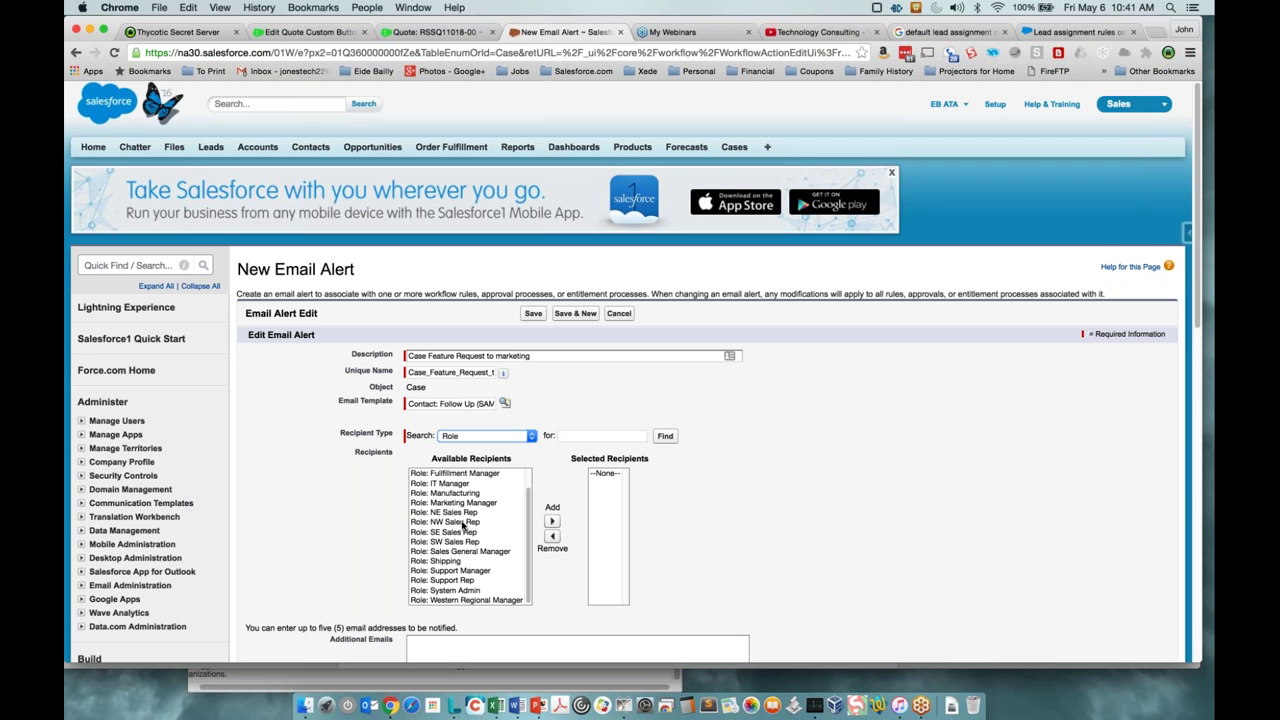
scroll(463, 525, down, 1)
click(452, 458)
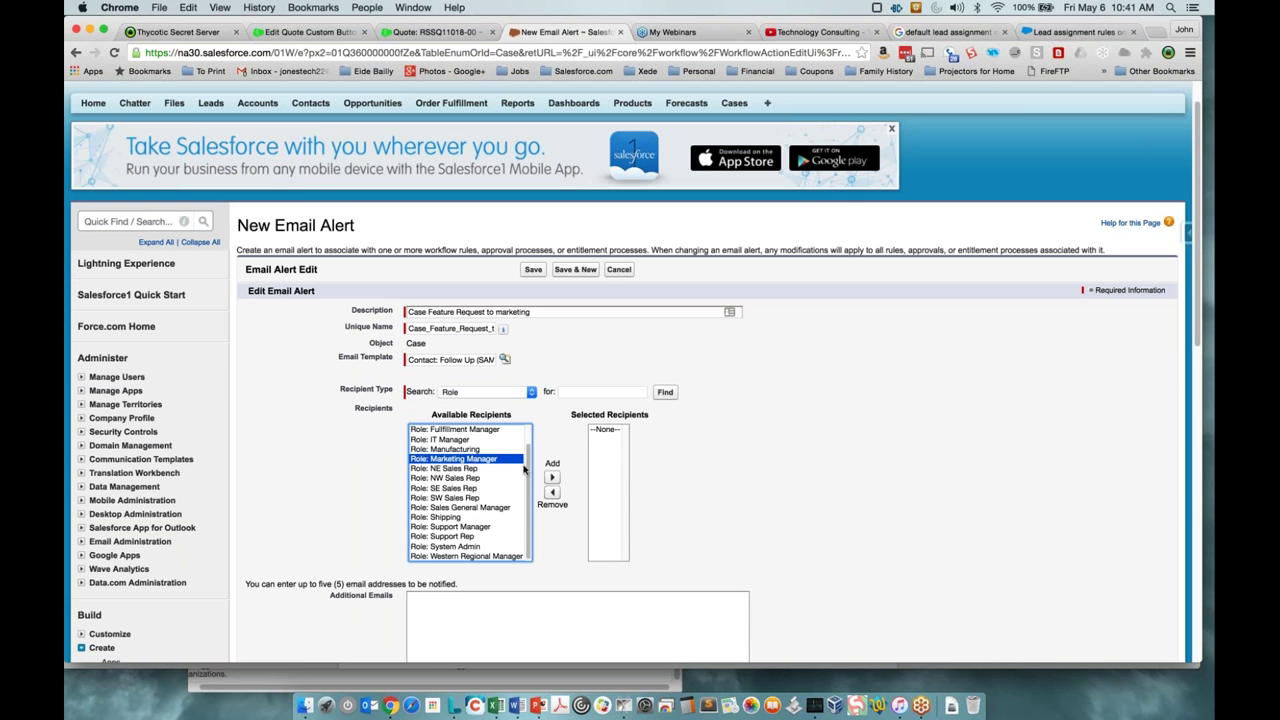
click(551, 477)
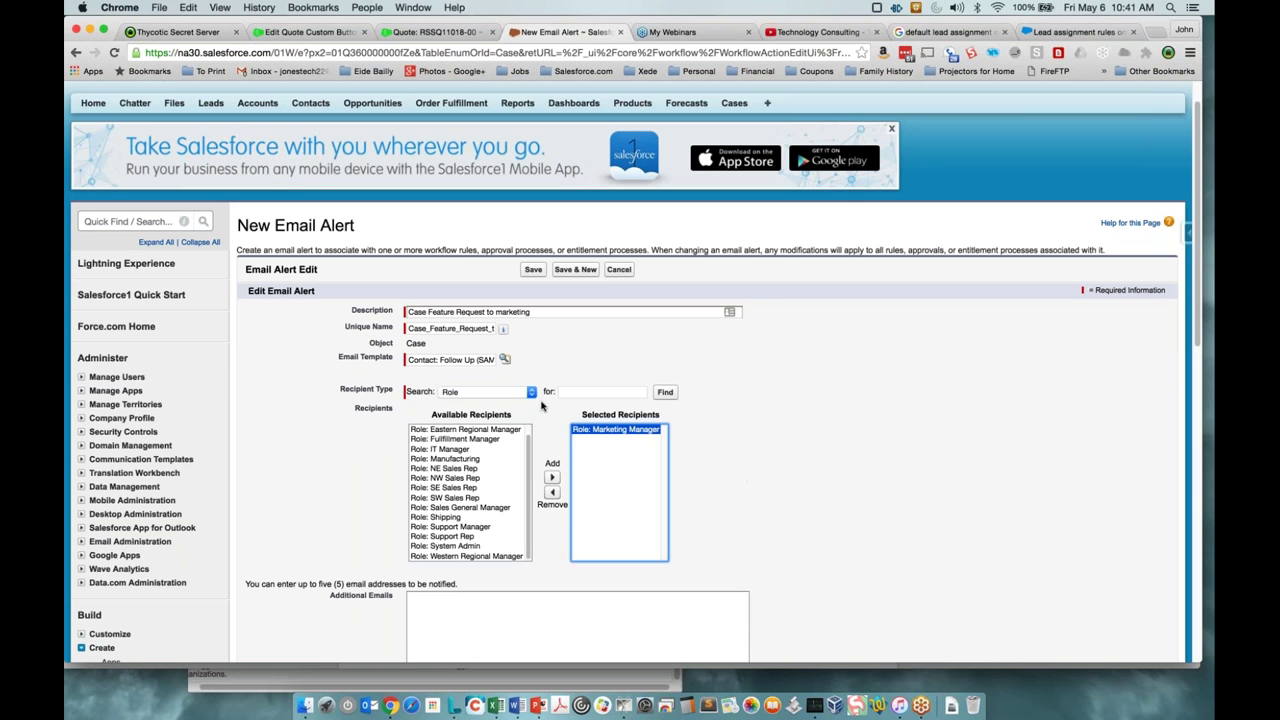
scroll(479, 516, up, 1)
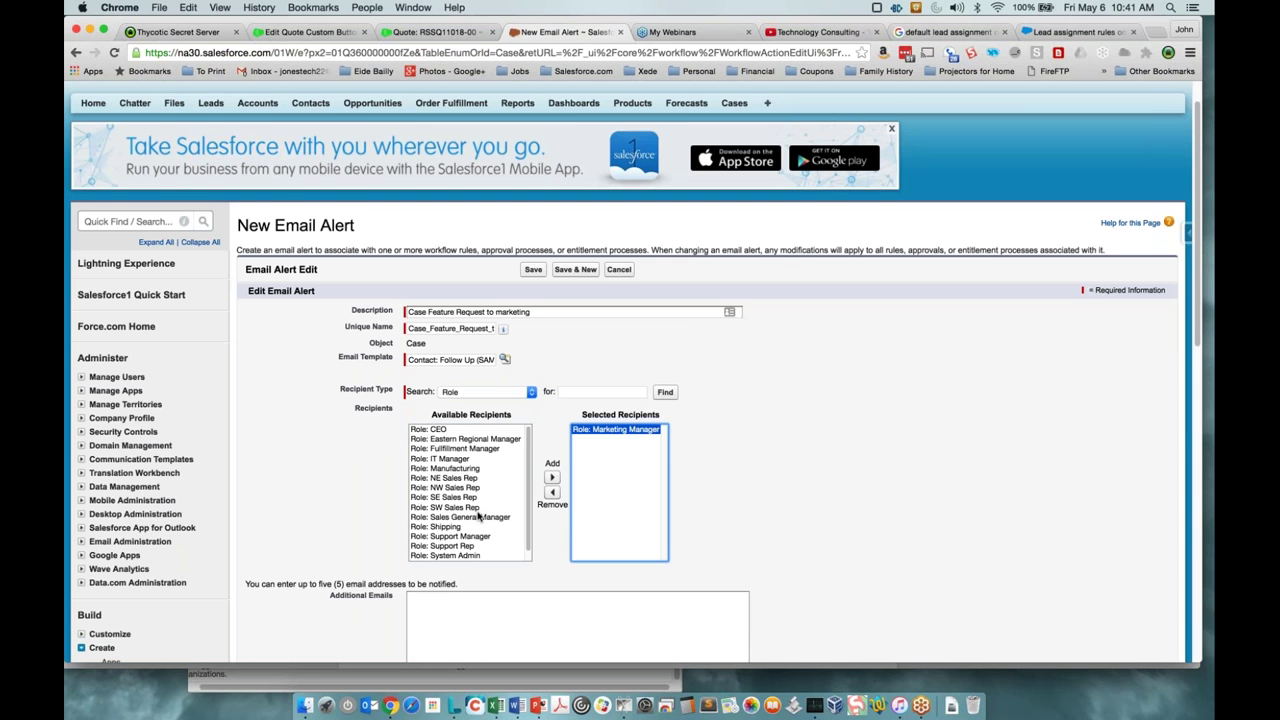
scroll(479, 516, up, 1)
scroll(479, 516, down, 5)
click(485, 439)
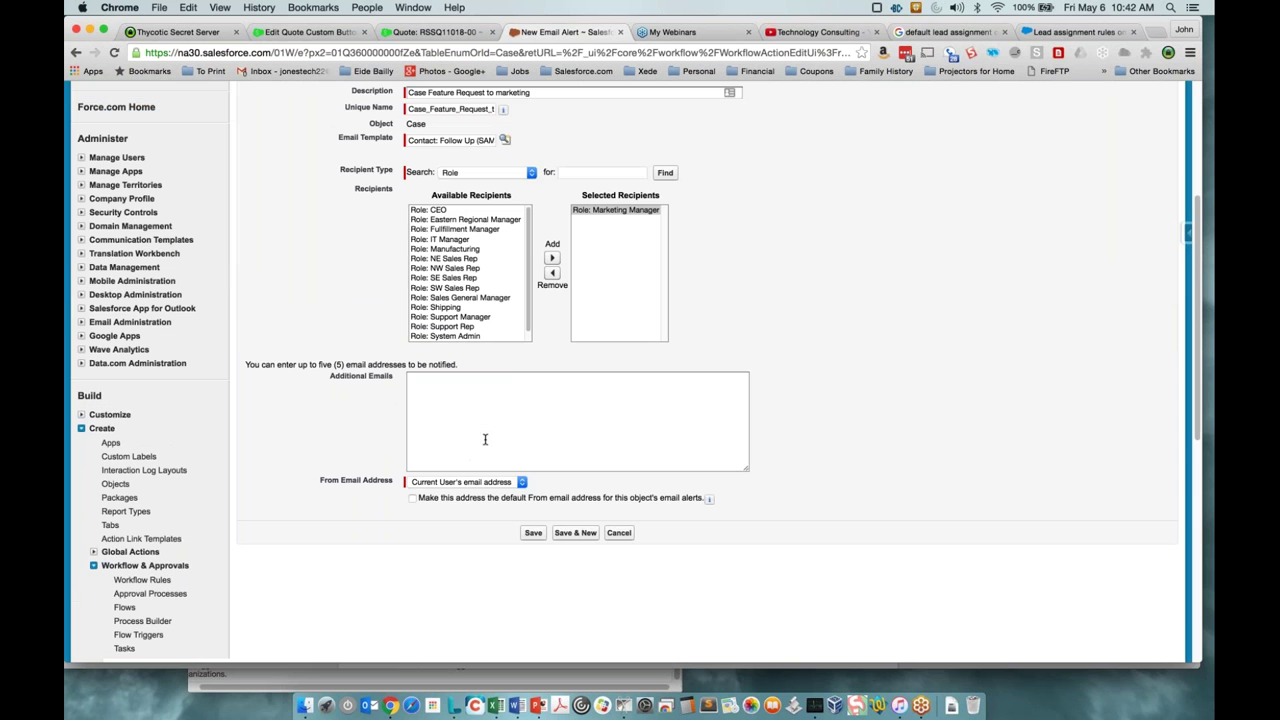
Step: Save the email alert and name a new field update 'Case Closed'
click(533, 532)
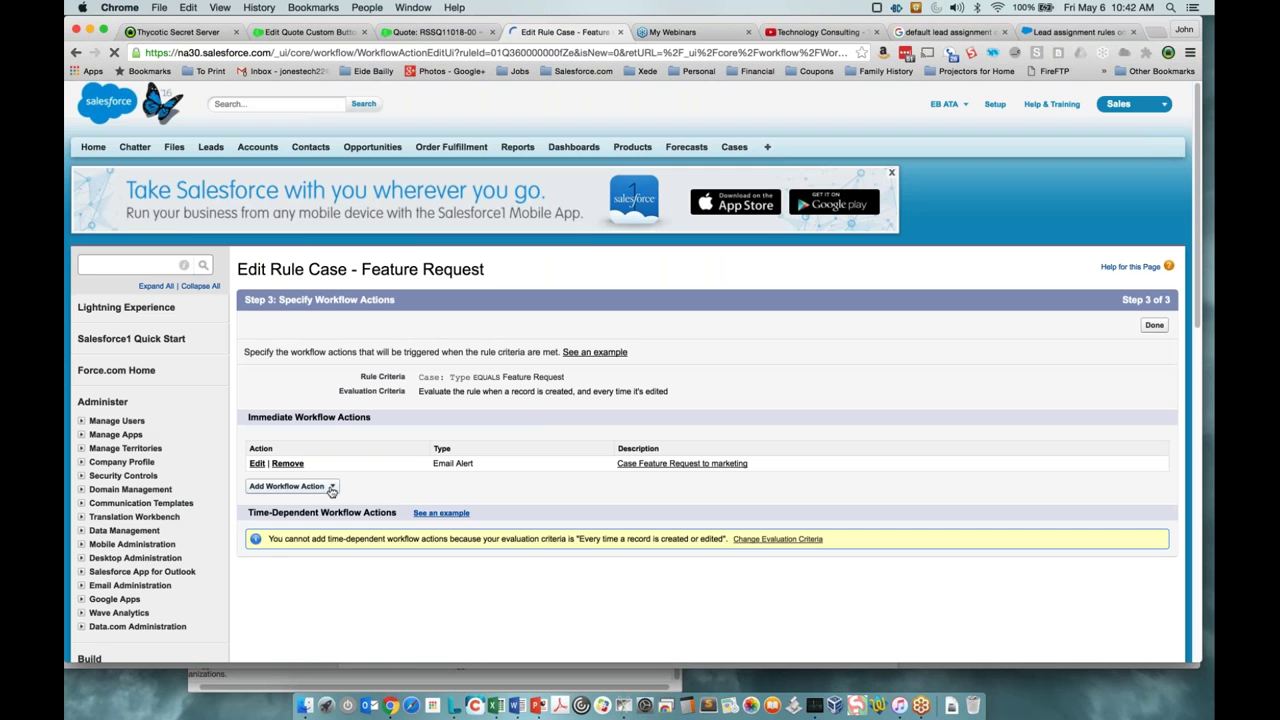
click(290, 486)
click(287, 526)
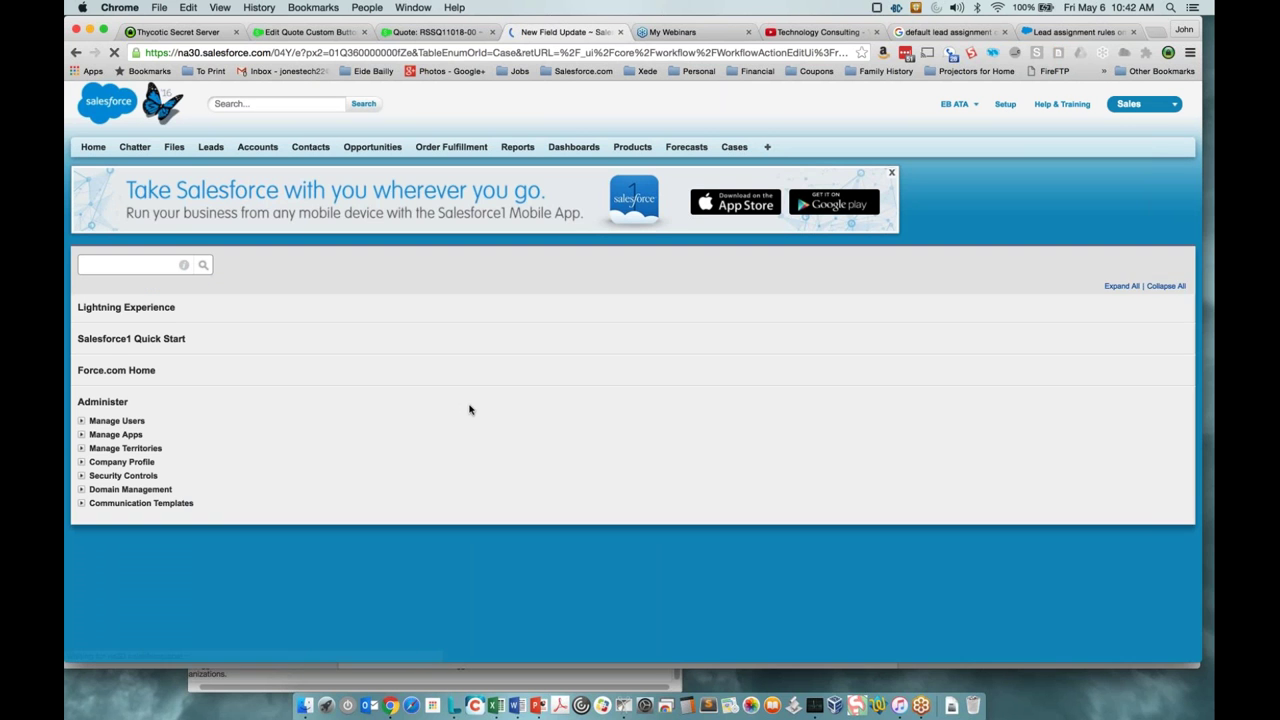
click(468, 377)
text(Case Closed)
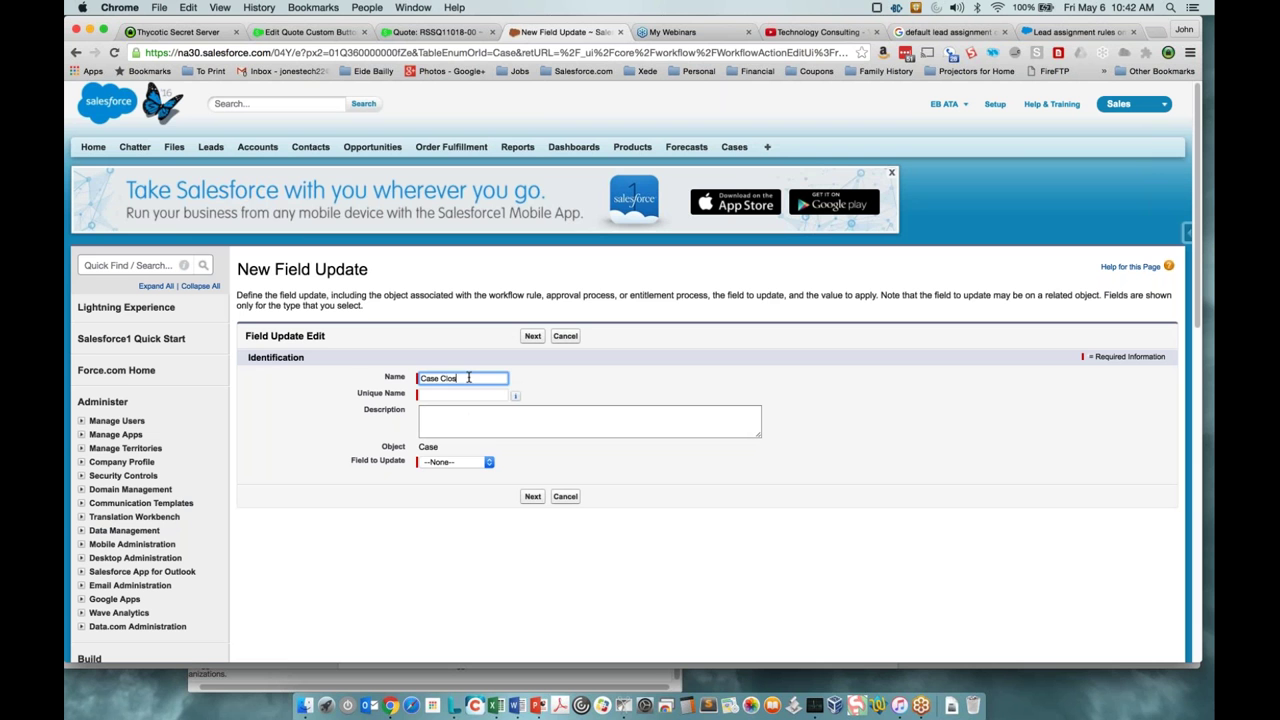
key(Tab)
Step: Describe the field update as 'Closes a Case', set it to update Status, and save
click(461, 466)
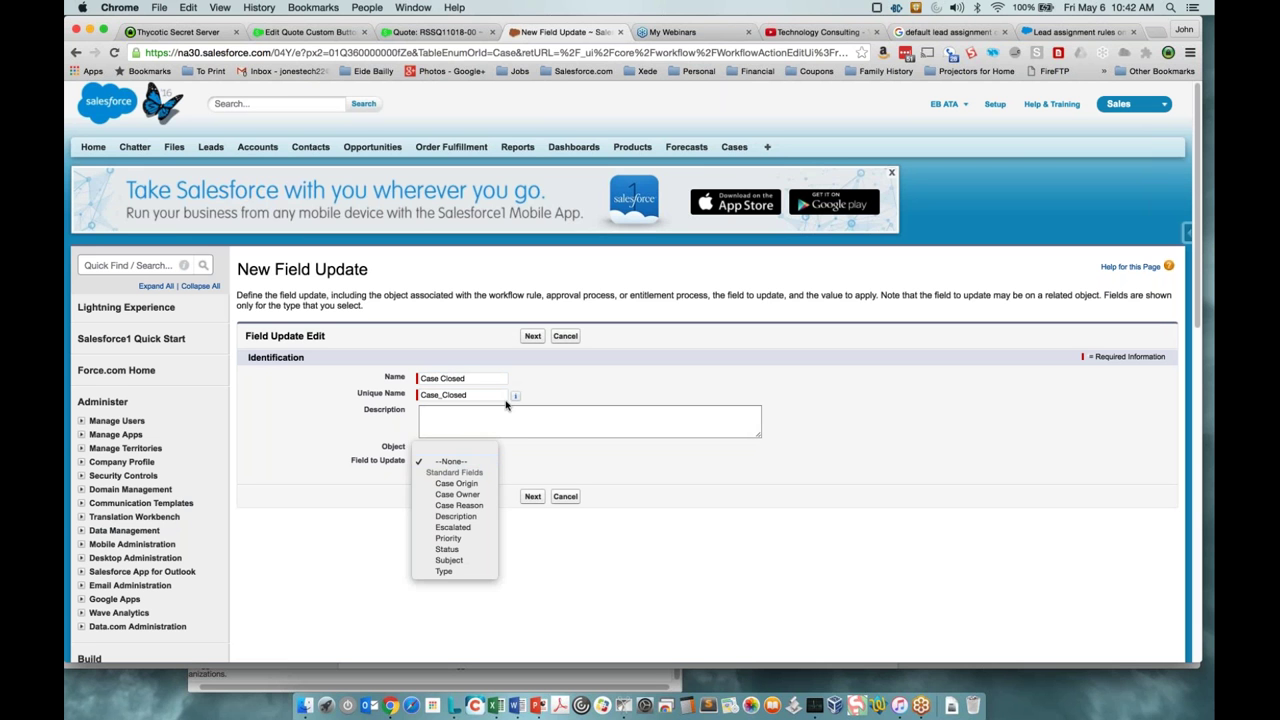
click(461, 462)
click(520, 420)
text(Closes a Case)
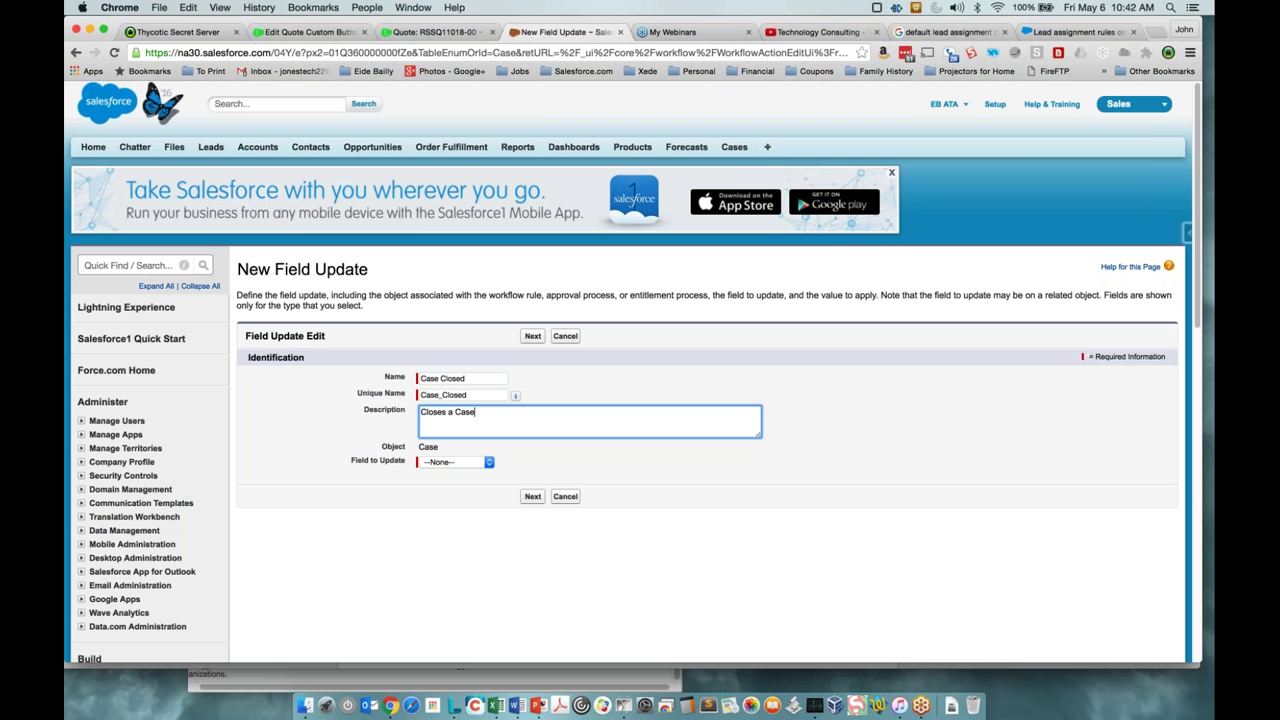
key(Tab)
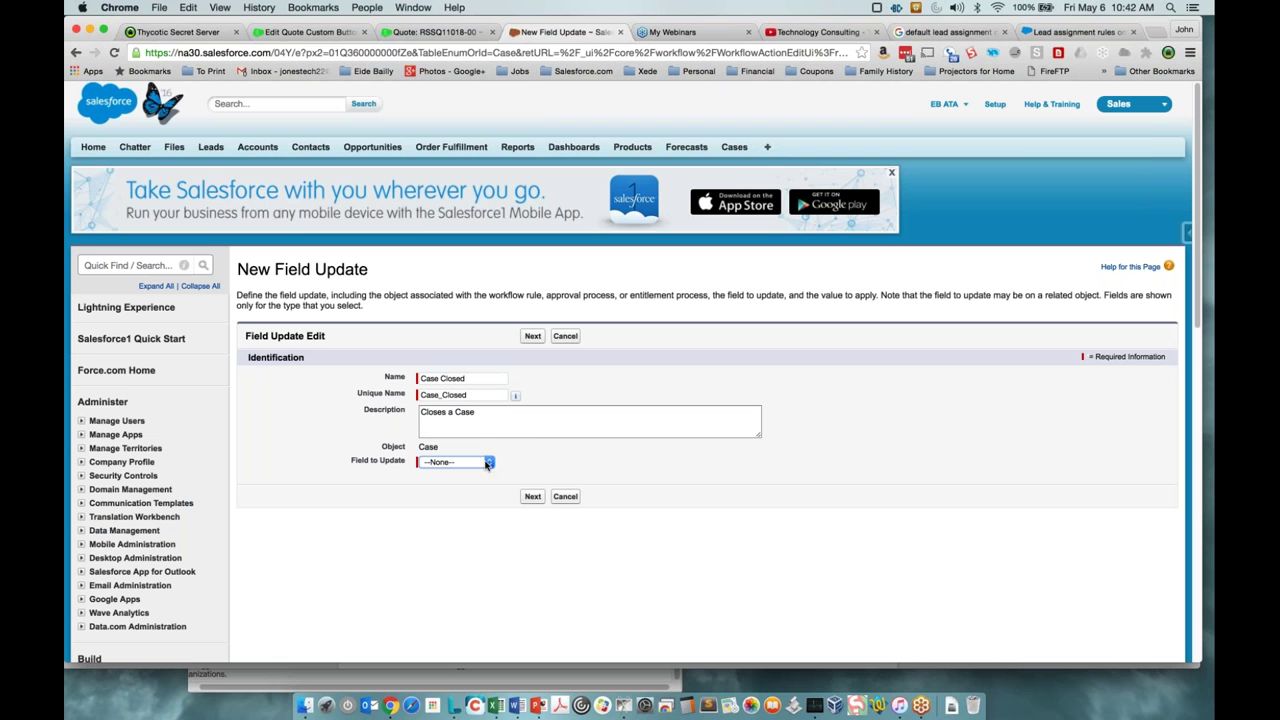
click(487, 463)
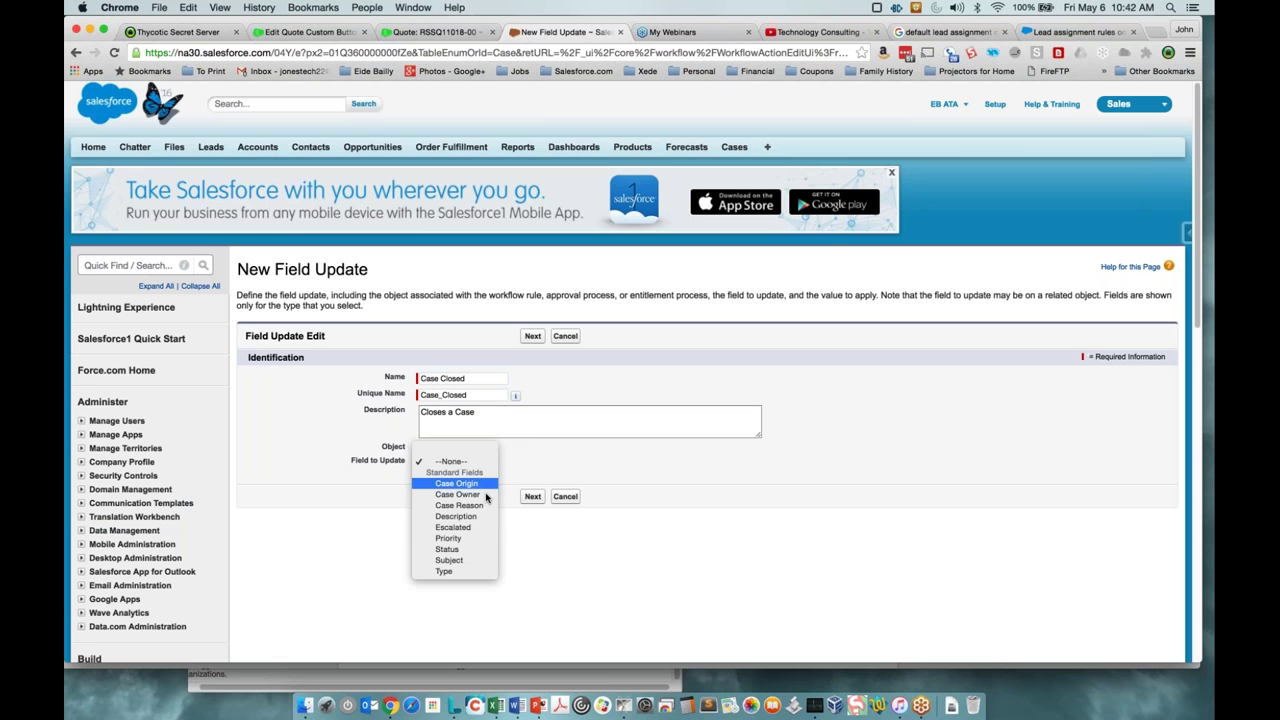
click(477, 551)
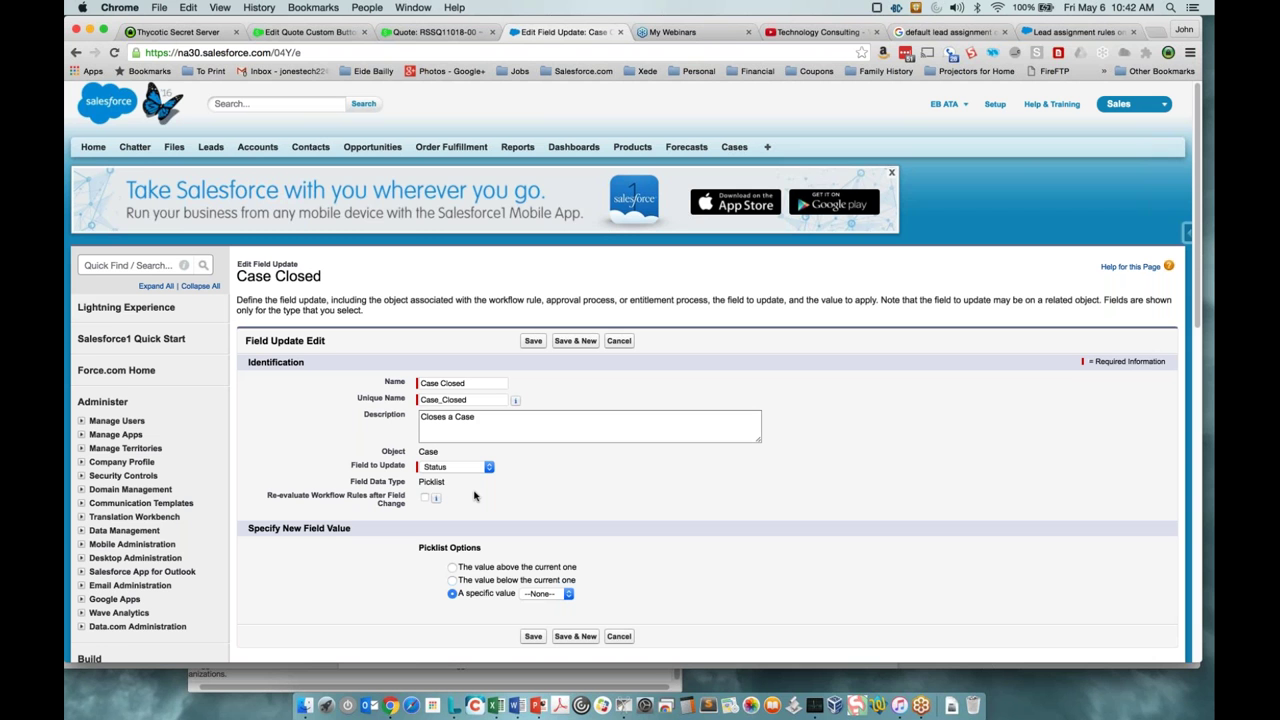
scroll(474, 495, down, 1)
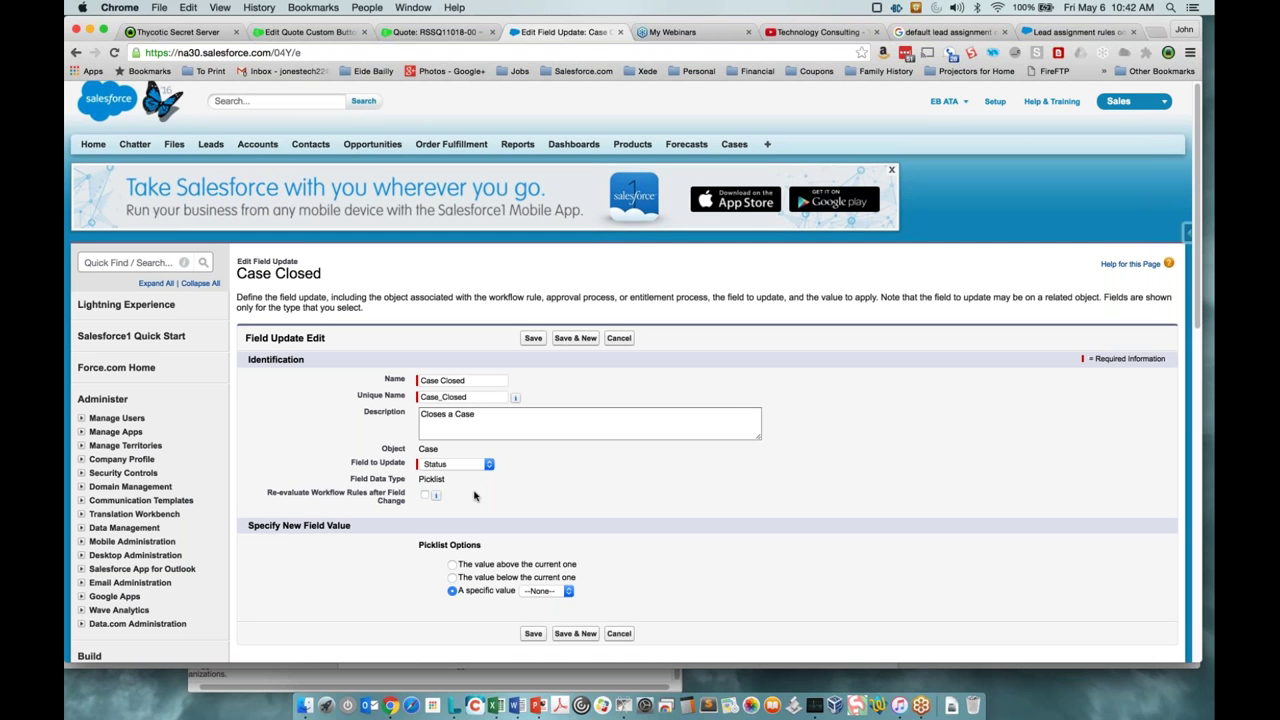
scroll(474, 495, down, 1)
click(541, 590)
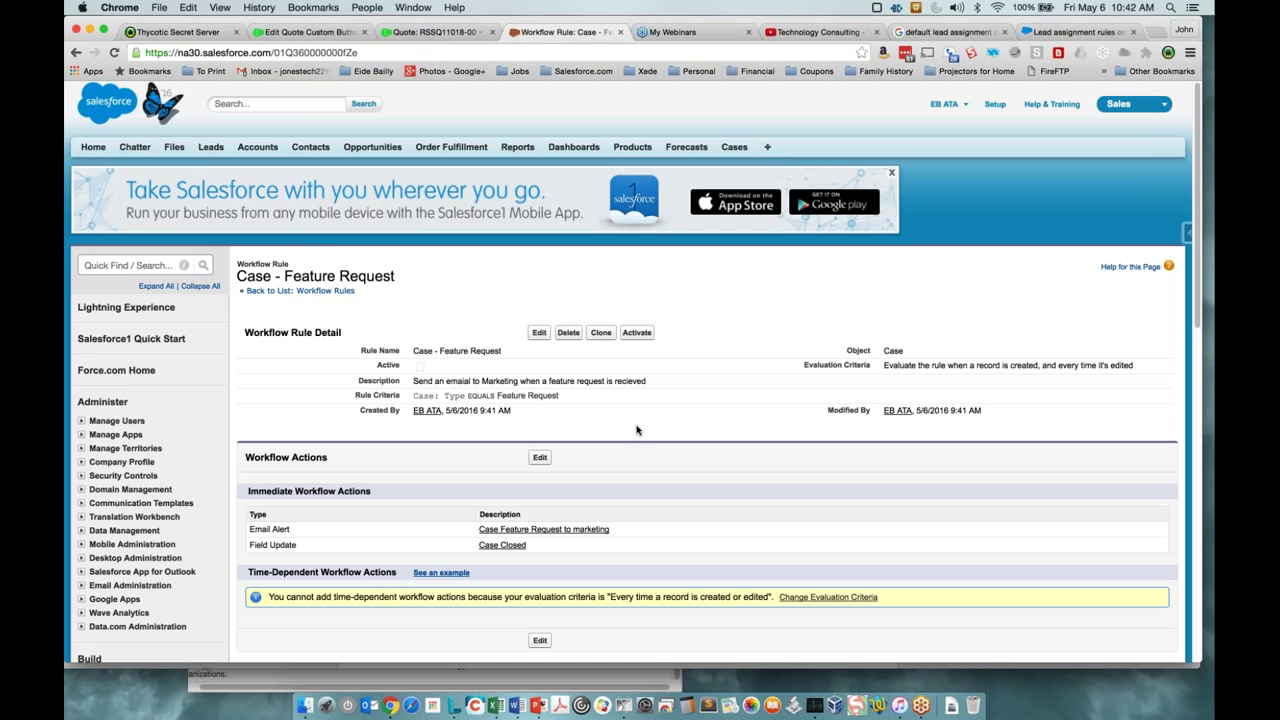
Step: Activate the Case - Feature Request rule and open case 00001000 from the Cases tab
double_click(430, 372)
click(560, 373)
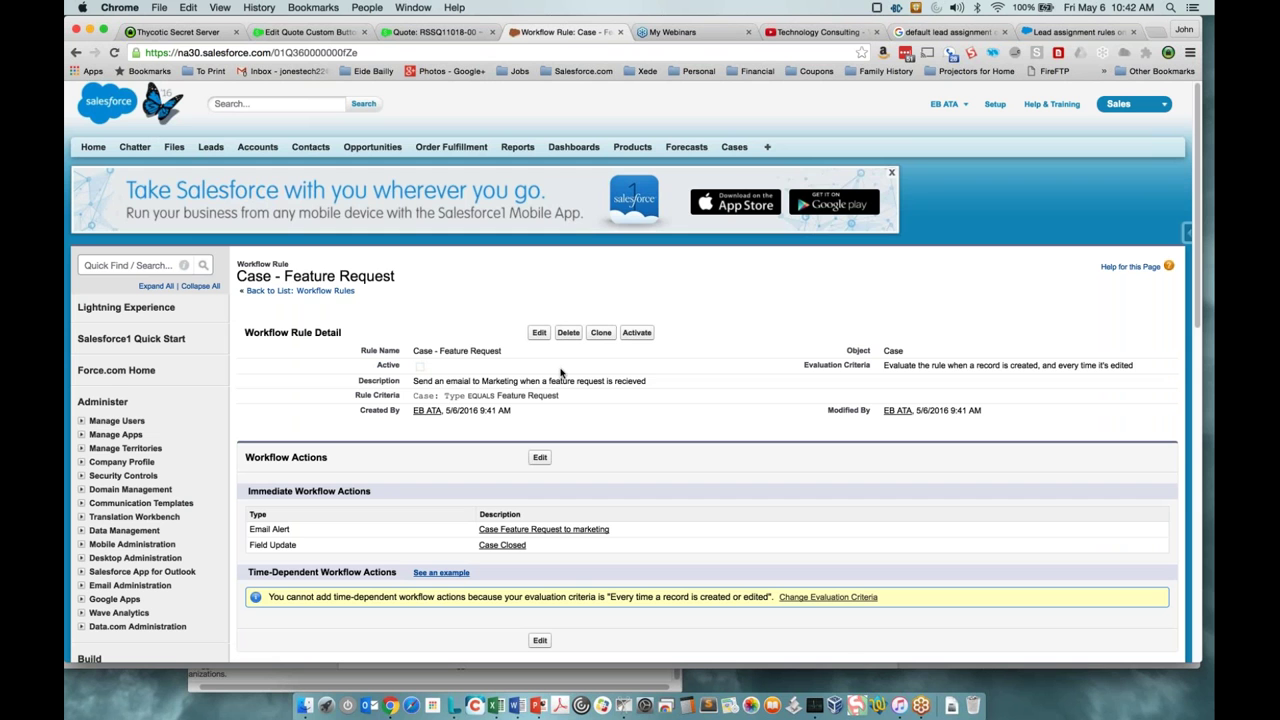
click(637, 332)
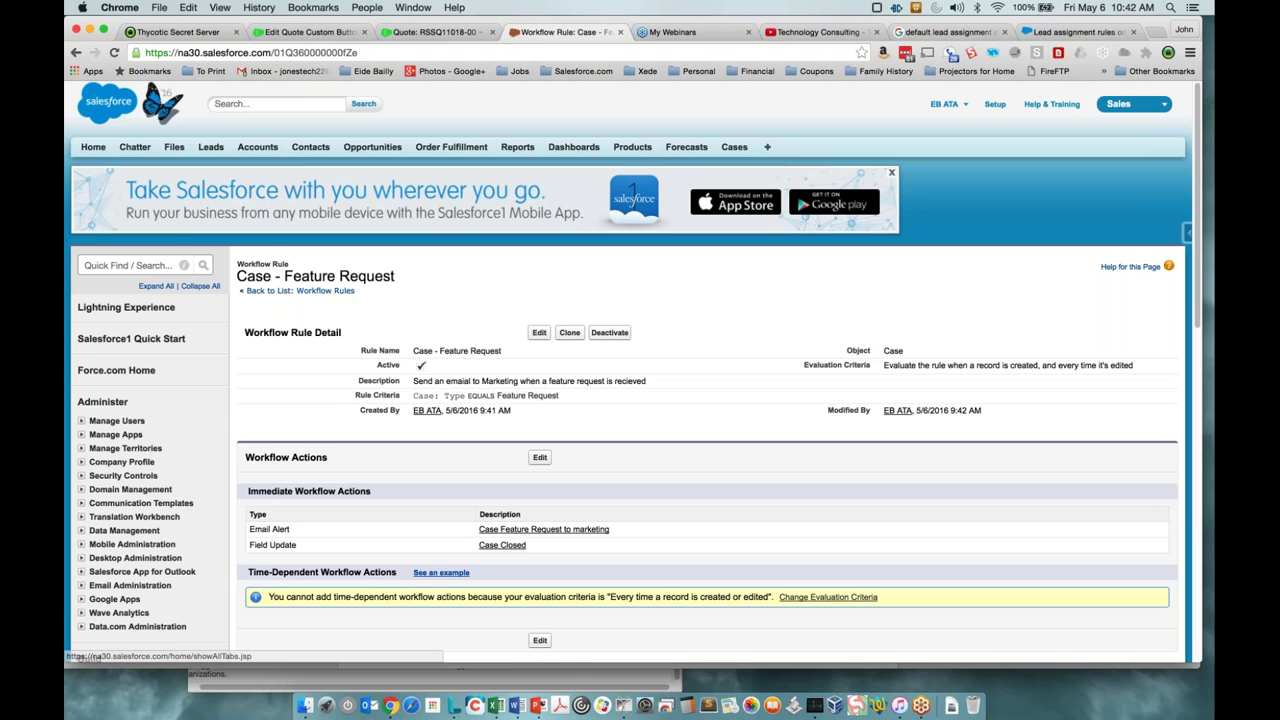
click(734, 147)
click(264, 294)
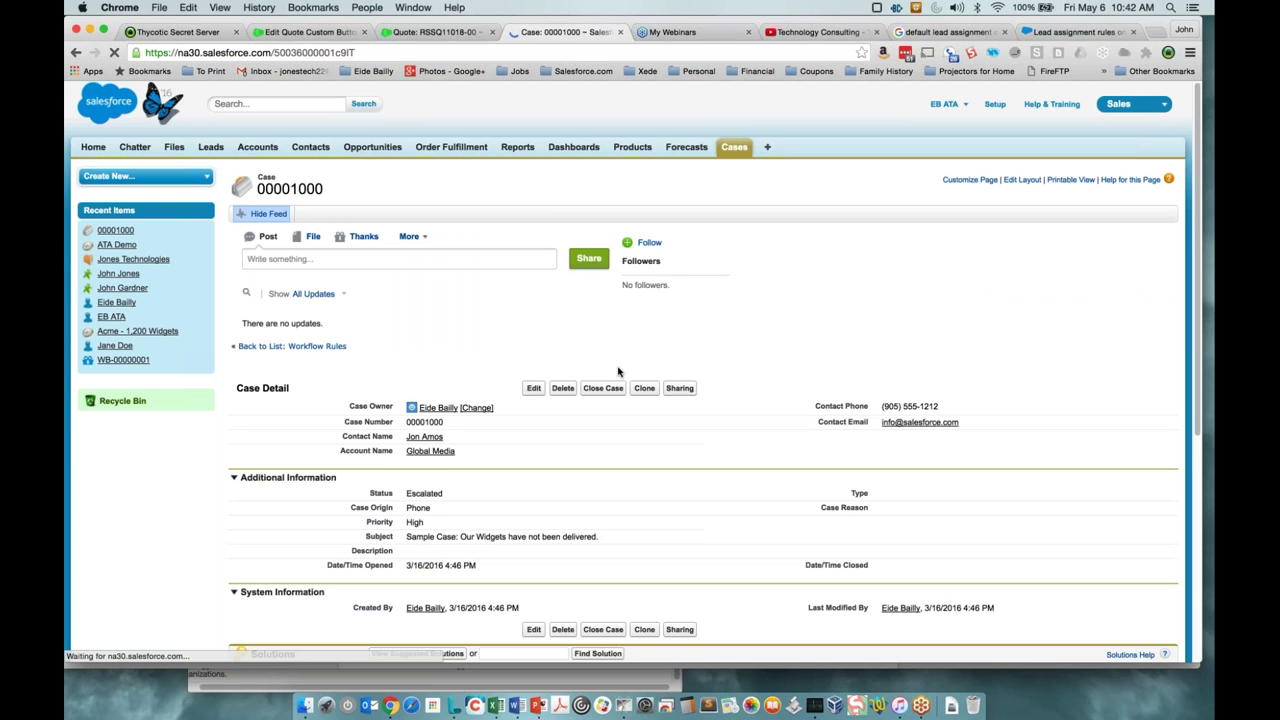
Step: Change case 00001000's Type to Feature Request, save, and check its Status is now Closed
double_click(900, 493)
click(900, 493)
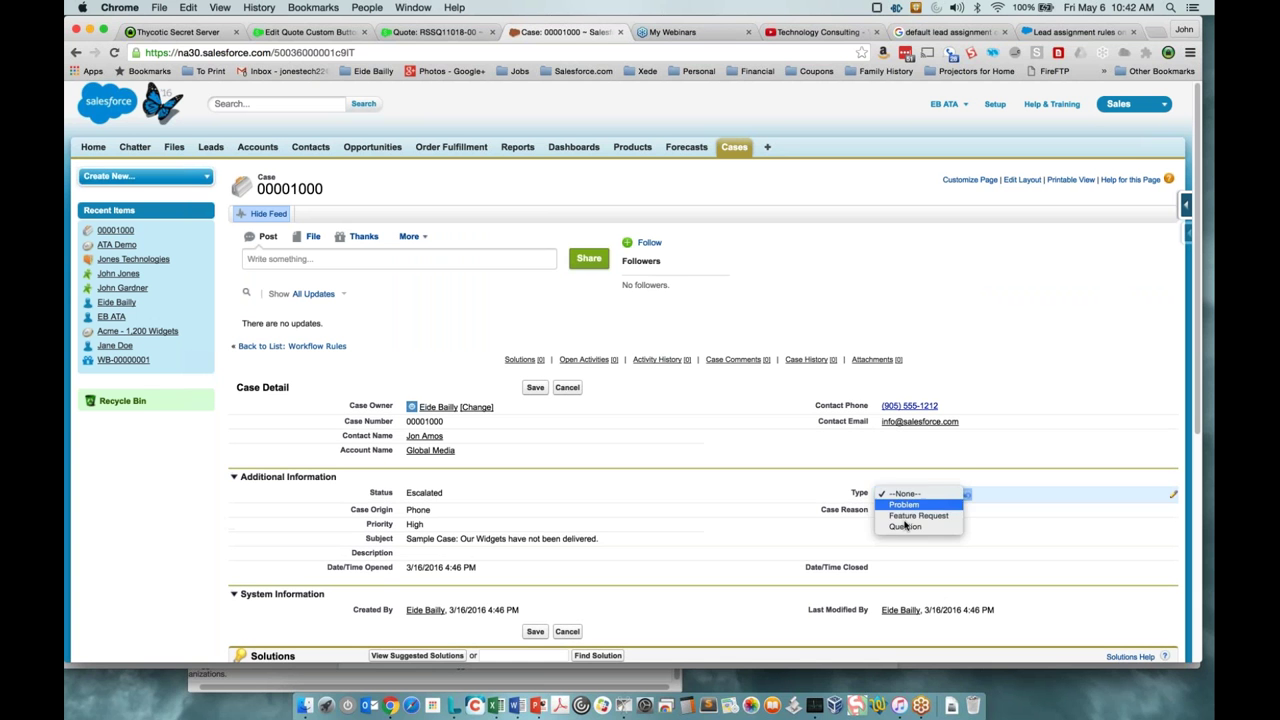
click(912, 519)
click(535, 389)
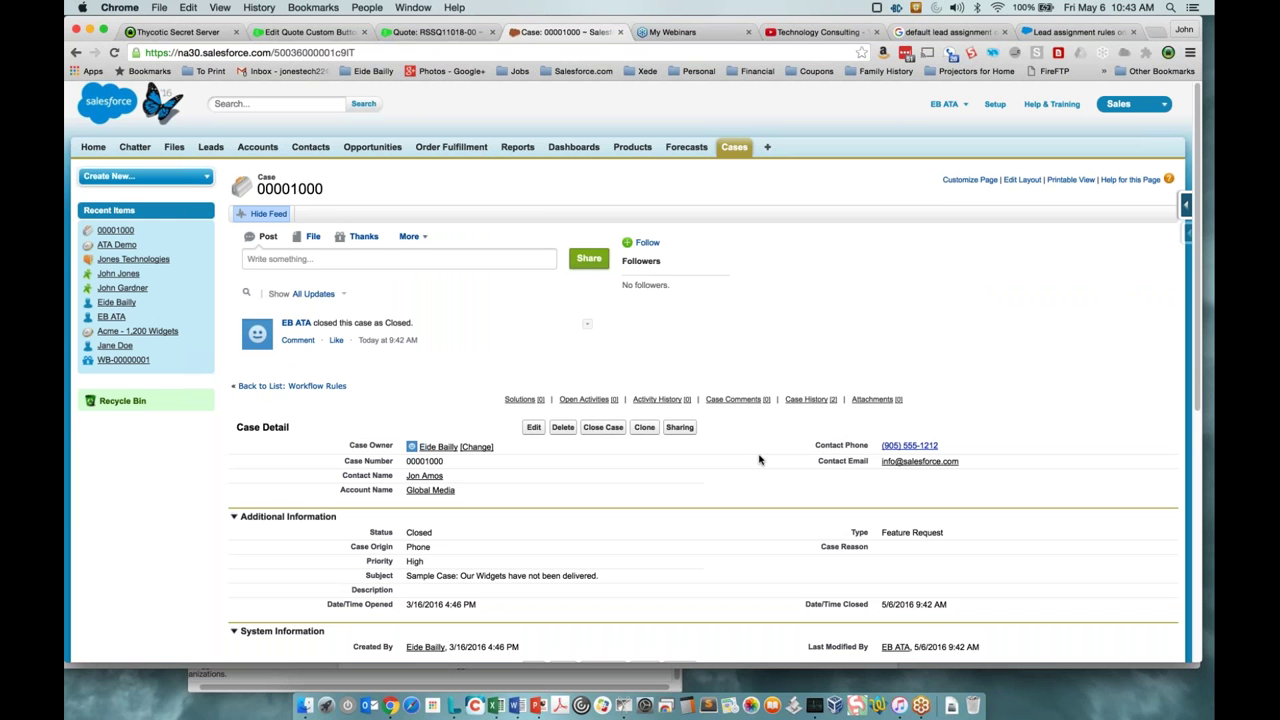
scroll(759, 460, down, 1)
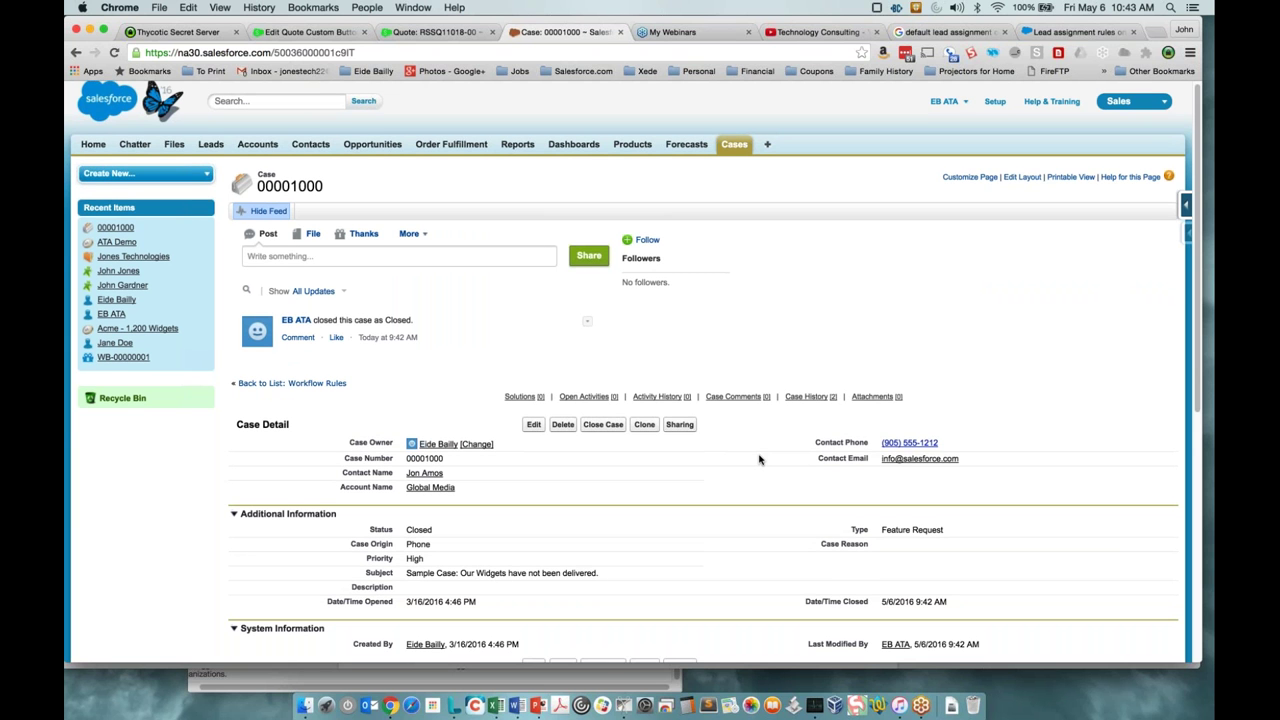
scroll(759, 460, down, 1)
scroll(759, 460, down, 1)
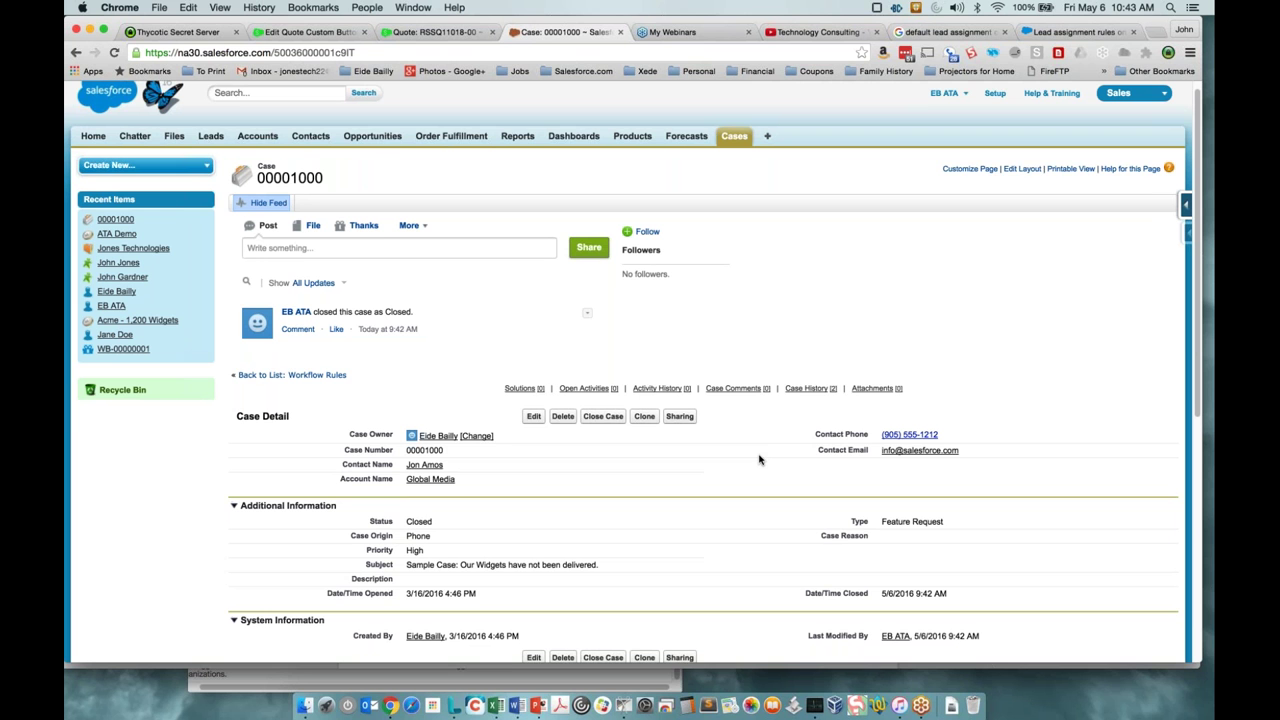
scroll(759, 460, down, 1)
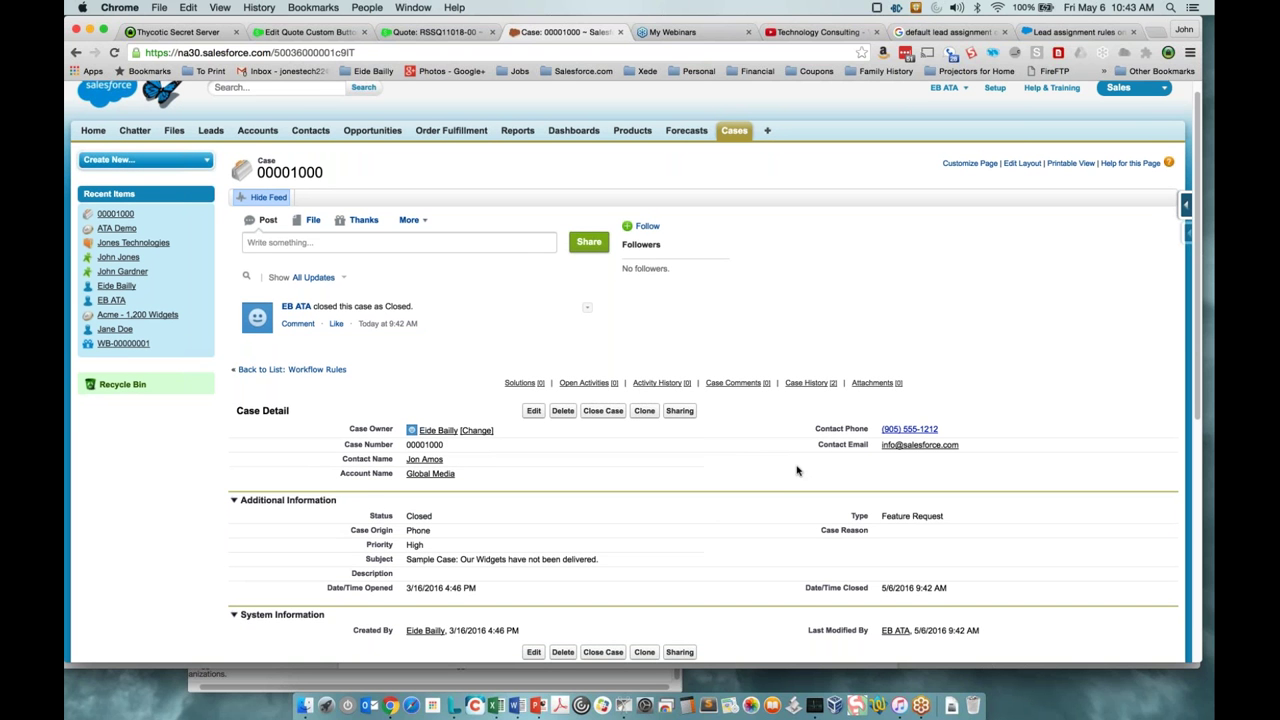
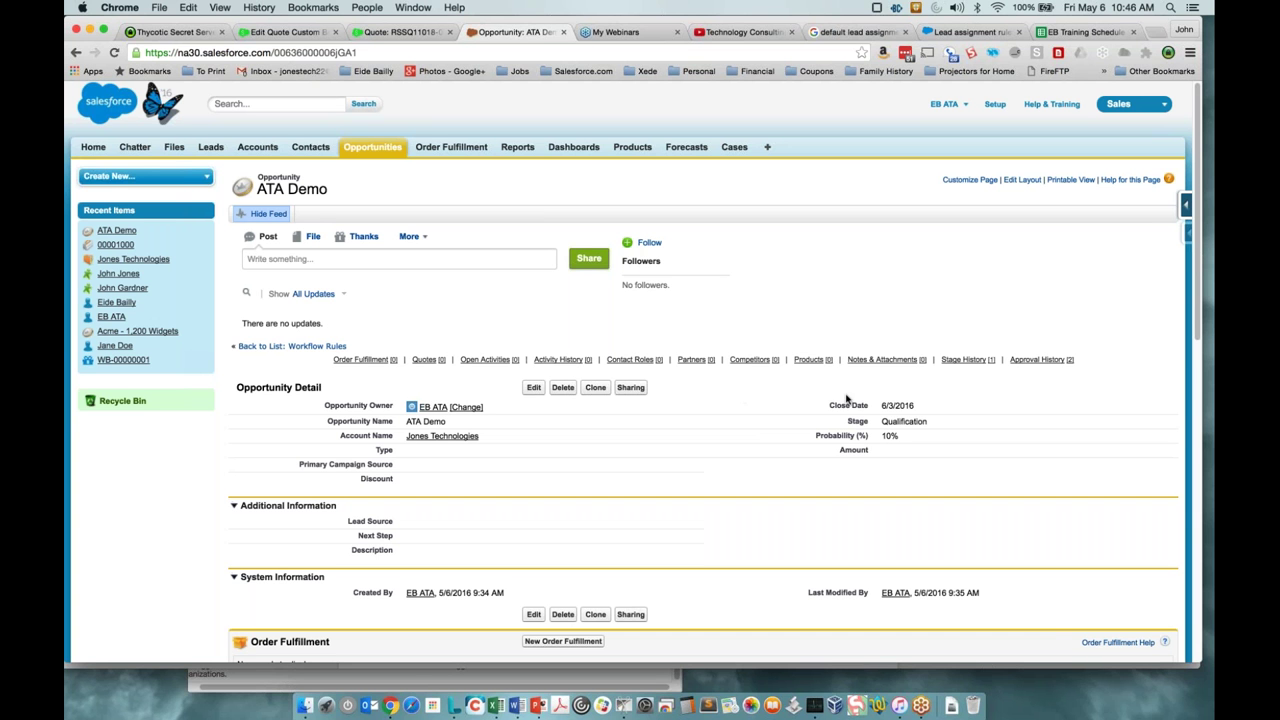
double_click(922, 423)
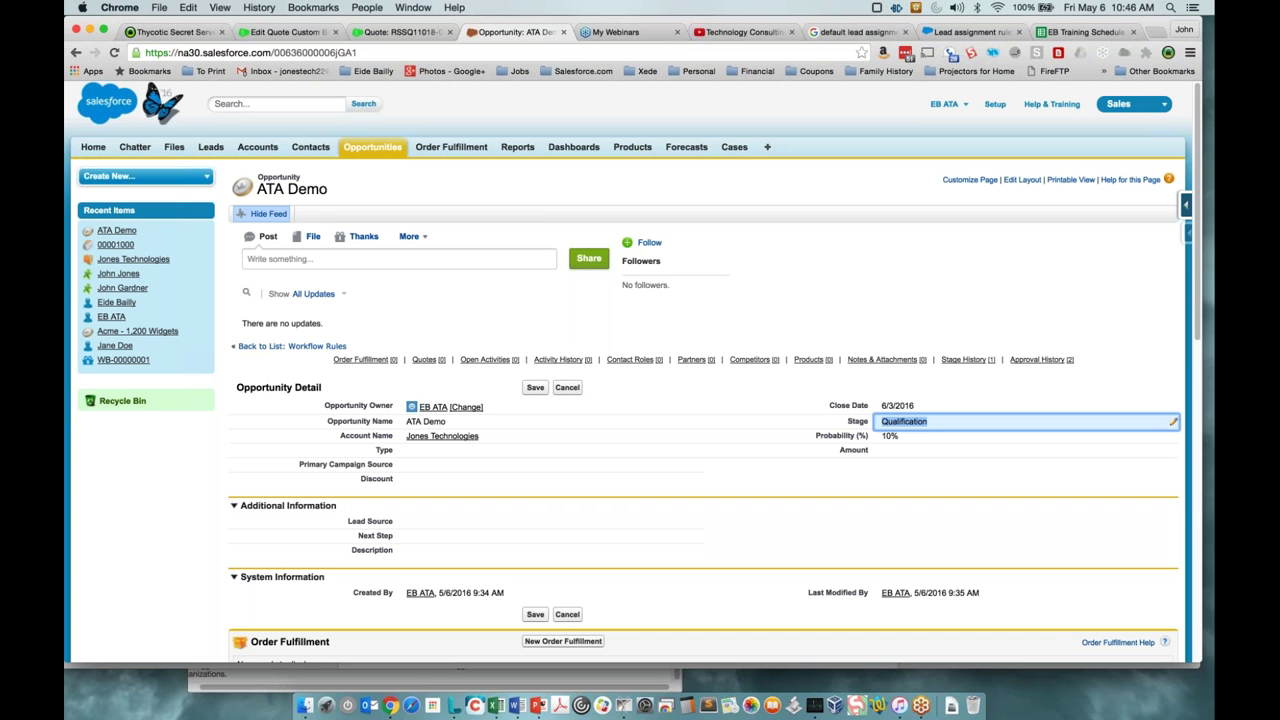
click(660, 241)
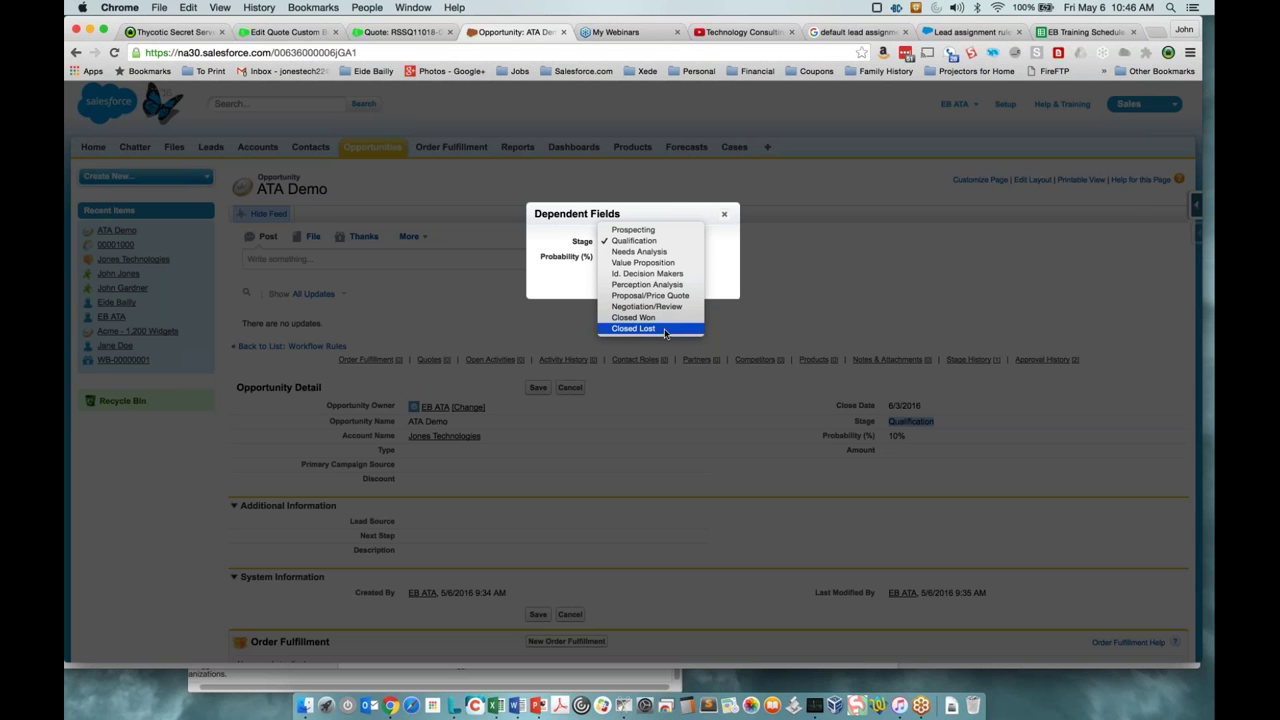
click(673, 400)
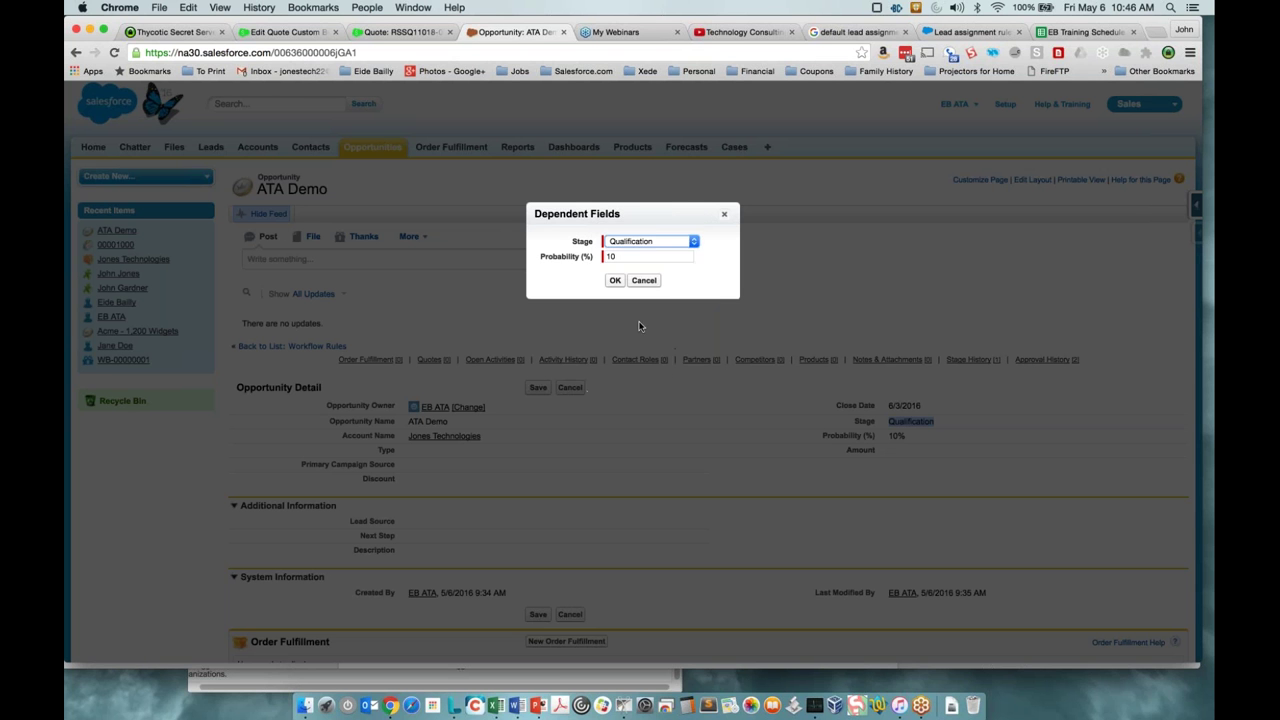
key(Escape)
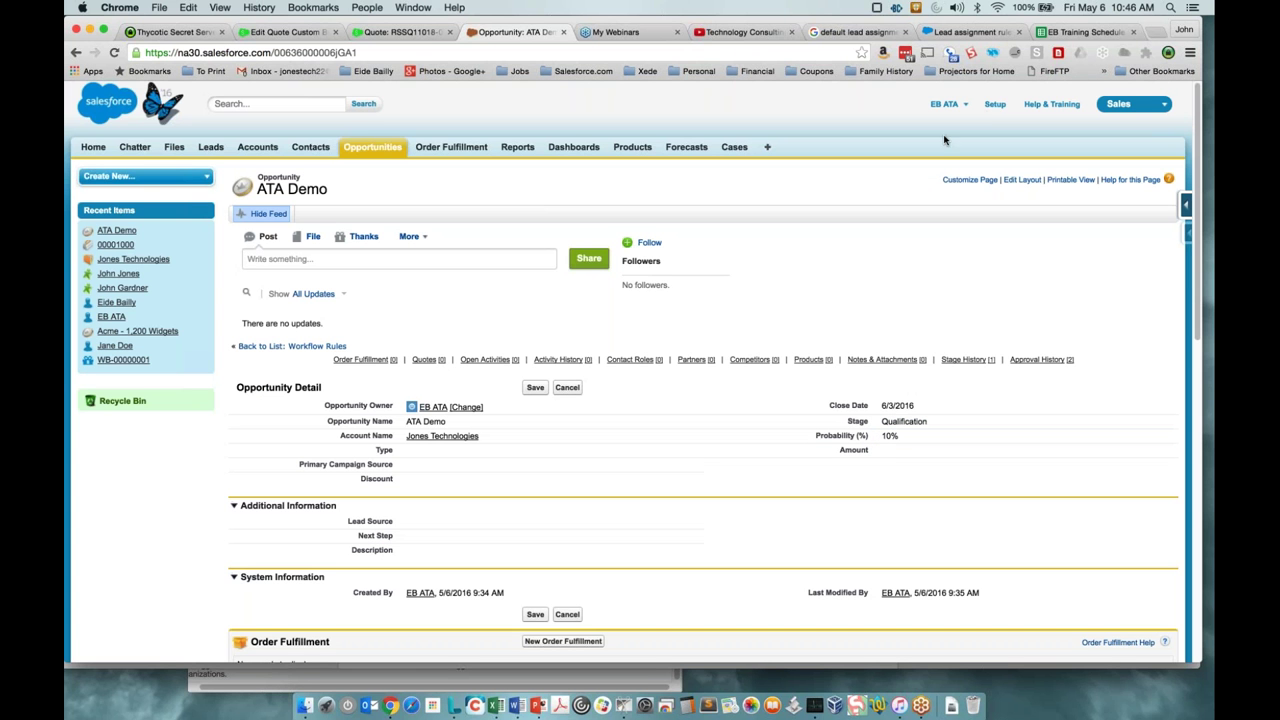
click(995, 105)
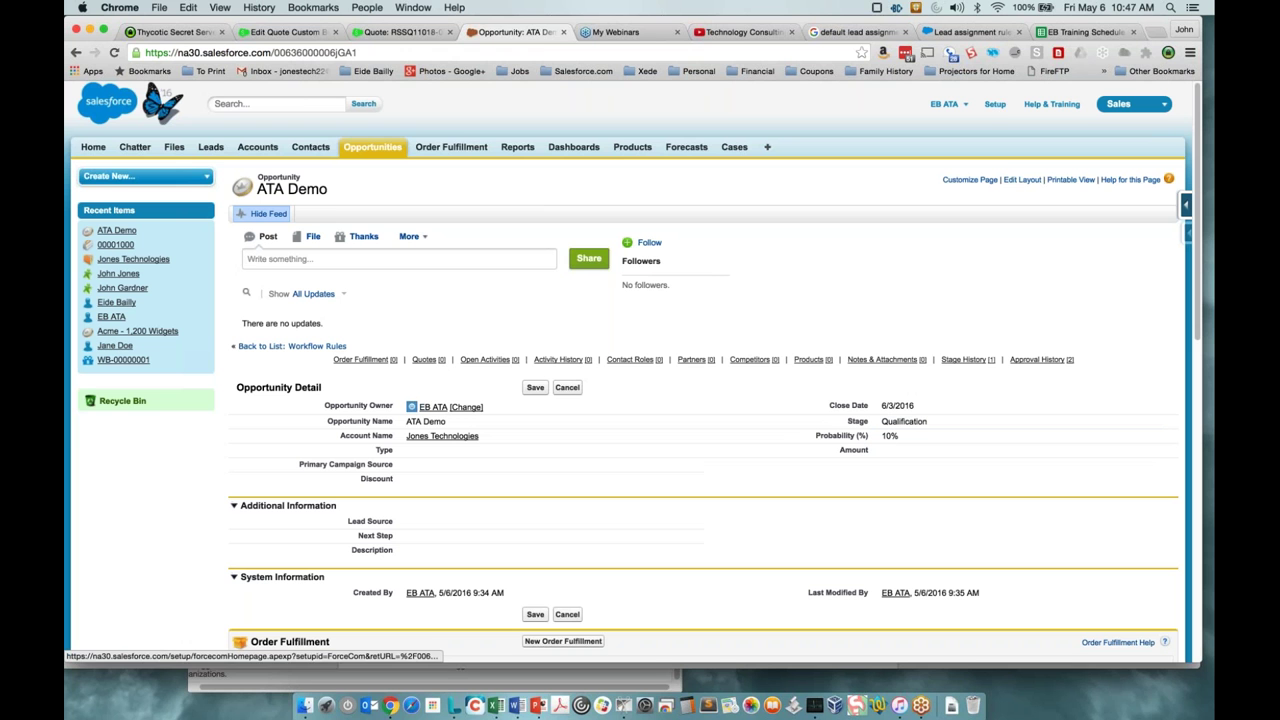
Step: Go from Setup to Process Builder under Build > Create > Workflow & Approvals
click(995, 105)
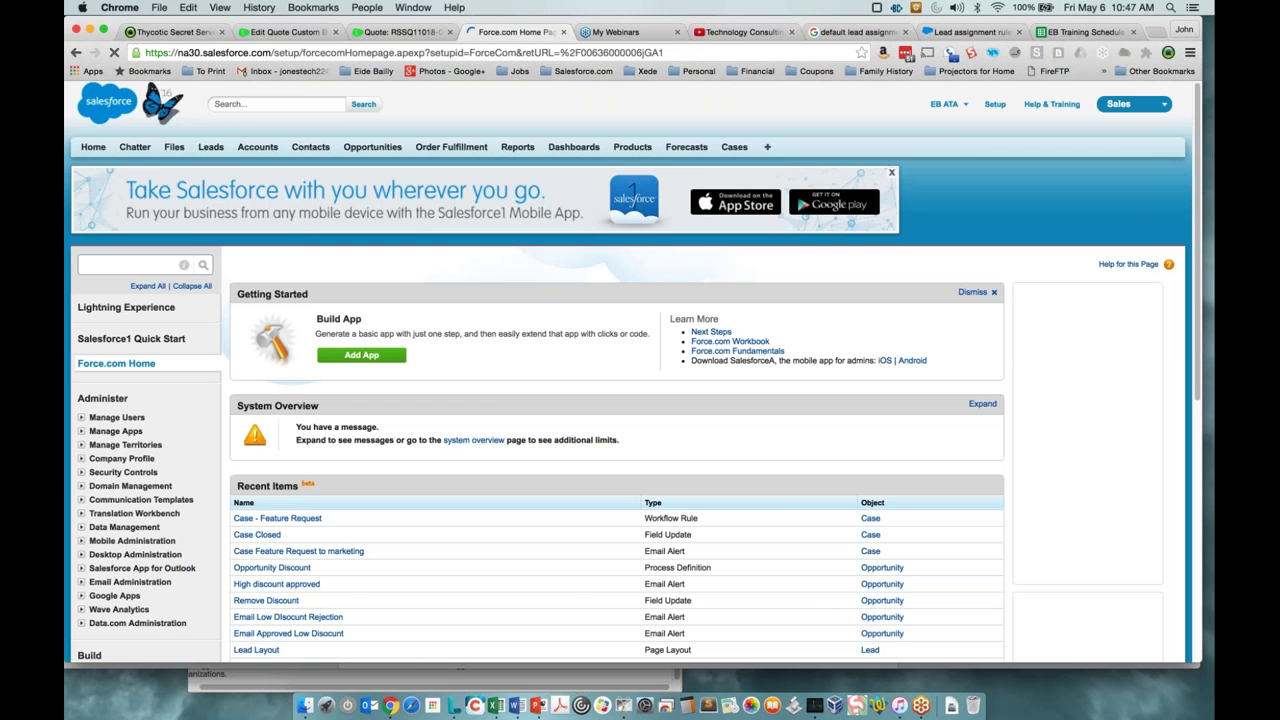
scroll(131, 430, down, 5)
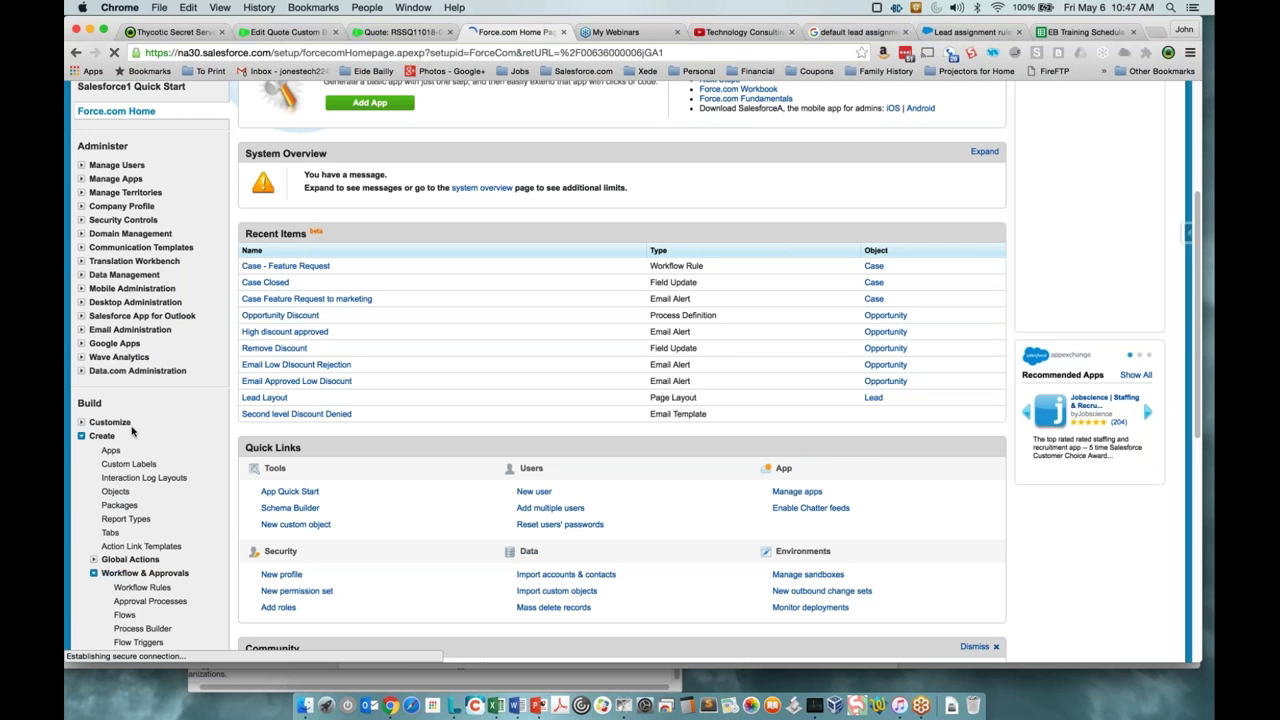
scroll(131, 430, down, 3)
click(143, 486)
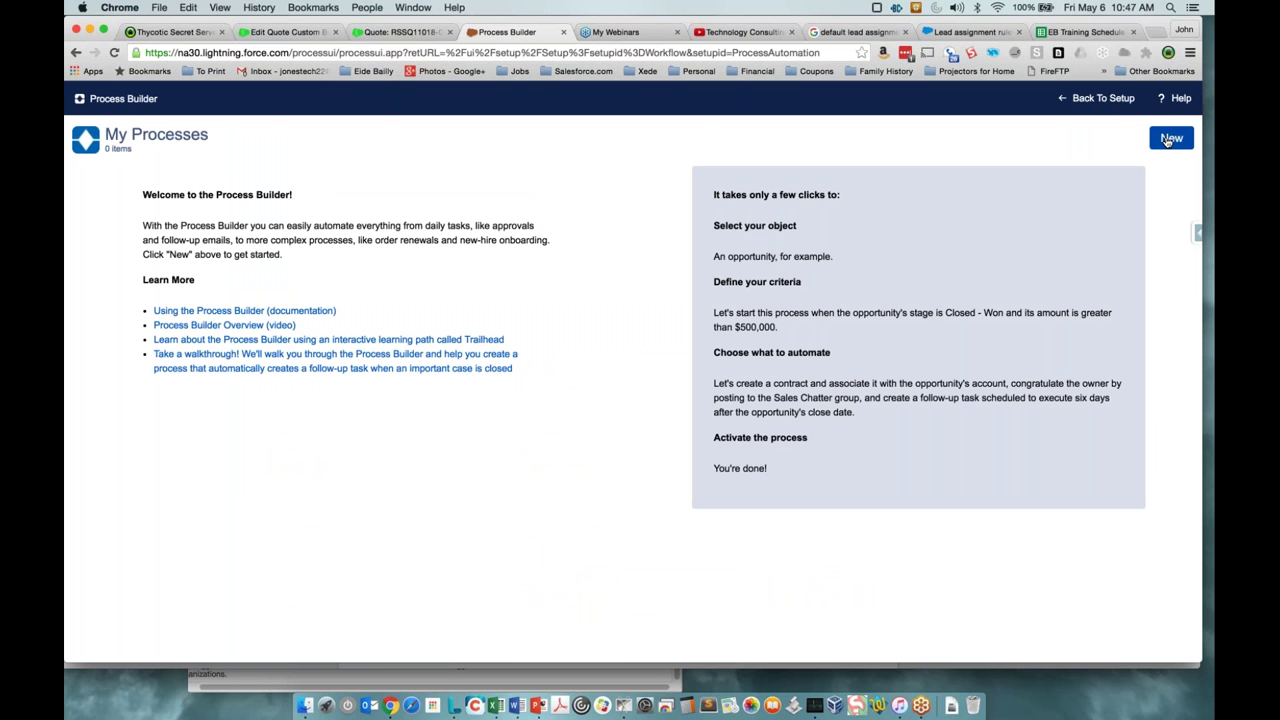
Step: Save a new process 'Opportunity Close Process' described 'Creates an Oder Fulfillment or emails Sales Manager'
click(1166, 141)
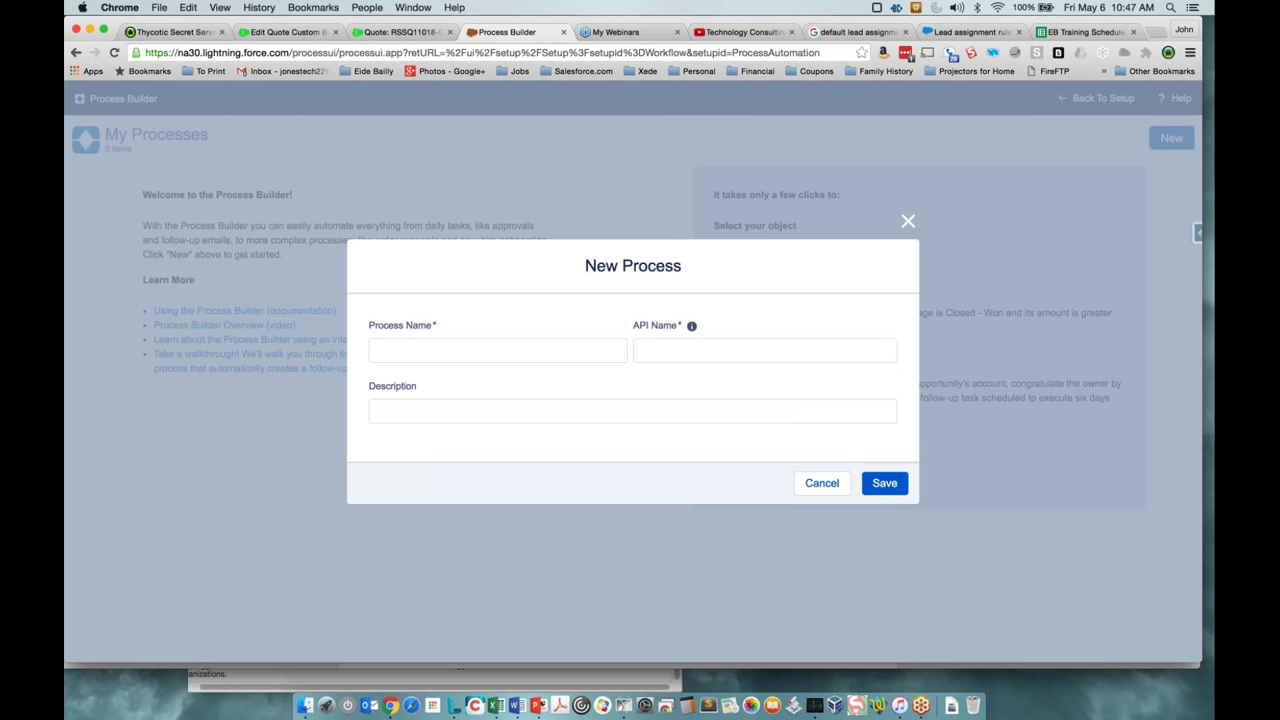
click(466, 350)
text(Opportun)
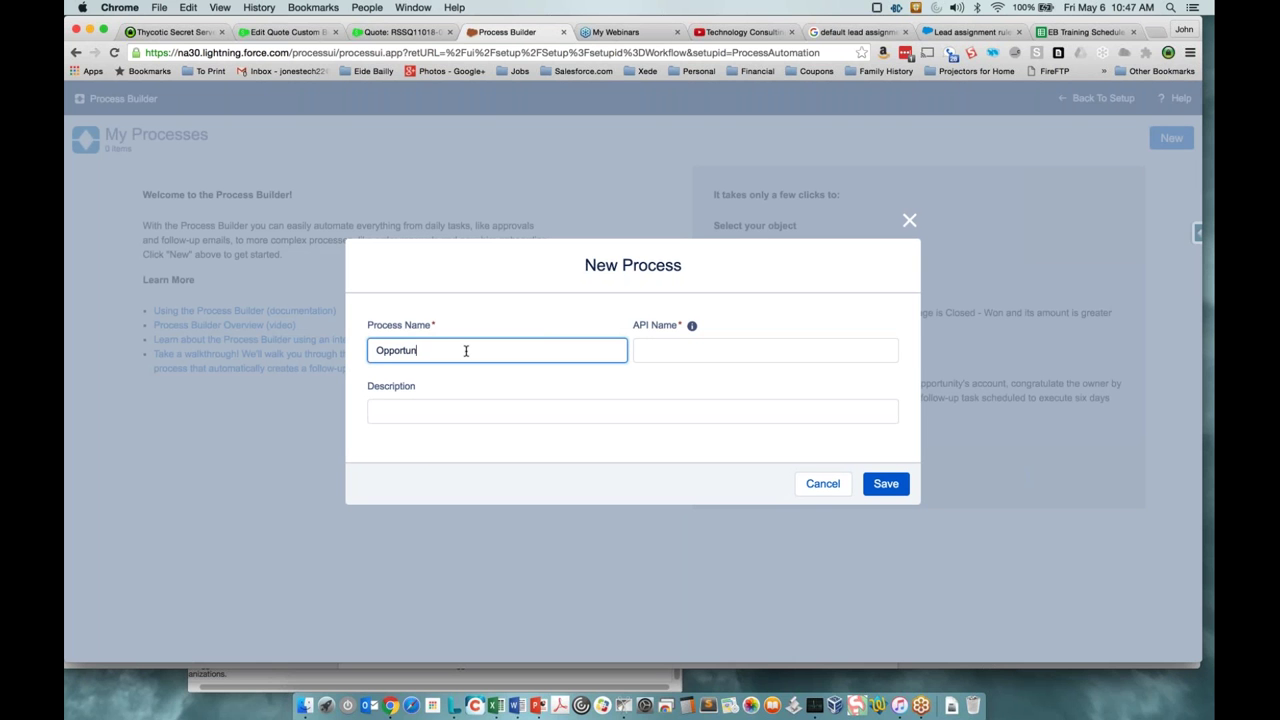
text(ity Close Process)
key(Tab)
key(Tab)
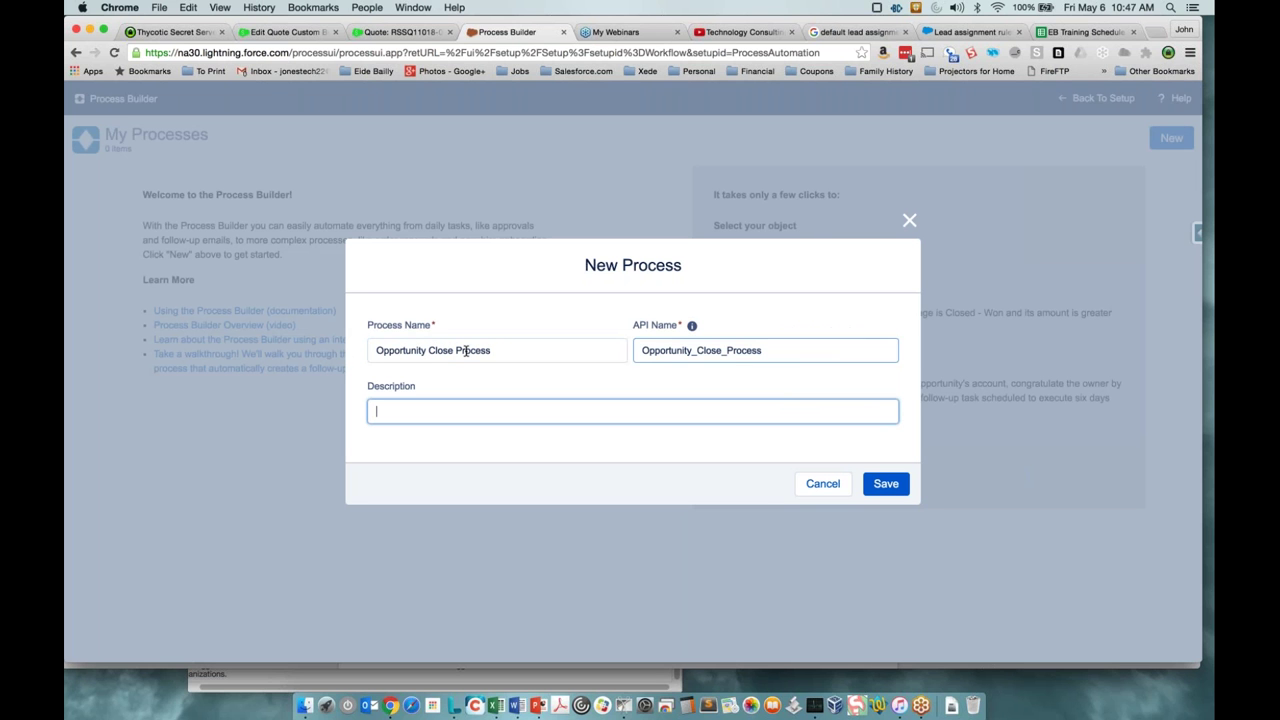
text(Crea)
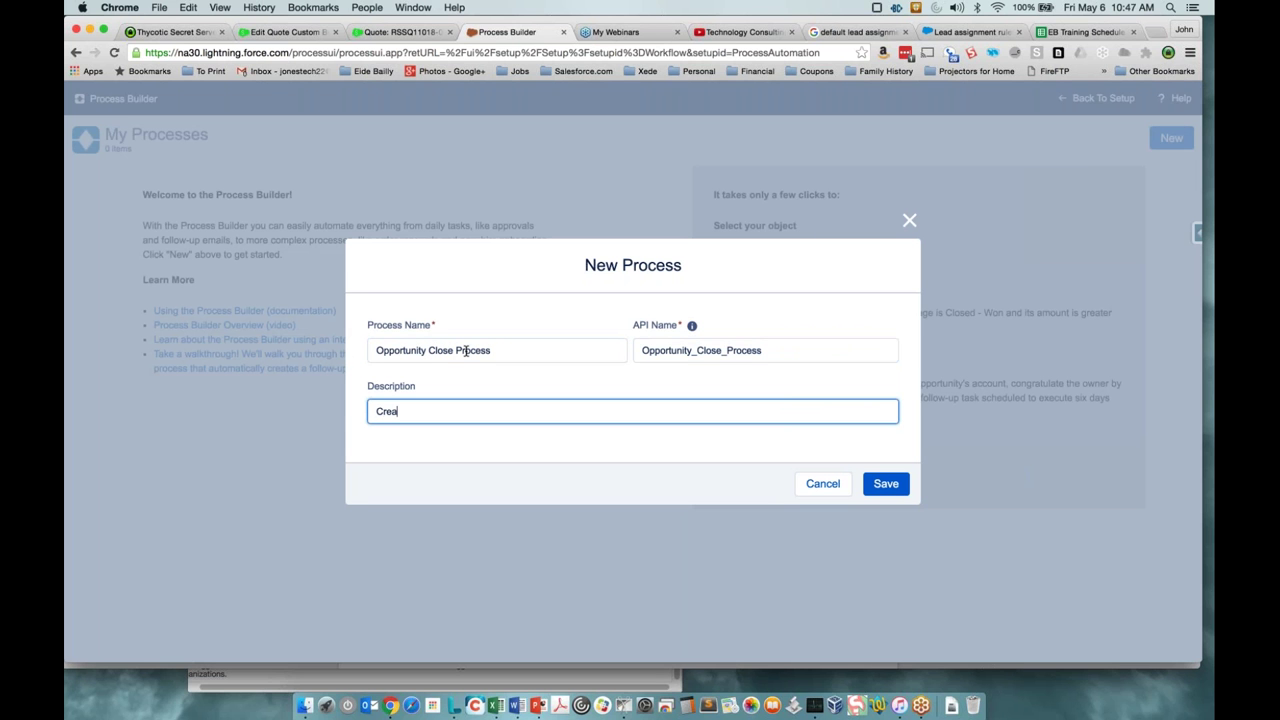
text(tes an Oder Fullfillment or emails)
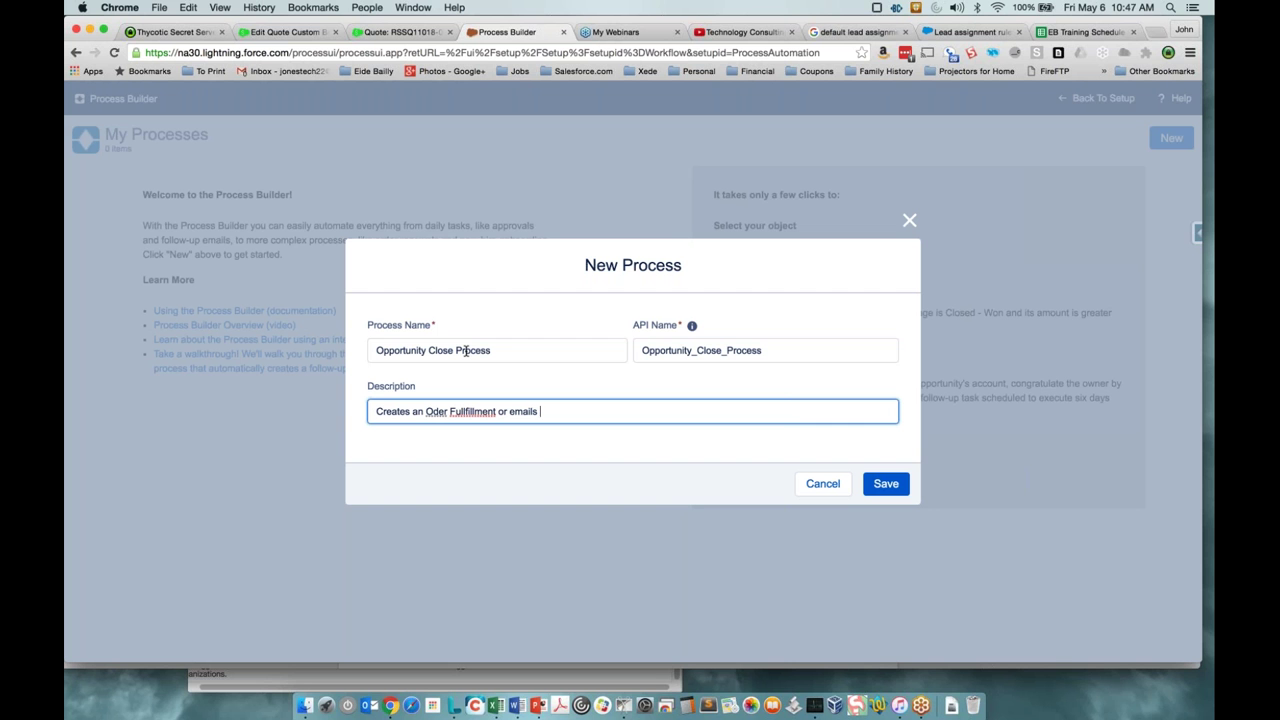
text( Sales Manager)
right_click(472, 411)
click(495, 425)
click(872, 483)
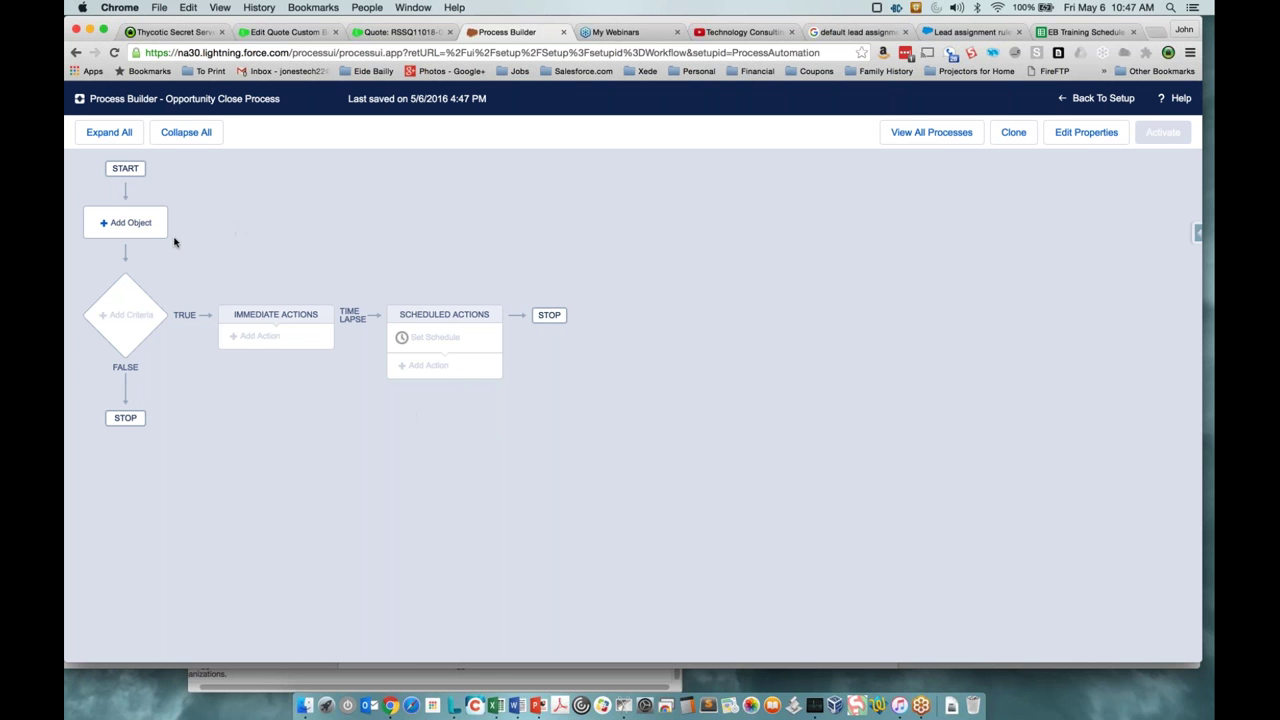
Step: Set Opportunity as the process object, starting when a record is created or edited
click(146, 224)
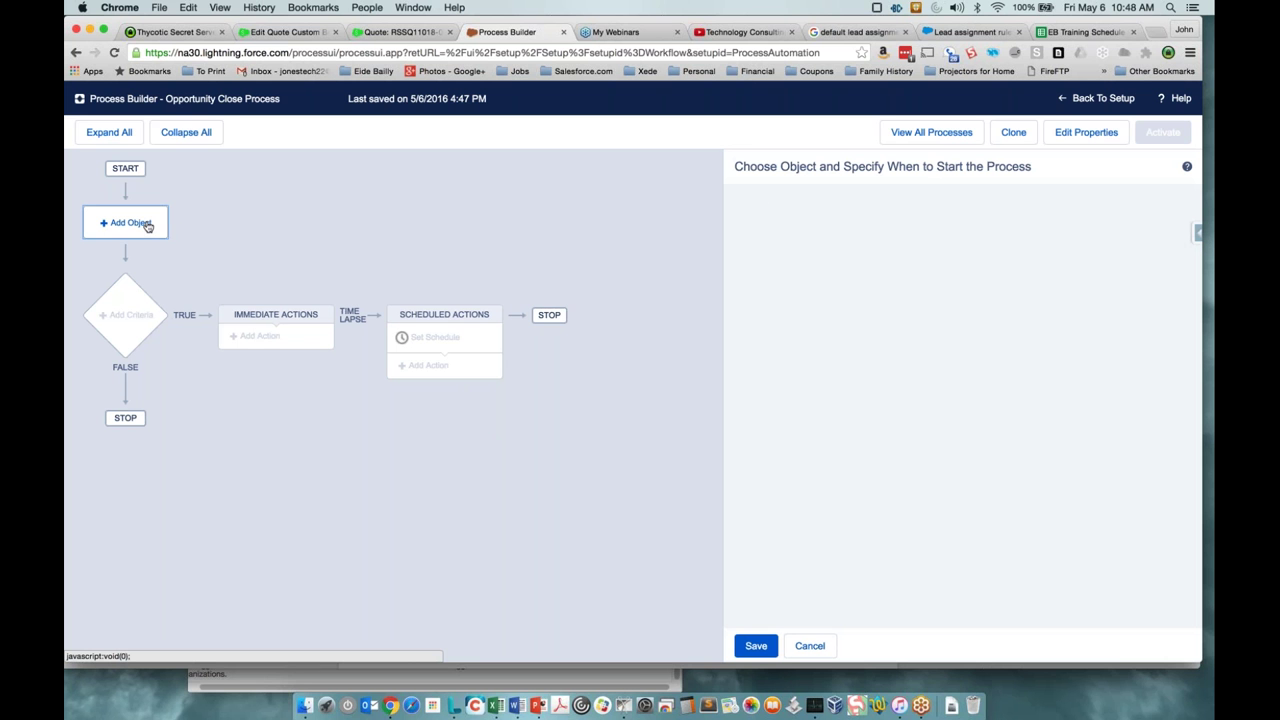
click(786, 228)
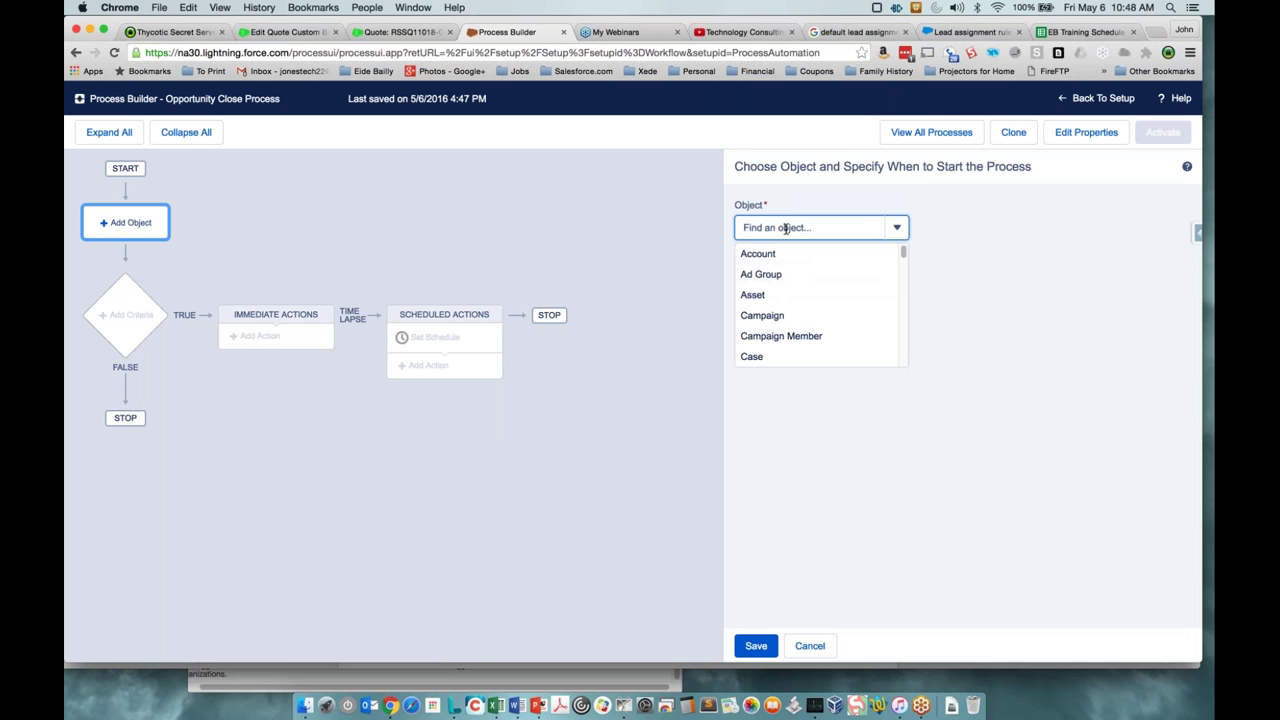
text(Opp)
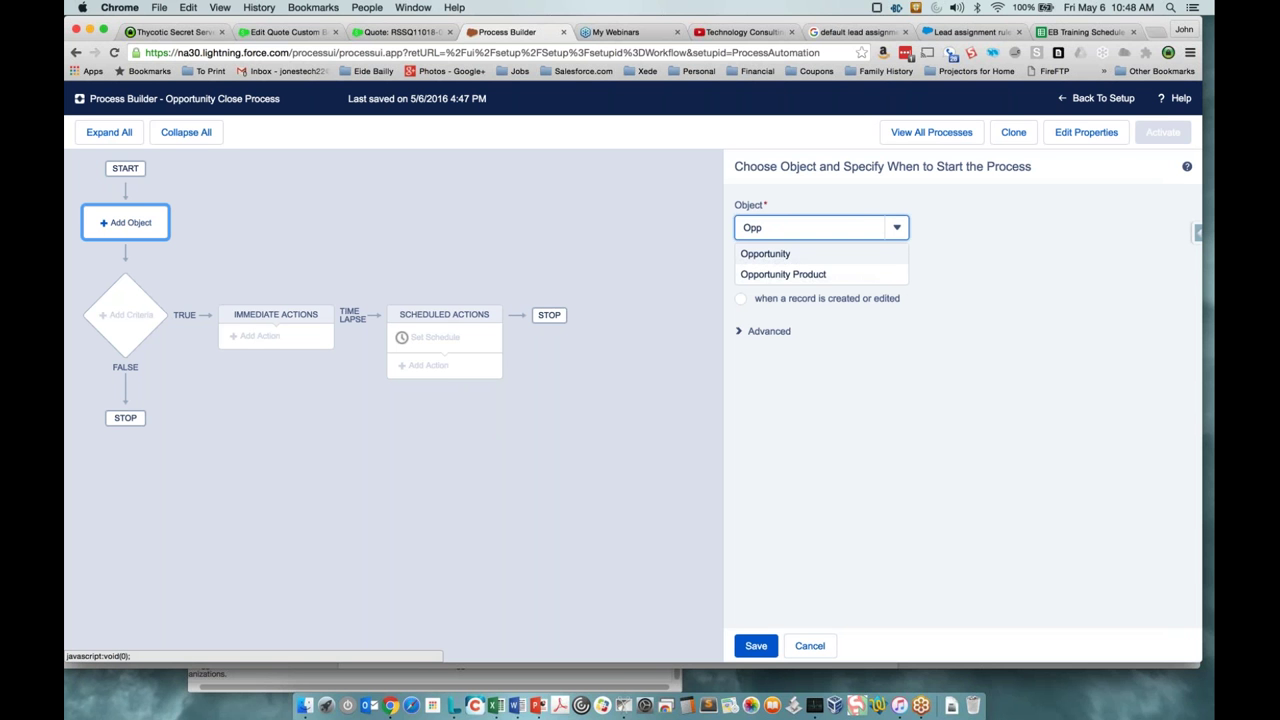
click(765, 253)
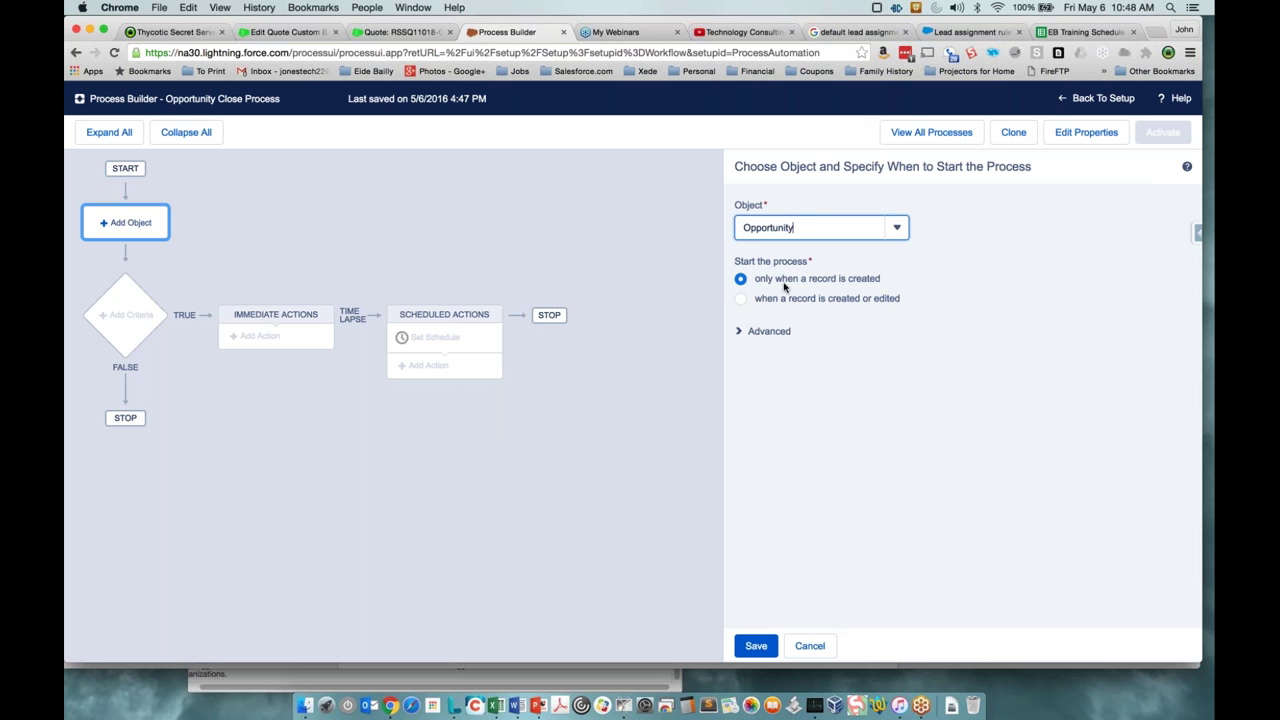
click(741, 299)
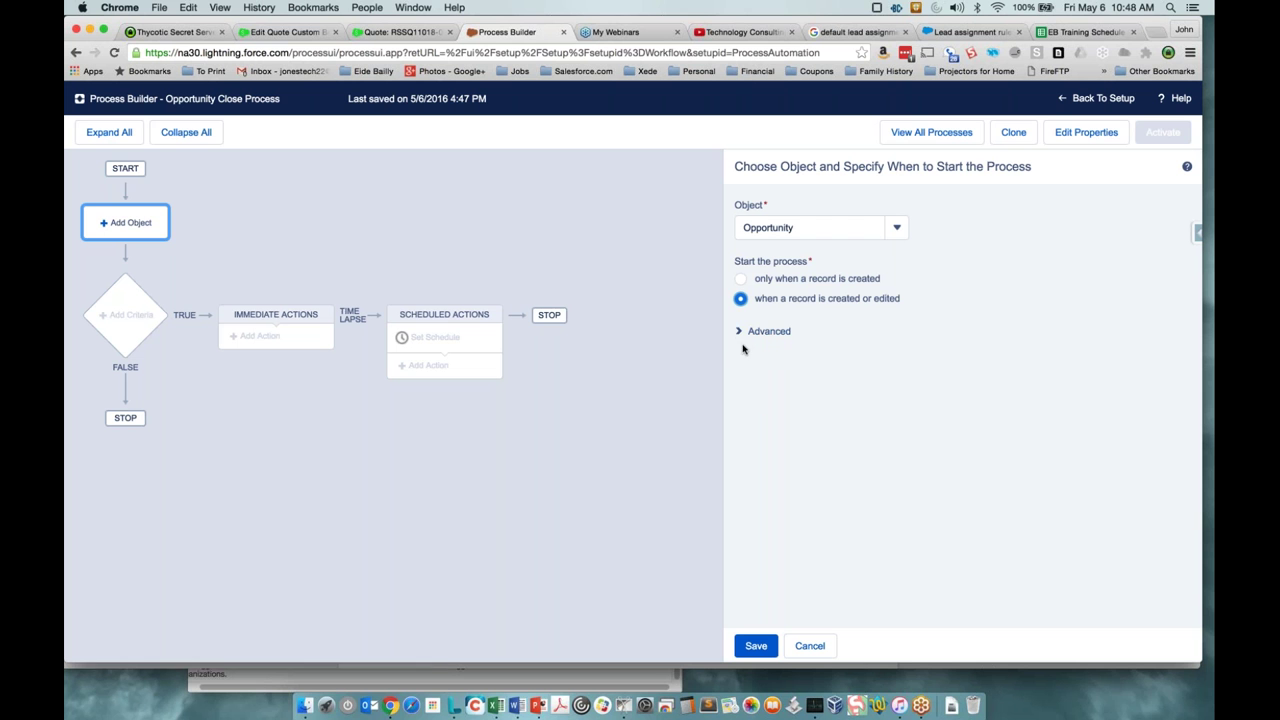
click(739, 332)
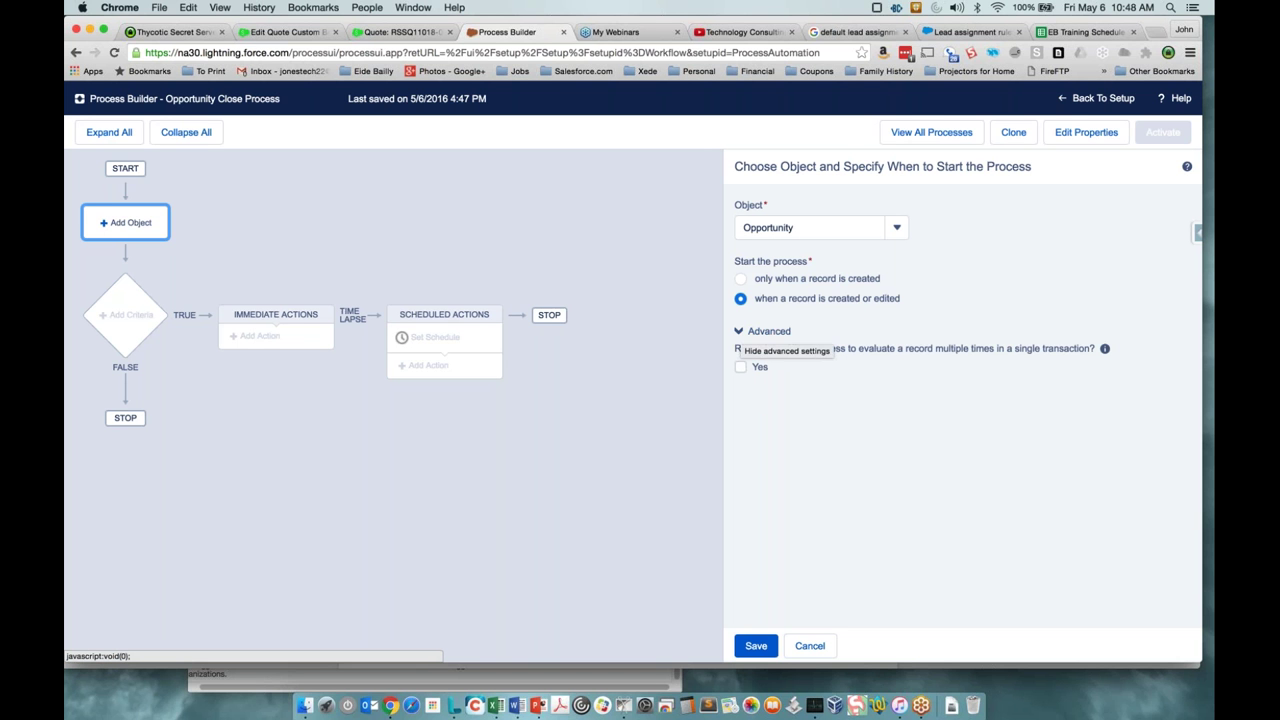
click(741, 333)
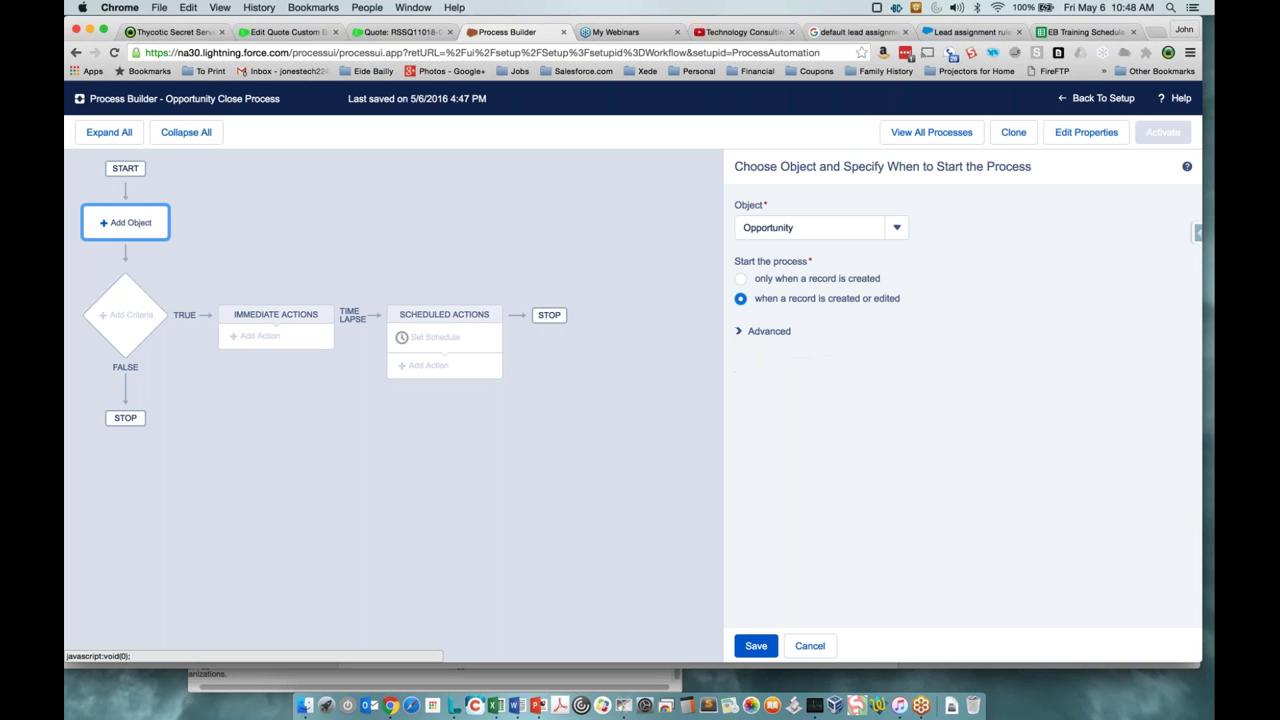
click(756, 645)
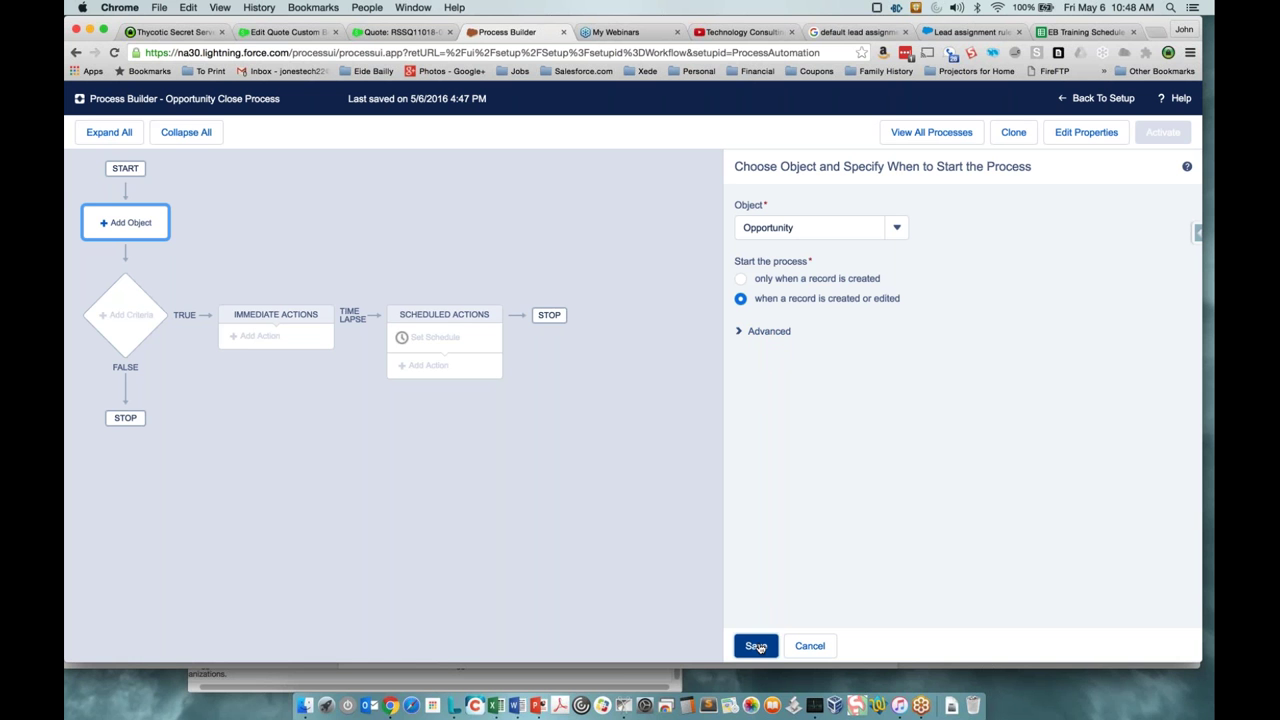
Step: Add a criteria node named 'Closed Won' using conditions-based criteria
click(130, 220)
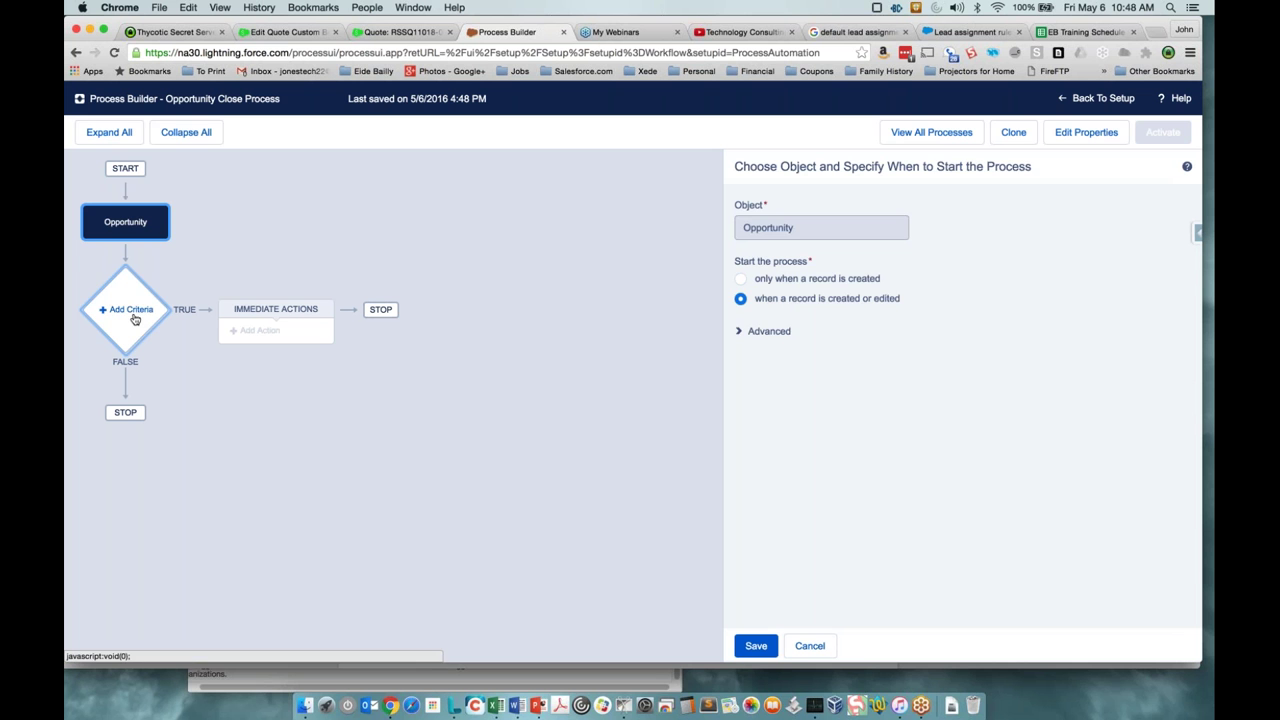
click(135, 318)
click(815, 232)
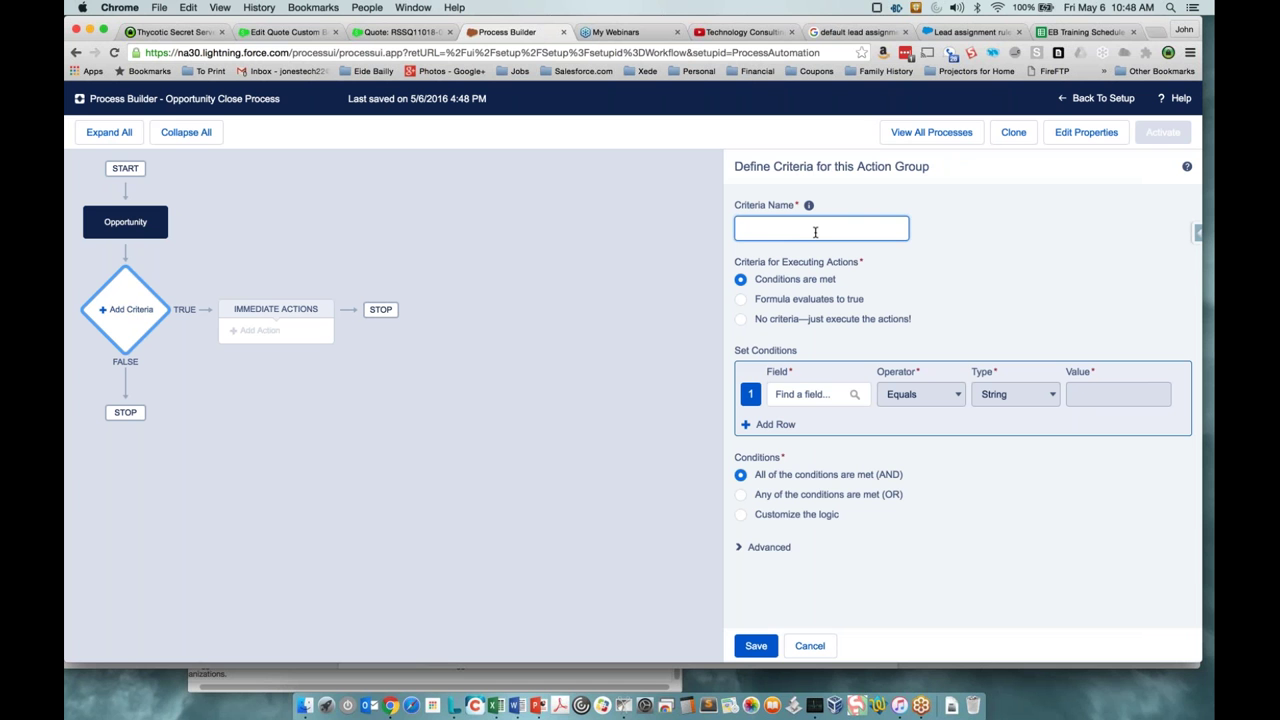
text(Closed Won)
key(Tab)
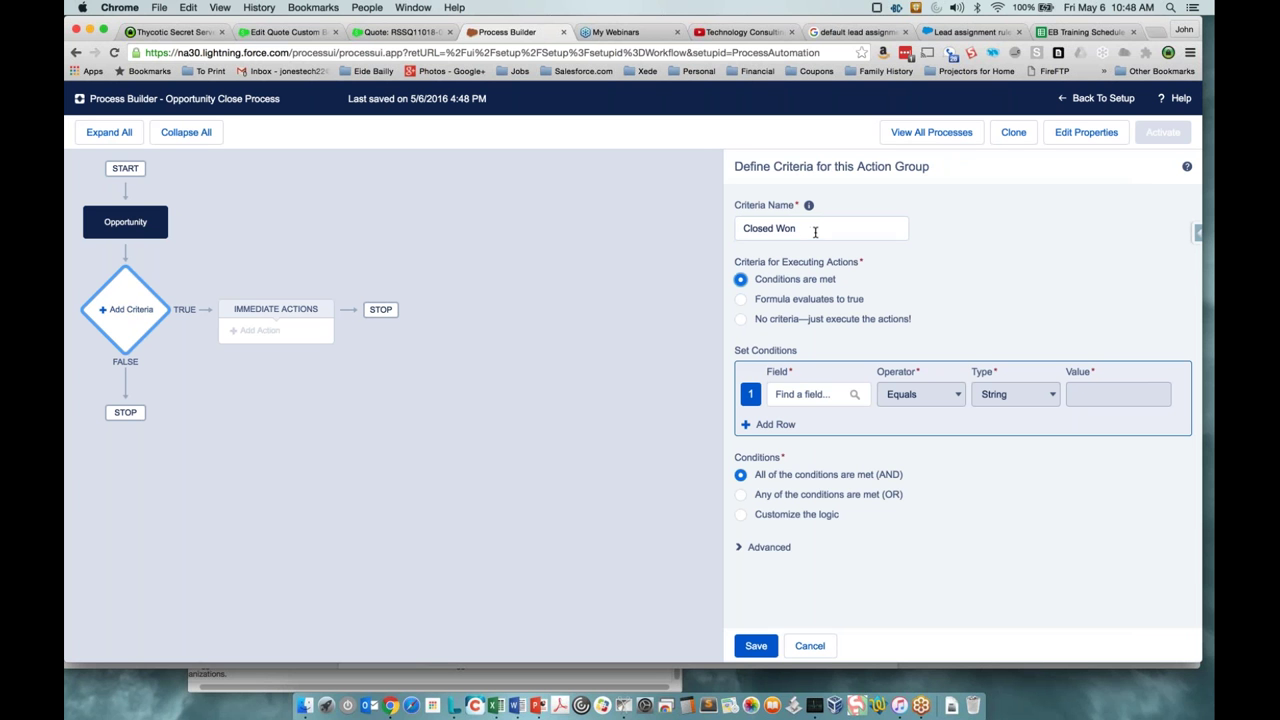
click(787, 299)
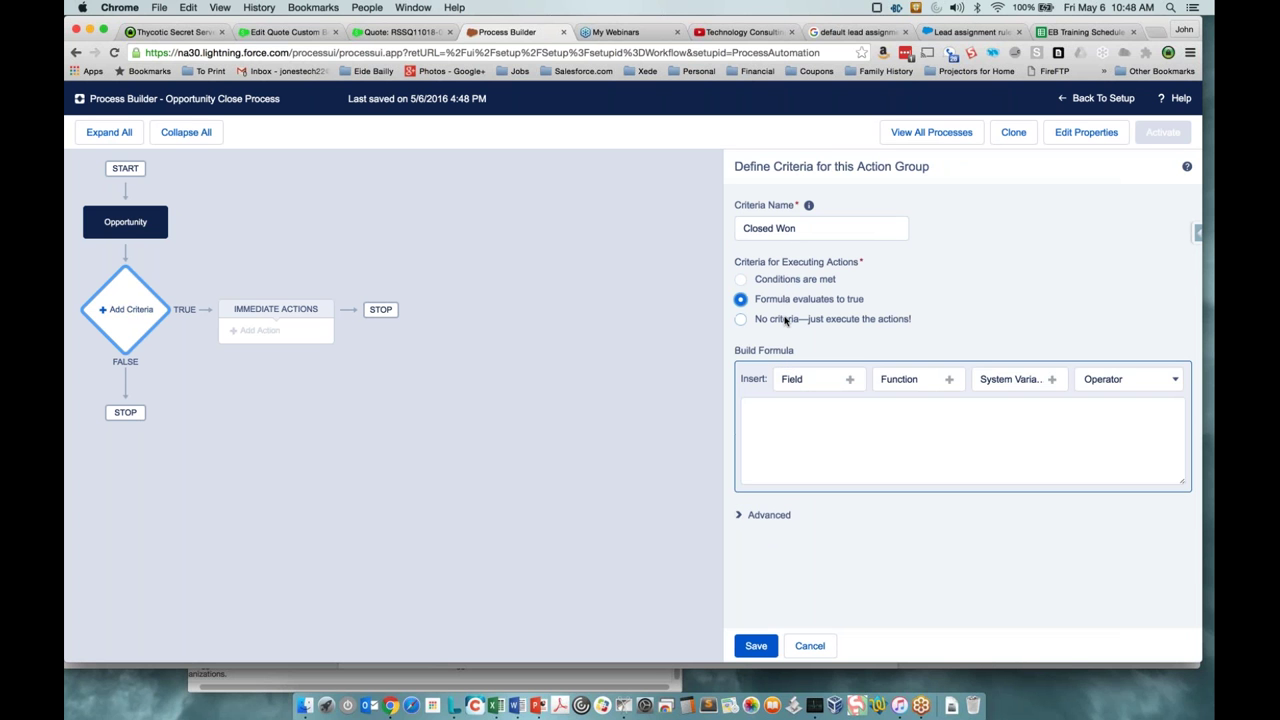
click(786, 320)
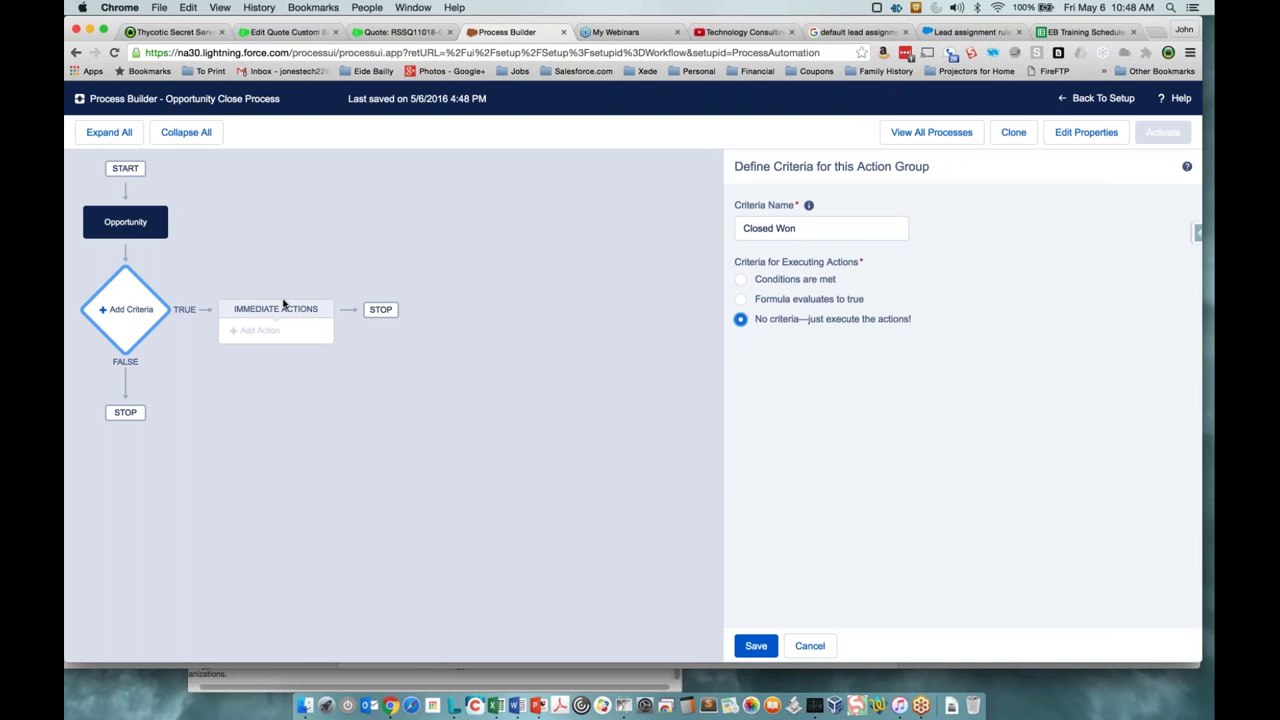
click(815, 283)
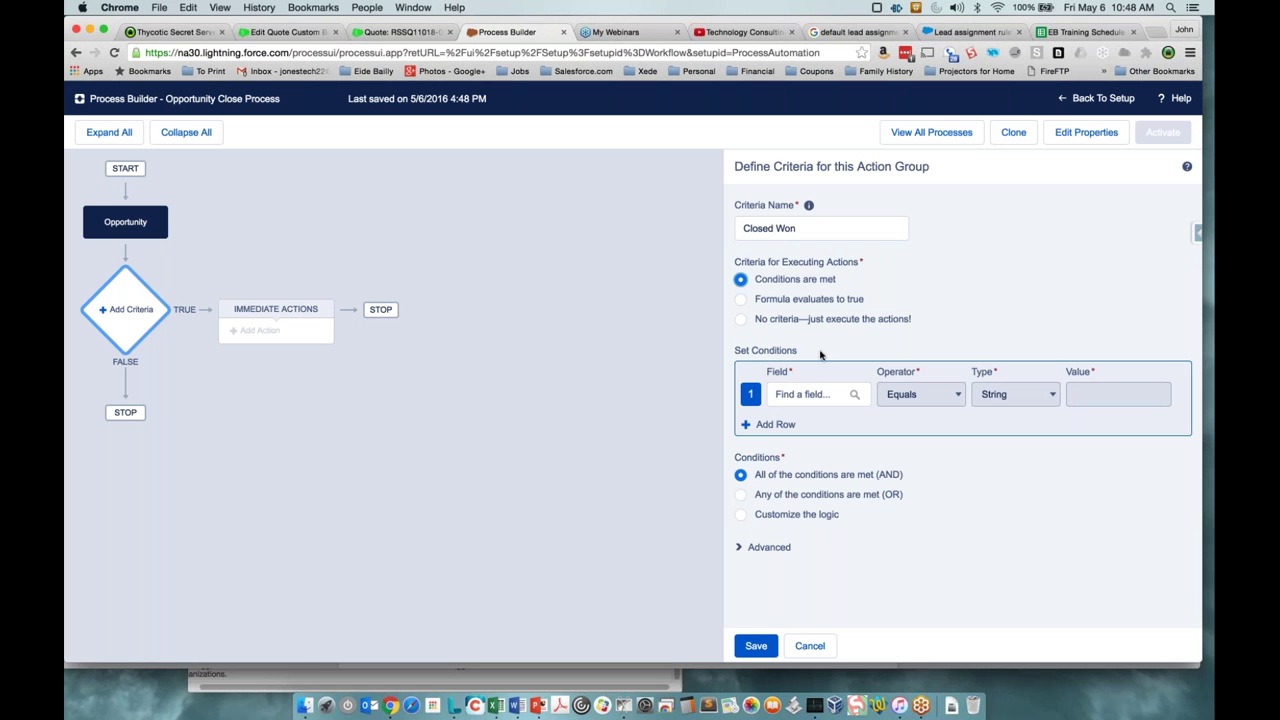
Step: Add the condition Stage equals Closed Won (Picklist) and save the criteria
click(826, 399)
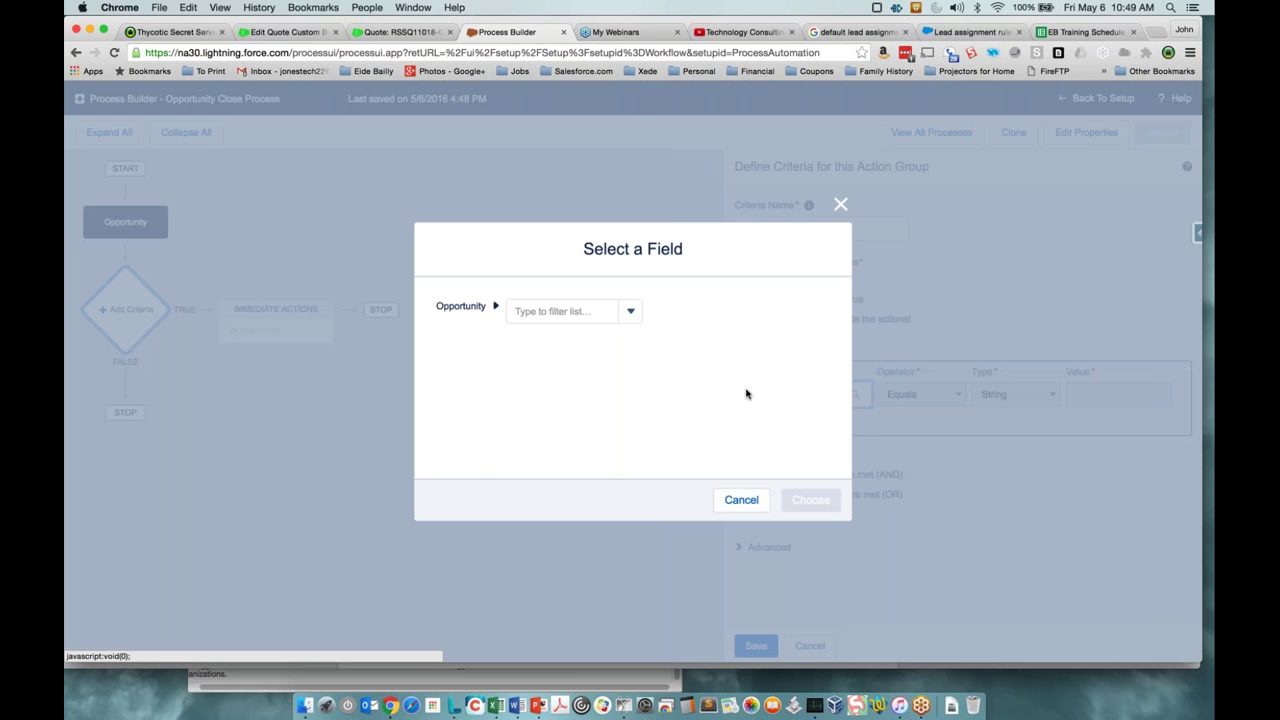
click(561, 310)
text(s)
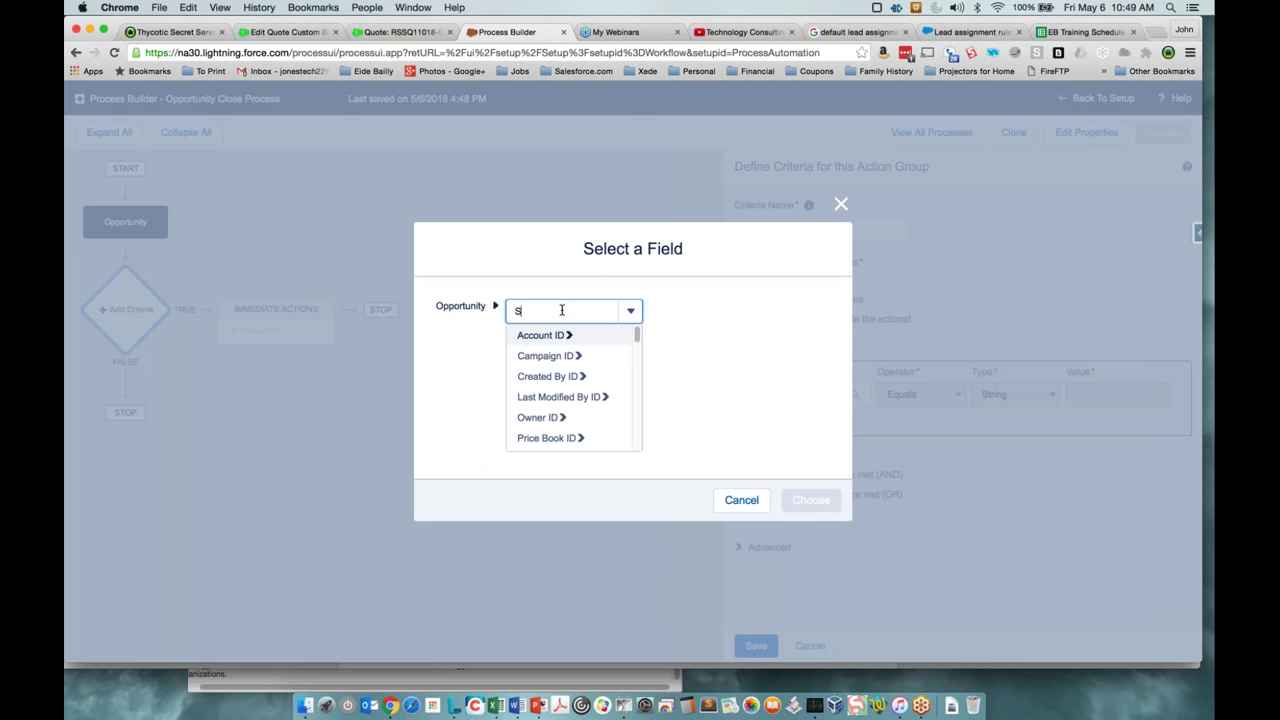
text(tage)
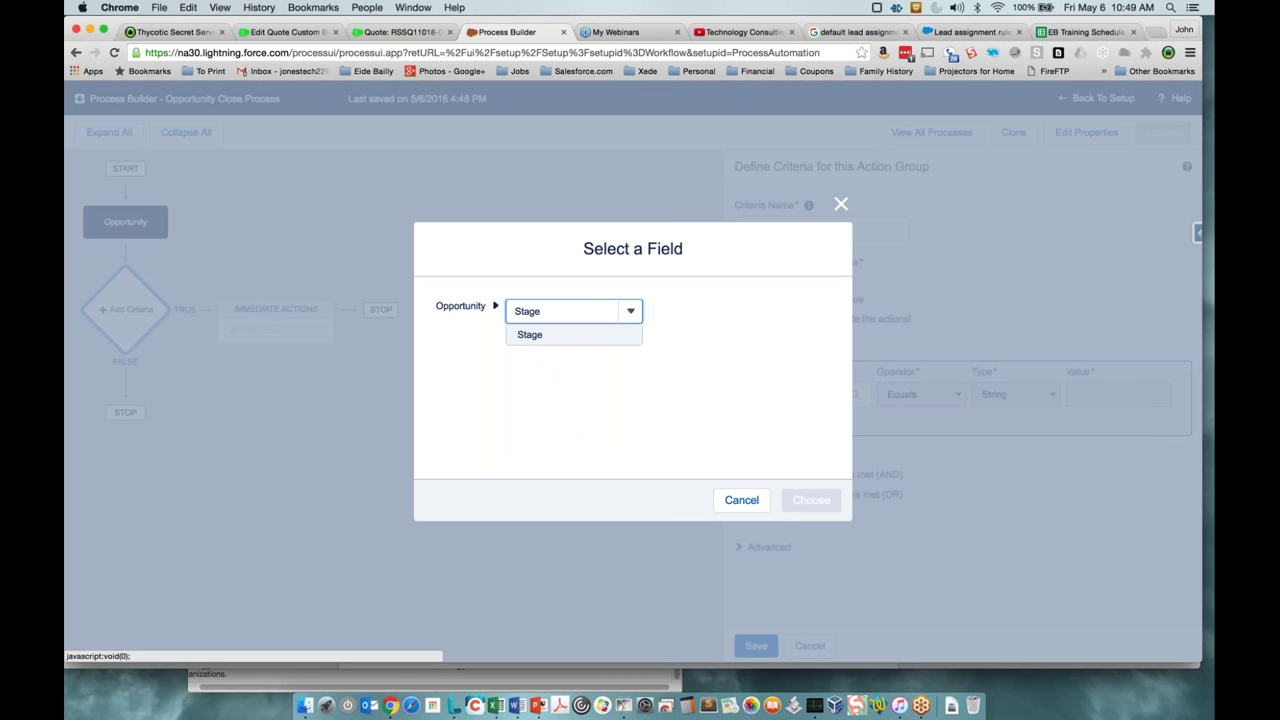
key(Return)
click(811, 497)
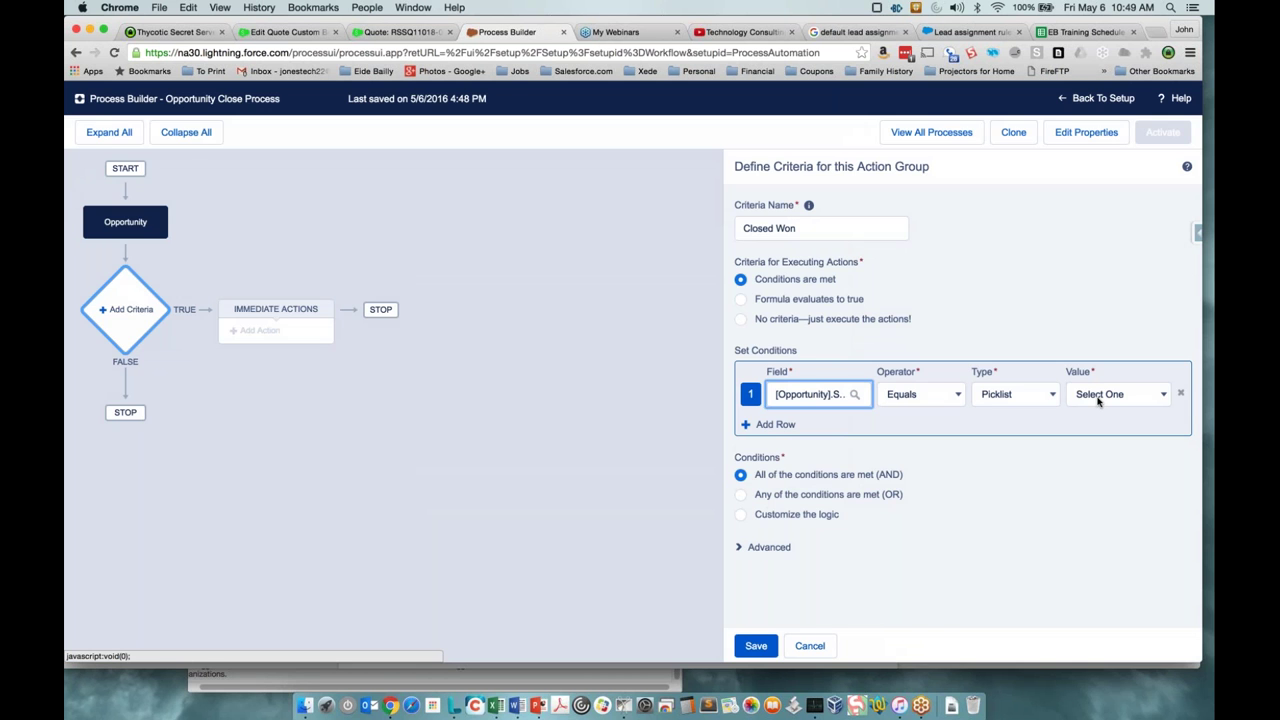
click(1040, 398)
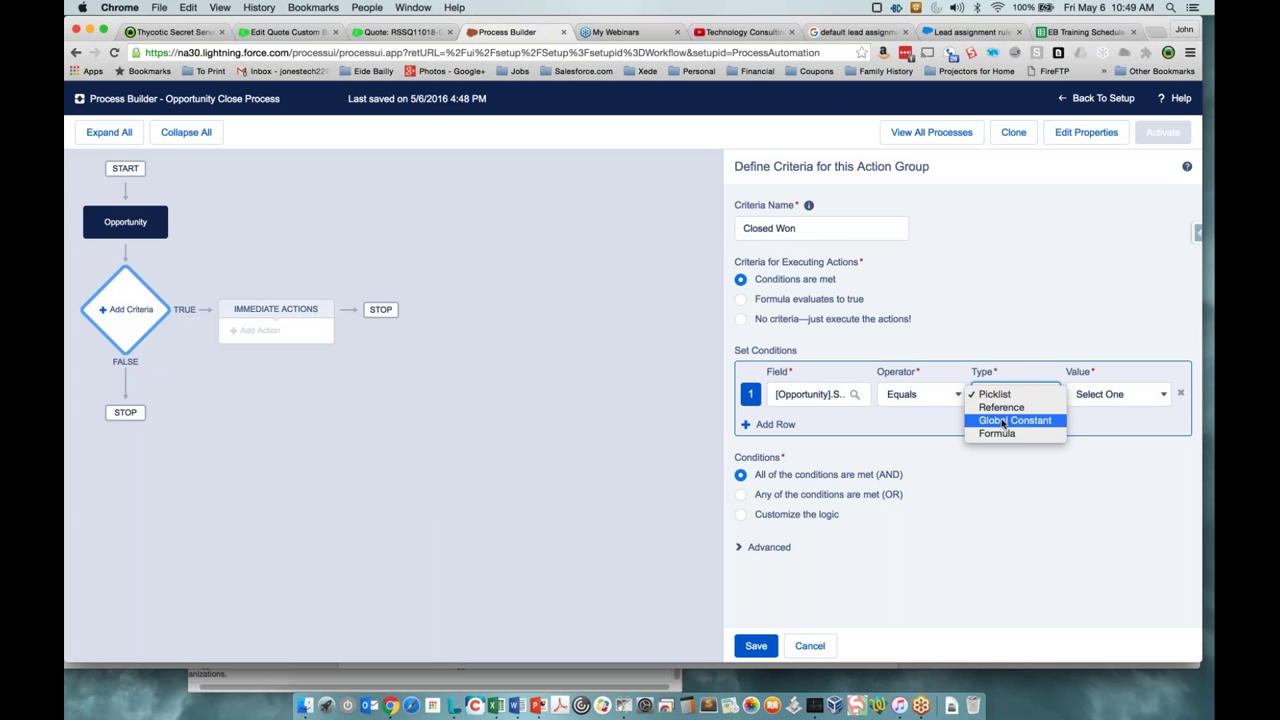
click(1022, 476)
click(1105, 400)
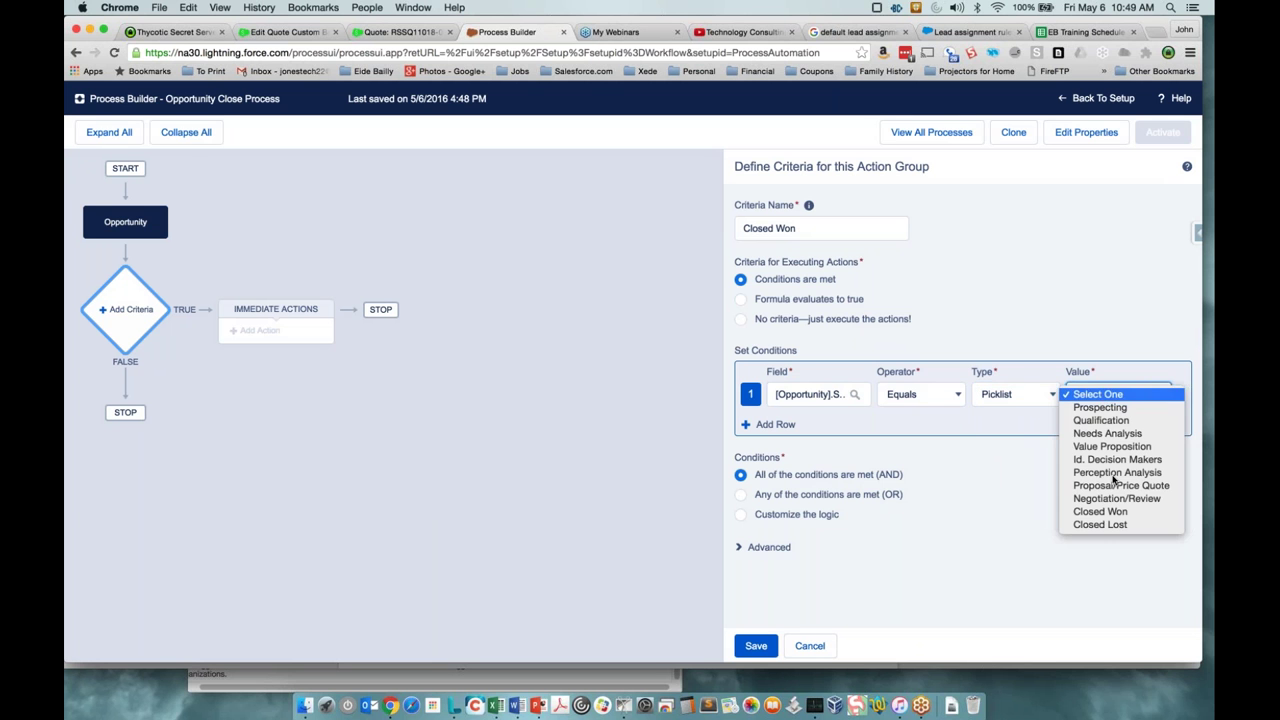
click(1103, 511)
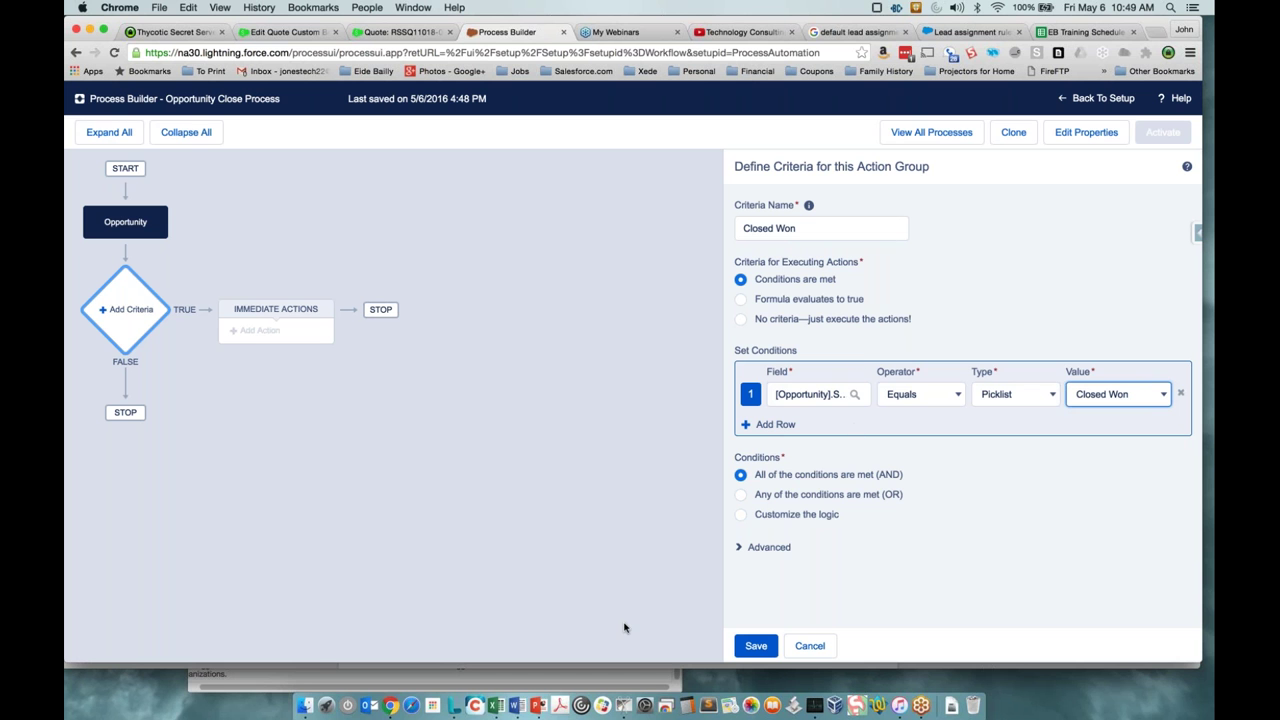
click(756, 645)
click(759, 640)
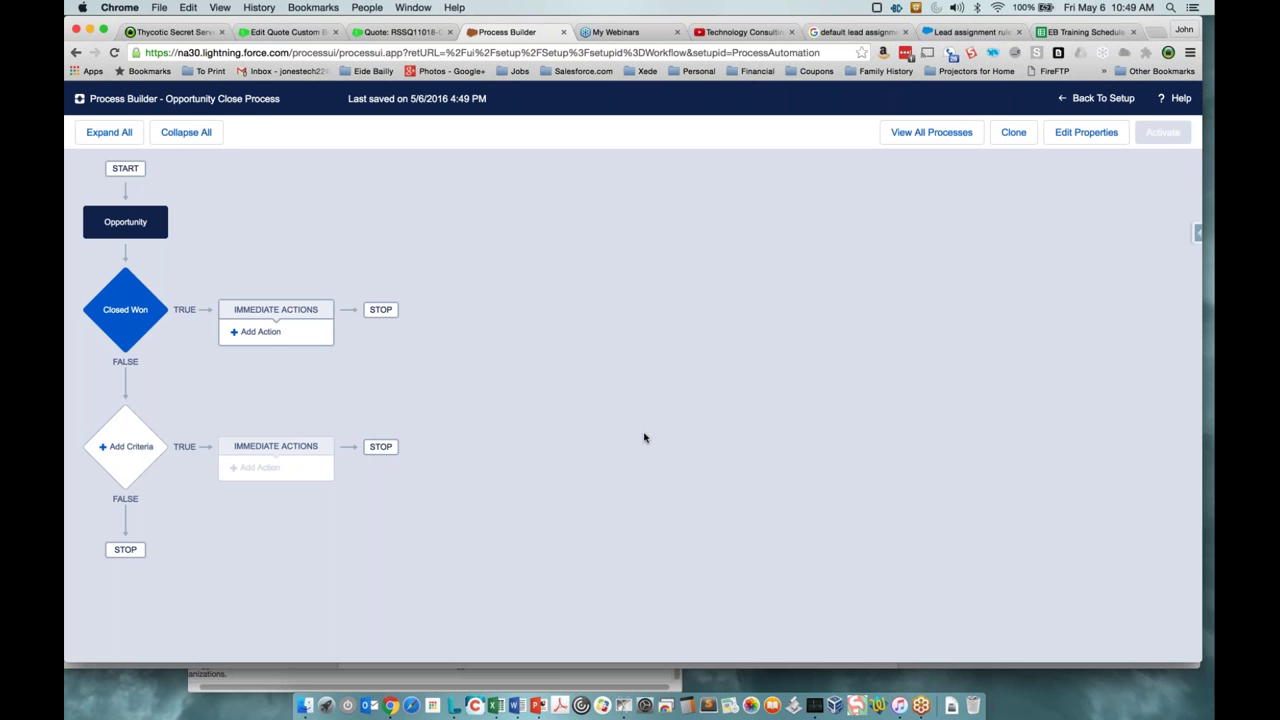
Step: Add a Create a Record action named 'Create Order Fulfillment' for Order Fulfillment records
click(262, 333)
click(806, 229)
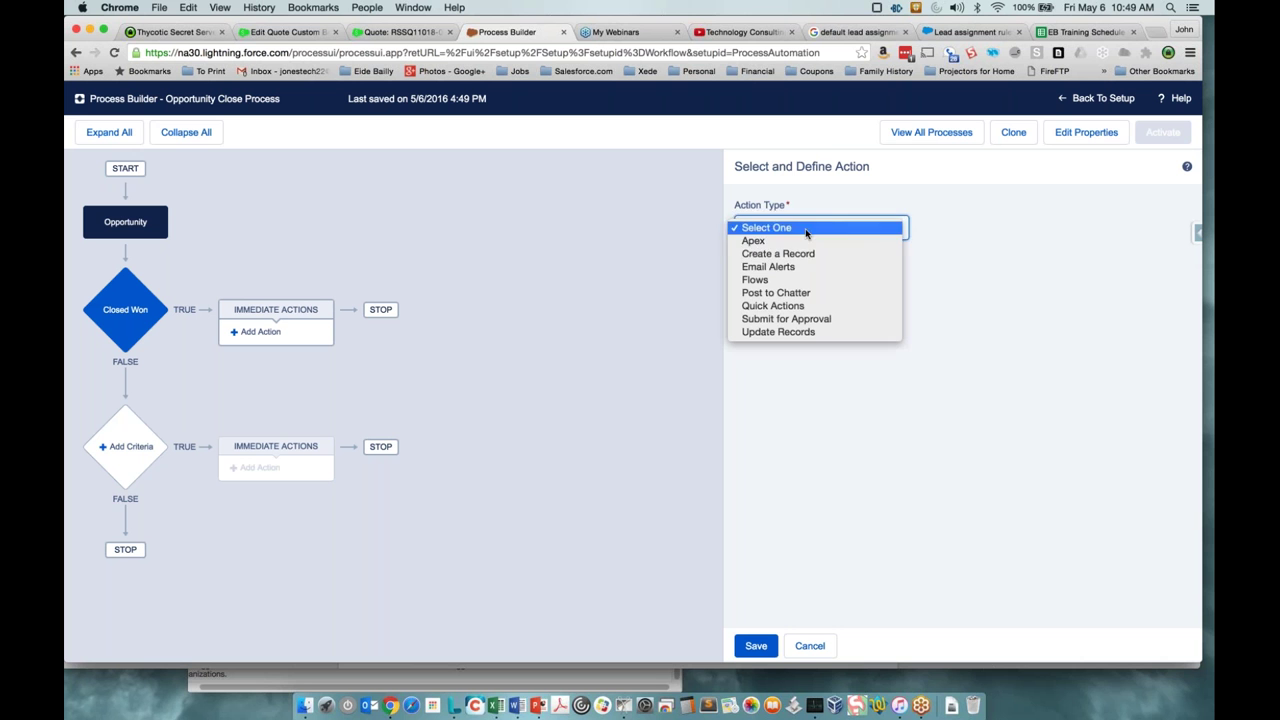
click(810, 253)
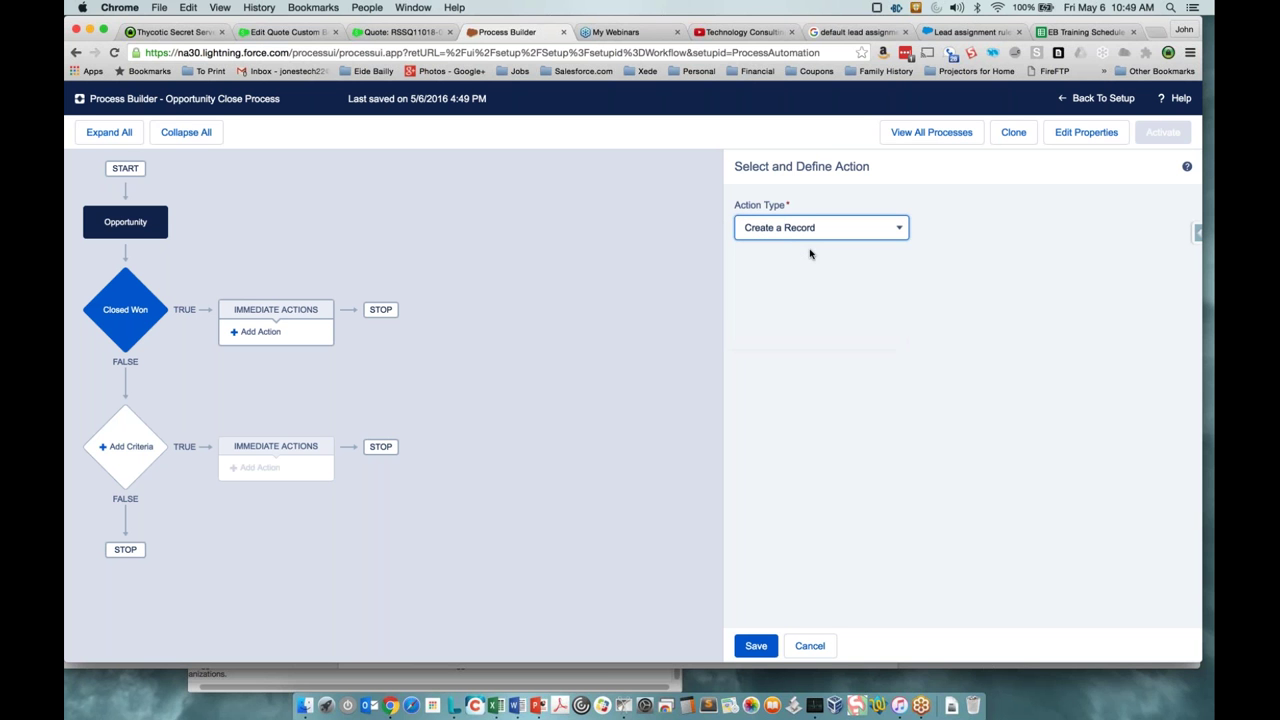
click(816, 286)
text(Cre)
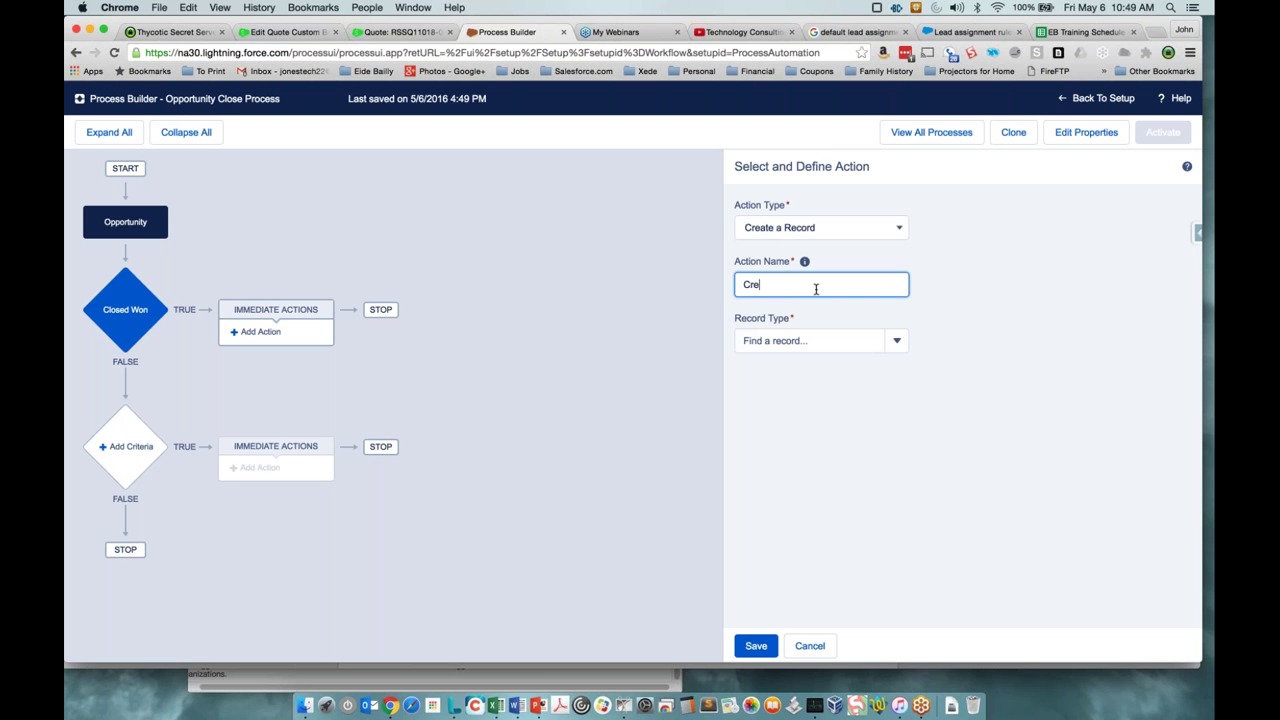
text(ate Order Fu)
text(ll)
key(BackSpace)
key(BackSpace)
text(lfillment)
click(805, 341)
scroll(789, 392, down, 1)
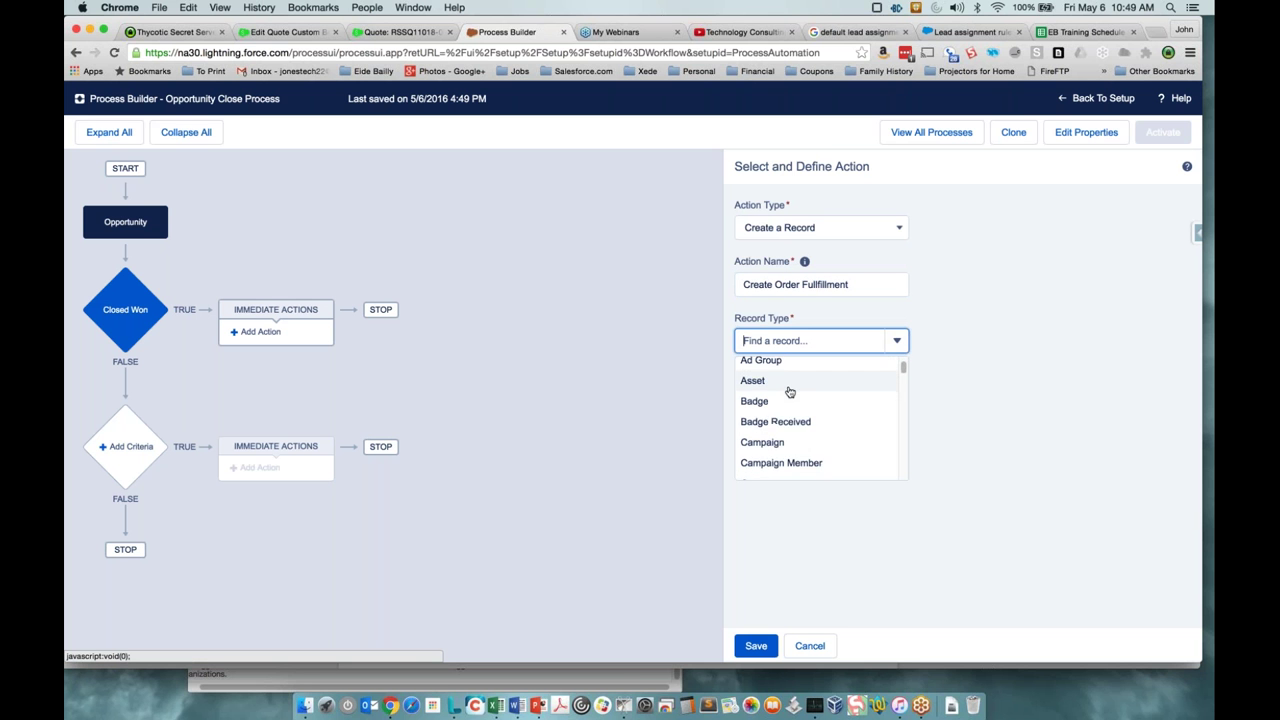
scroll(789, 392, down, 5)
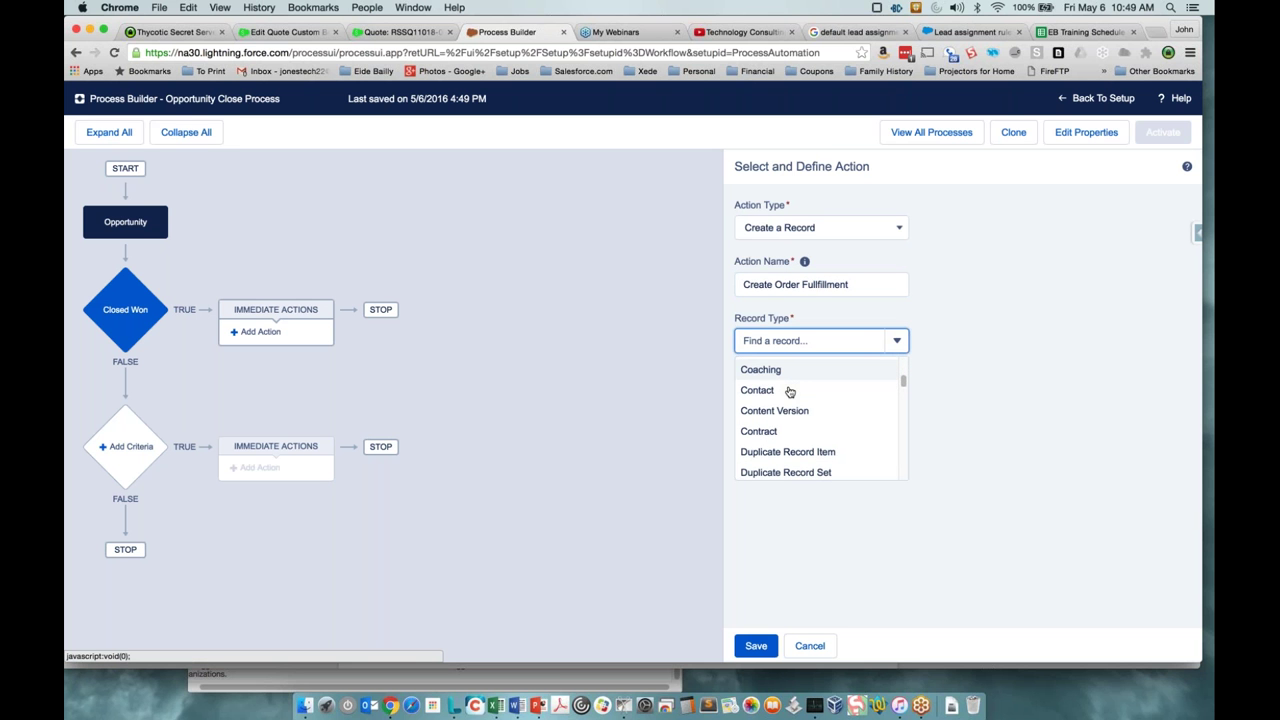
scroll(790, 392, down, 10)
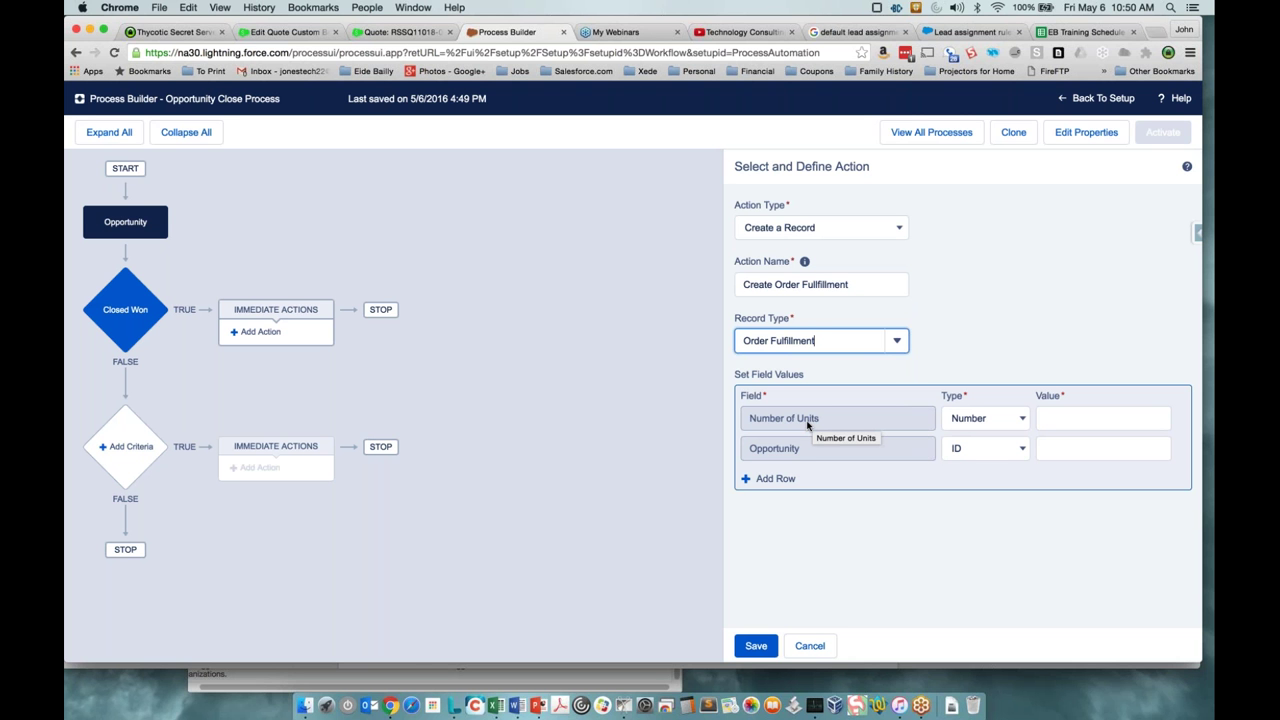
Step: Switch the Number of Units value type to Reference
click(1076, 420)
click(894, 432)
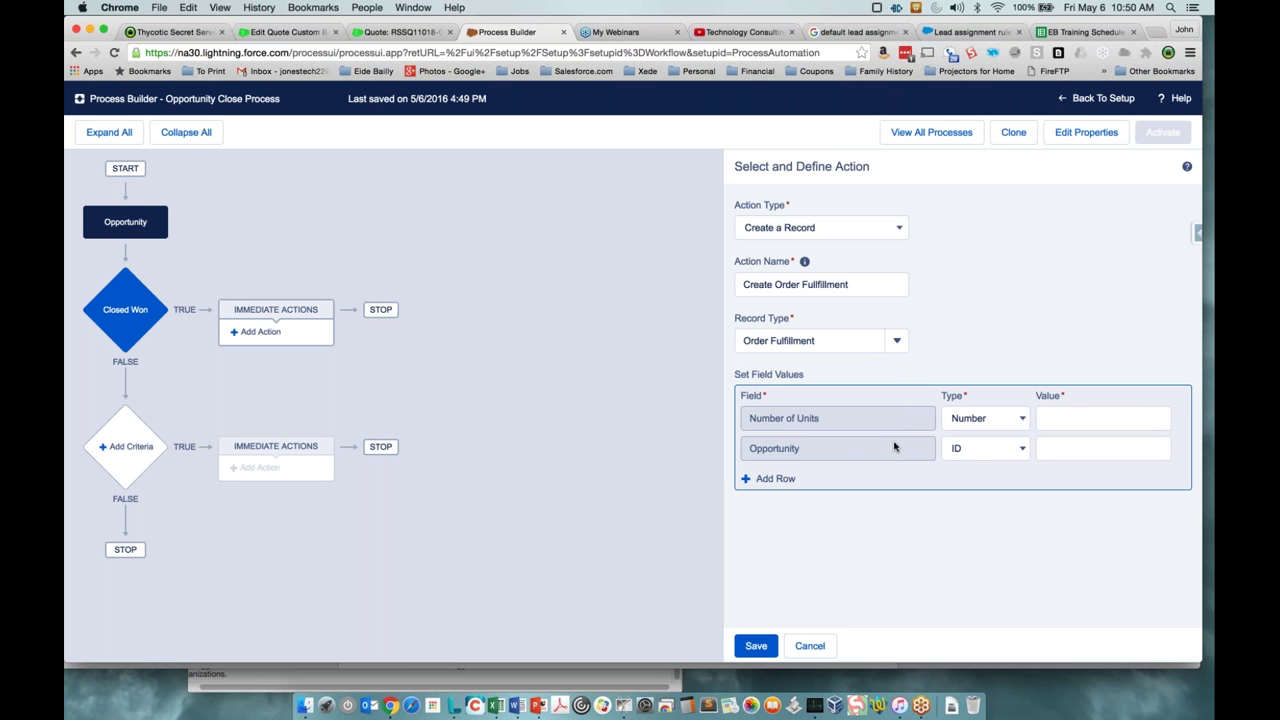
click(997, 425)
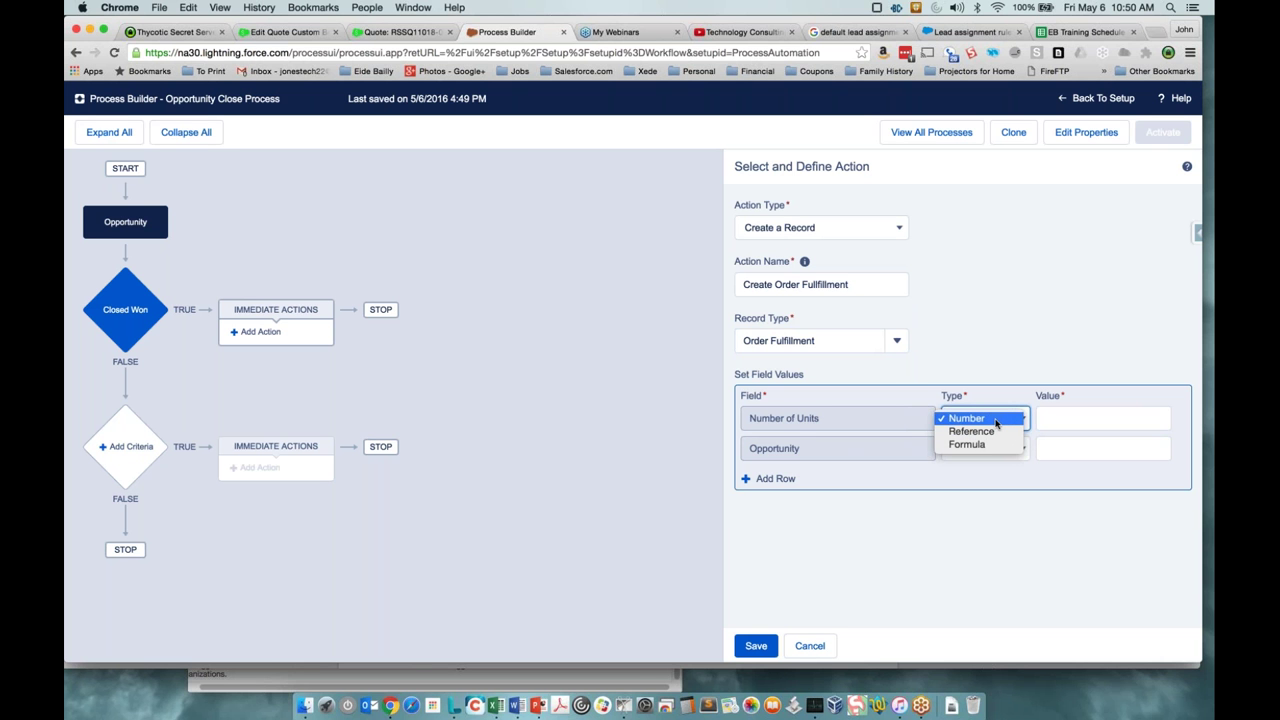
click(996, 420)
click(994, 420)
click(993, 431)
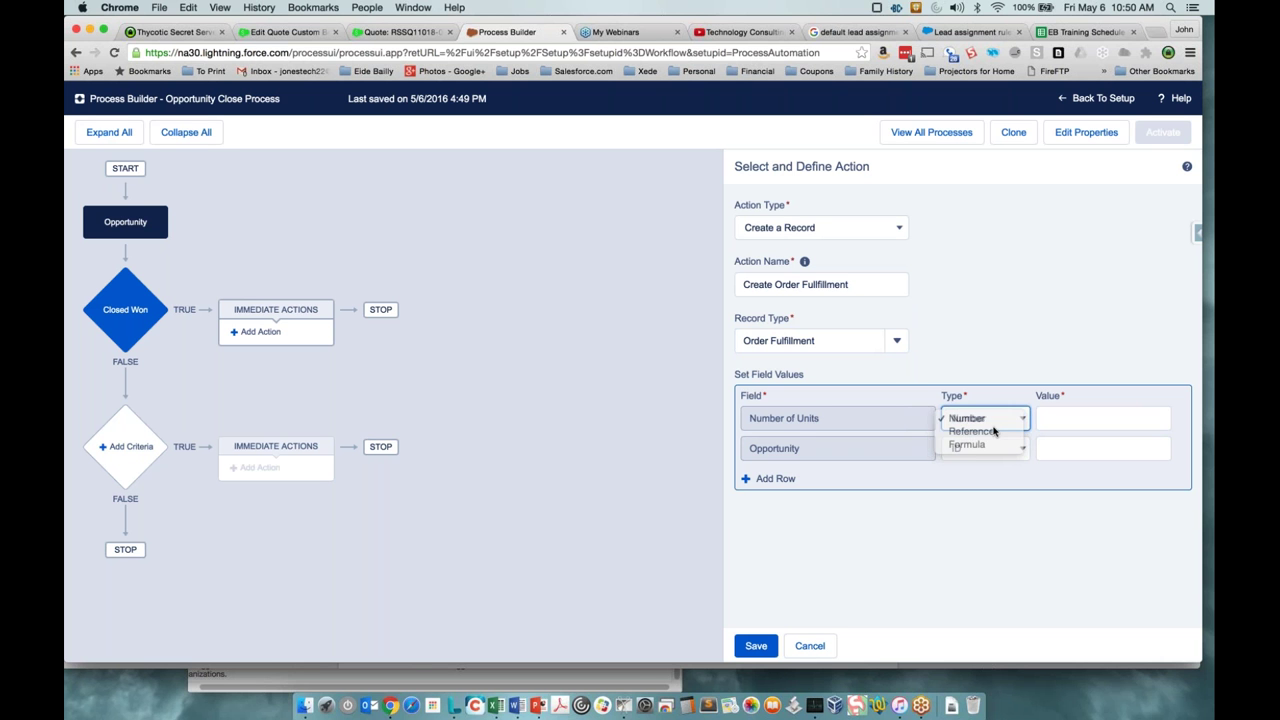
Step: Browse the opportunity fields in the Select a Field picker, then cancel without choosing
click(1075, 421)
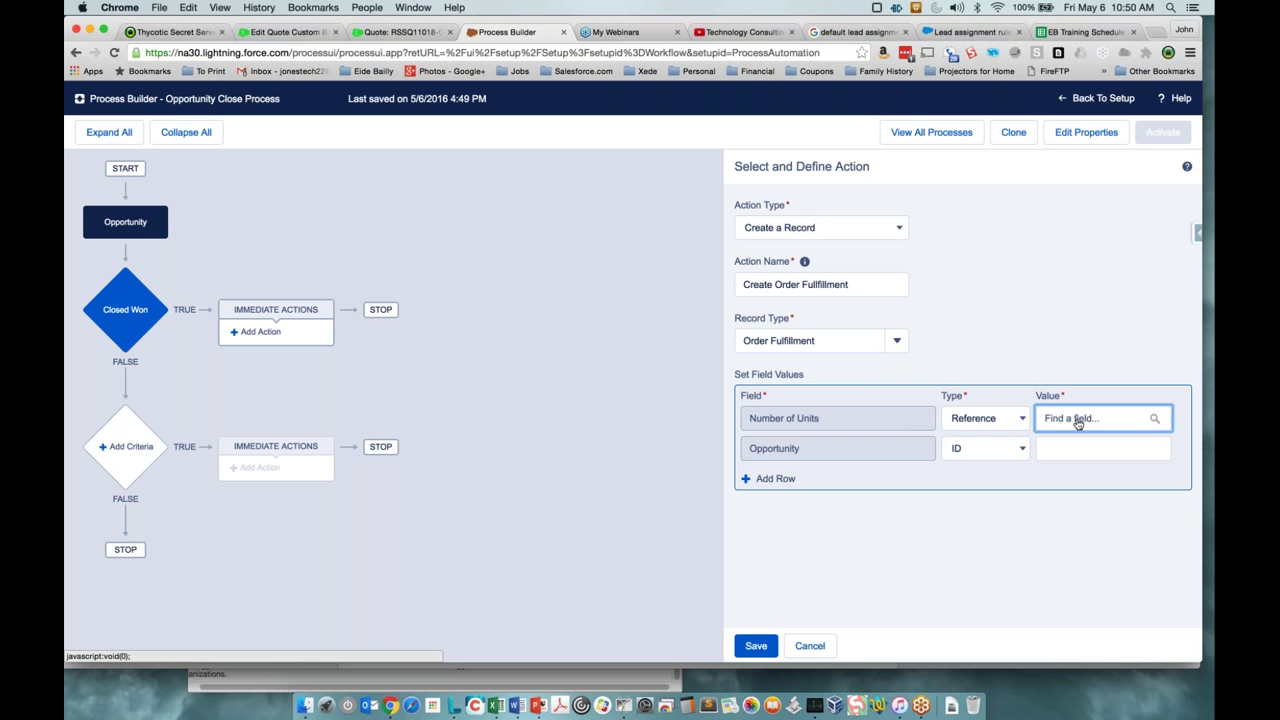
click(1077, 423)
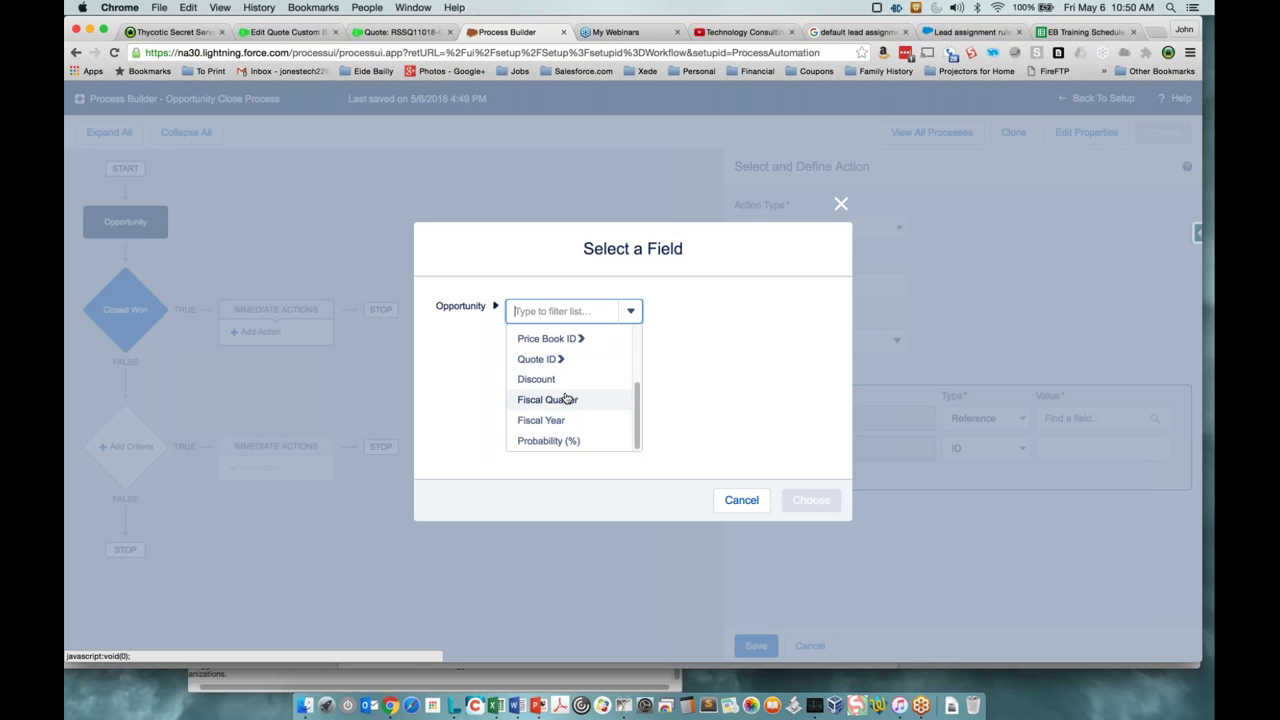
scroll(566, 397, up, 1)
scroll(566, 397, up, 4)
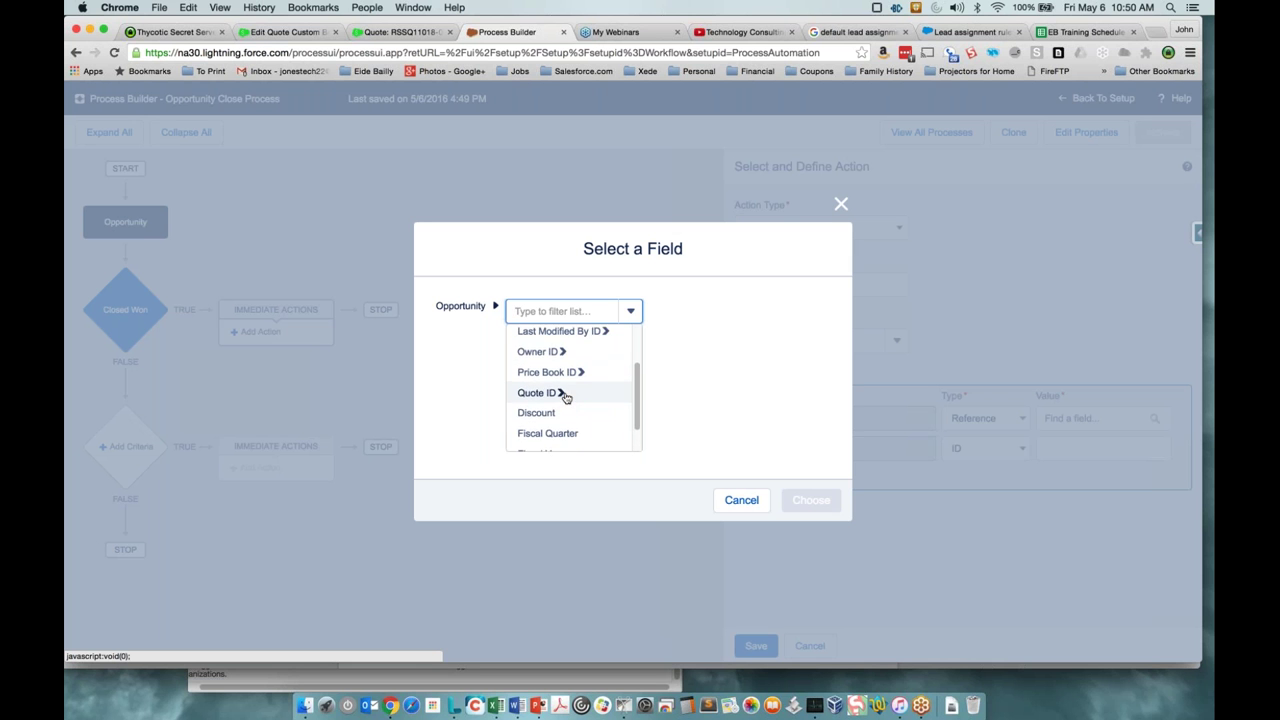
scroll(566, 397, down, 1)
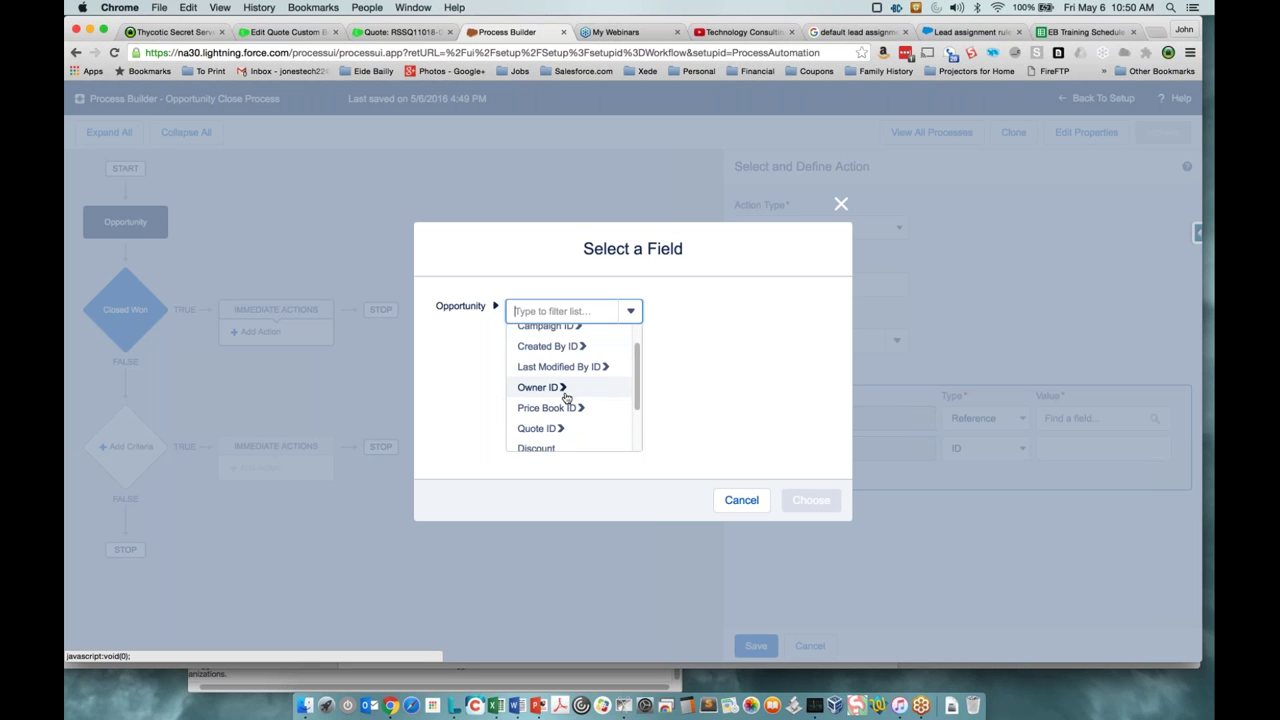
scroll(566, 397, down, 1)
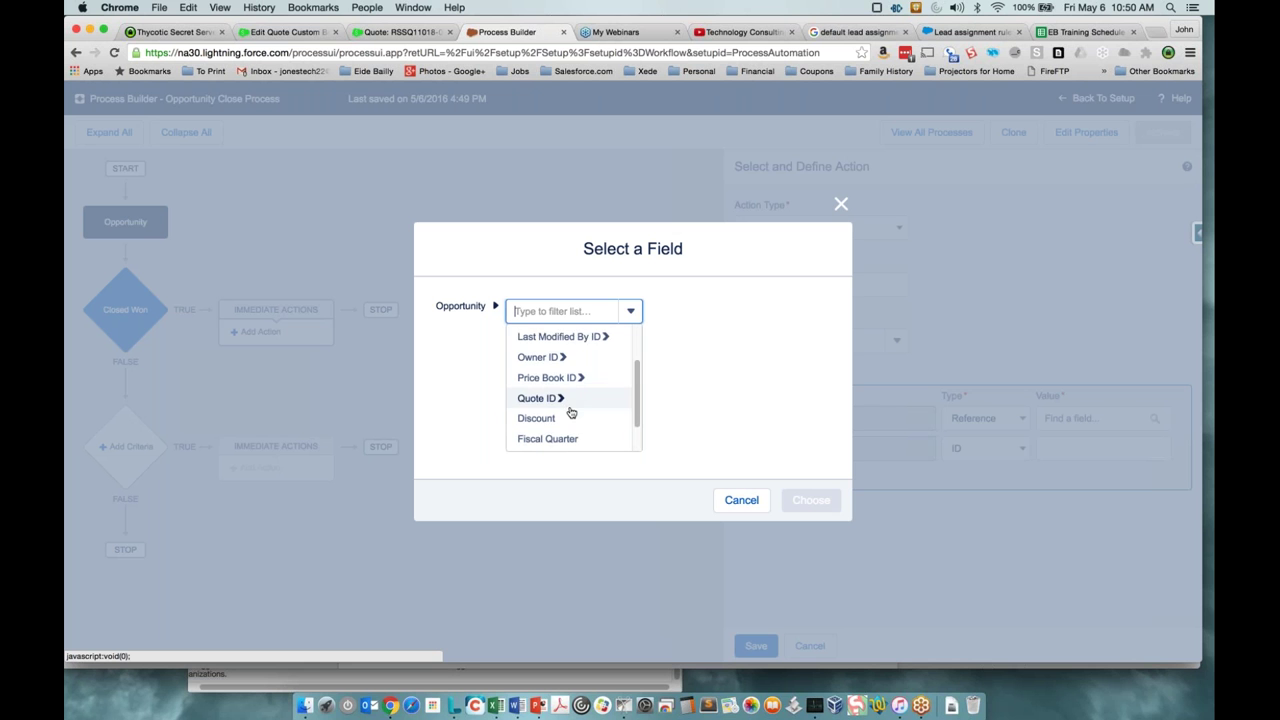
scroll(571, 411, down, 1)
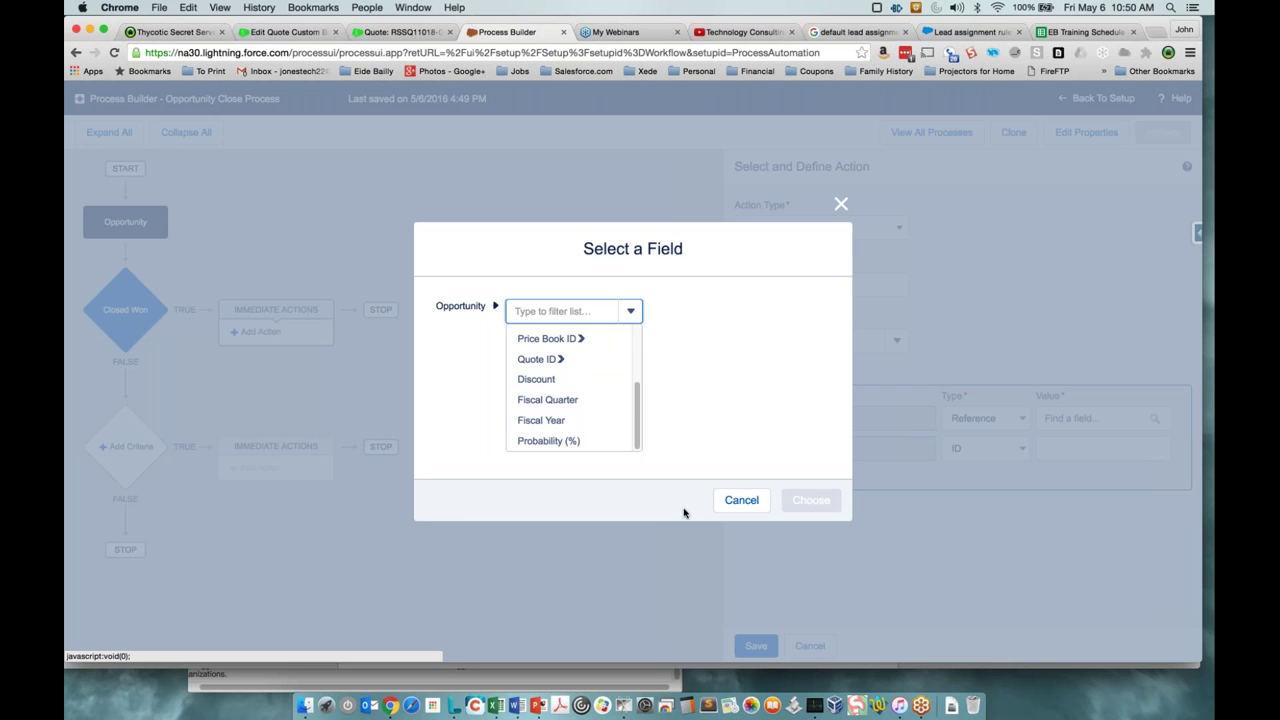
click(741, 500)
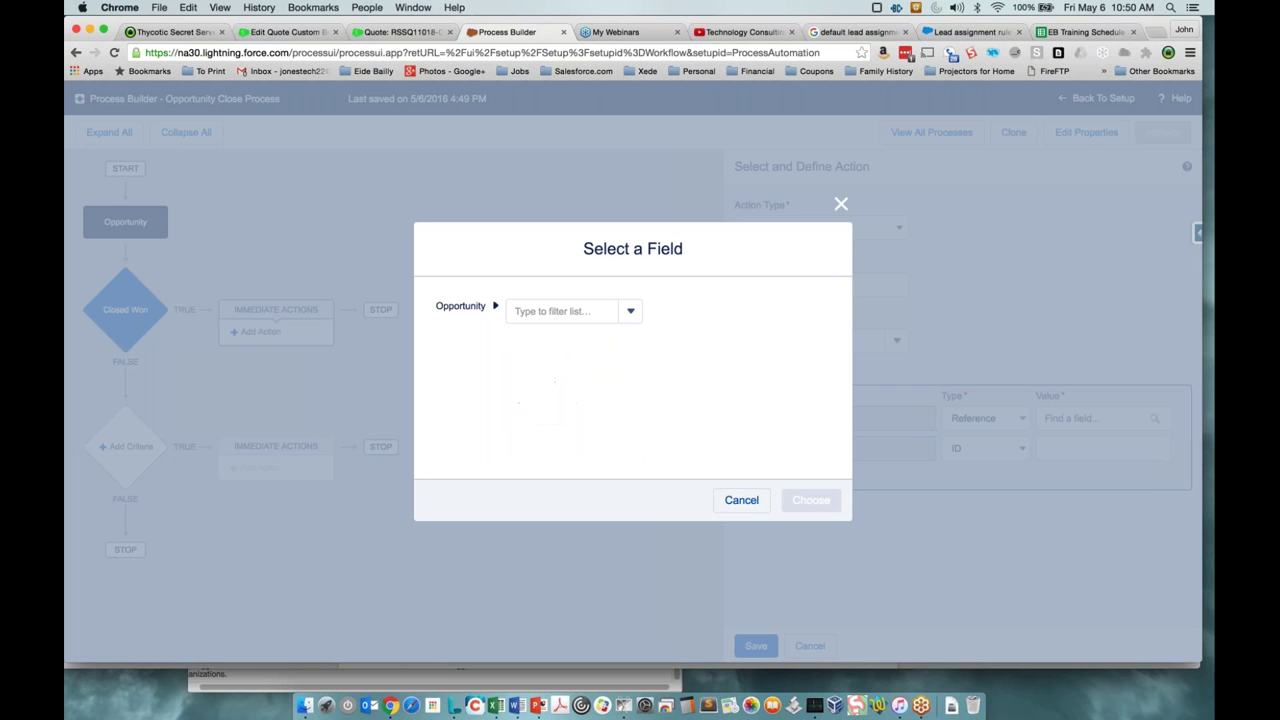
click(588, 314)
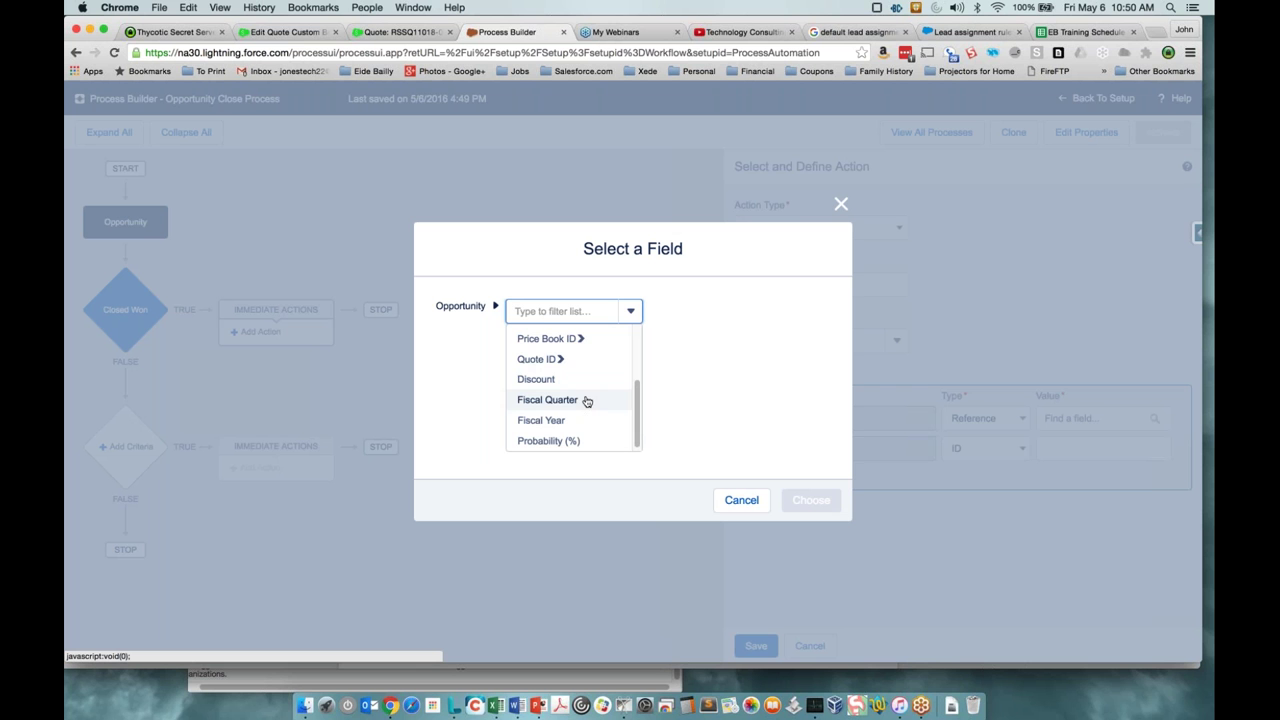
scroll(587, 401, up, 3)
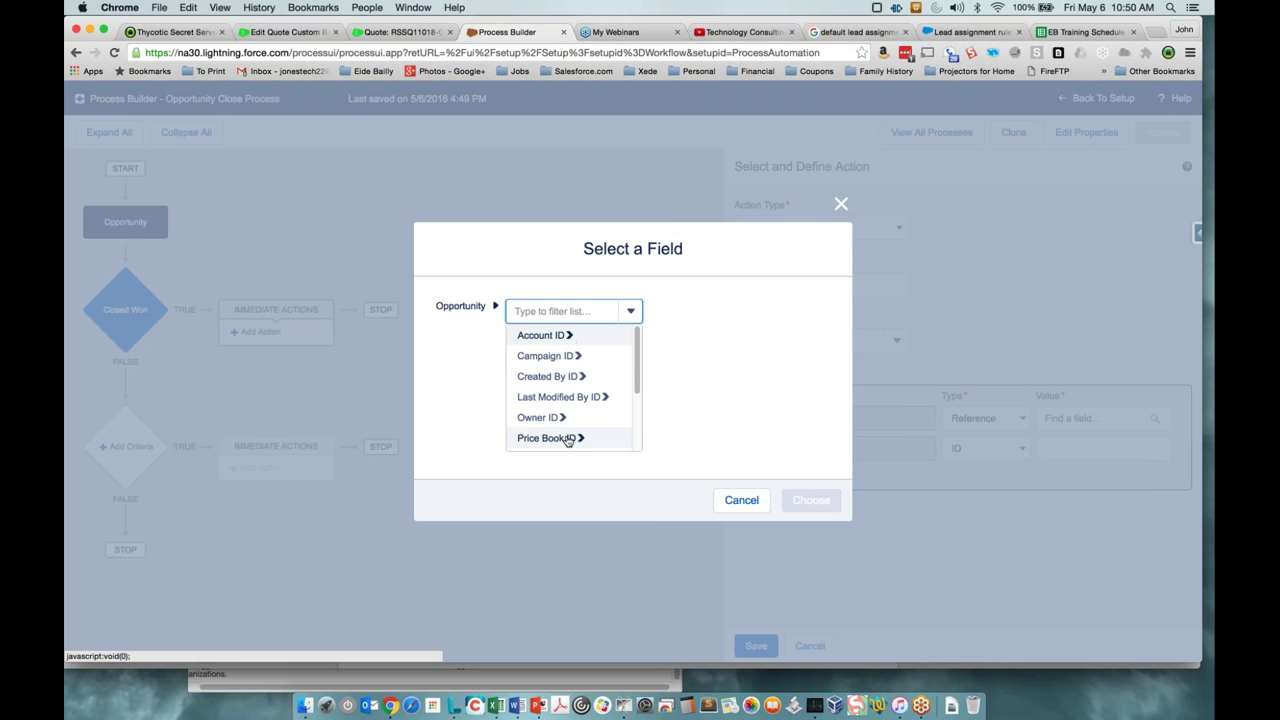
scroll(566, 430, down, 3)
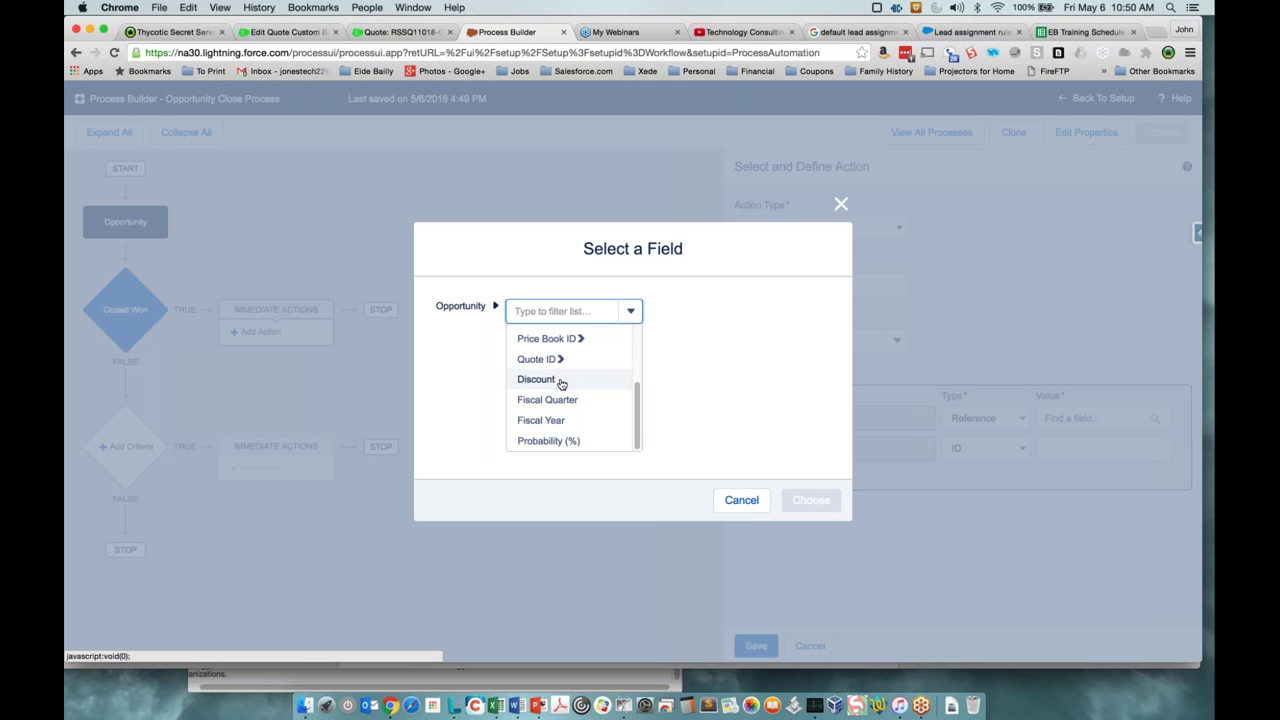
click(745, 503)
Step: Set Number of Units back to a Number value of 2
click(962, 420)
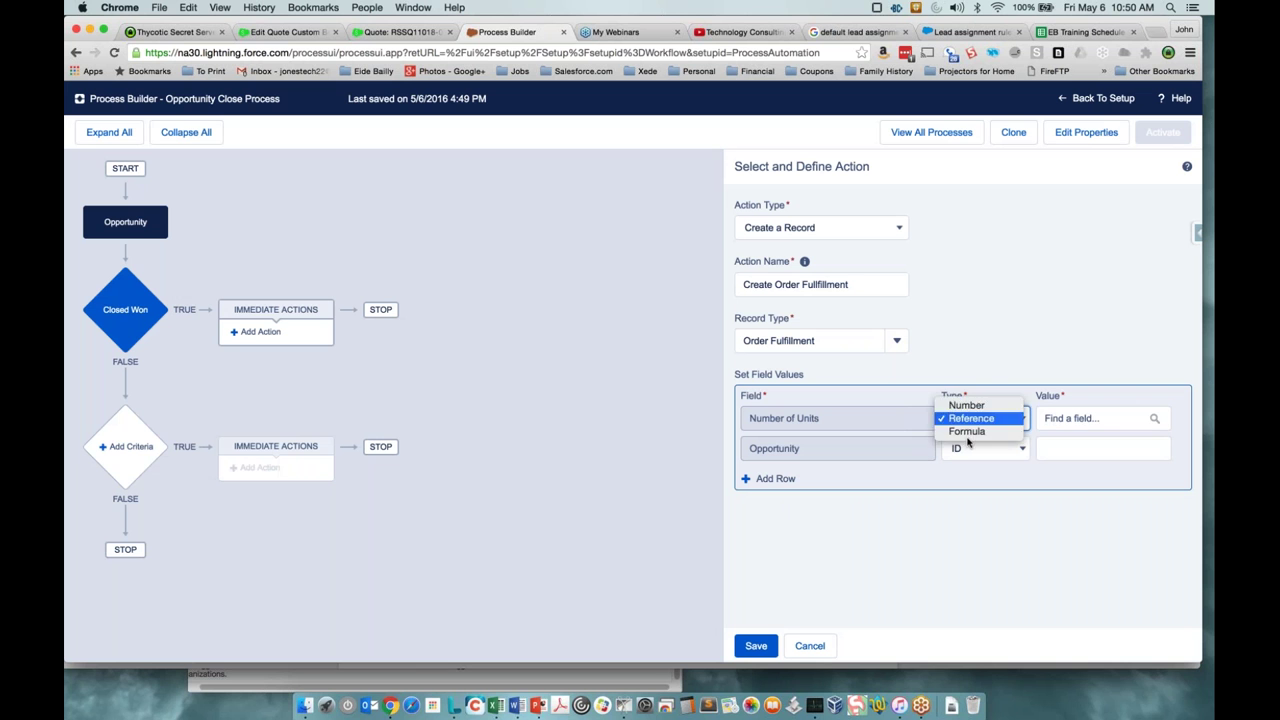
click(966, 405)
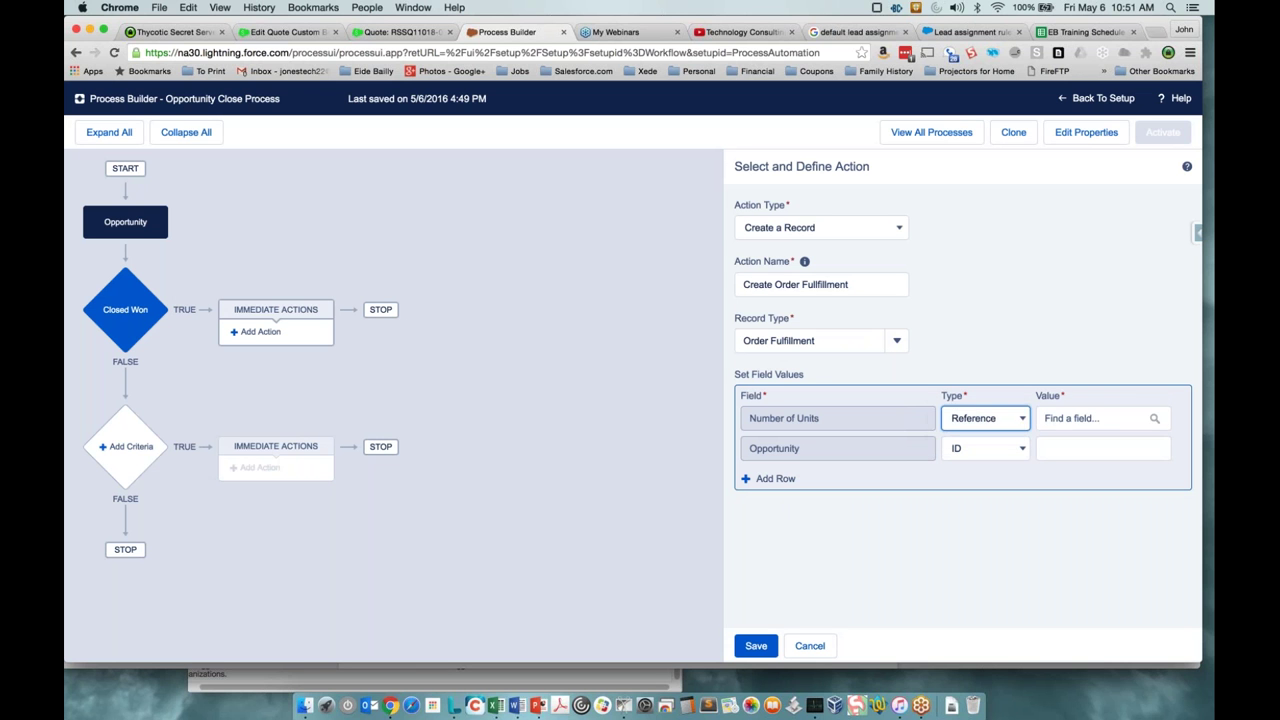
click(1070, 418)
text(2)
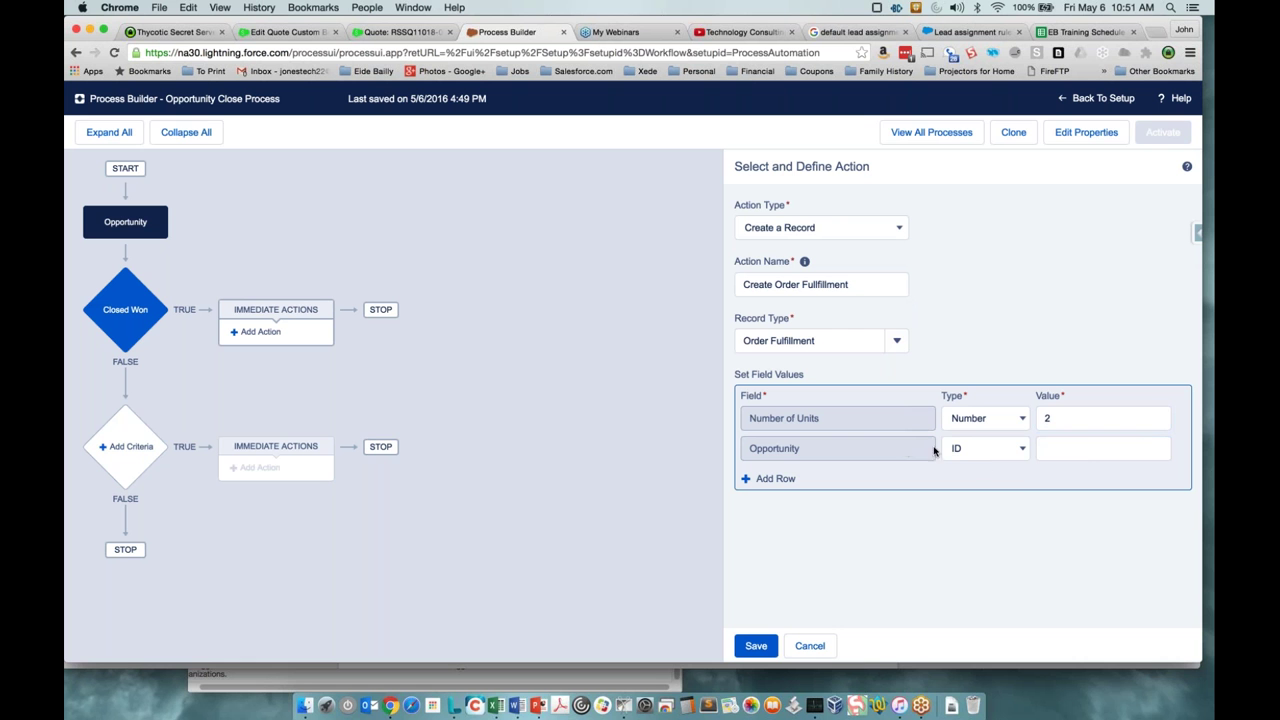
Step: Set Opportunity to reference [Opportunity].Id and add a third field row
click(988, 449)
click(990, 465)
click(1090, 448)
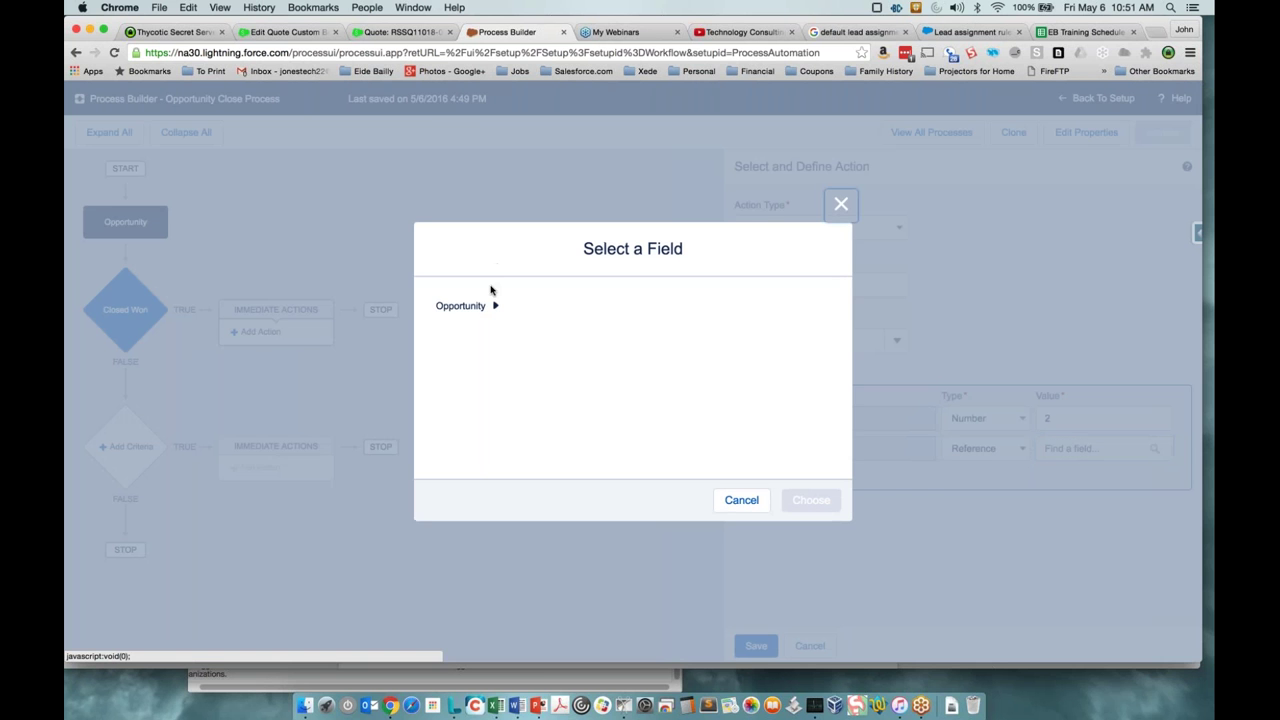
scroll(541, 361, down, 5)
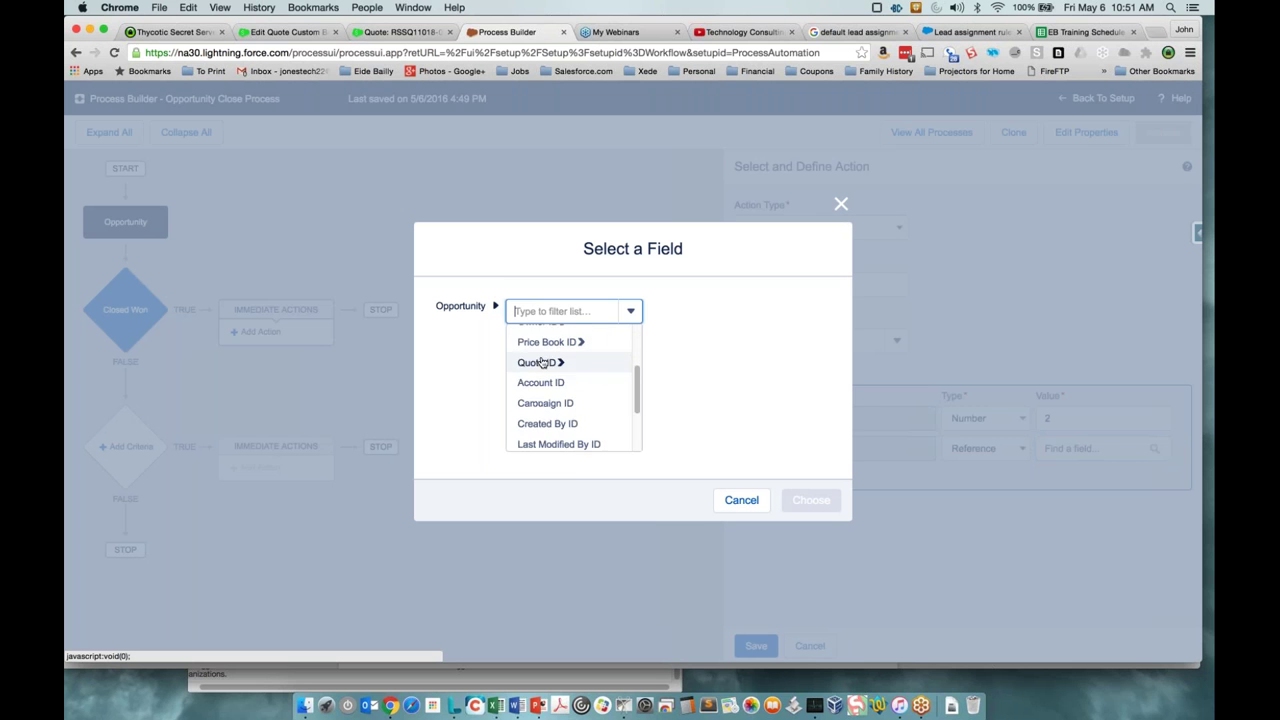
click(560, 438)
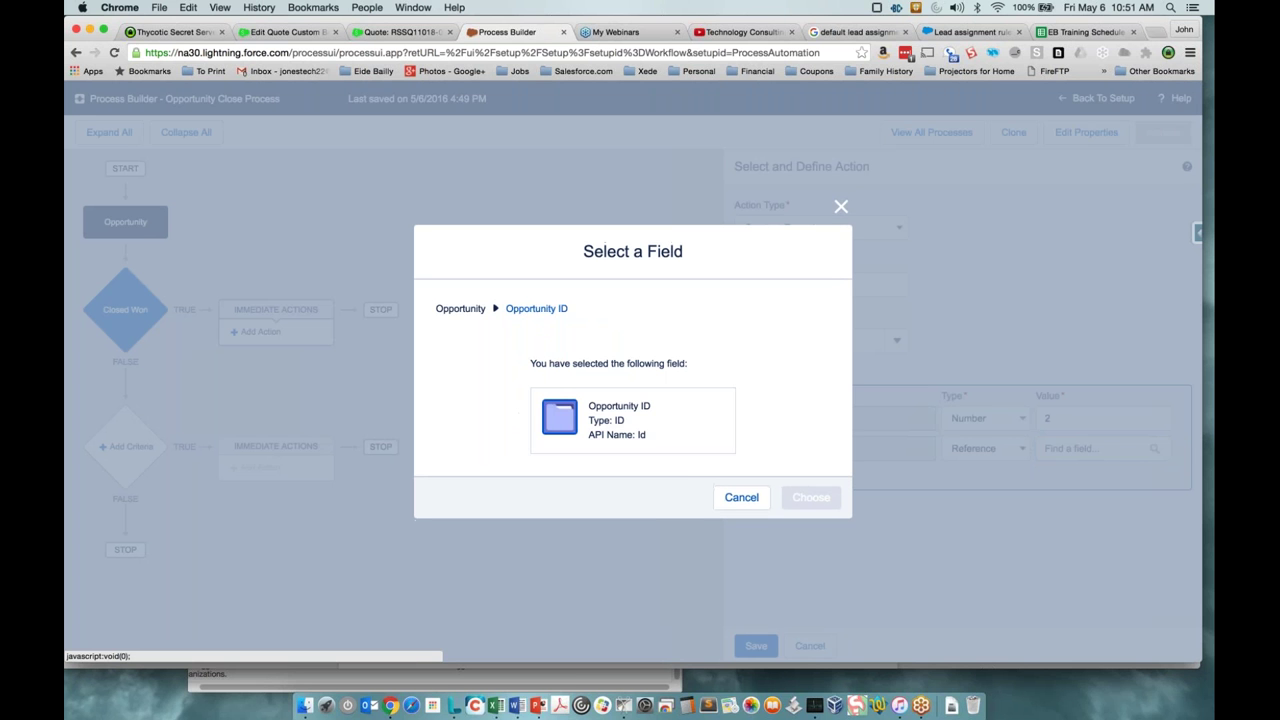
click(811, 497)
click(772, 478)
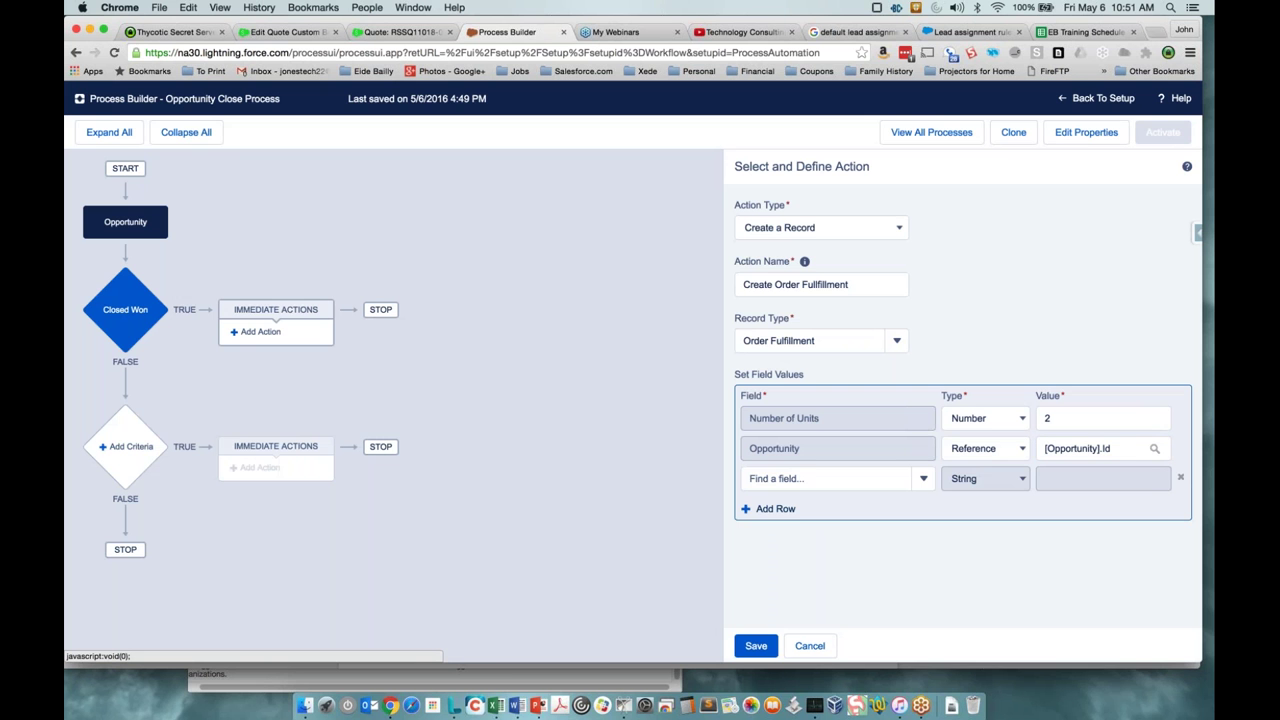
Step: Choose Owner ID as the third row's Order Fulfillment field
click(812, 478)
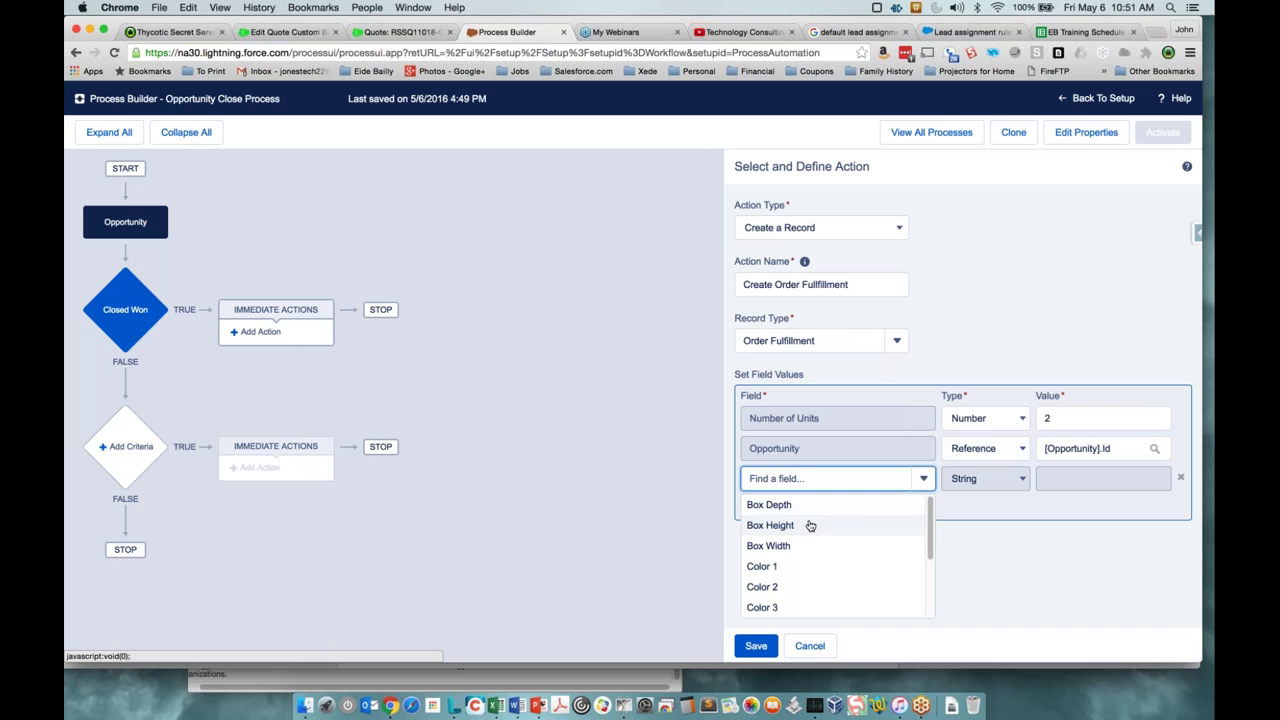
scroll(811, 527, down, 3)
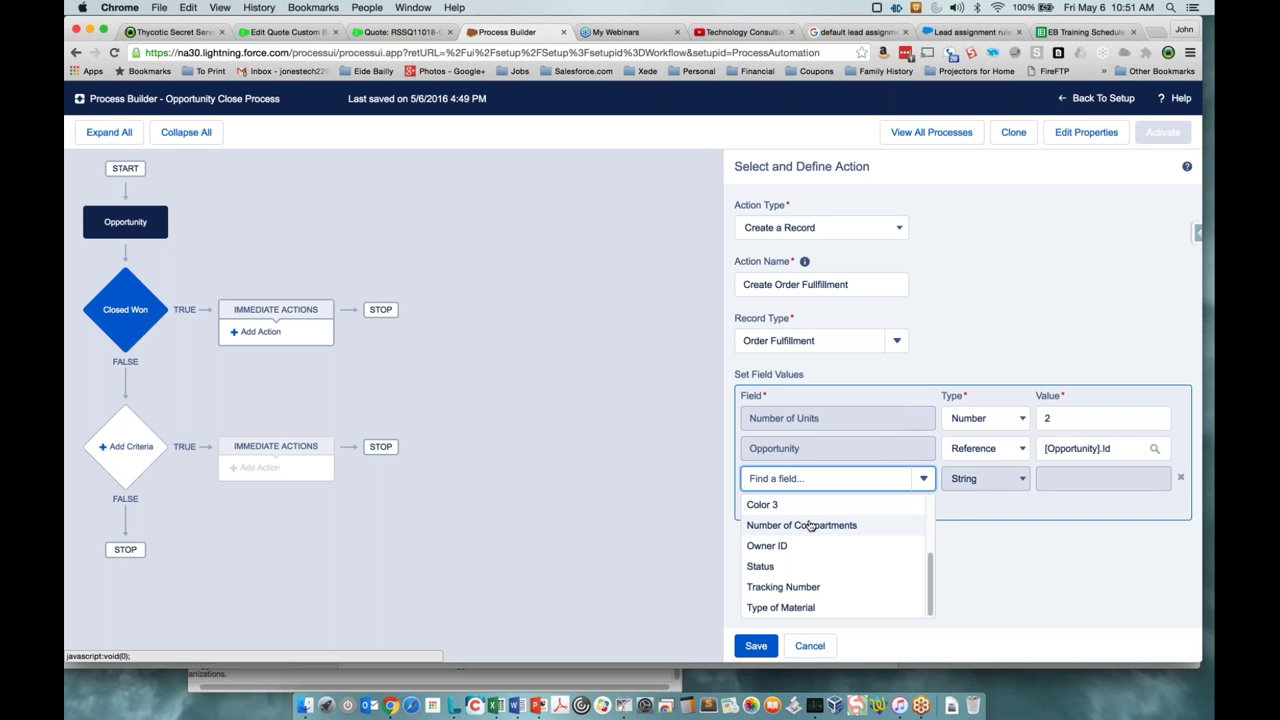
scroll(810, 525, up, 3)
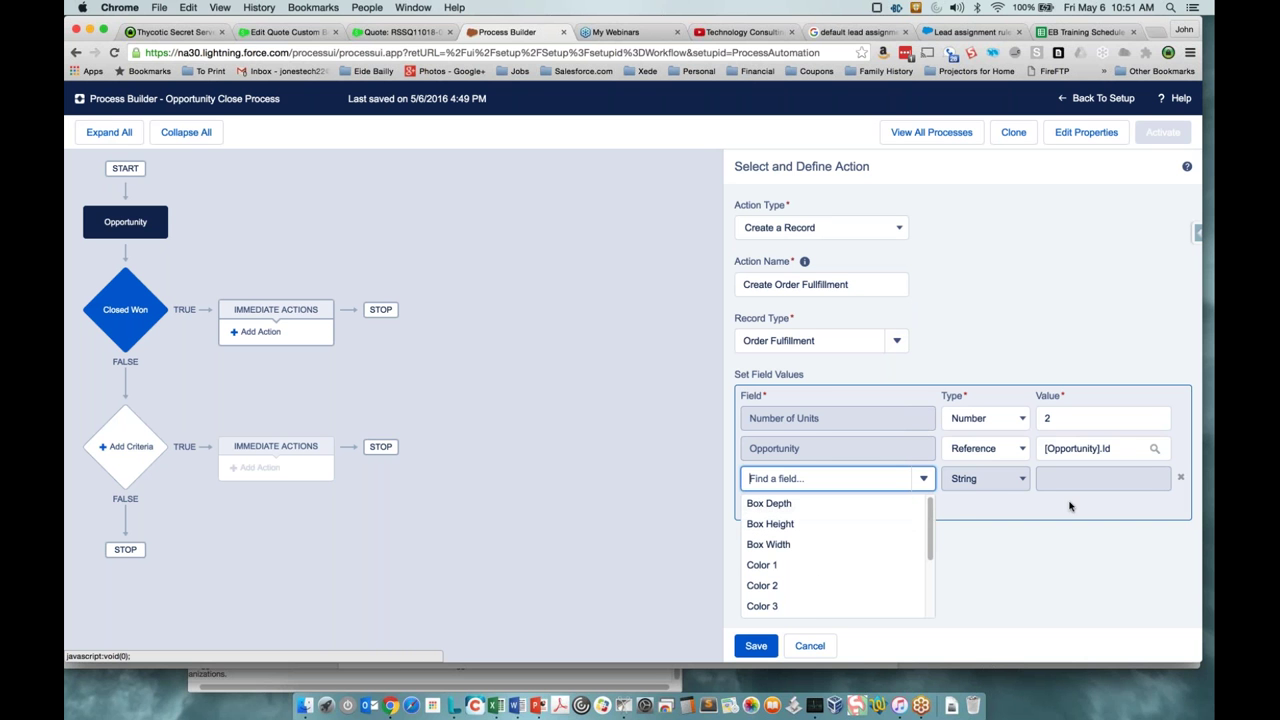
click(875, 441)
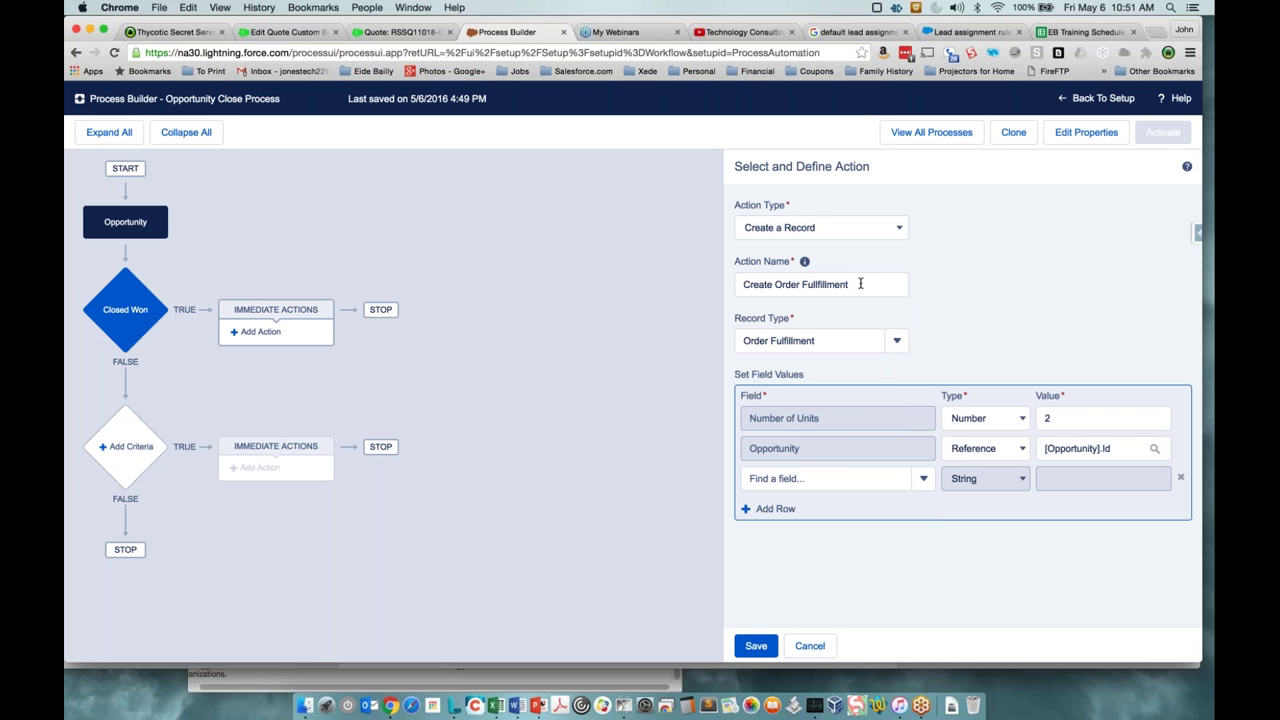
click(849, 479)
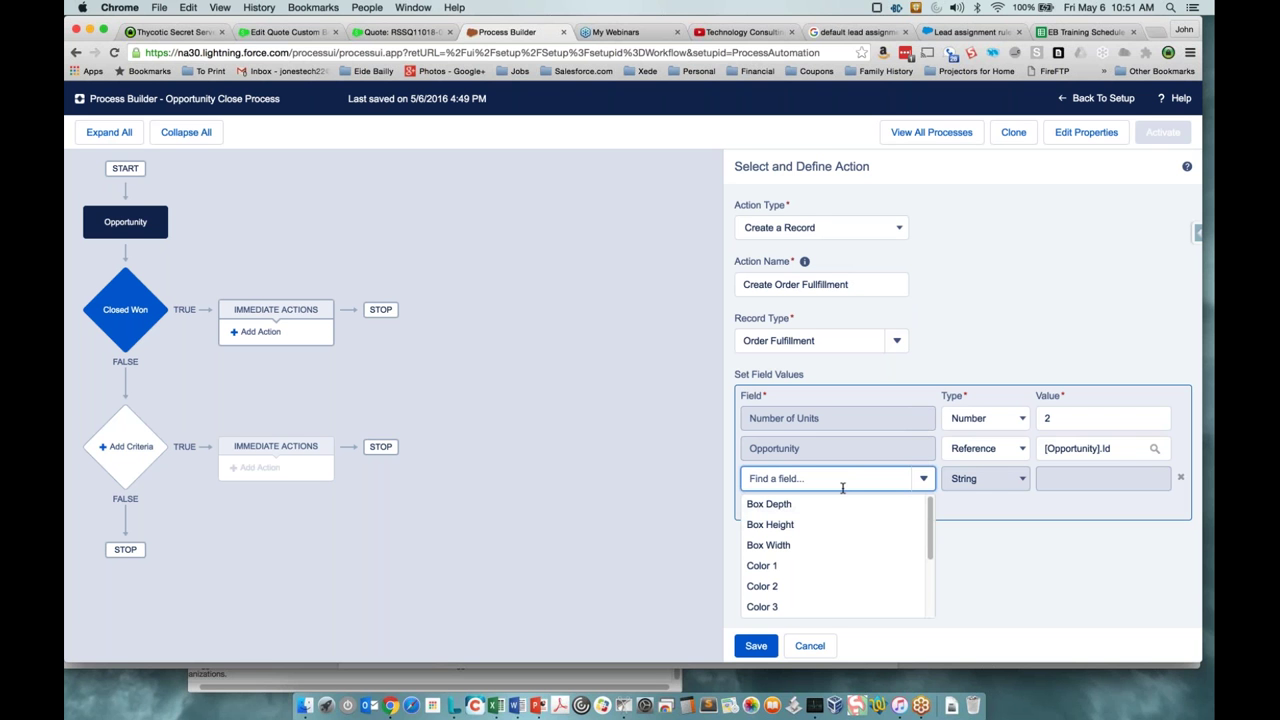
scroll(817, 566, down, 2)
click(813, 545)
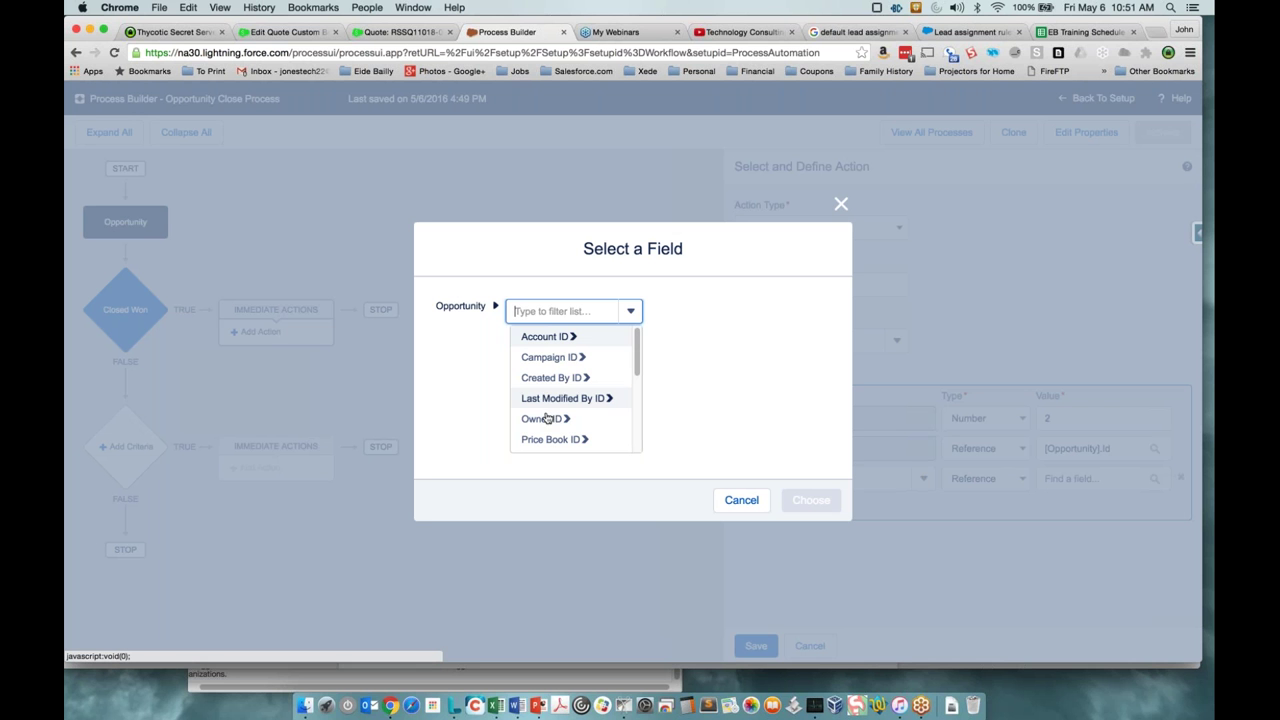
Step: Set Owner ID to reference [Opportunity].Owner.Id and save the action
click(547, 418)
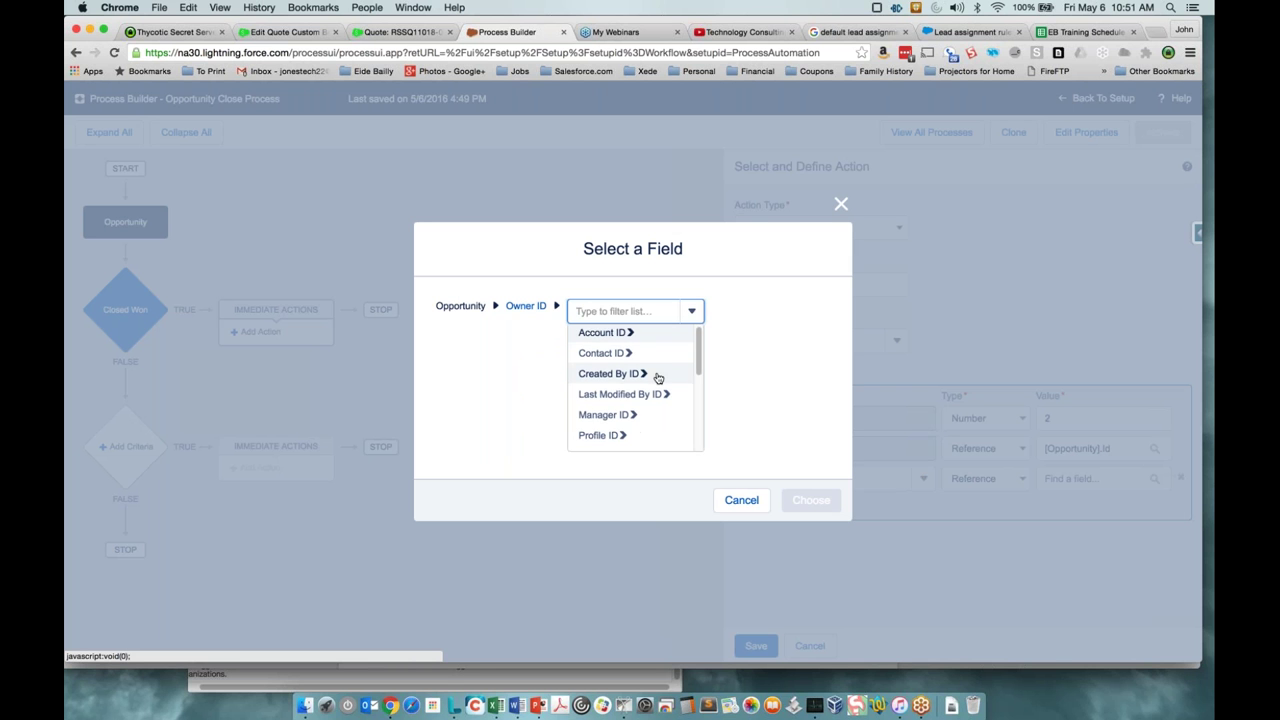
scroll(658, 377, down, 4)
scroll(658, 377, down, 5)
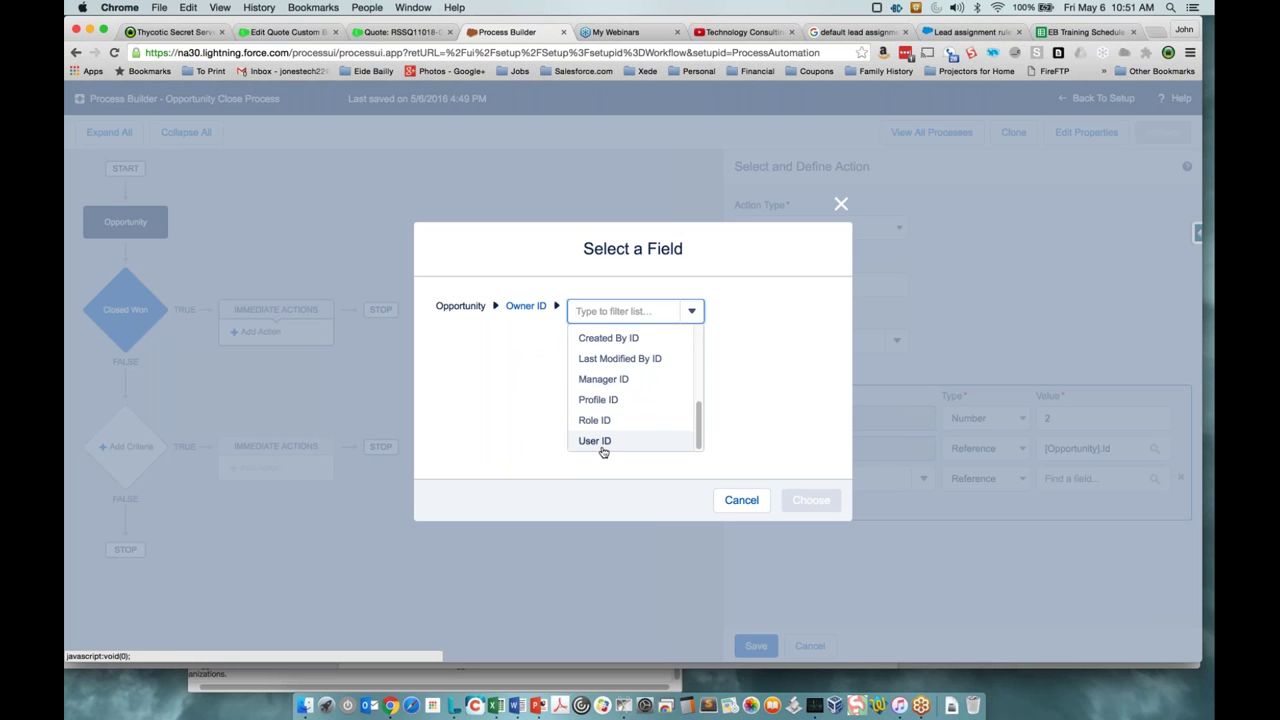
click(605, 442)
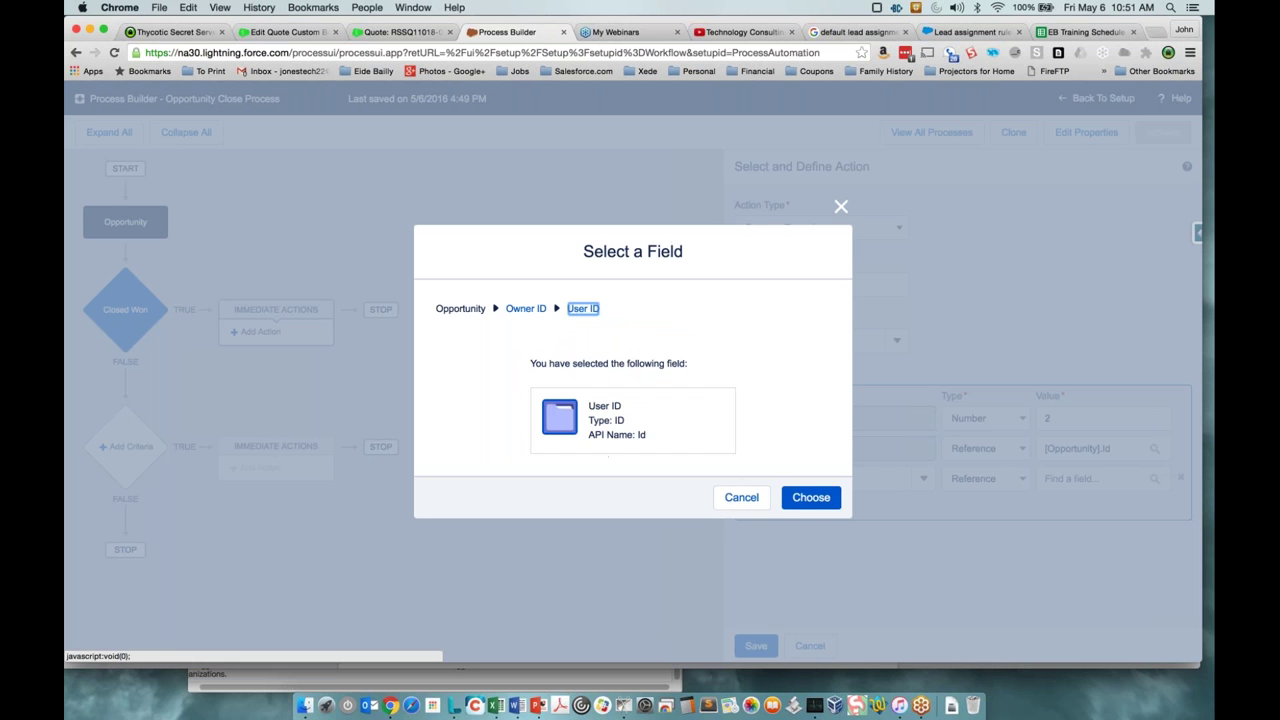
click(805, 499)
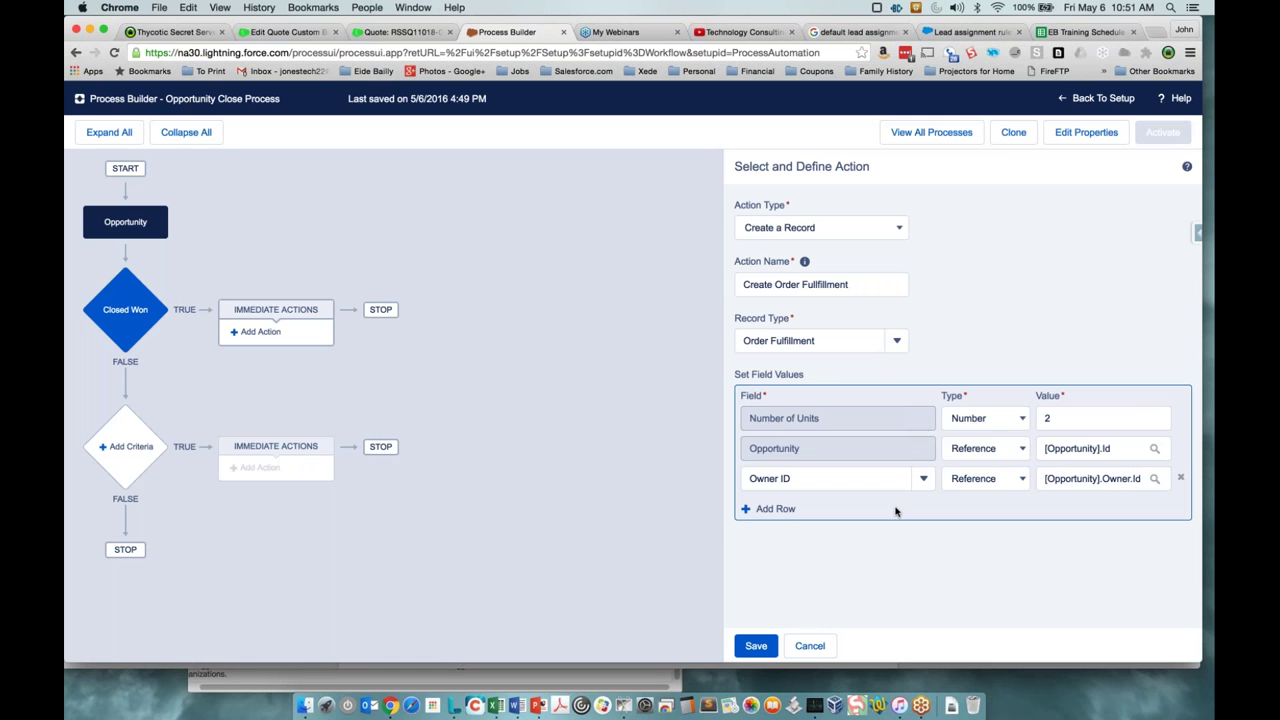
click(756, 645)
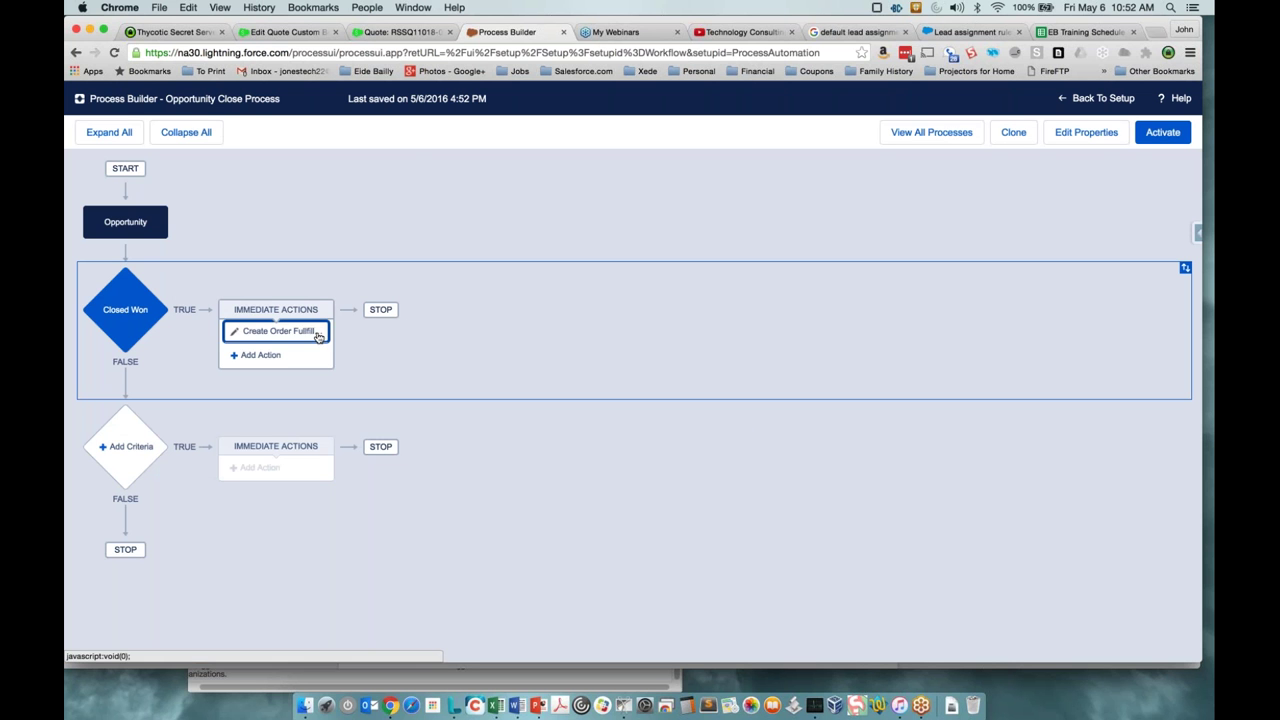
Step: Start a new criteria node below Closed Won named 'Closed Lost'
click(141, 458)
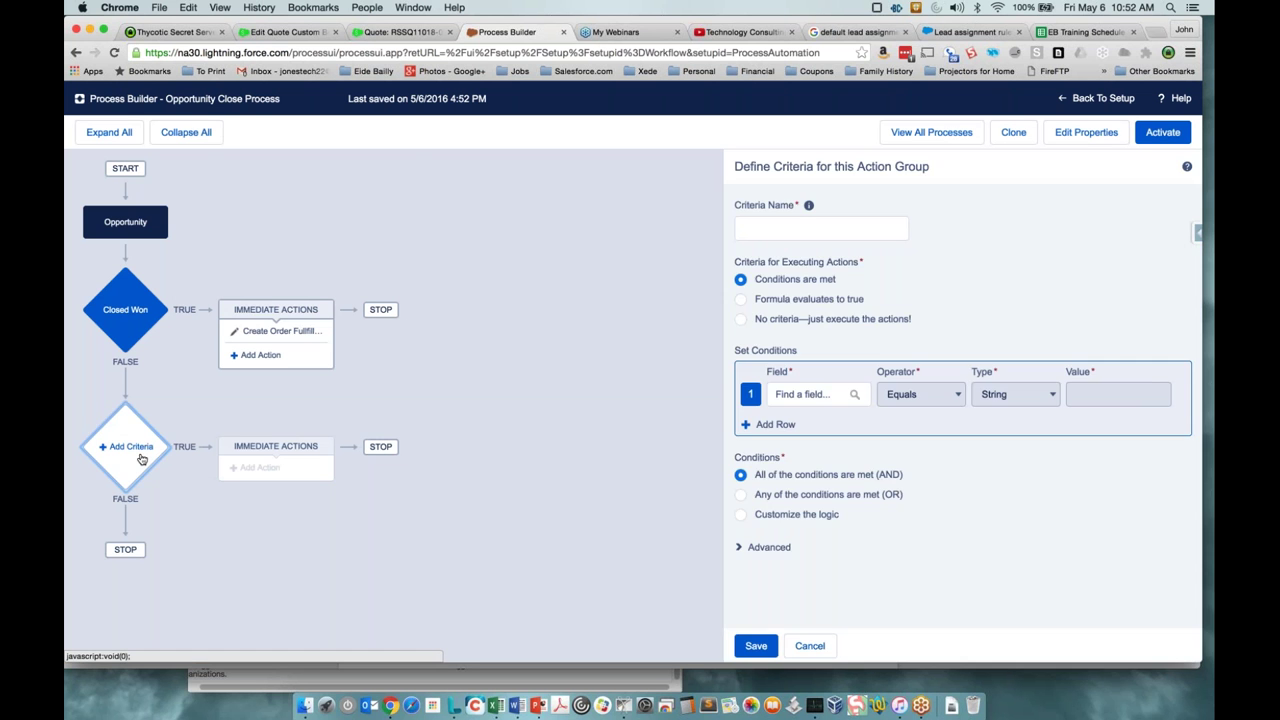
click(822, 229)
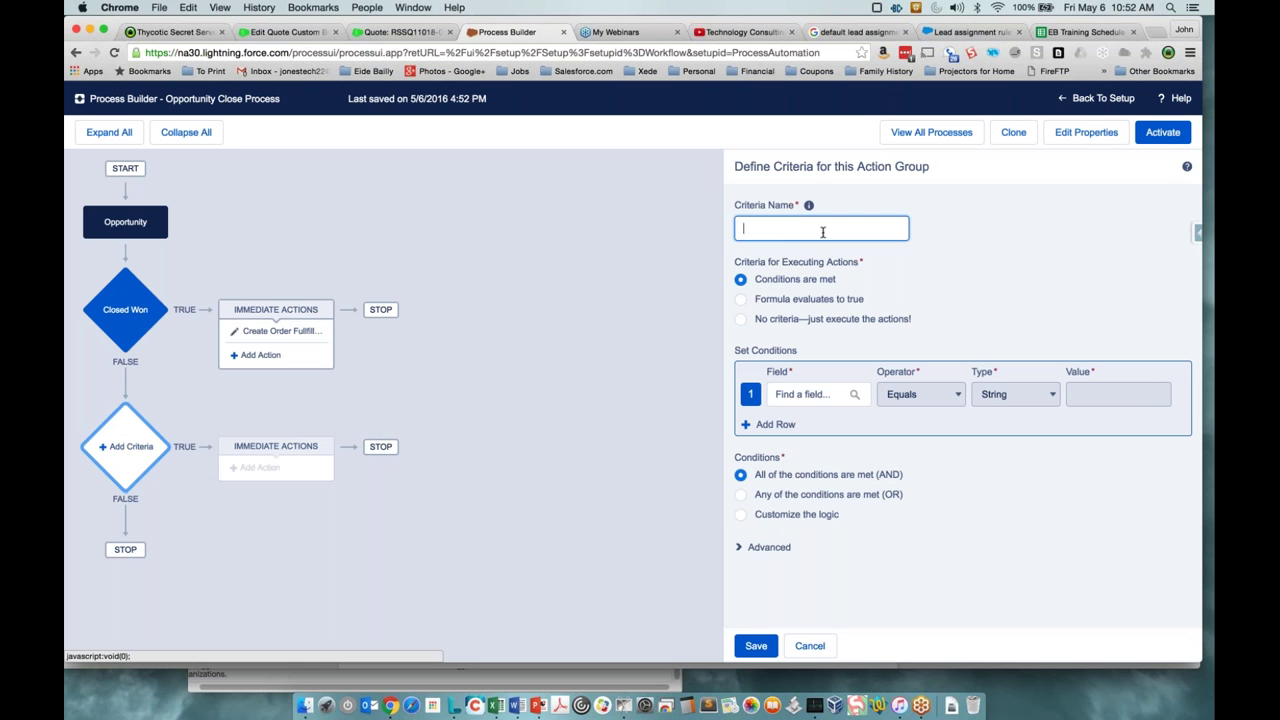
text(Closed Lost)
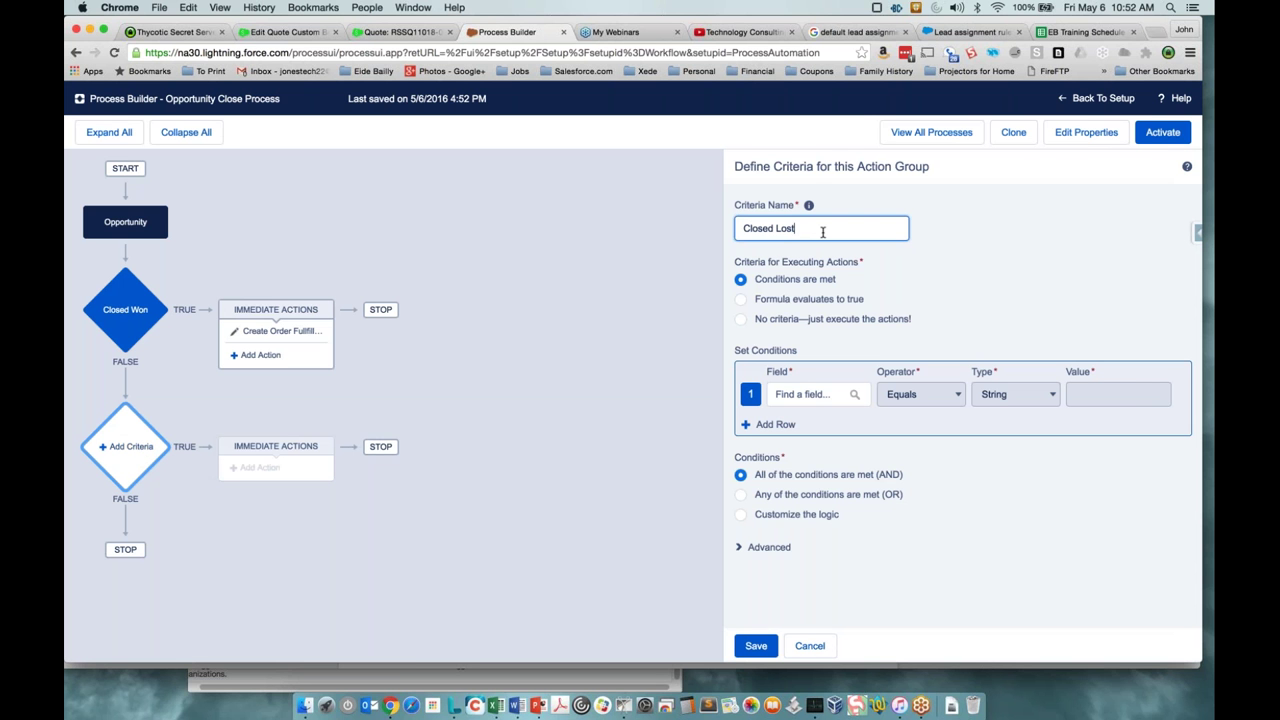
key(Tab)
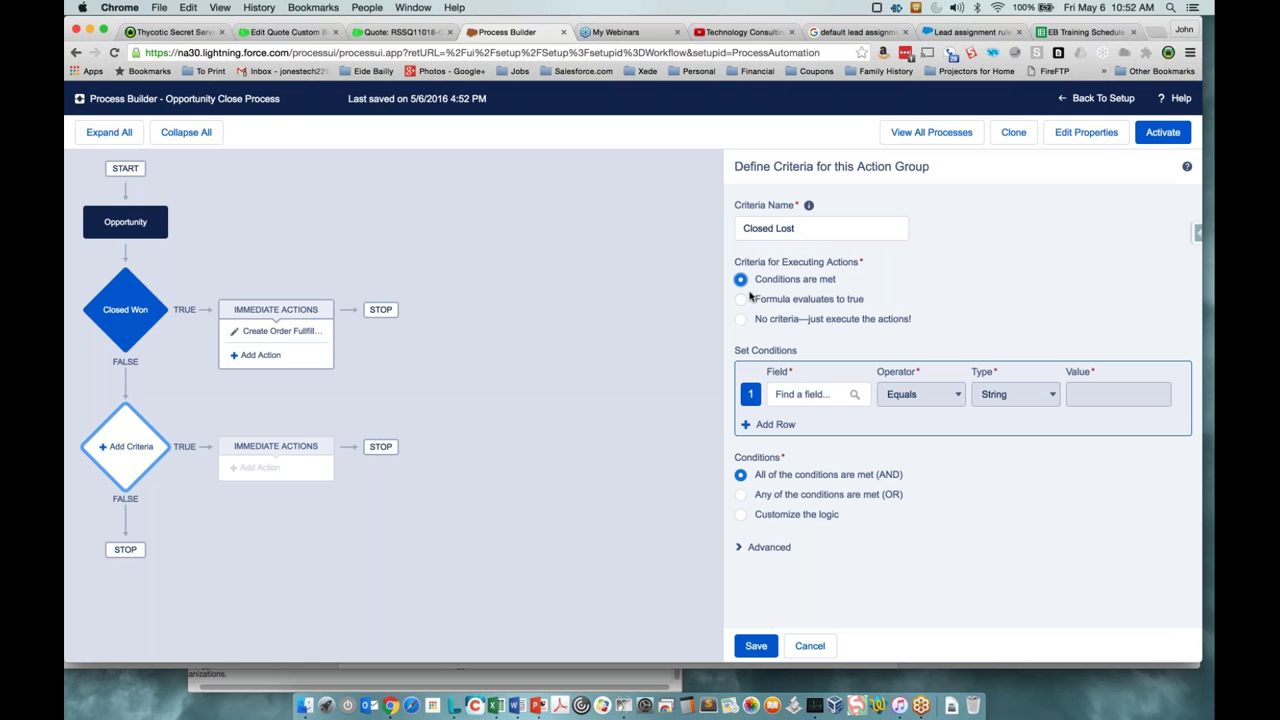
Step: Add the condition Stage equals Closed Lost and save the criteria
click(820, 396)
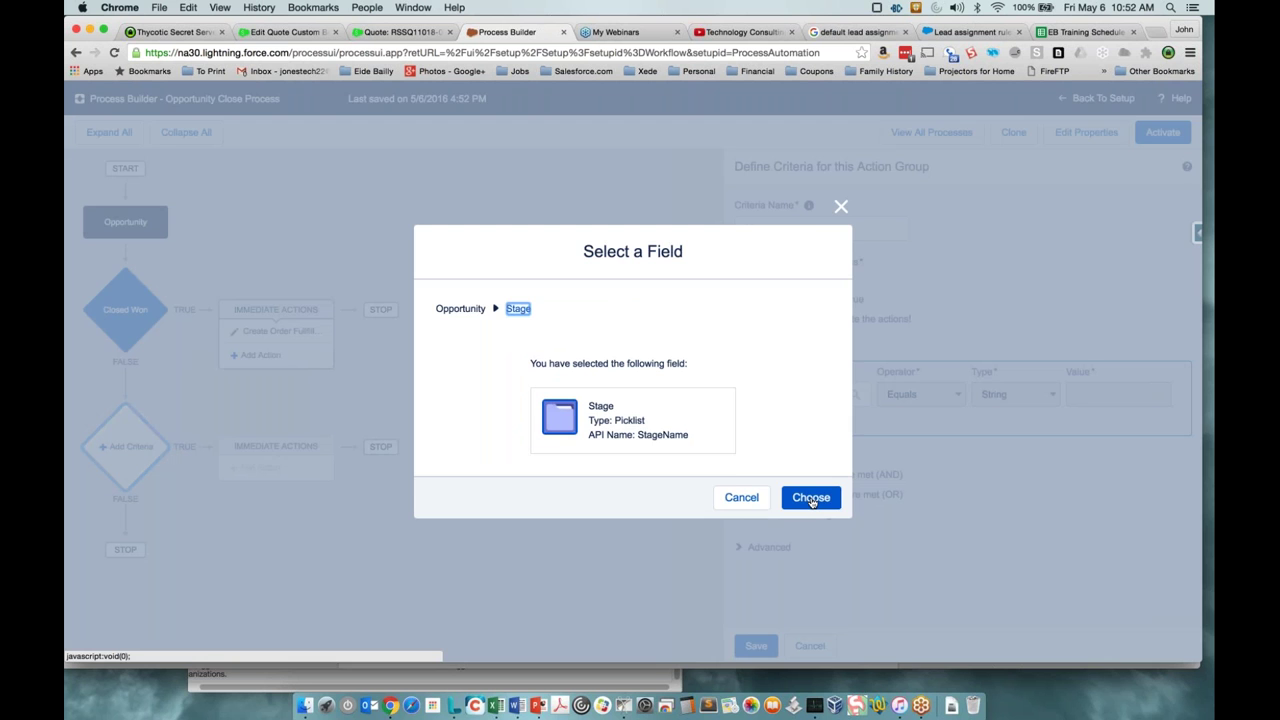
click(812, 498)
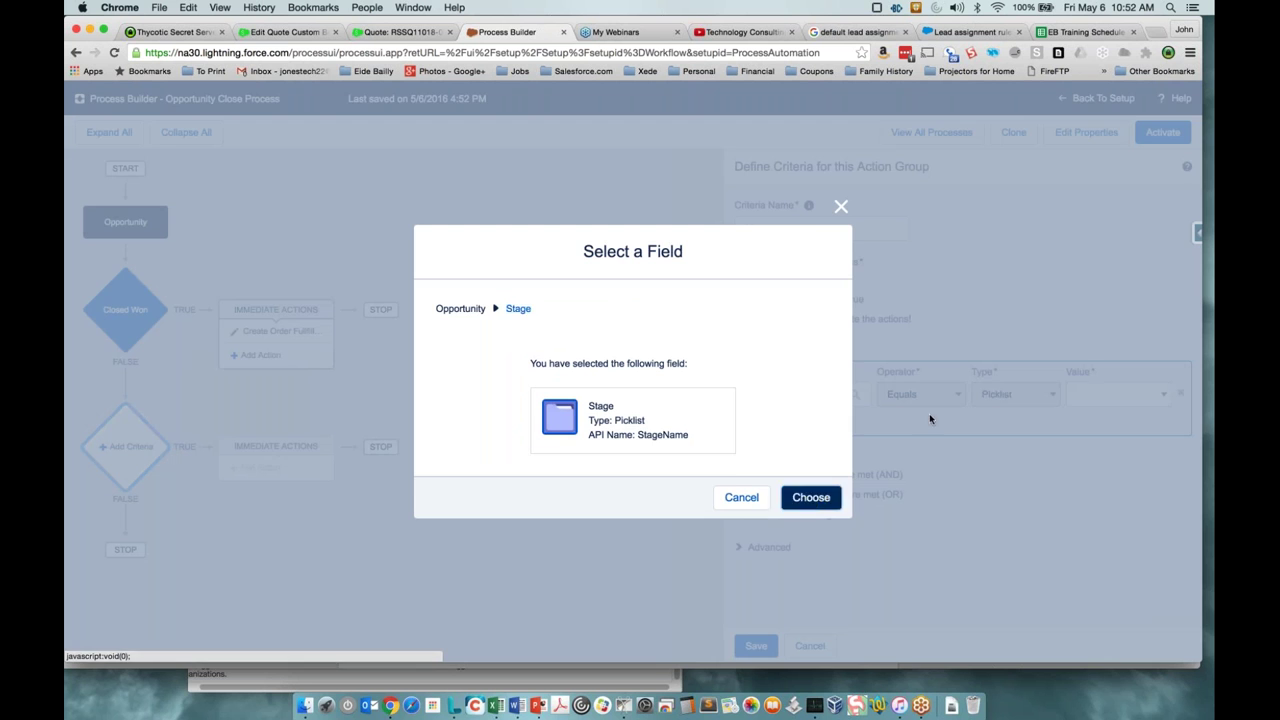
click(1112, 396)
click(1110, 525)
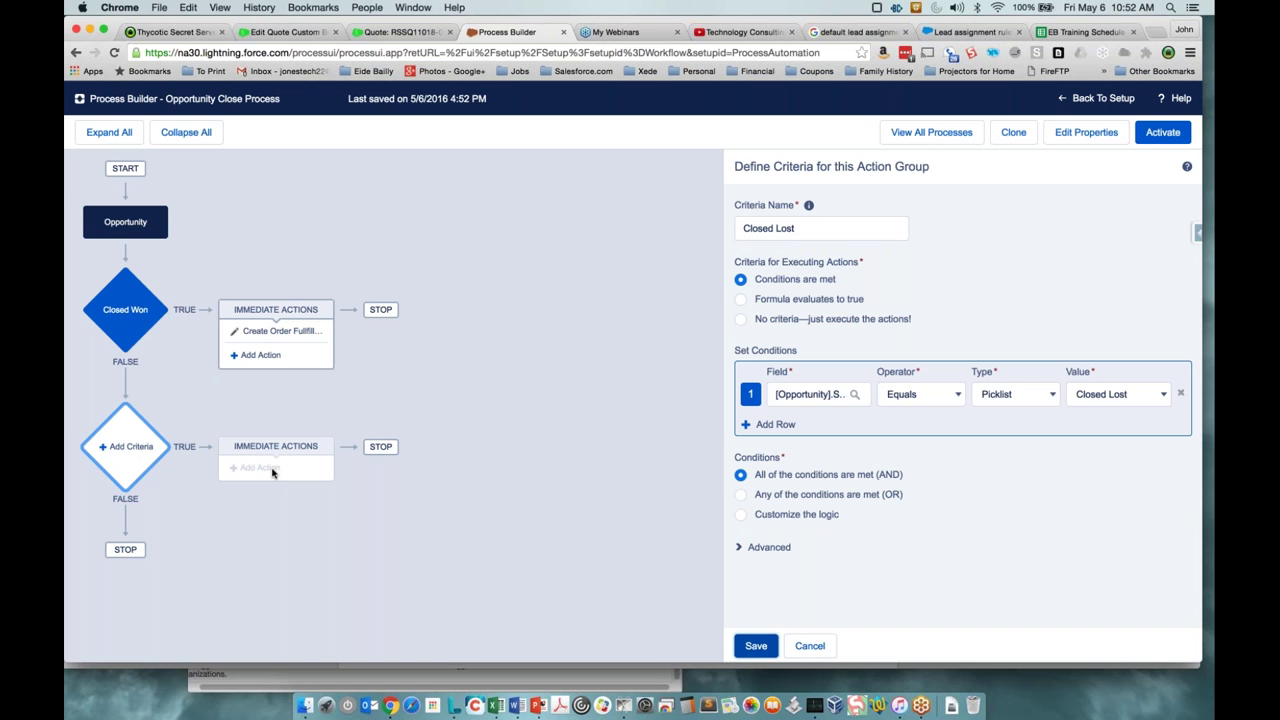
key(Return)
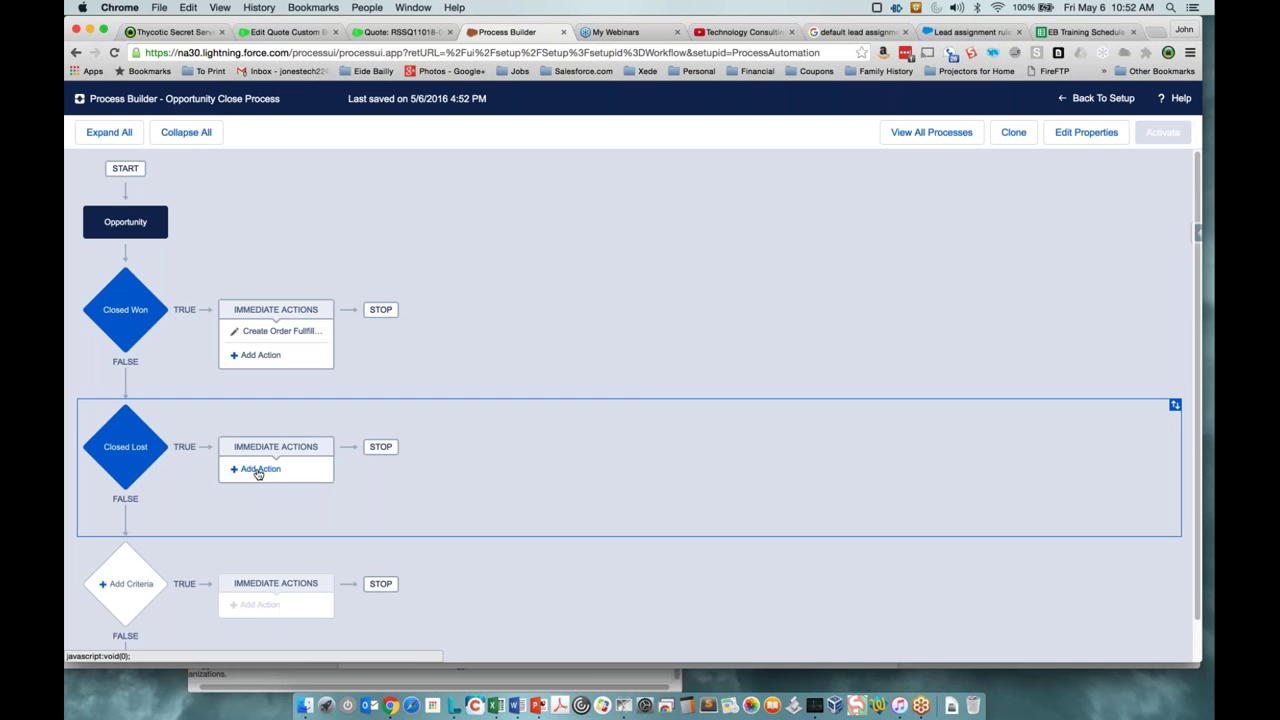
click(258, 470)
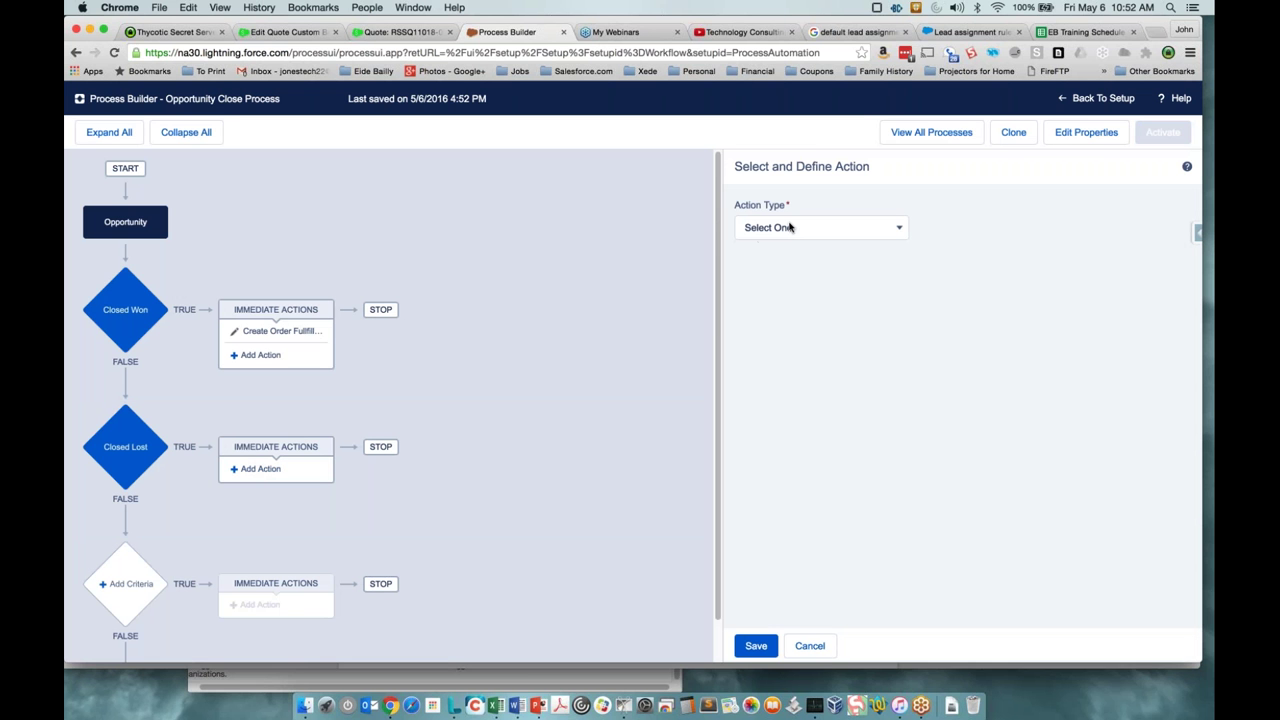
Step: Start an Email Alerts action named 'Email Sales Manager of Closed Lost O' and search for an alert
click(783, 228)
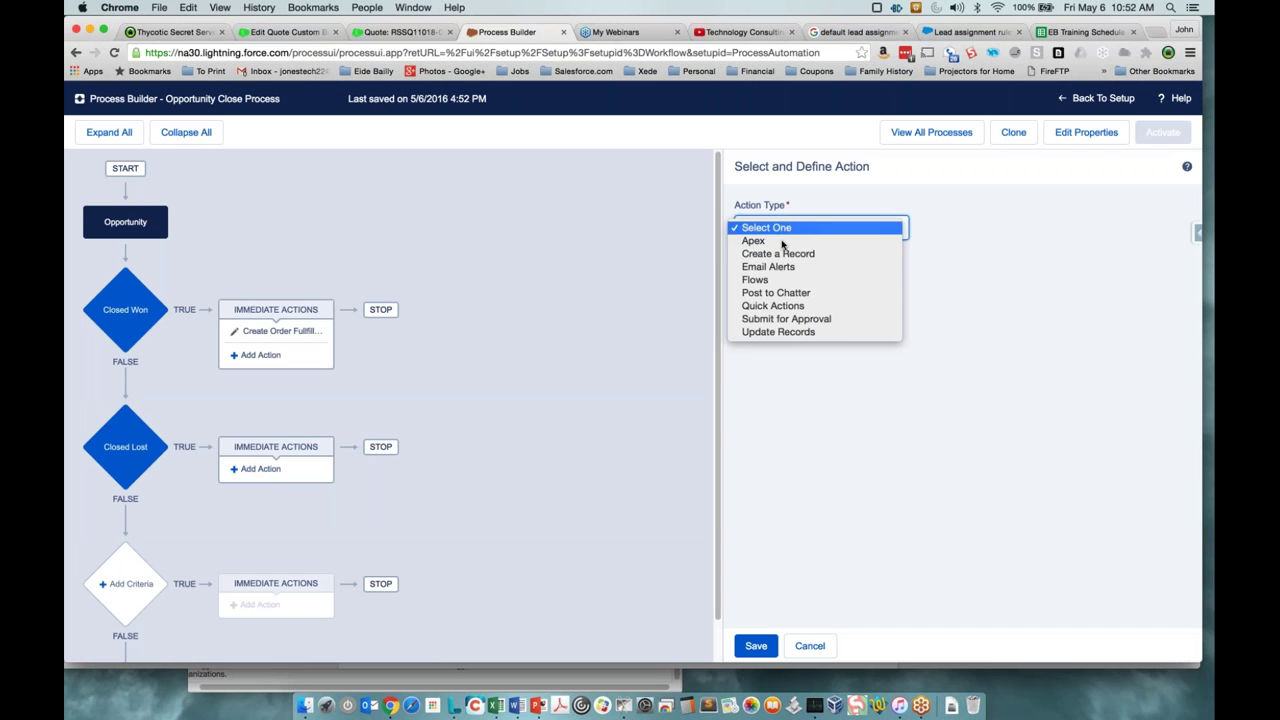
click(784, 266)
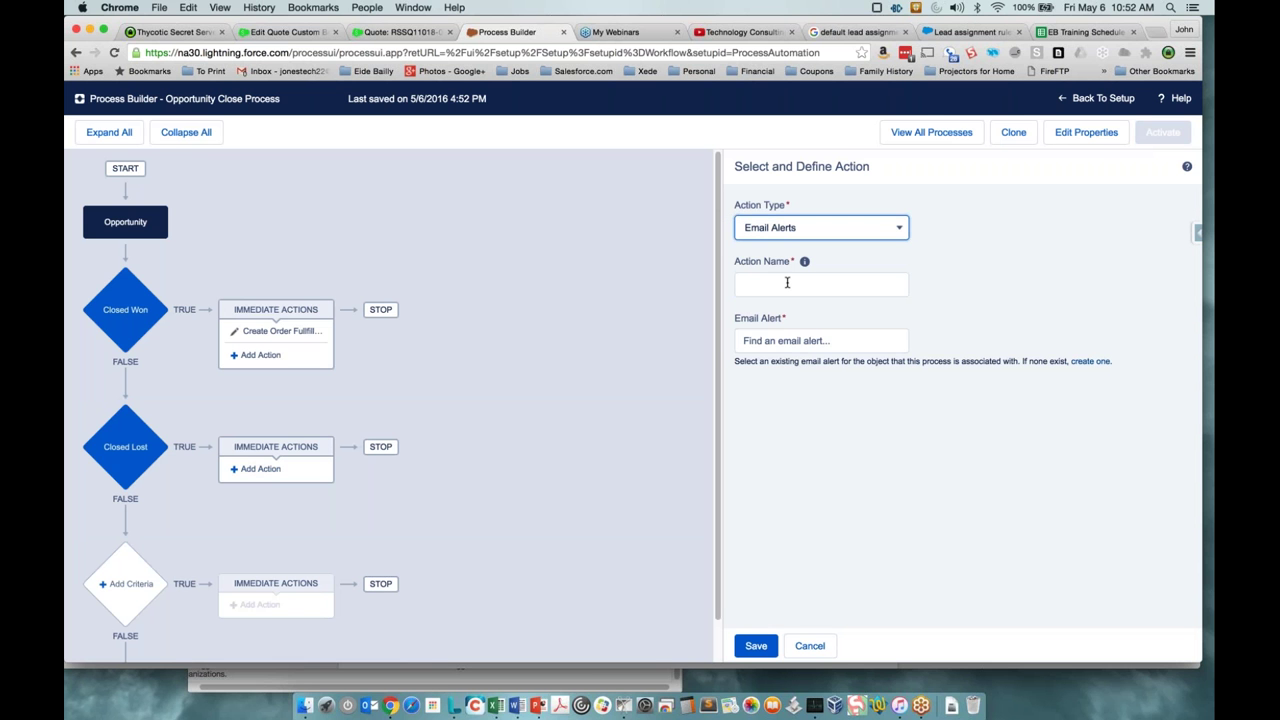
click(787, 283)
text(Email Sal)
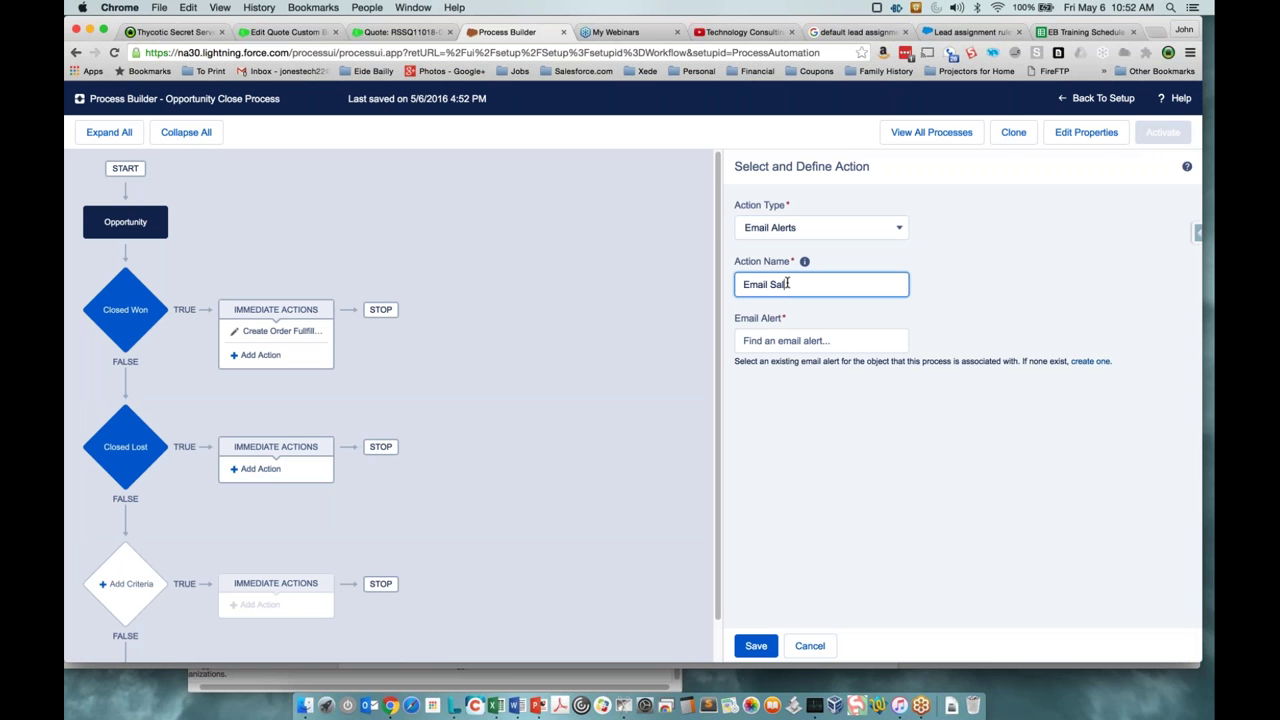
text(es Manager of Closed Lost O)
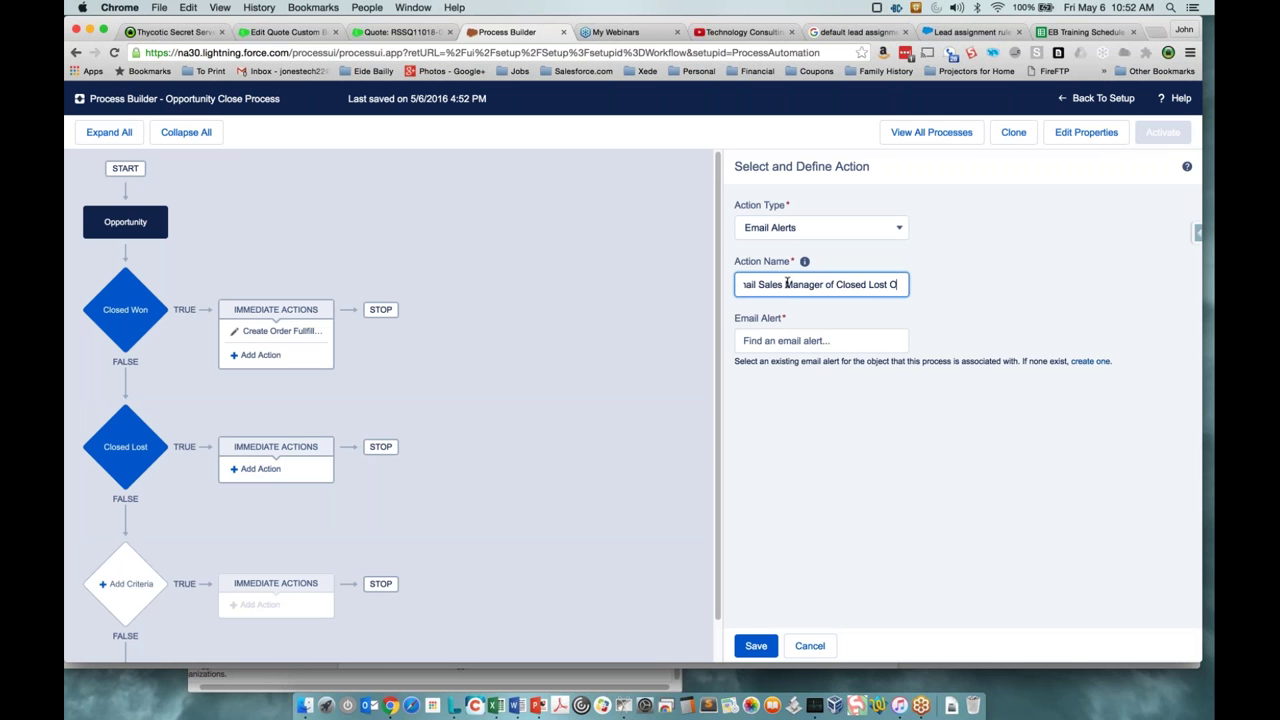
click(786, 341)
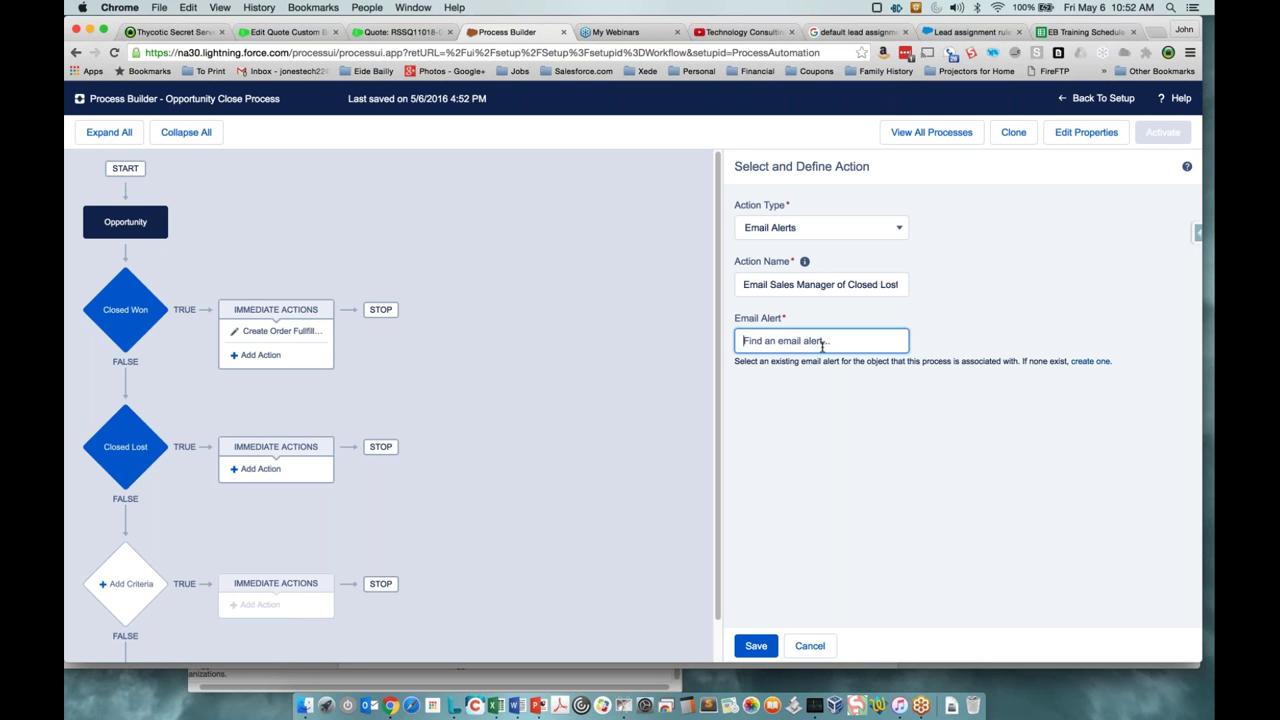
text(Ema)
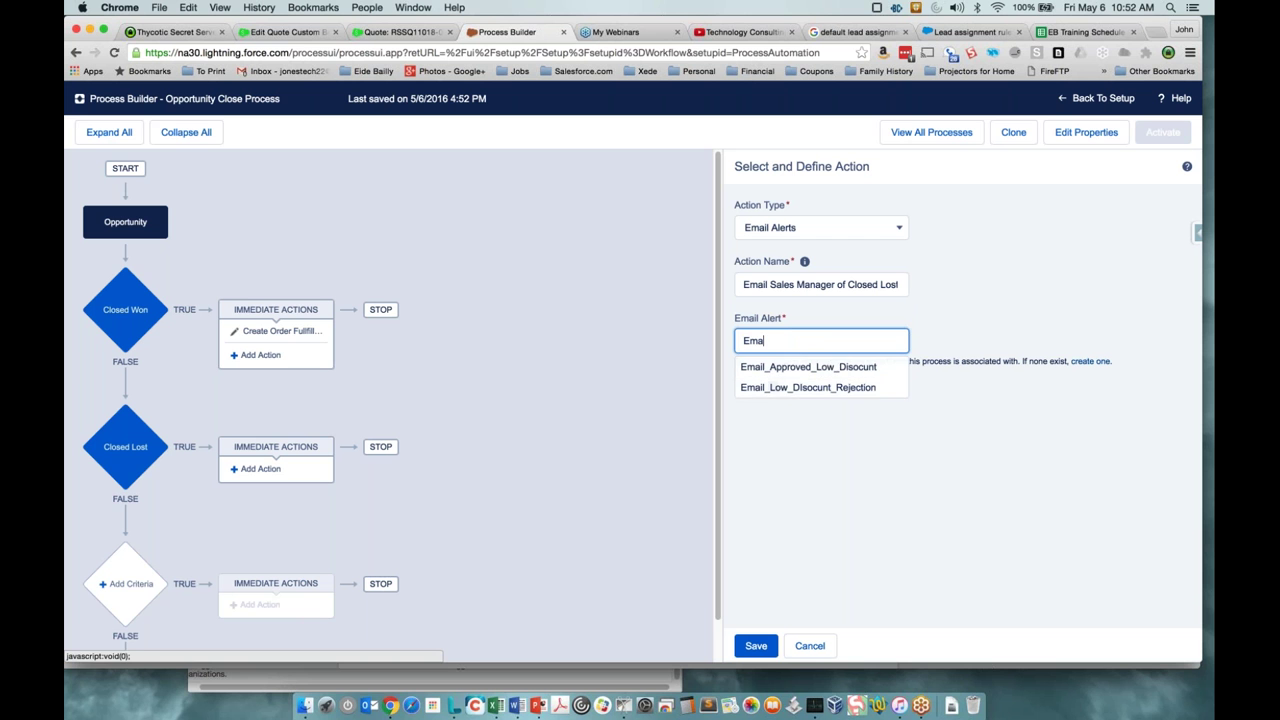
click(810, 394)
click(790, 342)
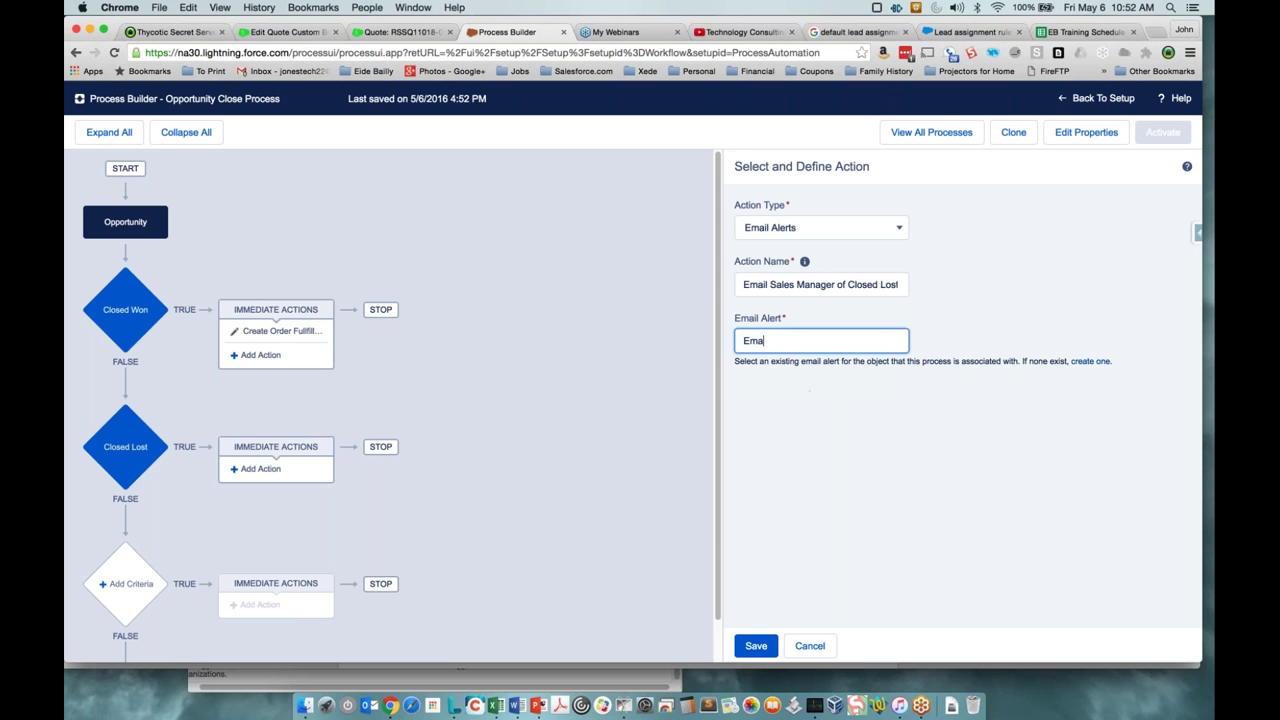
key(BackSpace)
key(BackSpace)
key(BackSpace)
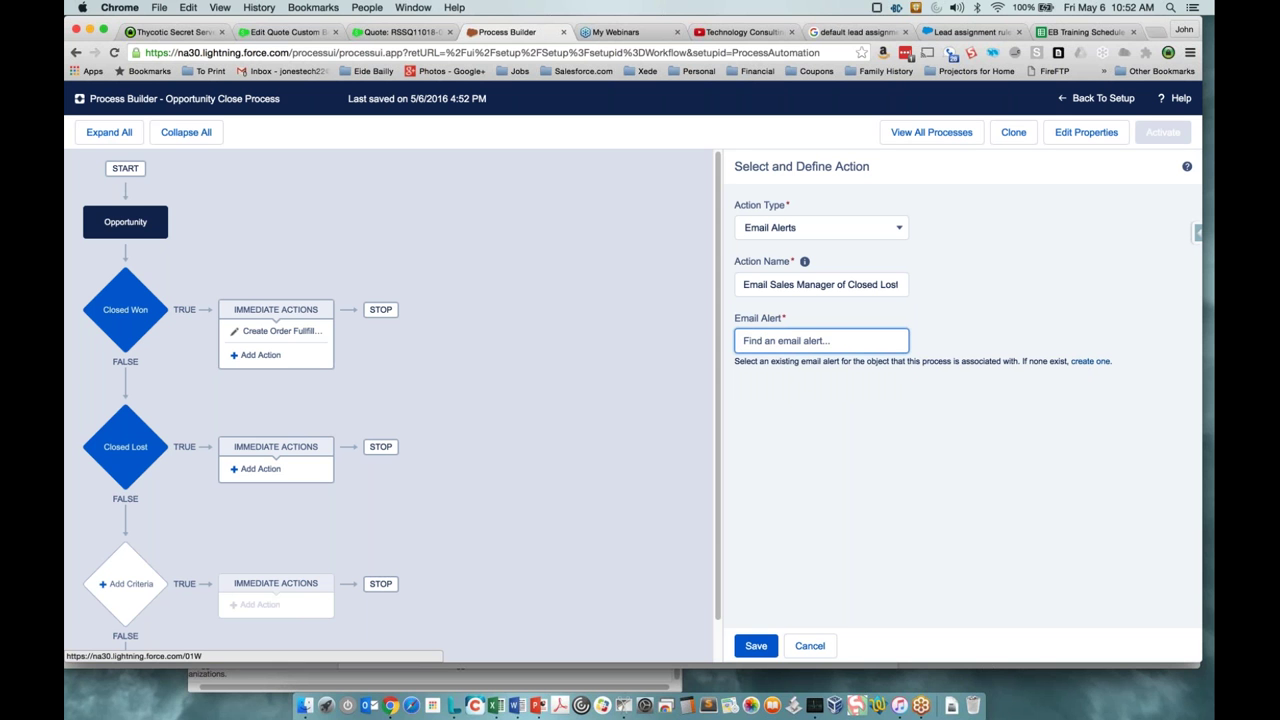
Step: Start a new email alert 'Email for Sales Manger on Closed Lost Opp' on the Opportunity object
click(1090, 361)
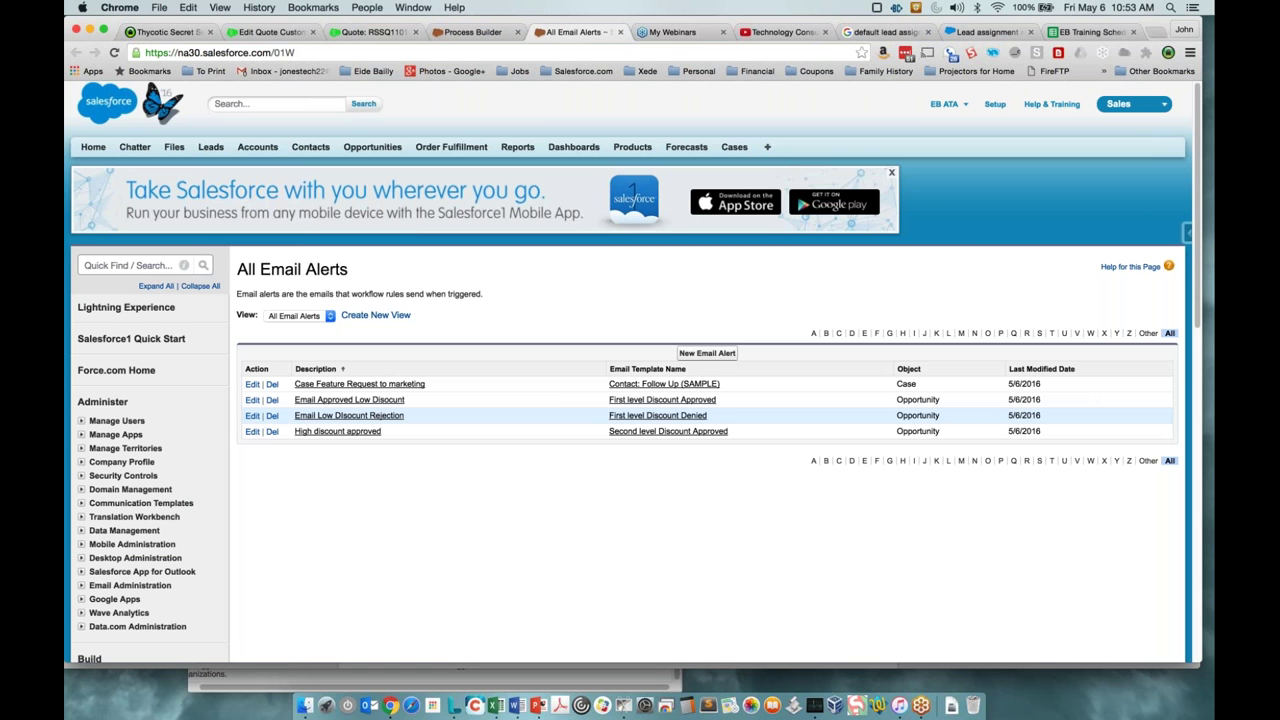
click(707, 353)
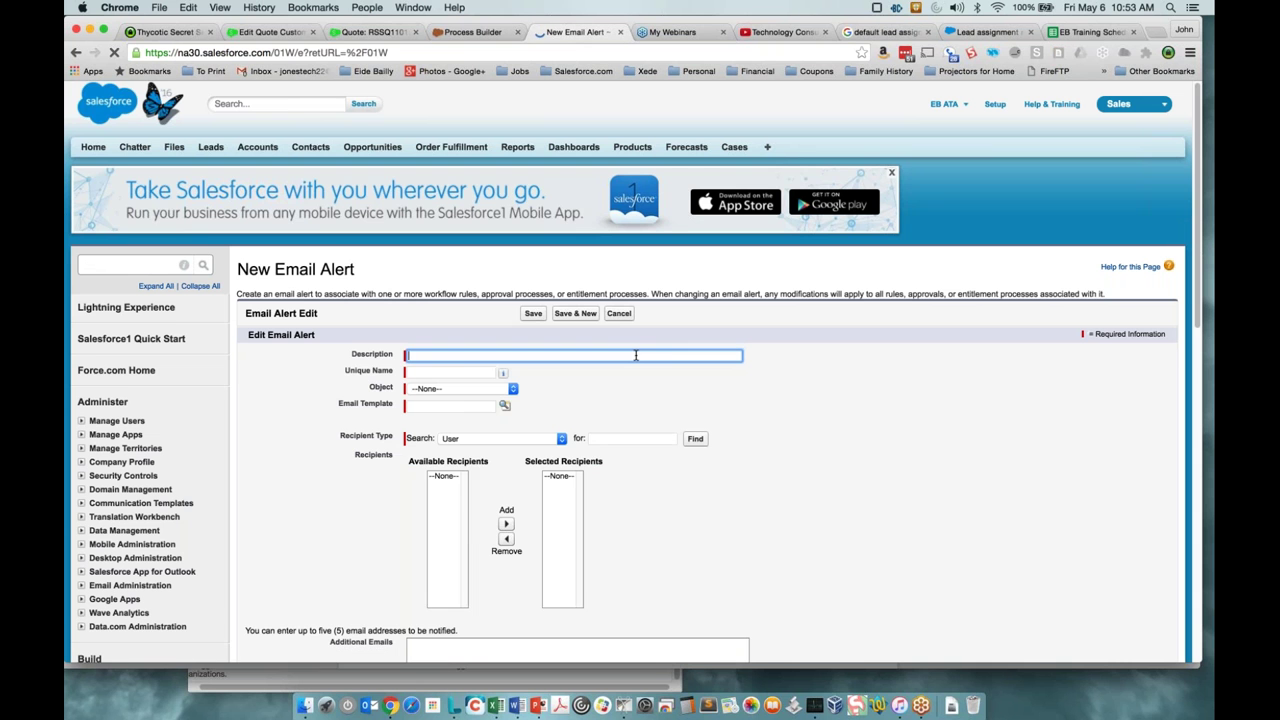
text(Email for Sales Manger on Clos)
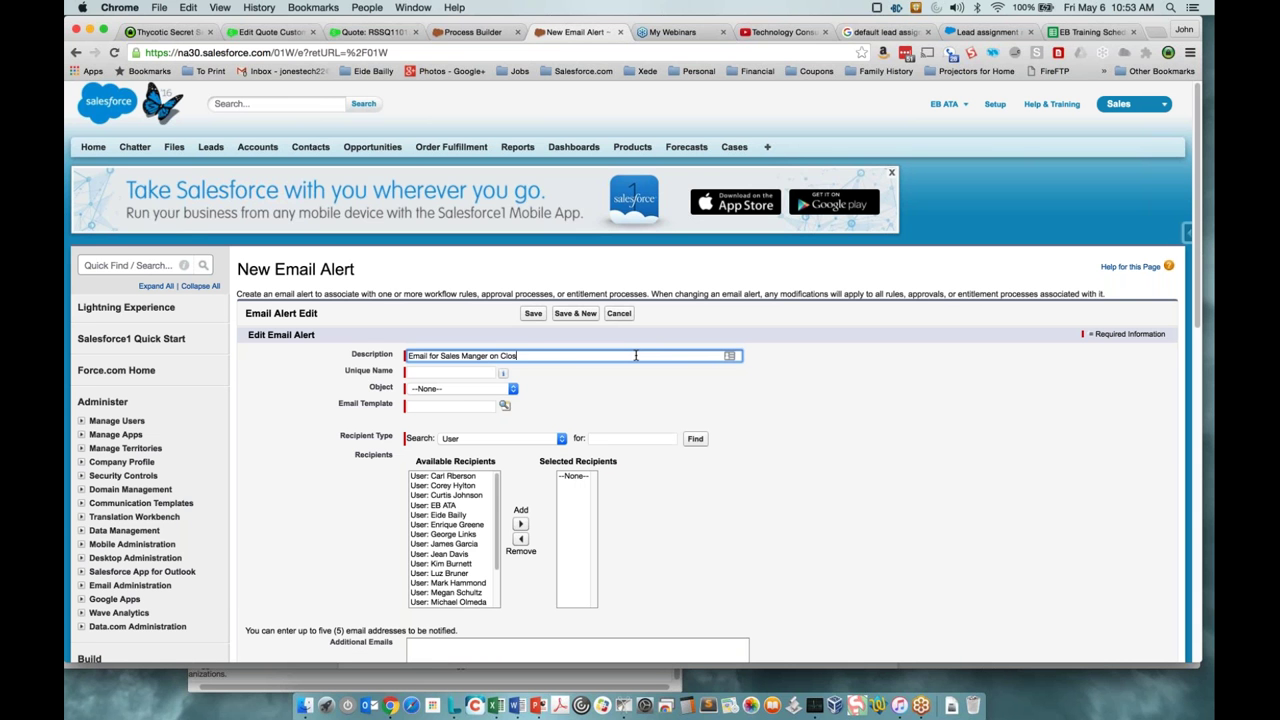
text(ed Lost Opp)
key(Tab)
key(Tab)
click(510, 390)
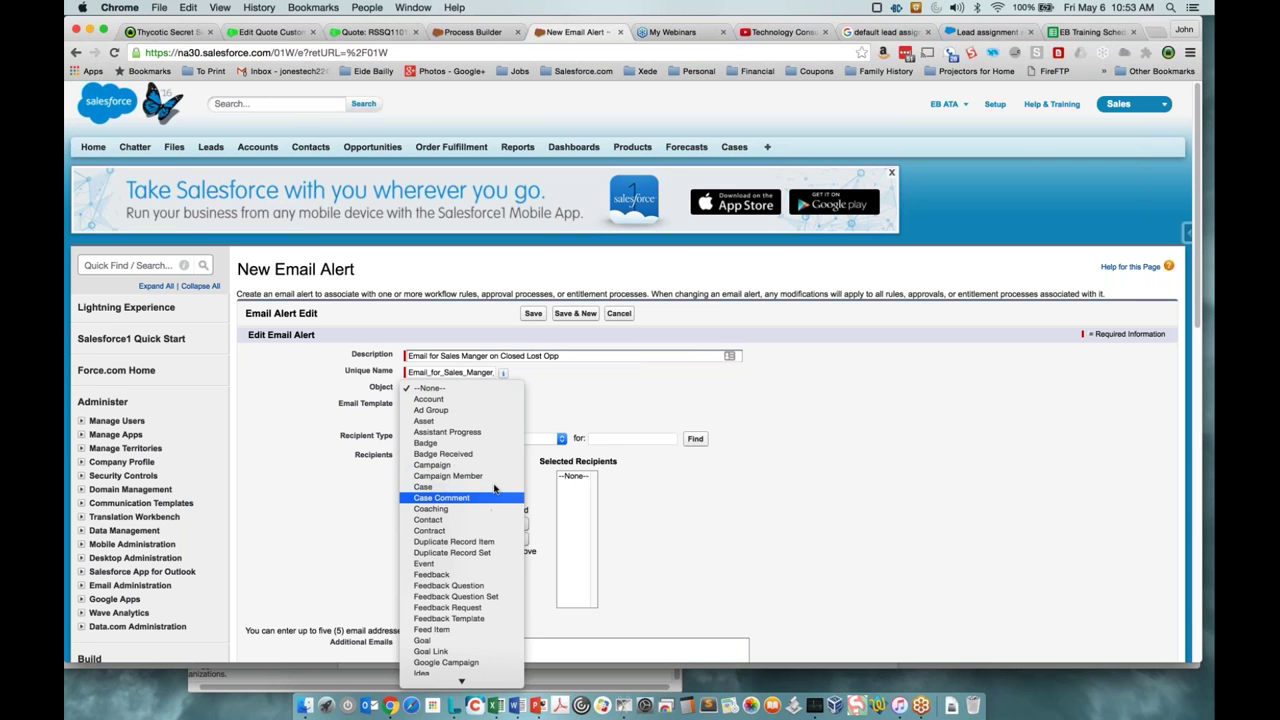
scroll(492, 507, down, 2)
scroll(492, 507, down, 8)
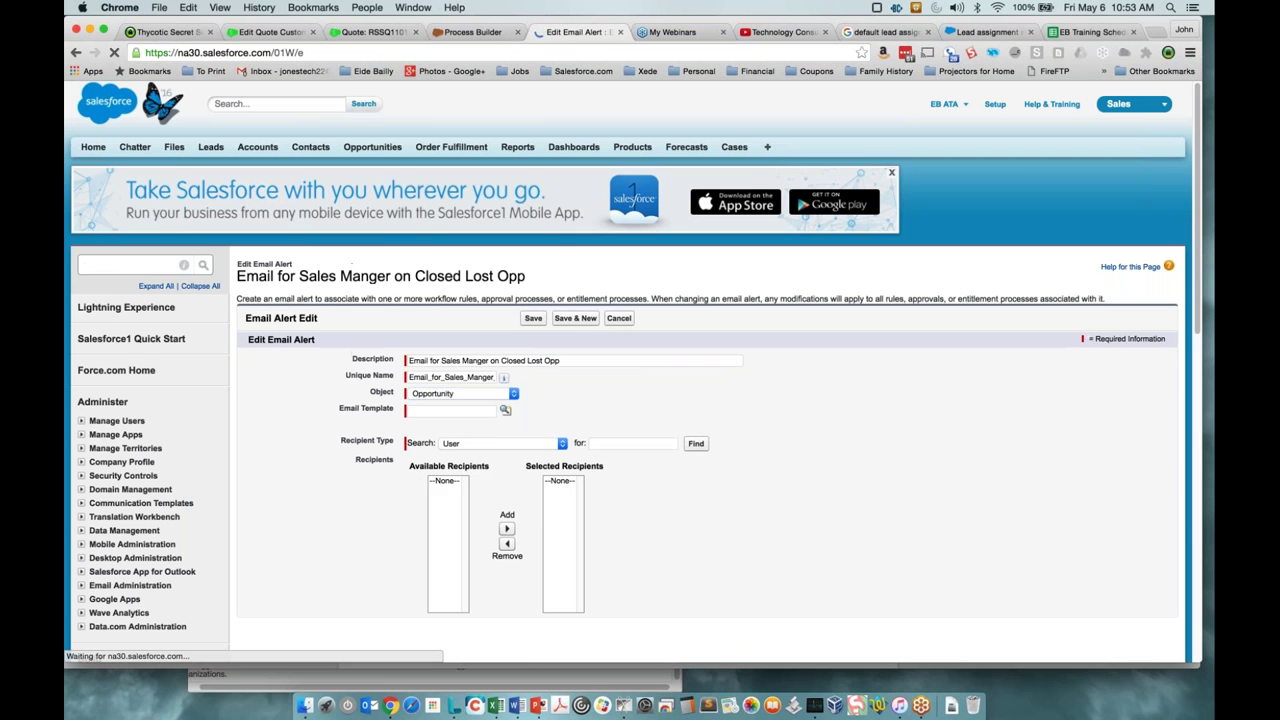
Step: Choose the SUPPORT Self-Service Reset Password (SAMPLE) email template for the alert
click(505, 413)
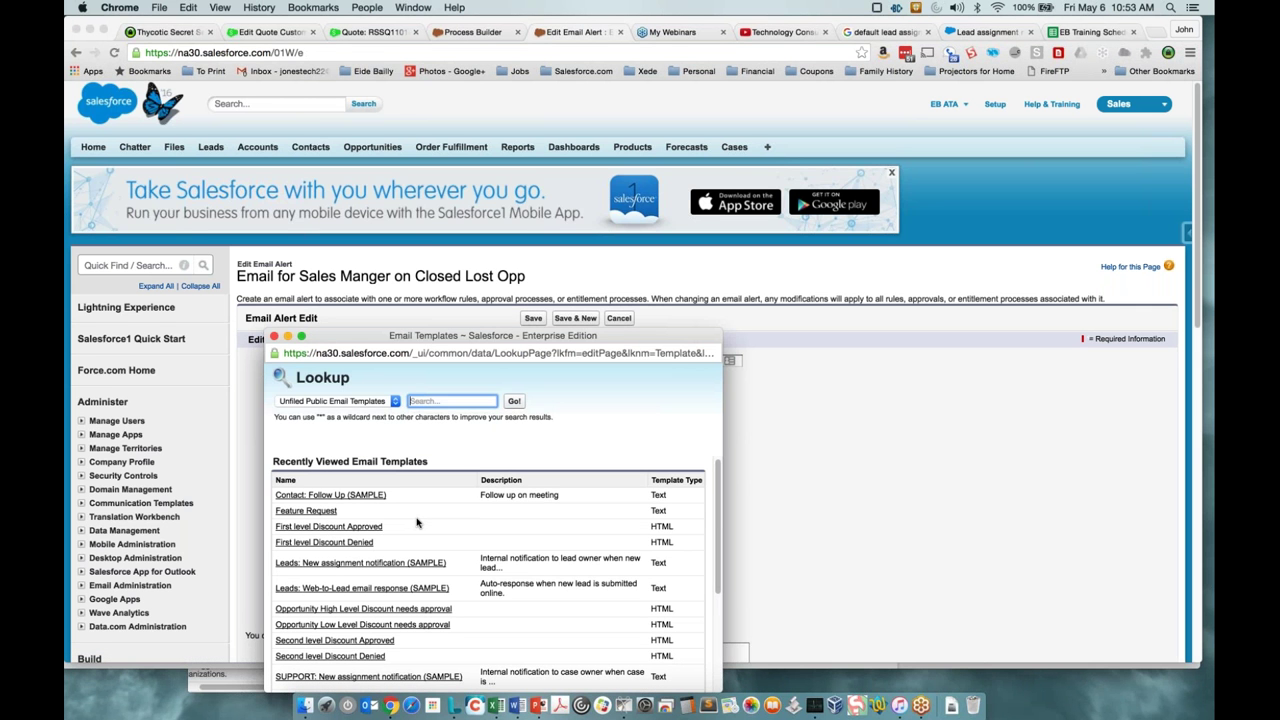
scroll(417, 522, down, 2)
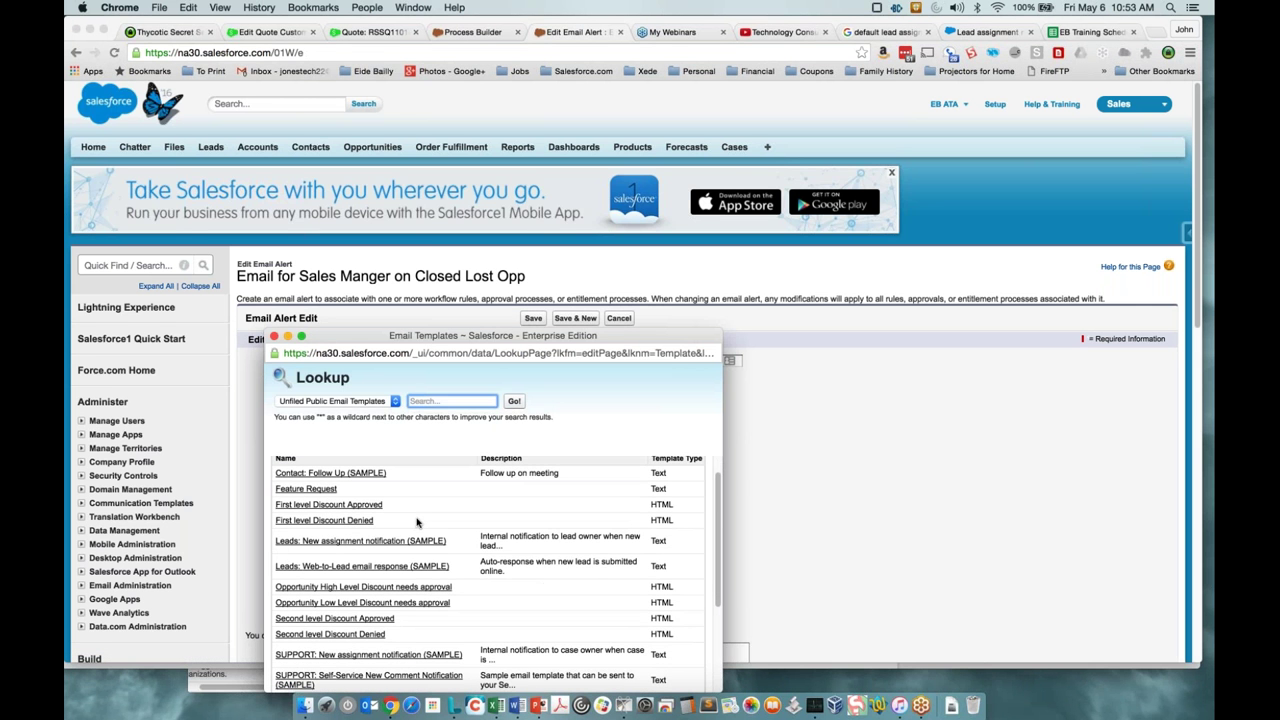
click(370, 668)
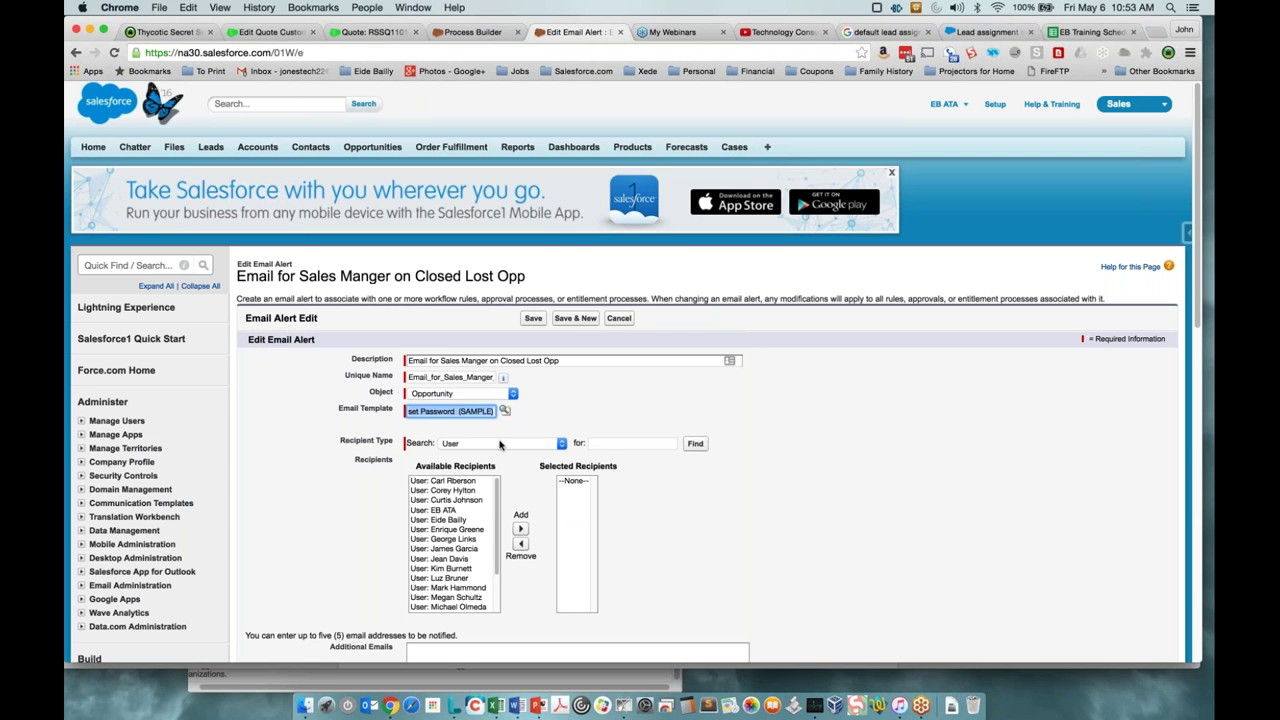
click(500, 443)
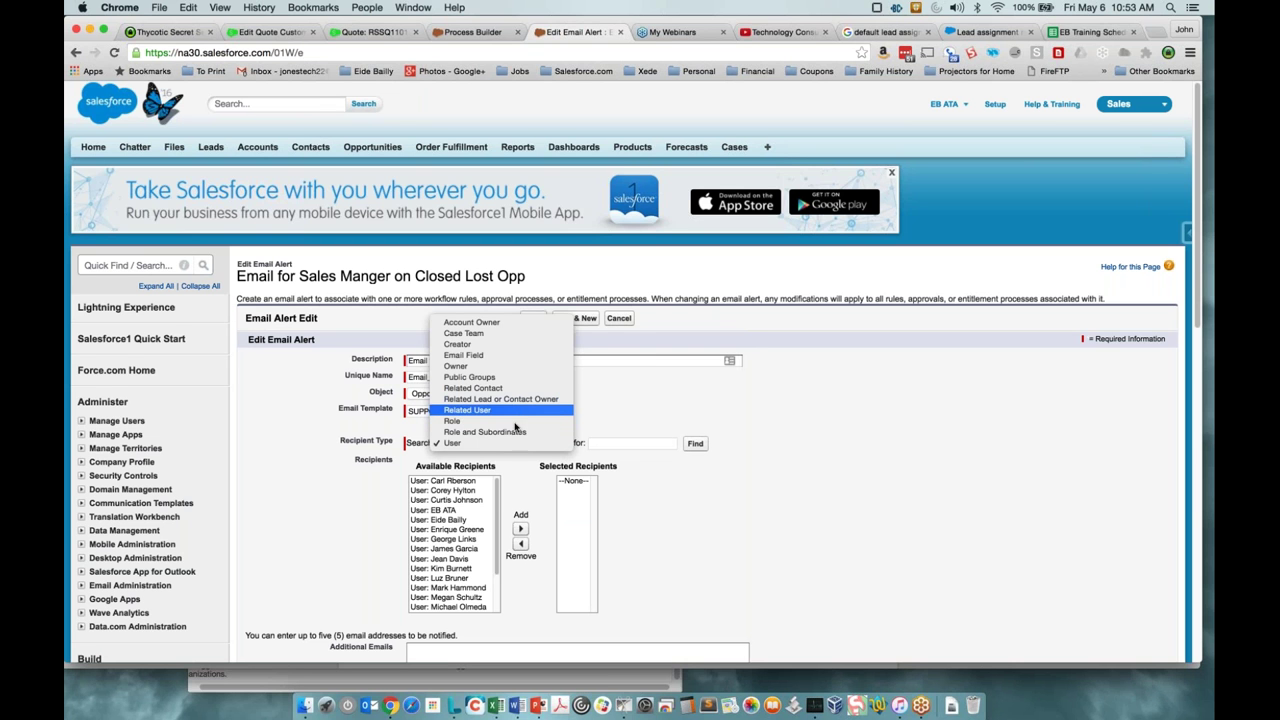
Step: Browse the Related User, Owner and Email Field recipient types for the alert
click(510, 411)
click(529, 441)
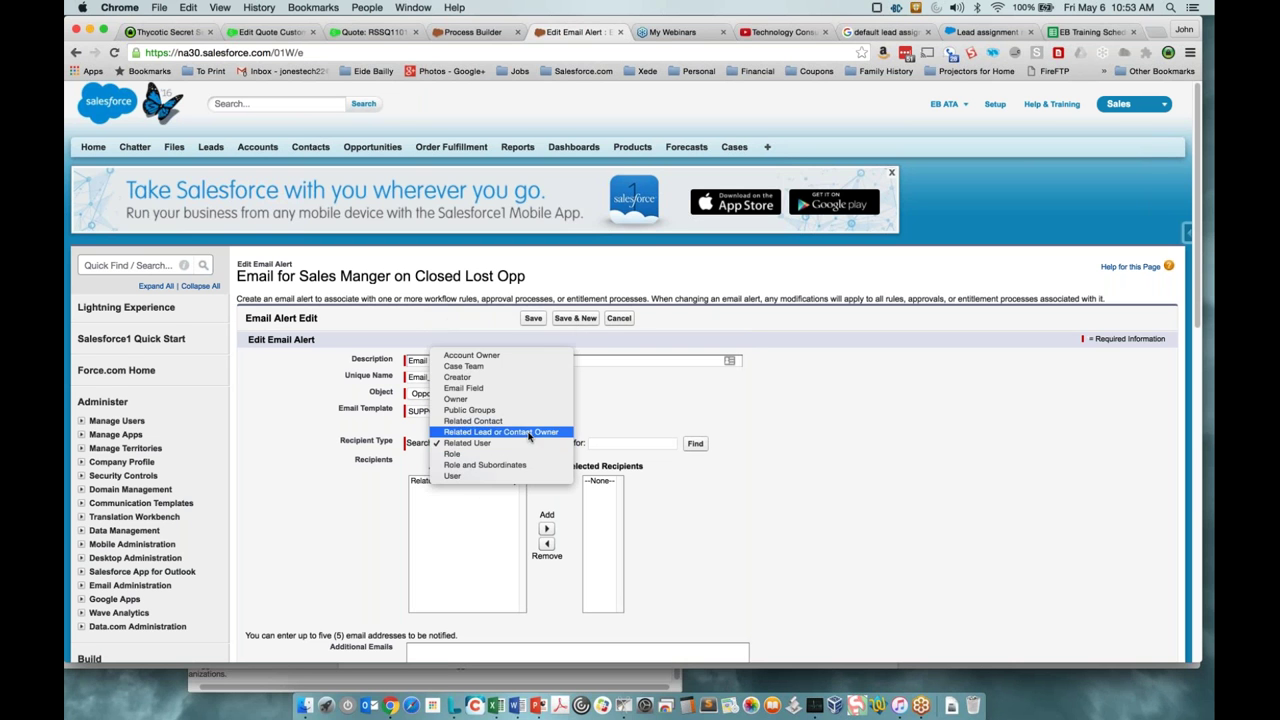
click(529, 432)
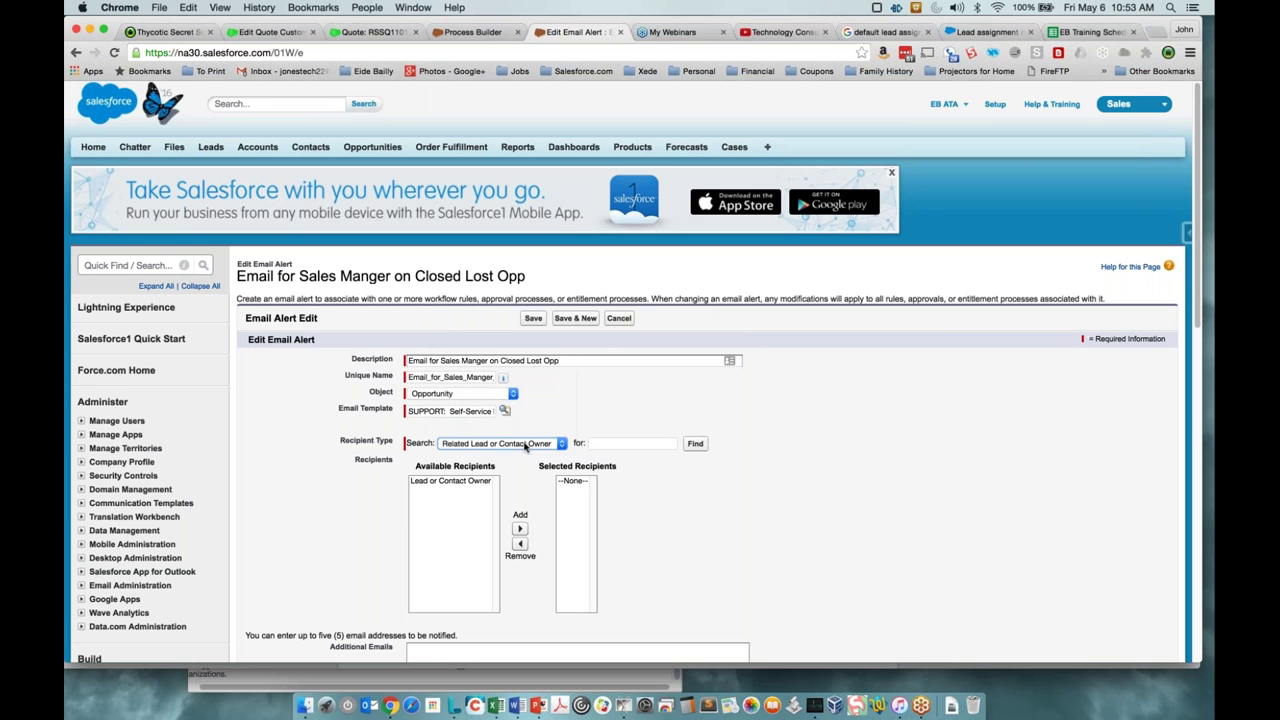
click(525, 446)
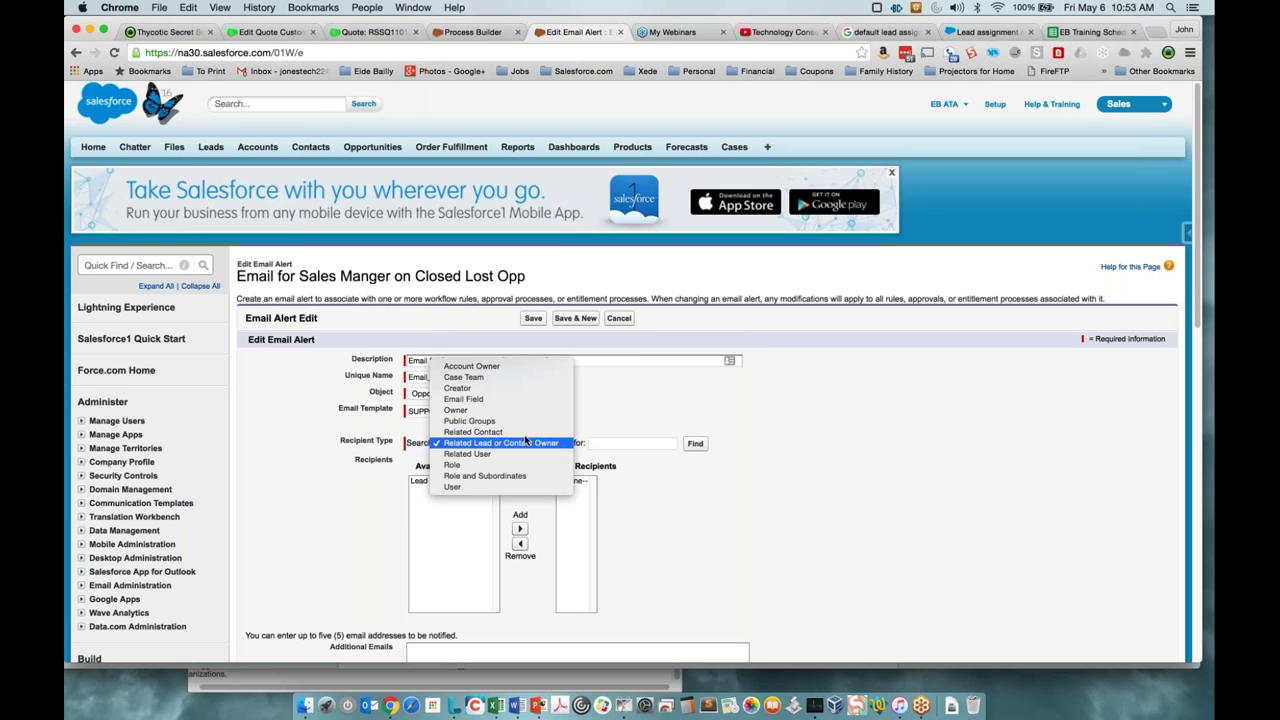
click(527, 400)
click(501, 446)
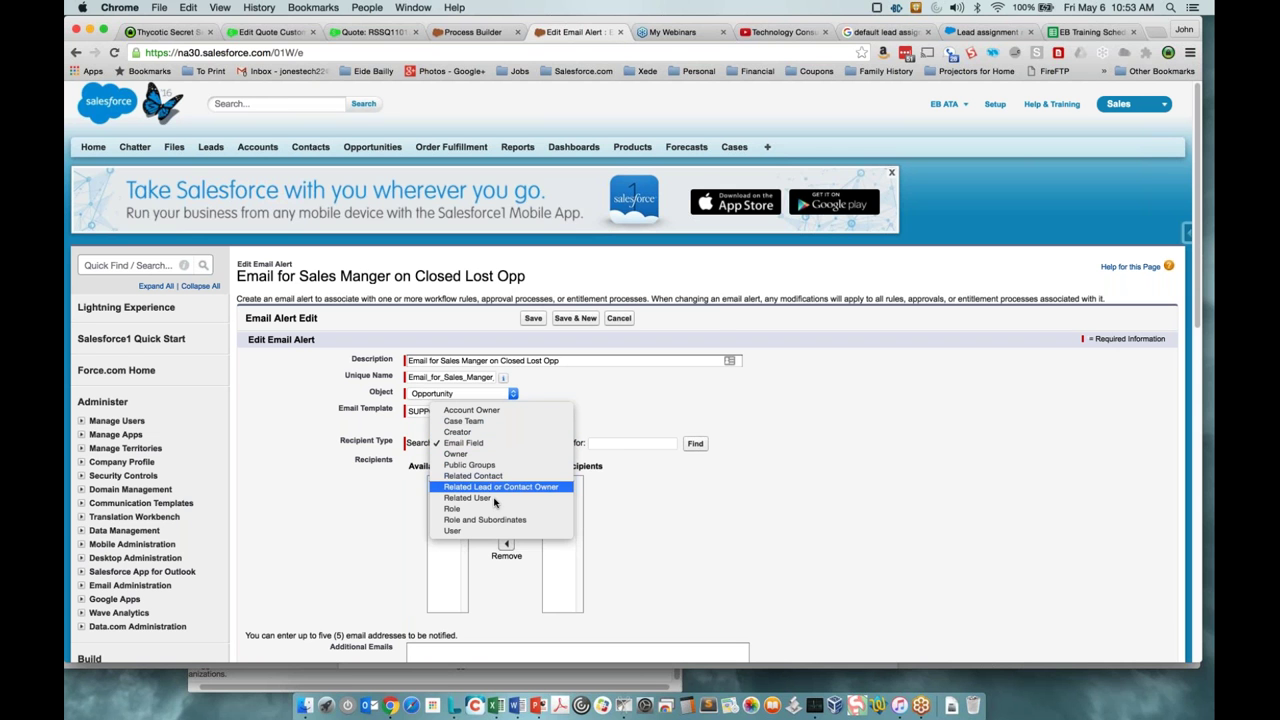
Step: Add the Sales General Manager role as the recipient and save the email alert
click(493, 510)
scroll(457, 543, down, 3)
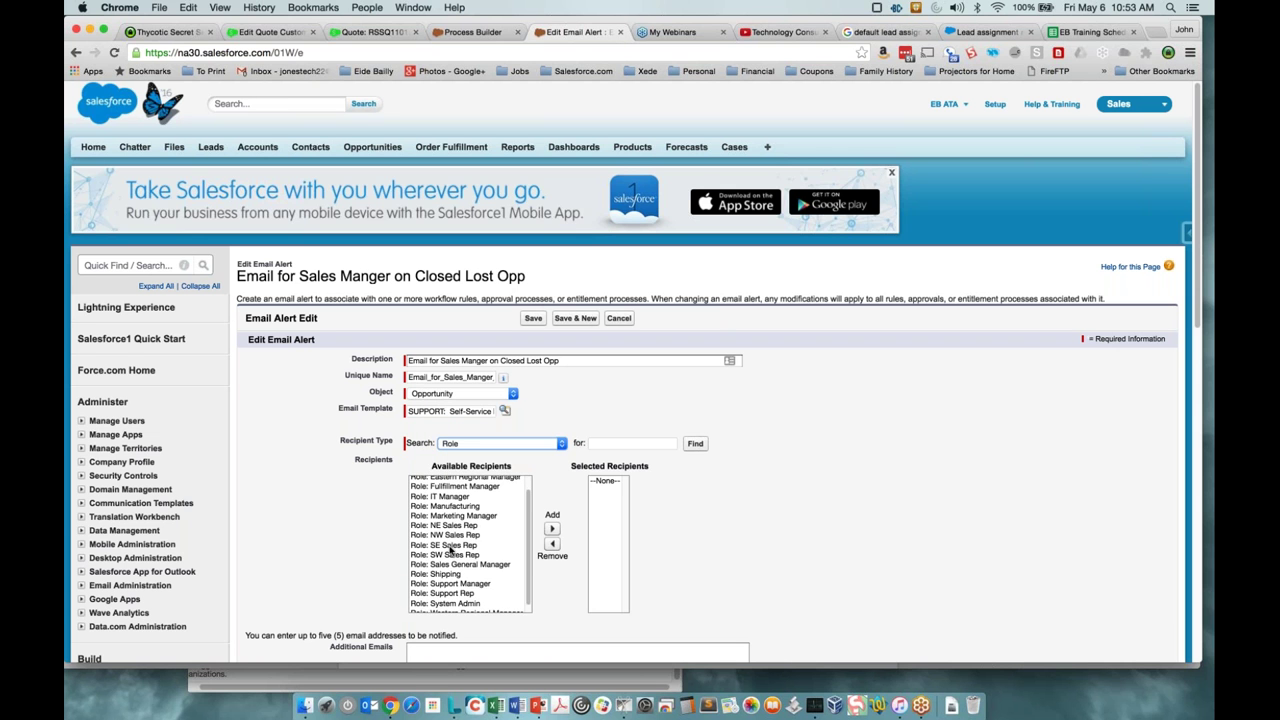
click(460, 564)
click(551, 529)
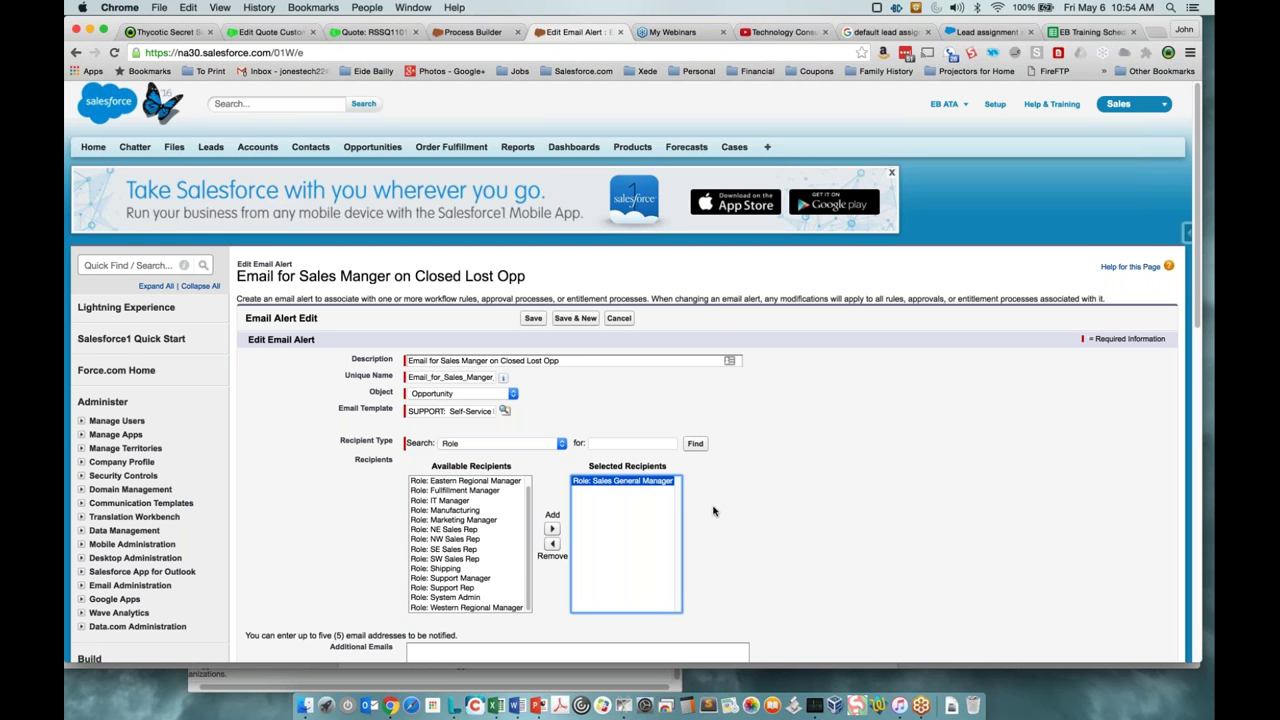
scroll(713, 511, down, 1)
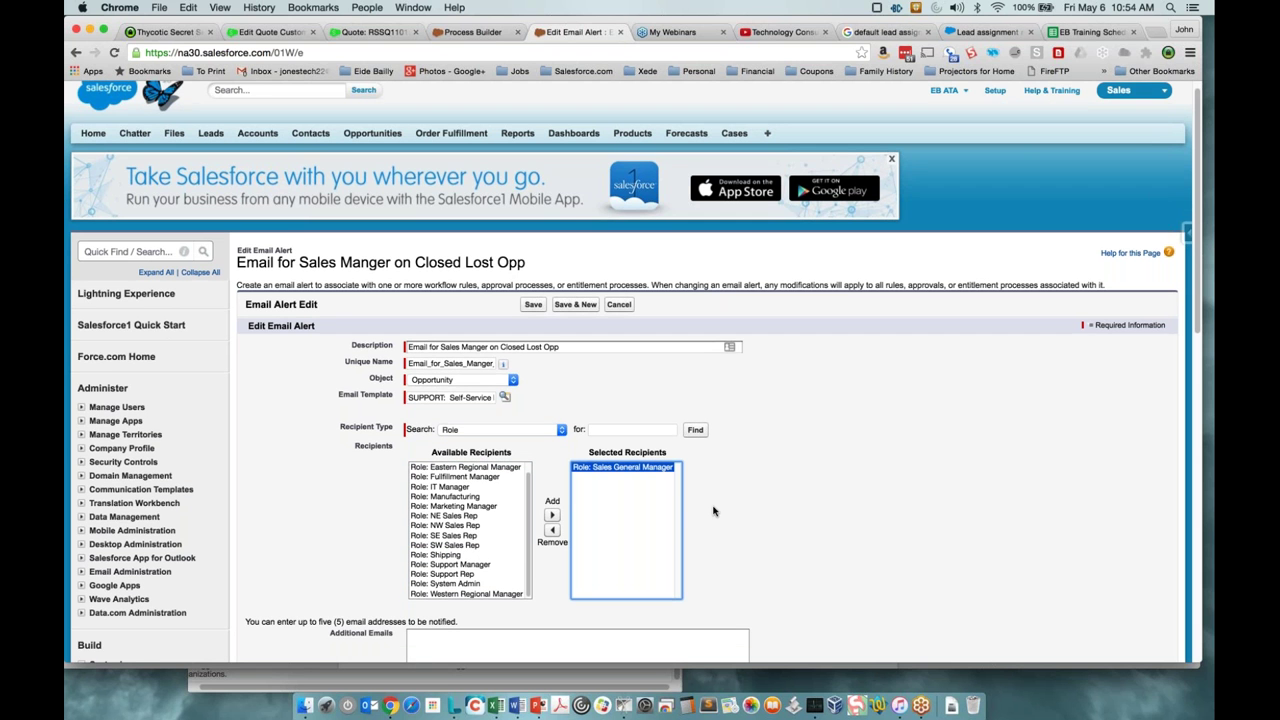
scroll(713, 511, down, 3)
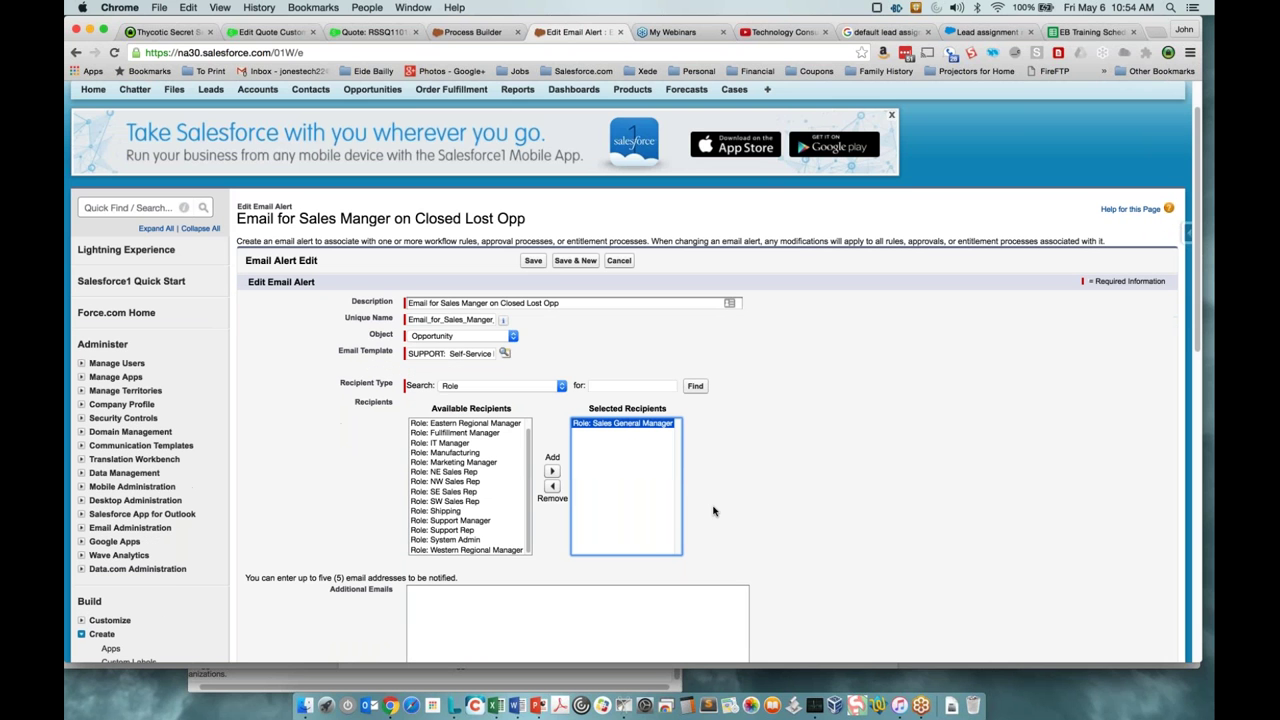
scroll(713, 511, down, 15)
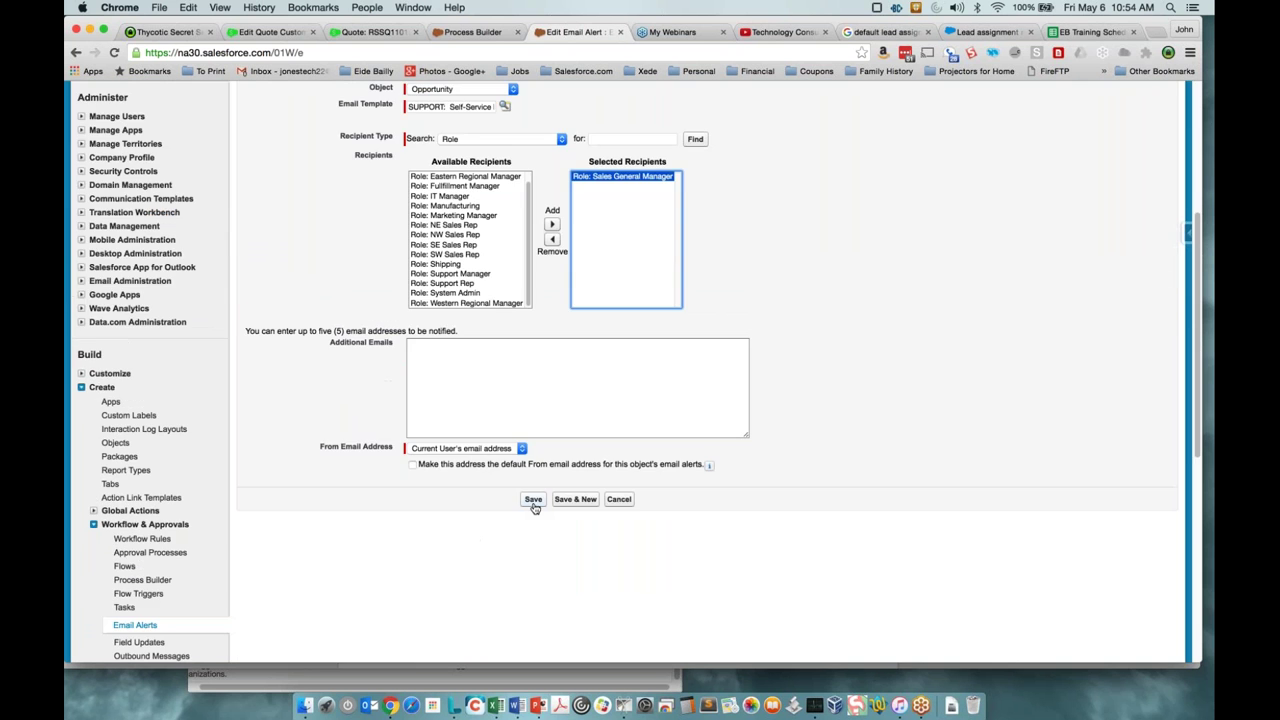
click(533, 500)
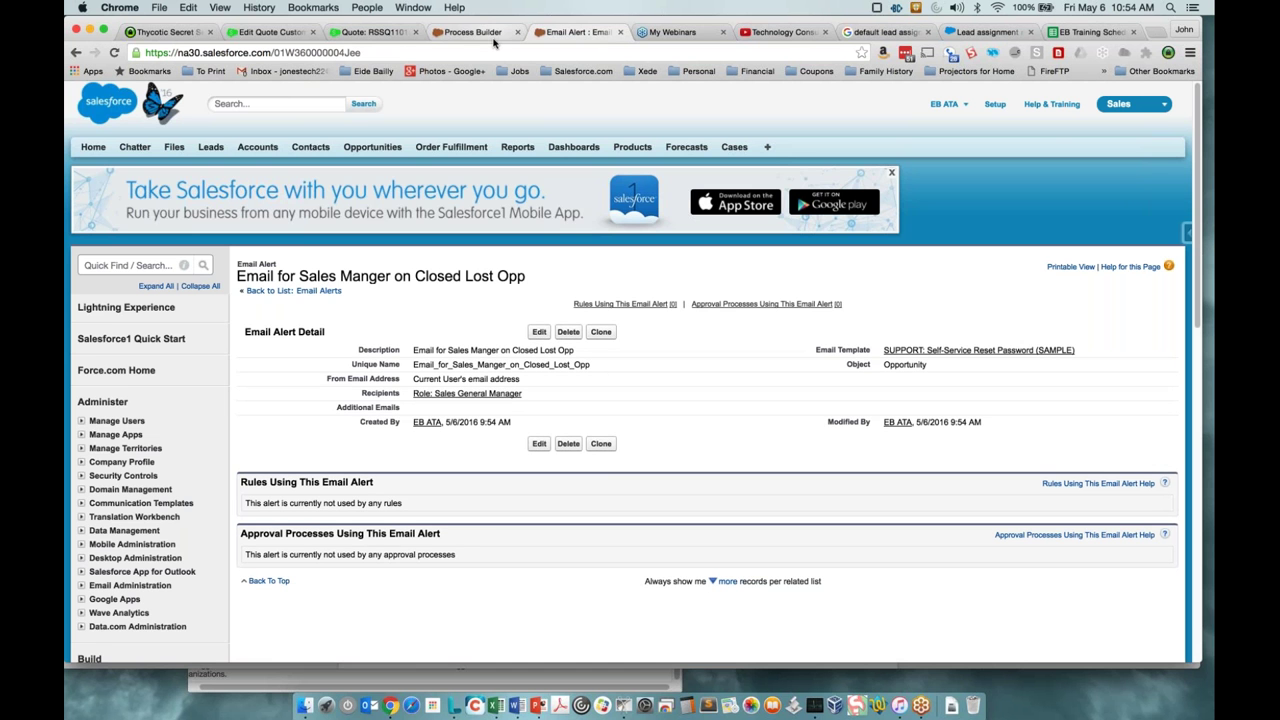
Step: Add the Email_for_Sales_Manger_on_Closed_Lost_Opp email alert action to the Closed Lost branch and save it
click(472, 32)
key(ctrl+Tab)
click(484, 33)
text(email)
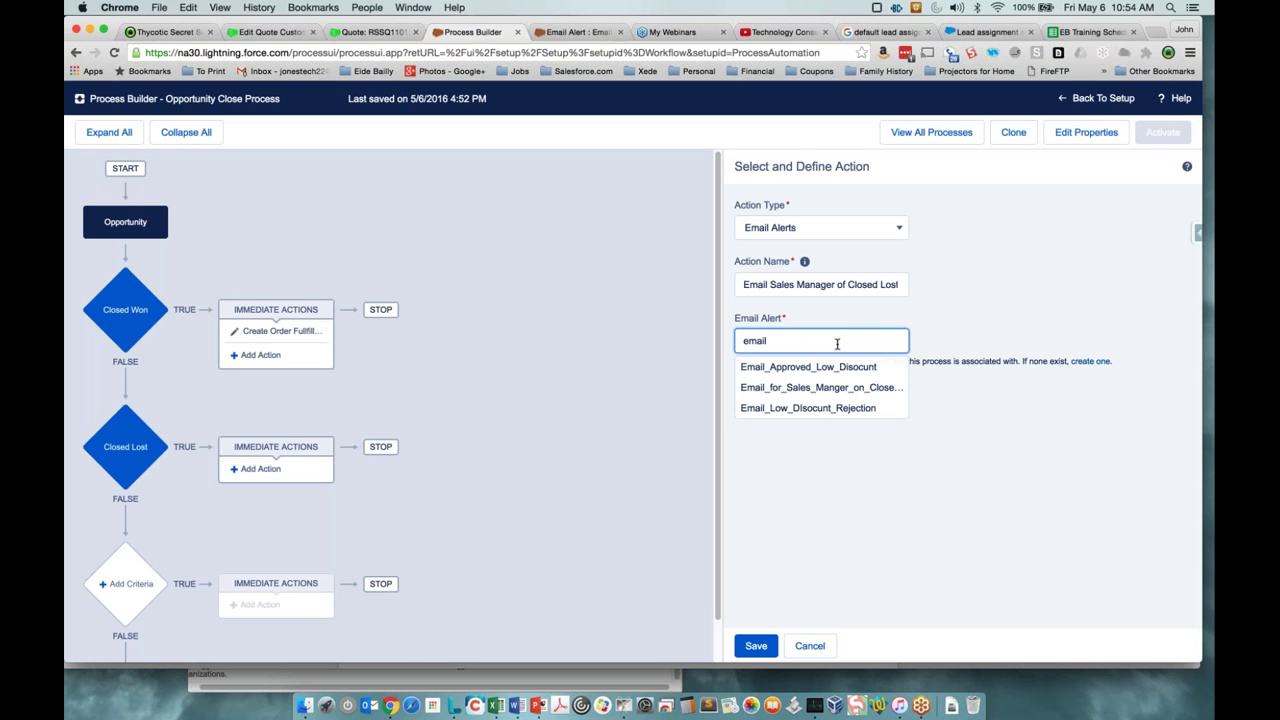
click(845, 391)
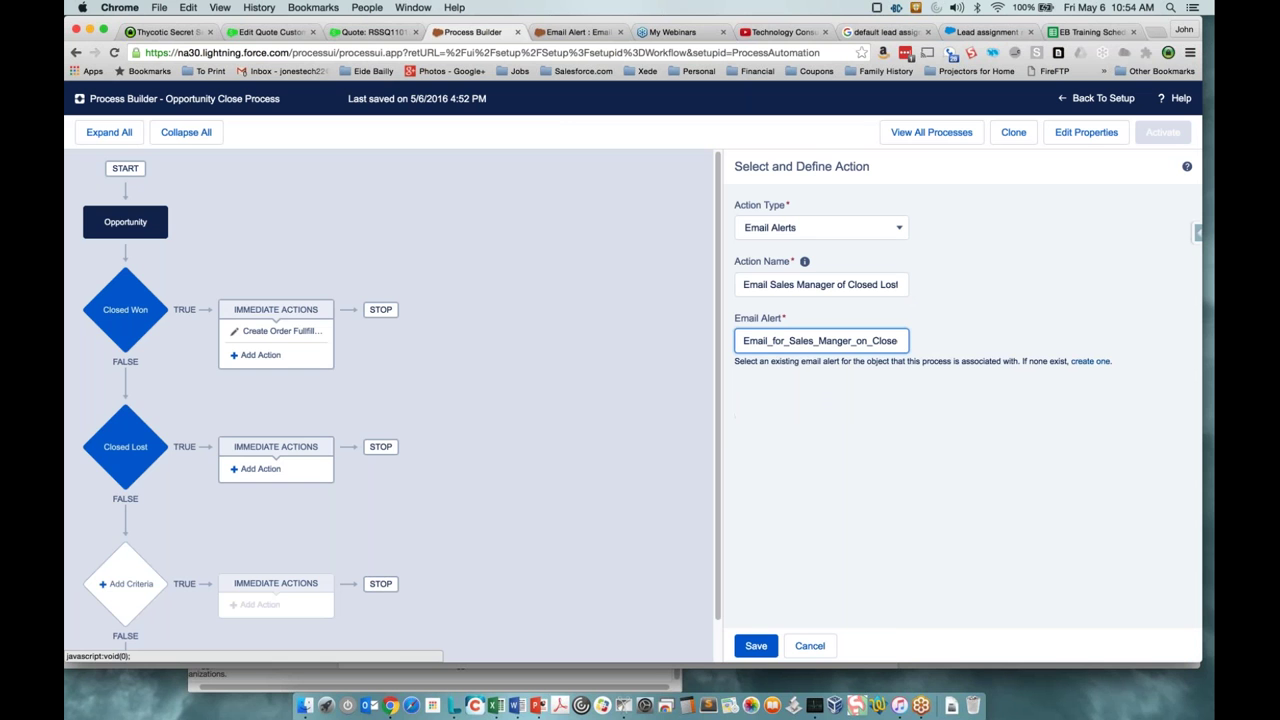
key(Return)
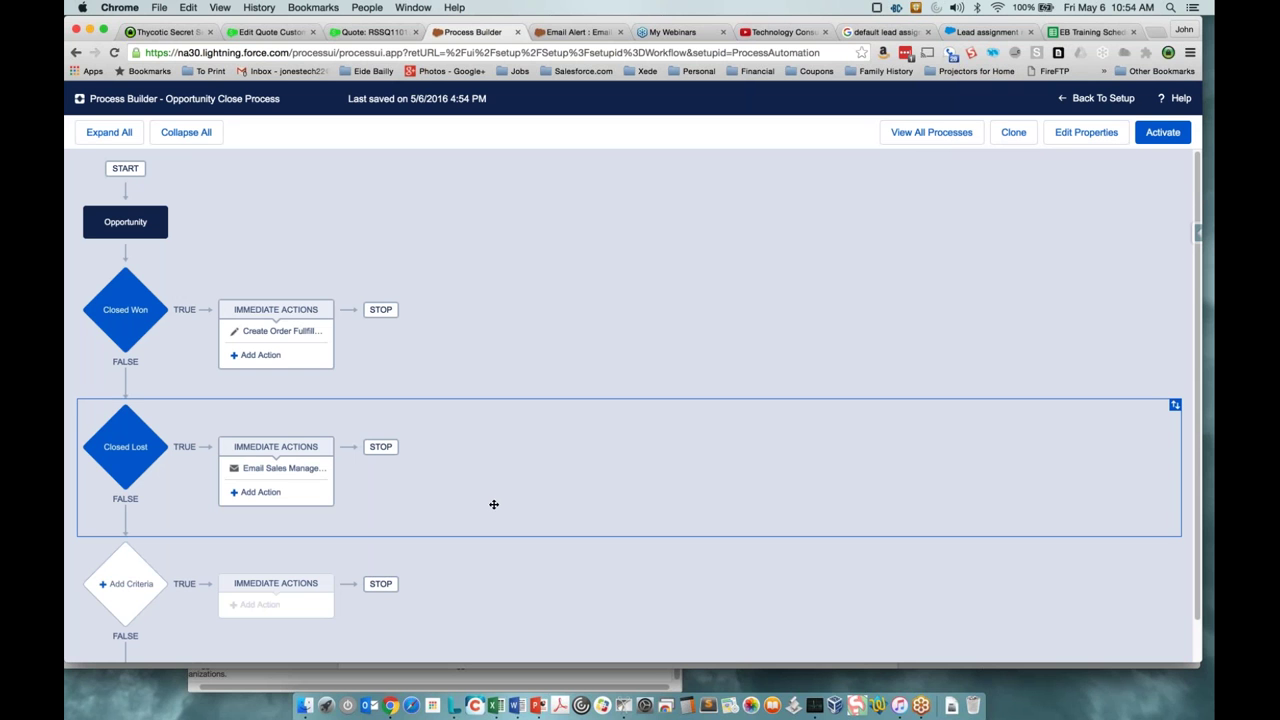
scroll(487, 560, down, 2)
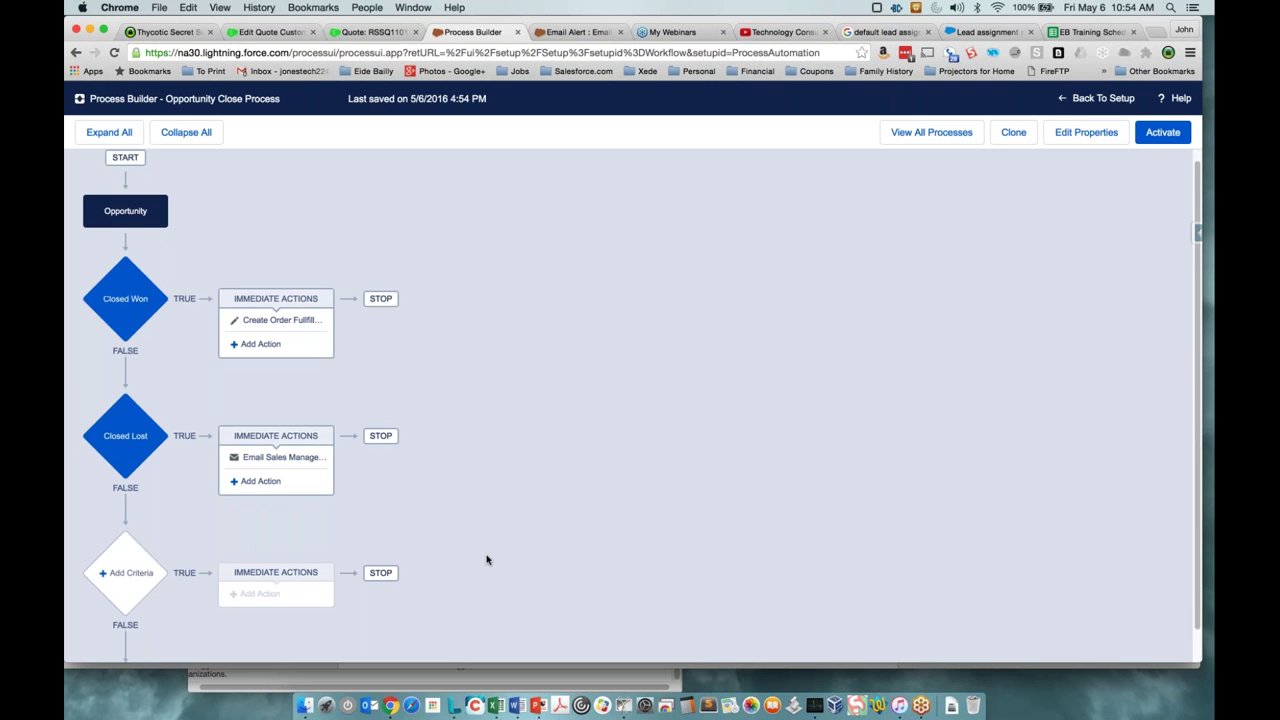
scroll(487, 560, up, 2)
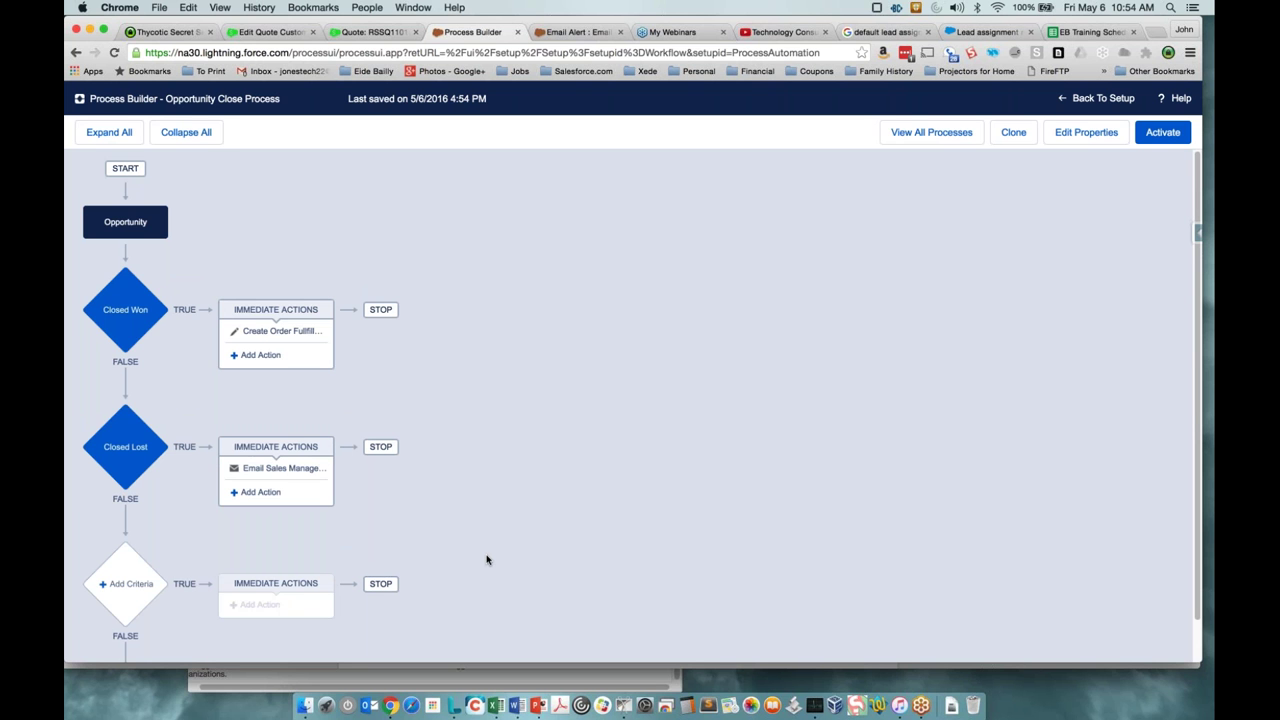
Step: Add a new criteria node named 'Account Type'
click(127, 597)
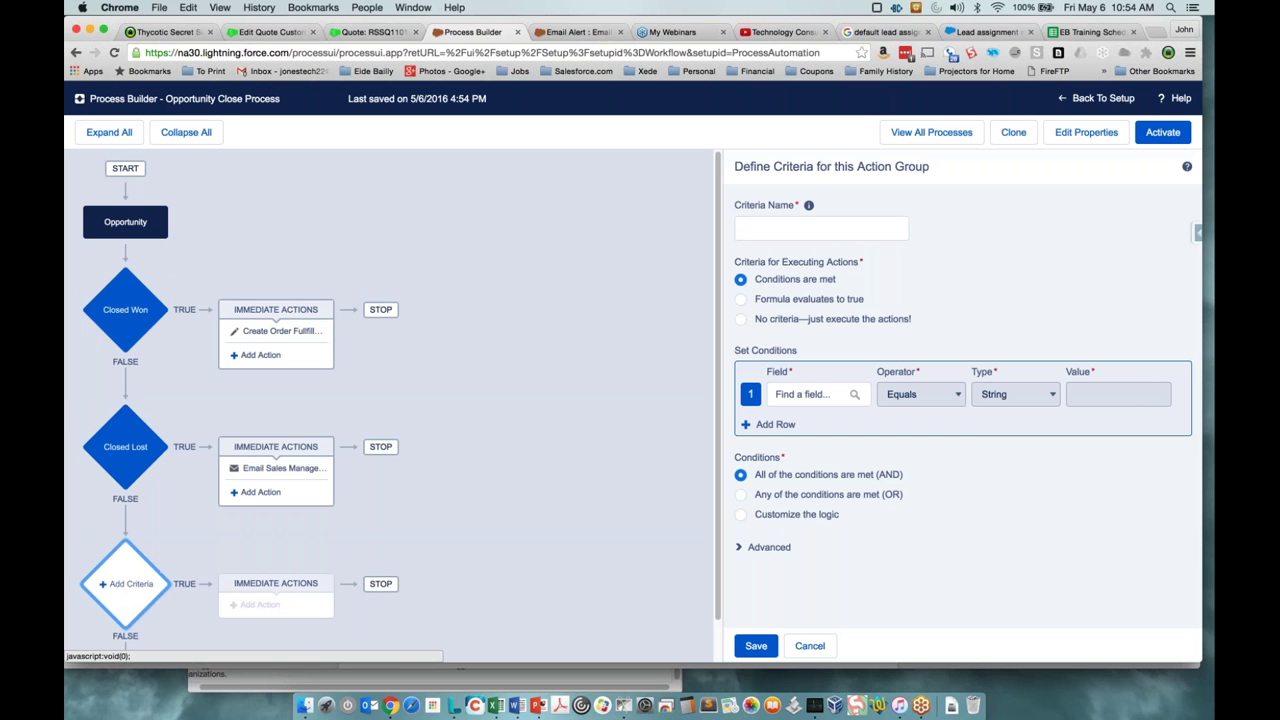
click(835, 228)
text(Account Type)
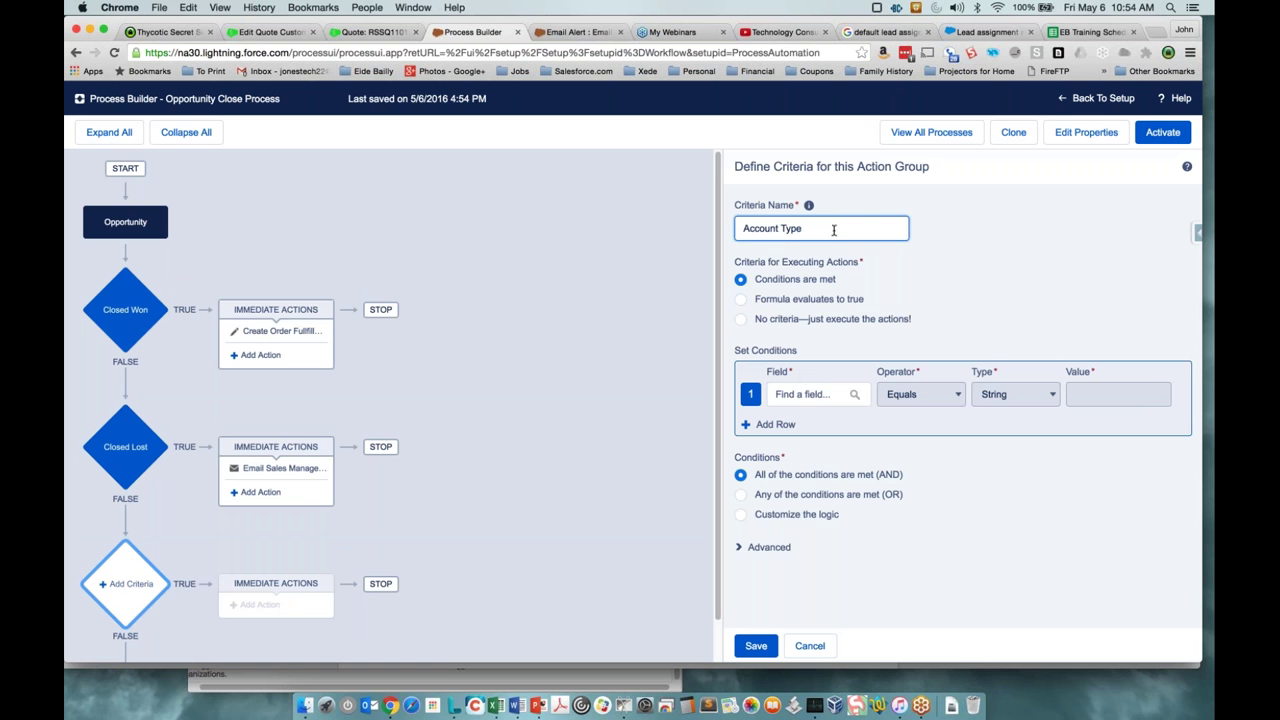
key(Tab)
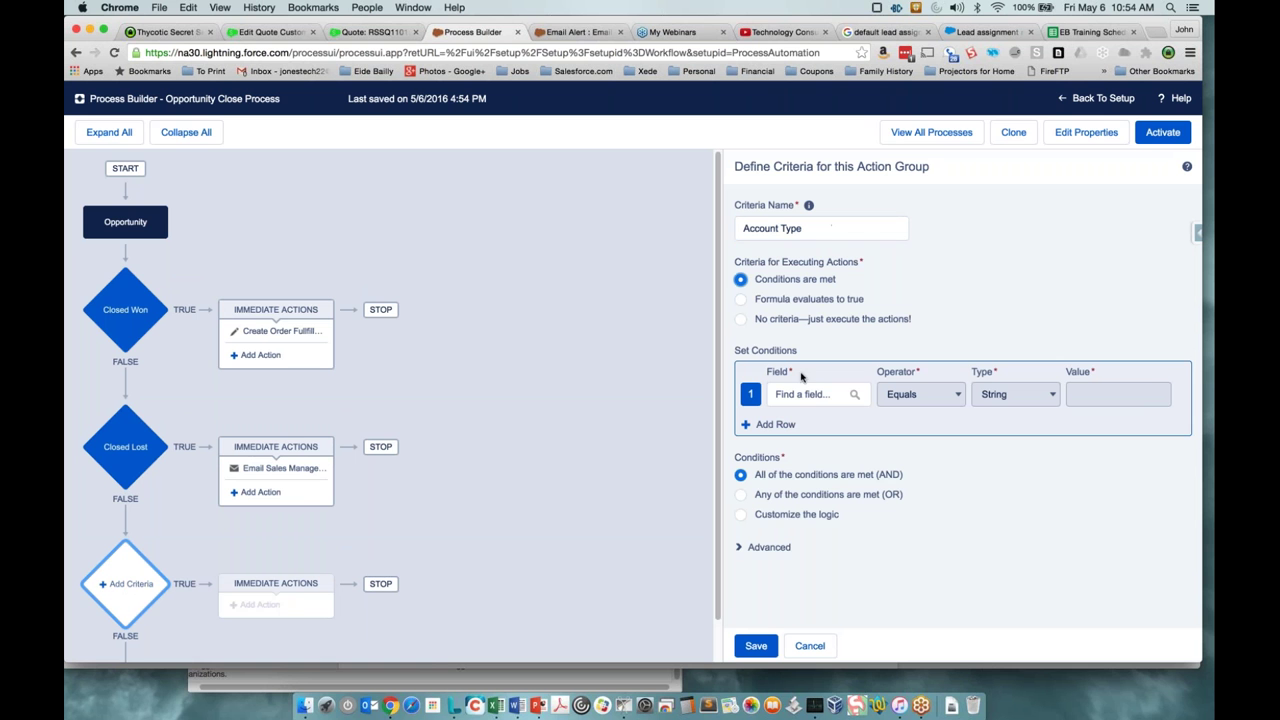
Step: Set the condition field to the Opportunity's Account ID > Account Type
click(815, 396)
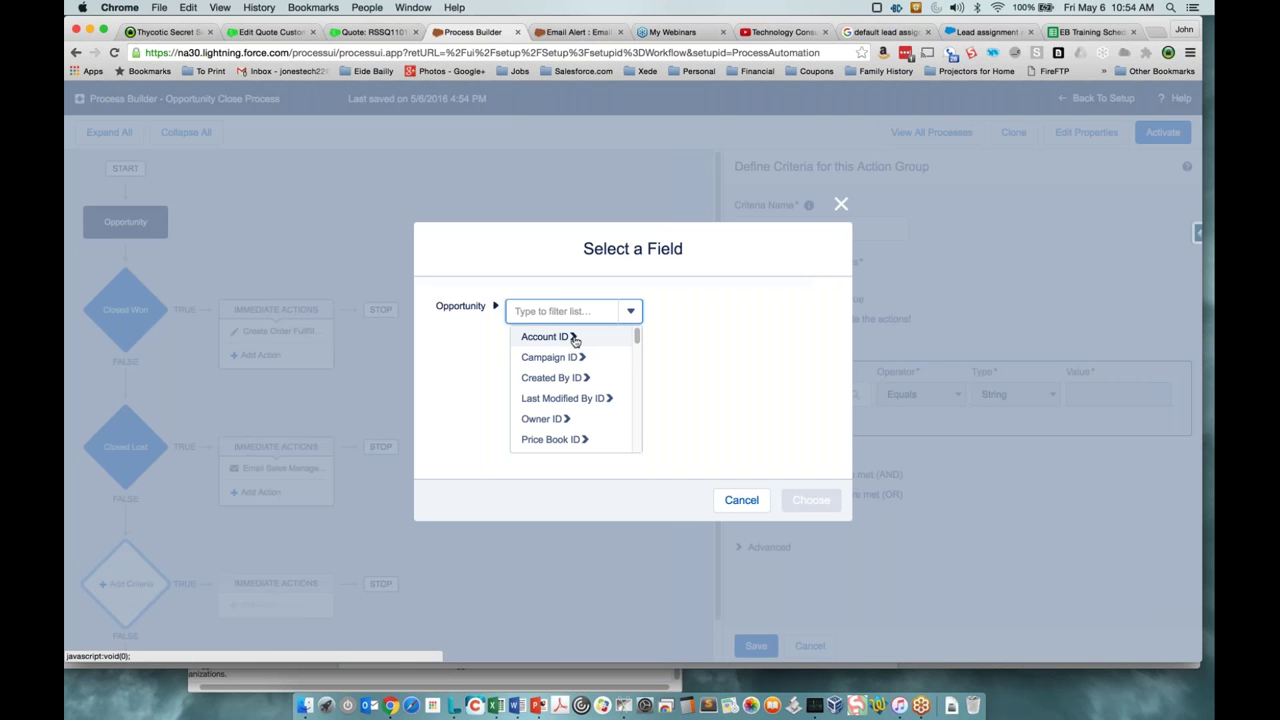
click(574, 340)
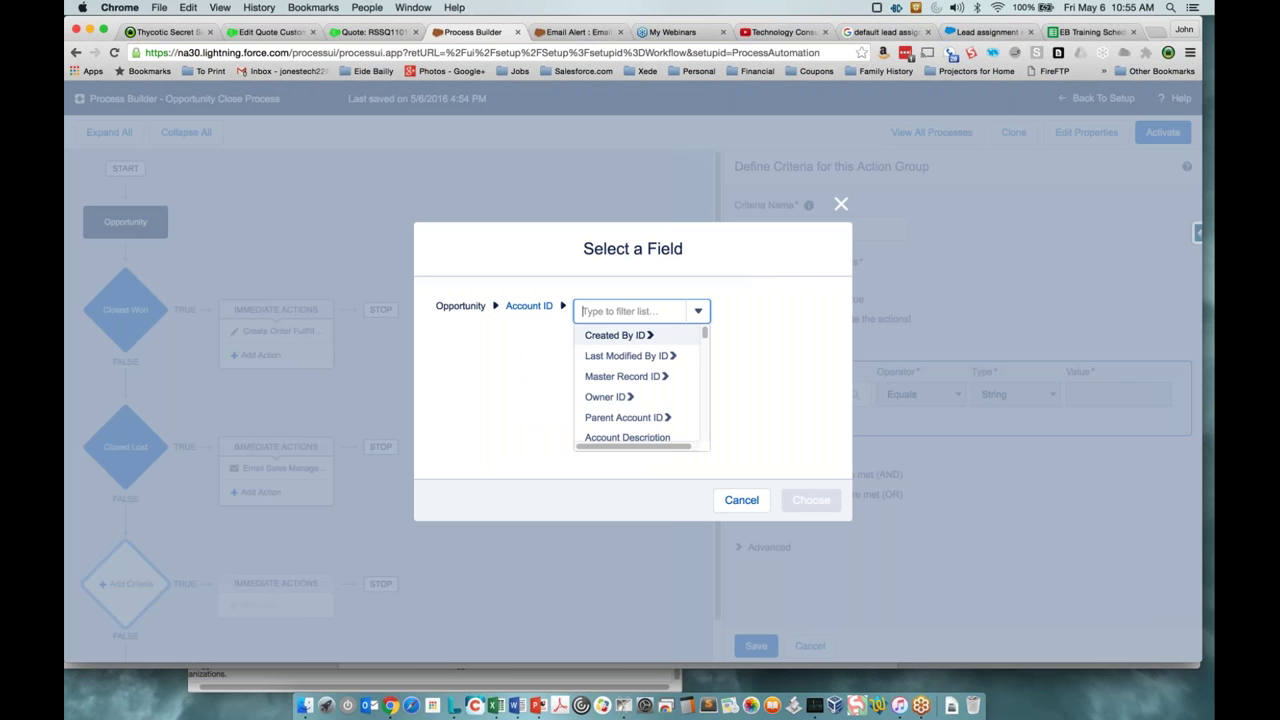
scroll(659, 384, down, 1)
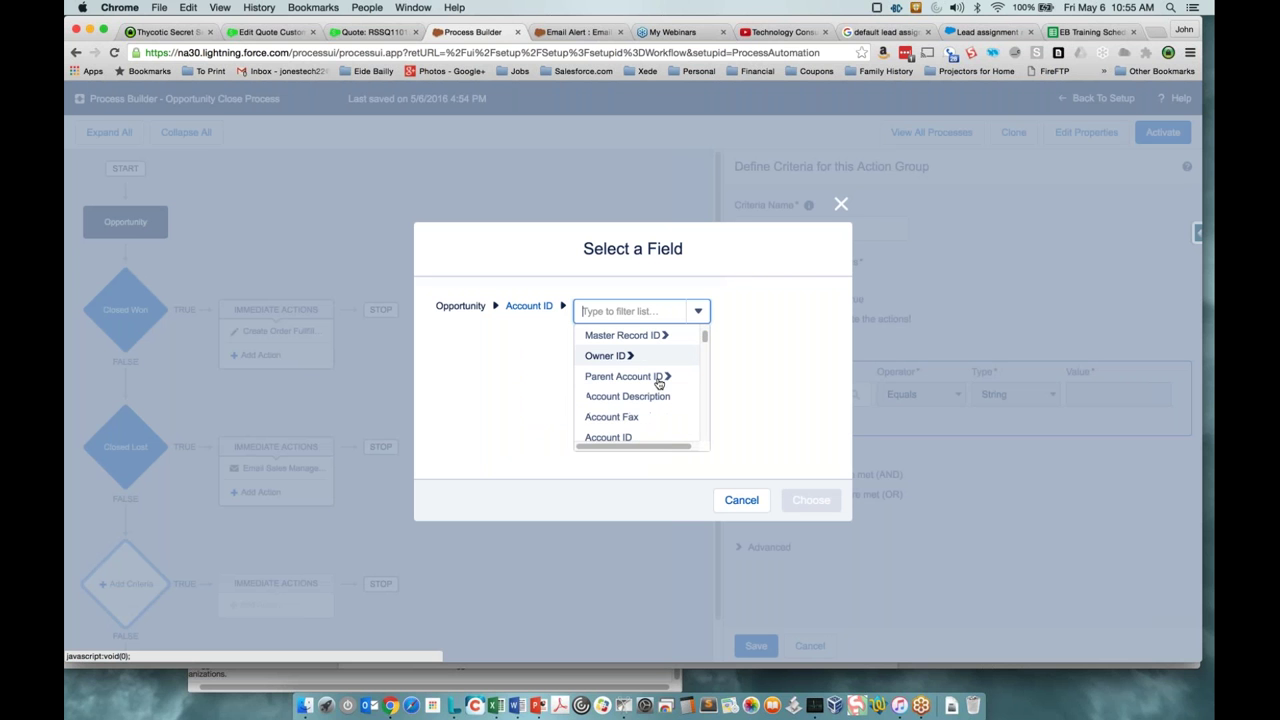
scroll(659, 384, down, 2)
click(614, 406)
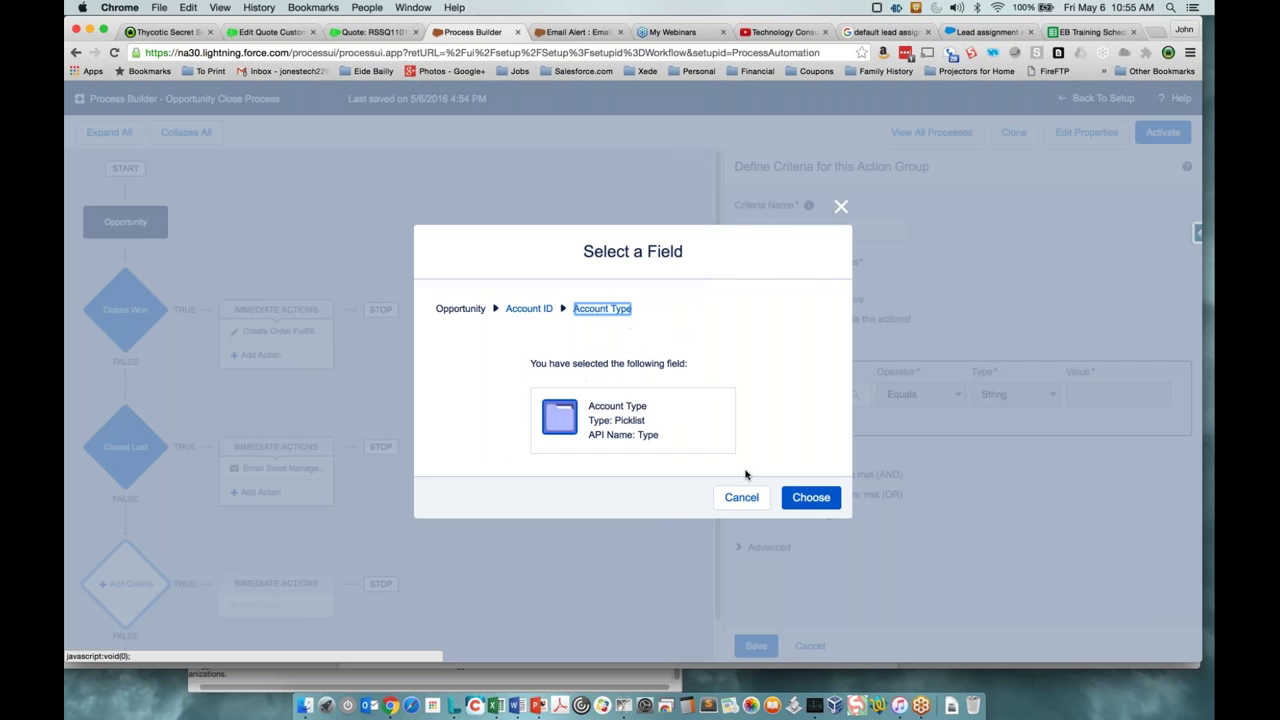
click(811, 497)
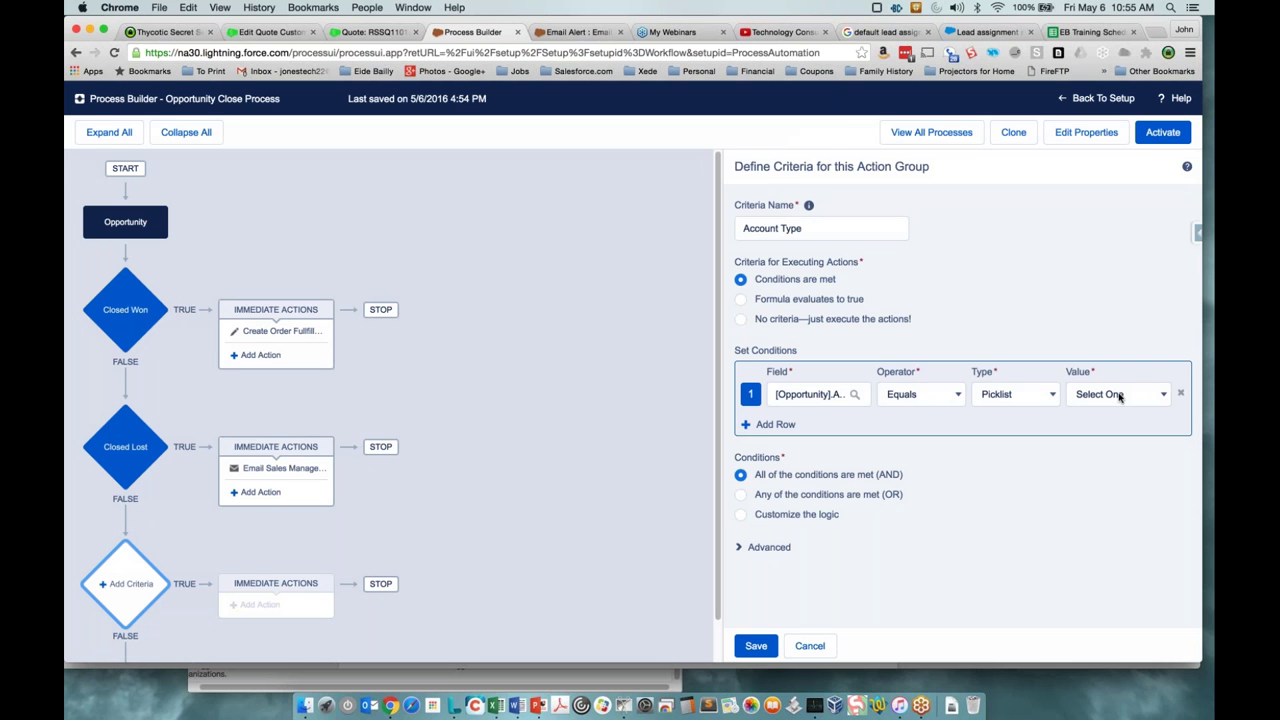
click(1120, 396)
Step: Set the condition value to Other, then cancel the Account Type criteria without saving
click(1110, 521)
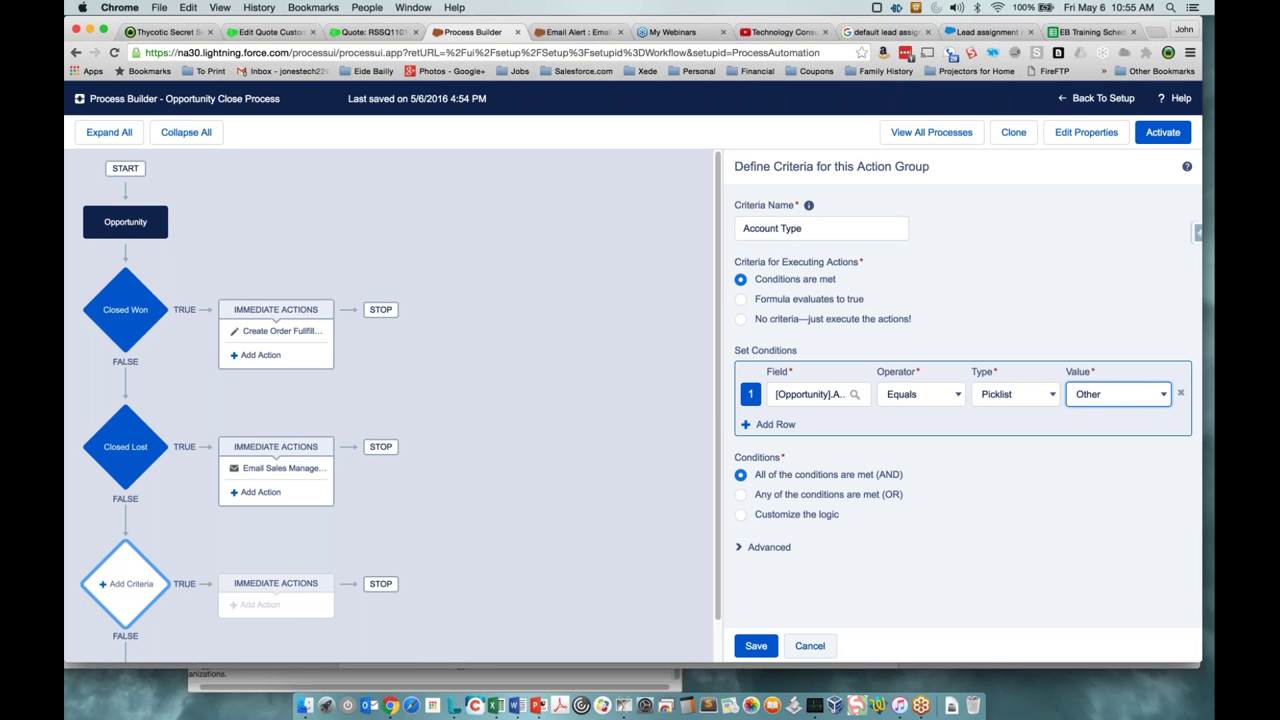
click(810, 645)
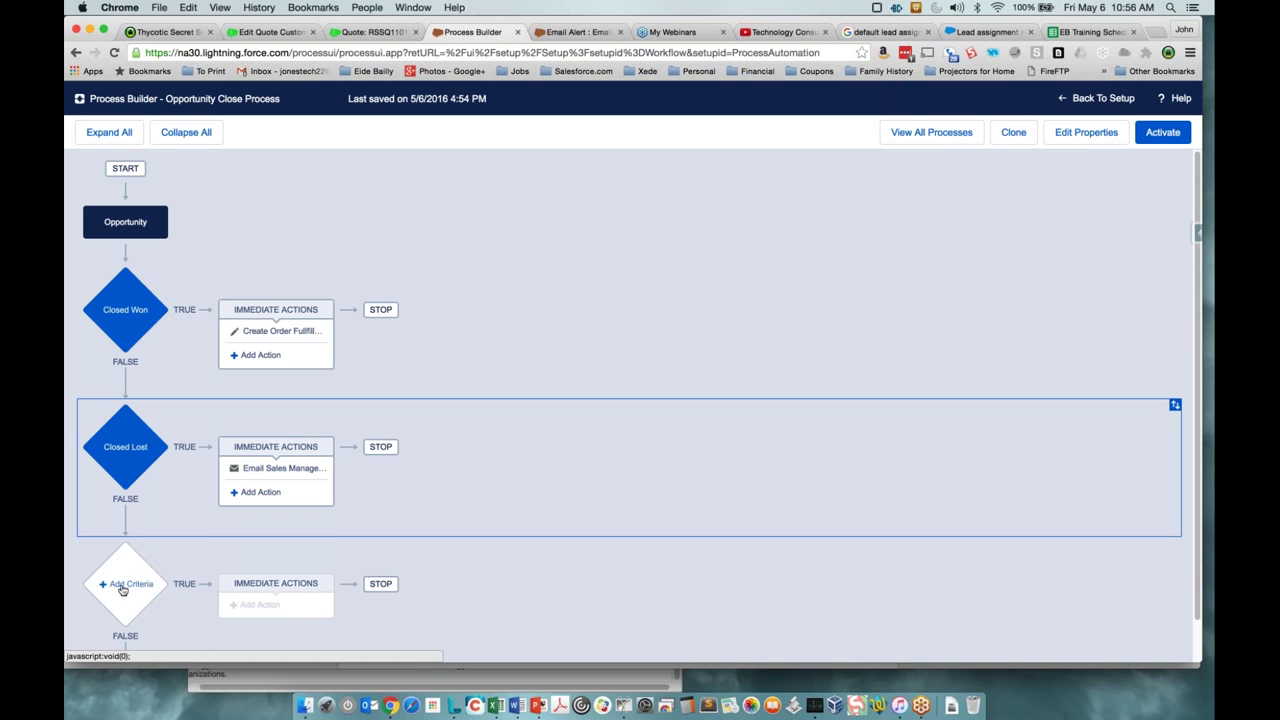
Step: Add an Update Records action named 'Update Account Description' to the Closed Lost branch
click(262, 494)
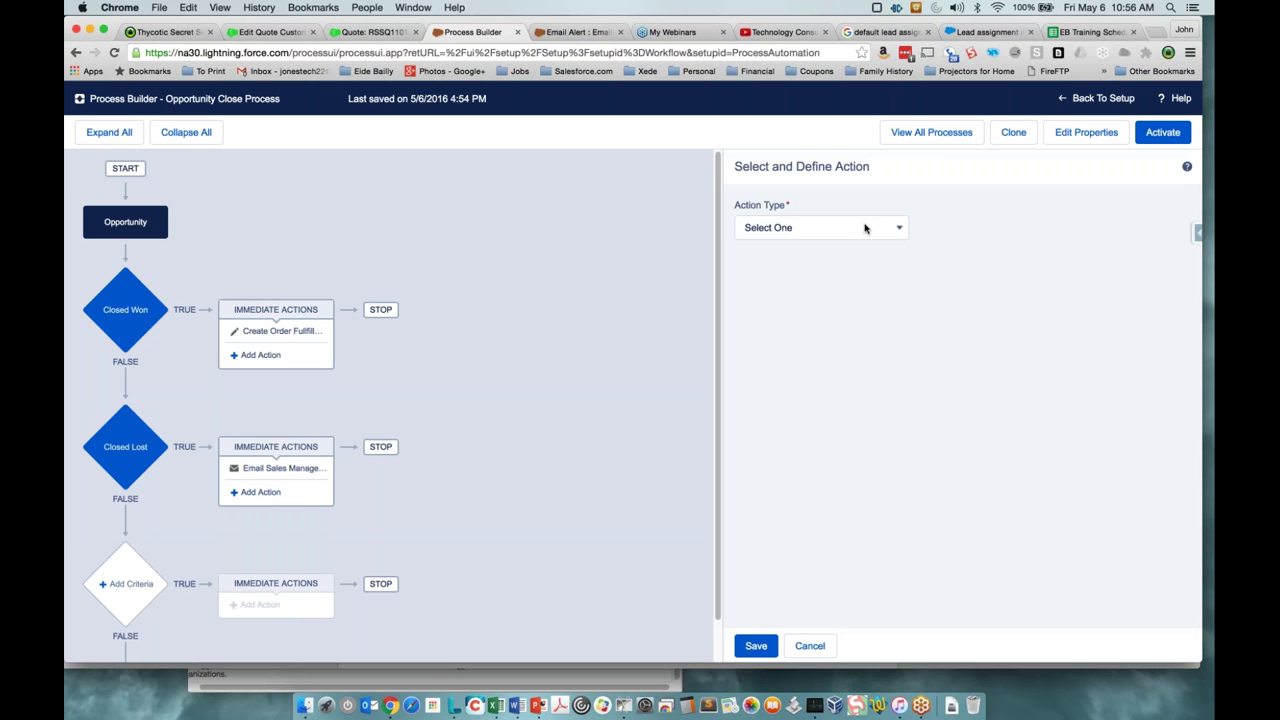
click(866, 228)
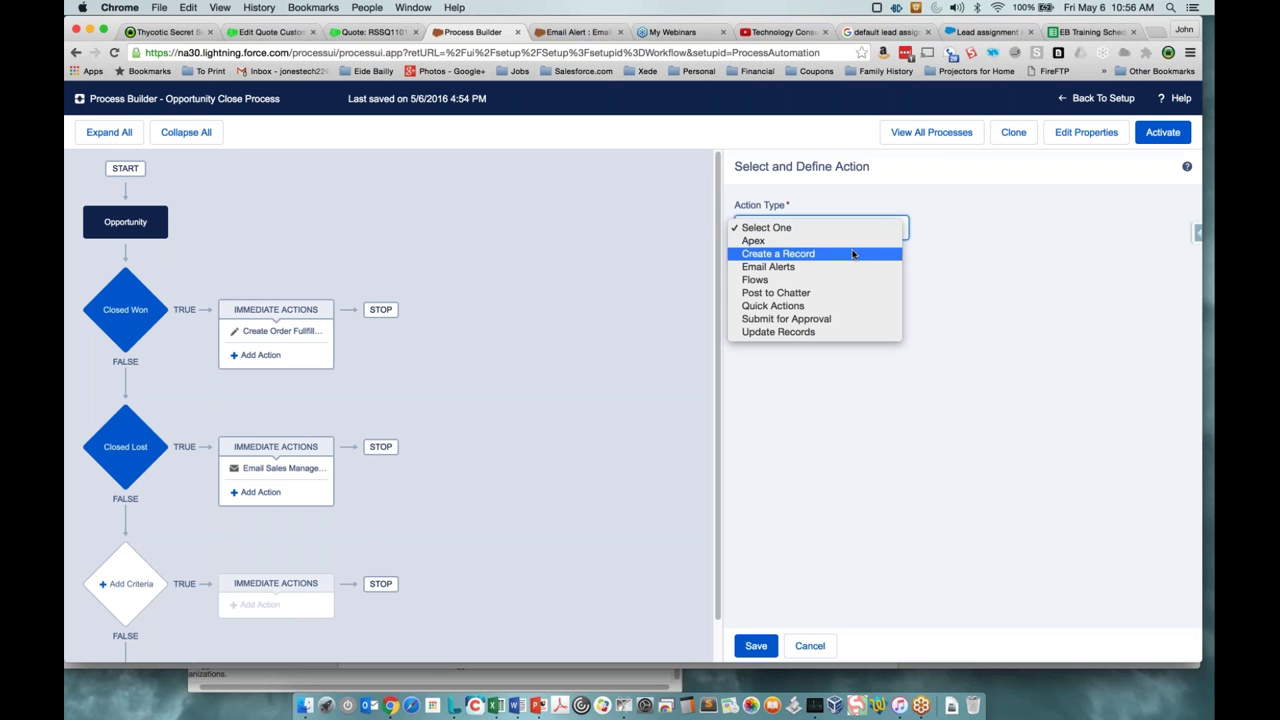
click(829, 337)
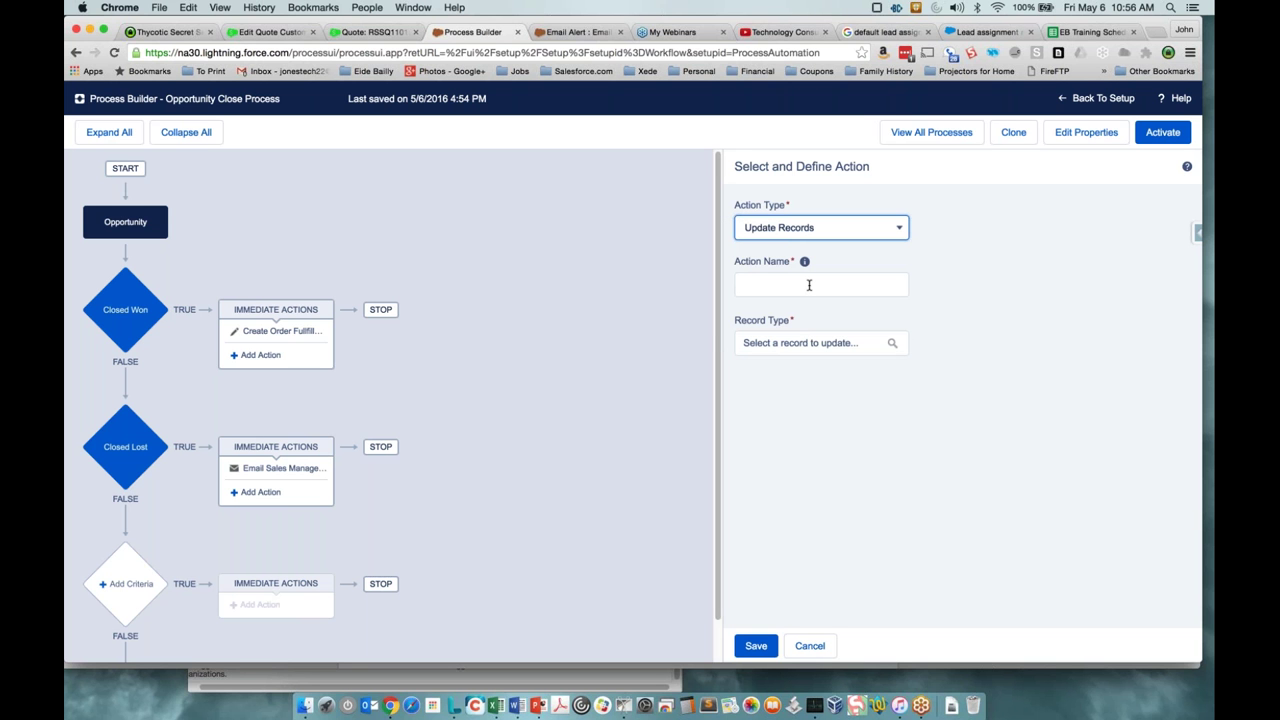
click(809, 285)
text(Update Accoun)
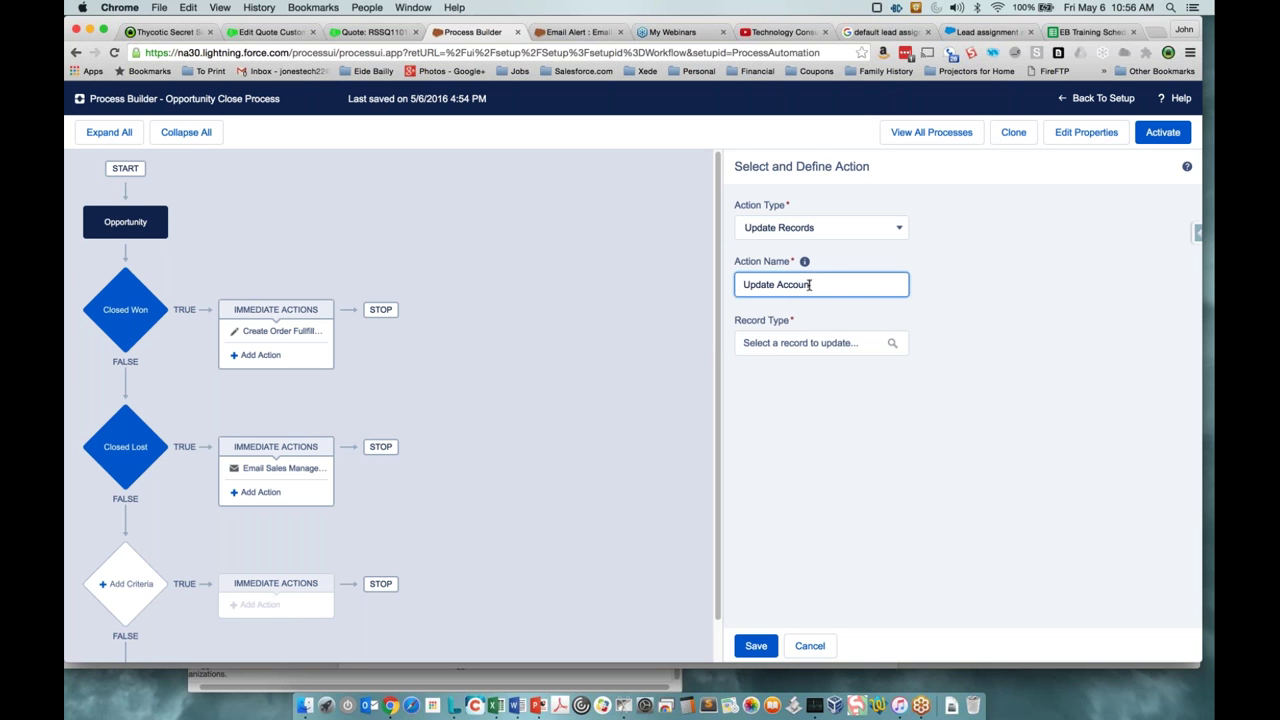
text(t Description)
click(825, 343)
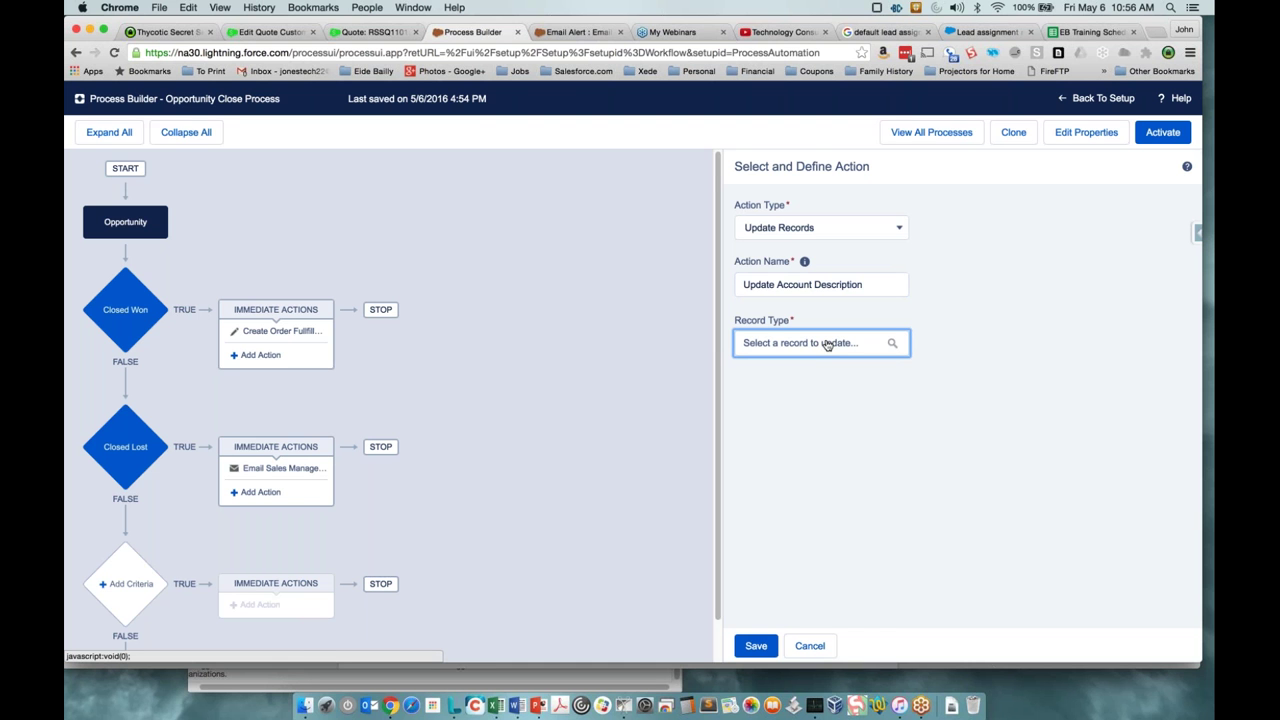
click(827, 343)
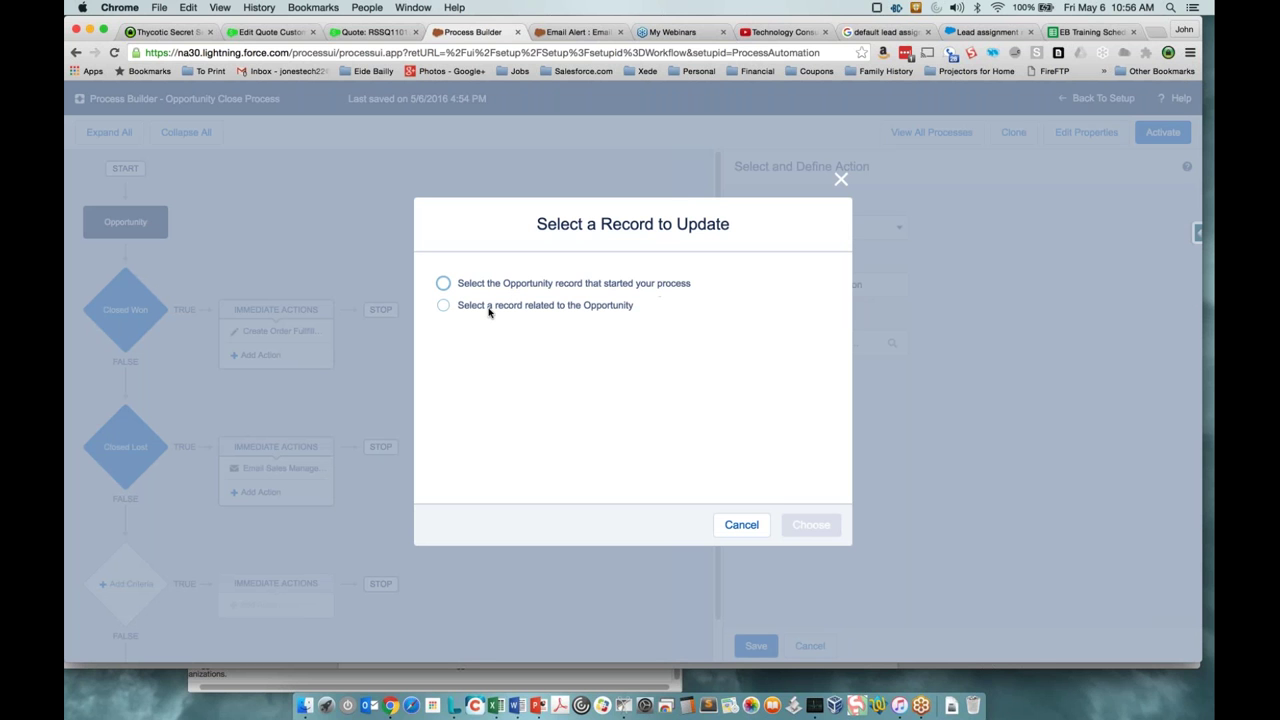
Step: Target the Opportunity's related Account Notes record, then return to change the record choice
click(489, 308)
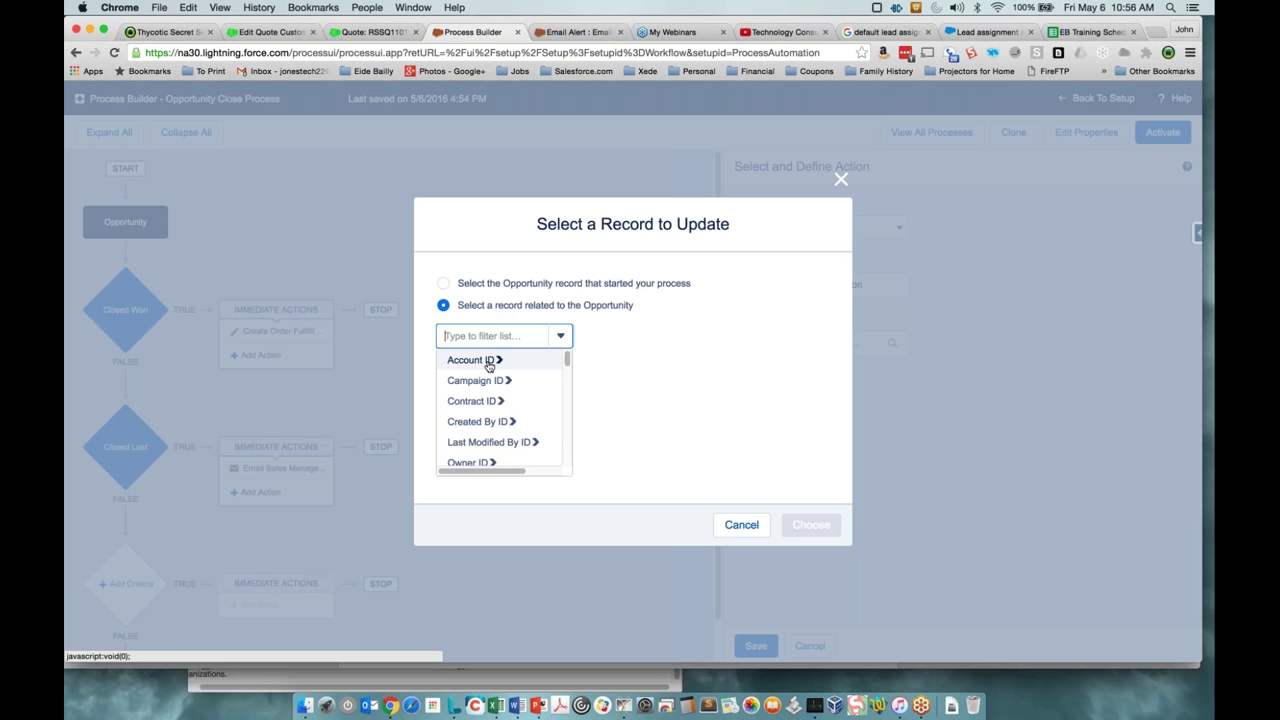
scroll(489, 366, down, 1)
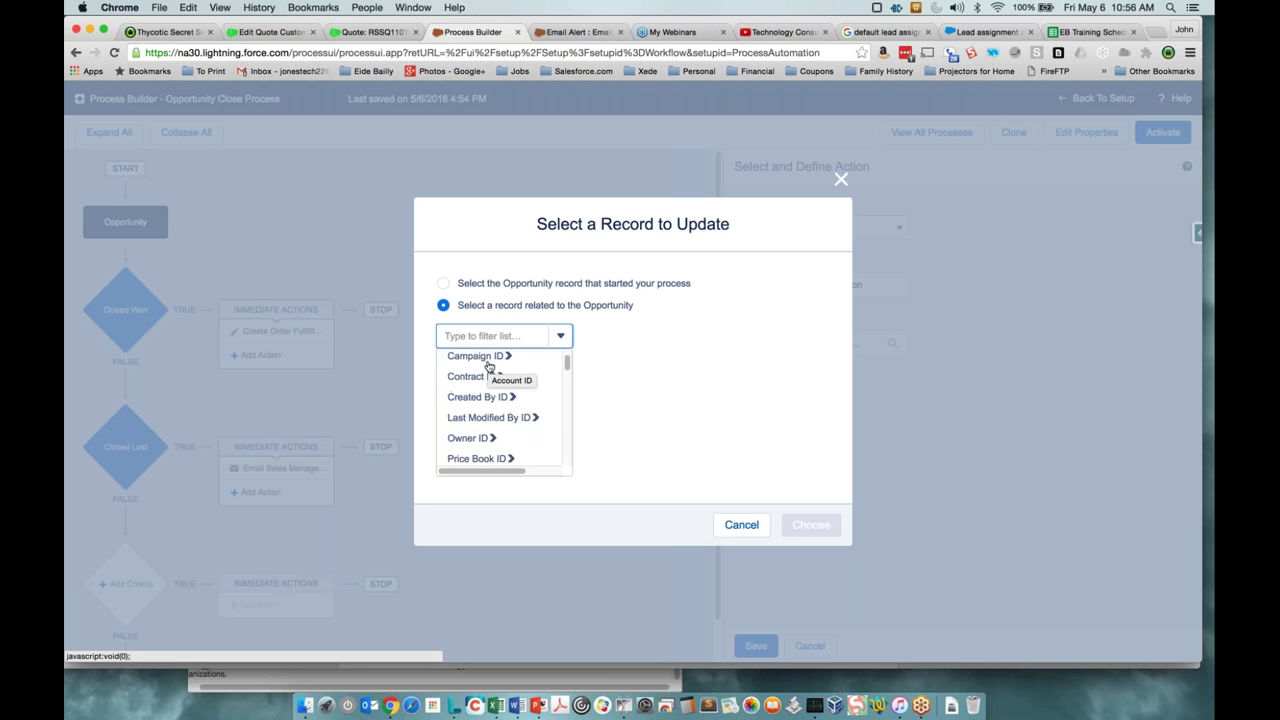
scroll(489, 366, down, 2)
scroll(489, 366, up, 5)
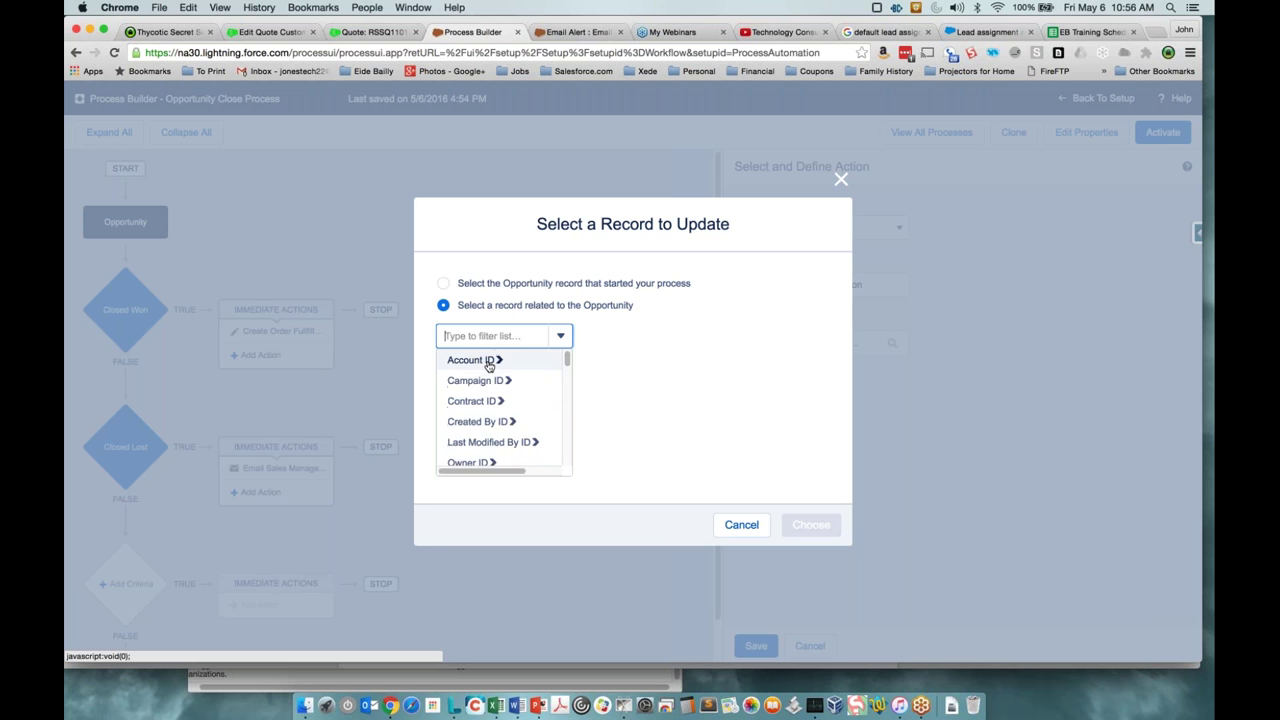
click(489, 362)
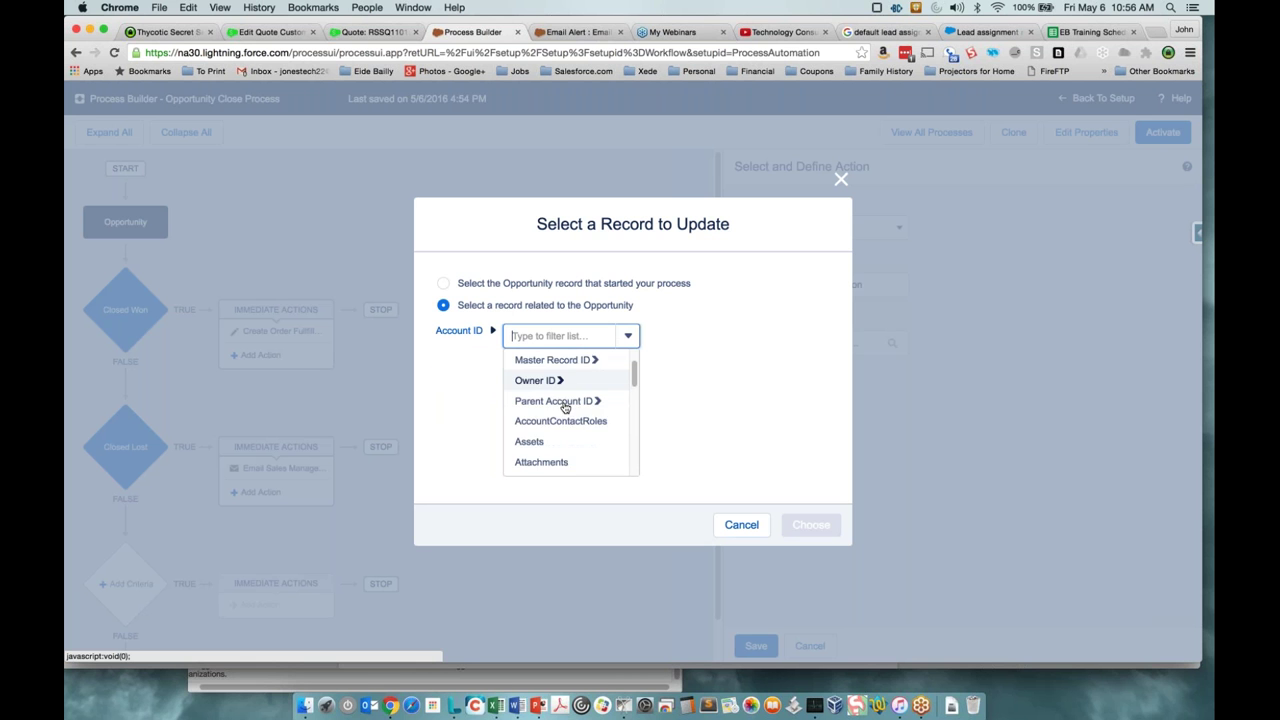
scroll(565, 407, down, 3)
scroll(565, 407, down, 5)
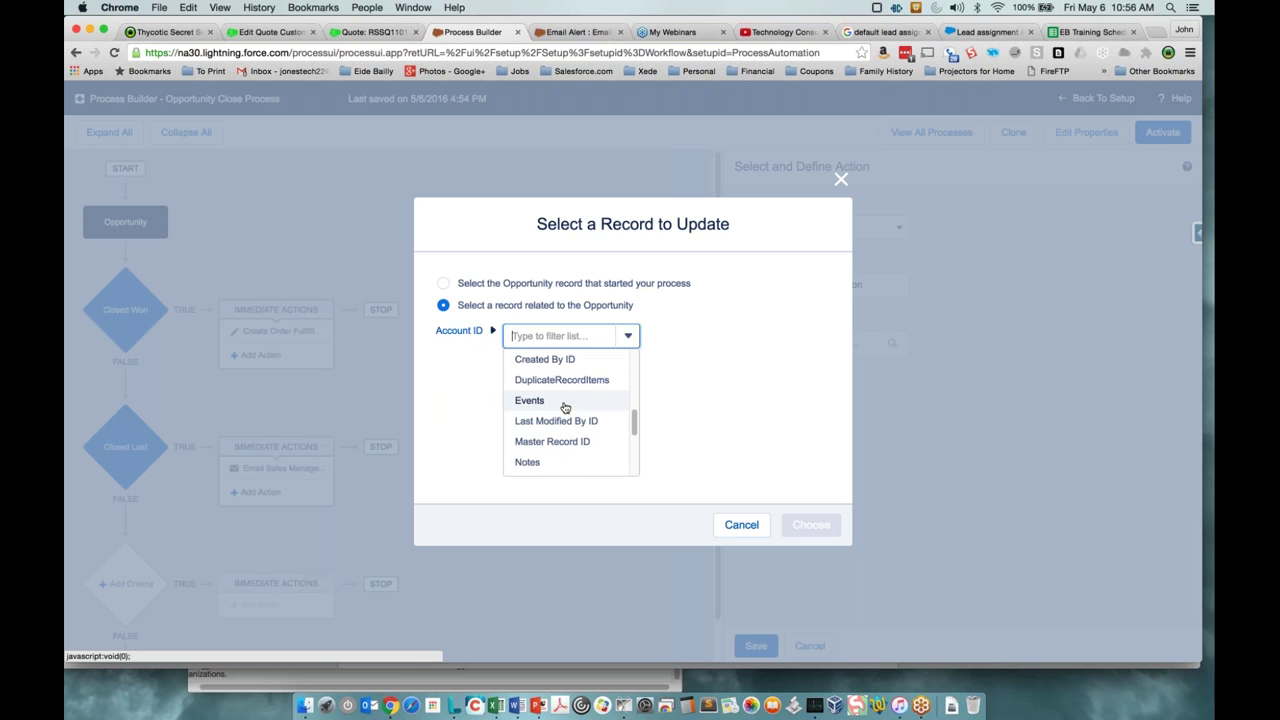
scroll(565, 407, down, 1)
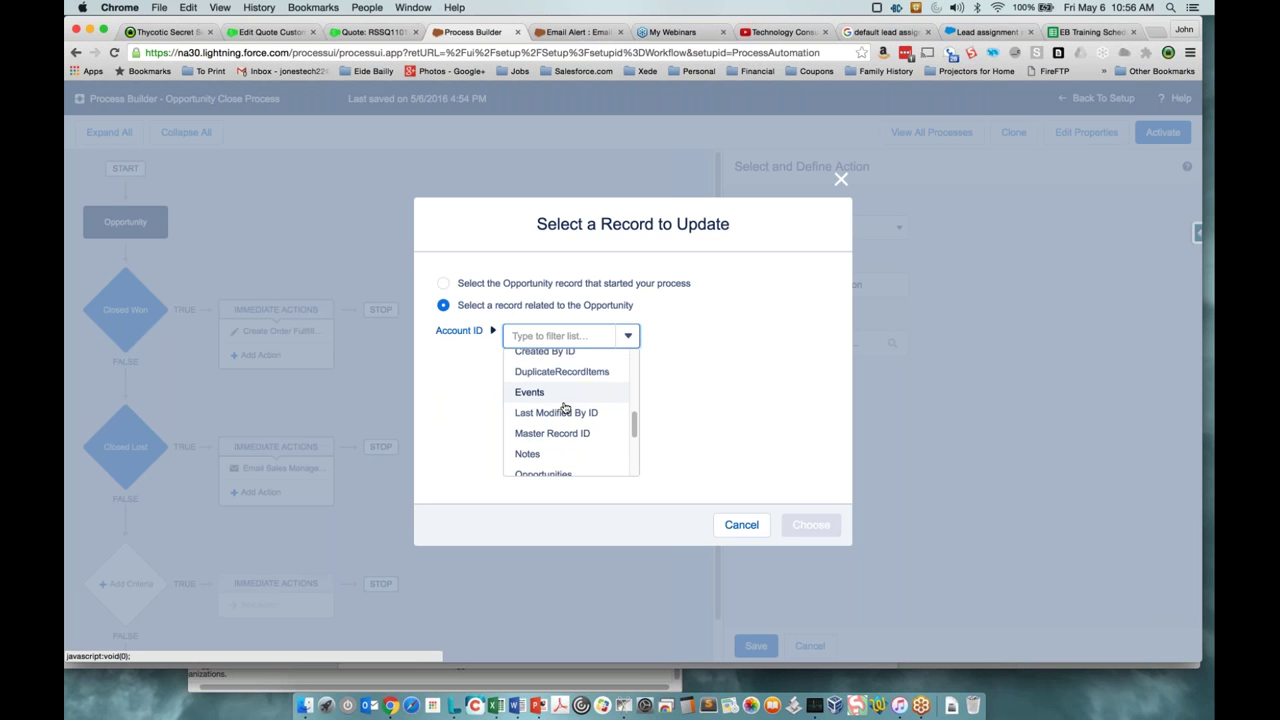
click(540, 454)
click(810, 522)
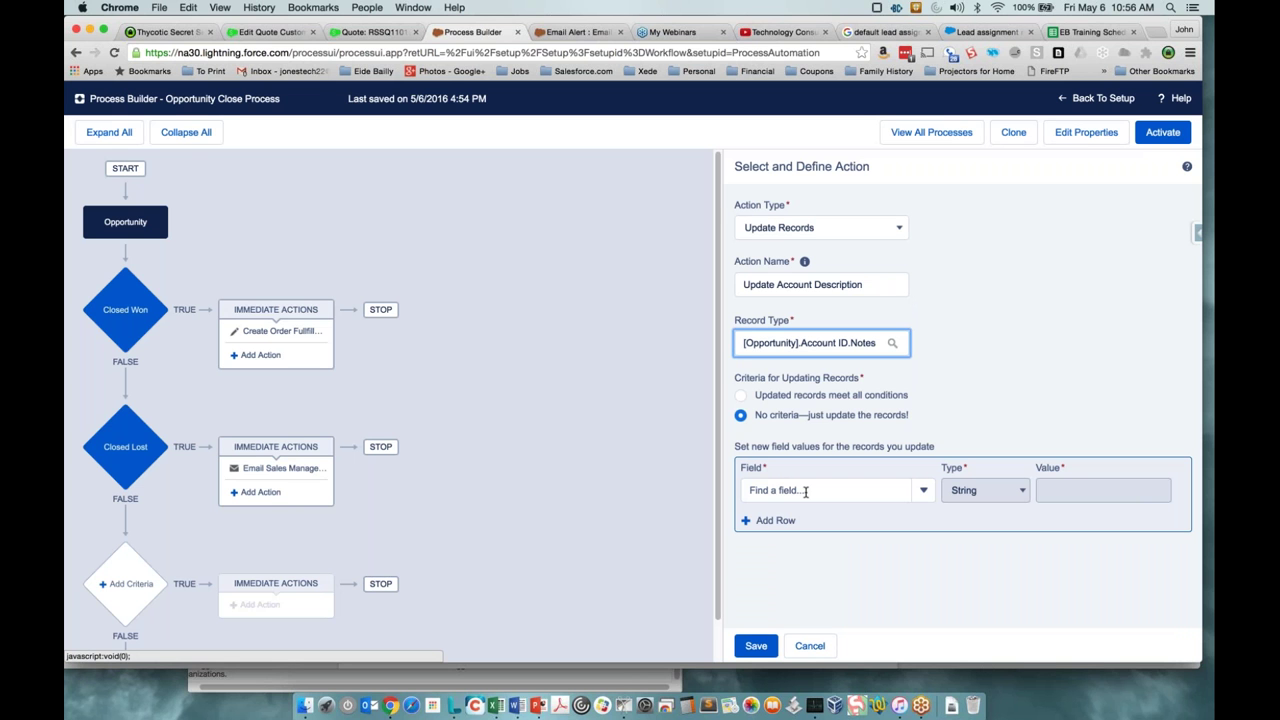
click(805, 491)
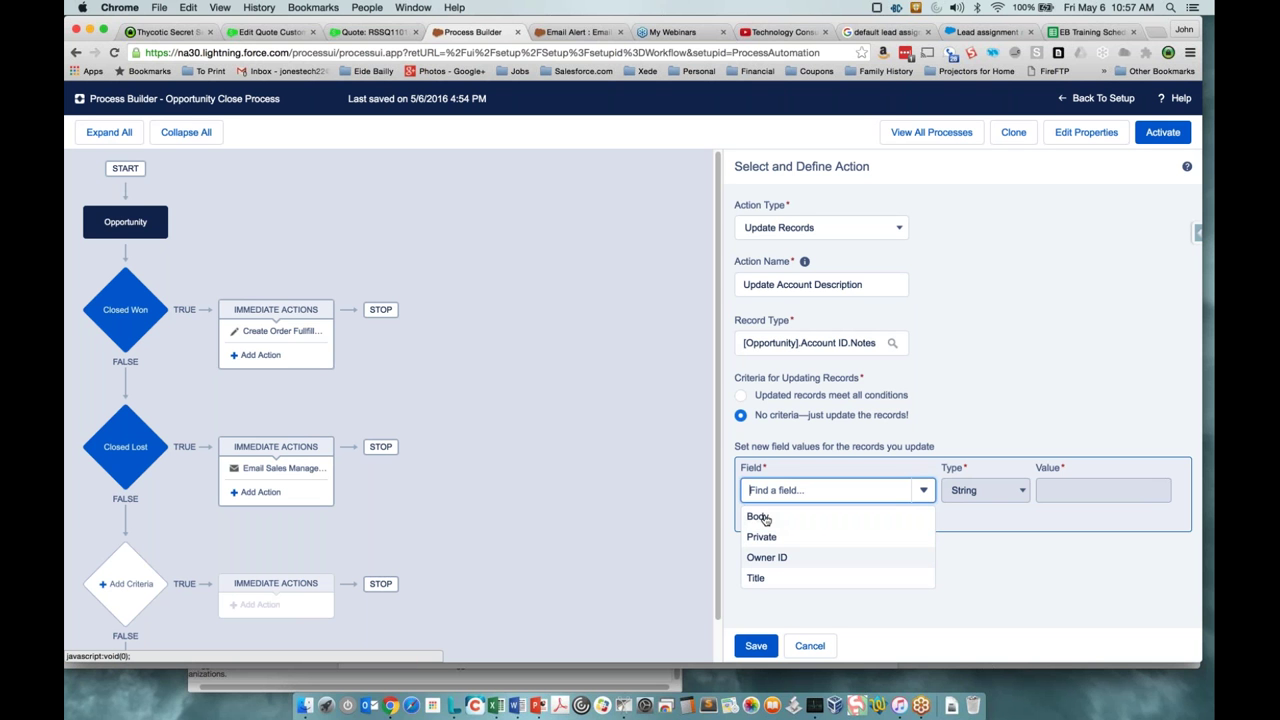
click(822, 341)
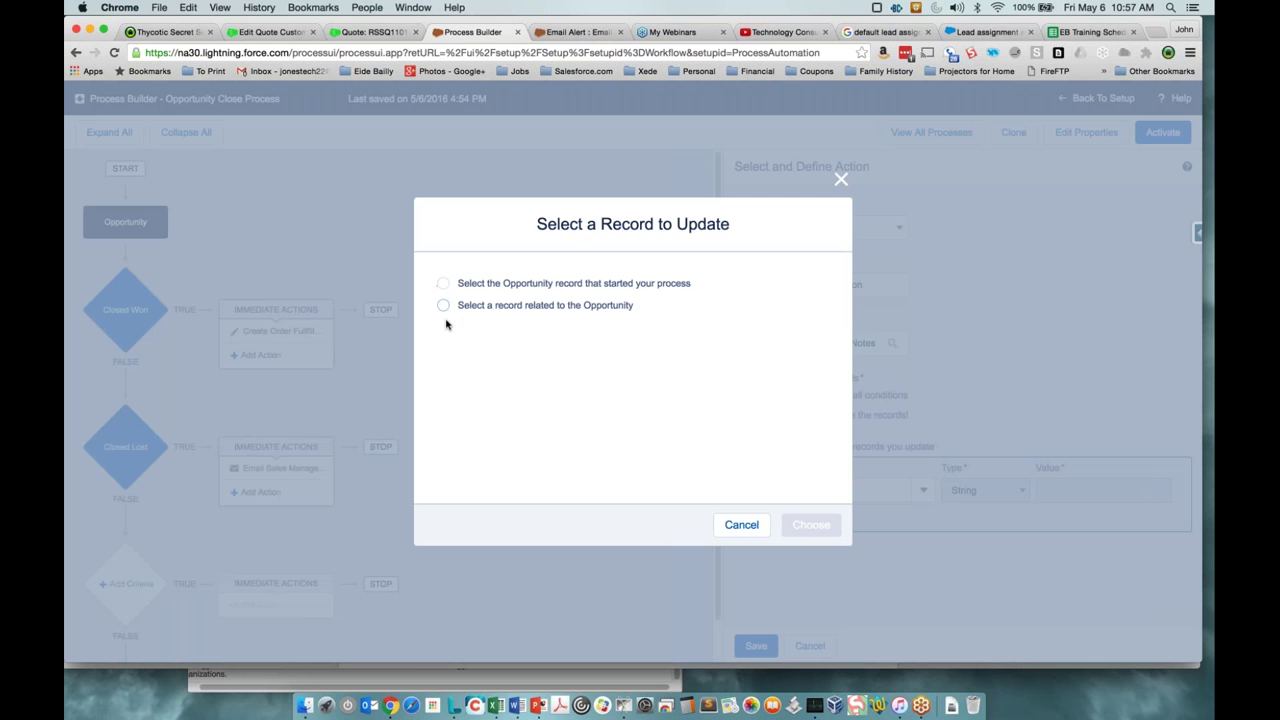
Step: Reselect the record as Account ID > Master Record ID, filtering the list by 'id'
click(443, 305)
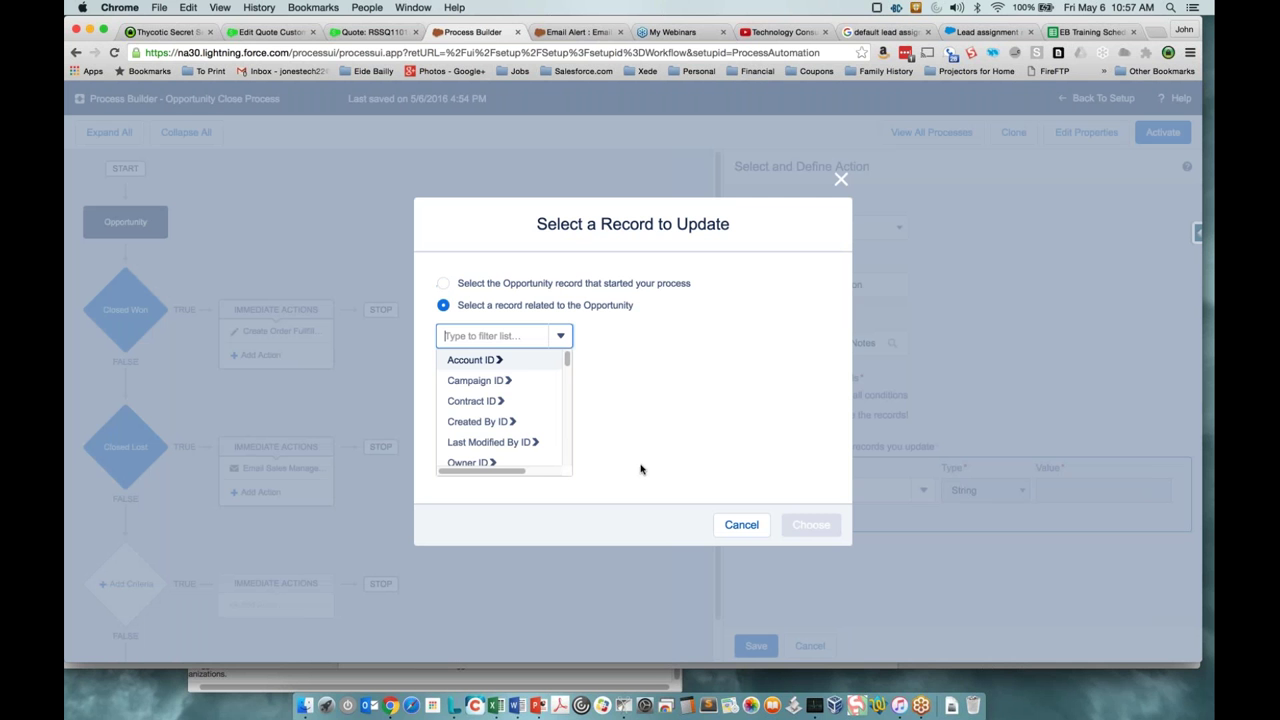
click(495, 360)
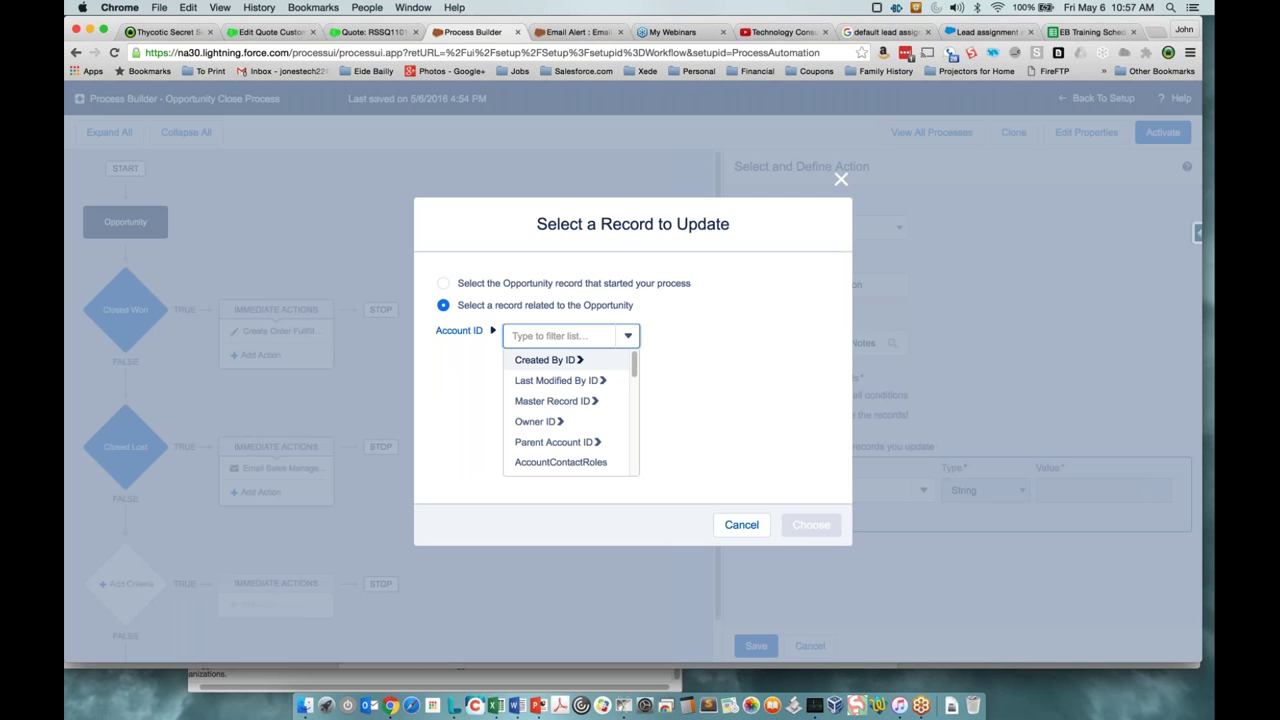
scroll(552, 420, down, 6)
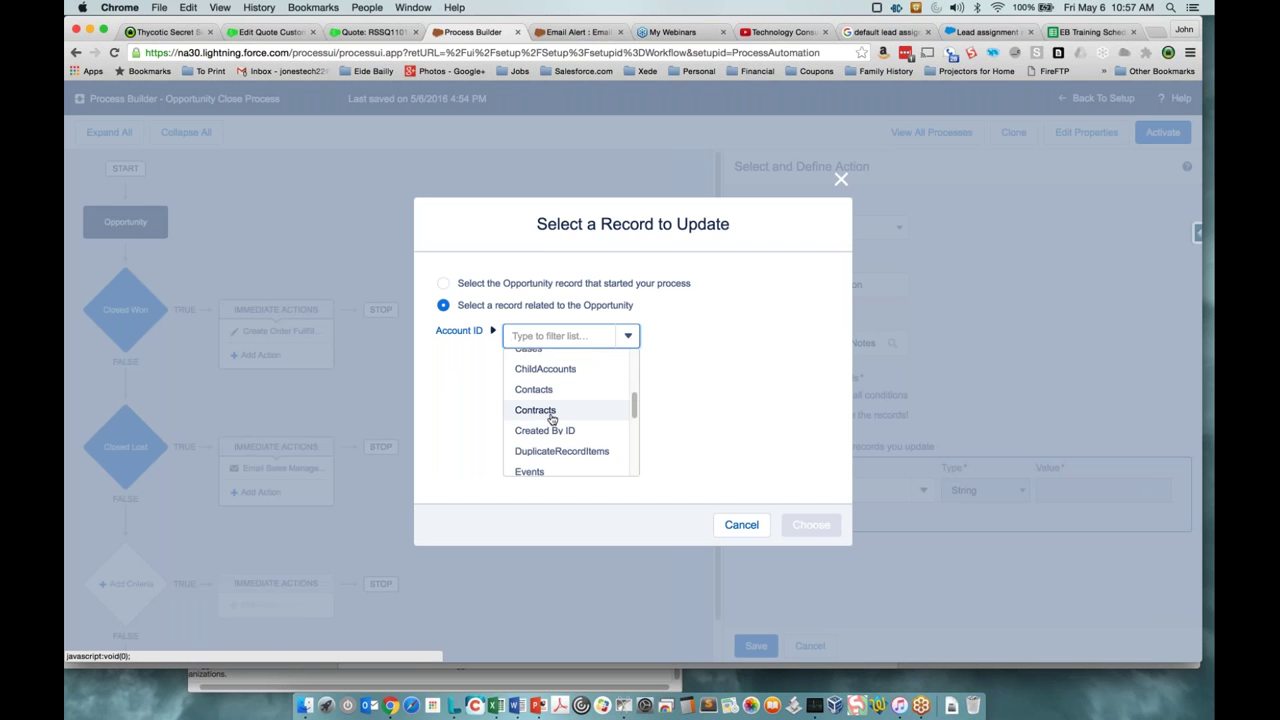
scroll(551, 420, down, 2)
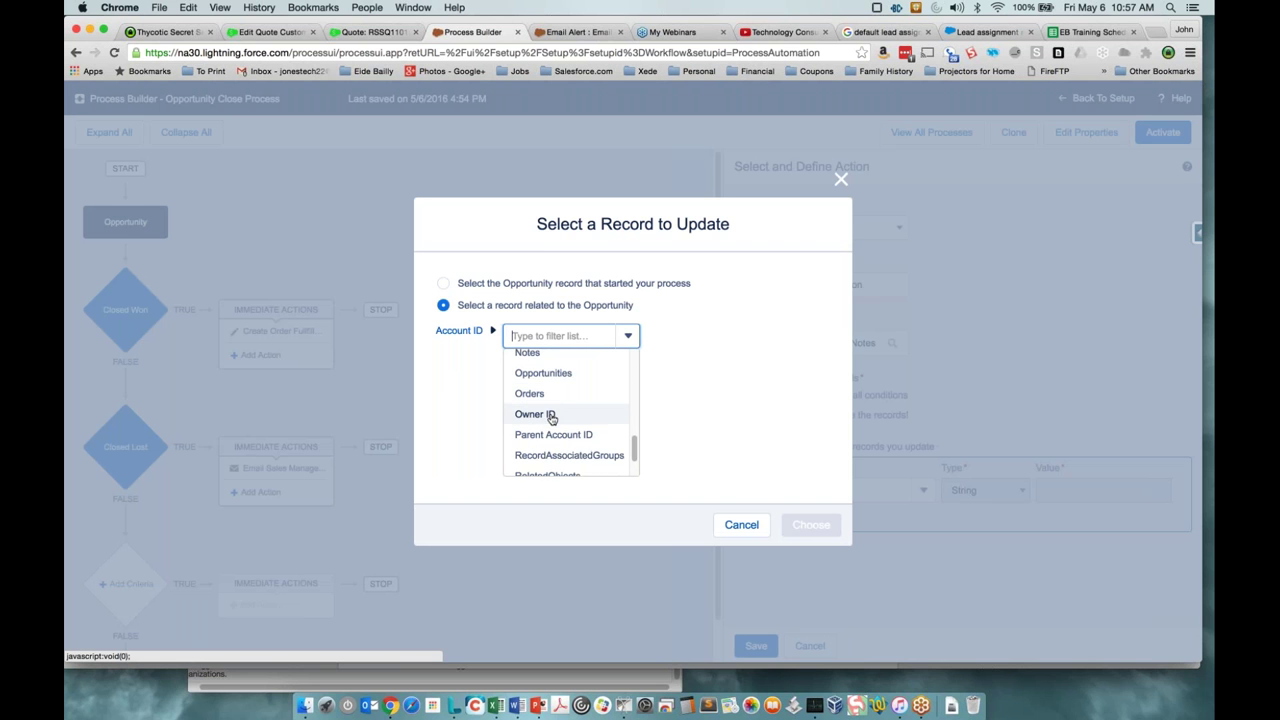
scroll(551, 420, up, 8)
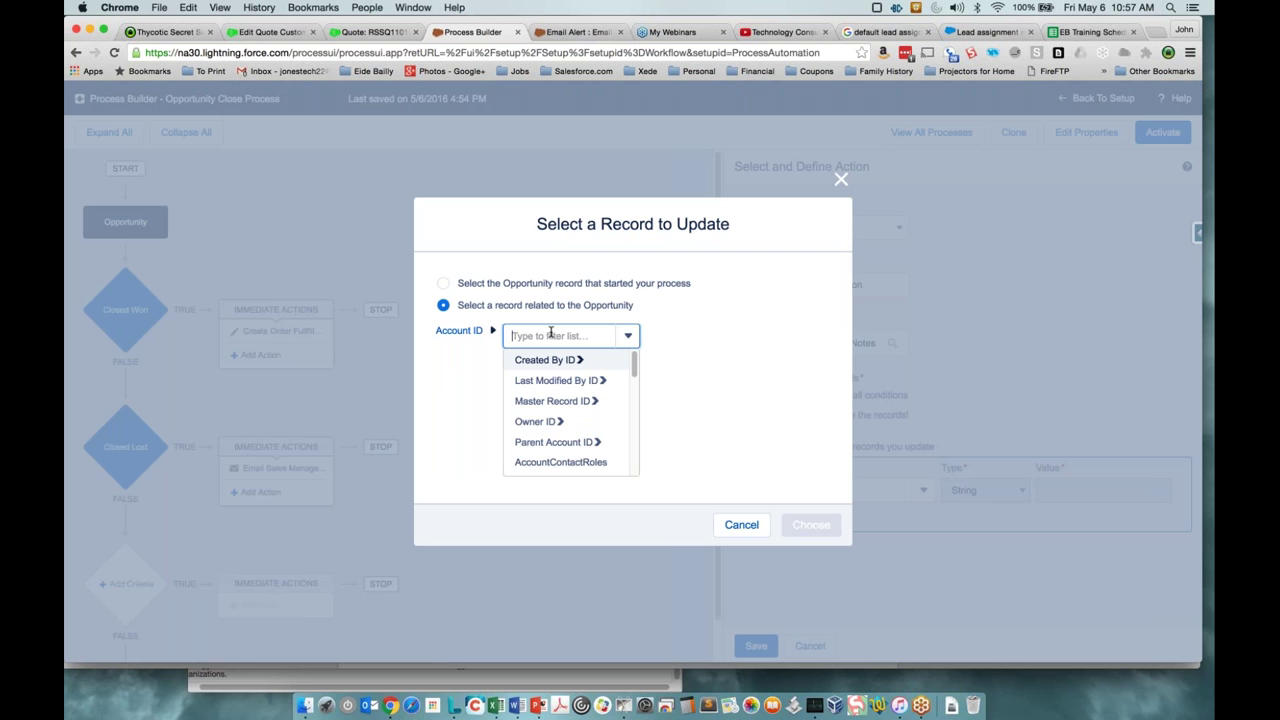
text(op)
key(BackSpace)
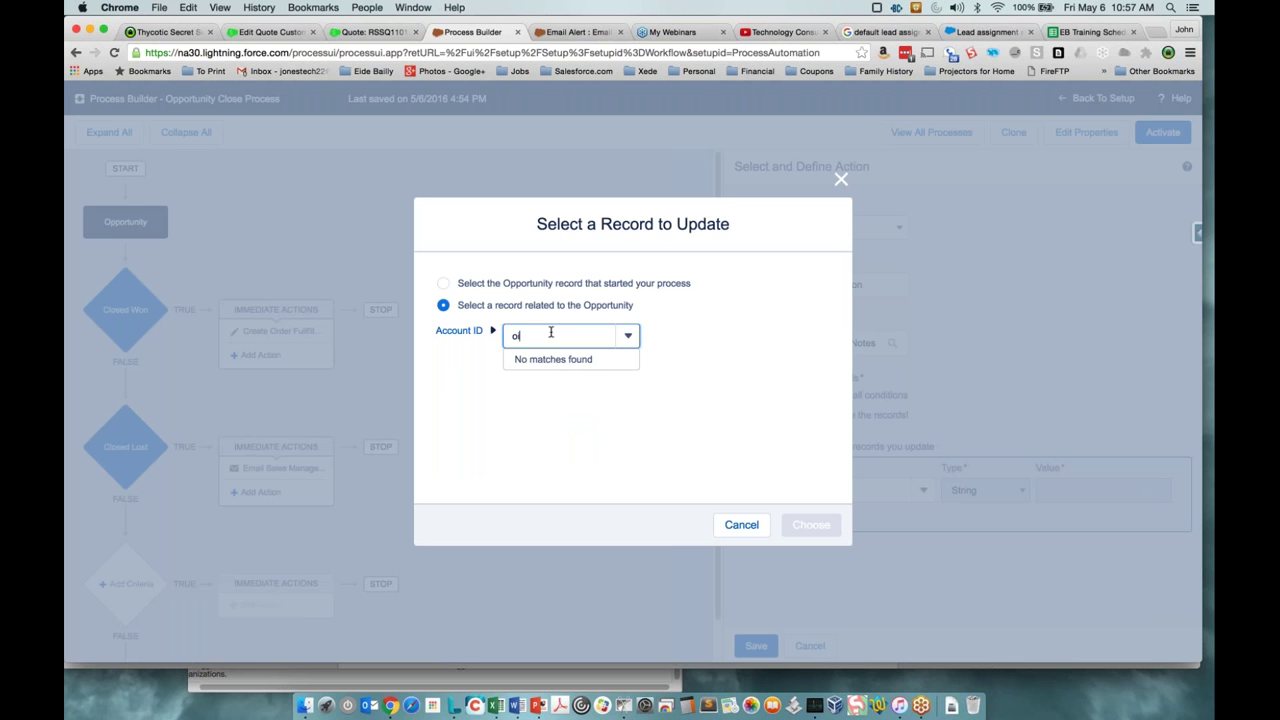
key(BackSpace)
text(id)
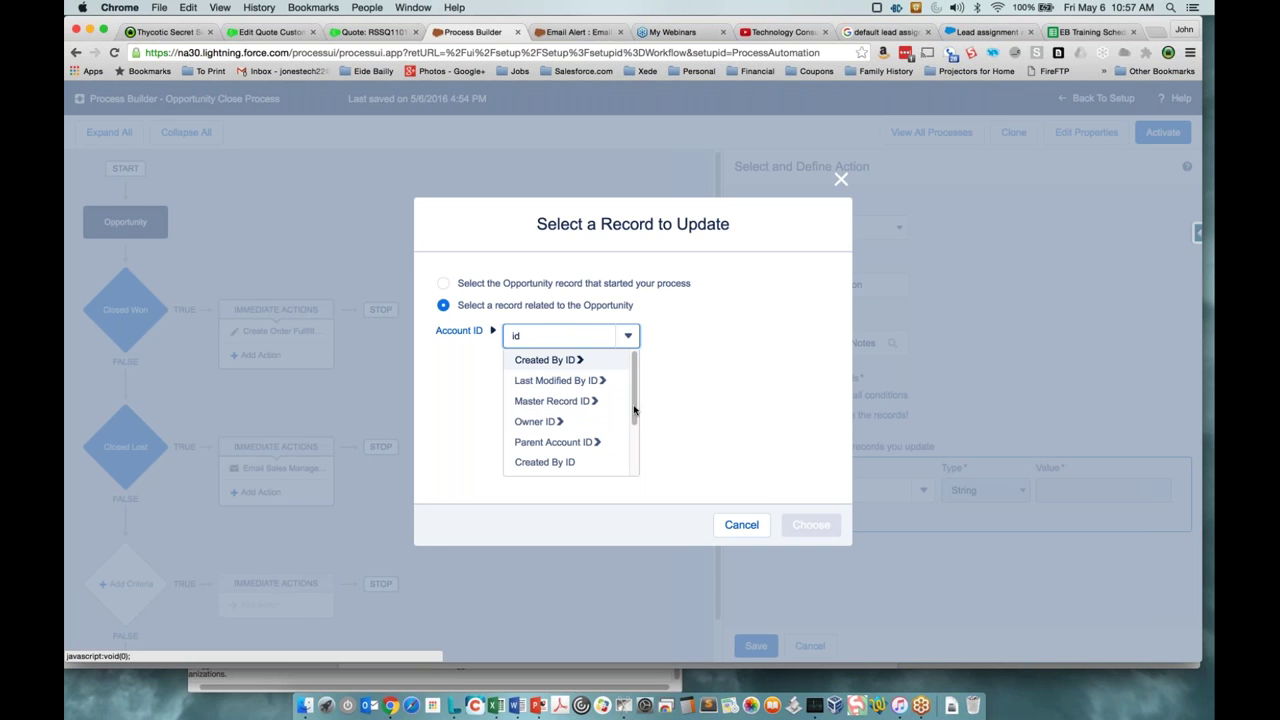
drag(634, 408, 634, 452)
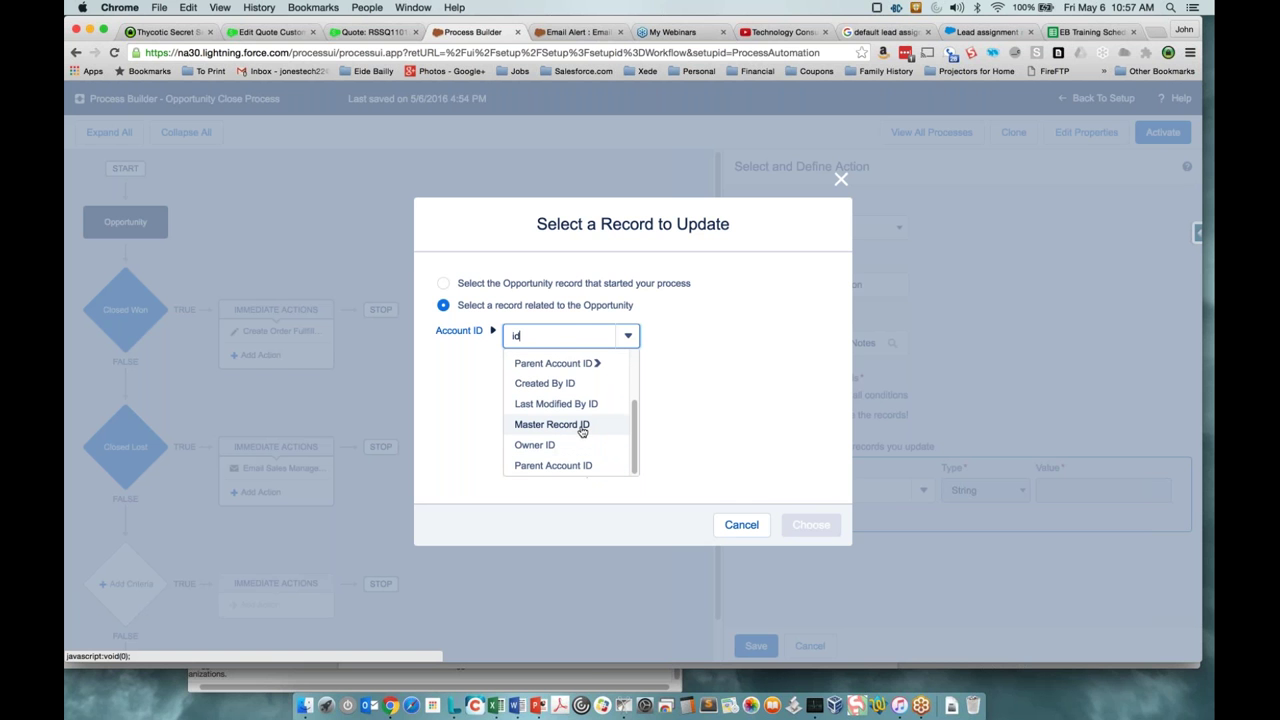
click(582, 425)
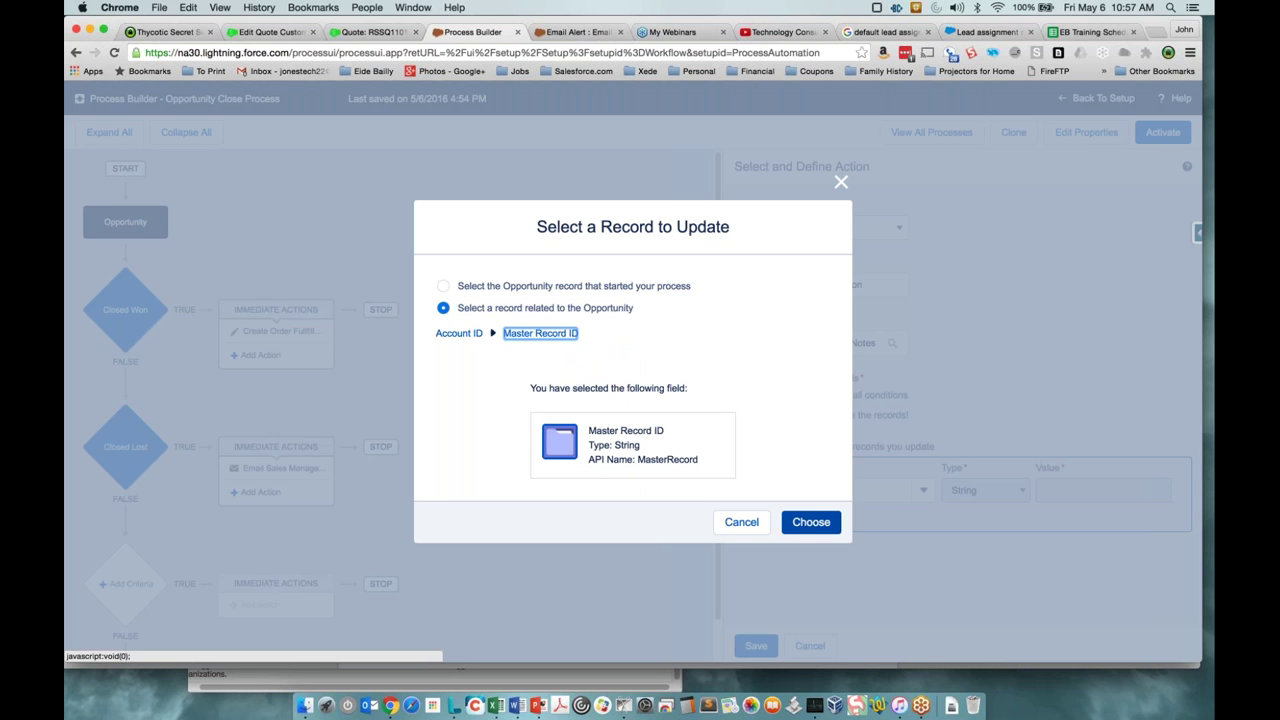
click(829, 529)
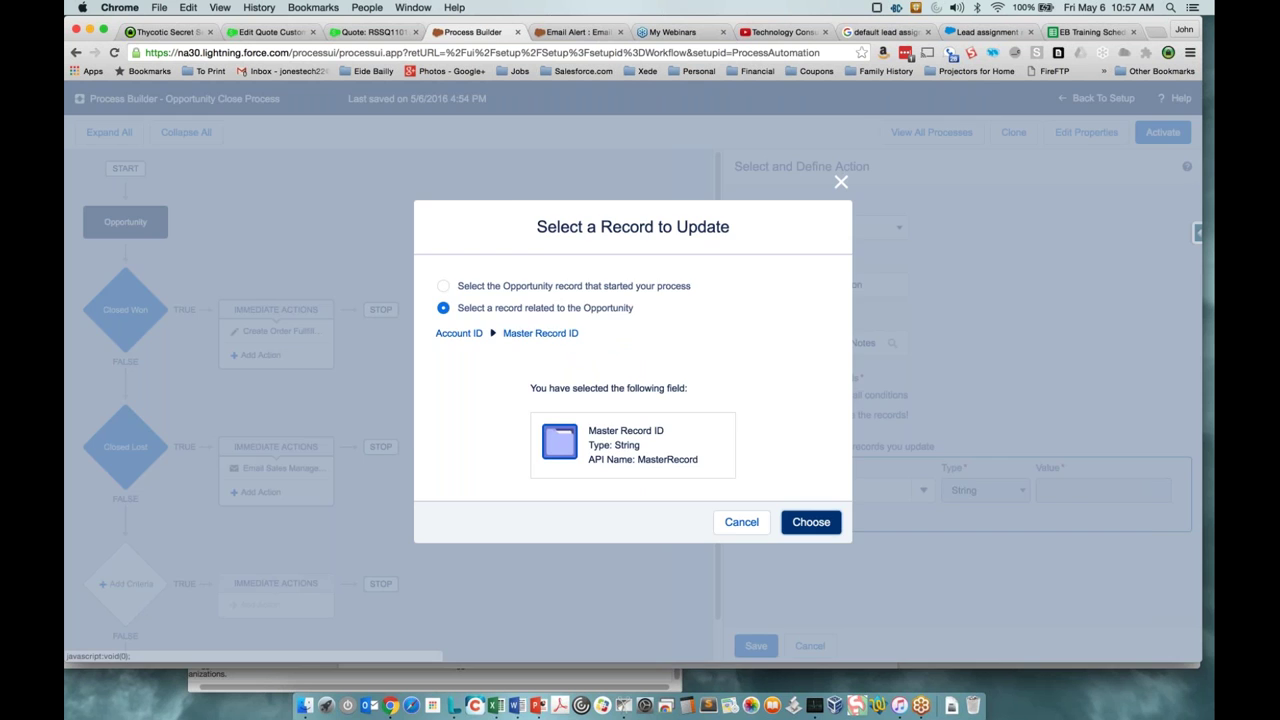
click(848, 491)
Step: Set Account Description to the String value 'We lost the deal' and save the action
text(Desc)
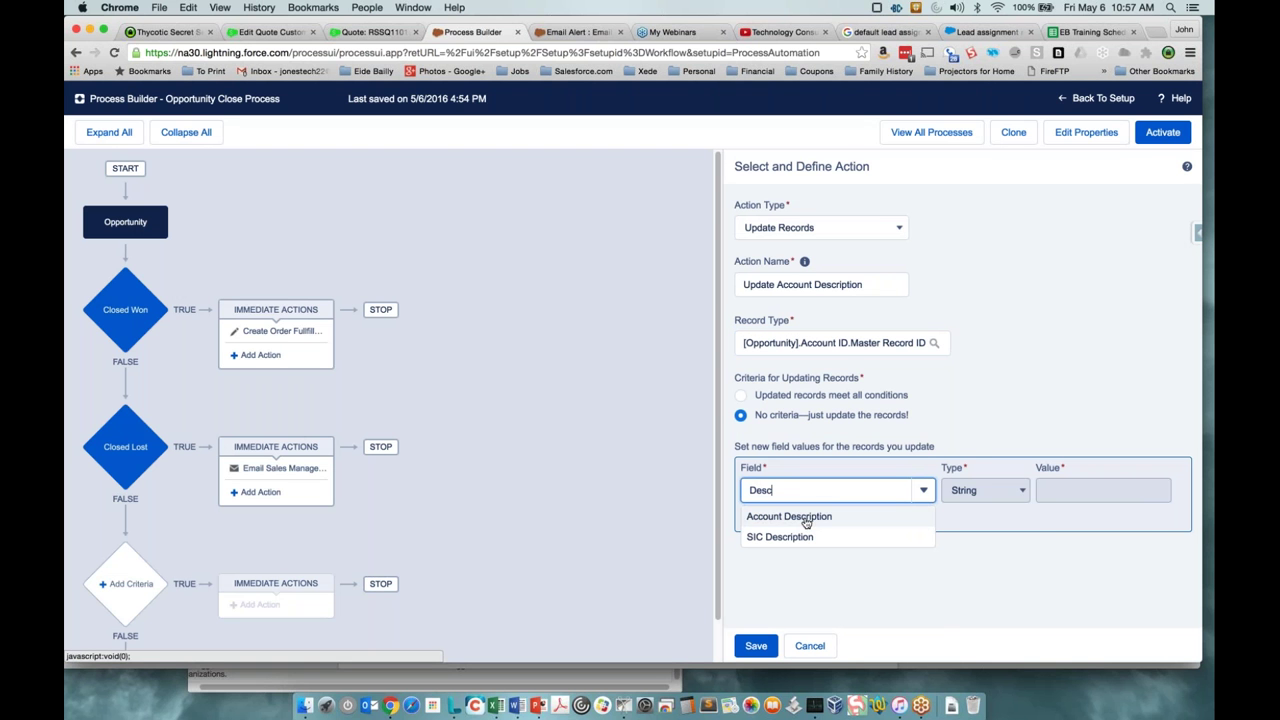
click(803, 517)
click(1000, 492)
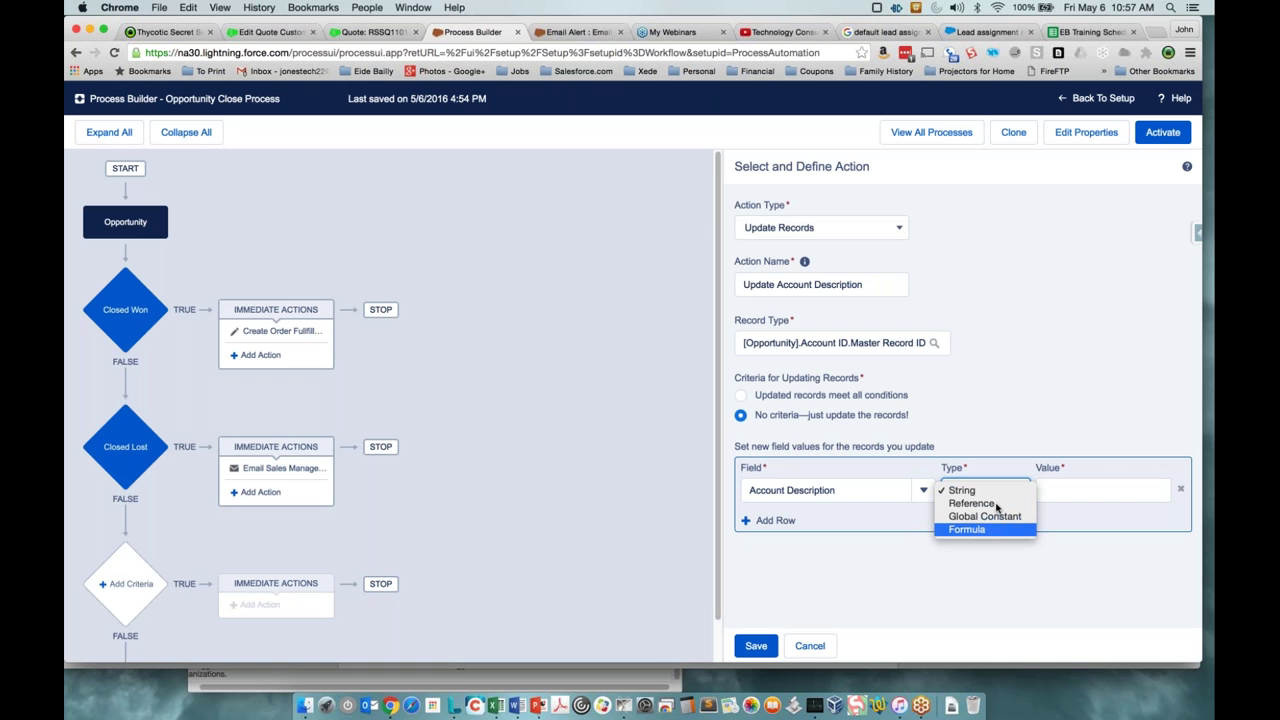
key(Tab)
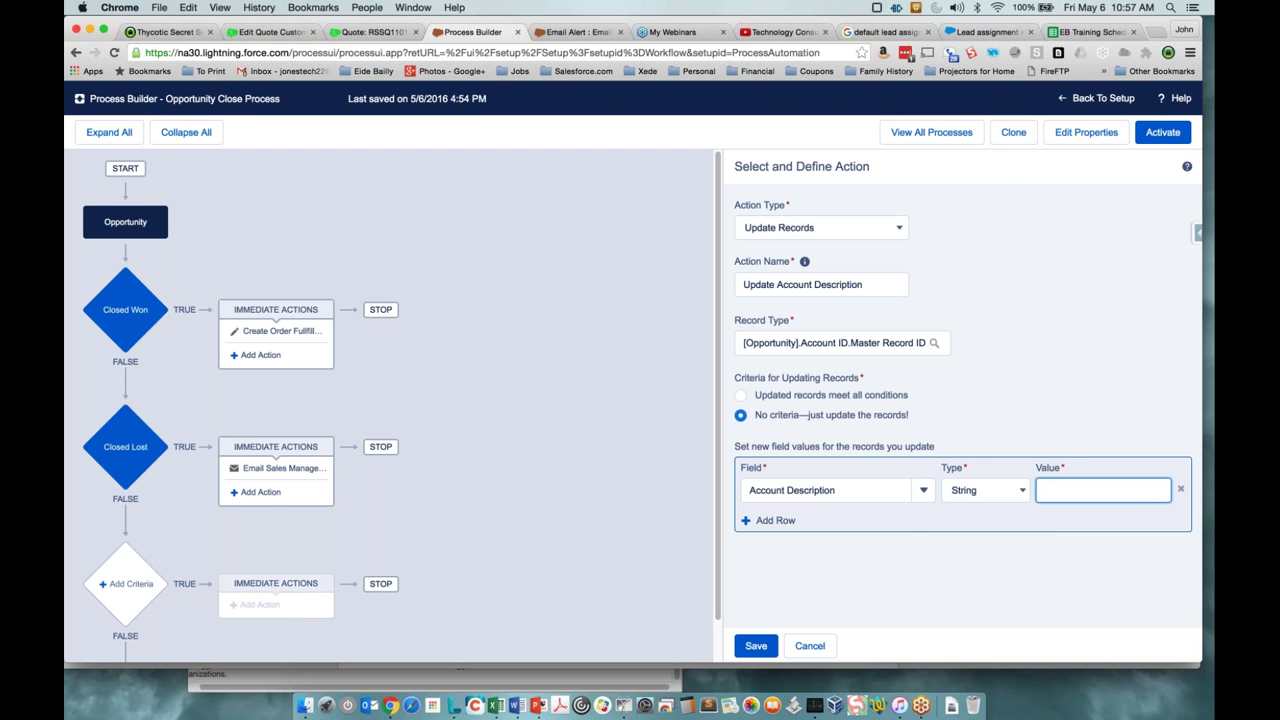
text(We lost the deal)
click(985, 490)
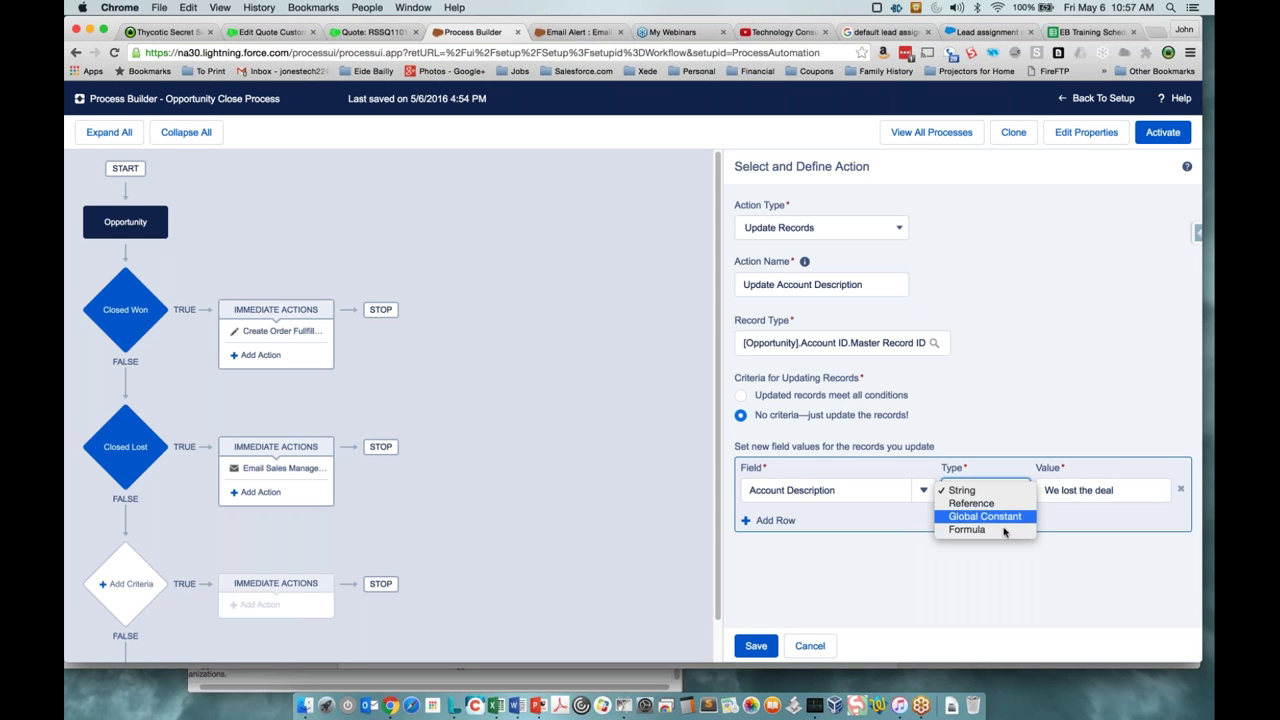
key(Down)
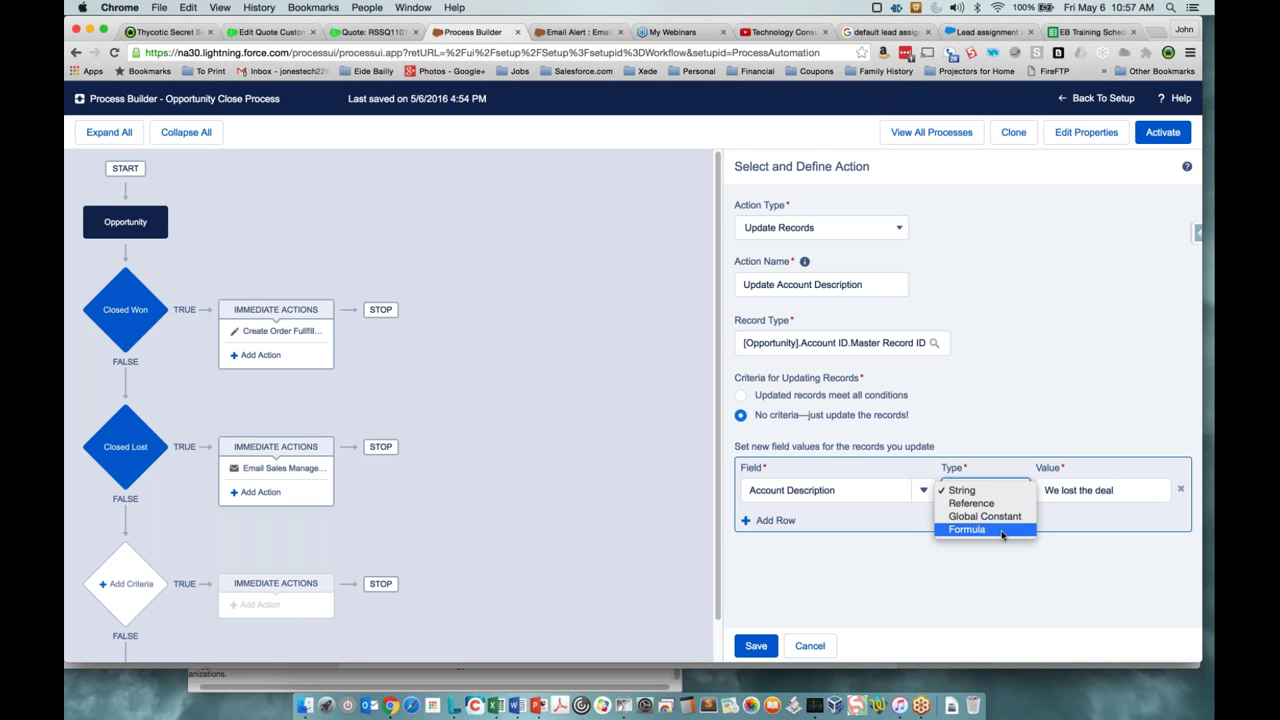
click(874, 584)
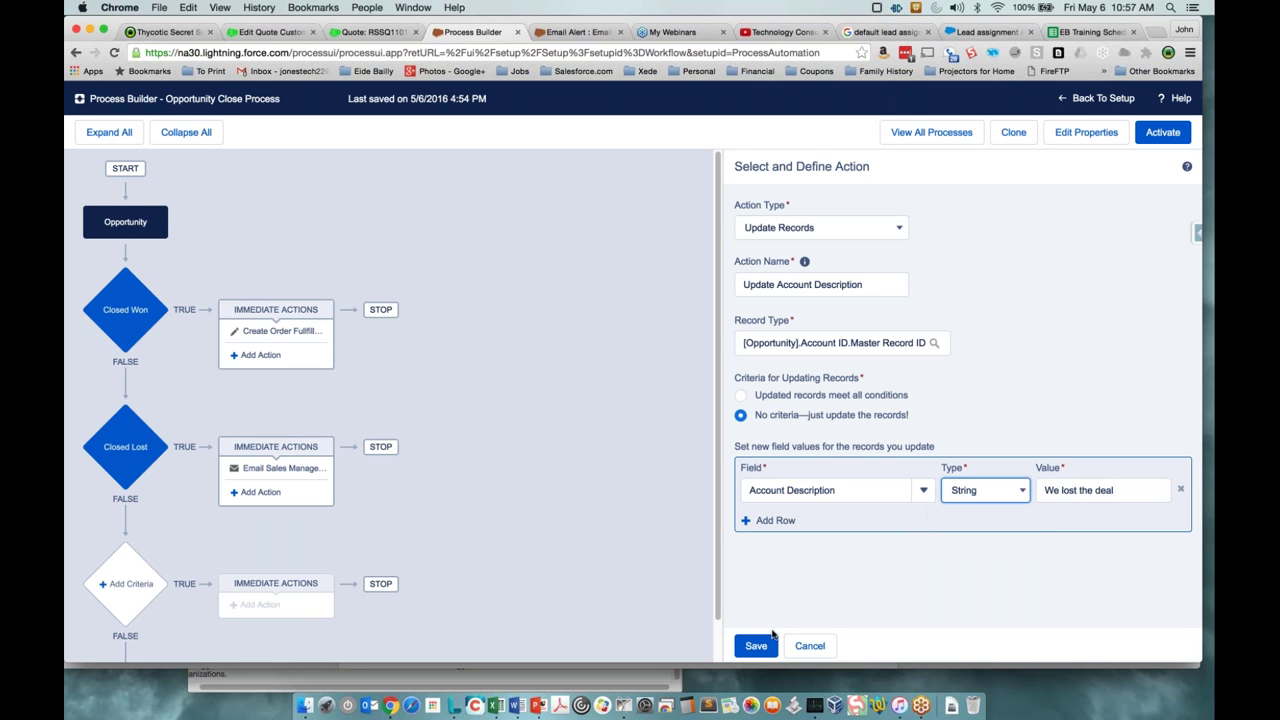
click(756, 645)
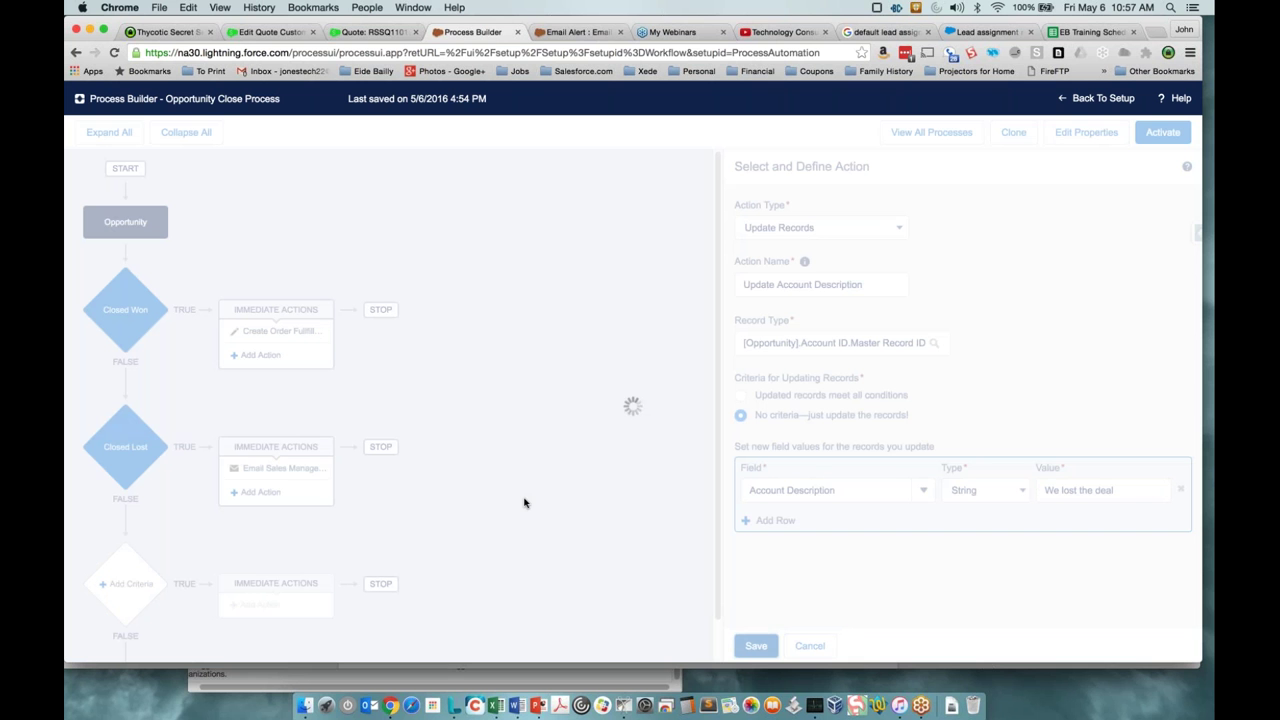